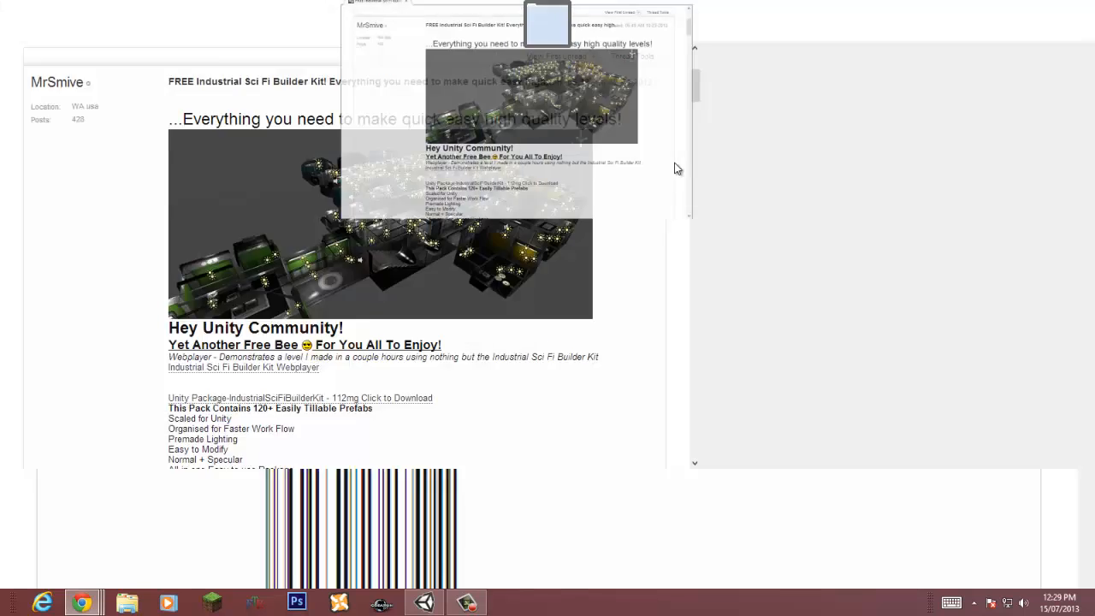
Step: Scroll through the forum post for the free Industrial Sci Fi Builder Kit
scroll(945, 182, up, 4)
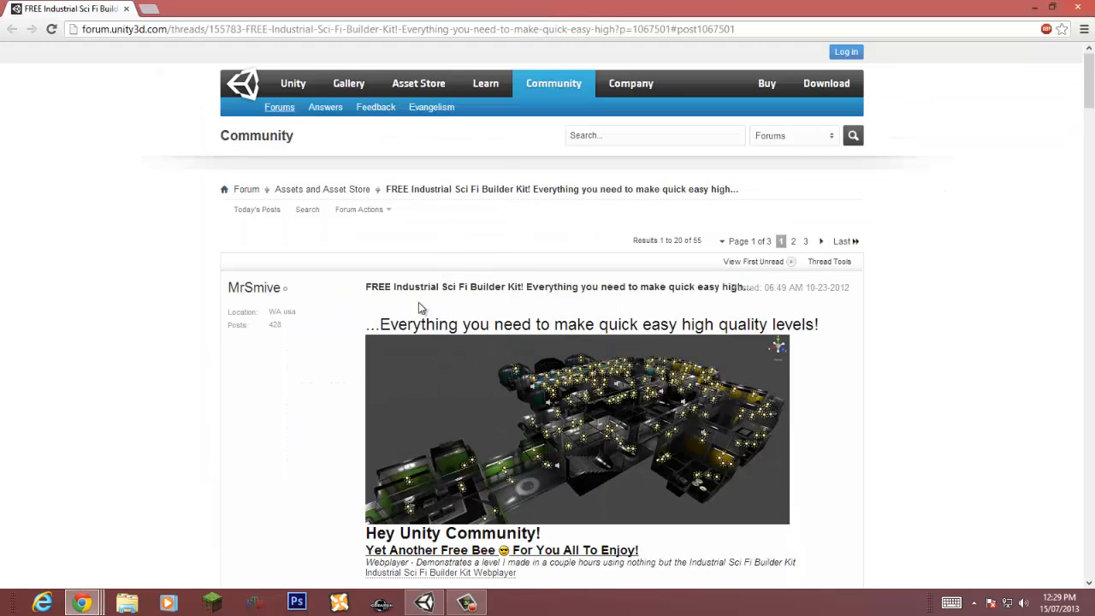
scroll(901, 295, down, 3)
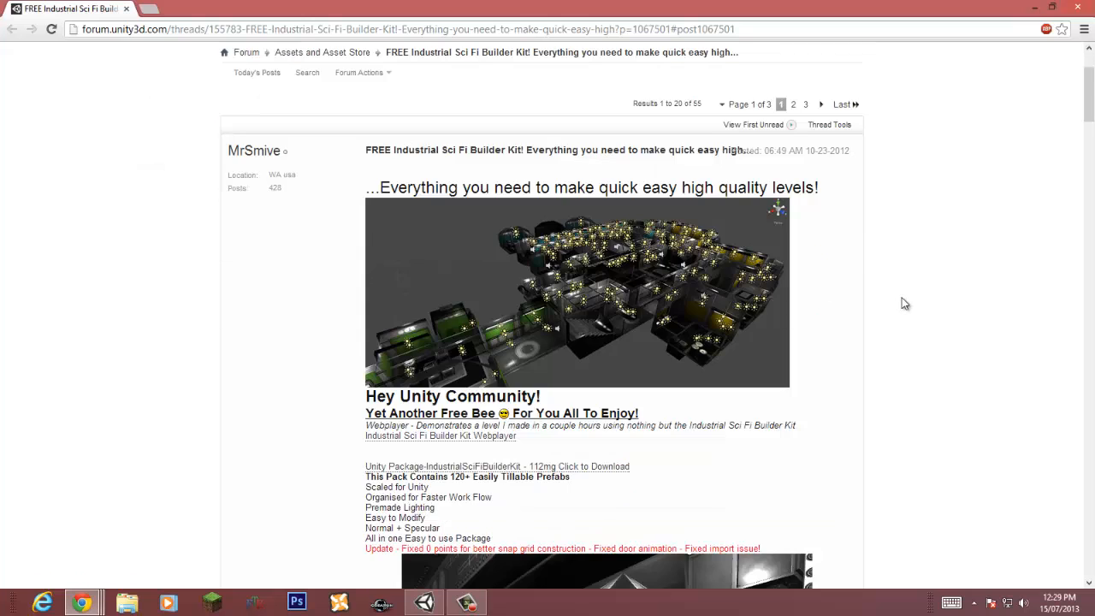
scroll(905, 304, down, 15)
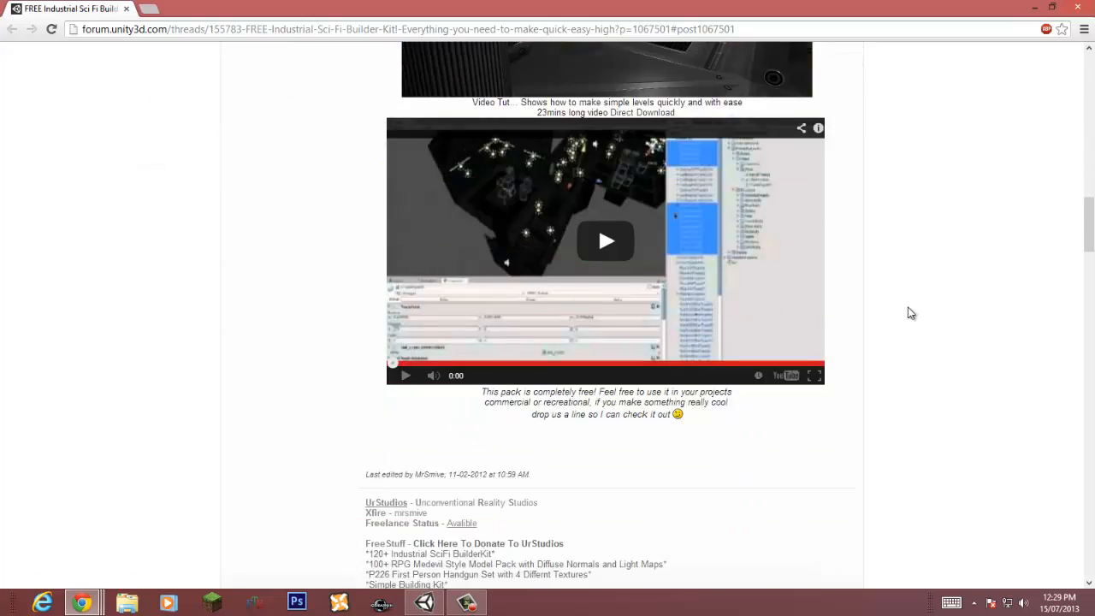
scroll(911, 314, up, 18)
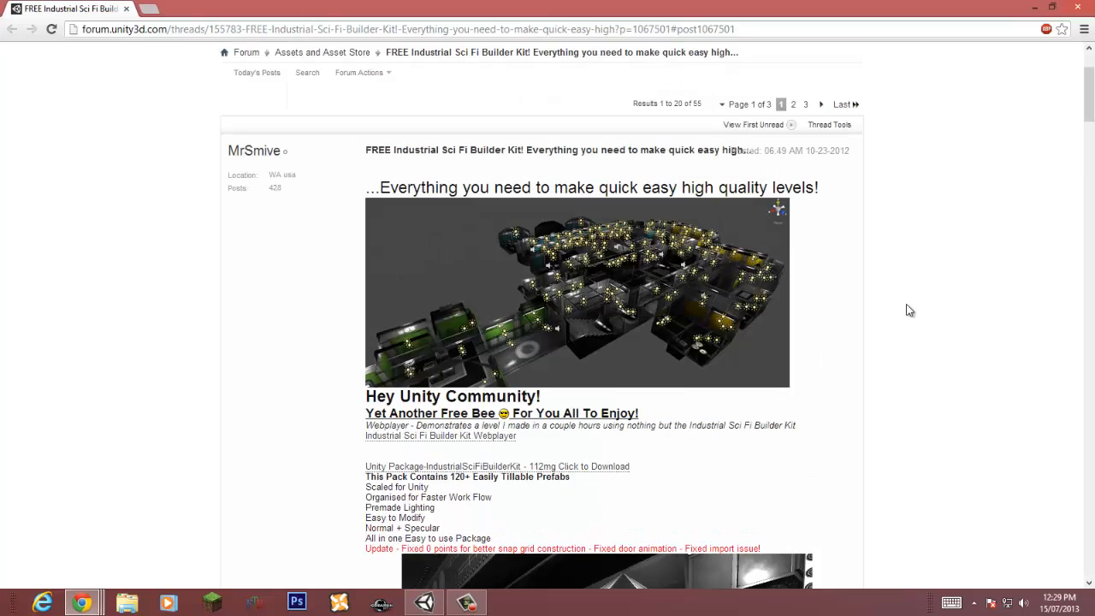
scroll(909, 311, down, 6)
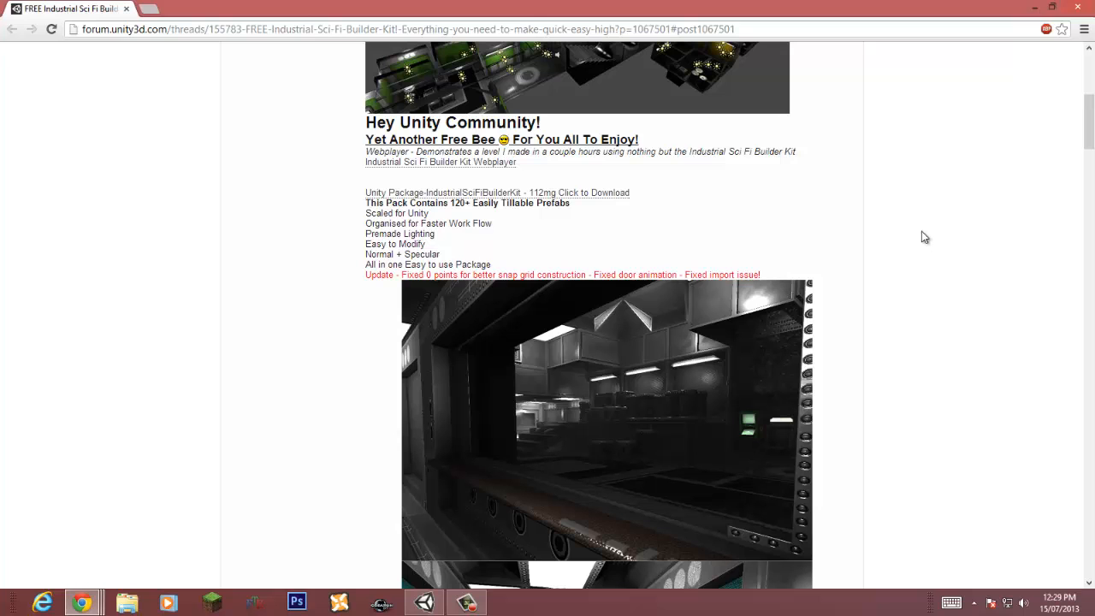
scroll(914, 267, down, 15)
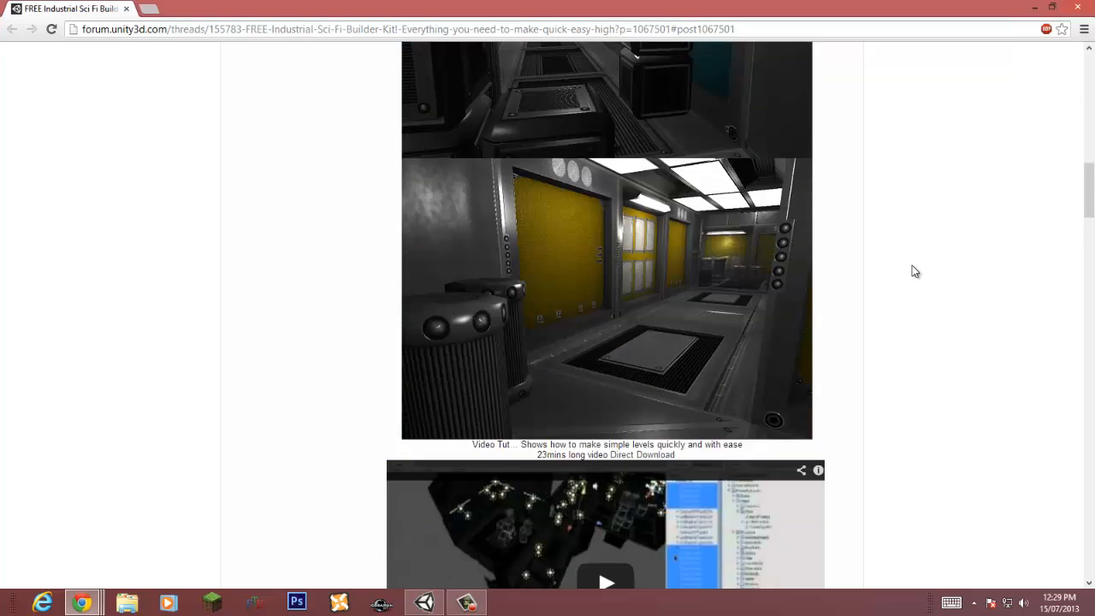
scroll(912, 265, down, 9)
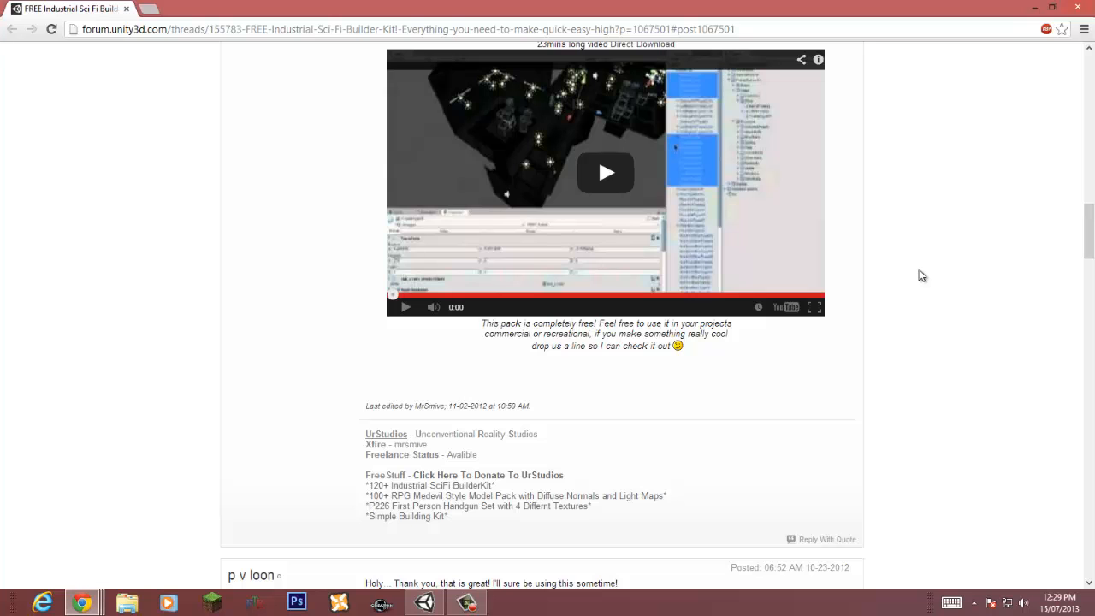
scroll(922, 278, up, 20)
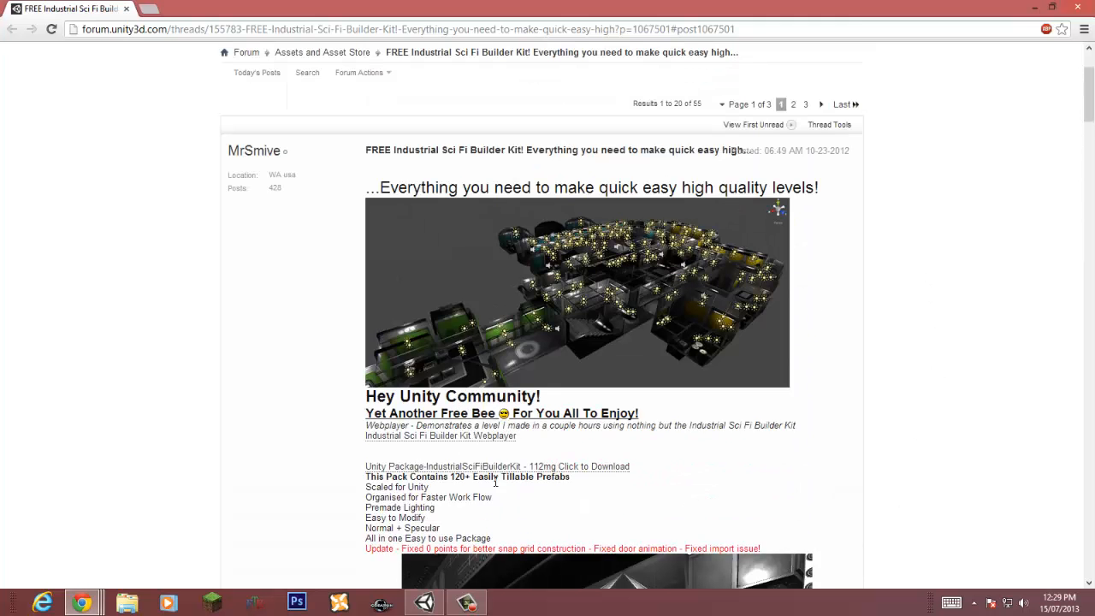
Step: Switch back to the Unity editor window
click(1034, 6)
click(604, 15)
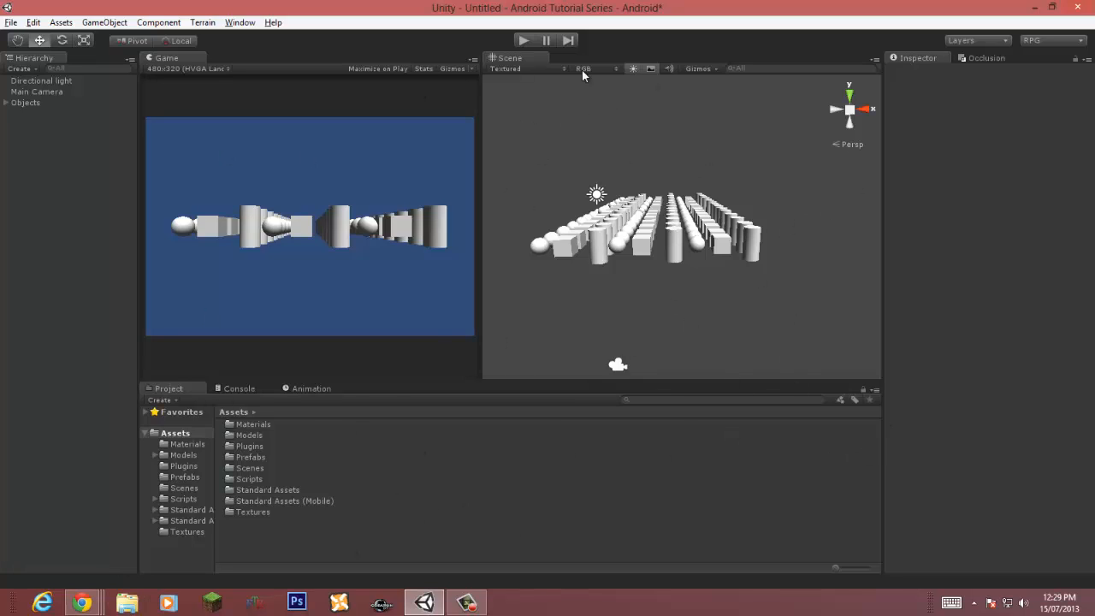
mouse_move(82, 602)
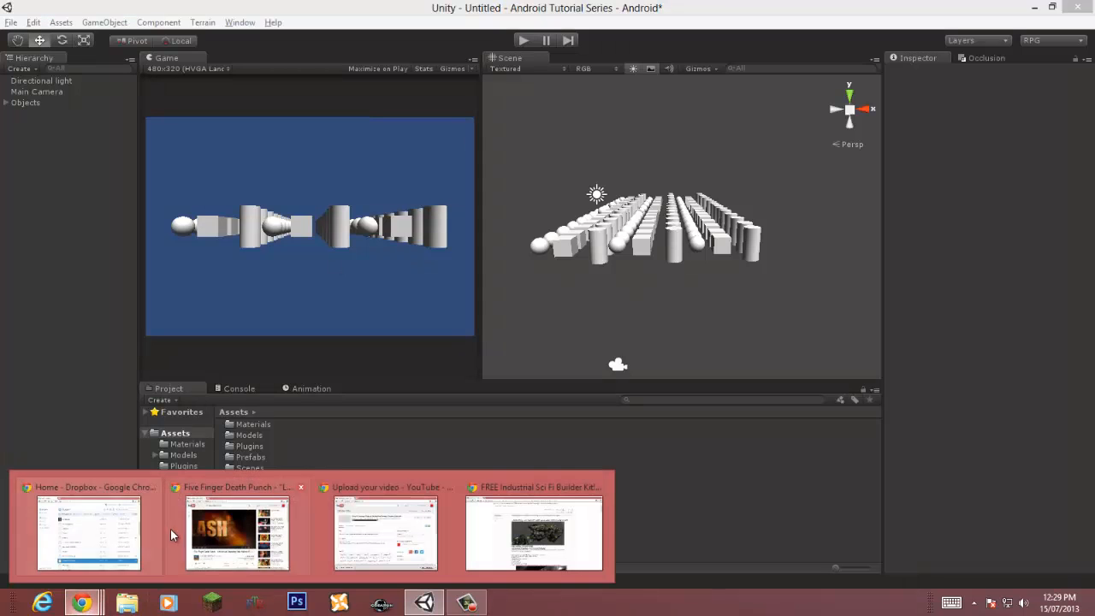
click(469, 534)
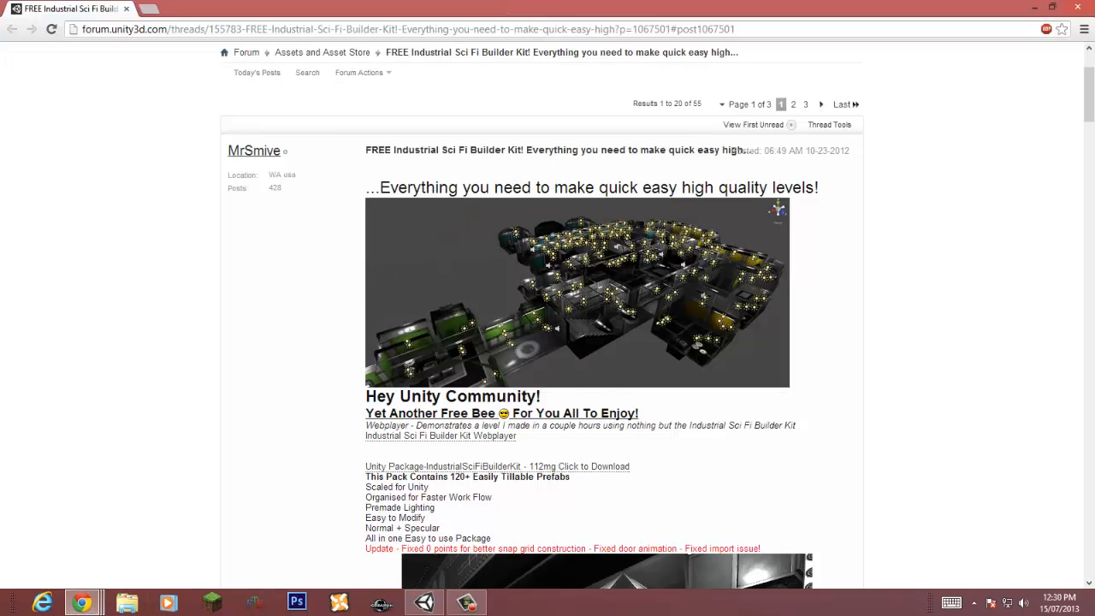
drag(2, 197, 684, 3)
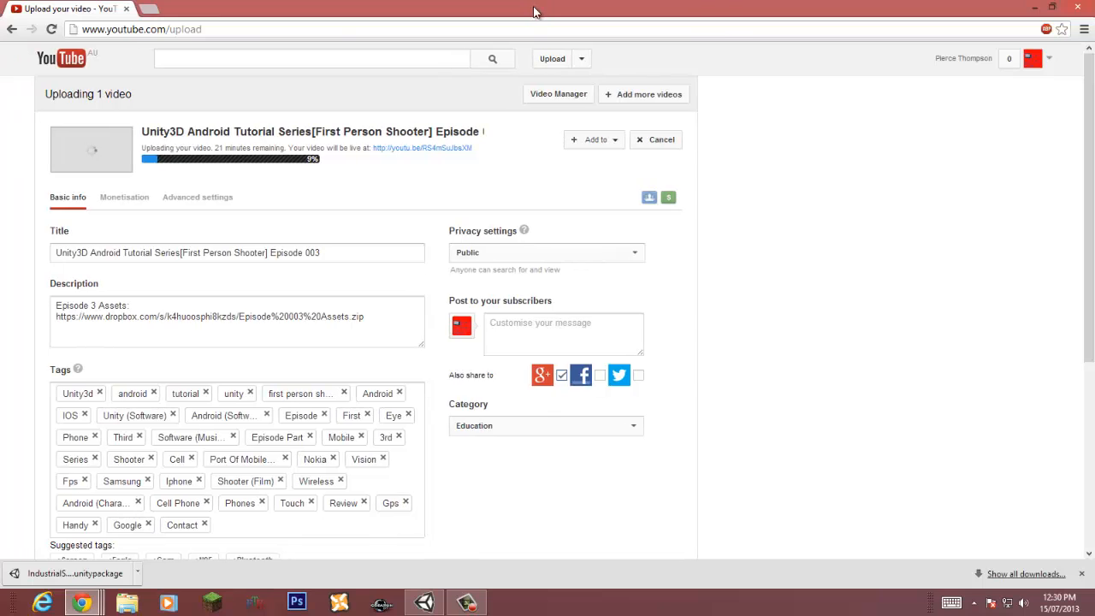
drag(533, 7, 0, 17)
click(644, 4)
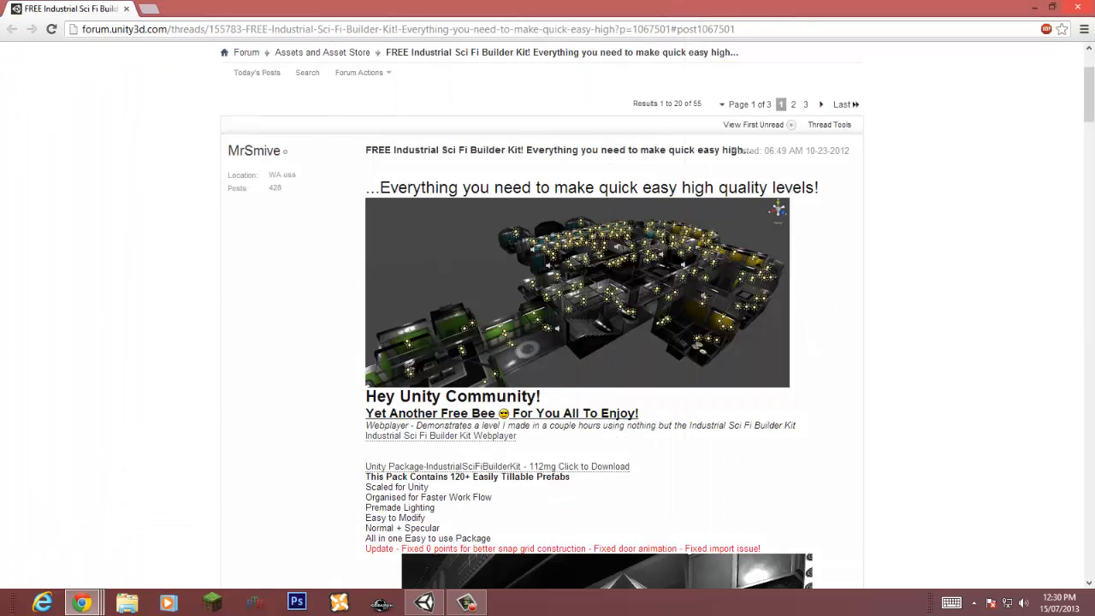
click(1036, 8)
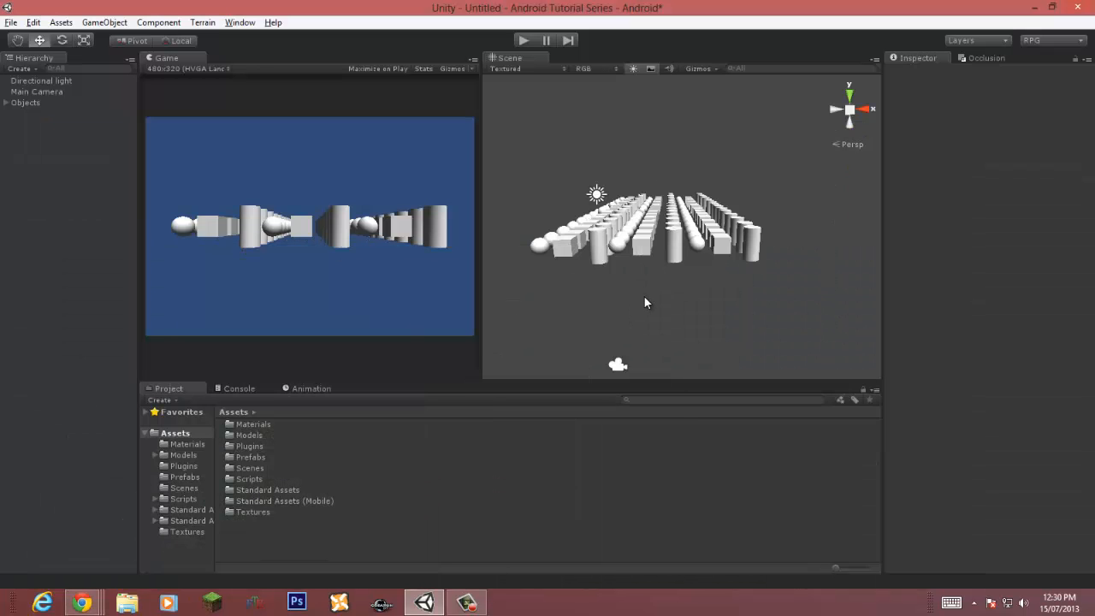
Step: Import the Standard Assets Scripts package into the project
right_click(256, 535)
mouse_move(342, 409)
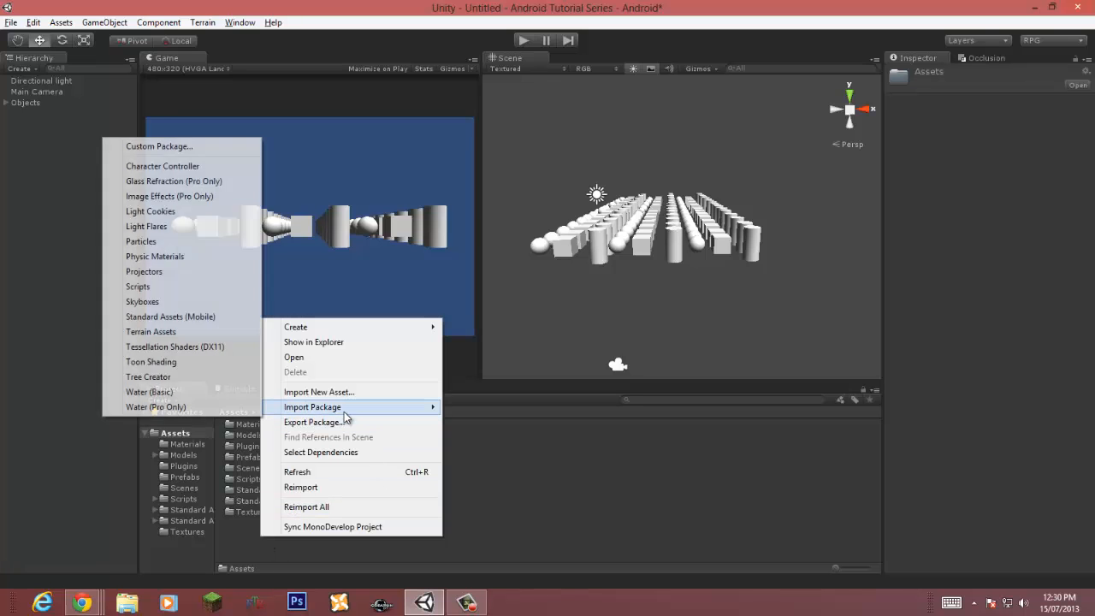
click(248, 288)
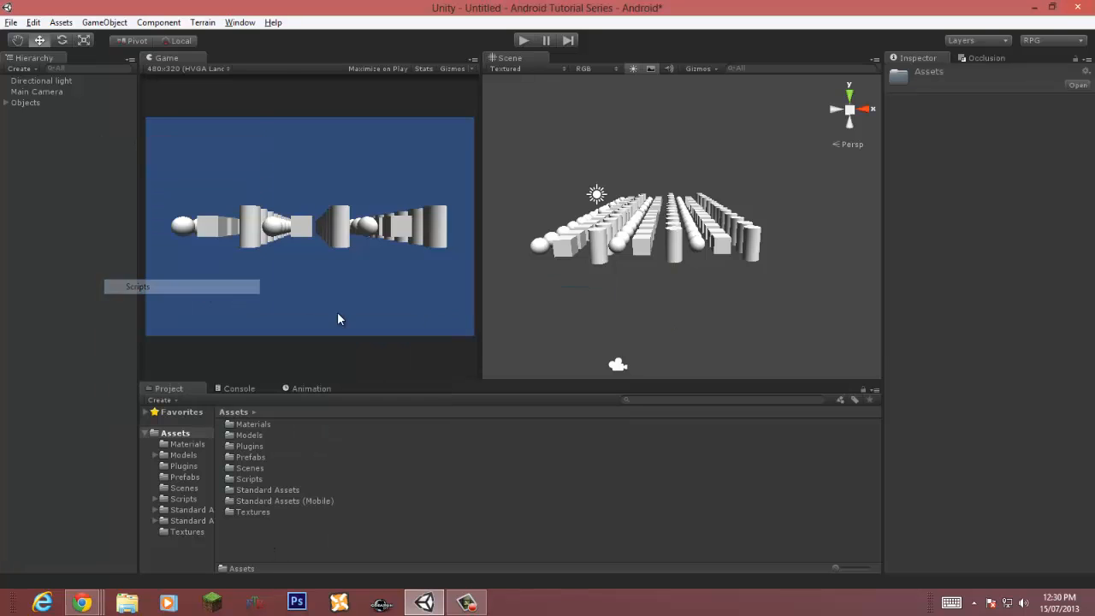
click(152, 127)
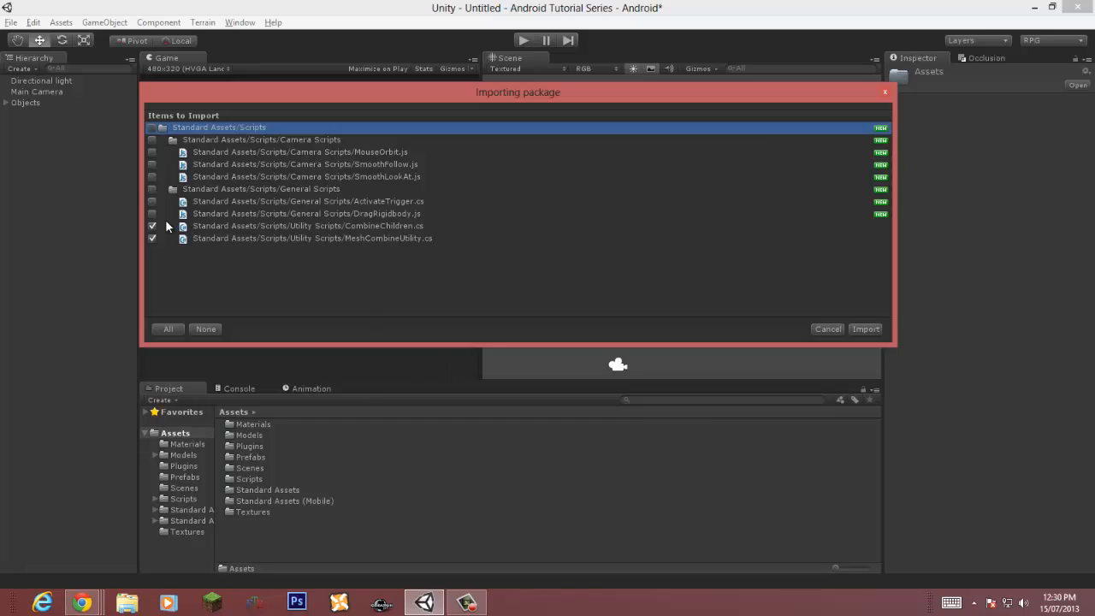
click(864, 328)
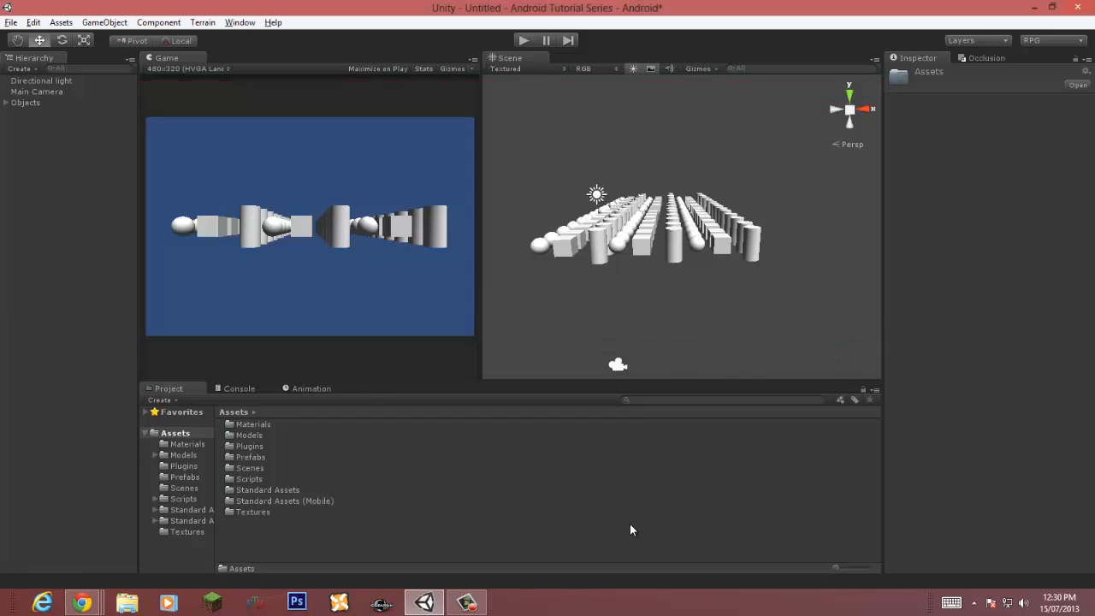
Step: Delete the existing Objects group from the scene
click(413, 535)
alt+drag(640, 222, 702, 239)
click(27, 102)
key(Delete)
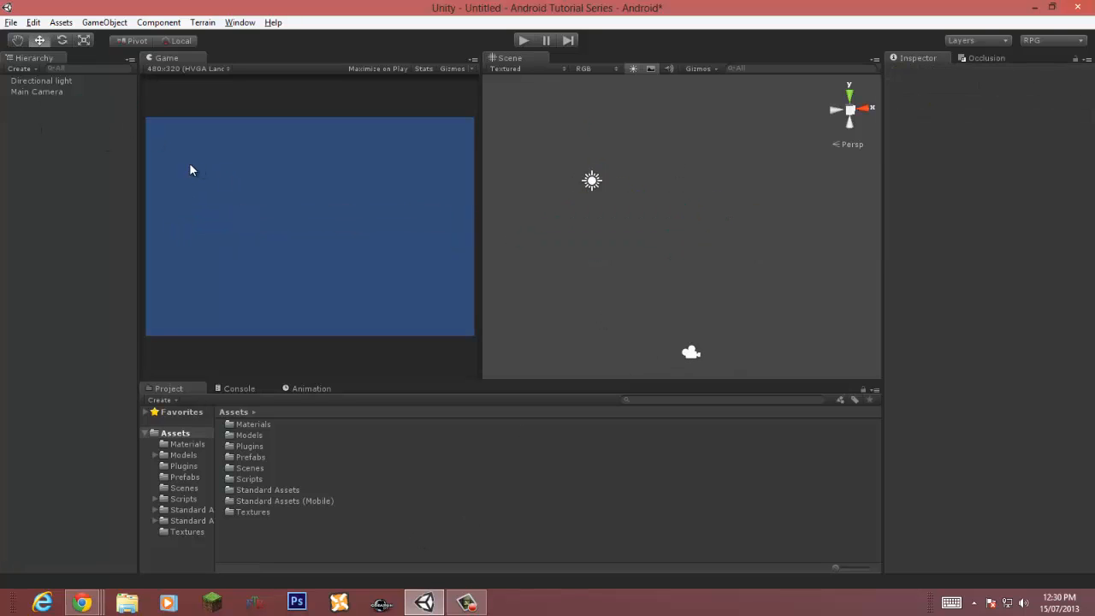
Step: Create an empty game object and rename it Objets
click(104, 22)
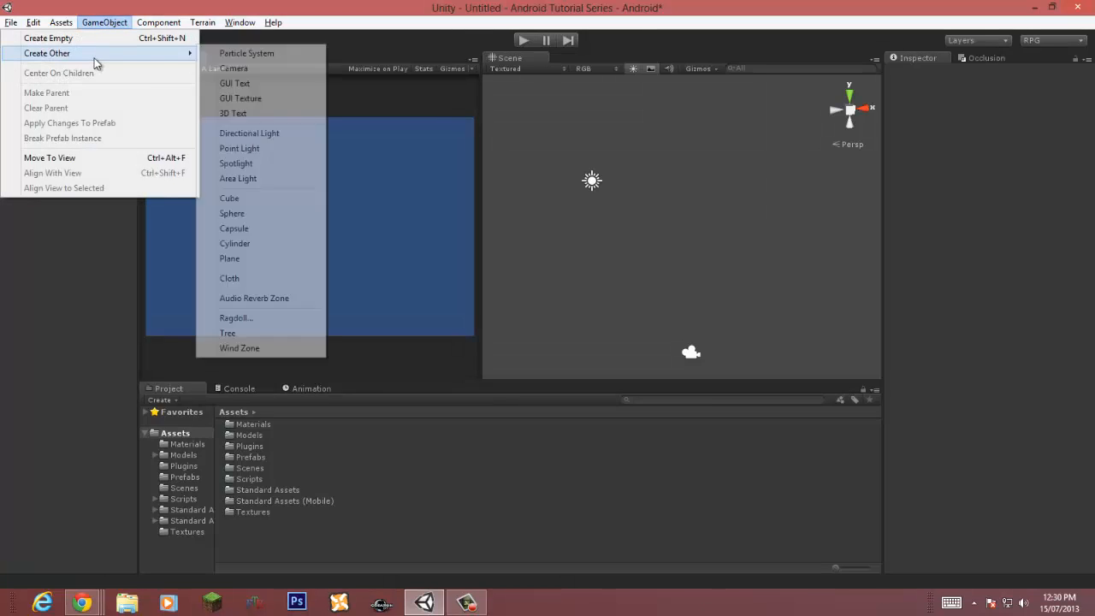
click(31, 345)
key(ctrl+shift+n)
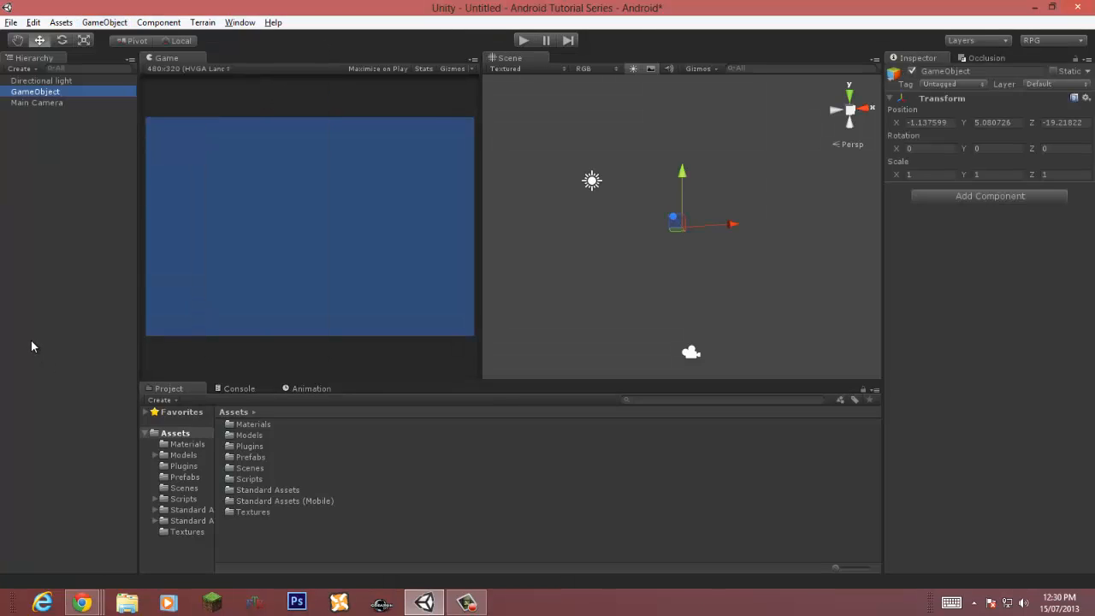
key(F2)
text(Objets)
key(Return)
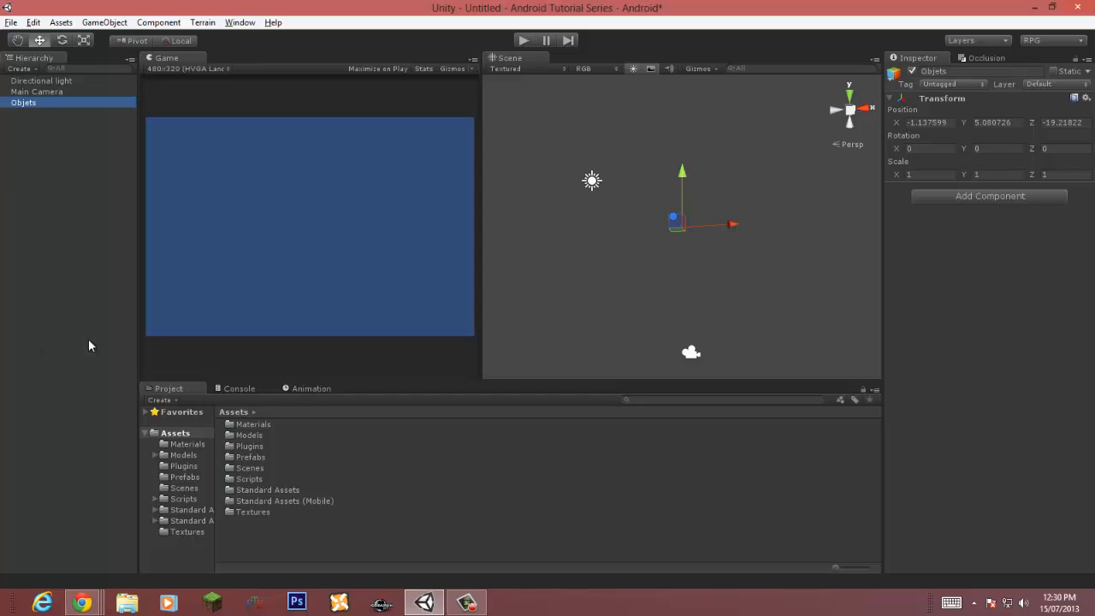
Step: Create a cube and a sphere primitive in the scene
click(104, 22)
mouse_move(94, 54)
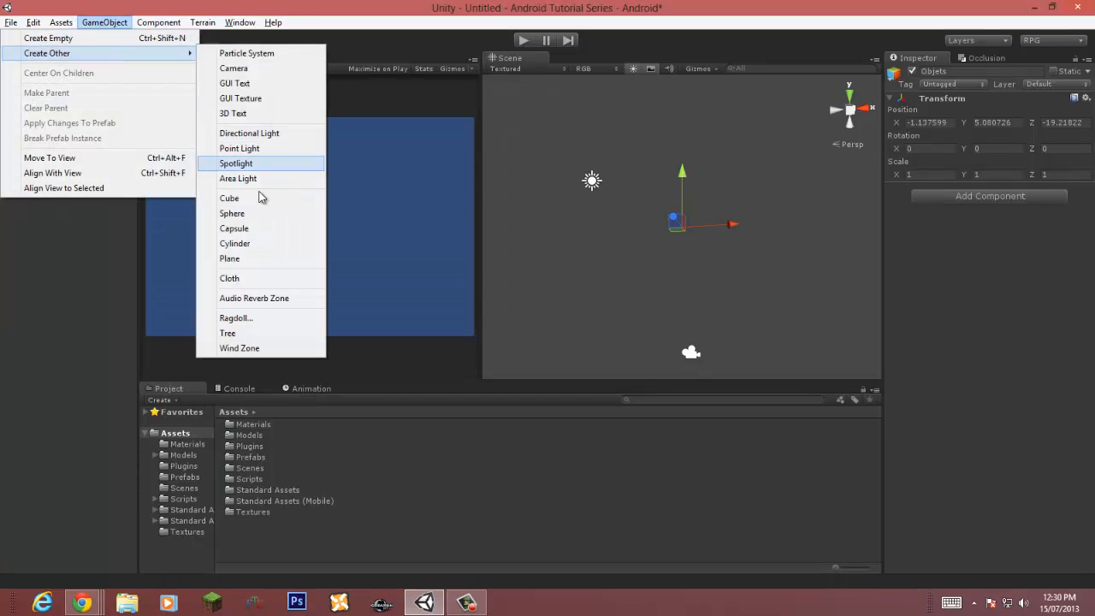
click(231, 198)
click(105, 22)
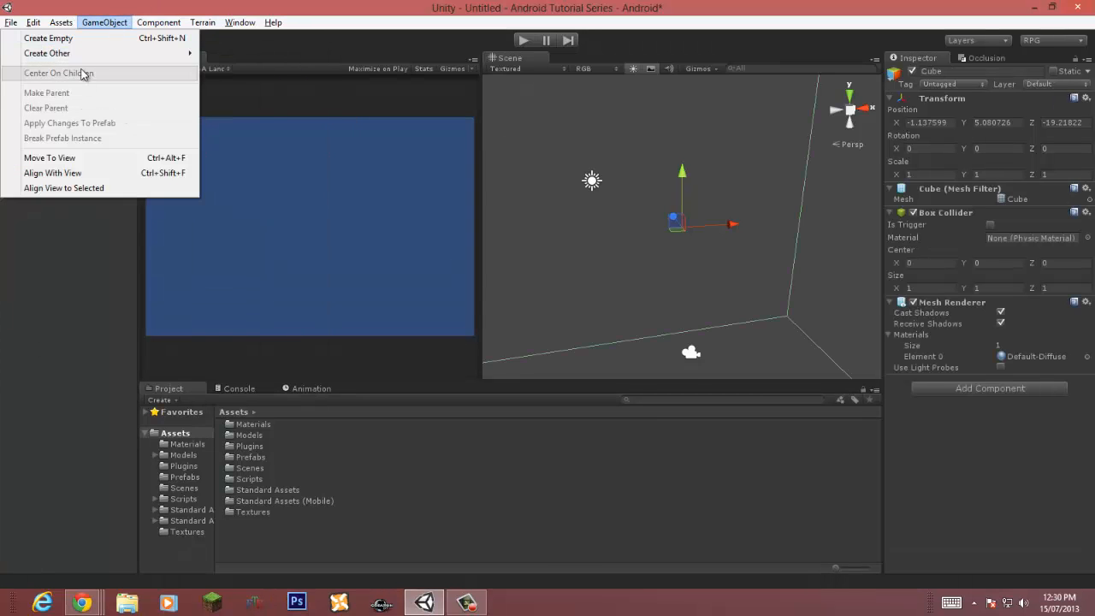
mouse_move(90, 54)
click(232, 213)
Step: Create a capsule and a cylinder primitive in the scene
click(104, 22)
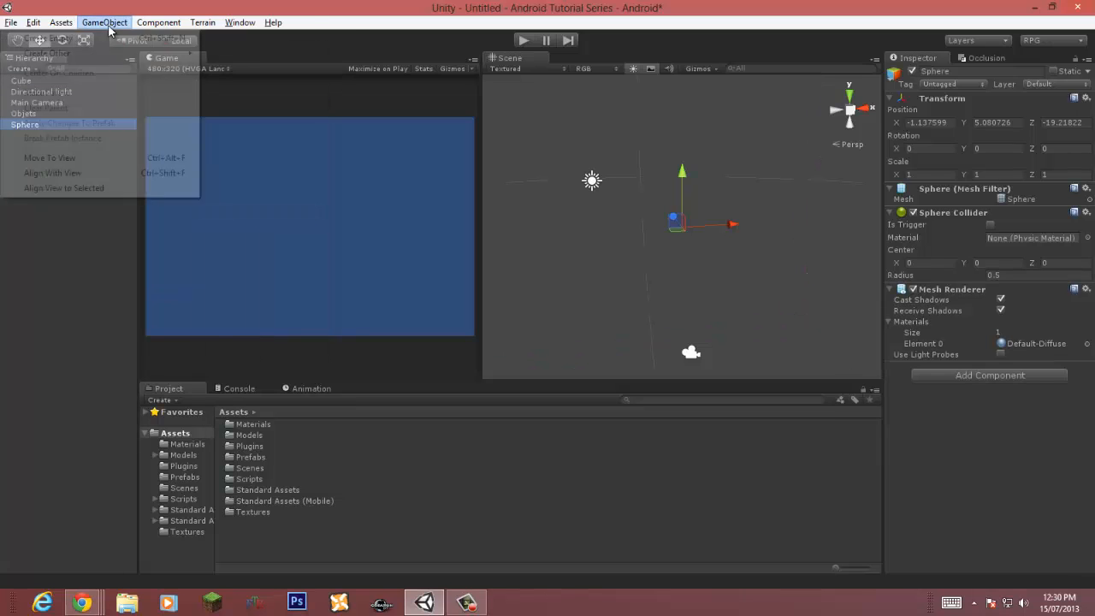
click(234, 228)
click(105, 23)
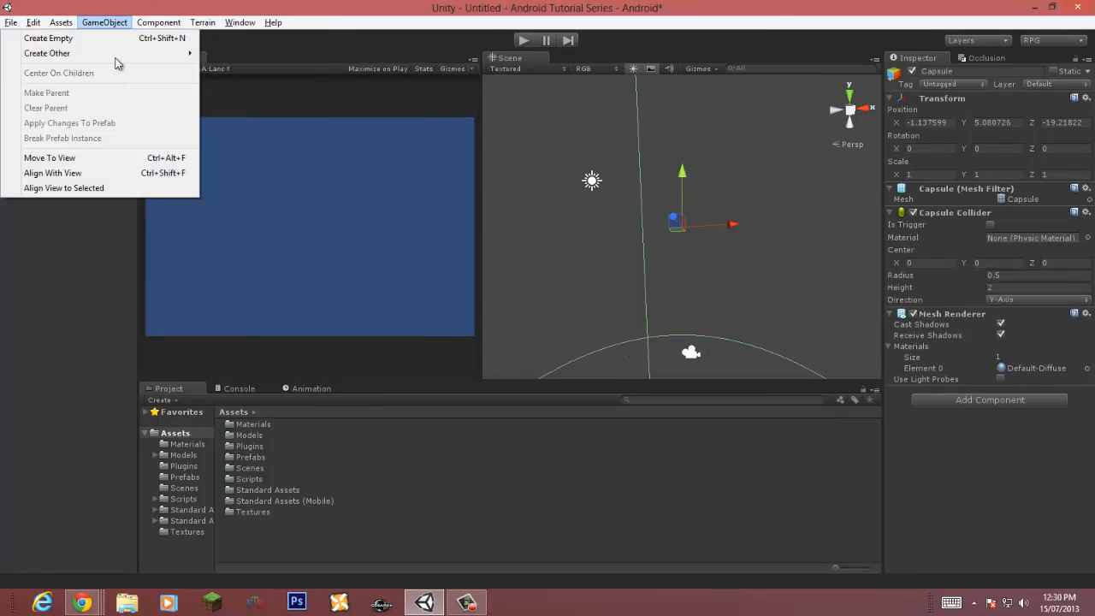
click(231, 245)
Step: Spread the capsule, cube, cylinder and sphere apart in a row
right_drag(700, 317, 685, 273)
scroll(685, 318, down, 10)
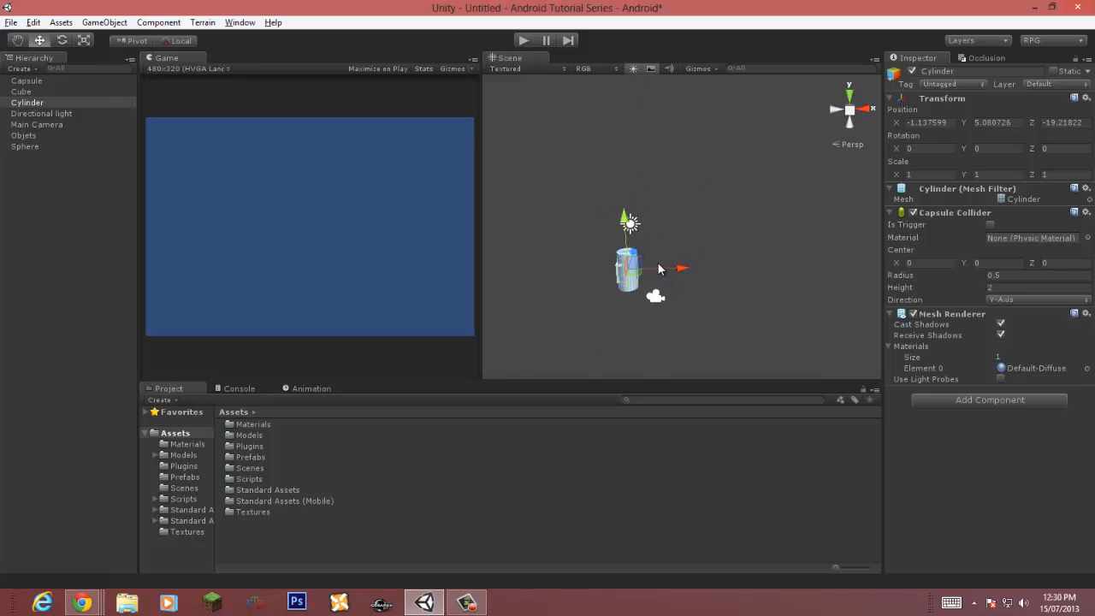
click(669, 272)
click(626, 269)
drag(684, 272, 747, 275)
click(628, 271)
click(629, 273)
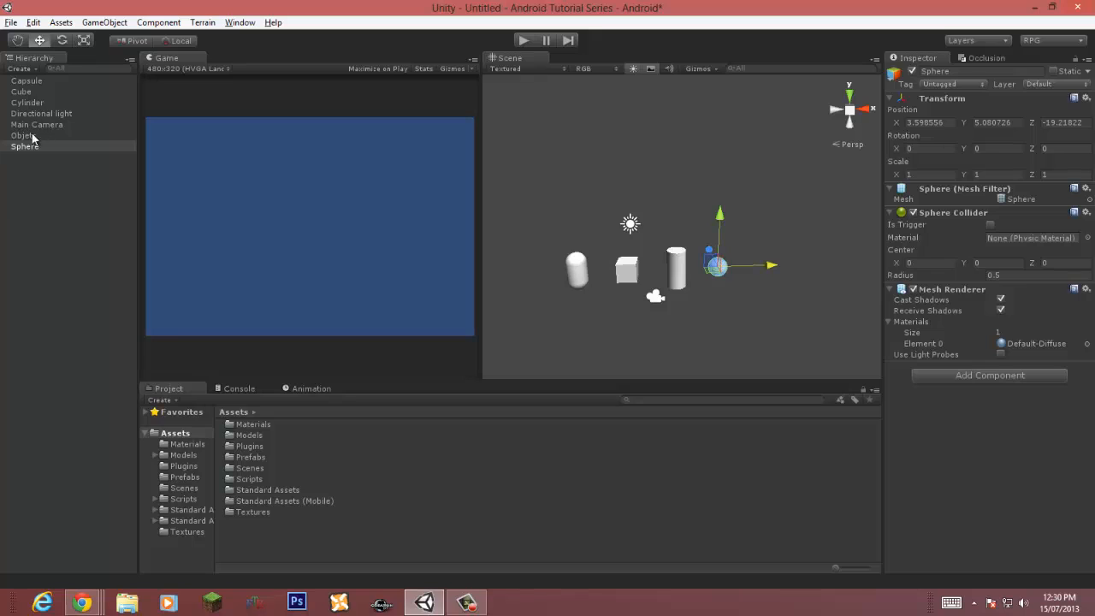
Step: Parent the capsule, cube, cylinder and sphere under the Objets group
ctrl+click(31, 104)
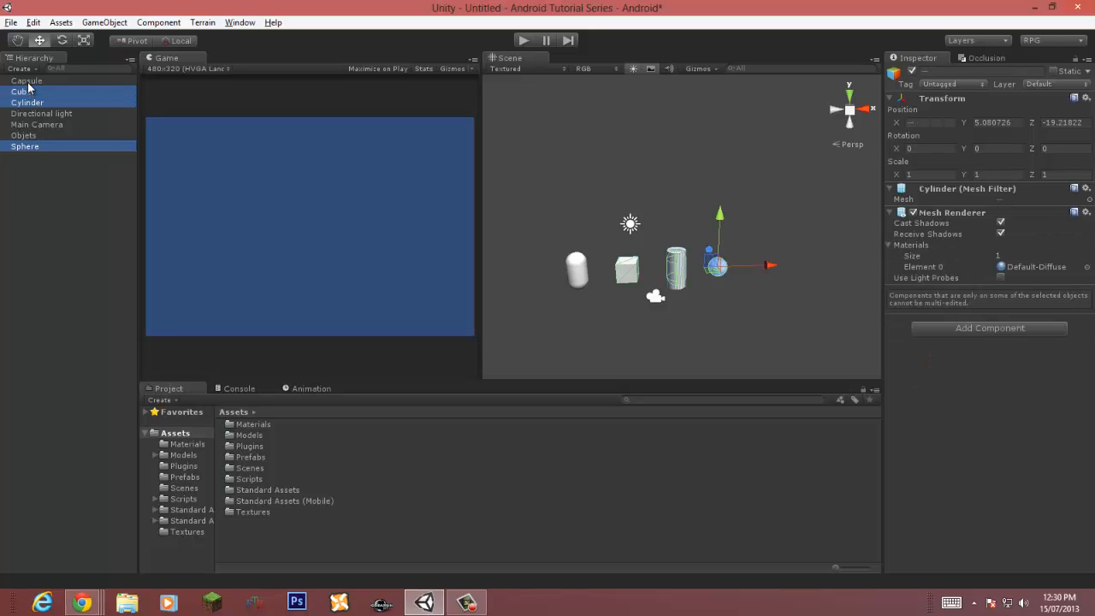
ctrl+click(26, 81)
drag(26, 82, 24, 135)
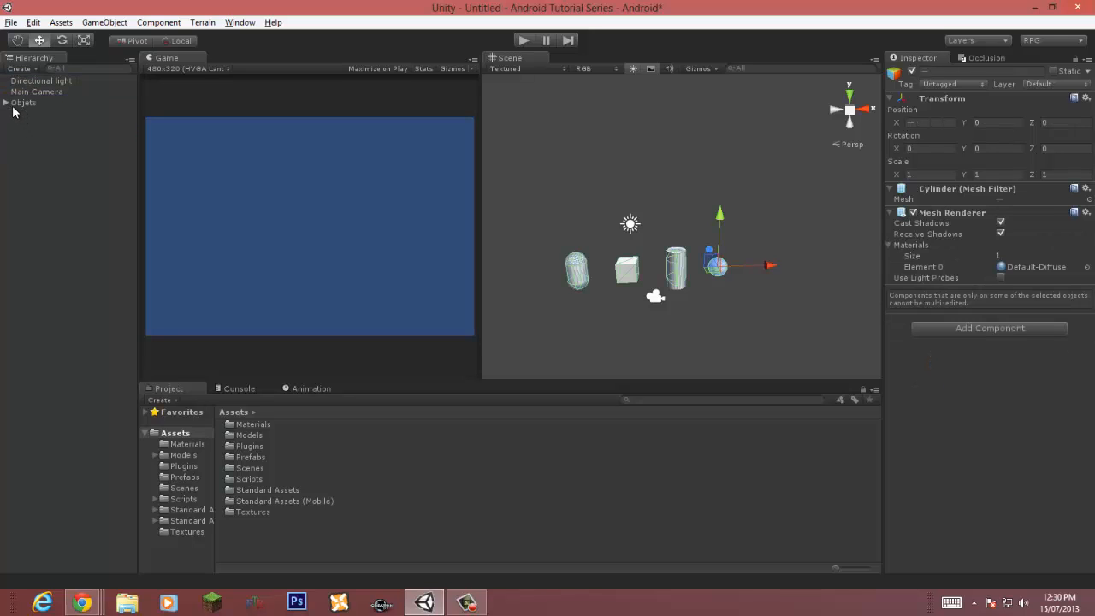
Step: Duplicate the four primitives repeatedly, offsetting the copies to build rows of objects
click(6, 102)
key(ctrl+d)
alt+drag(718, 267, 822, 303)
key(w)
drag(737, 240, 669, 226)
key(ctrl+d)
key(ctrl+d)
key(ctrl+d)
key(ctrl+d)
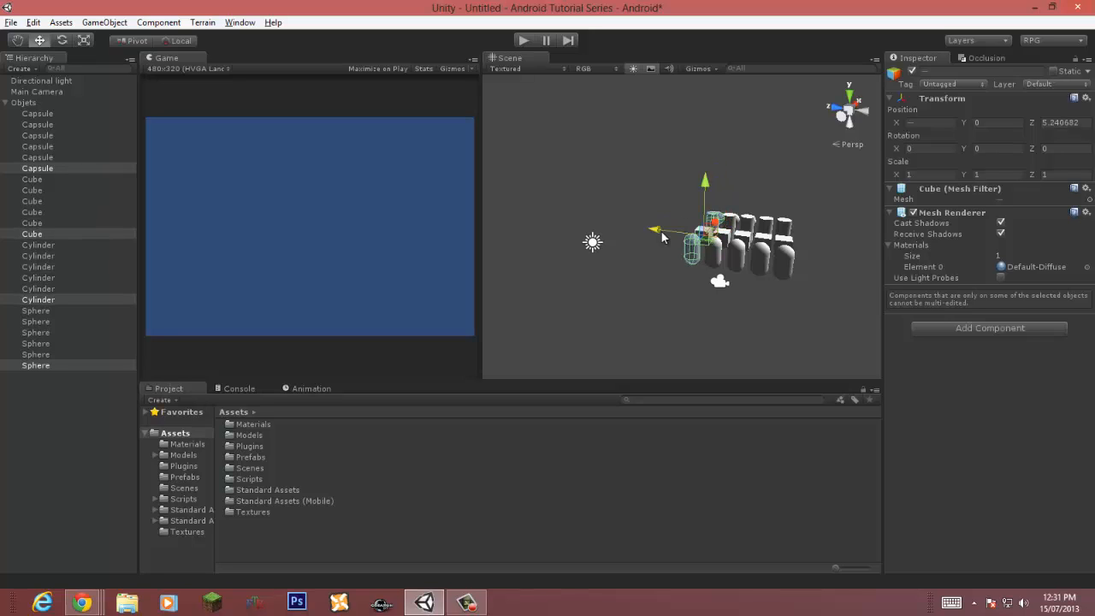
key(ctrl+d)
drag(654, 231, 650, 224)
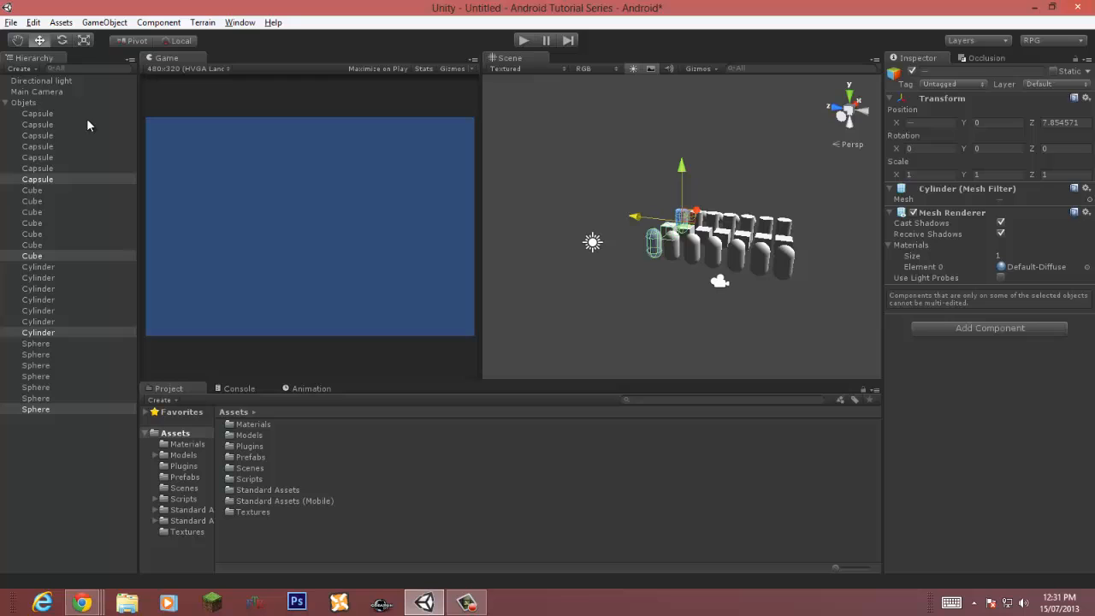
Step: Move the Objets group in front of the camera
click(8, 104)
click(23, 104)
drag(747, 246, 596, 272)
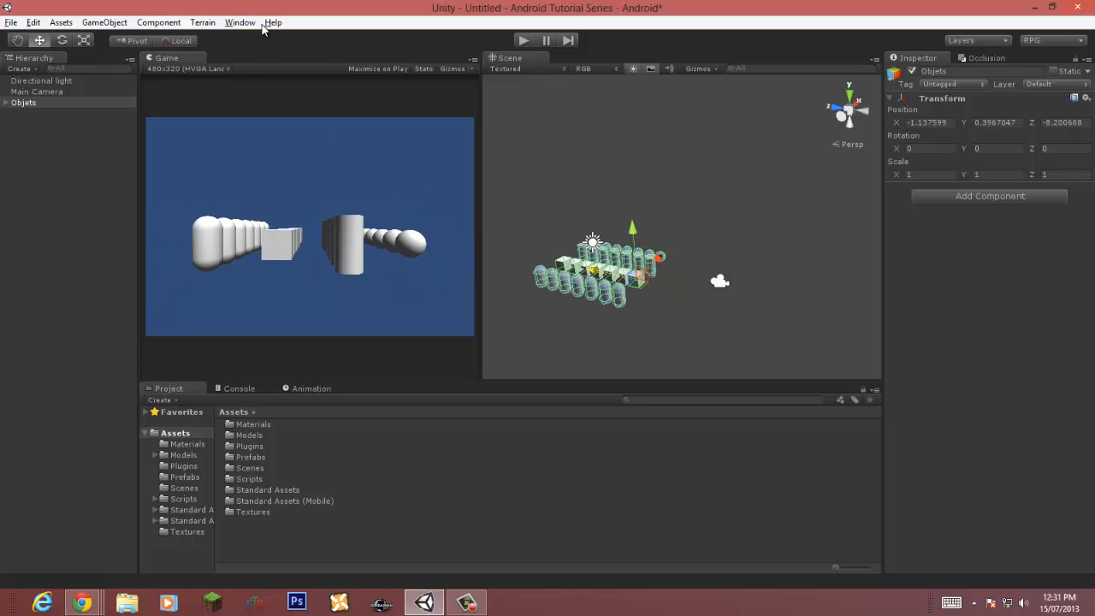
Step: Show the Game view statistics and enter Play mode
click(421, 67)
click(426, 66)
click(423, 69)
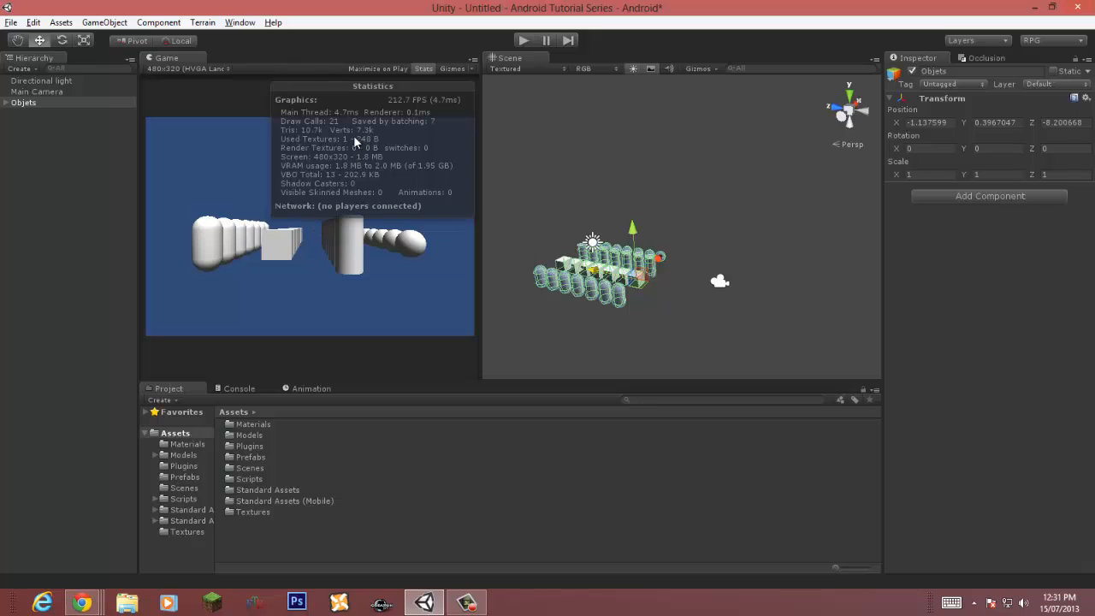
key(ctrl+p)
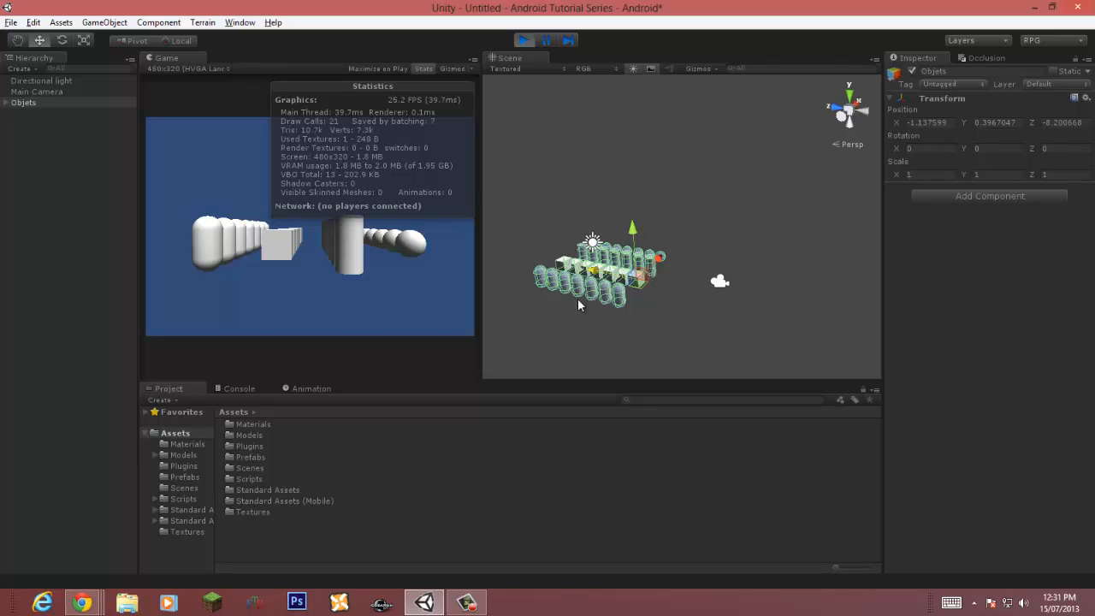
Step: Exit Play mode and add the CombineChildren script component to the Objets group
click(524, 41)
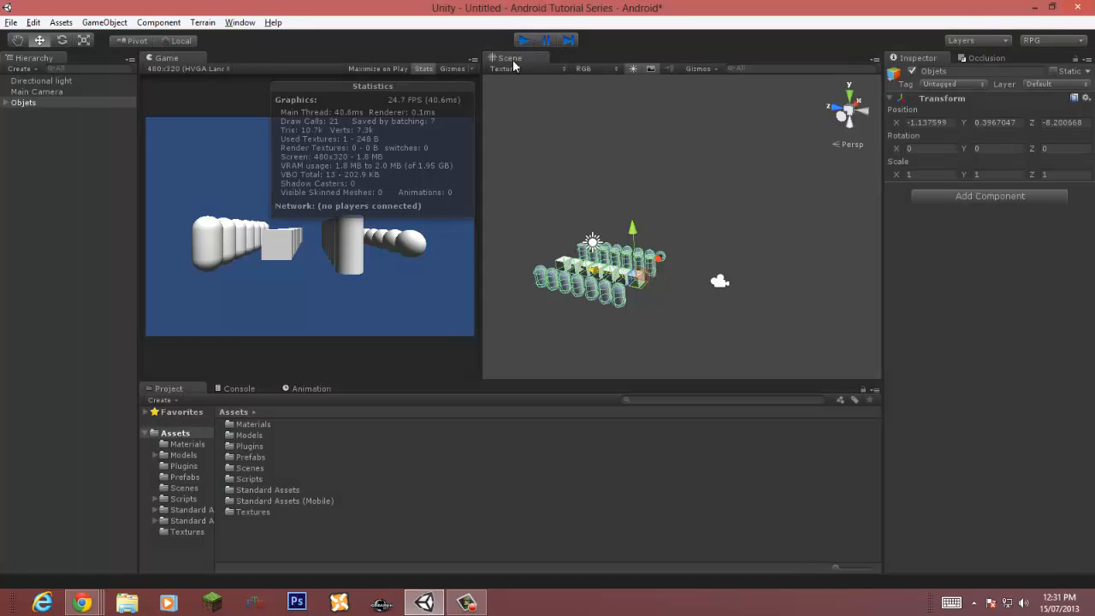
click(36, 103)
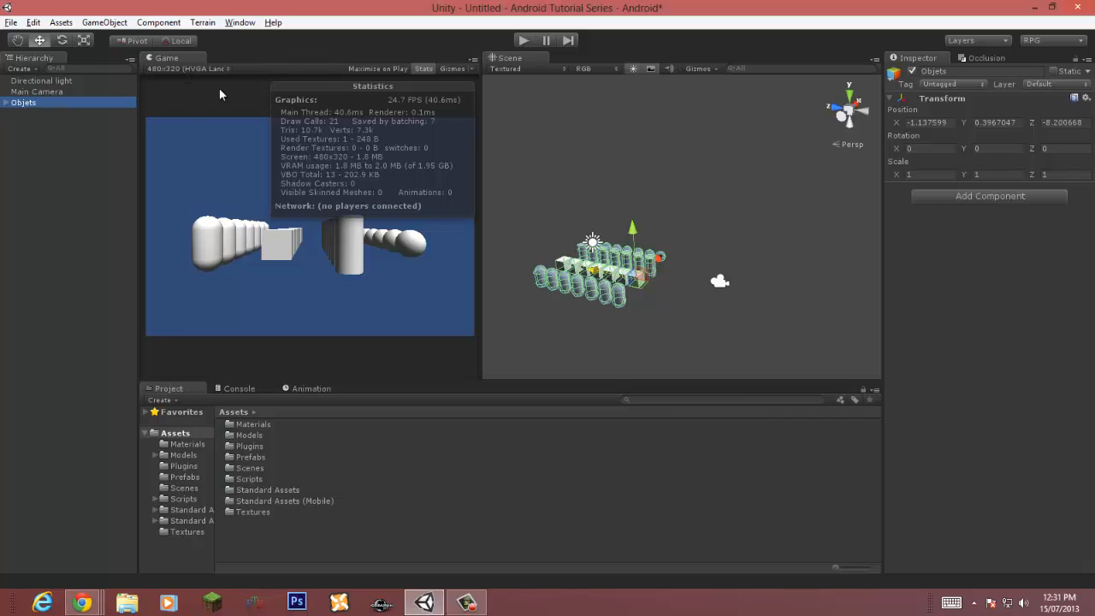
click(158, 22)
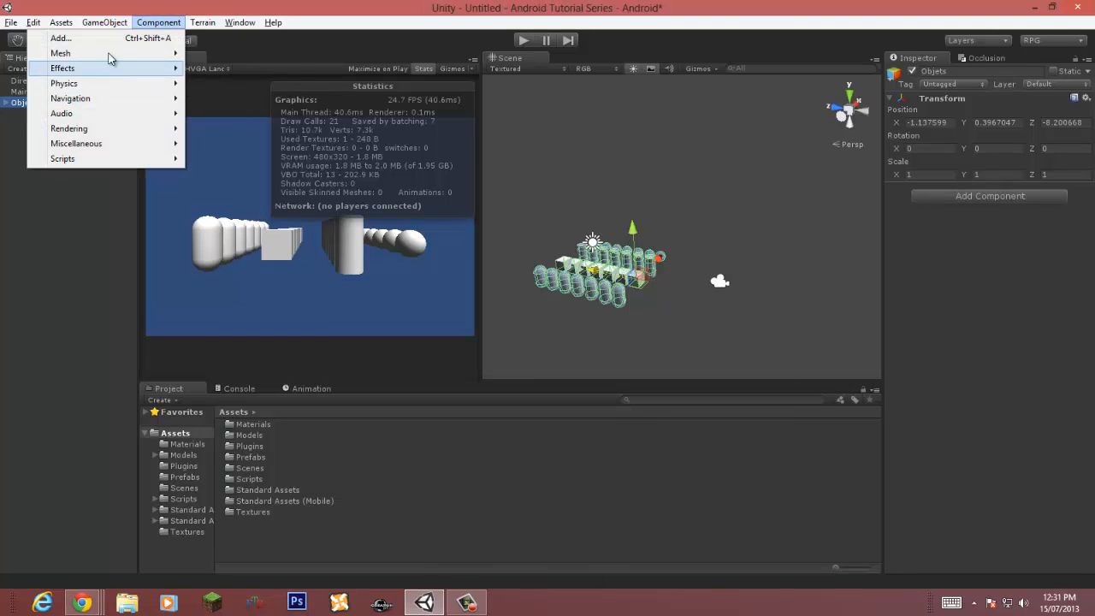
mouse_move(110, 53)
click(218, 104)
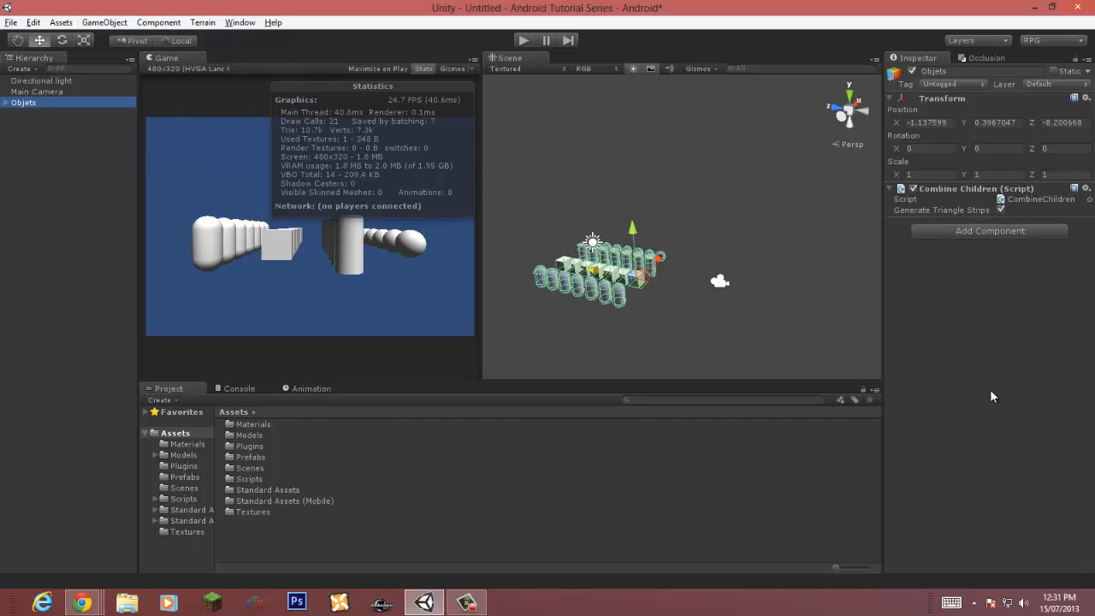
Step: Run the scene in Play mode and preview the combined mesh generated on the Objets group, then stop playing
click(522, 43)
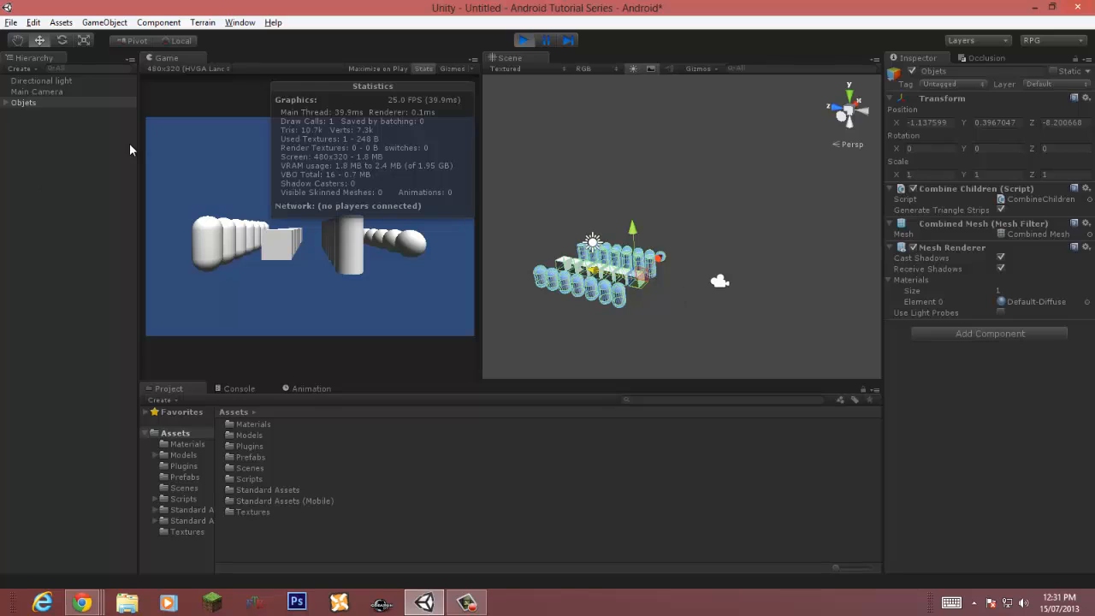
double_click(1030, 234)
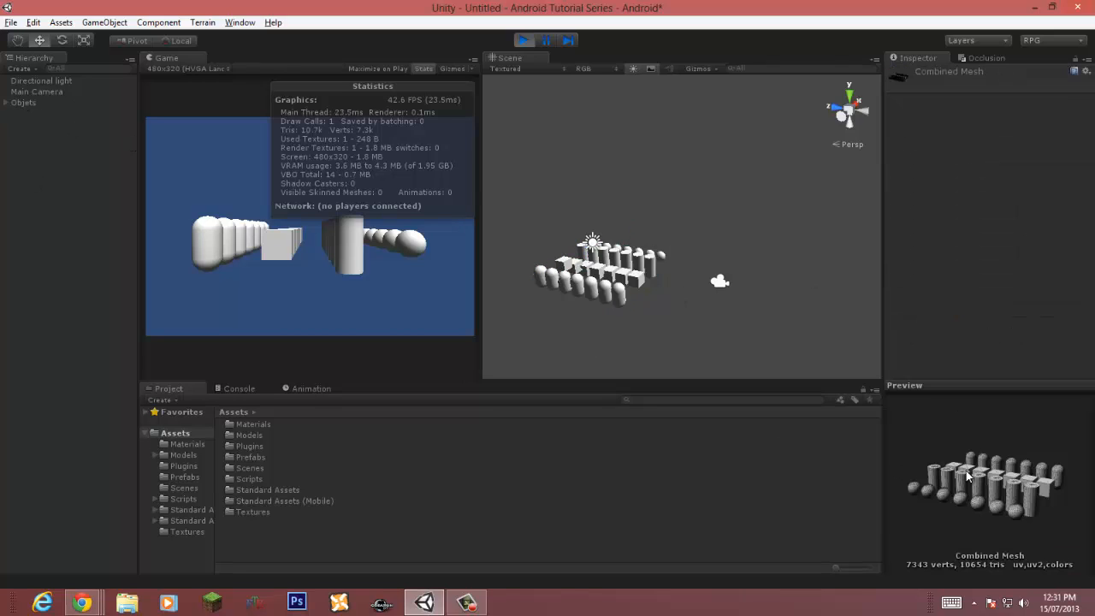
drag(967, 477, 1053, 500)
click(445, 546)
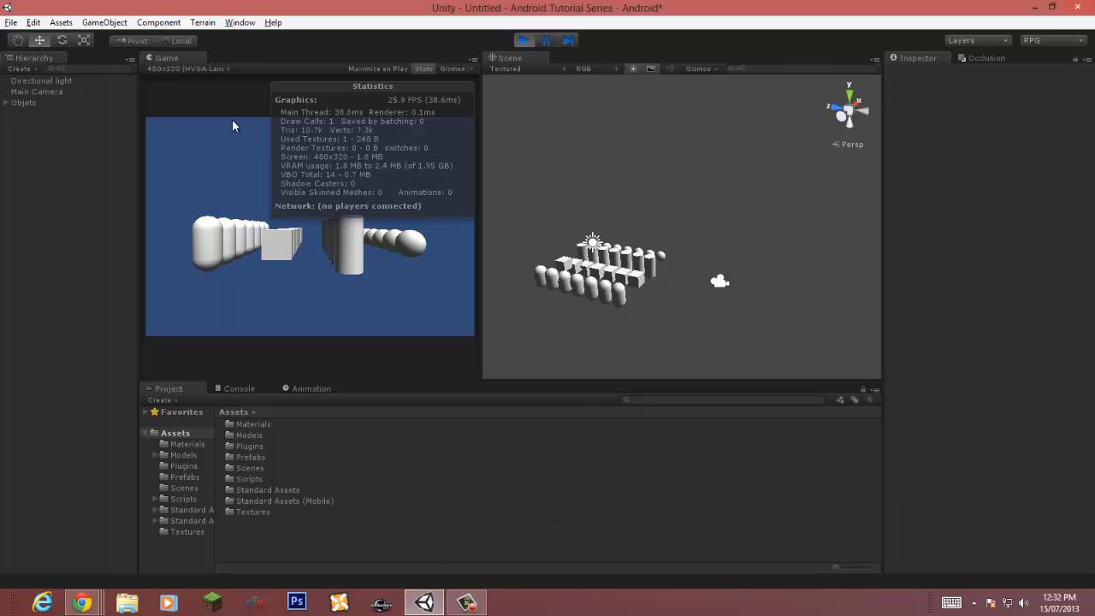
click(22, 102)
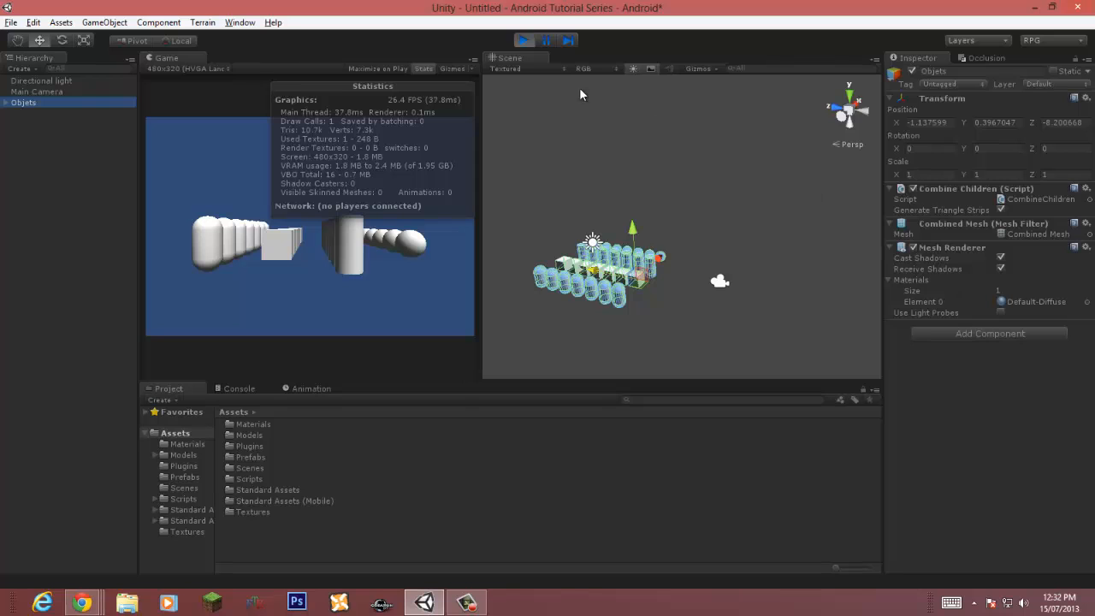
click(523, 42)
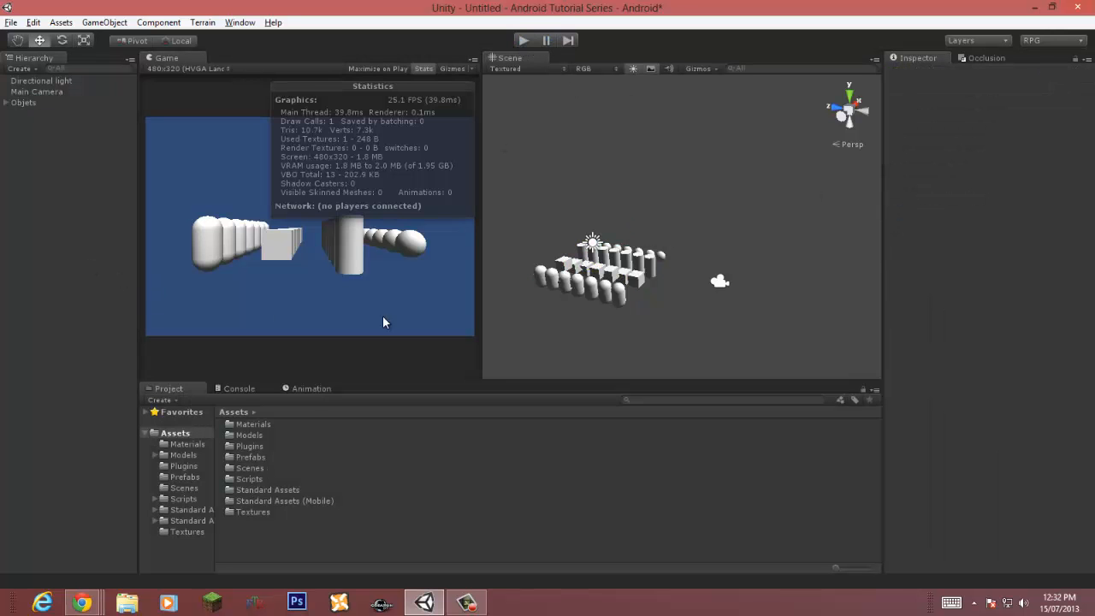
Step: Assign the v_hands2 material to one of the cubes in the scene
right_drag(646, 270, 406, 312)
key(w)
key(d)
key(s)
click(663, 231)
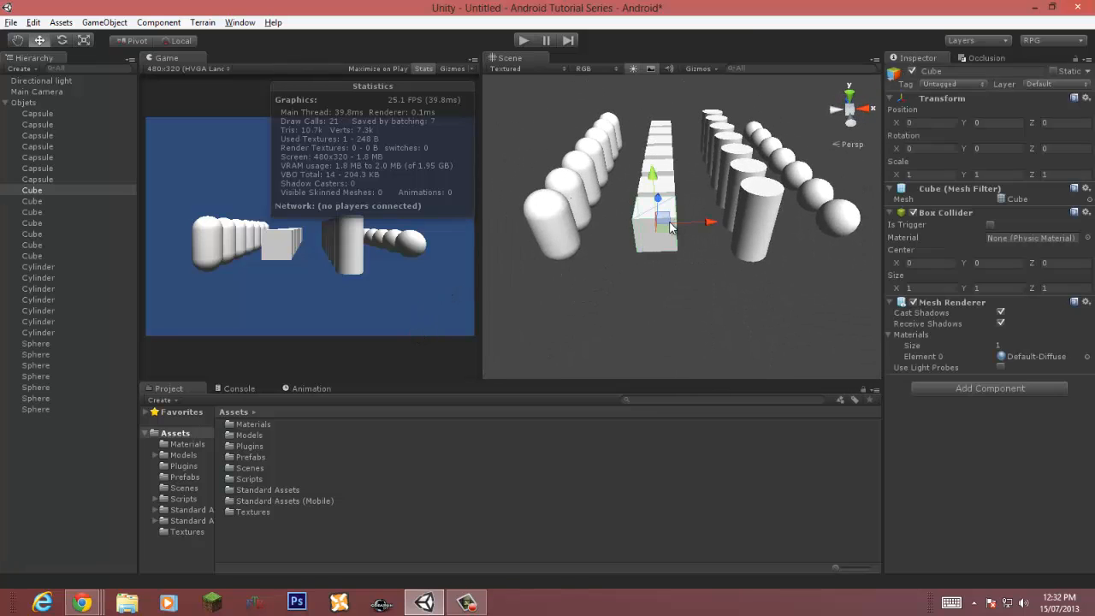
click(1087, 356)
double_click(813, 136)
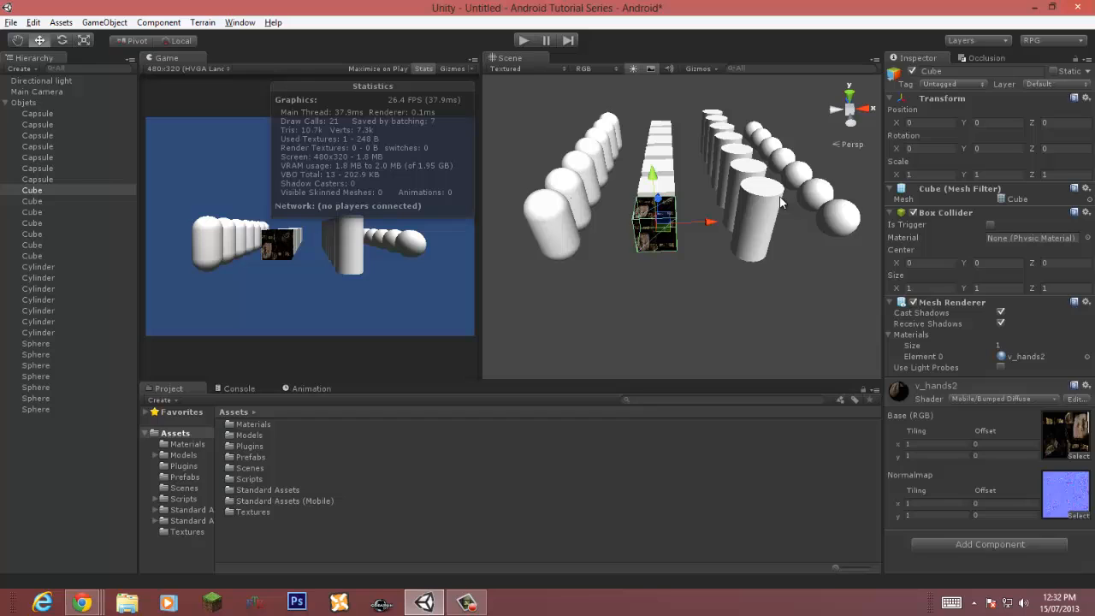
Step: Play the scene and inspect each of the two combined meshes created under Objets, then stop playing
click(525, 41)
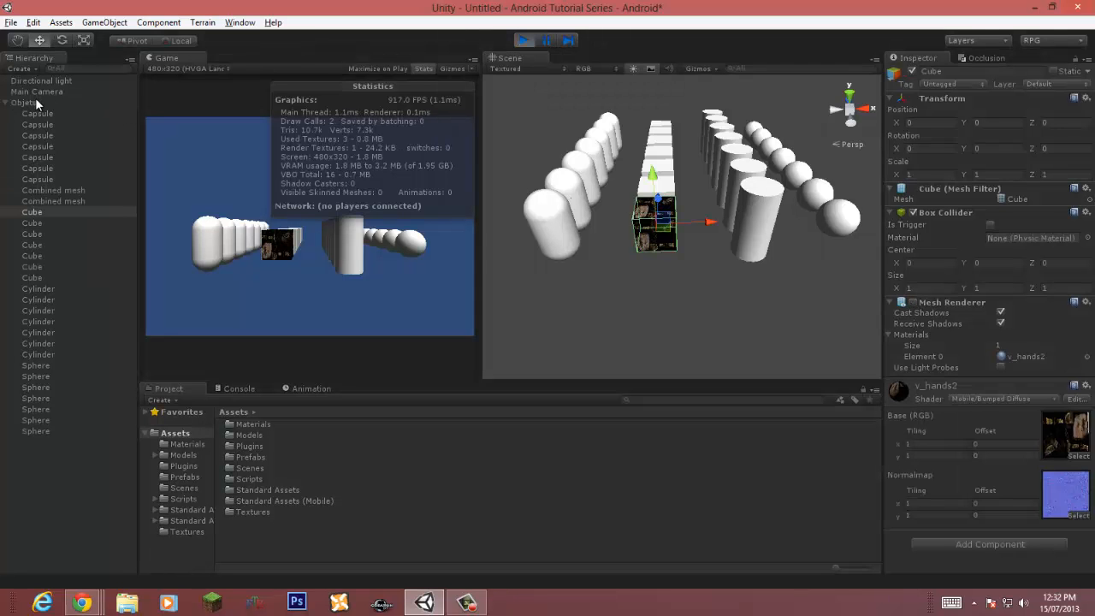
click(63, 188)
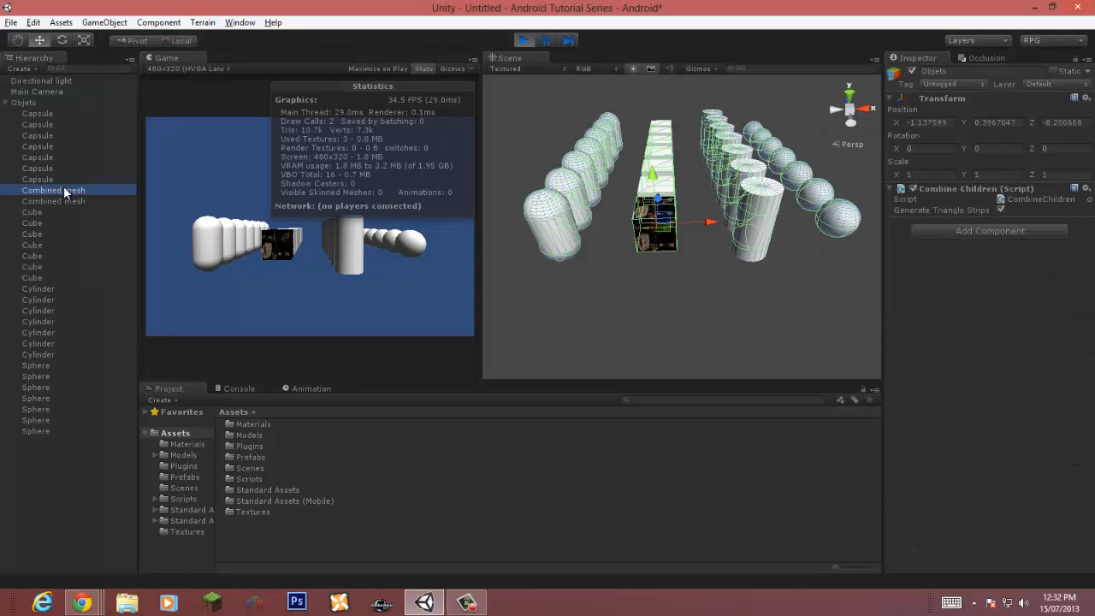
click(64, 200)
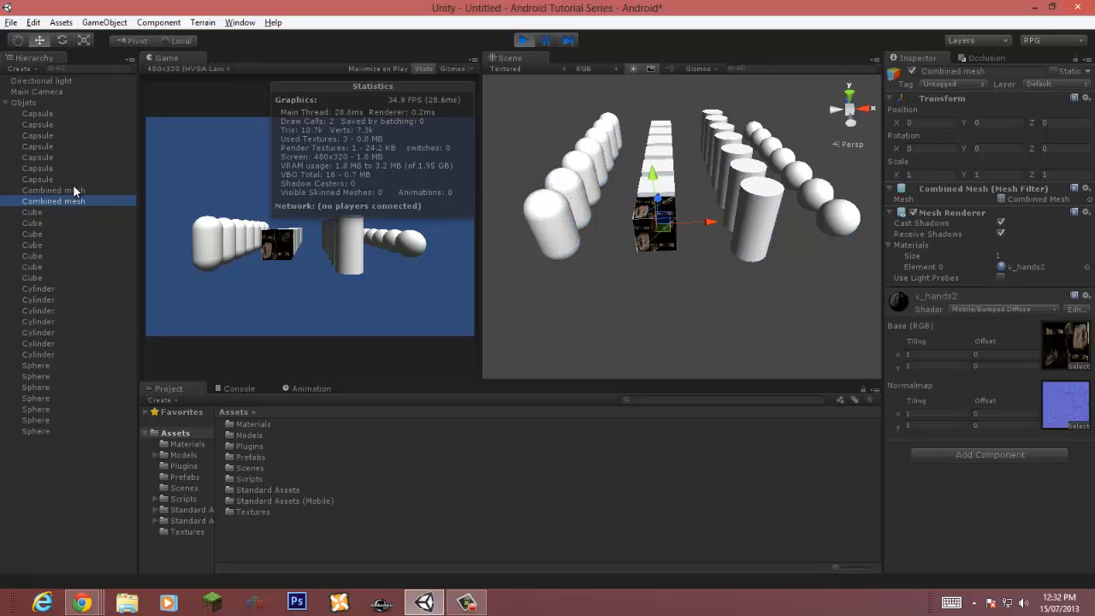
click(75, 191)
click(67, 202)
click(523, 40)
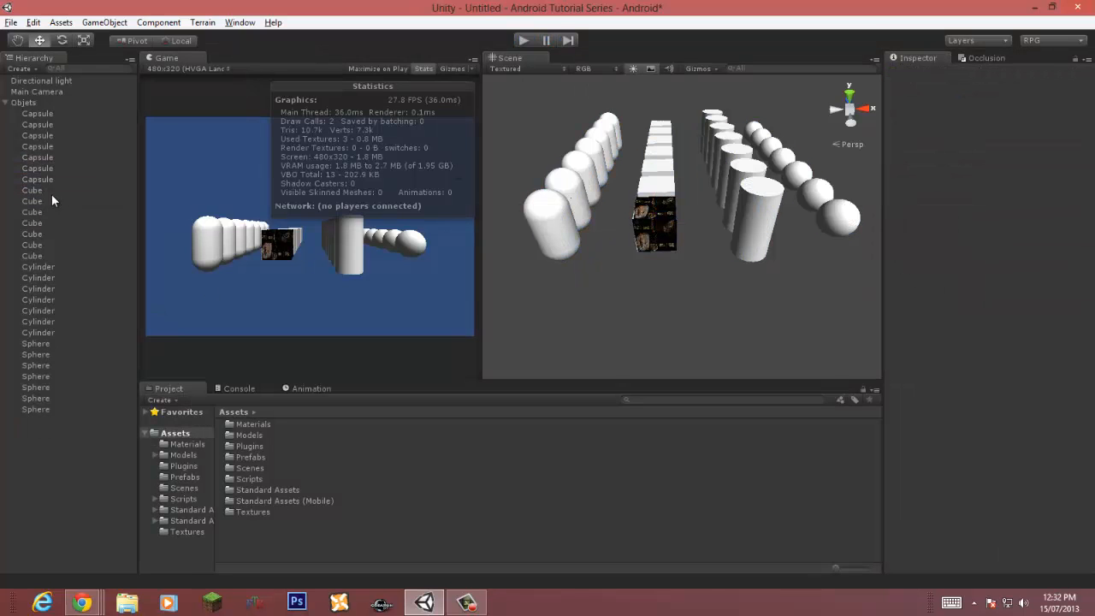
Step: Assign the v_hands2 material to one cylinder and one sphere
click(768, 221)
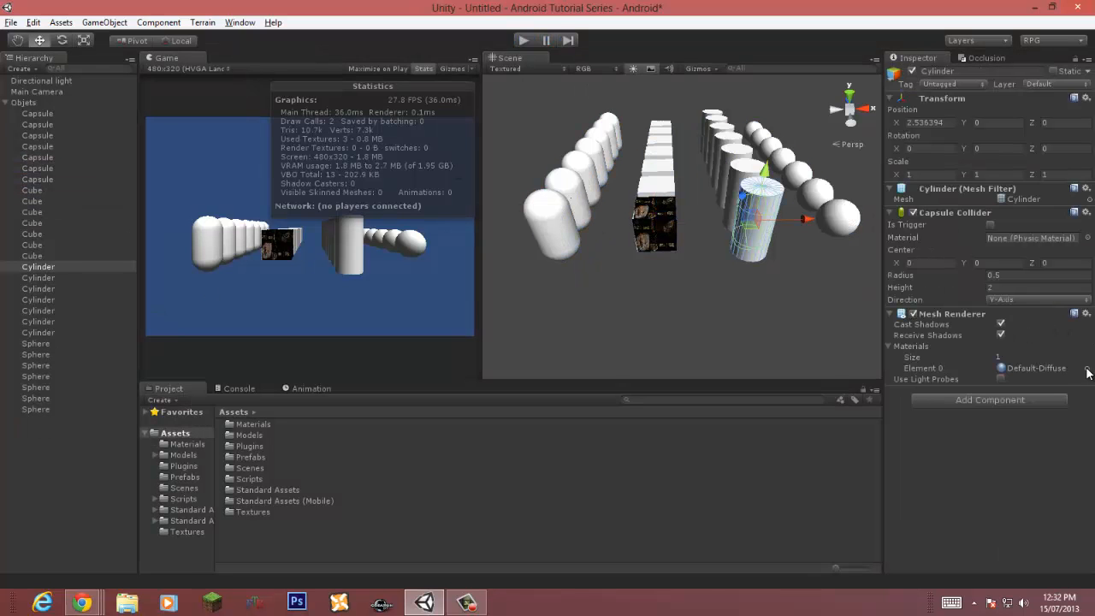
click(1086, 369)
double_click(815, 134)
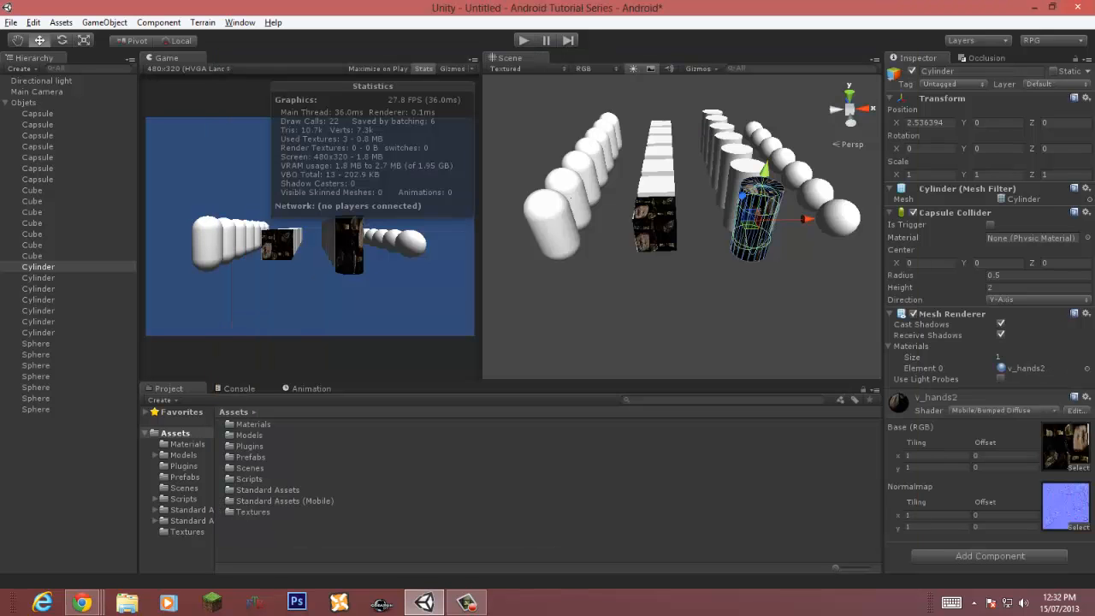
click(849, 221)
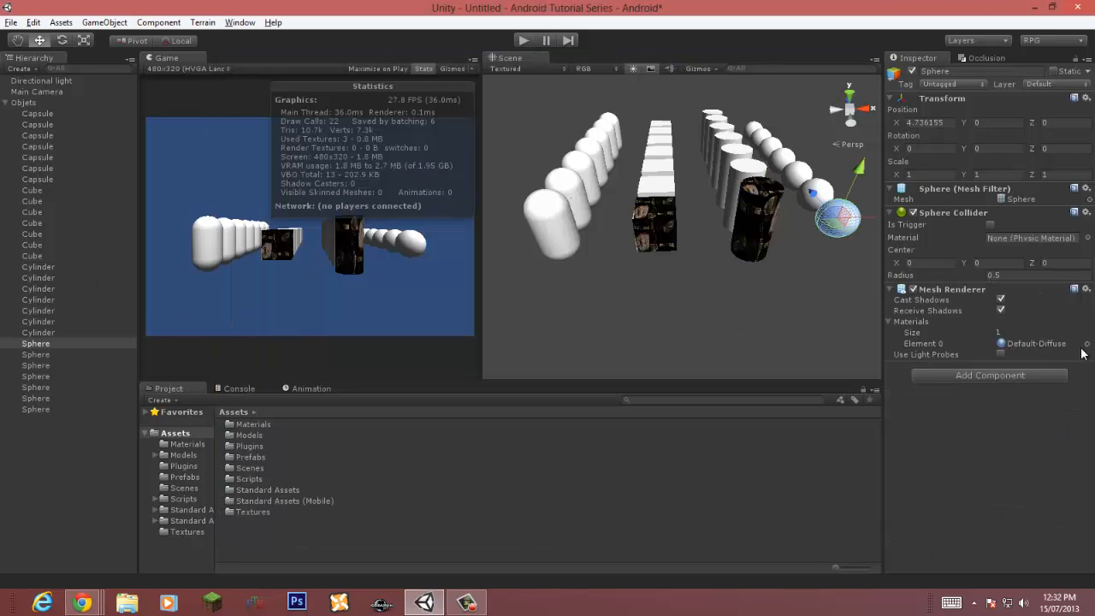
click(1087, 343)
double_click(806, 133)
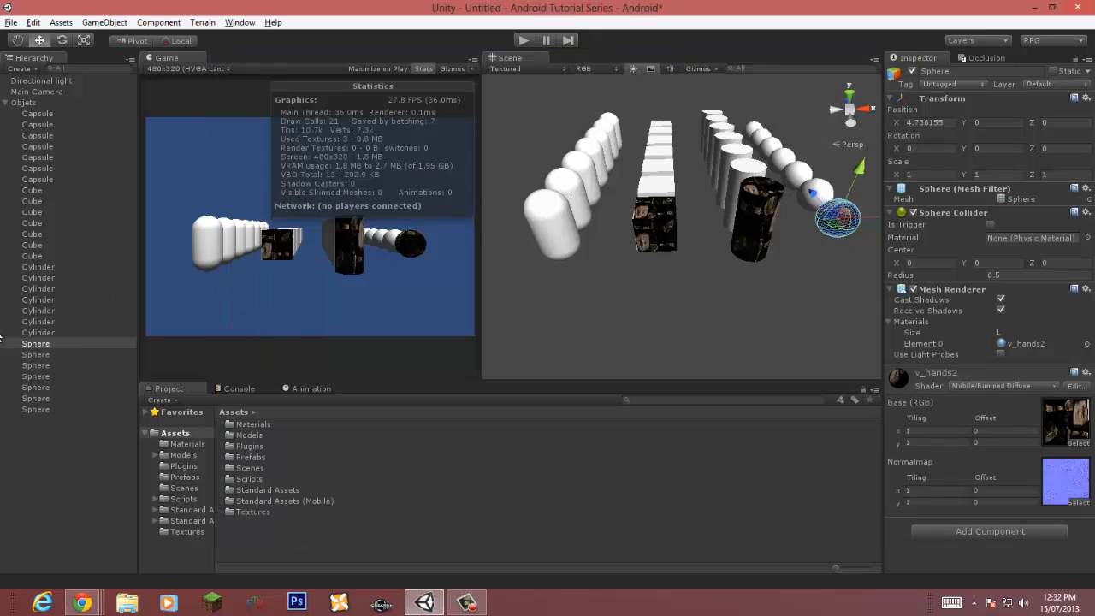
Step: Assign the v_hands2 material to one capsule
click(554, 220)
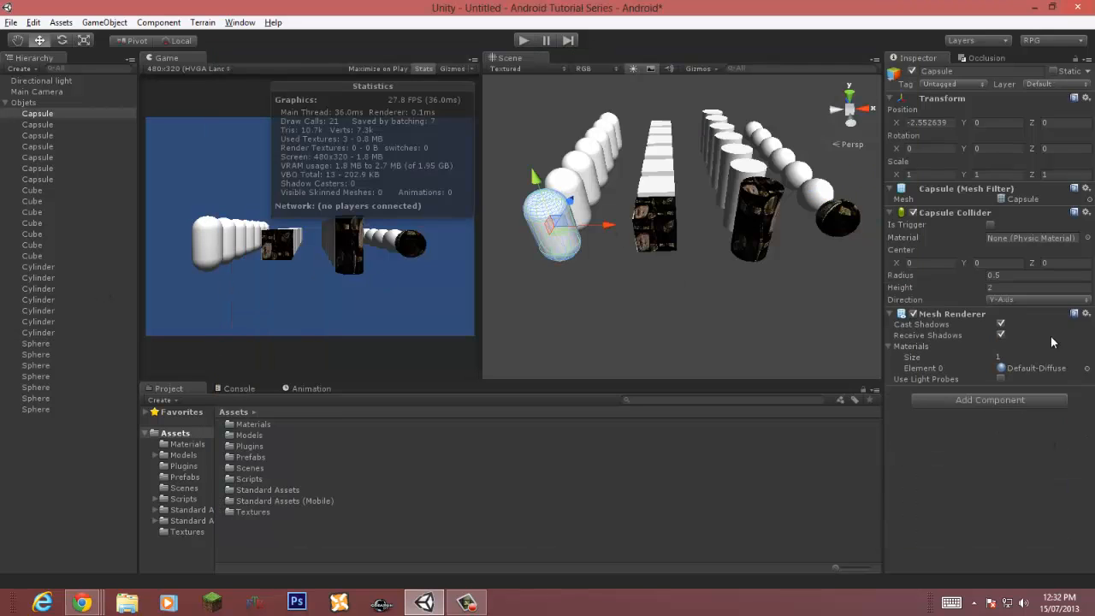
click(1087, 368)
double_click(792, 134)
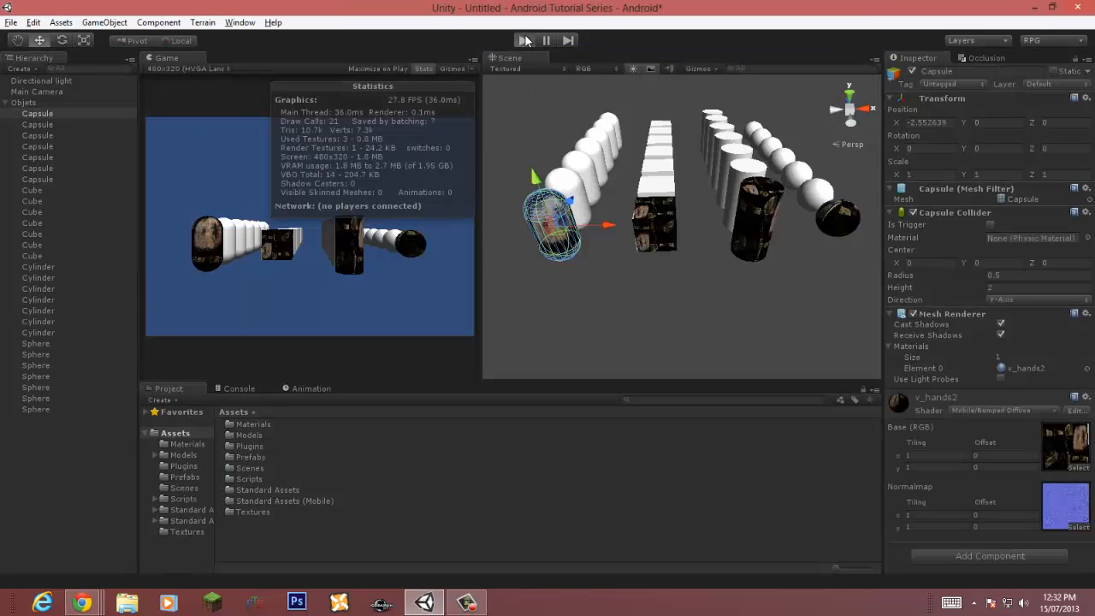
Step: Play the scene again and preview the meshes of both combined mesh objects, then stop playing
click(524, 40)
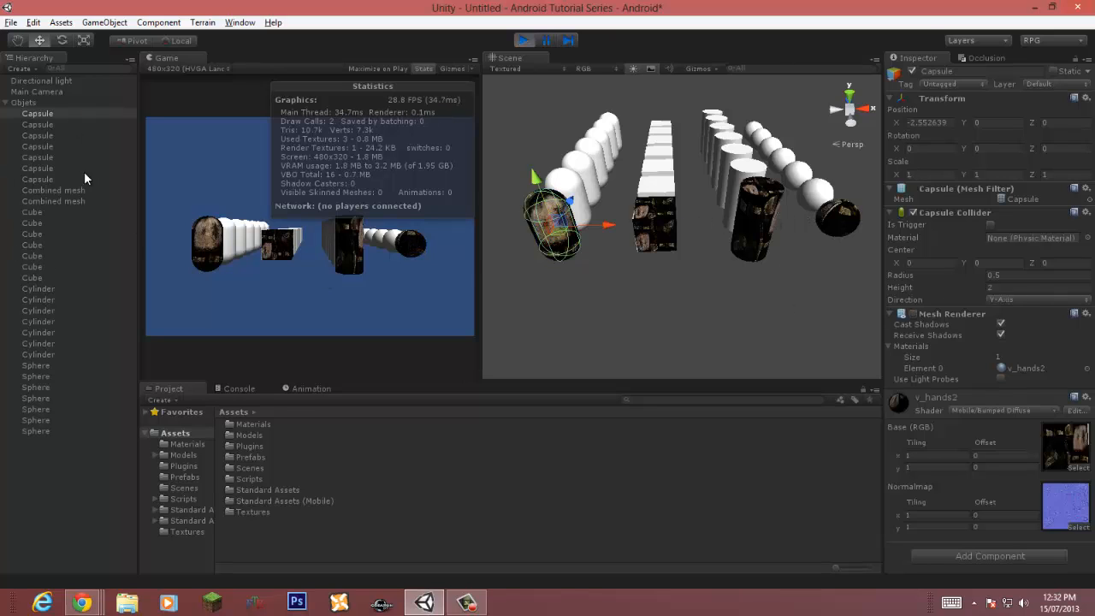
click(53, 190)
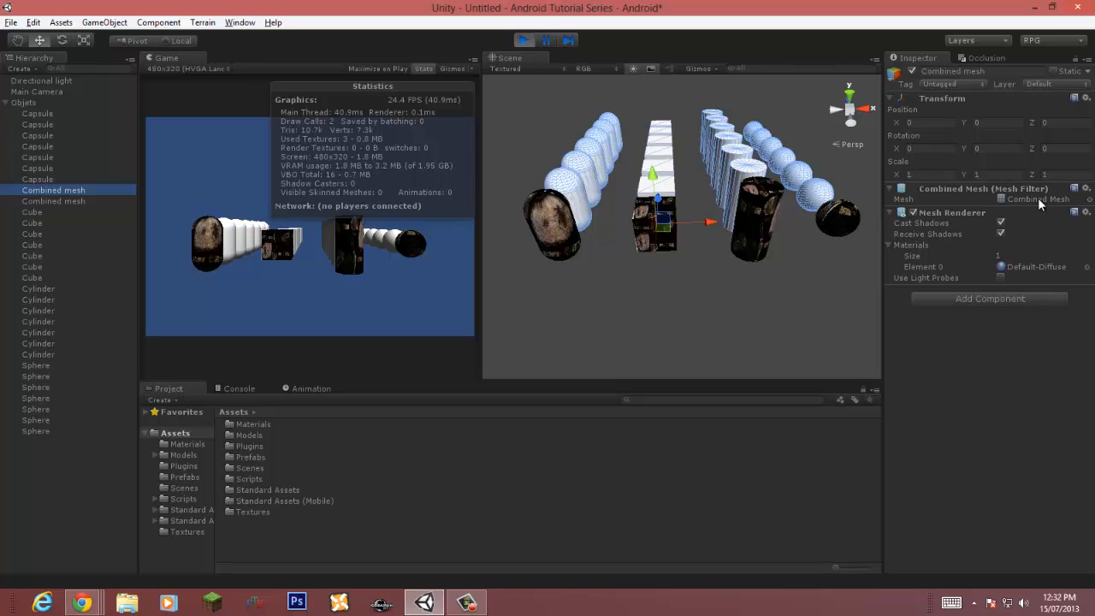
double_click(1037, 198)
click(58, 201)
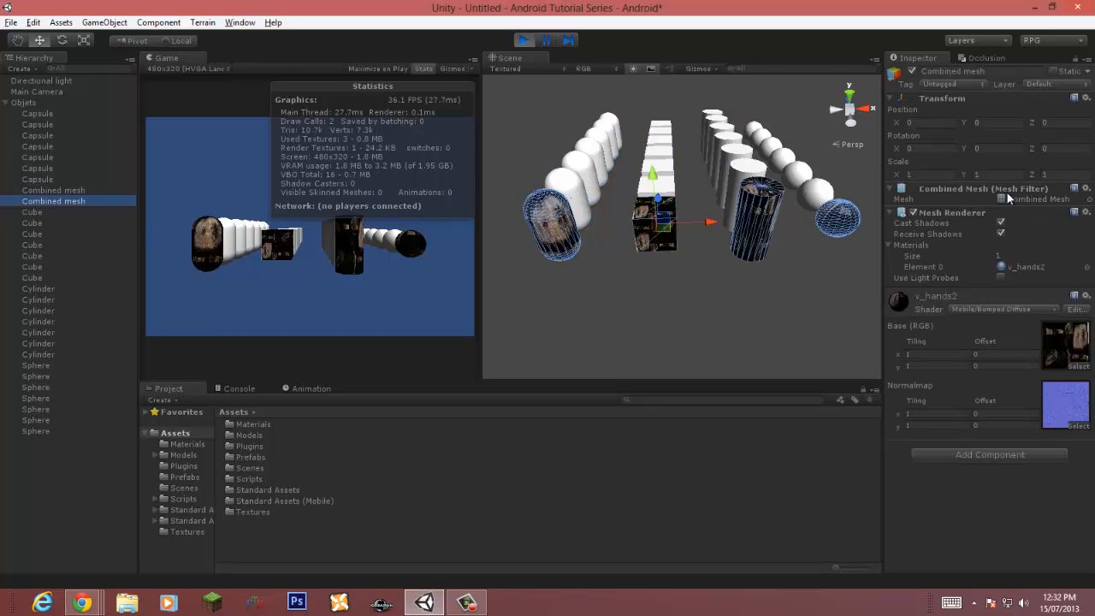
double_click(1037, 198)
drag(1078, 507, 703, 462)
click(699, 467)
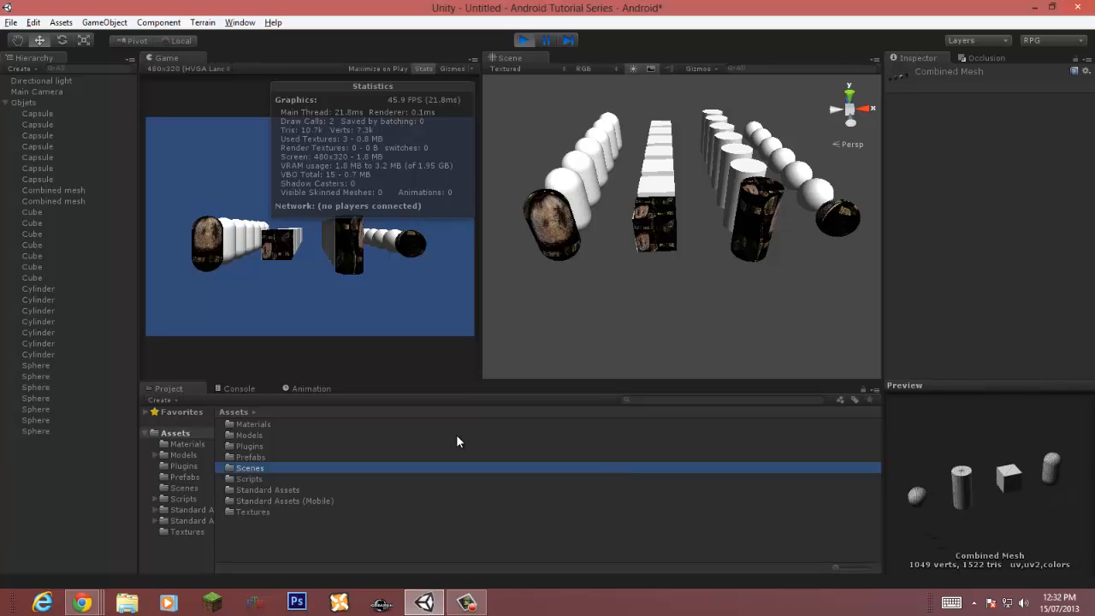
click(6, 103)
click(531, 40)
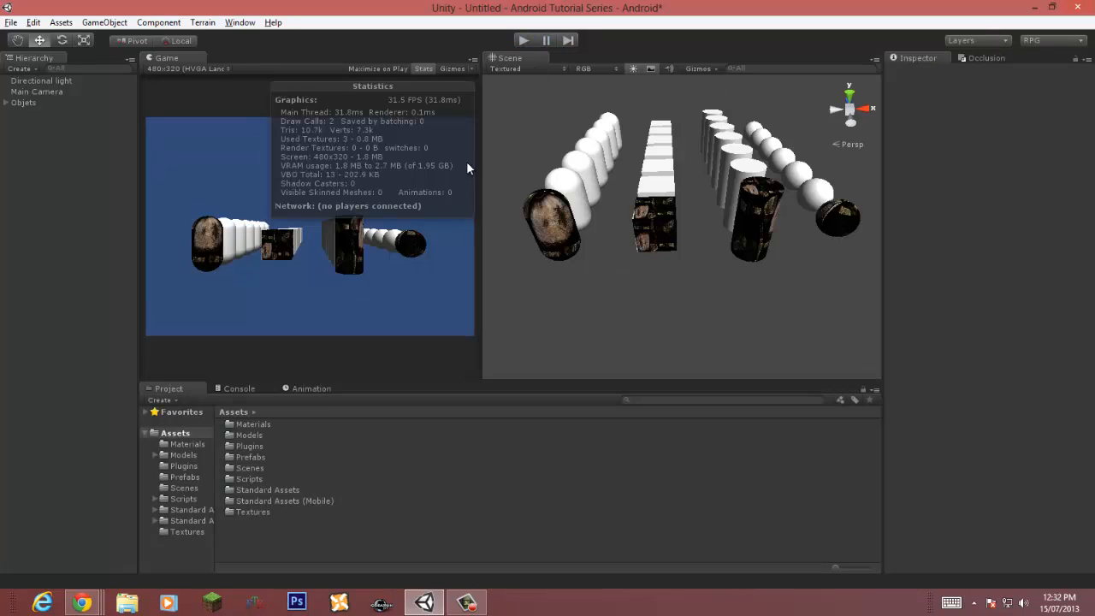
double_click(560, 7)
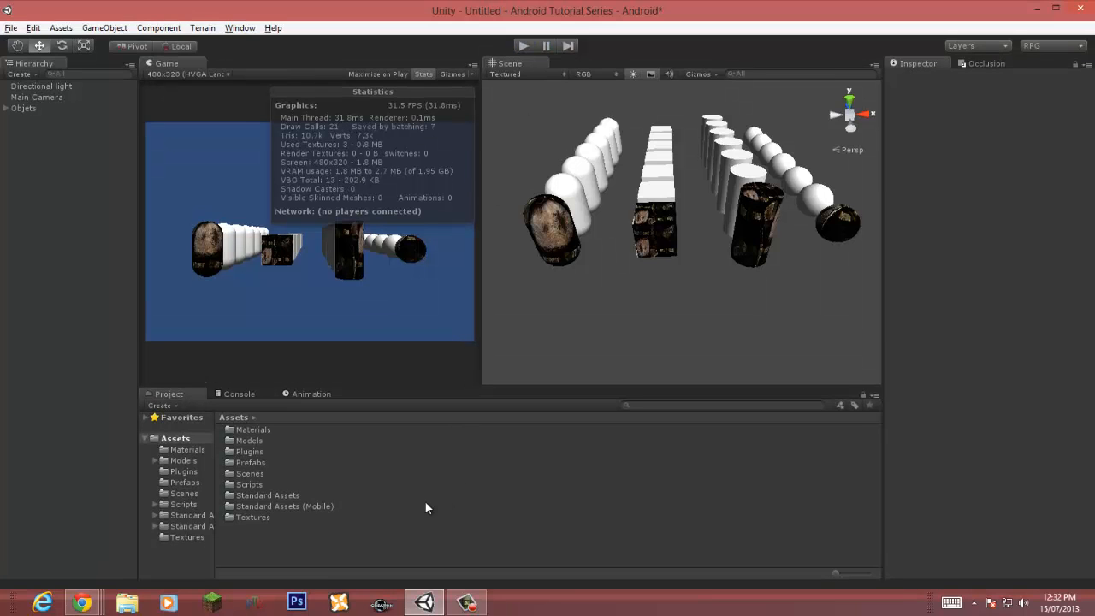
double_click(454, 19)
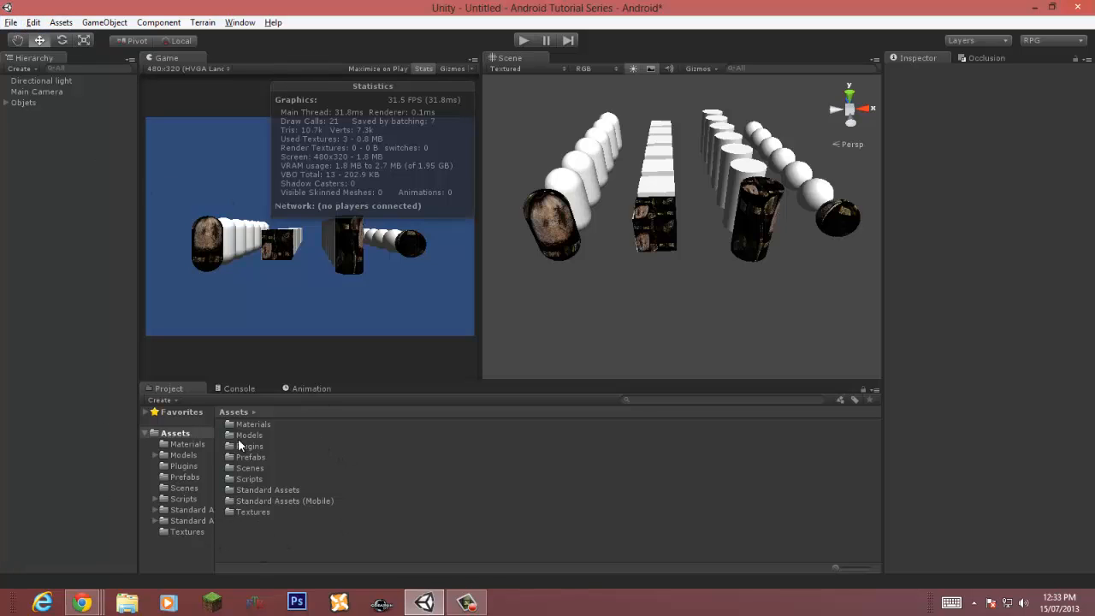
Step: Import the IndustrialSciFiBKbyMrSmive custom package from the Downloads folder into the project
right_click(289, 548)
mouse_move(364, 416)
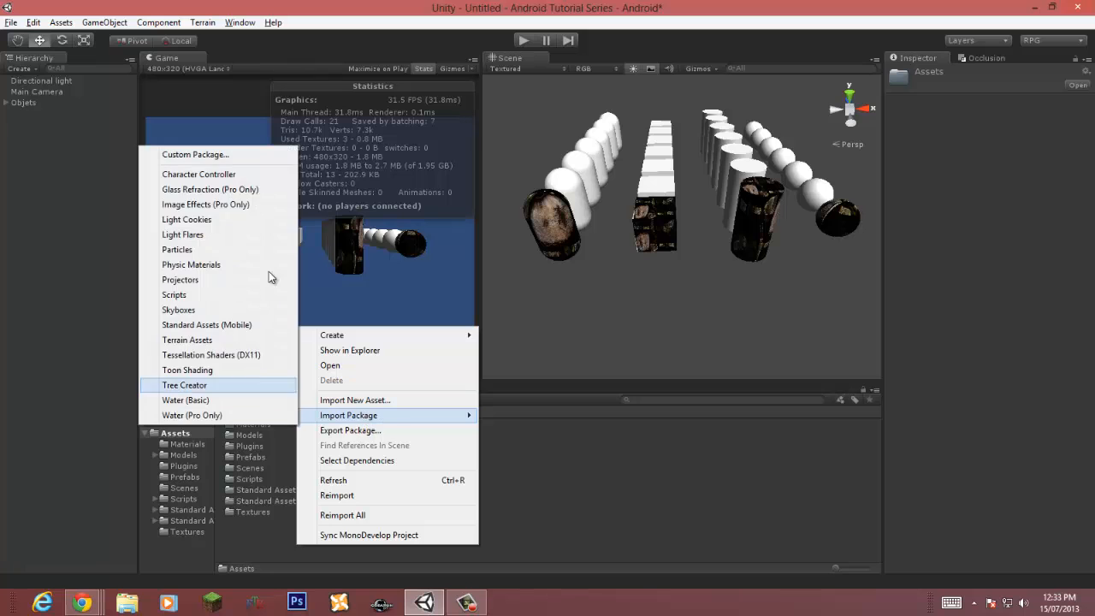
click(252, 160)
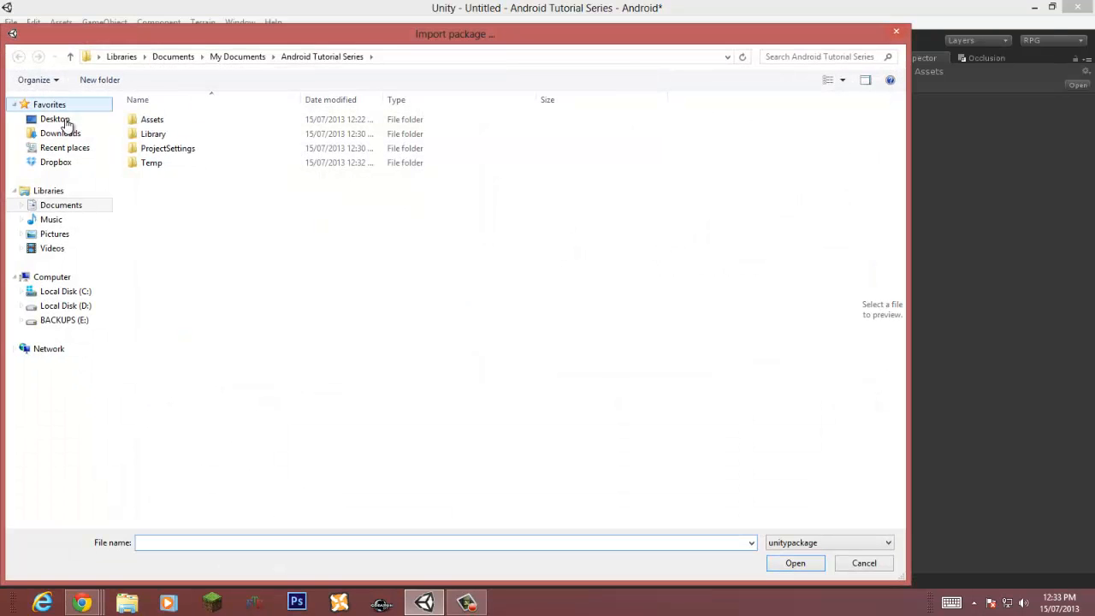
click(57, 119)
click(60, 133)
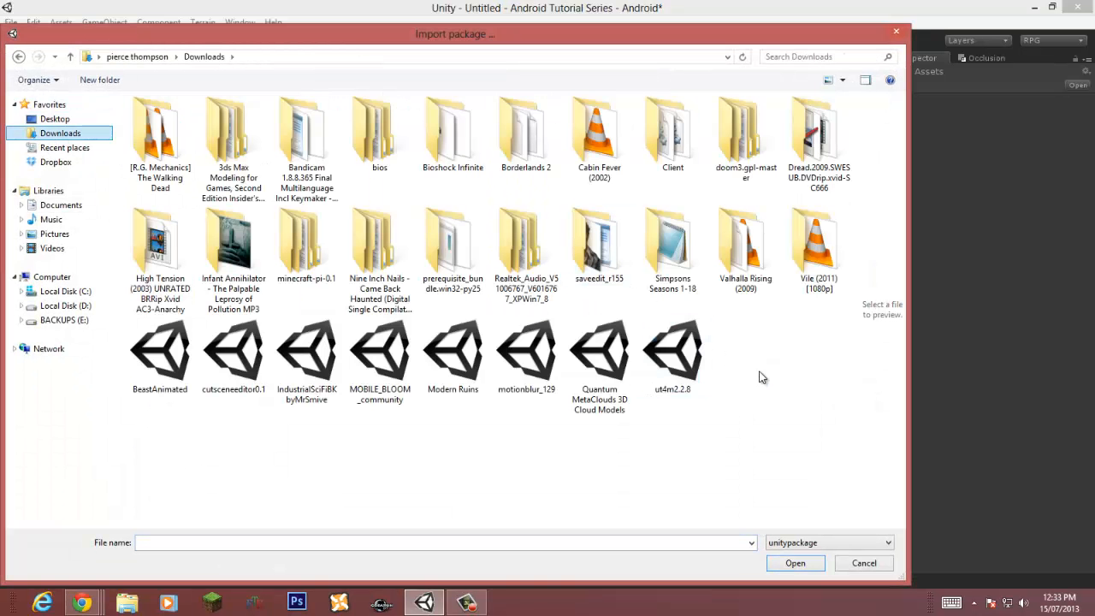
click(773, 433)
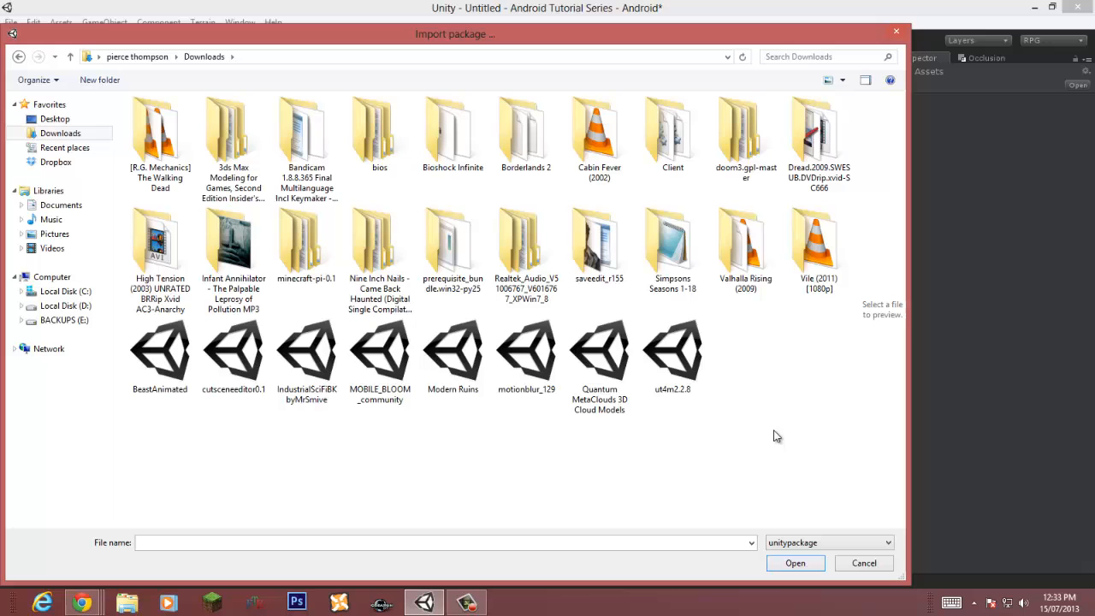
double_click(297, 362)
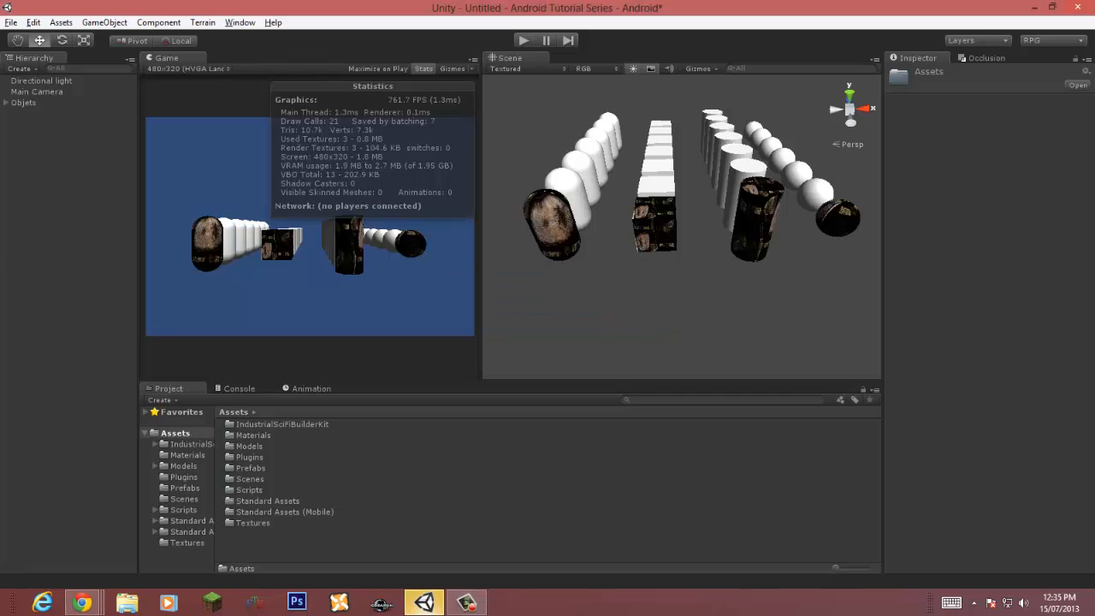
Step: Open the Base3dModels folder inside IndustrialSciFiBuilderKit and select the Ind_BL001 model
double_click(282, 424)
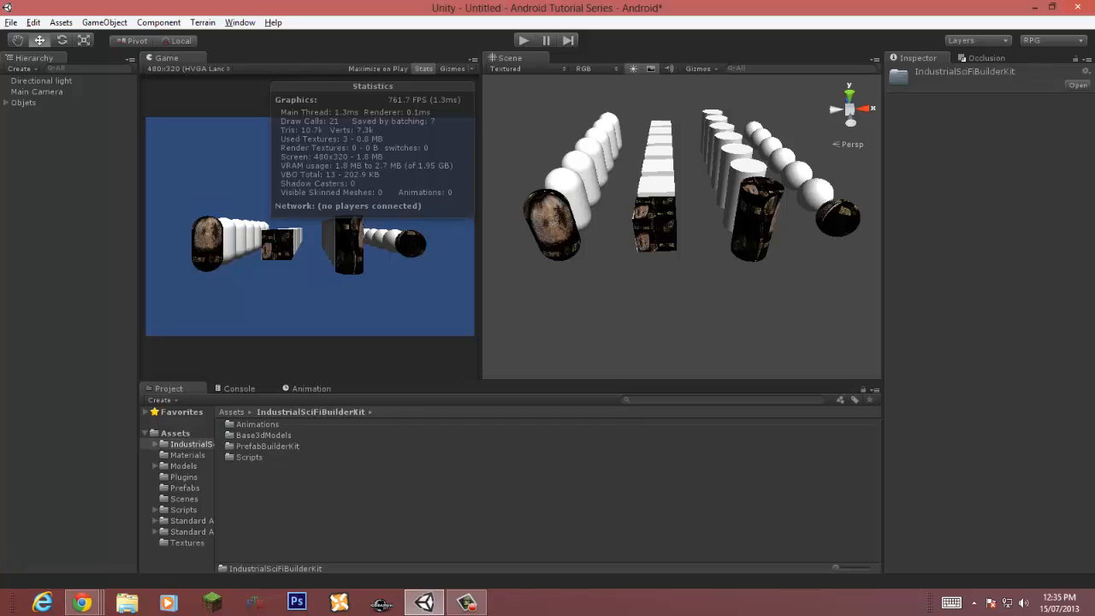
double_click(265, 436)
click(257, 424)
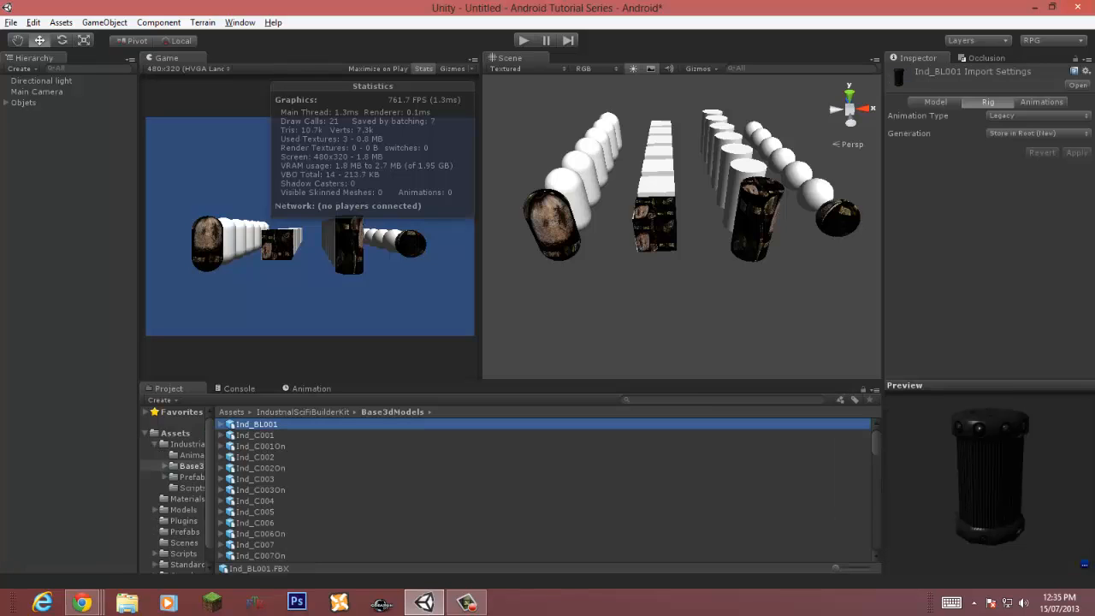
Step: Browse the sci-fi kit's base models and the PrefabBuilderKit folders such as Electronic, Doors and AssortedAngels
drag(983, 462, 994, 496)
click(255, 435)
click(260, 446)
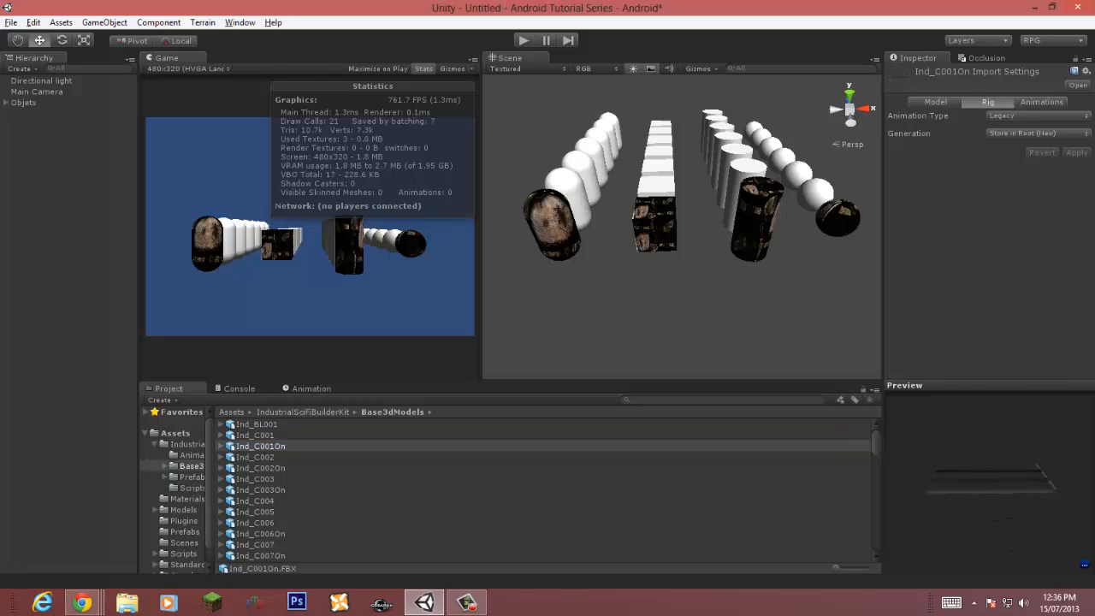
click(302, 412)
double_click(268, 447)
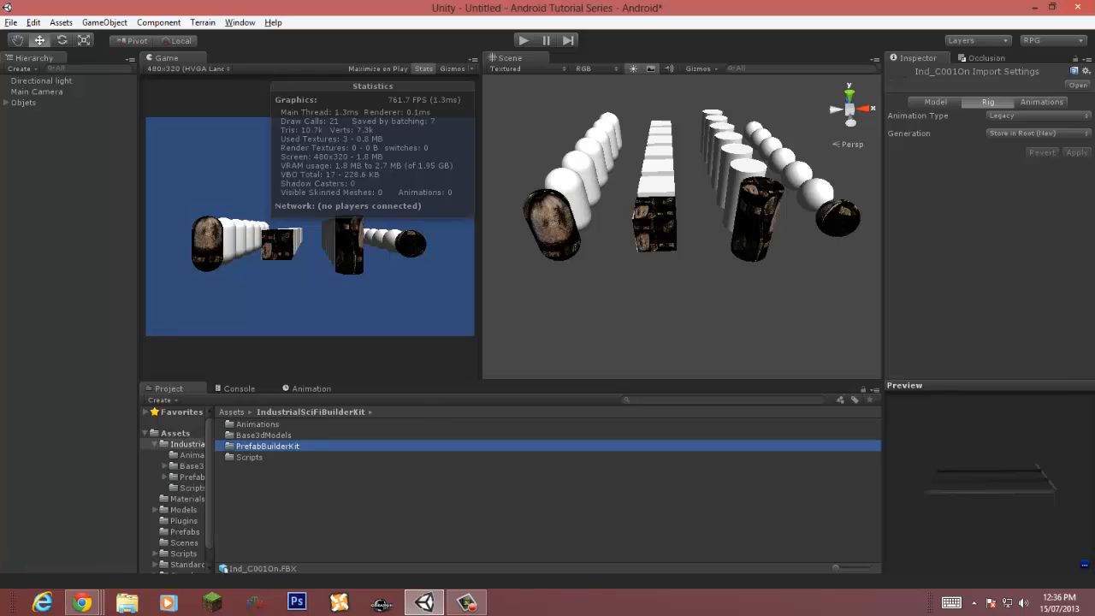
double_click(250, 436)
click(255, 424)
double_click(255, 424)
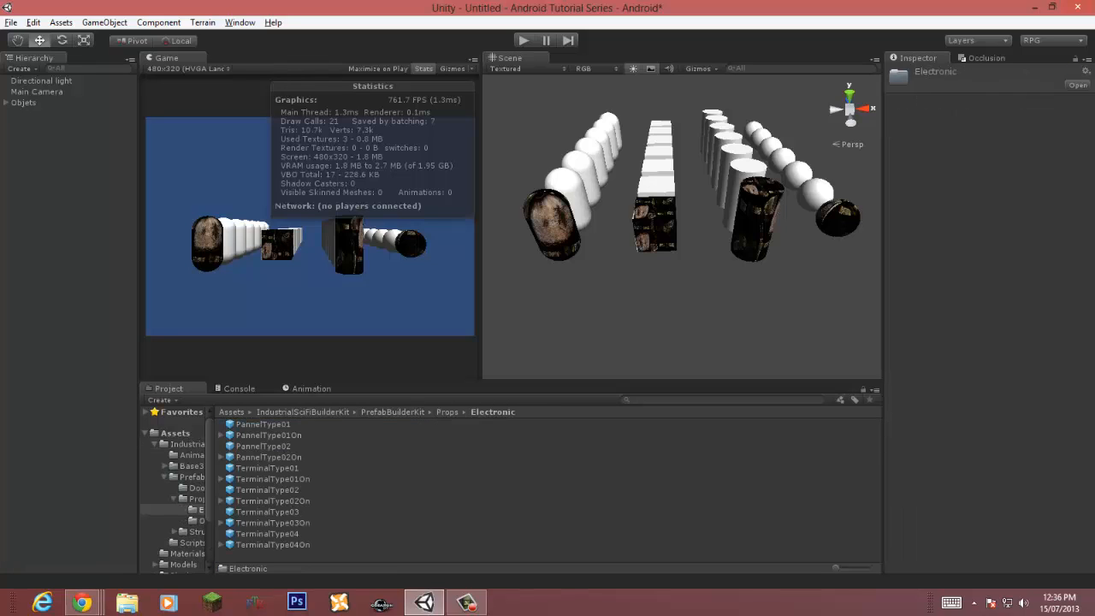
click(393, 412)
double_click(247, 424)
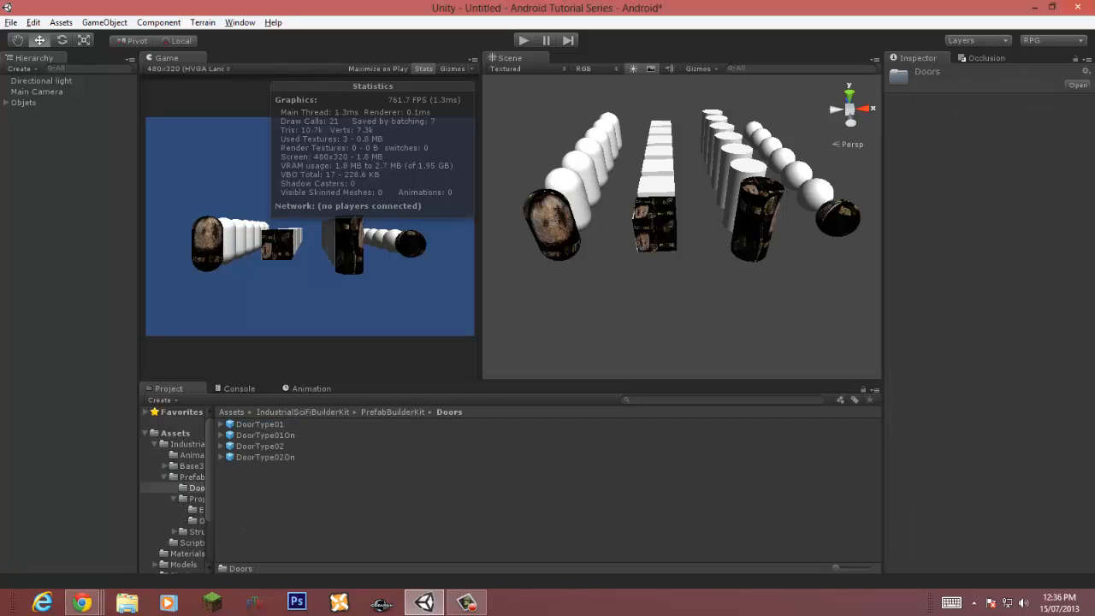
click(393, 412)
double_click(255, 446)
double_click(257, 424)
click(258, 424)
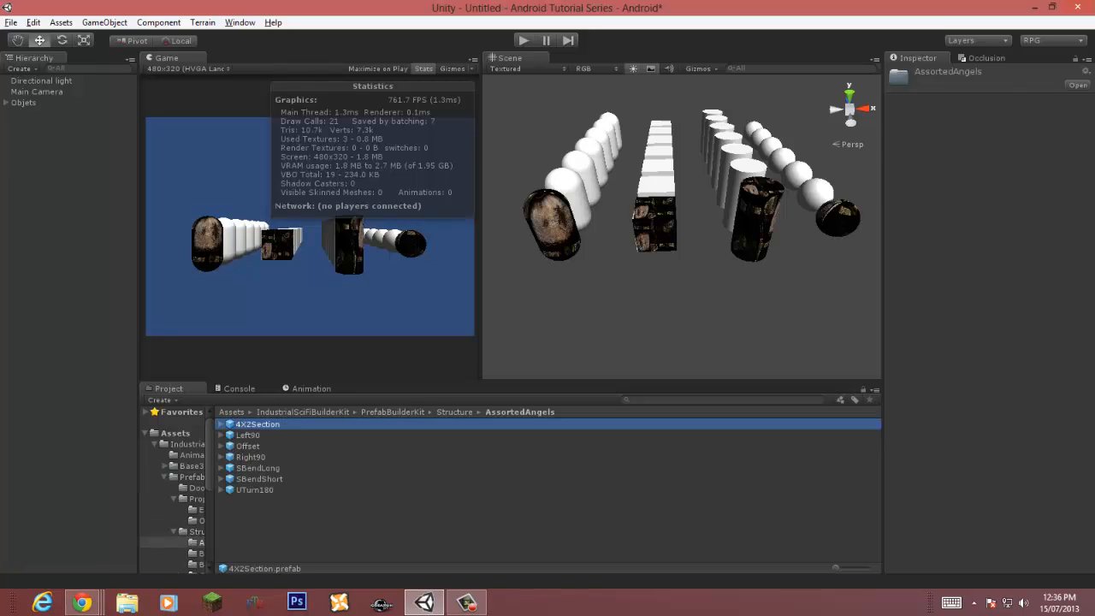
Step: Inspect the AssortedAngels prefabs such as Left90 and Right90 in the preview
mouse_move(990, 479)
mouse_down()
mouse_move(1031, 466)
mouse_move(984, 496)
mouse_move(958, 492)
mouse_move(996, 486)
mouse_up()
click(248, 435)
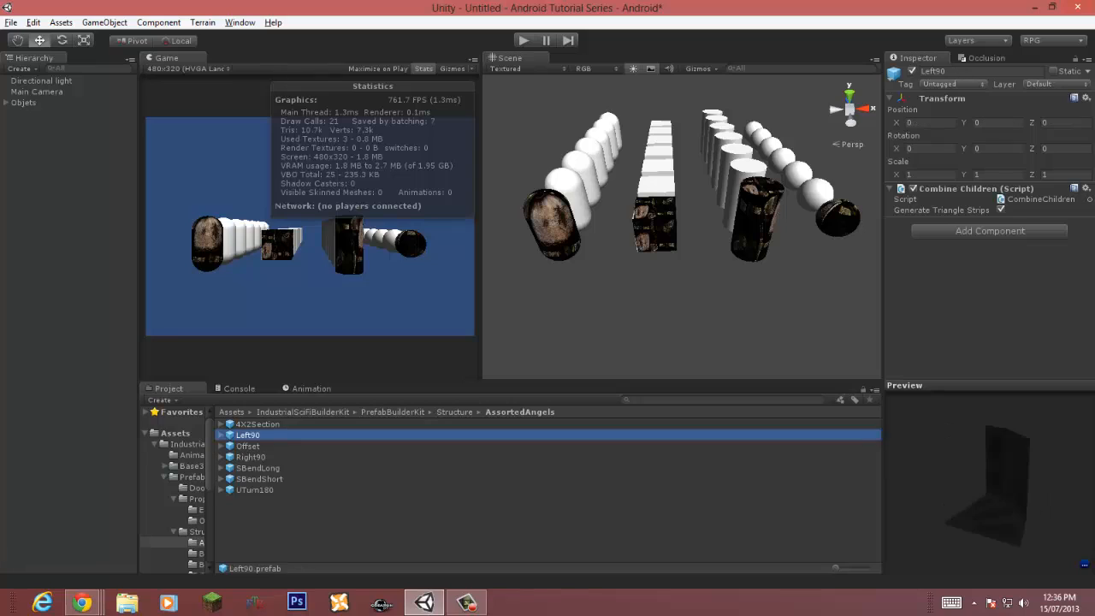
click(248, 446)
click(251, 457)
mouse_move(990, 479)
mouse_down()
mouse_move(996, 524)
mouse_move(993, 461)
mouse_move(997, 496)
mouse_up()
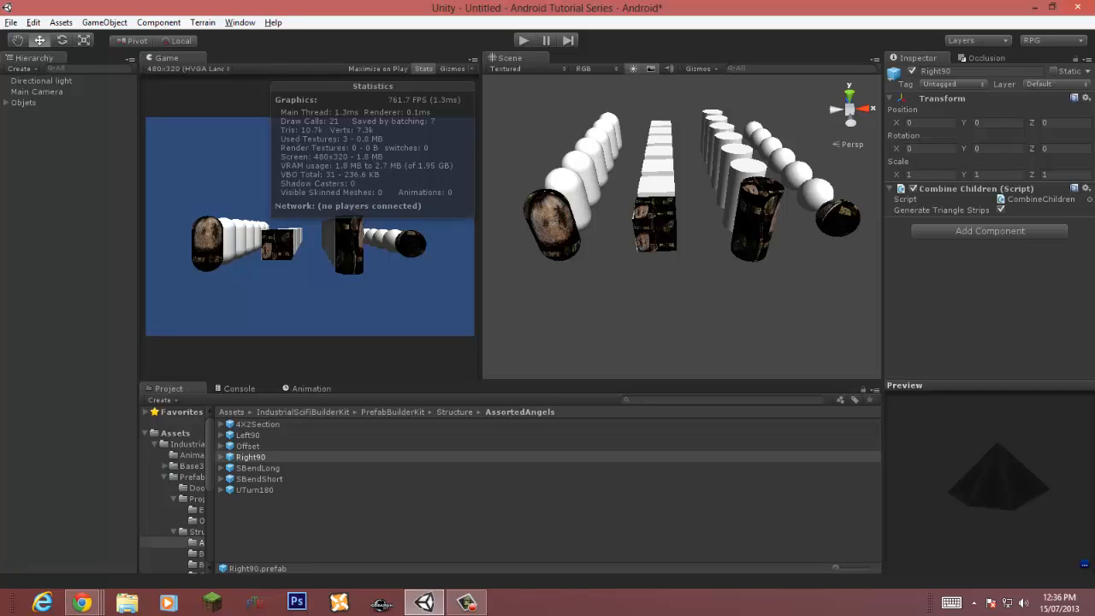
Step: Widen the project folder tree and collapse the IndustrialSciFiBuilderKit folders
click(685, 526)
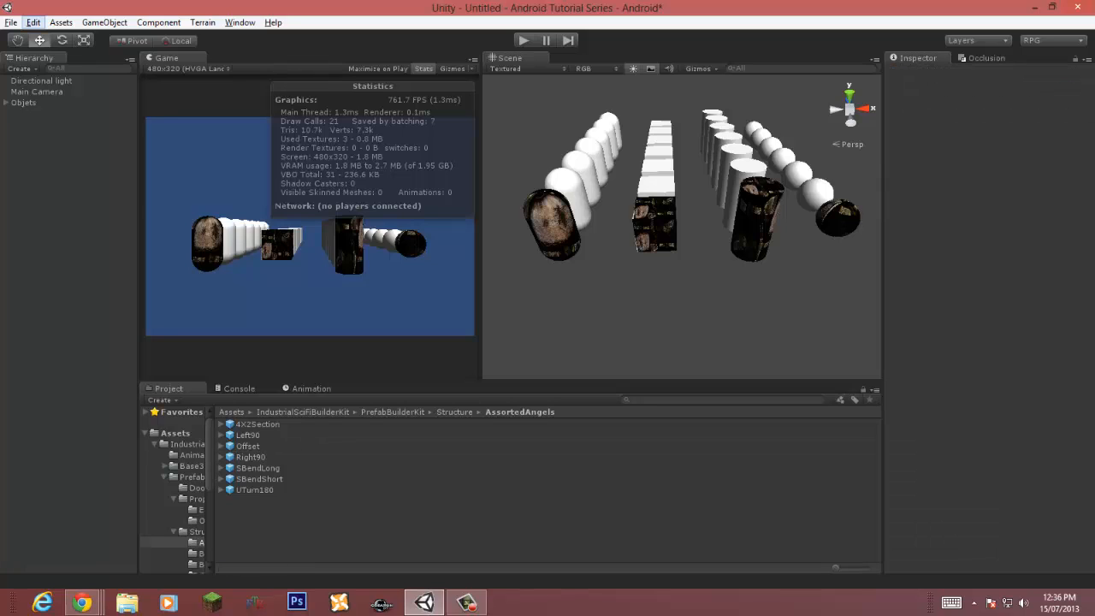
click(11, 23)
click(48, 38)
drag(215, 497, 299, 496)
click(164, 478)
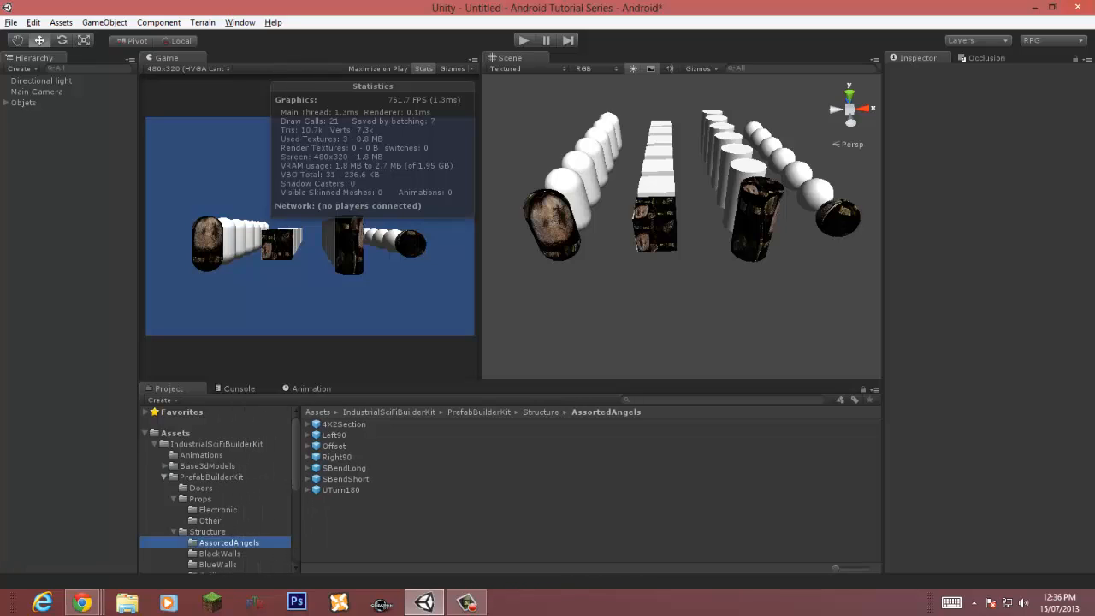
click(155, 444)
Step: Open the FirstPersonSetup scene from Standard Assets (Mobile) Control Setups without saving the current scene
click(183, 467)
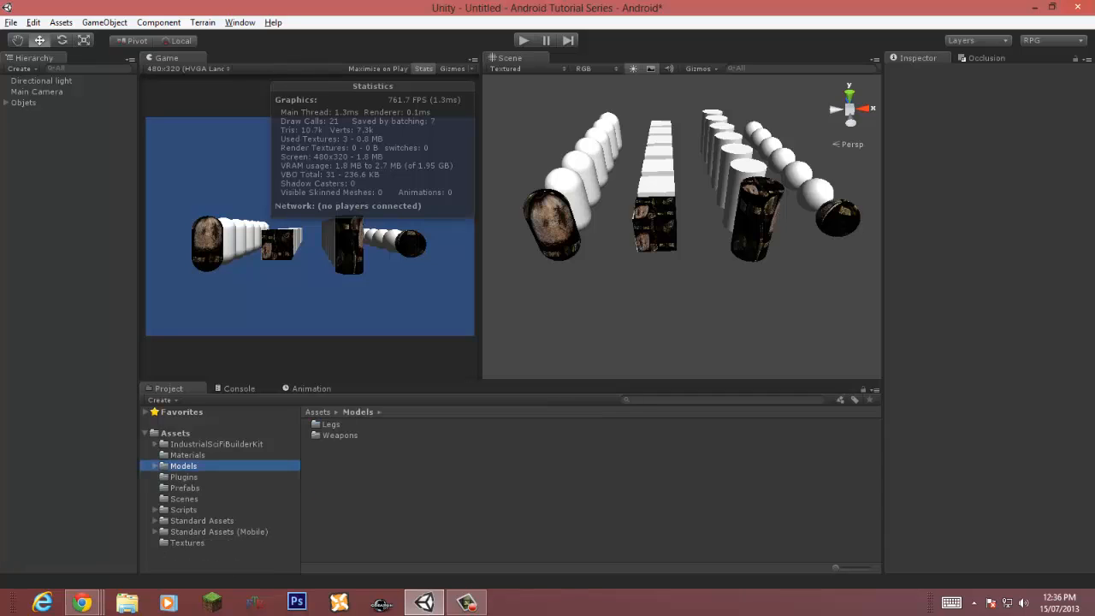
click(184, 499)
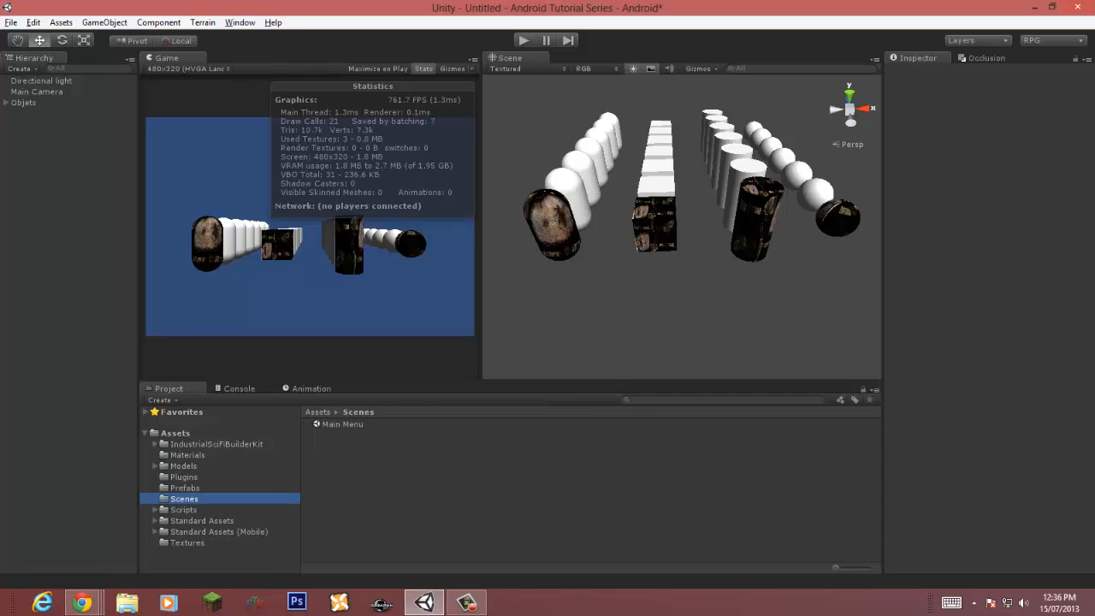
click(219, 532)
double_click(350, 424)
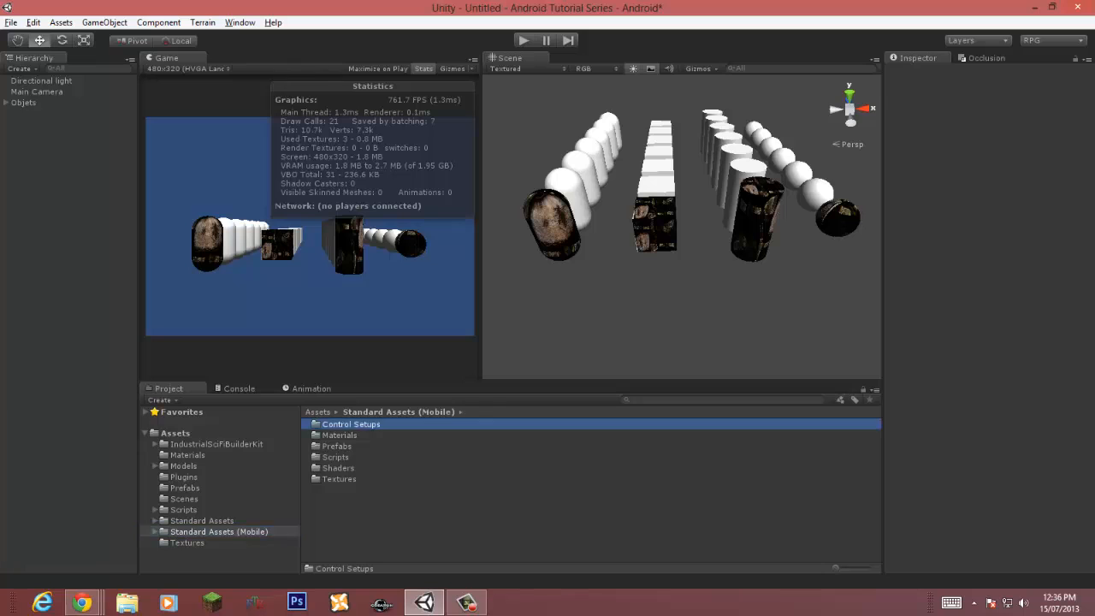
double_click(355, 435)
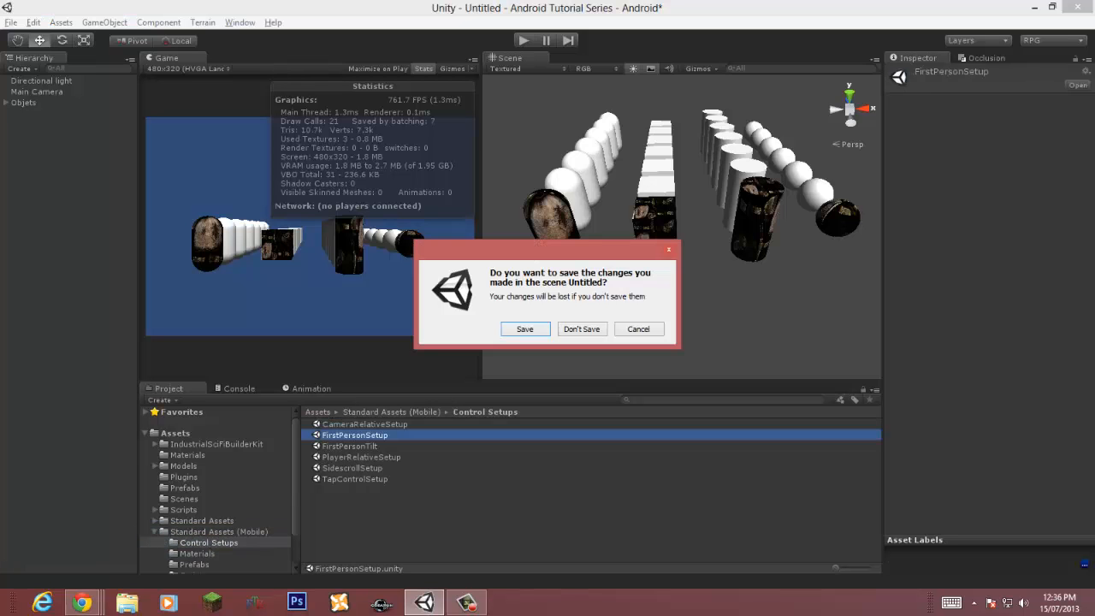
click(581, 328)
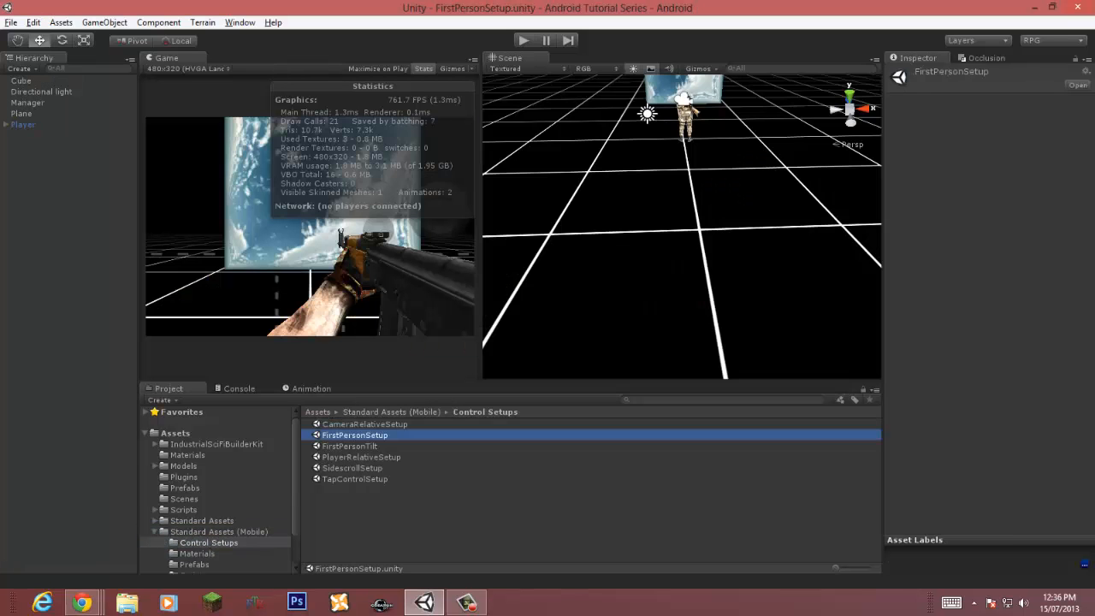
Step: Save the scene as Devlevel in the Assets Scenes folder
click(10, 22)
click(51, 90)
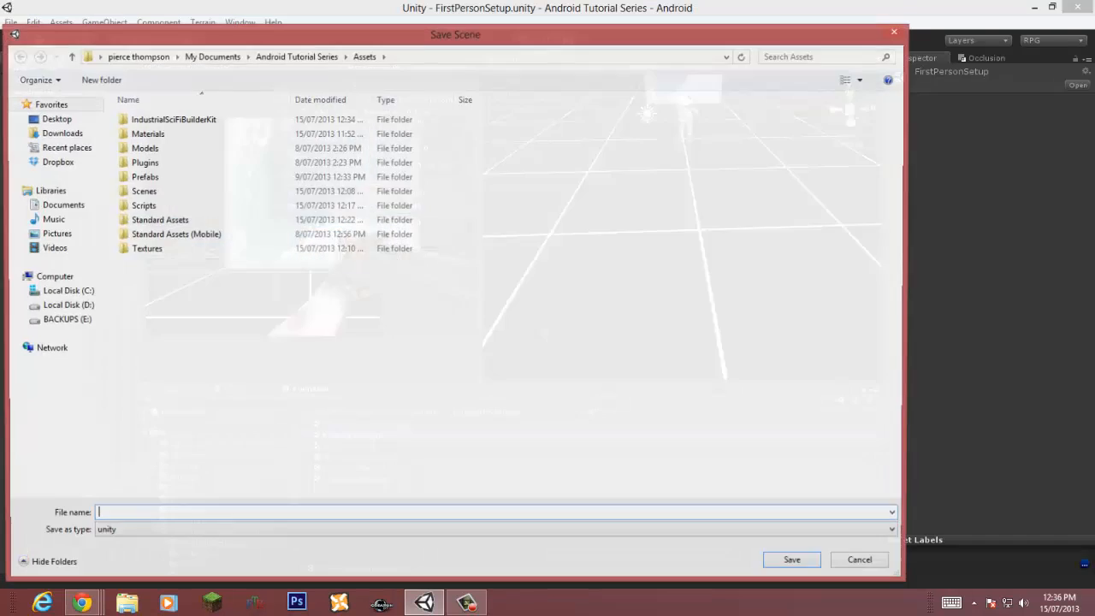
double_click(142, 190)
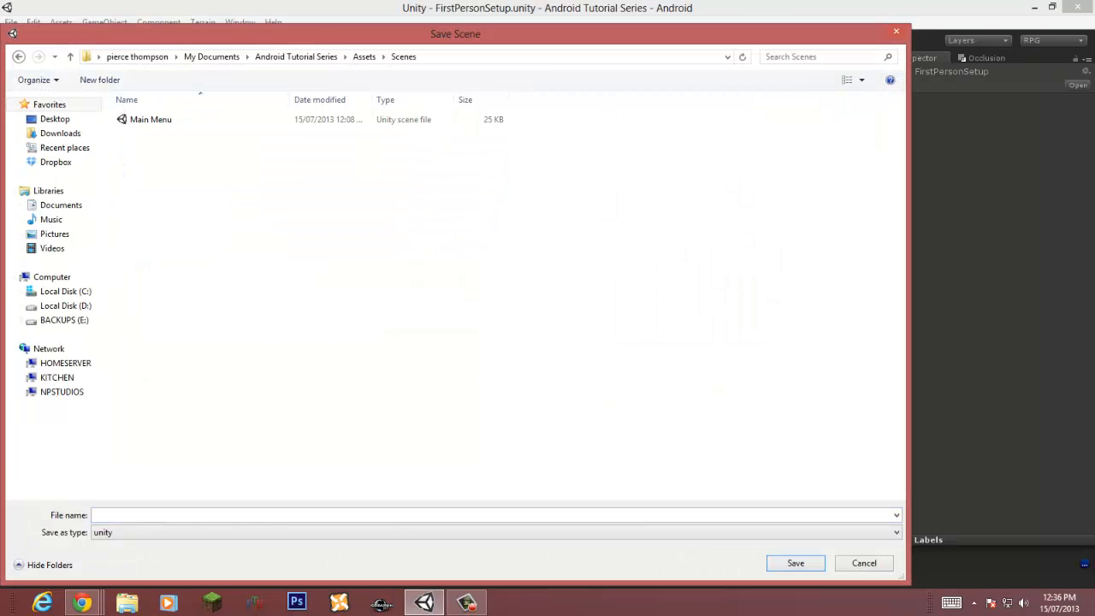
text(FP)
key(BackSpace)
key(BackSpace)
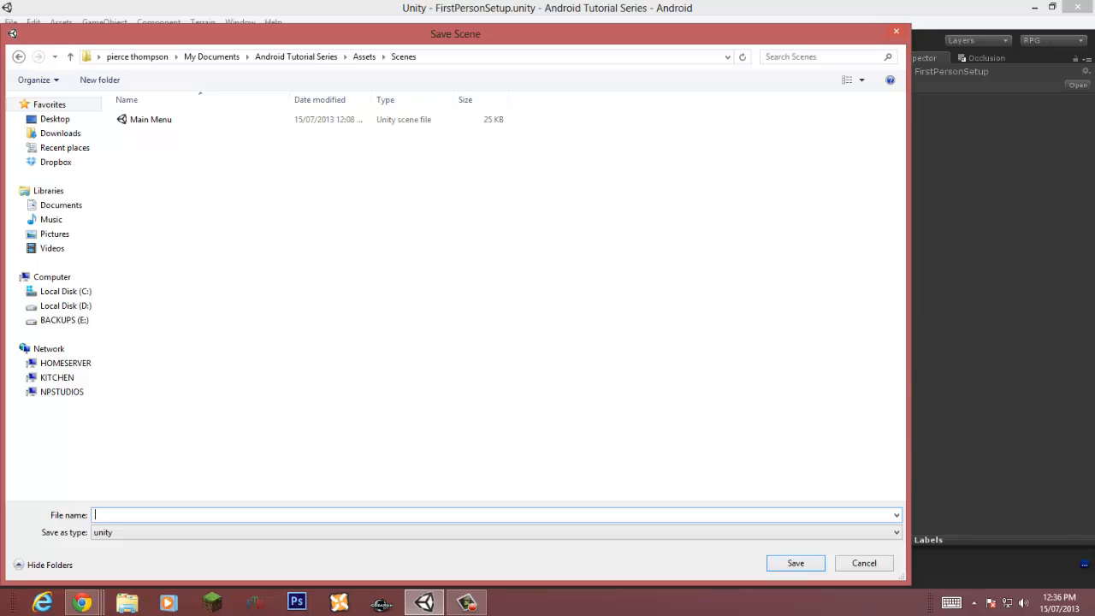
text(Devlev)
text(er)
key(Return)
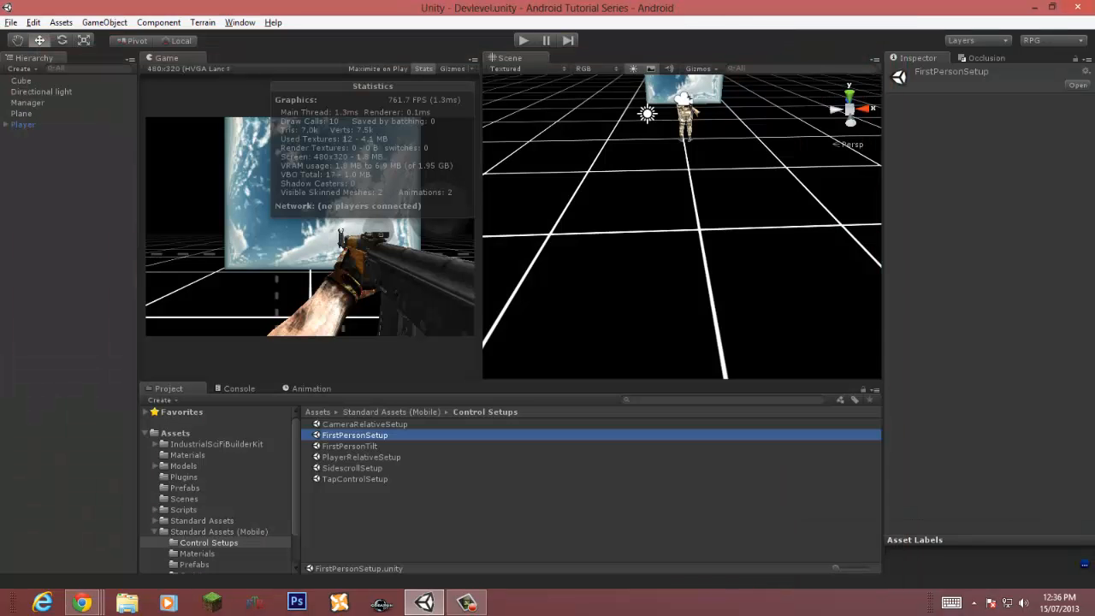
Step: Select the IndustrialSciFiBuilderKit folder and dock the Scene view as a tab beside the Game view
click(155, 532)
click(217, 444)
click(155, 444)
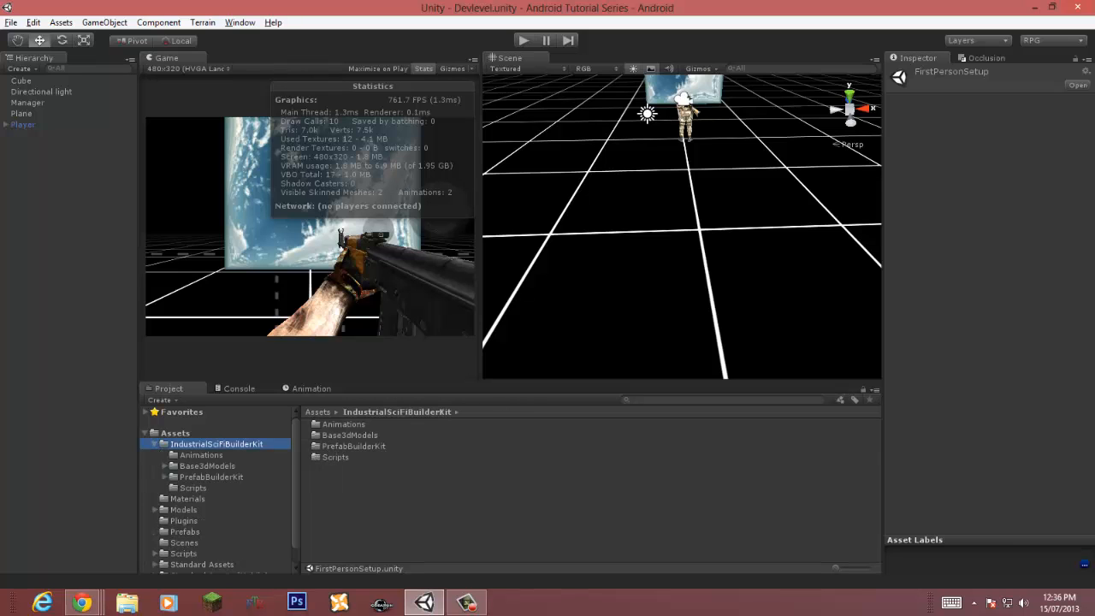
drag(510, 58, 278, 59)
right_drag(513, 256, 445, 244)
click(167, 59)
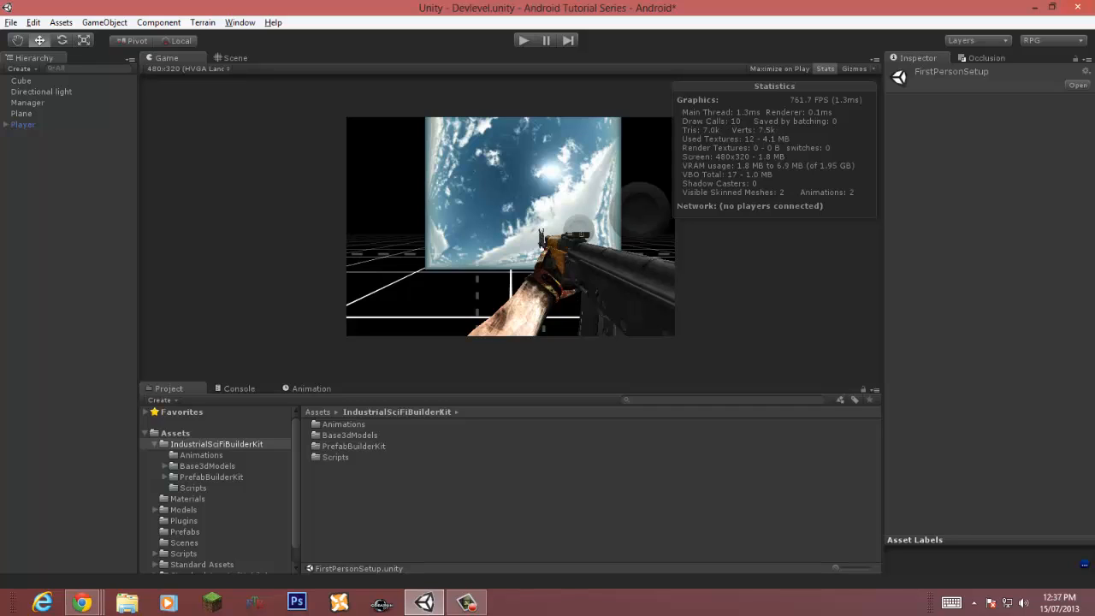
click(24, 125)
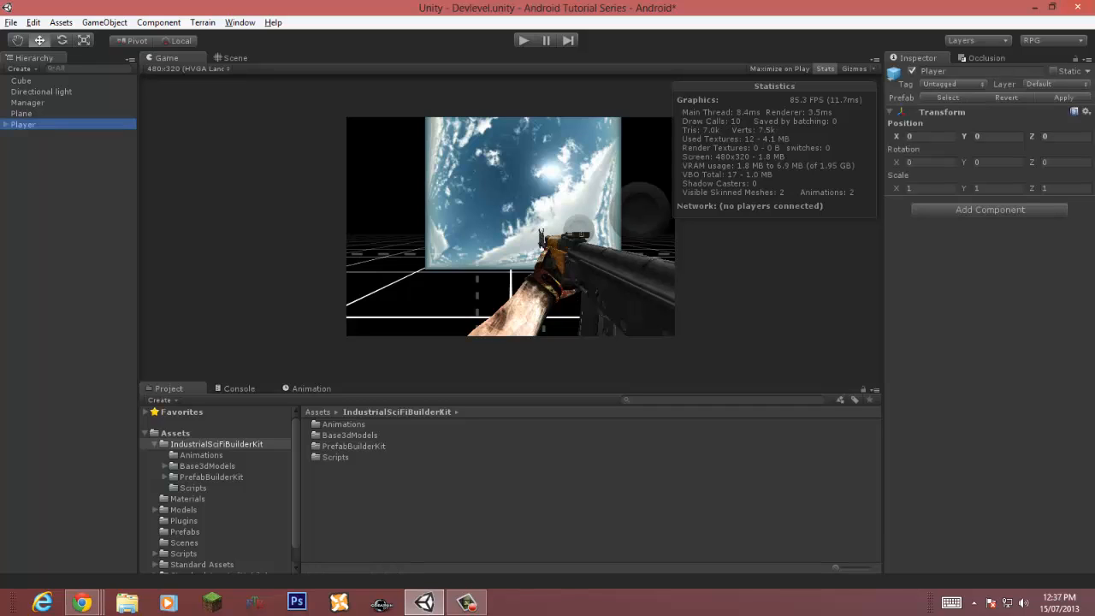
drag(965, 162, 1048, 163)
key(ctrl+z)
mouse_move(964, 137)
mouse_down()
mouse_move(1009, 137)
mouse_move(980, 137)
mouse_up()
key(ctrl+z)
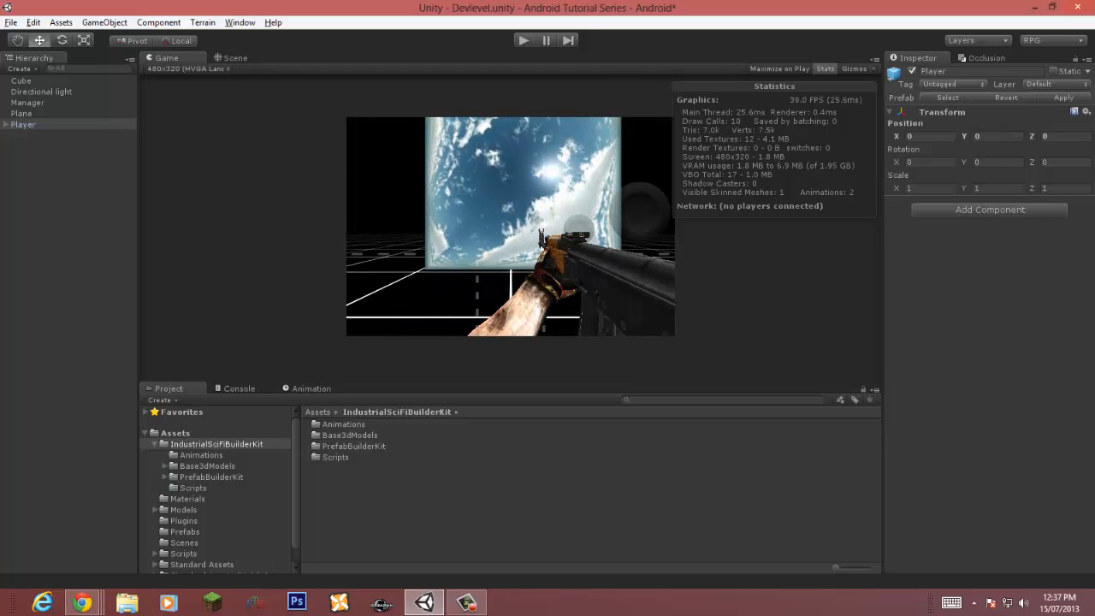
key(ctrl+z)
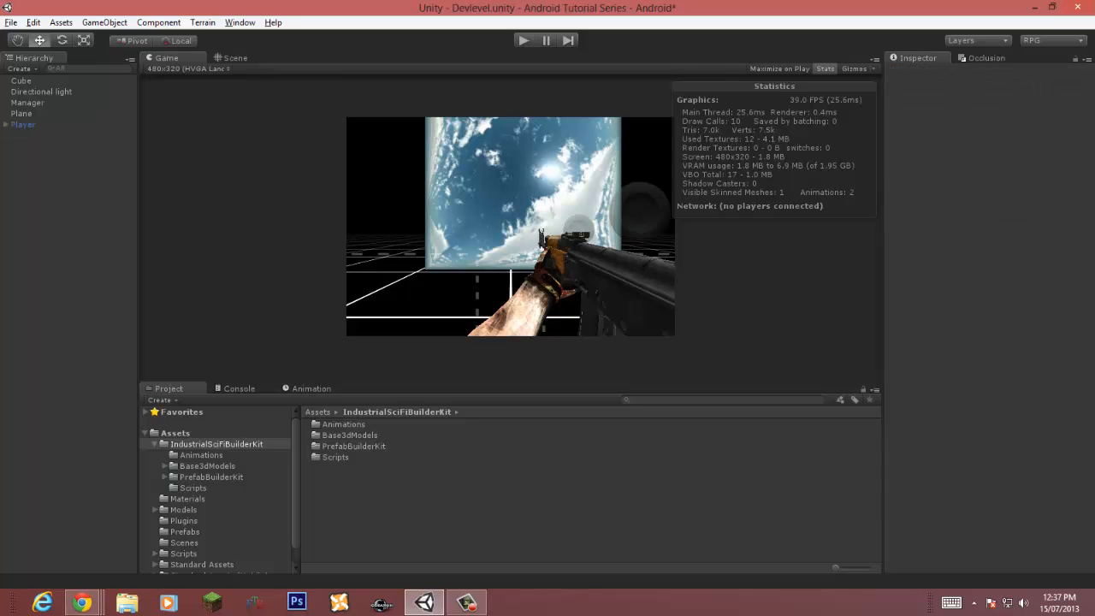
Step: Switch to the Scene view and open the PrefabBuilderKit Structure BlackWalls folder
click(234, 58)
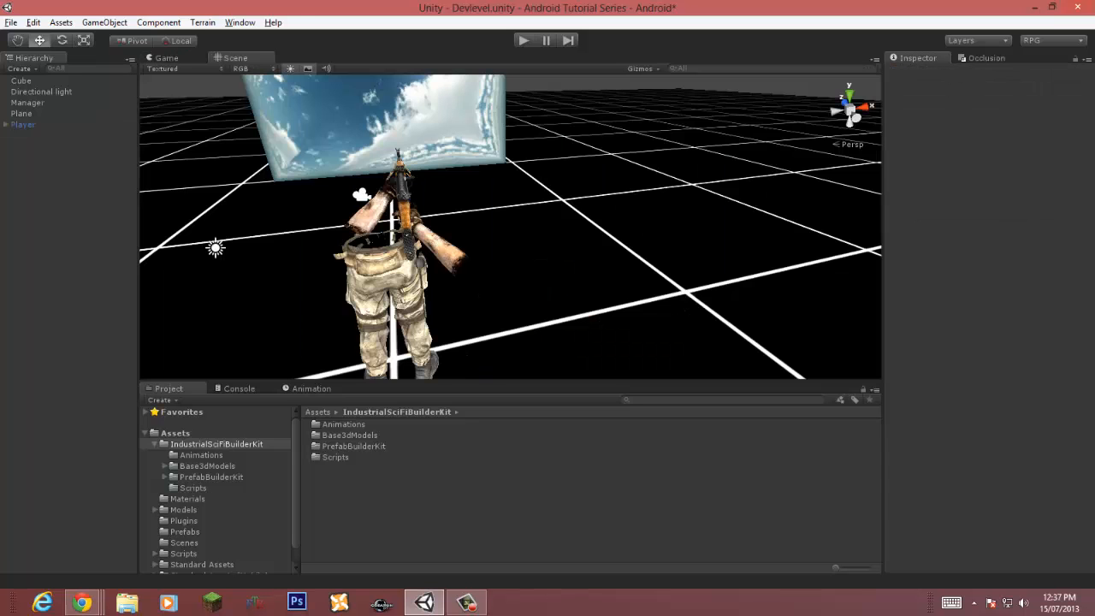
right_drag(531, 231, 381, 226)
scroll(381, 227, down, 6)
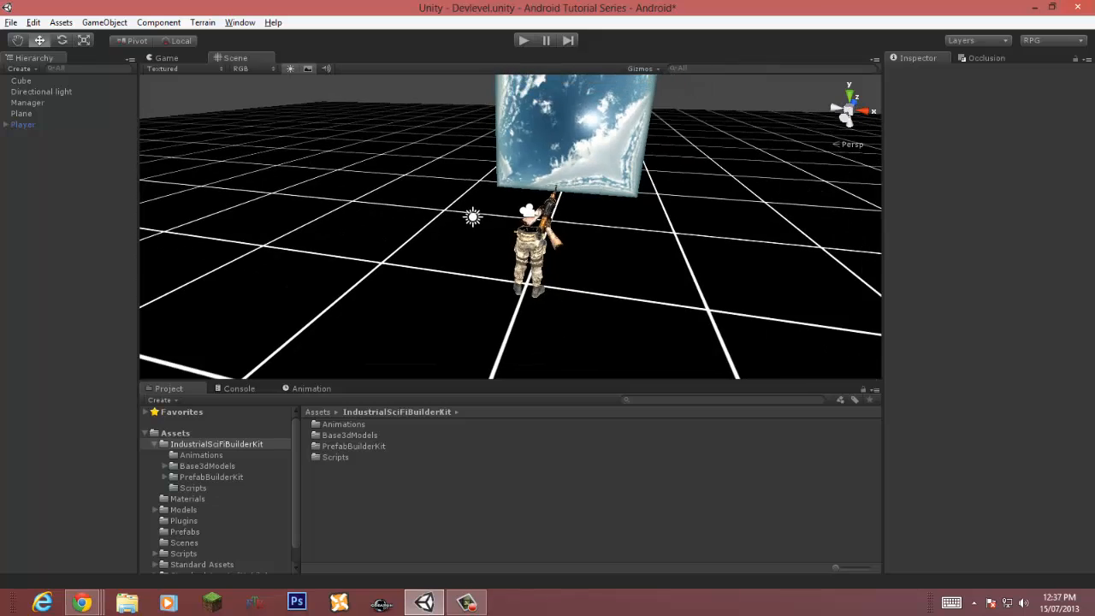
right_drag(531, 231, 394, 178)
alt+drag(513, 197, 411, 278)
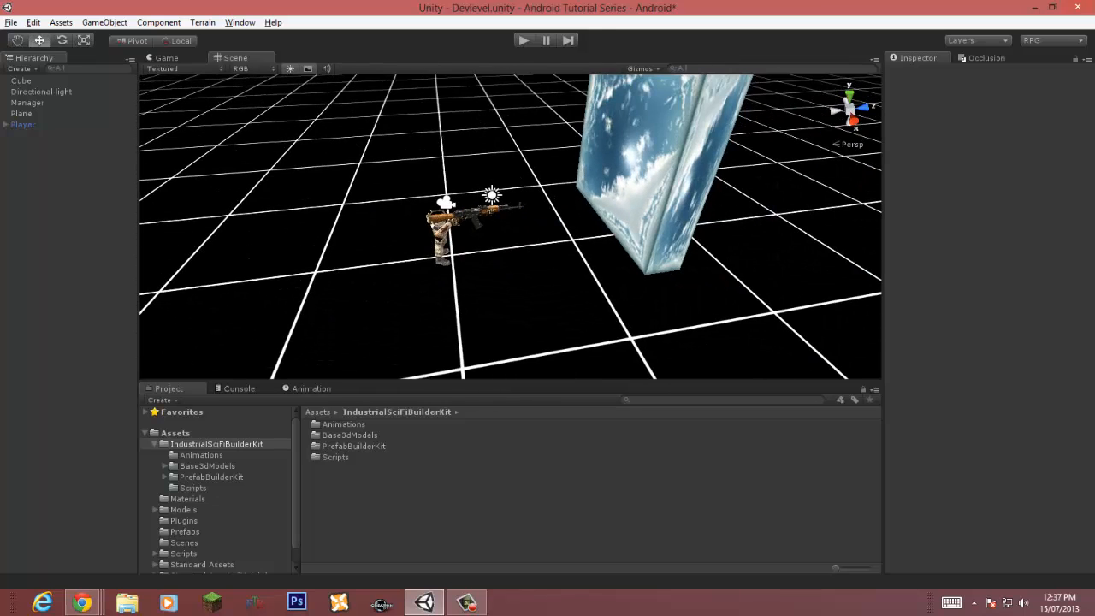
double_click(353, 446)
double_click(340, 446)
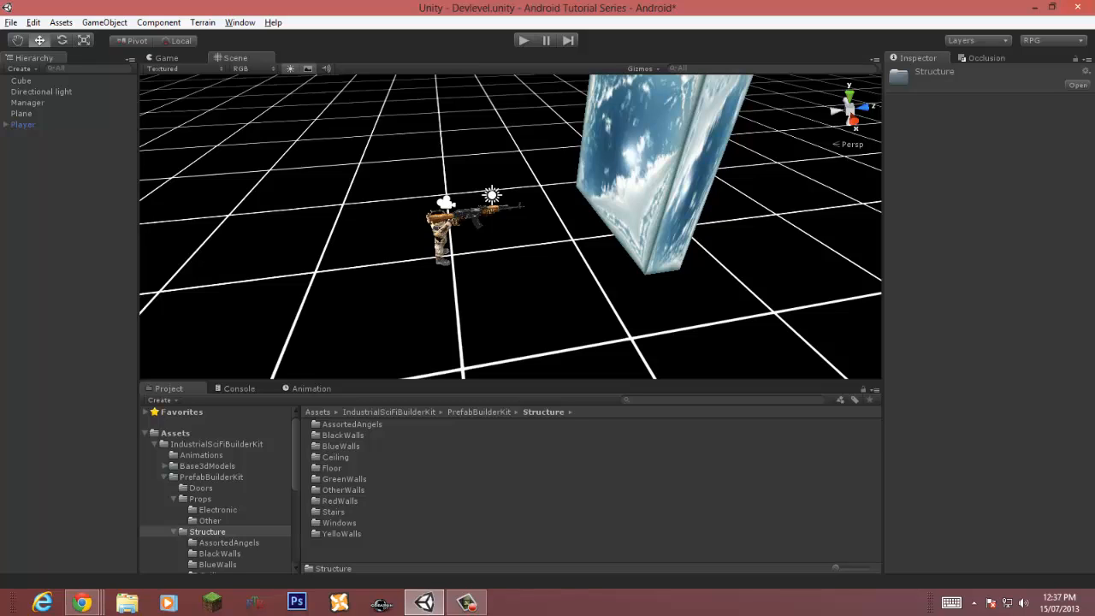
double_click(342, 434)
click(361, 423)
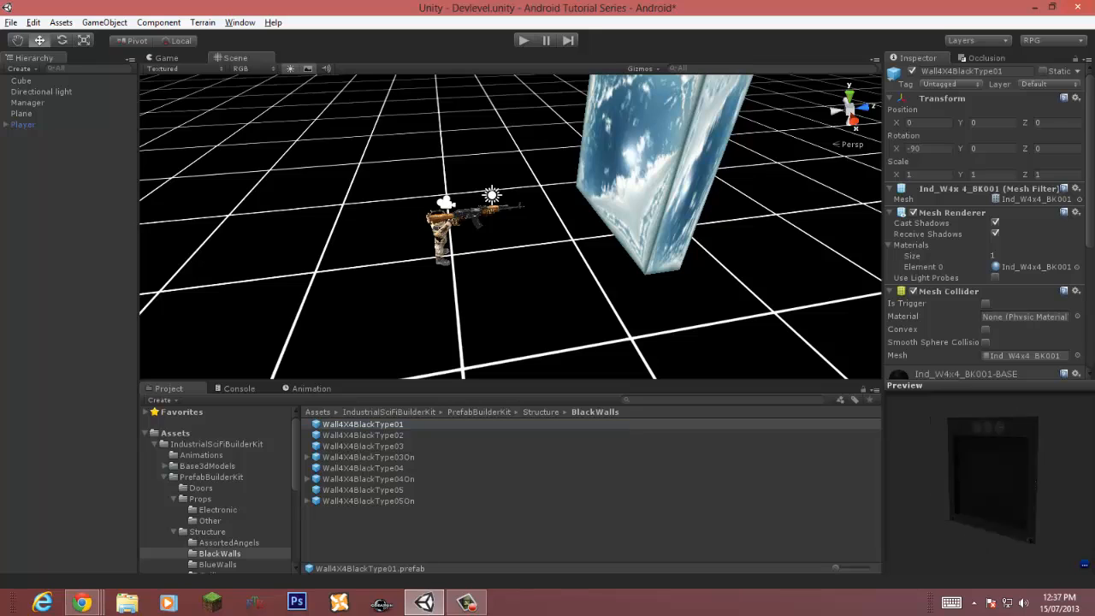
Step: Preview the BlackWalls wall prefabs from Wall4X4BlackType01 to Wall4X4BlackType03On
drag(983, 479, 937, 466)
click(363, 436)
click(363, 446)
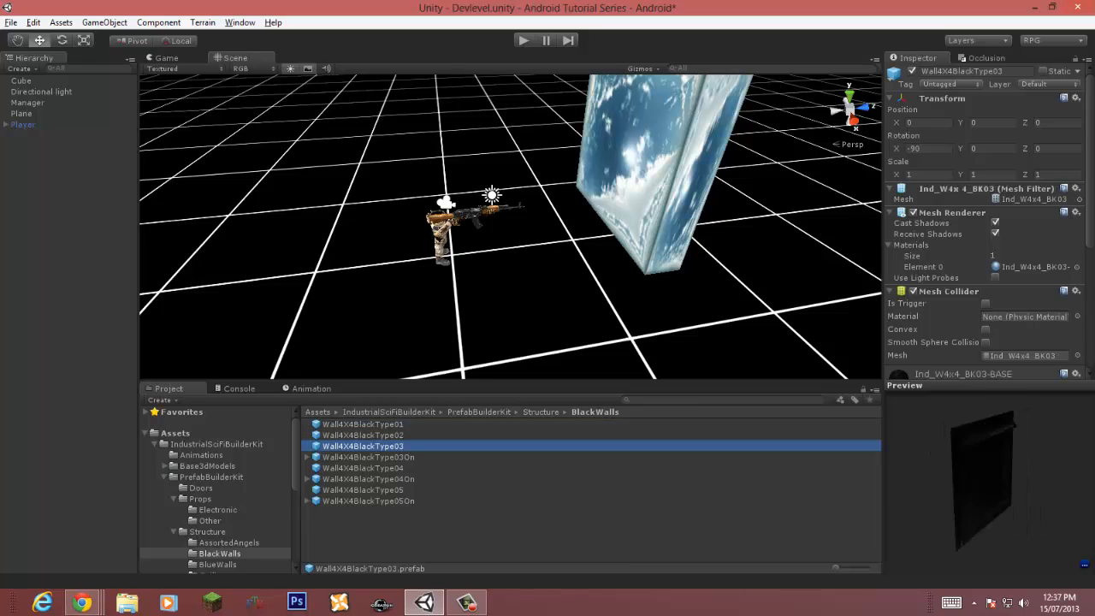
drag(1009, 480, 954, 473)
click(368, 457)
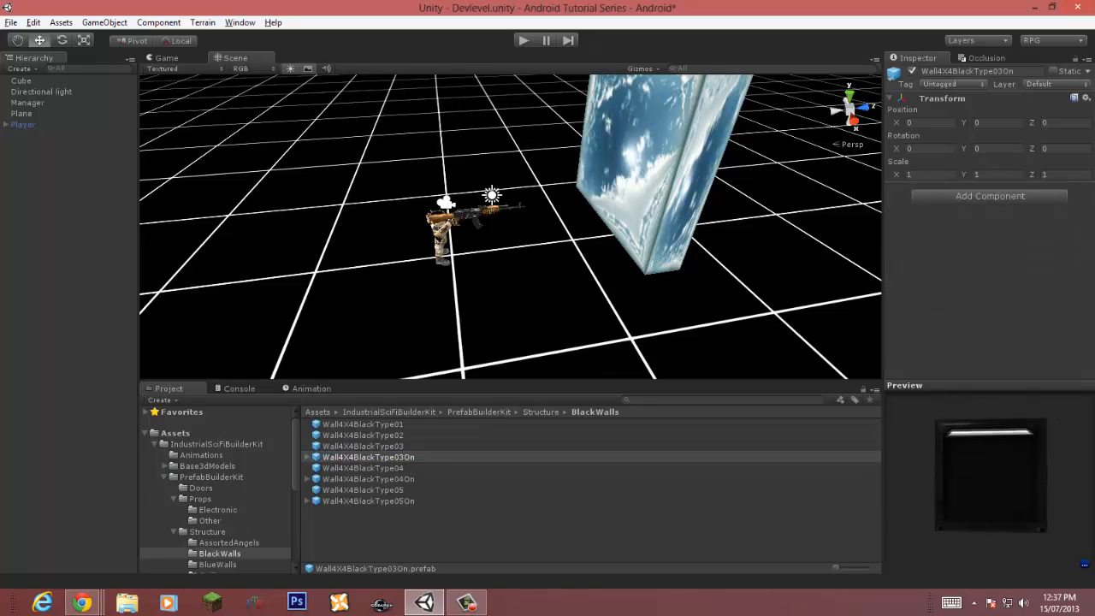
Step: Add the Wall4X4BlackType03On prefab to the scene, focus on it, and set its Y rotation to 90
alt+drag(513, 257, 598, 210)
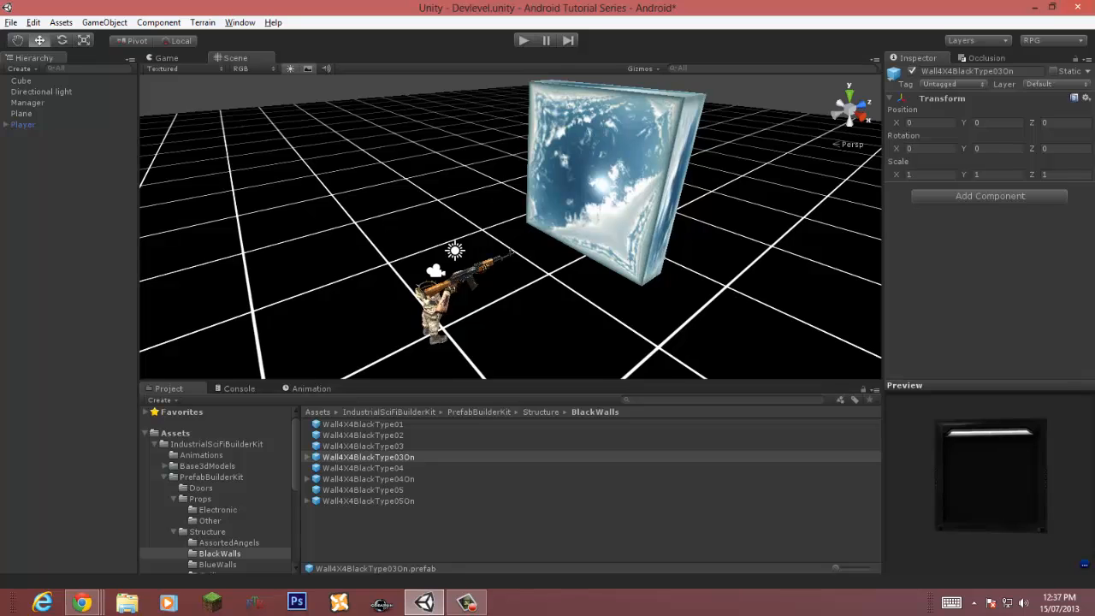
drag(368, 458, 248, 202)
key(f)
right_drag(428, 227, 722, 192)
text(-90)
click(993, 163)
text(90)
Step: Delete the skybox Cube from the scene
click(675, 257)
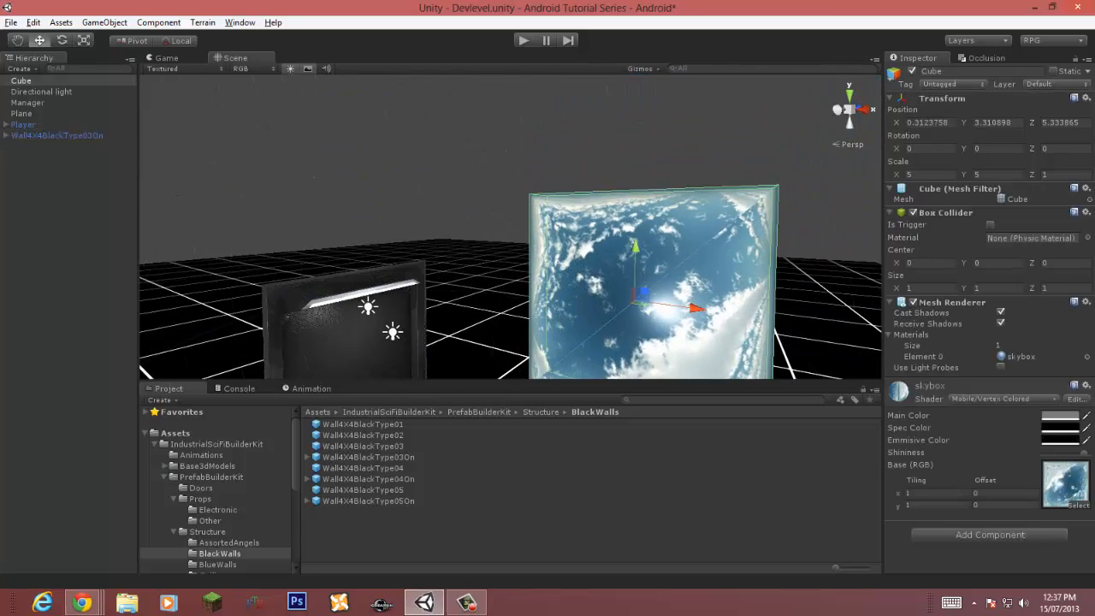
key(Delete)
Step: Select the wall's Ind_W4x4_BK003On mesh and locate its Wall001Black diffuse texture in the project
right_drag(633, 248, 466, 233)
click(484, 243)
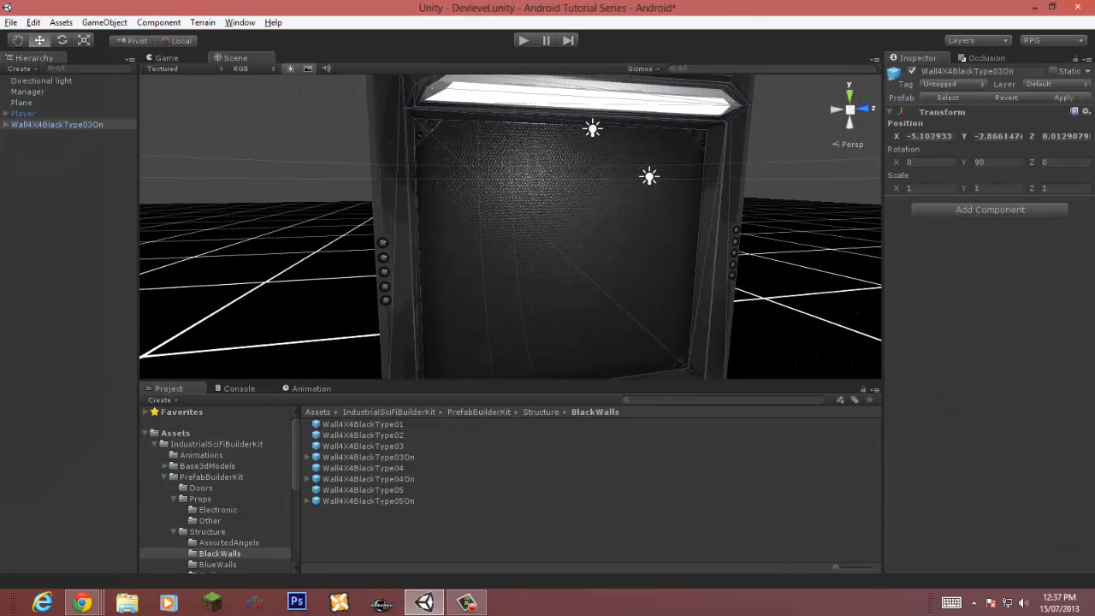
click(469, 233)
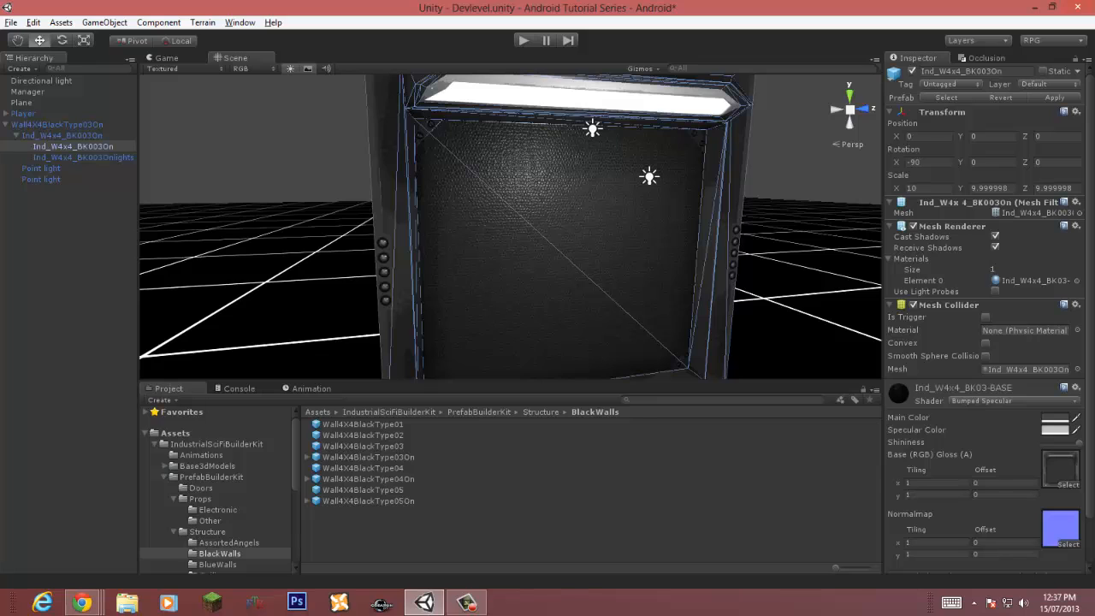
click(1059, 467)
click(349, 538)
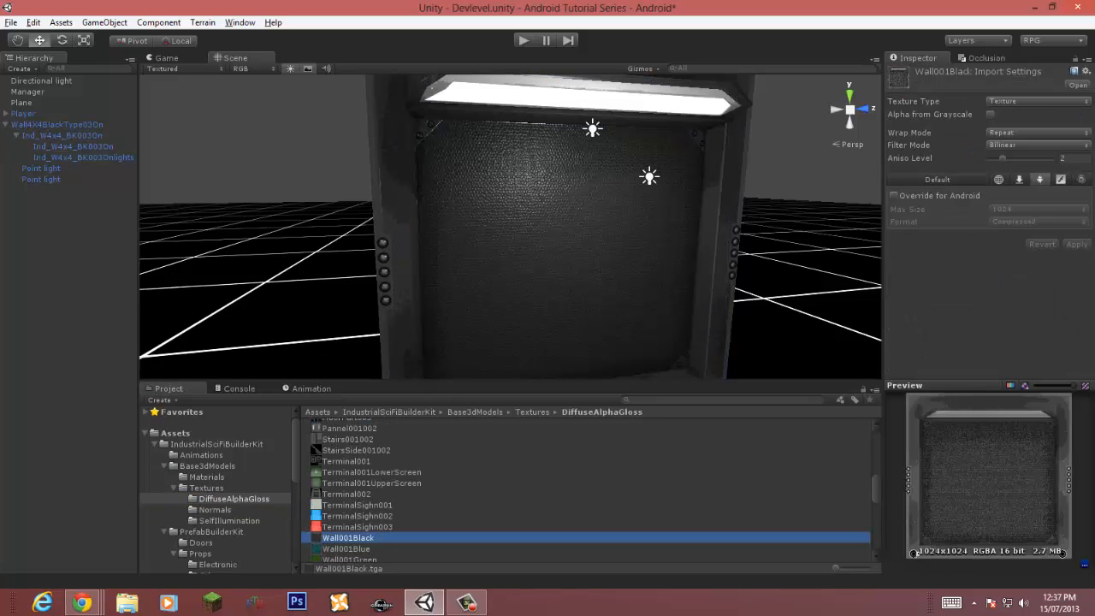
Step: Set the Wall001Black texture to Advanced type with Trilinear filtering and a higher aniso level
scroll(590, 490, up, 5)
scroll(590, 490, down, 6)
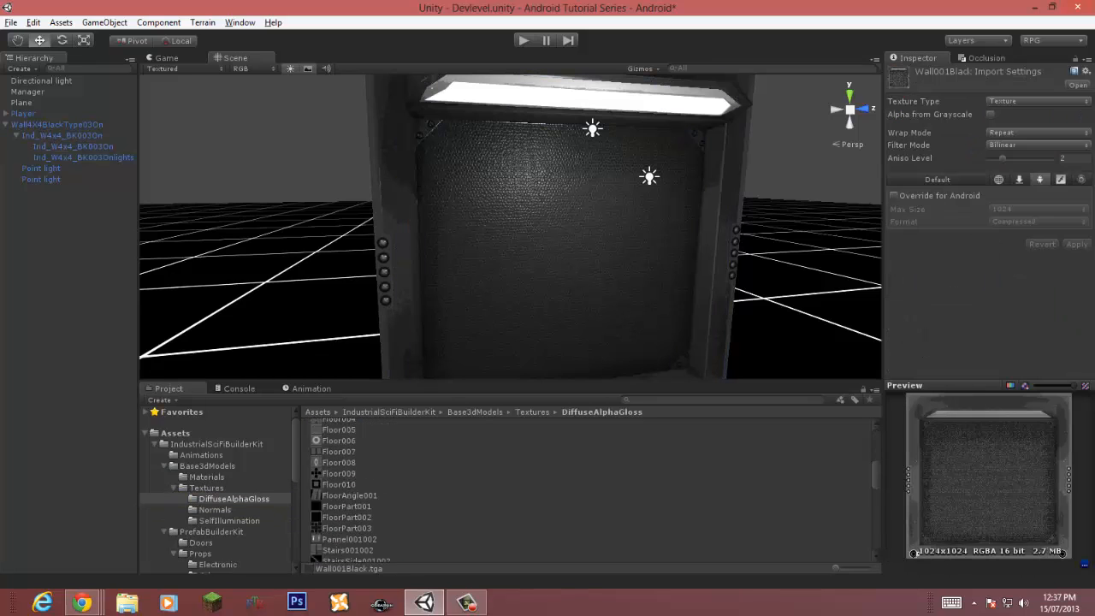
click(1038, 101)
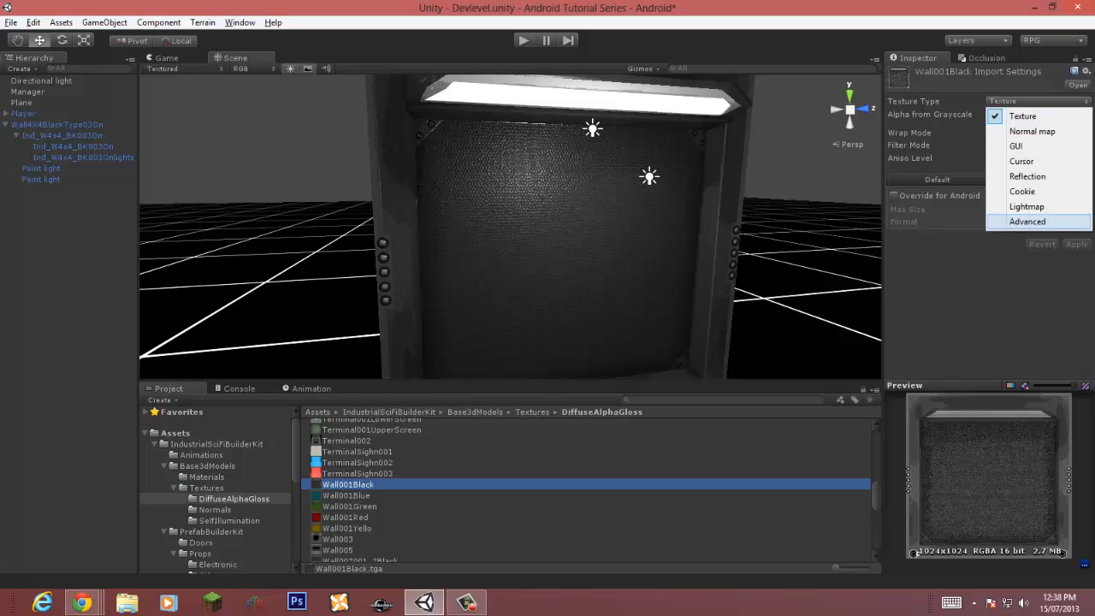
click(1018, 222)
click(1031, 263)
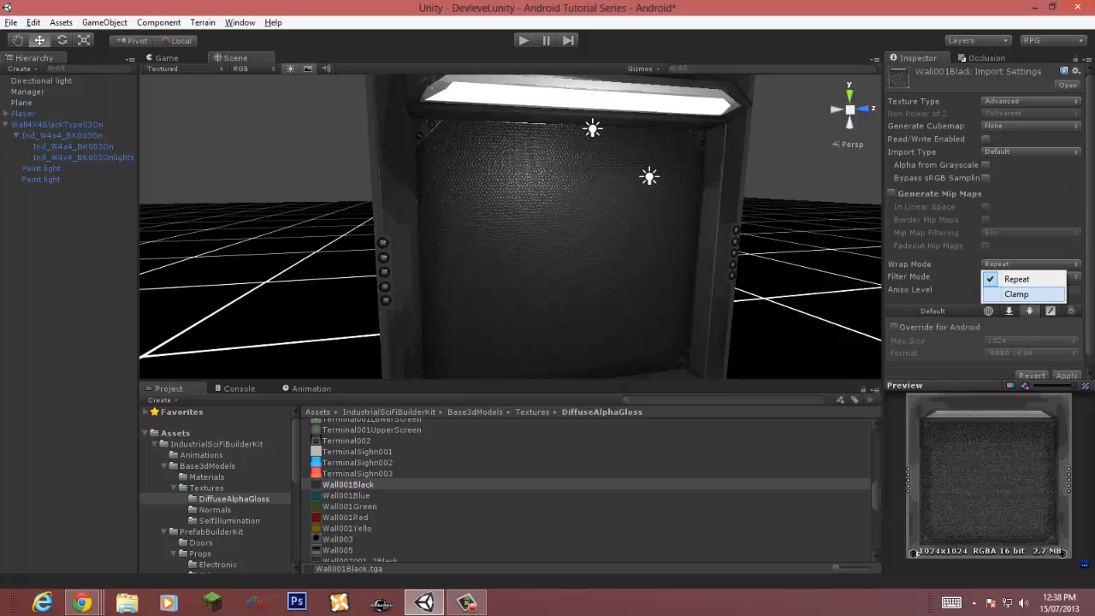
click(1008, 293)
click(1031, 276)
click(1009, 318)
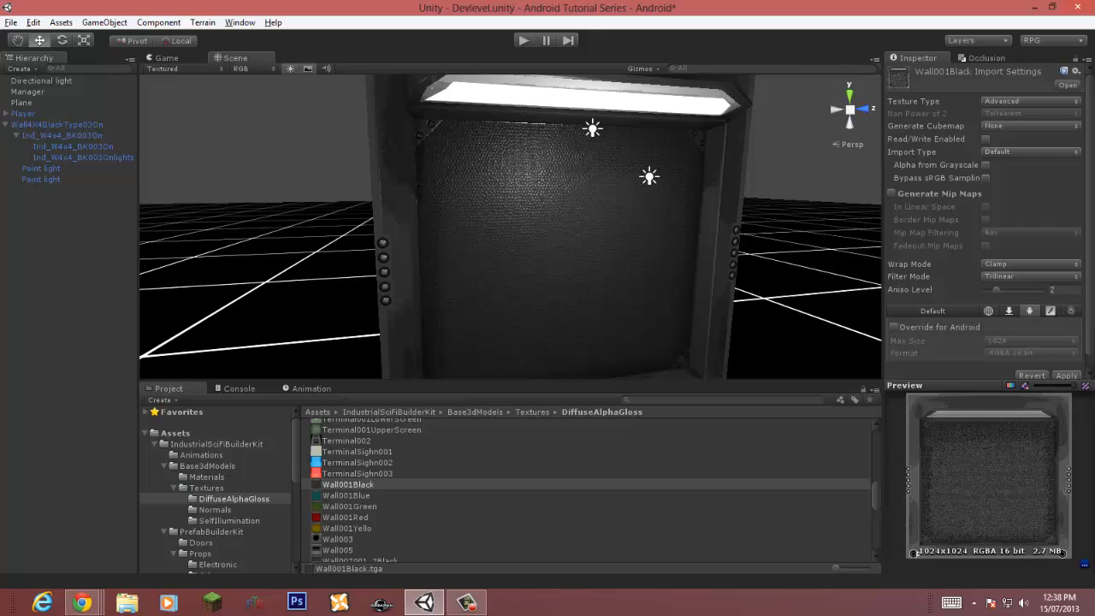
drag(997, 289, 1022, 289)
Step: Enable the Android override for Wall001Black and set its wrap mode to Repeat
click(1030, 264)
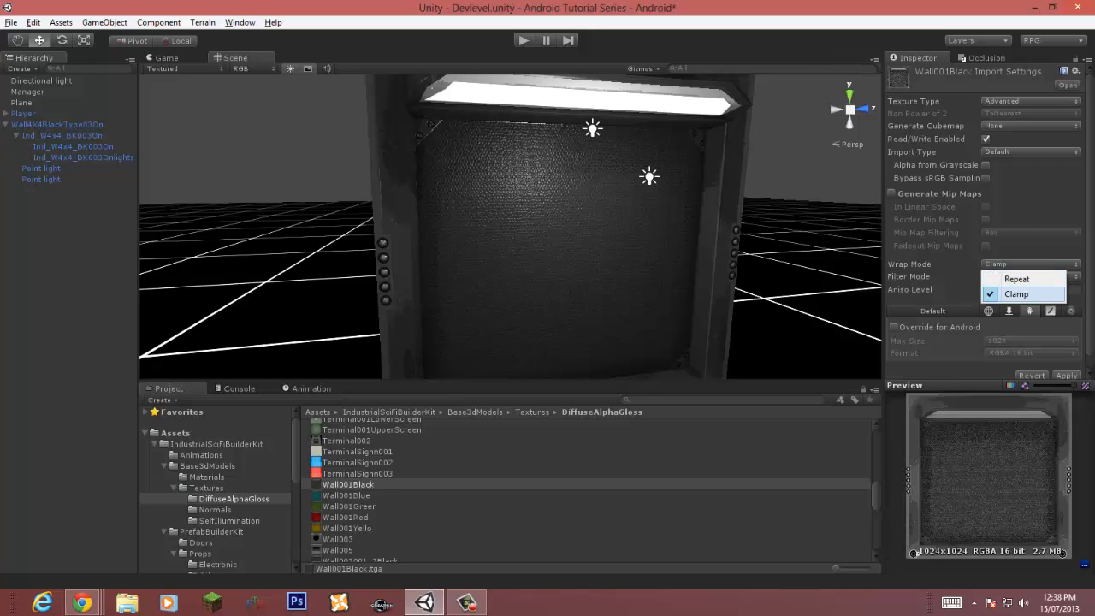
click(1016, 294)
click(894, 327)
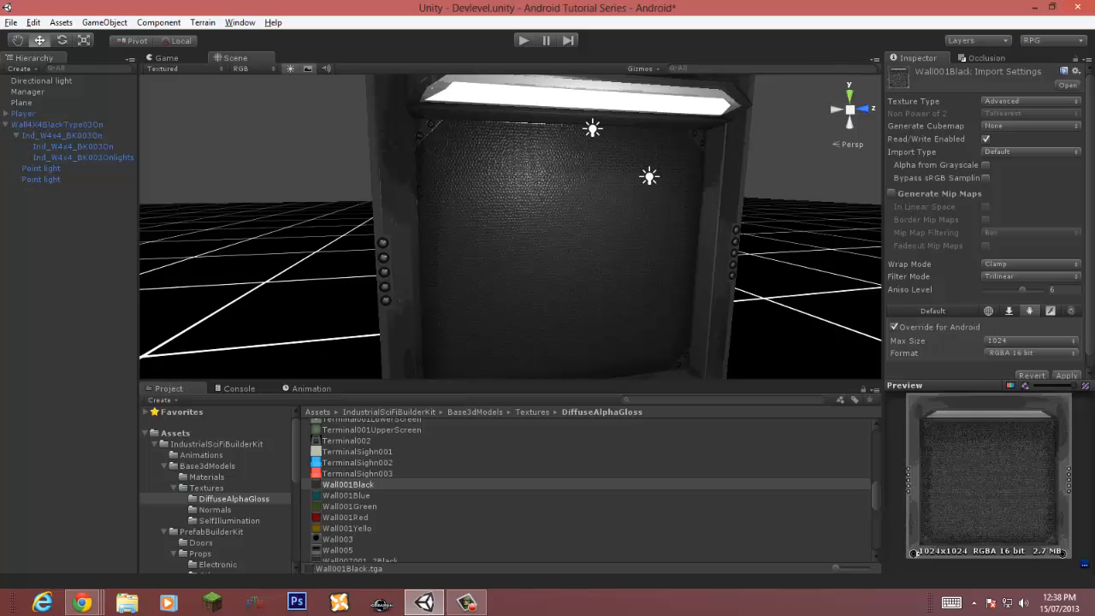
click(1031, 352)
click(1031, 263)
click(1031, 263)
click(1016, 278)
Step: Set the Android format to RGB Compressed ETC 4 bits with Best compression quality
click(1031, 352)
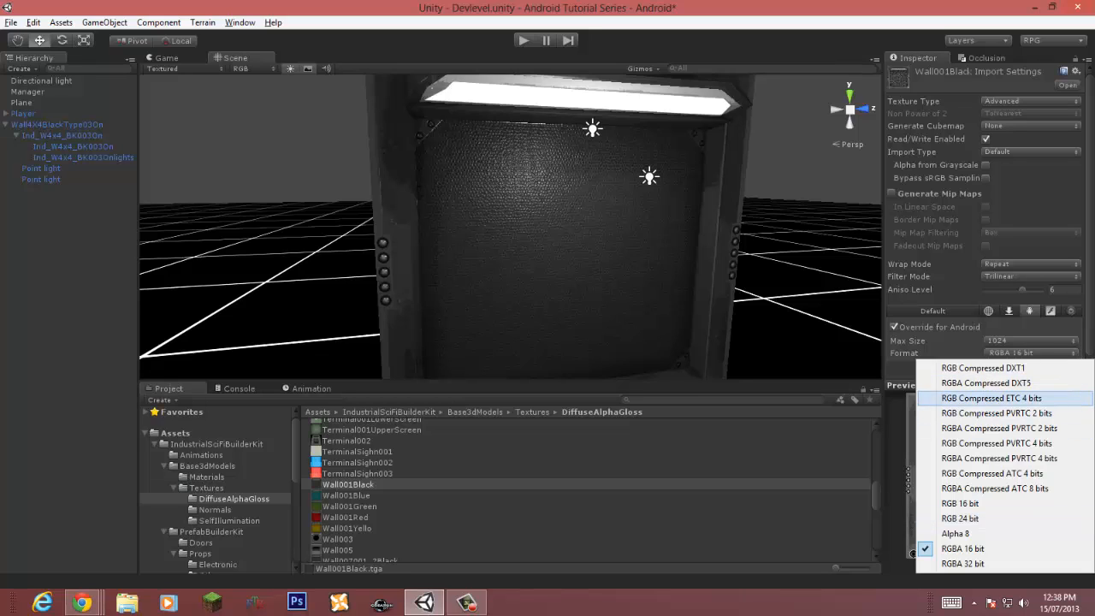
click(991, 398)
click(1031, 365)
click(1013, 410)
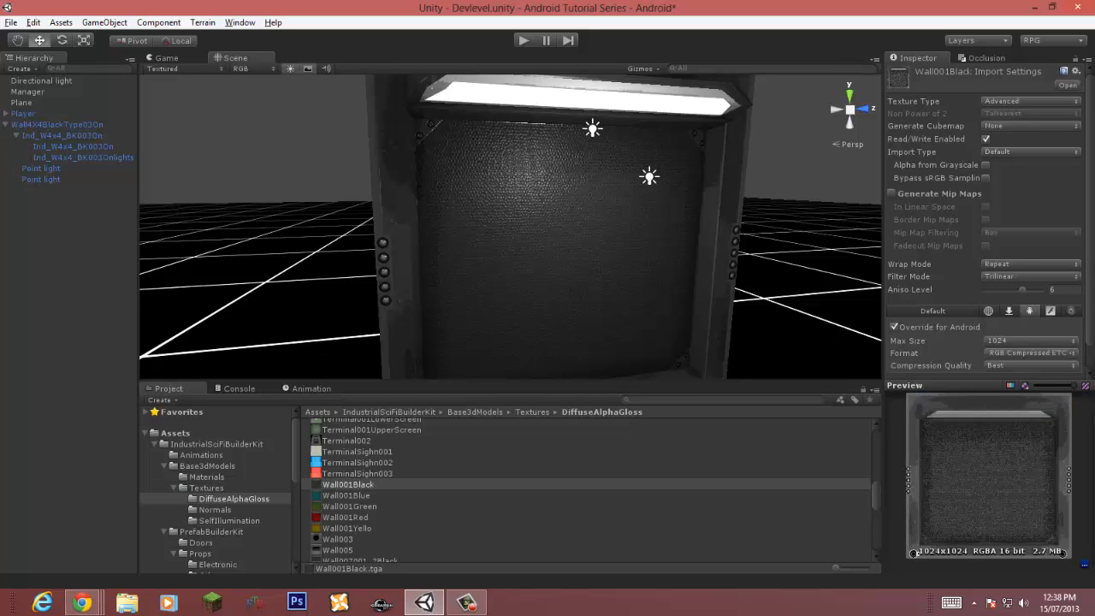
Step: Select the wall mesh in the scene and locate its normal map texture in the project
scroll(990, 224, down, 2)
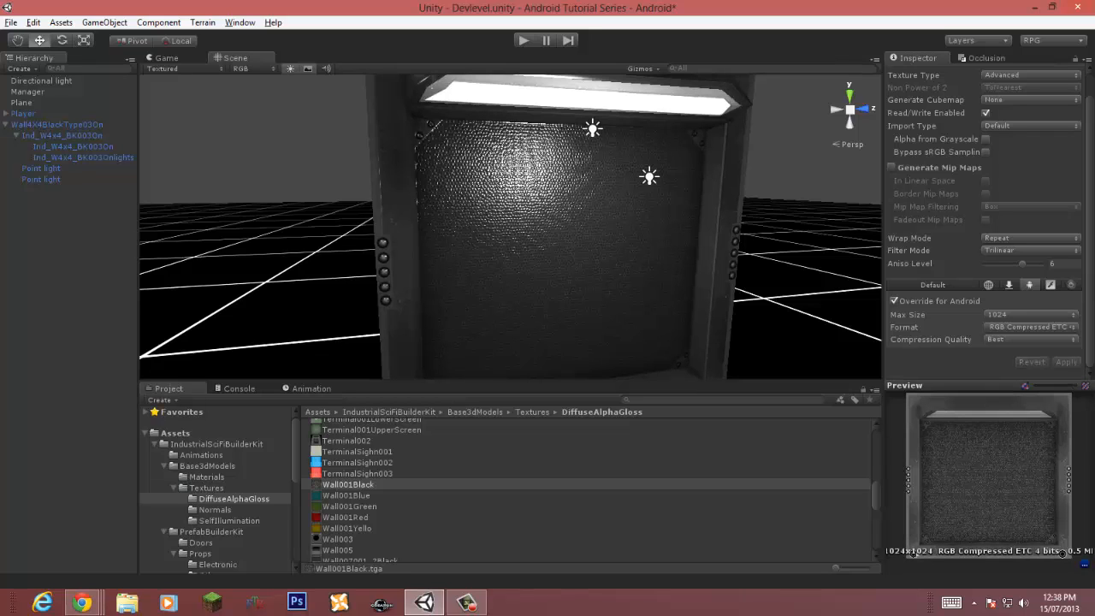
right_drag(548, 222, 545, 220)
click(544, 220)
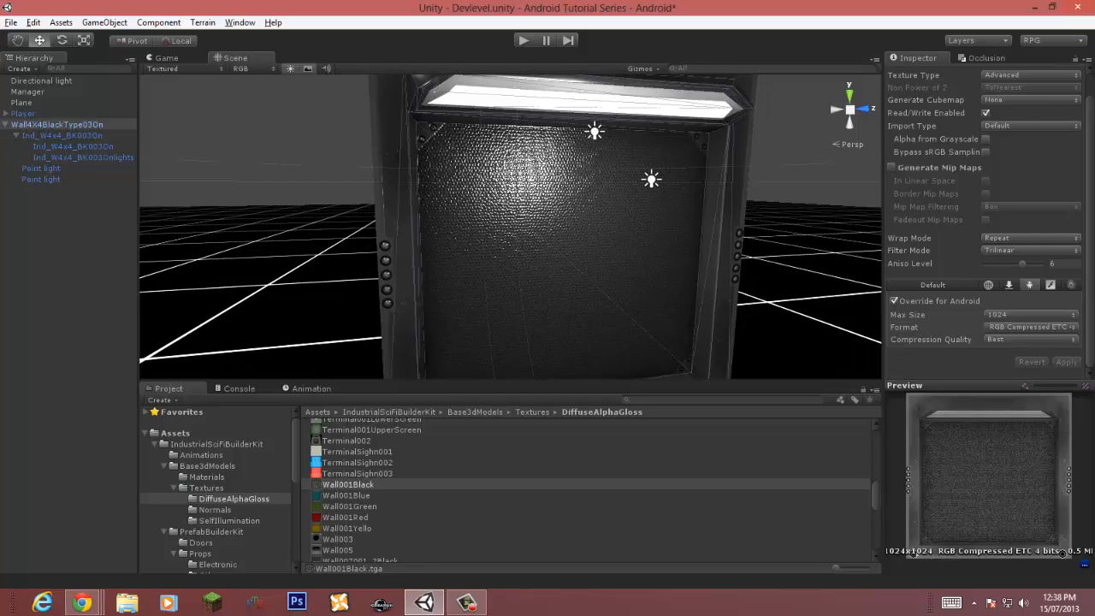
click(545, 220)
click(1059, 524)
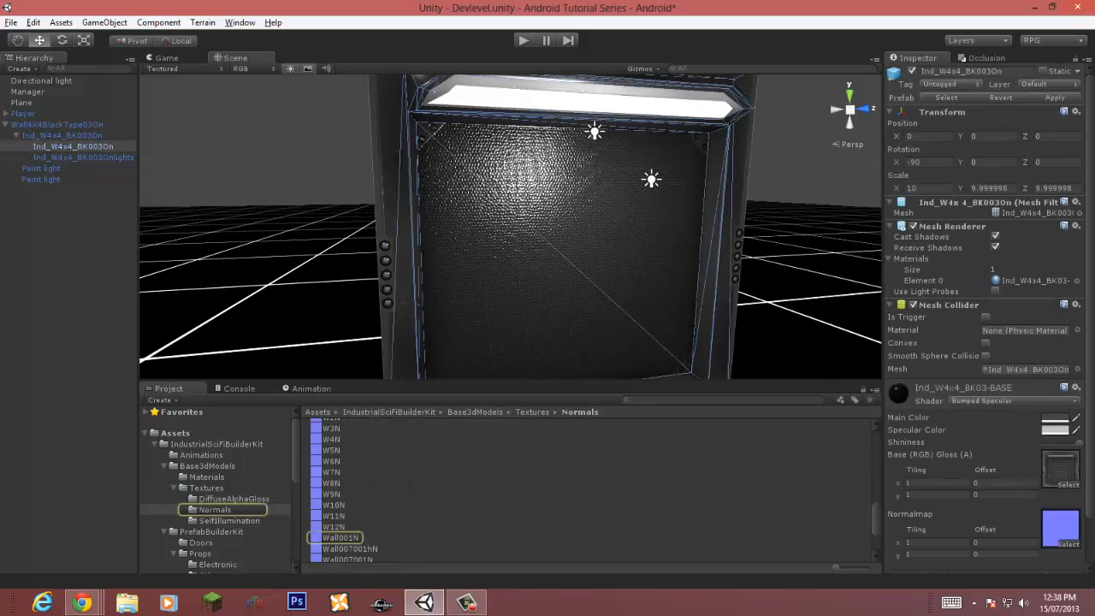
Step: Set the Wall001N normal map to Advanced type with Trilinear filtering and a higher aniso level
click(341, 538)
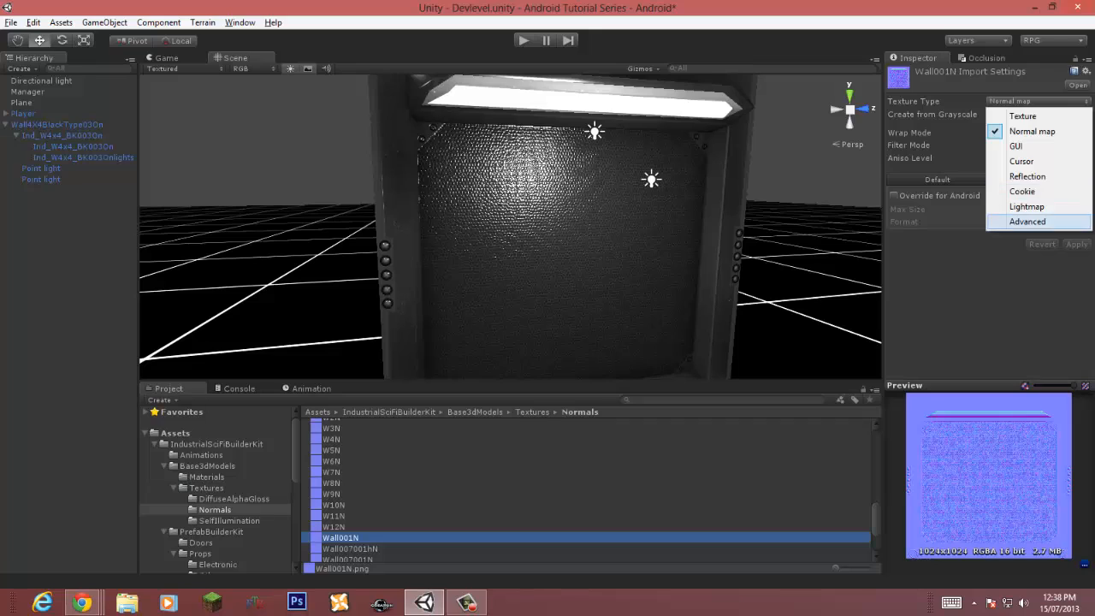
click(1027, 221)
click(1030, 266)
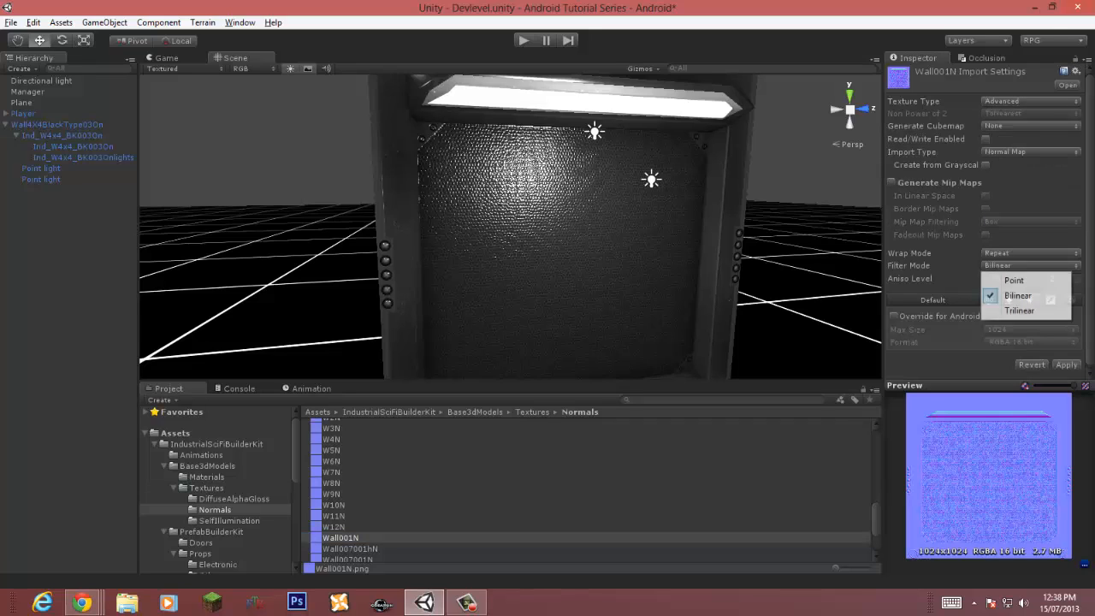
click(1022, 311)
drag(997, 278, 1028, 279)
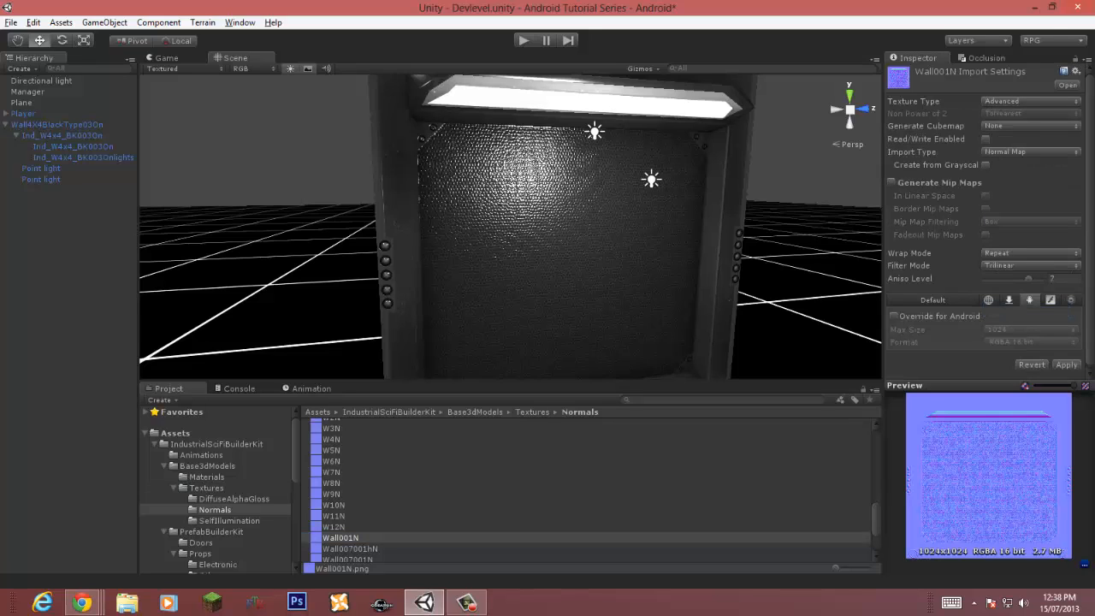
Step: Enable the Android override for Wall001N, choose RGBA Compressed DXT5 format, and apply the settings
click(894, 315)
click(1031, 342)
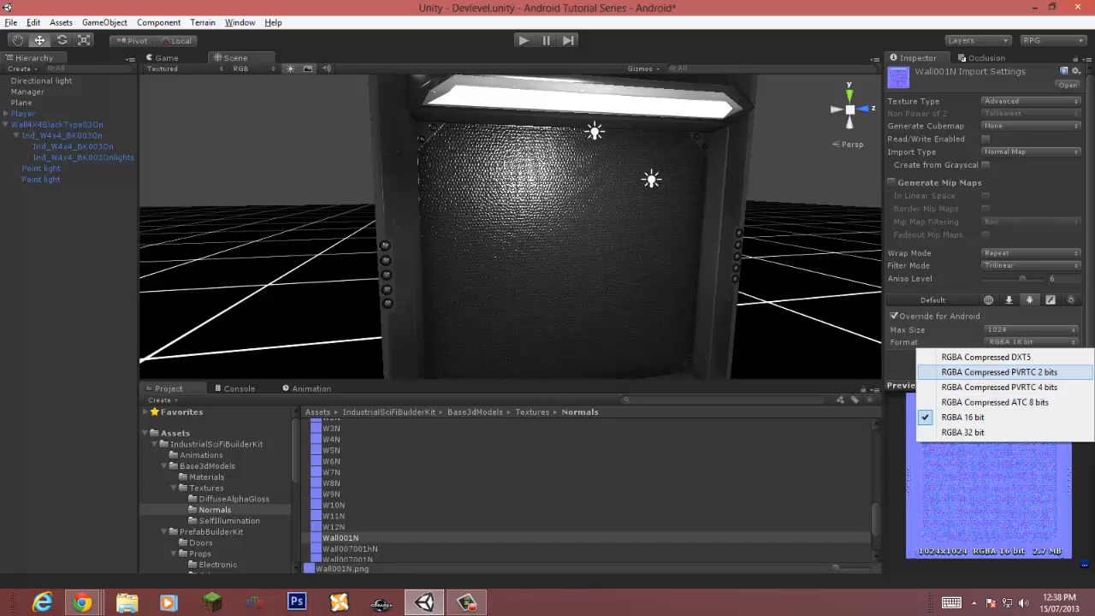
click(984, 355)
click(1065, 365)
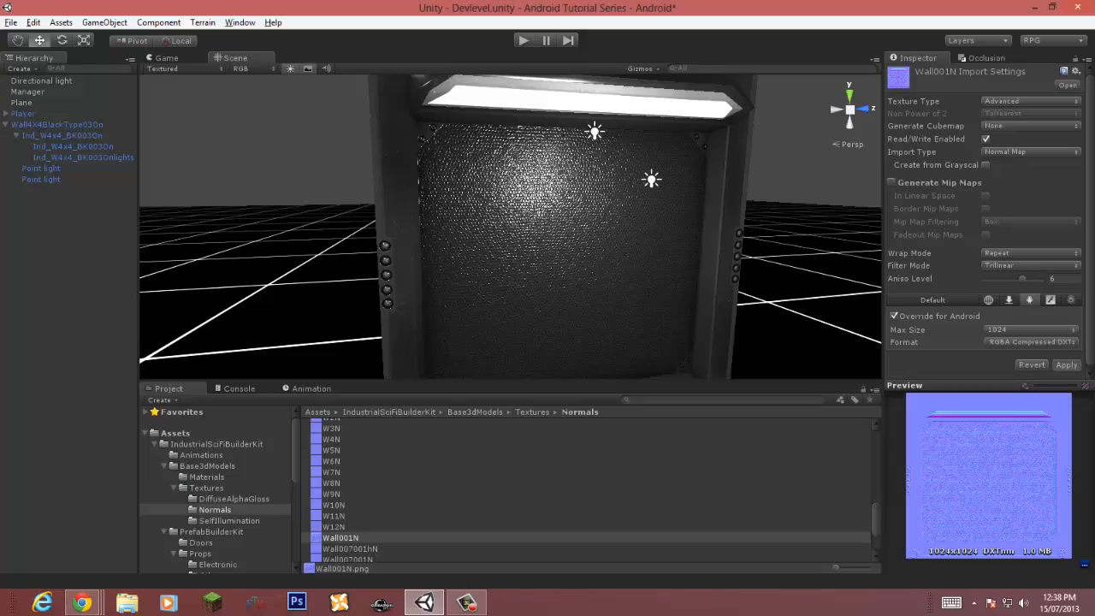
Step: Set the Wall4X4BlackType03On Y rotation to 180 and move the wall in front of the player
right_drag(556, 240, 488, 238)
middle_drag(487, 239, 355, 155)
scroll(375, 137, down, 5)
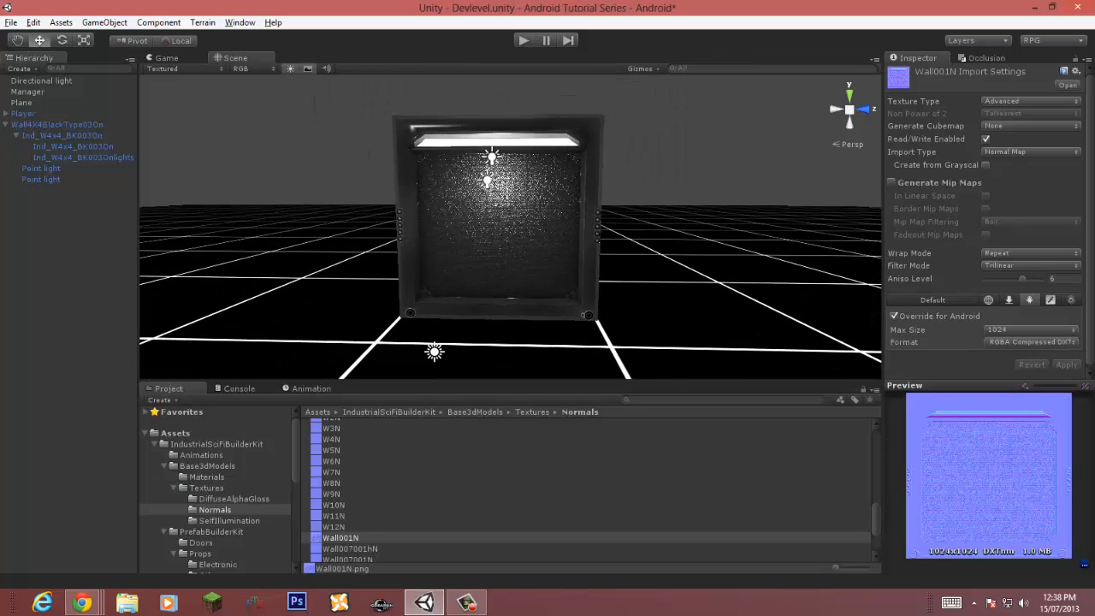
click(355, 155)
right_drag(394, 188, 561, 240)
key(s)
click(16, 135)
click(6, 125)
click(49, 125)
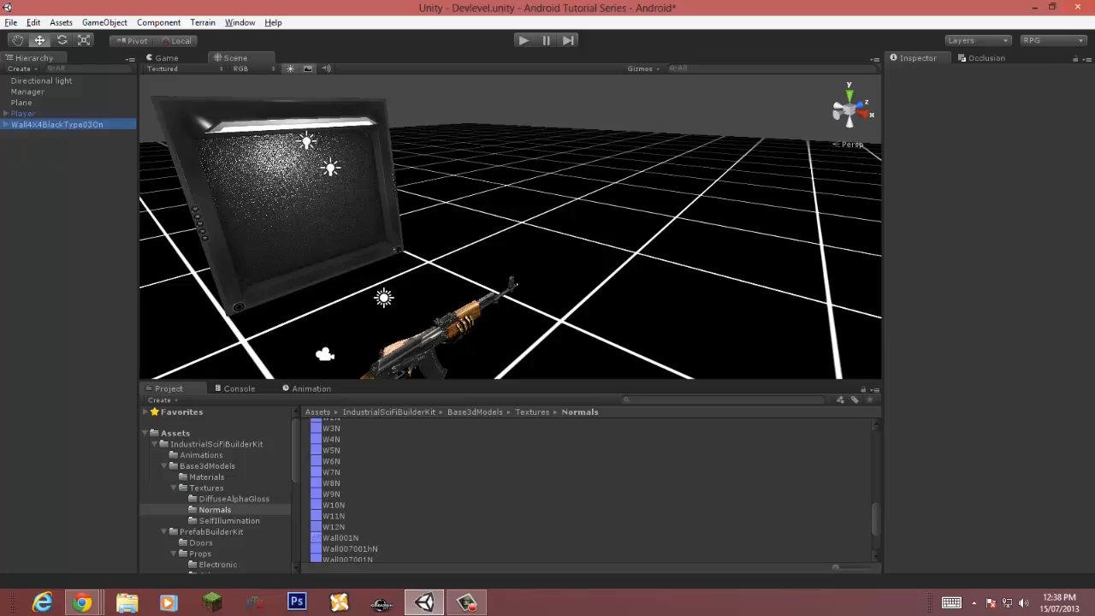
right_drag(300, 206, 489, 230)
key(s)
text(180)
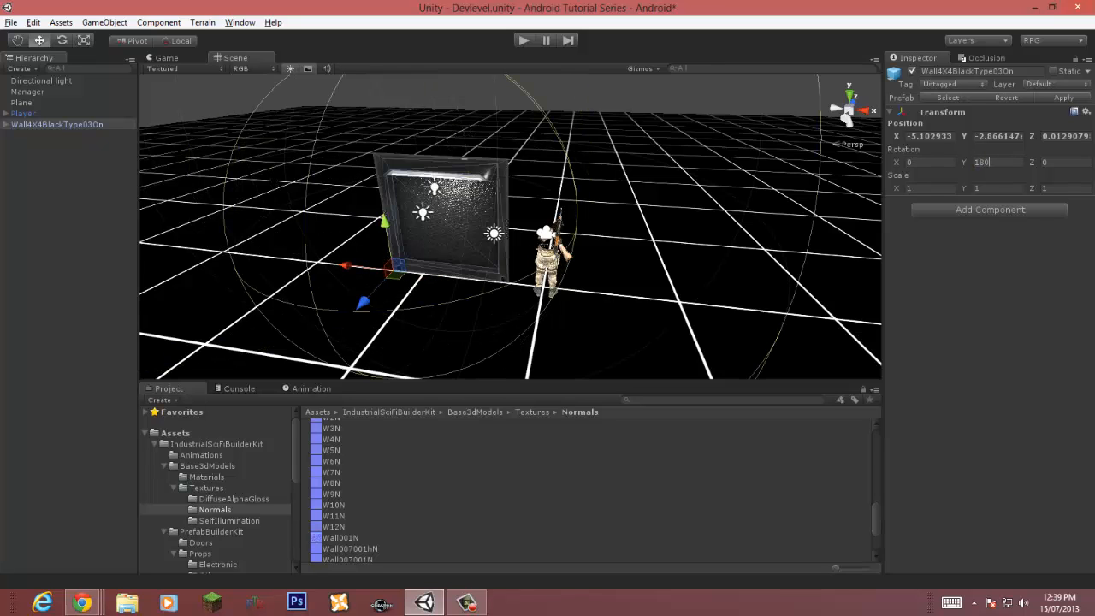
drag(396, 273, 518, 222)
Step: Play the scene briefly to preview the wall in the Game view
key(ctrl+p)
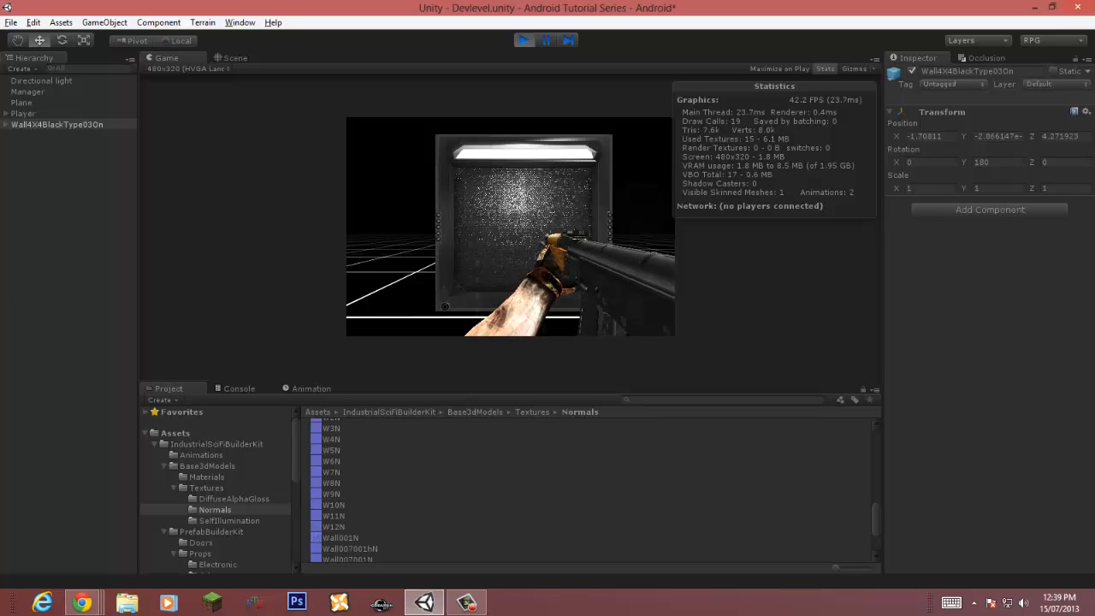
key(ctrl+p)
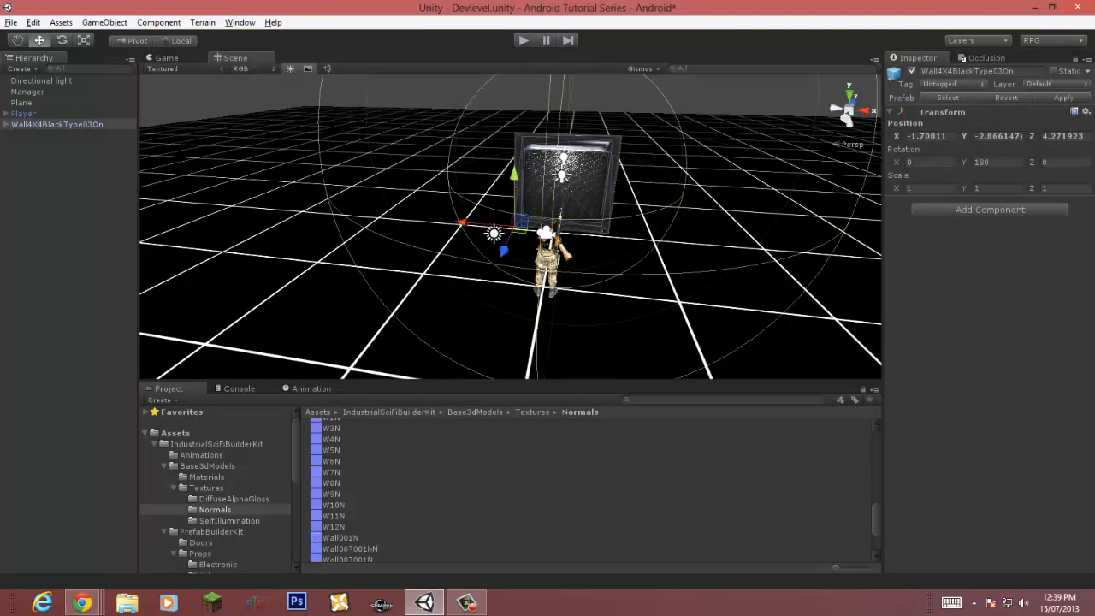
click(6, 125)
click(6, 125)
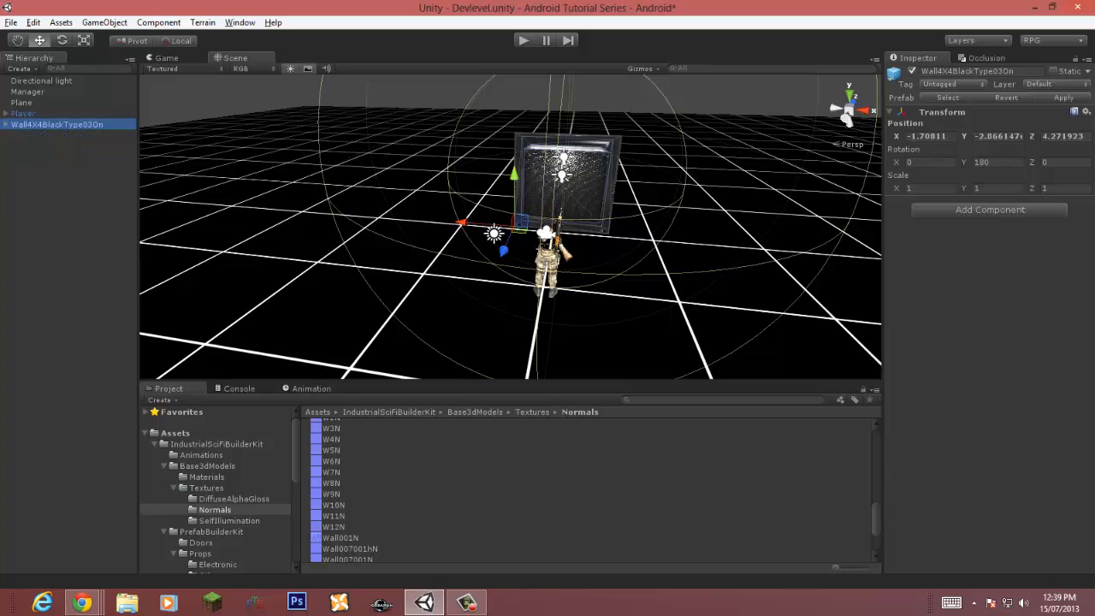
Step: Set the shadow type of both point lights inside the wall prefab to No Shadows
click(6, 125)
click(62, 135)
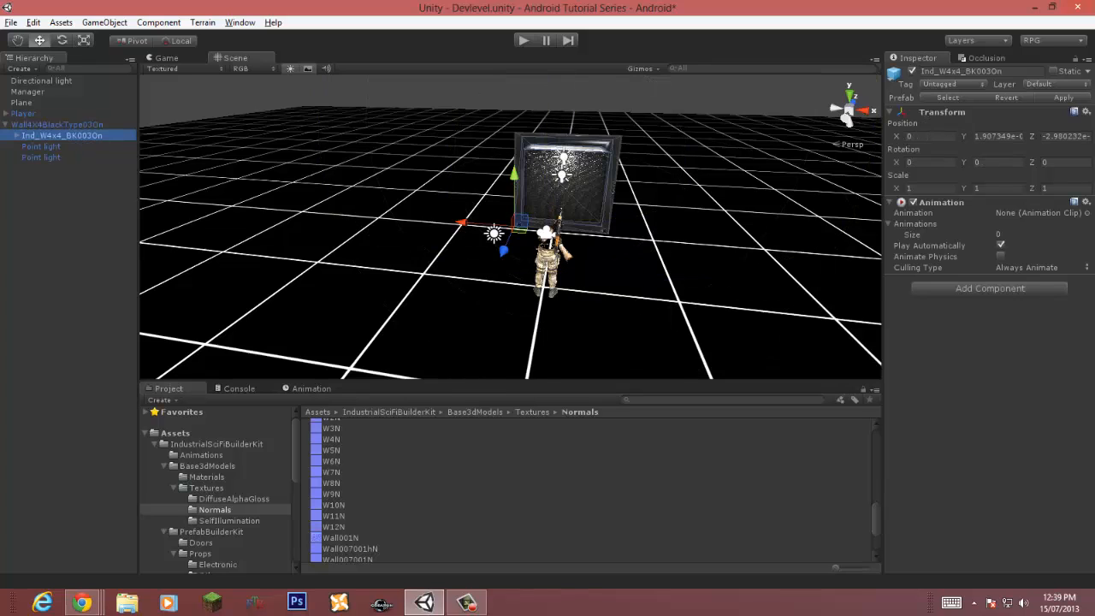
click(41, 147)
click(41, 157)
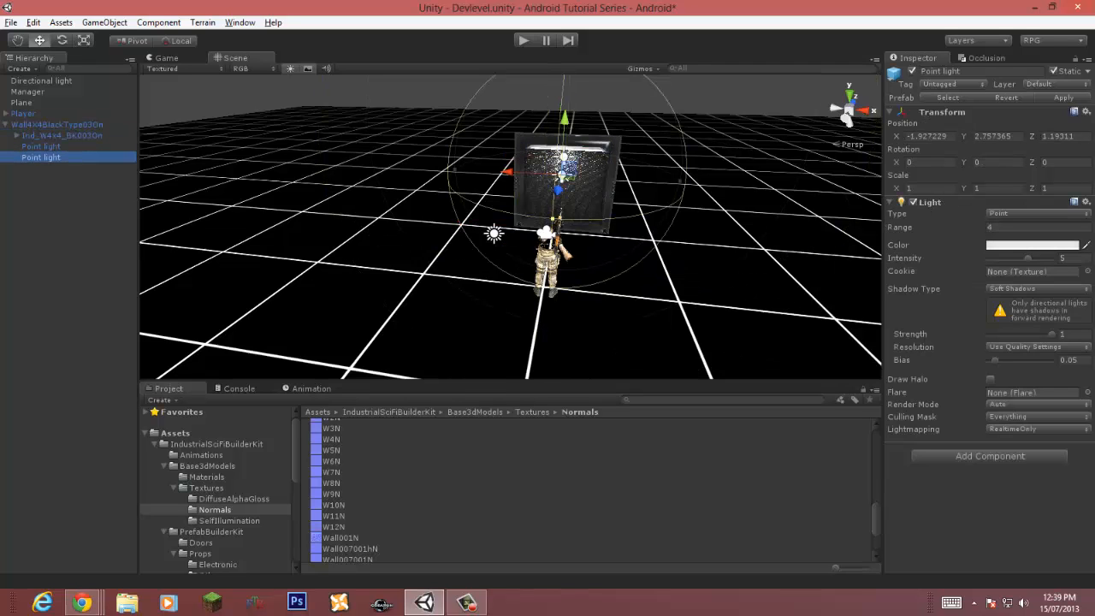
click(1037, 289)
click(1027, 304)
click(41, 146)
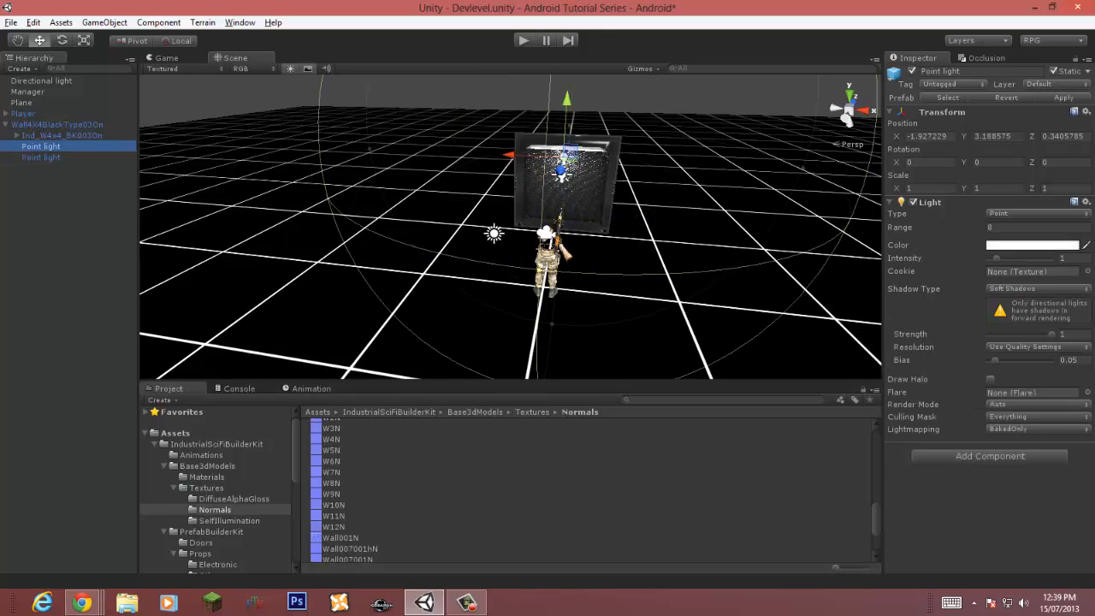
click(1036, 289)
click(1026, 301)
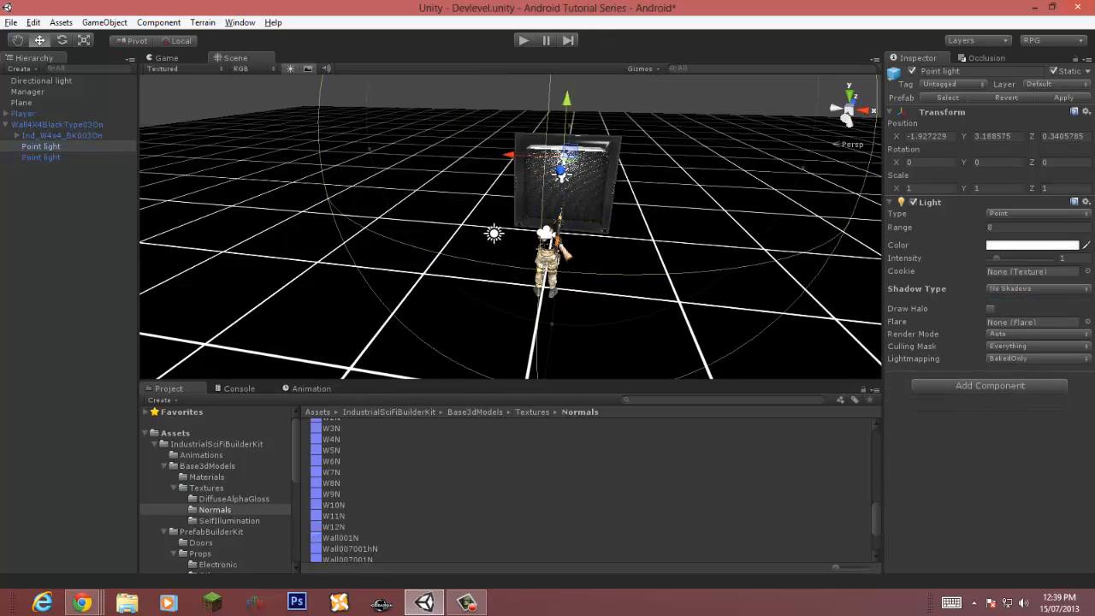
Step: Remove the Animation component from the Ind_W4x4_BK003On child object
click(62, 135)
click(1086, 202)
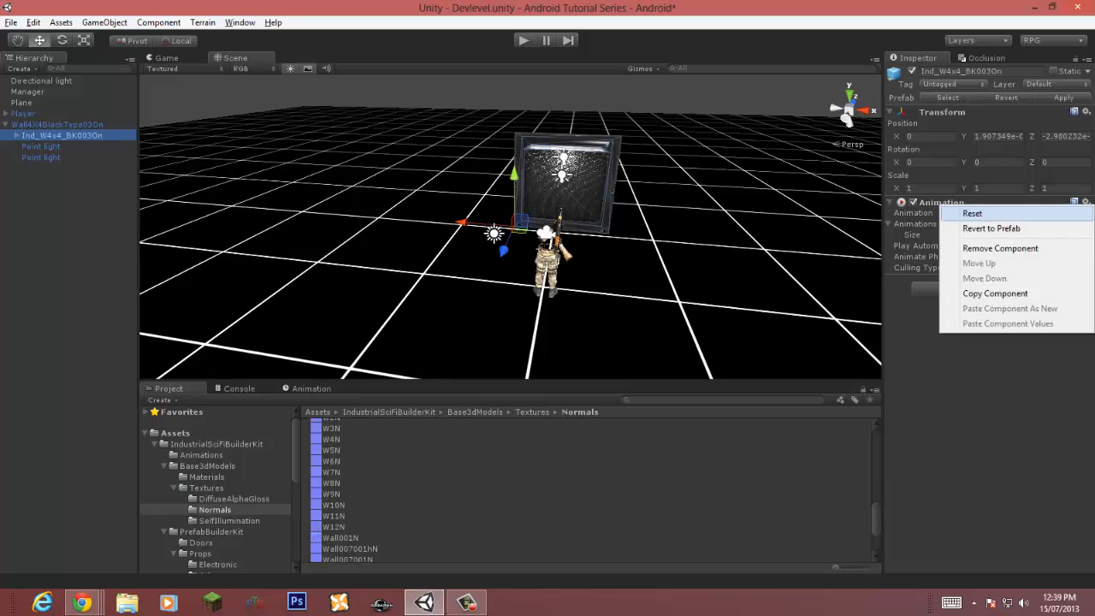
click(979, 248)
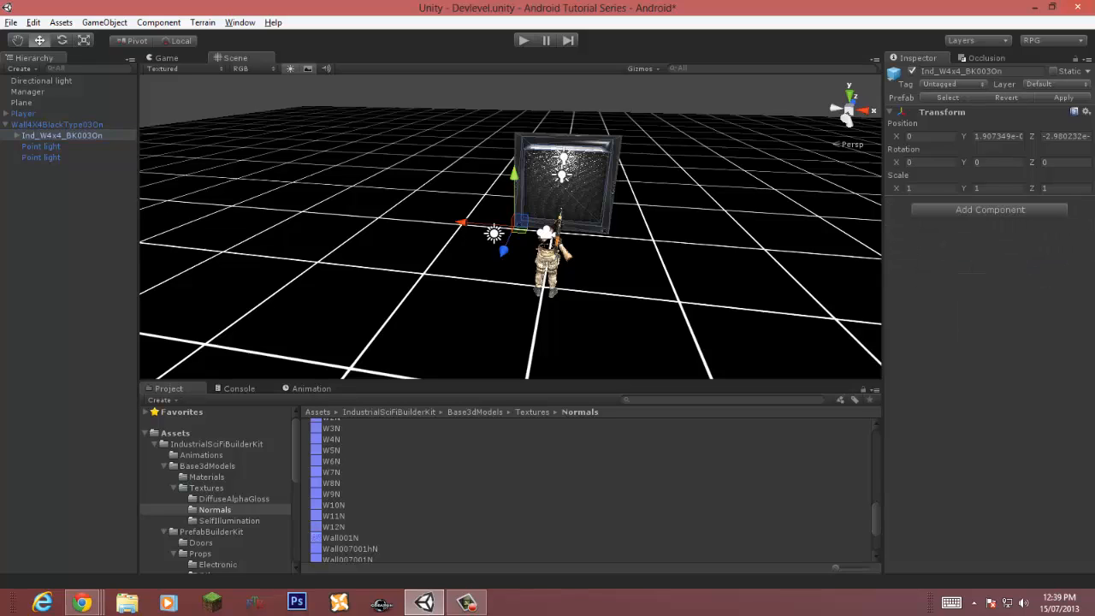
Step: Mark the Wall4X4BlackType03On object as Static
click(57, 125)
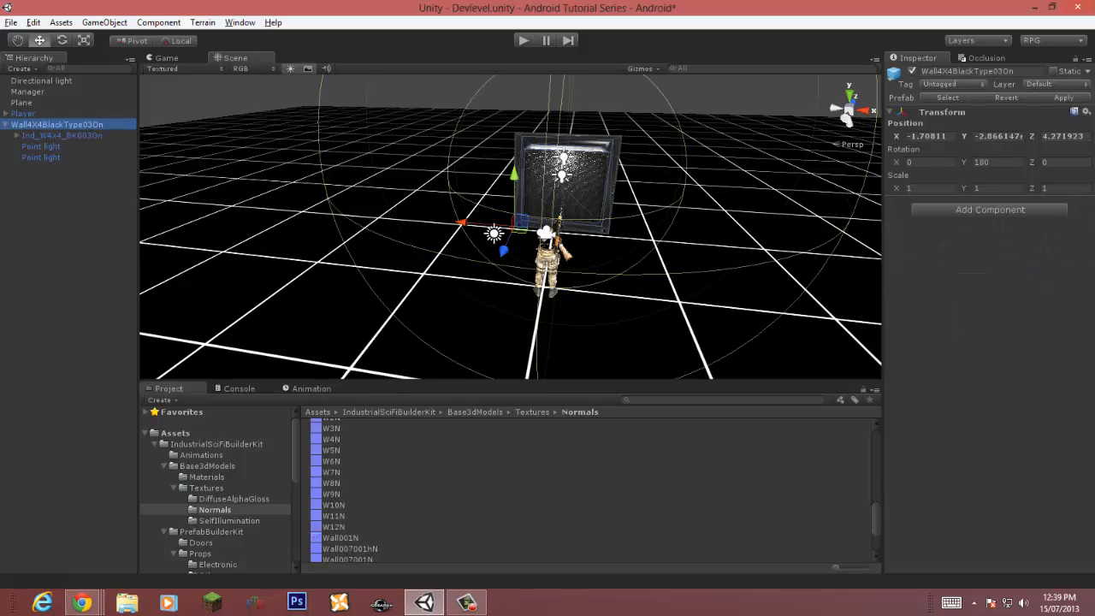
click(1053, 71)
click(531, 330)
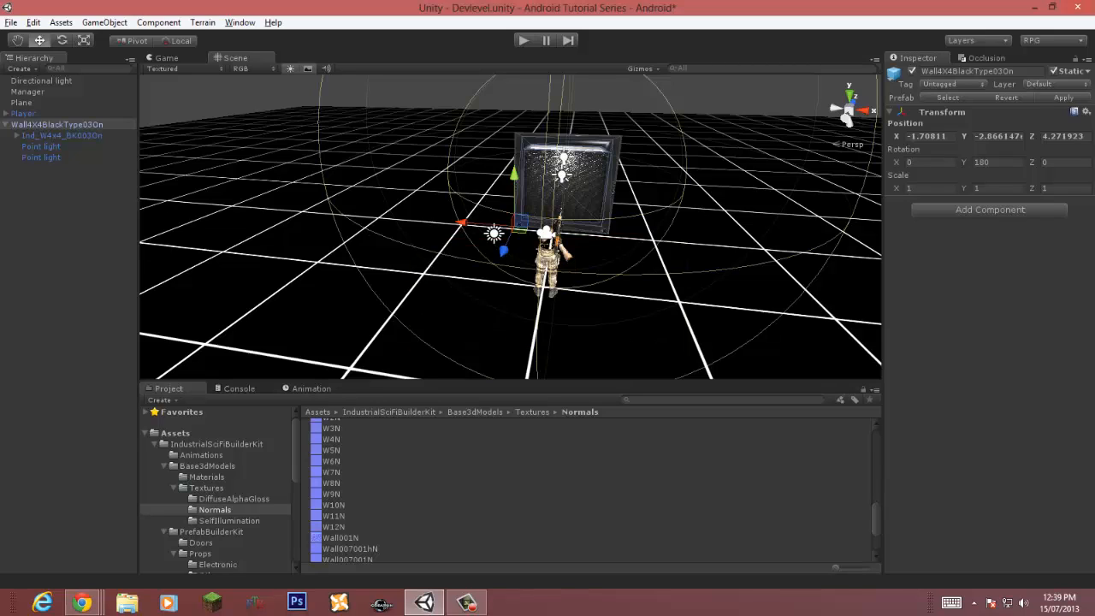
Step: Play the scene again to preview the wall in the Game view
click(6, 124)
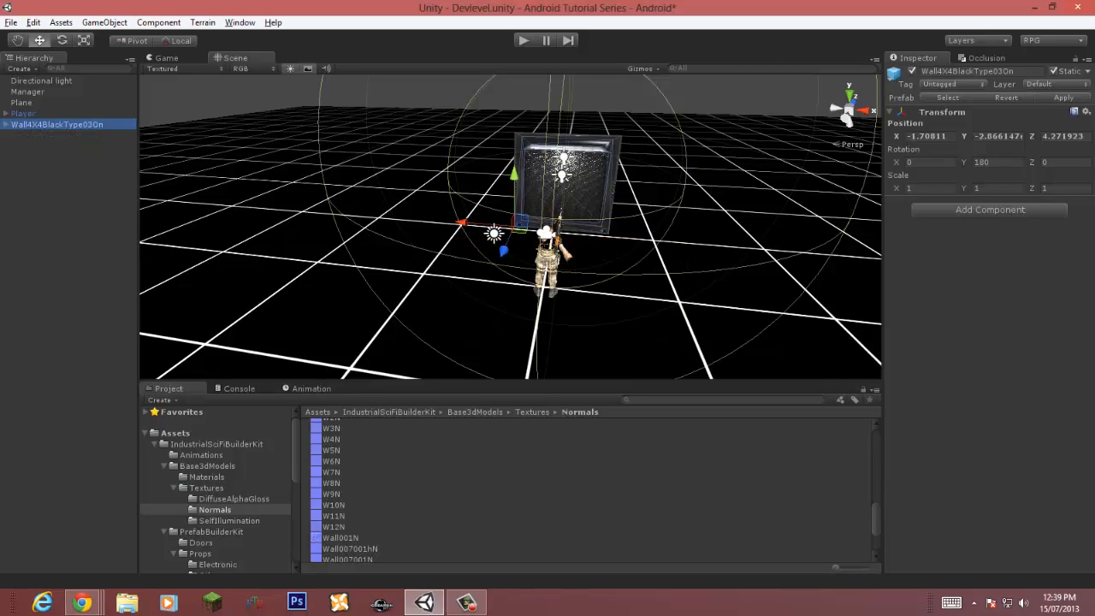
key(ctrl+p)
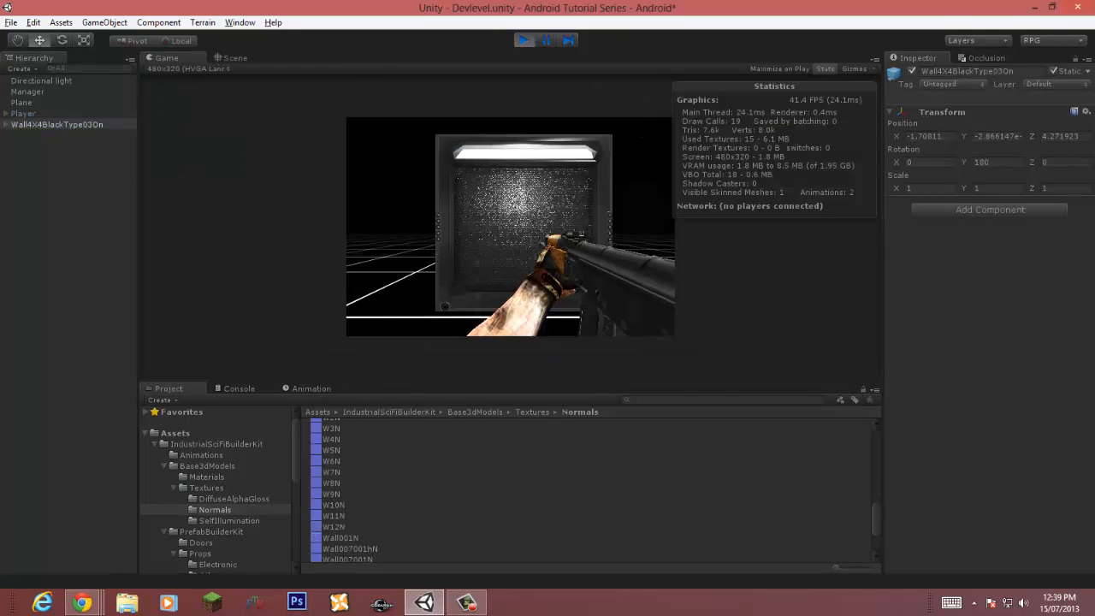
key(ctrl+p)
click(58, 125)
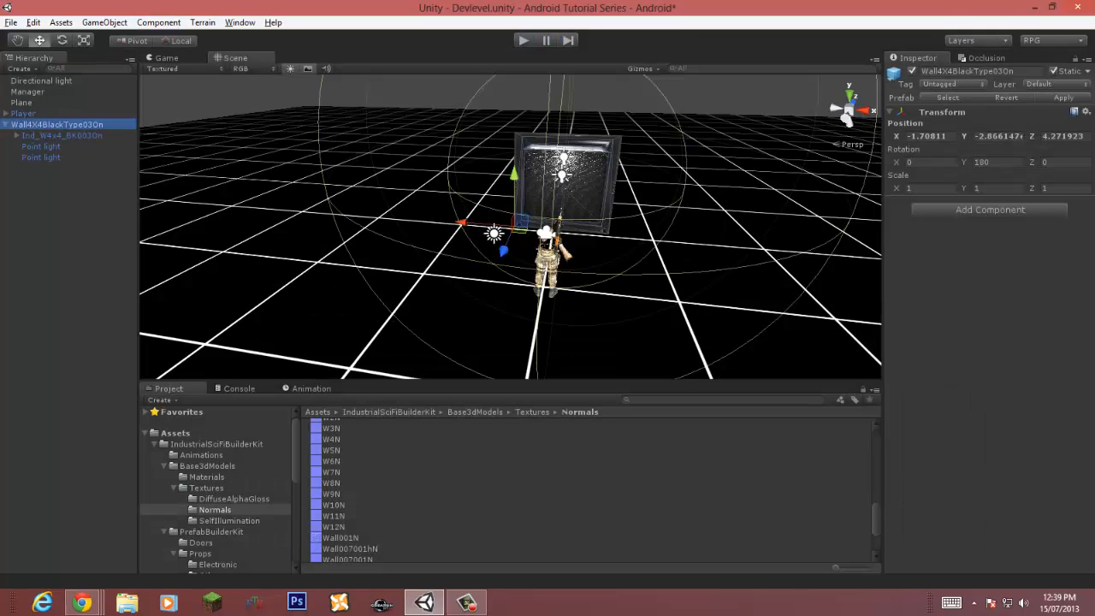
Step: Inspect the components of the wall prefab's child objects Ind_W4x4_BK003On and Ind_W4x4_BK003Onlights, then reselect the wall root
click(159, 22)
click(73, 226)
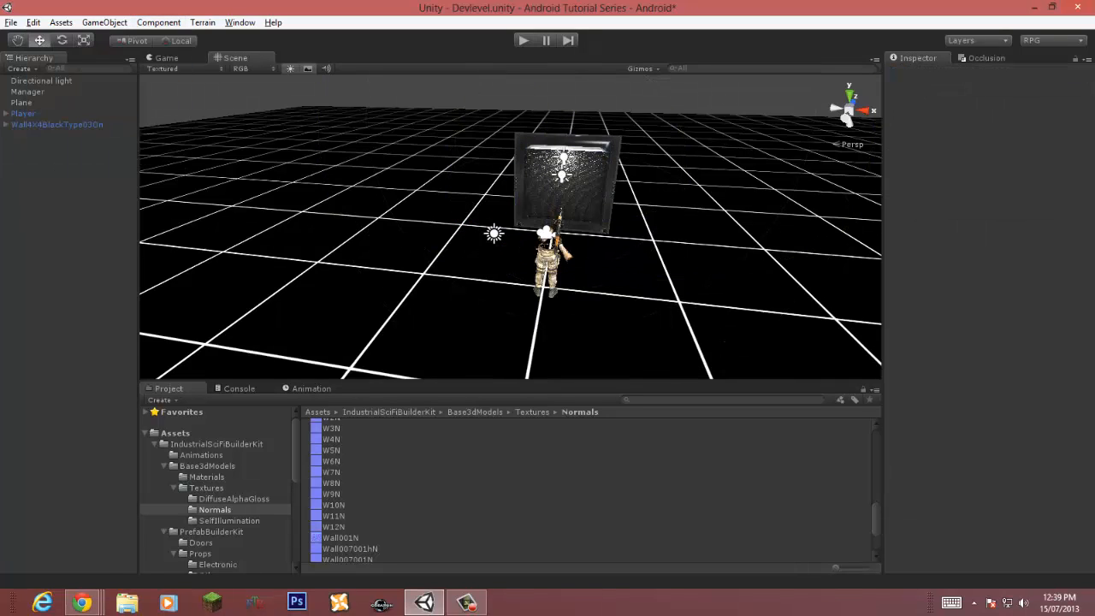
click(6, 125)
click(16, 135)
click(73, 146)
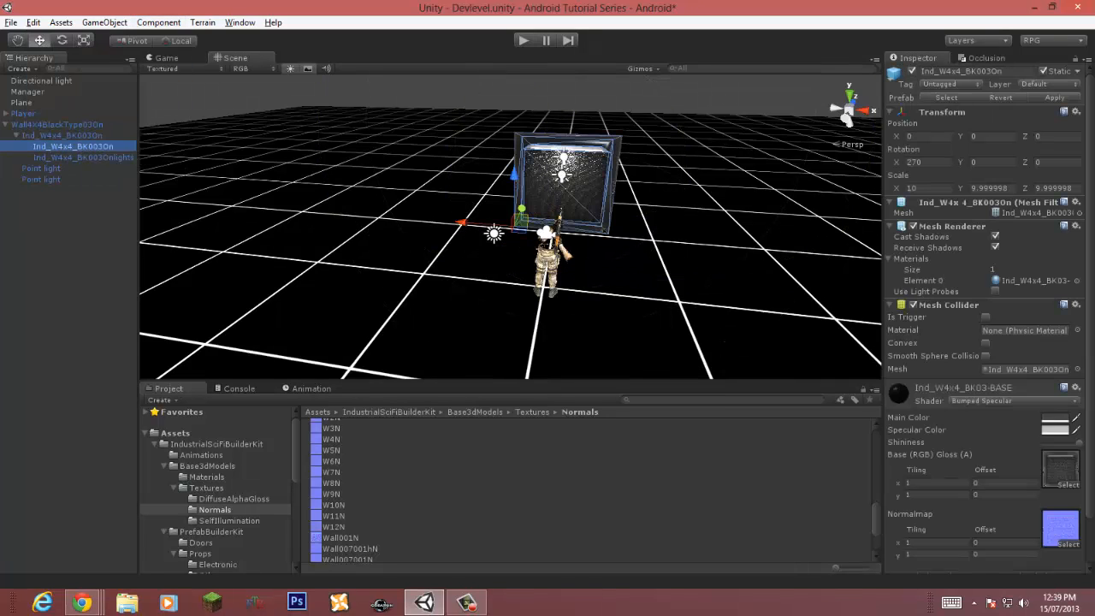
click(83, 158)
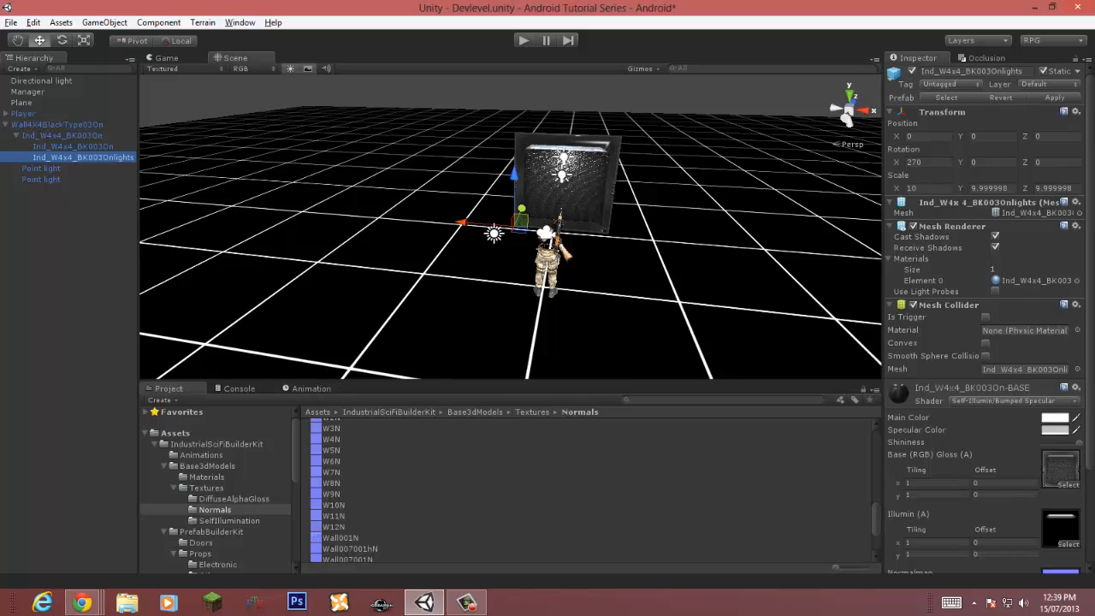
click(63, 135)
click(73, 146)
click(83, 158)
click(73, 147)
click(17, 135)
click(6, 125)
click(52, 125)
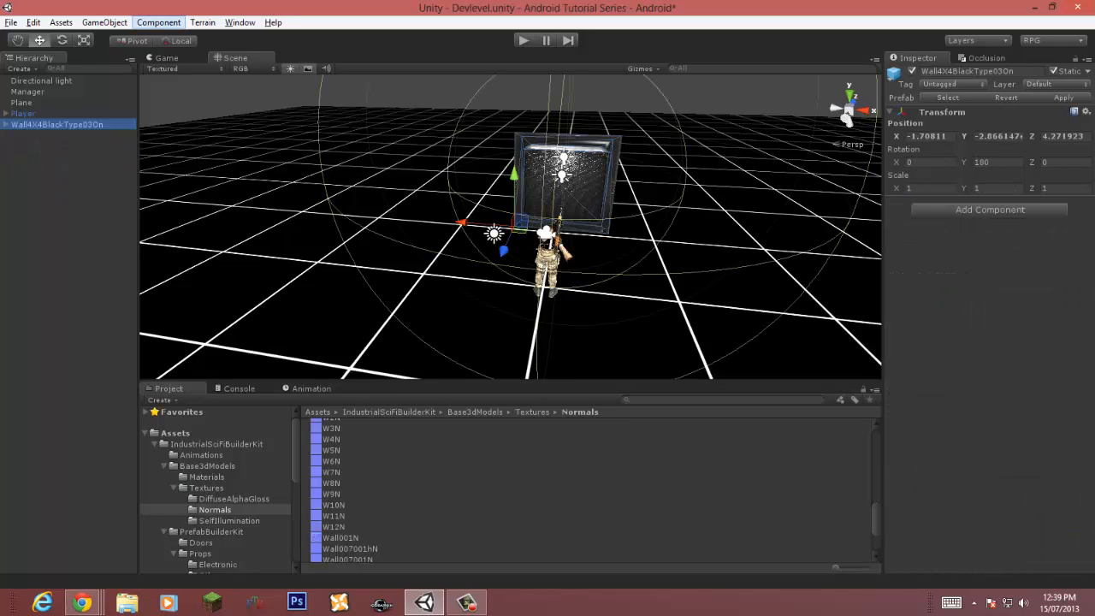
click(158, 22)
mouse_move(61, 53)
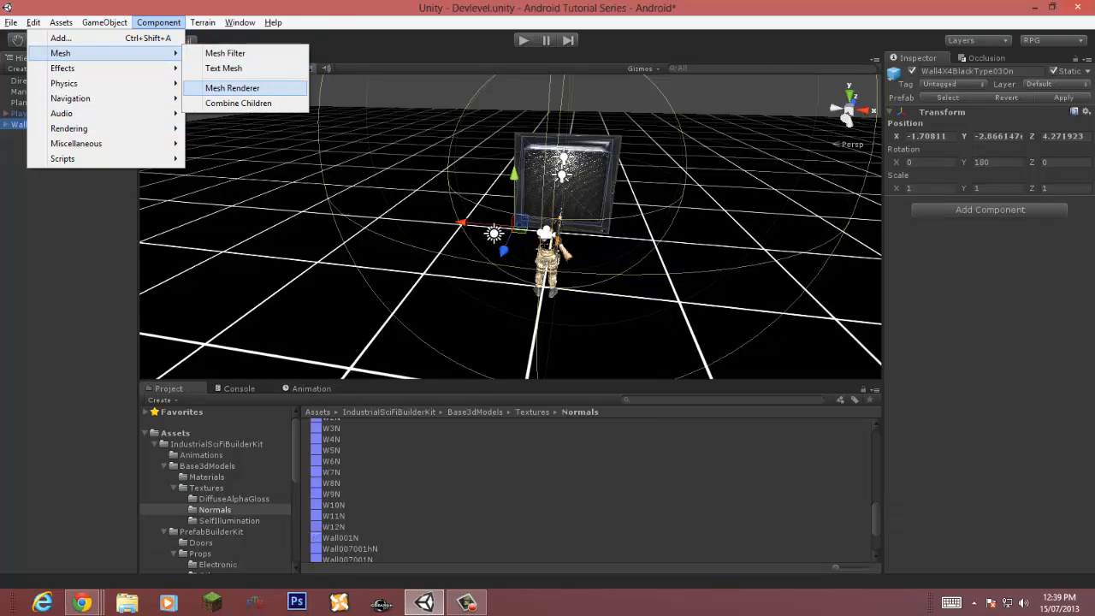
click(229, 89)
click(1085, 201)
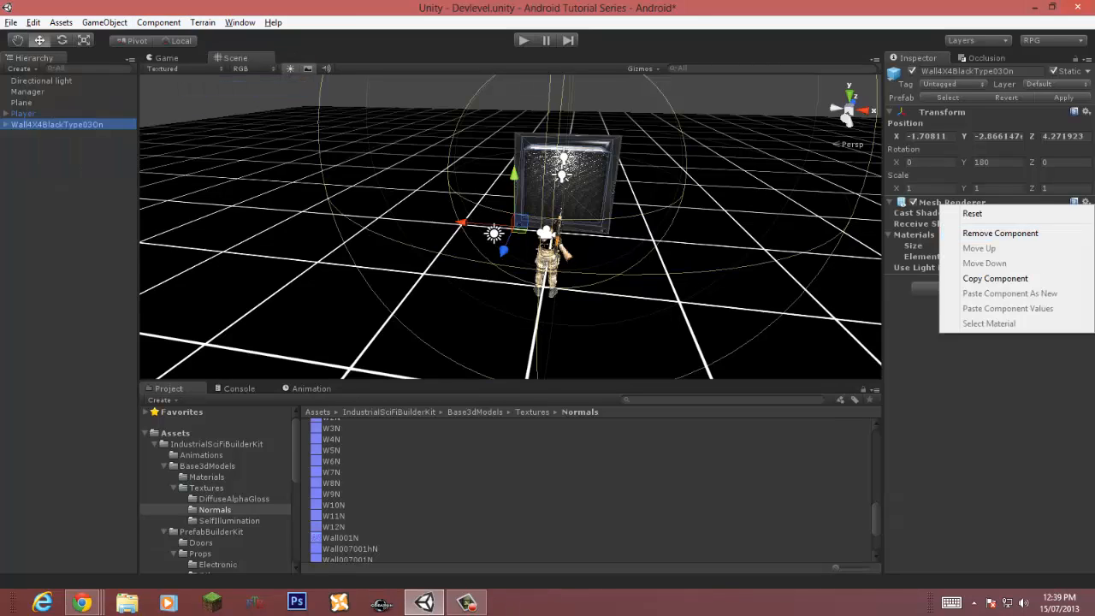
click(958, 233)
Step: Add a Combine Children component to the Wall4X4BlackType03On object
click(158, 23)
mouse_move(61, 53)
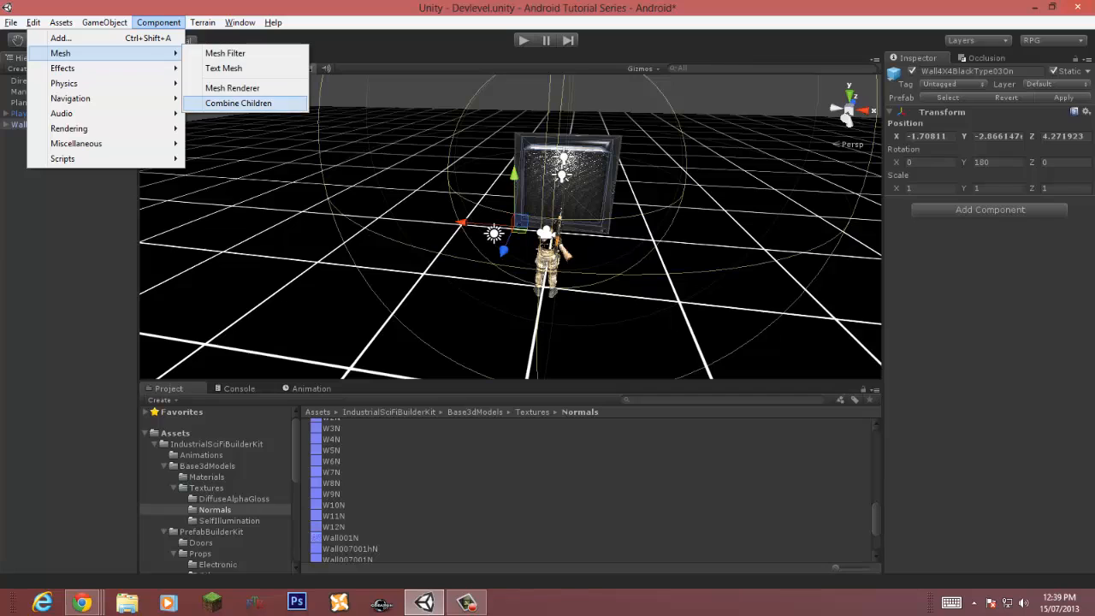
click(238, 103)
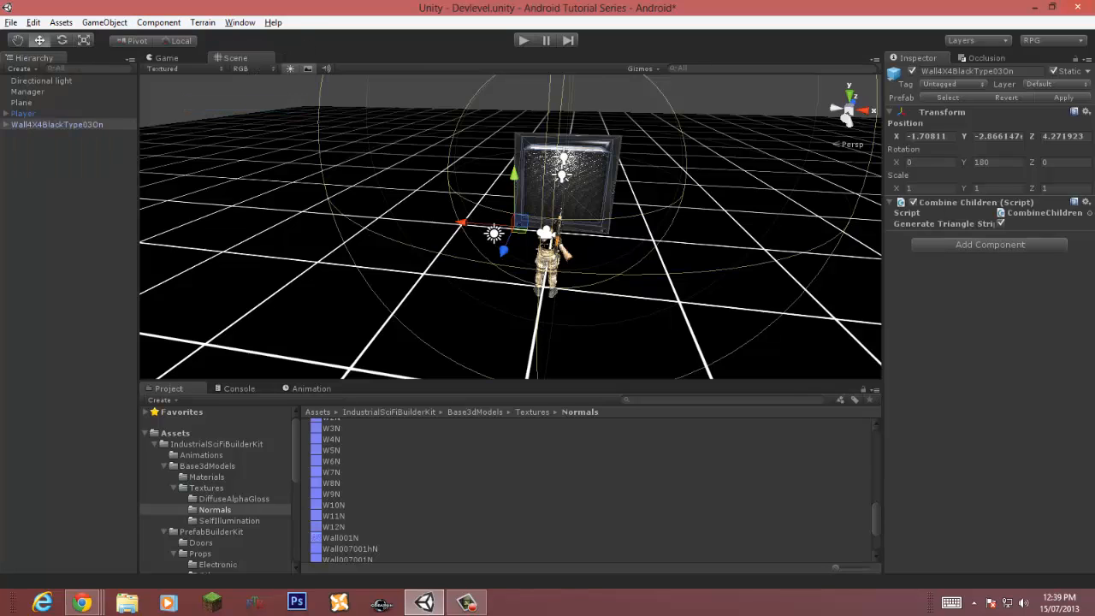
Step: Play the scene to test it, stop it and open the error in the console
click(523, 40)
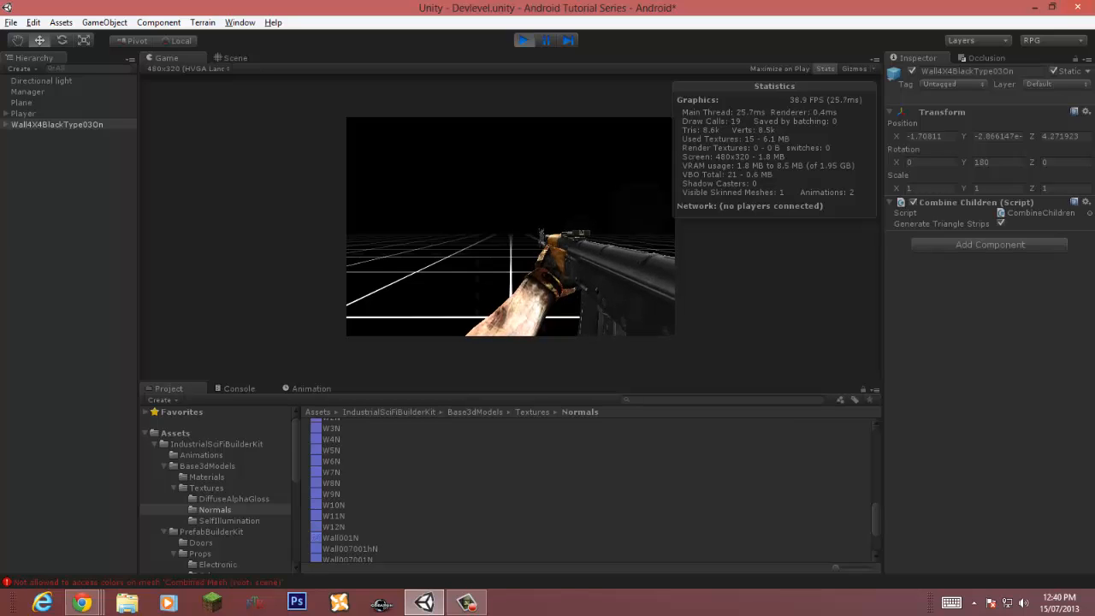
key(ctrl+p)
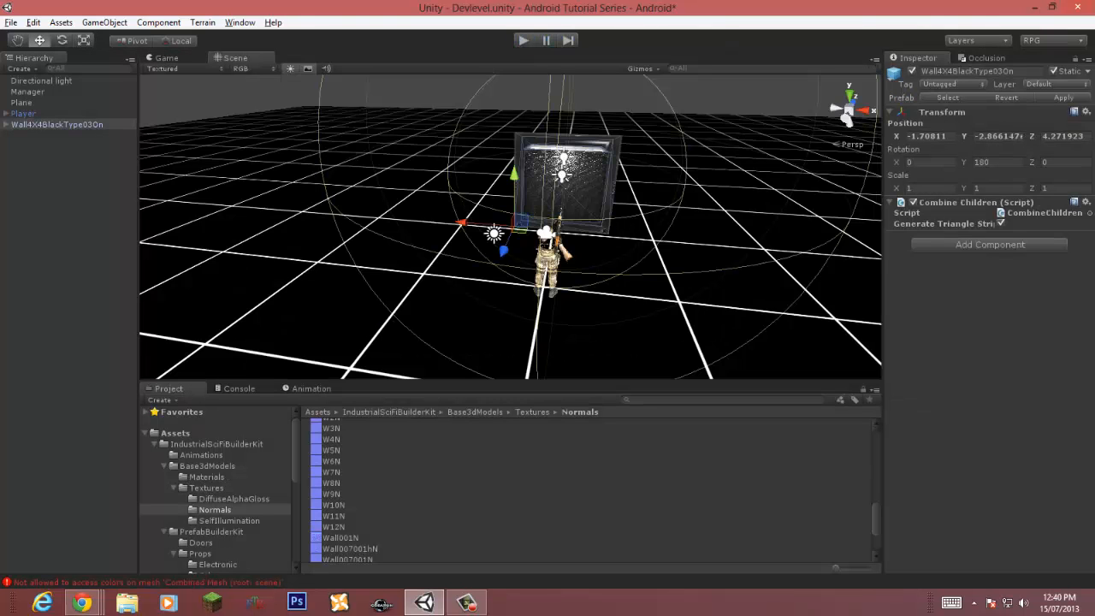
click(147, 582)
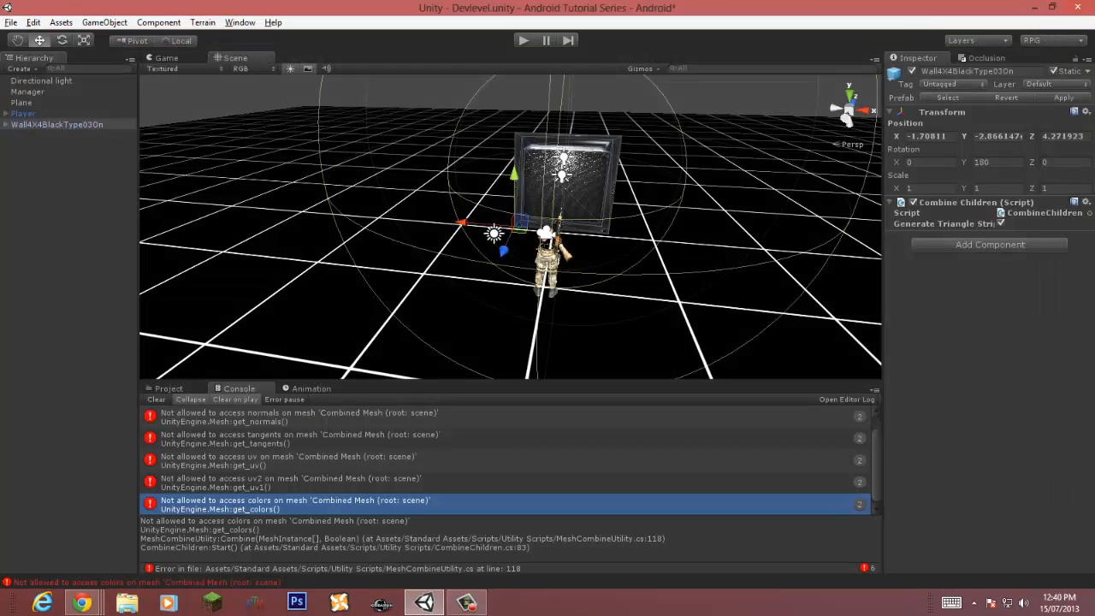
Step: Locate the base and normal map textures used by the wall's child meshes and inspect their import settings
click(6, 125)
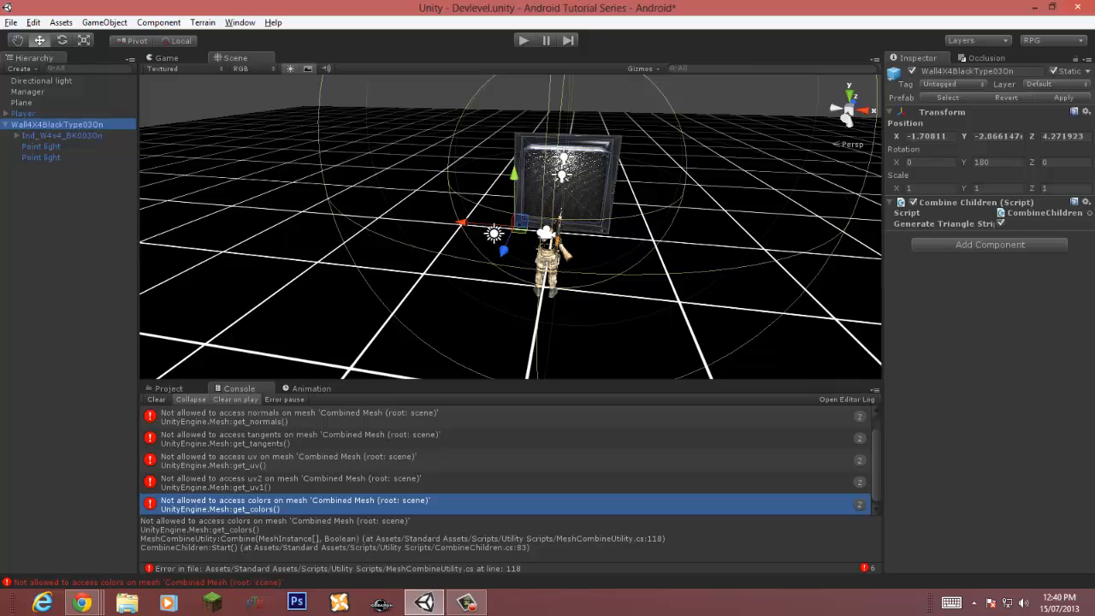
click(61, 135)
click(17, 136)
click(73, 147)
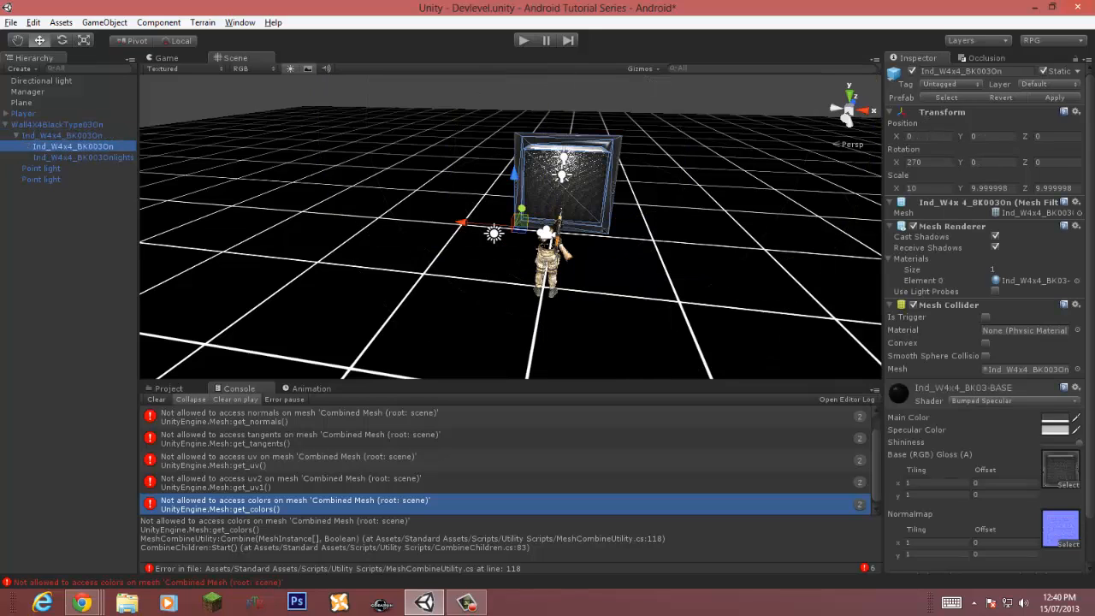
click(1059, 468)
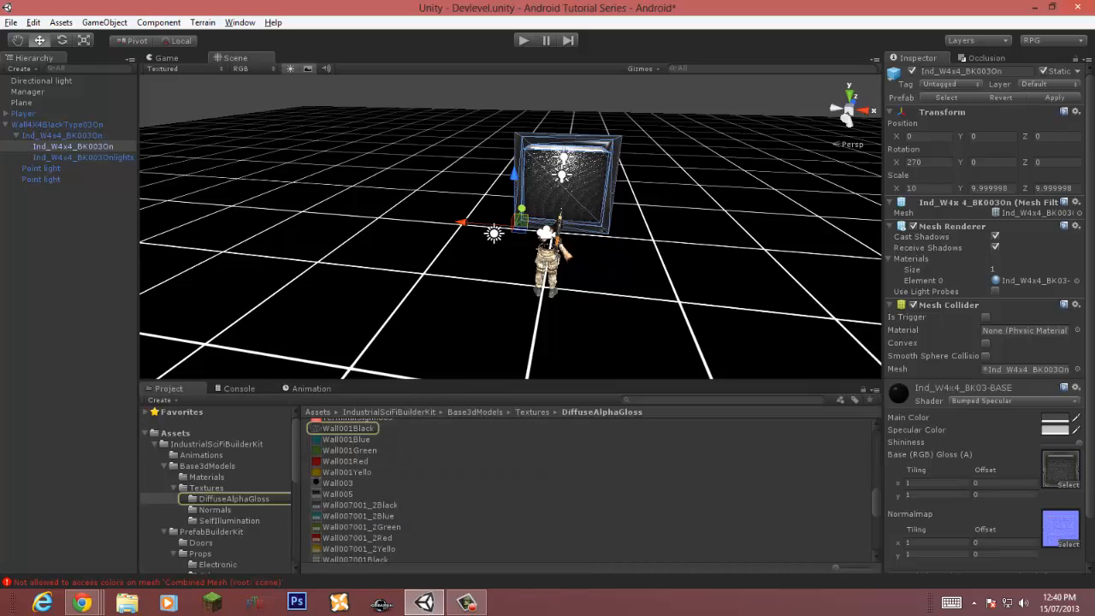
click(348, 429)
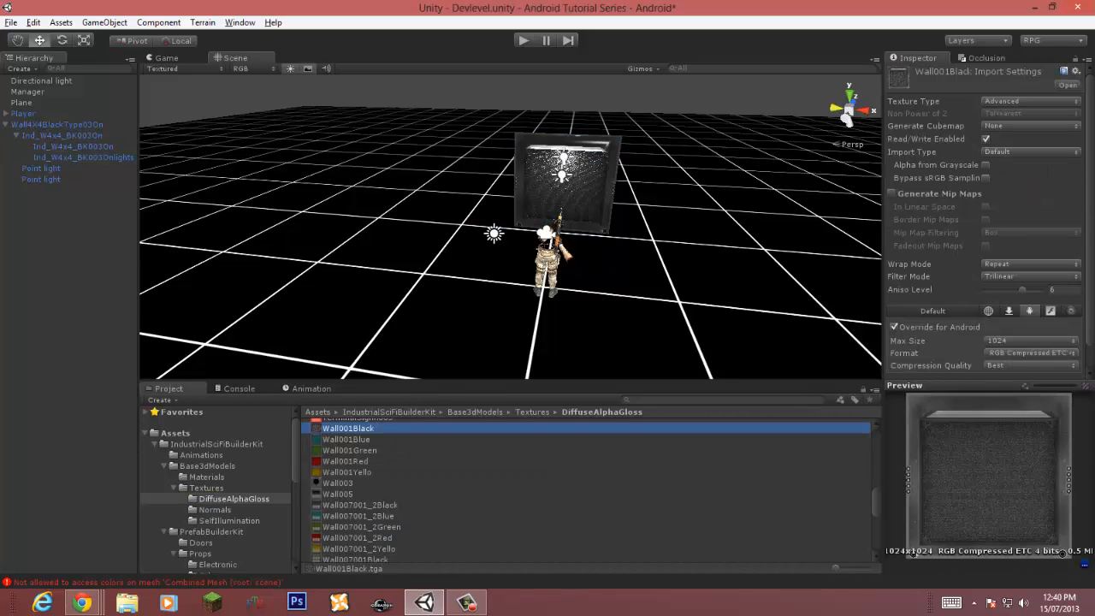
click(73, 147)
click(1059, 525)
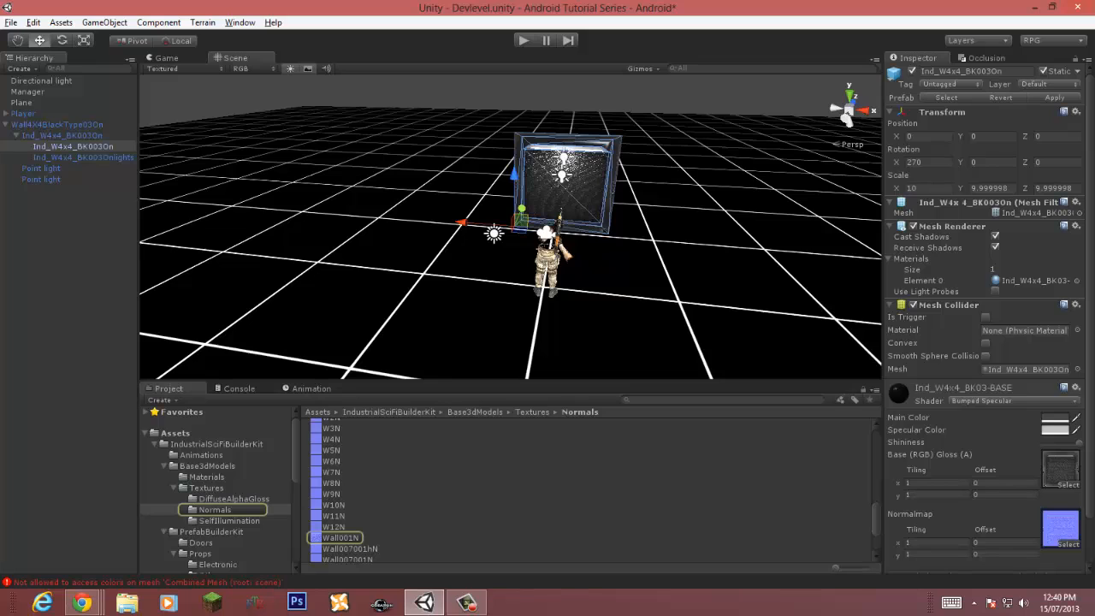
click(341, 538)
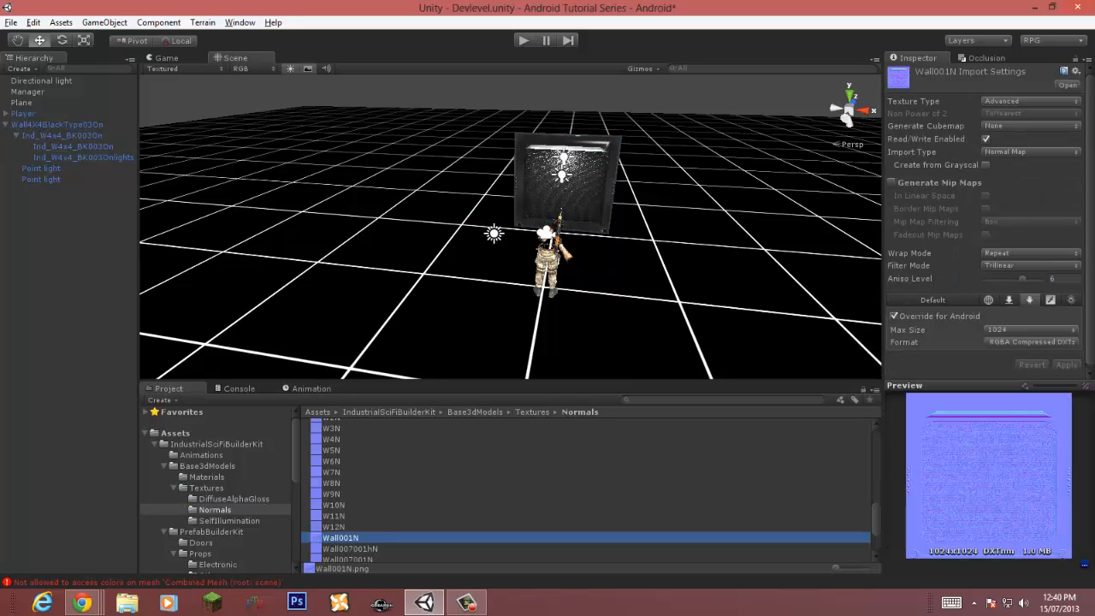
click(83, 157)
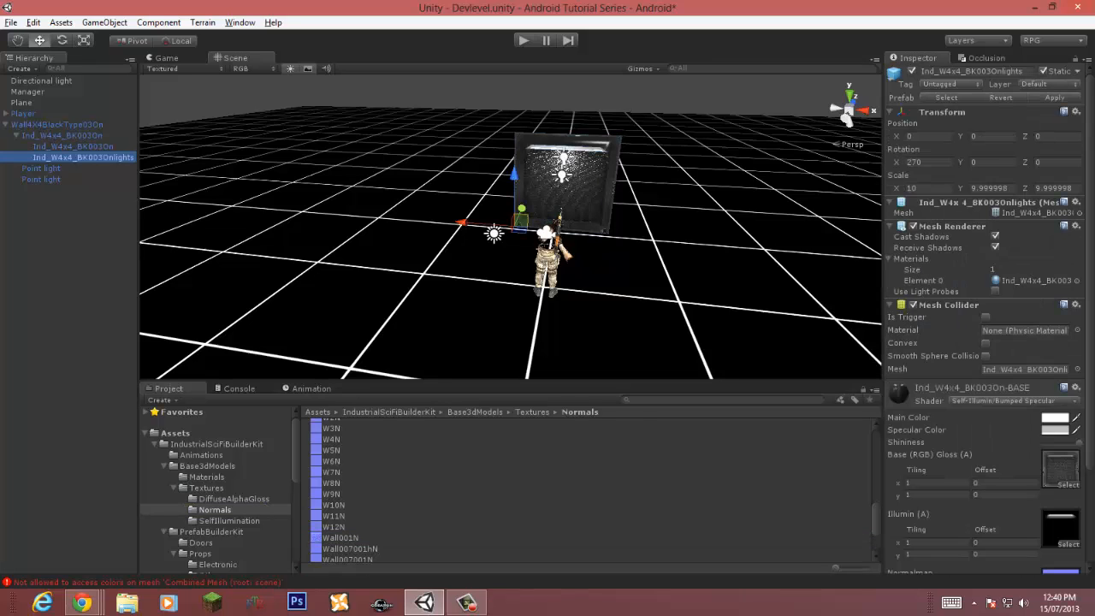
click(1061, 468)
click(348, 428)
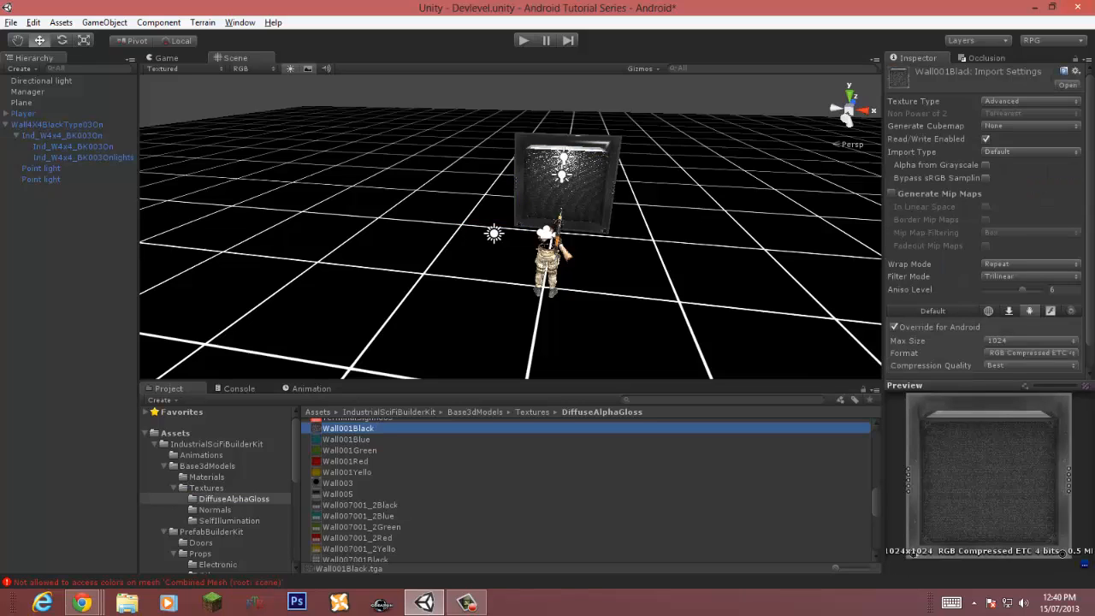
Step: Select the lights child's W1SI illumination texture and set its texture type to Advanced
click(83, 157)
click(1060, 529)
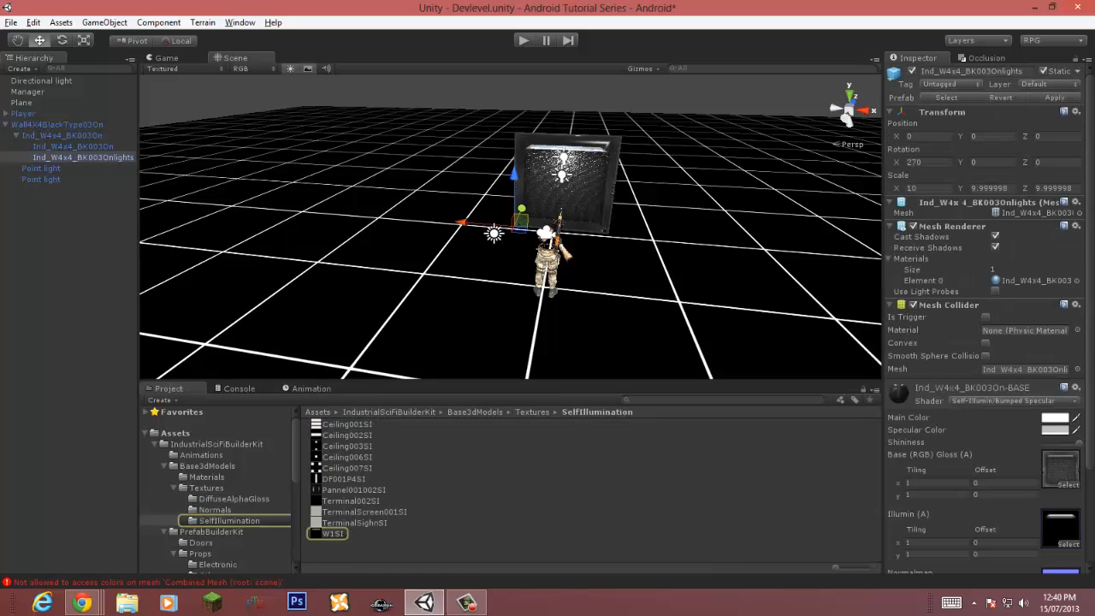
click(332, 533)
click(1038, 100)
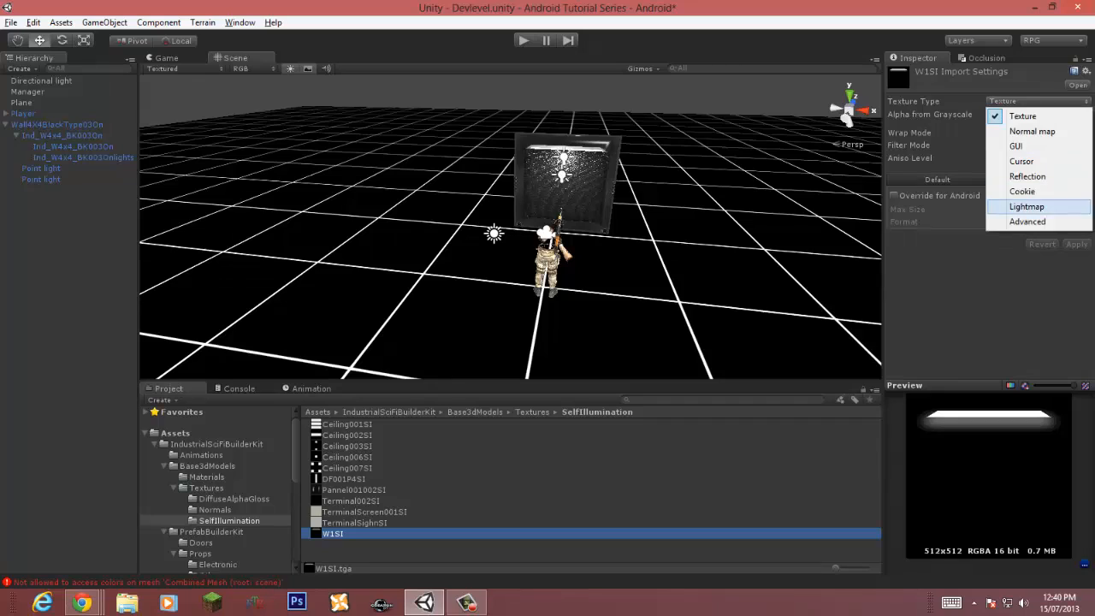
click(1014, 222)
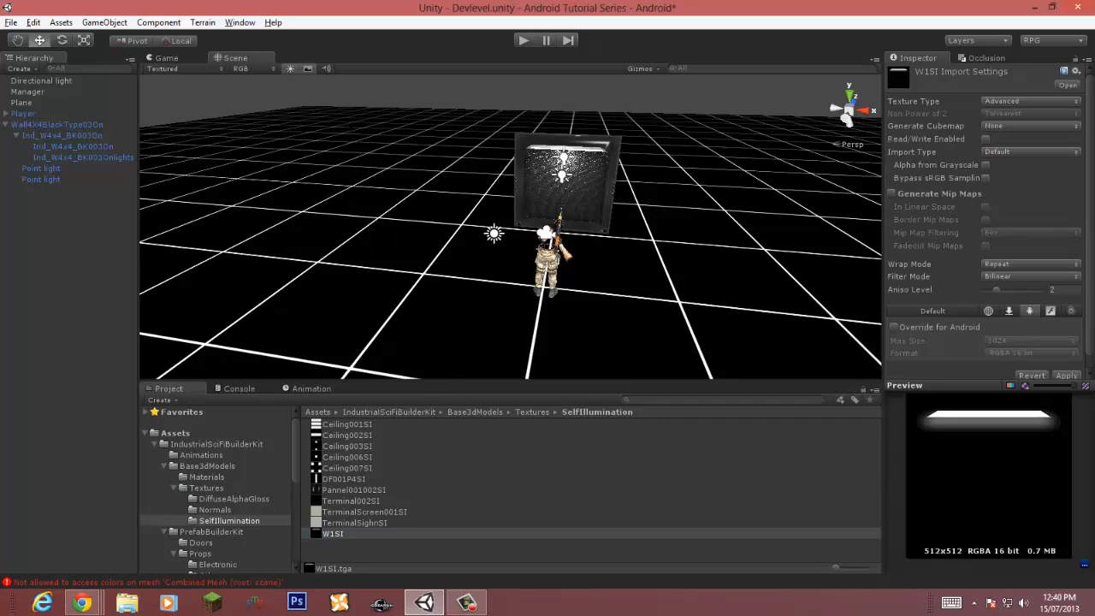
Step: Set the W1SI texture's filter mode to Trilinear
click(1030, 265)
click(1018, 279)
click(1026, 277)
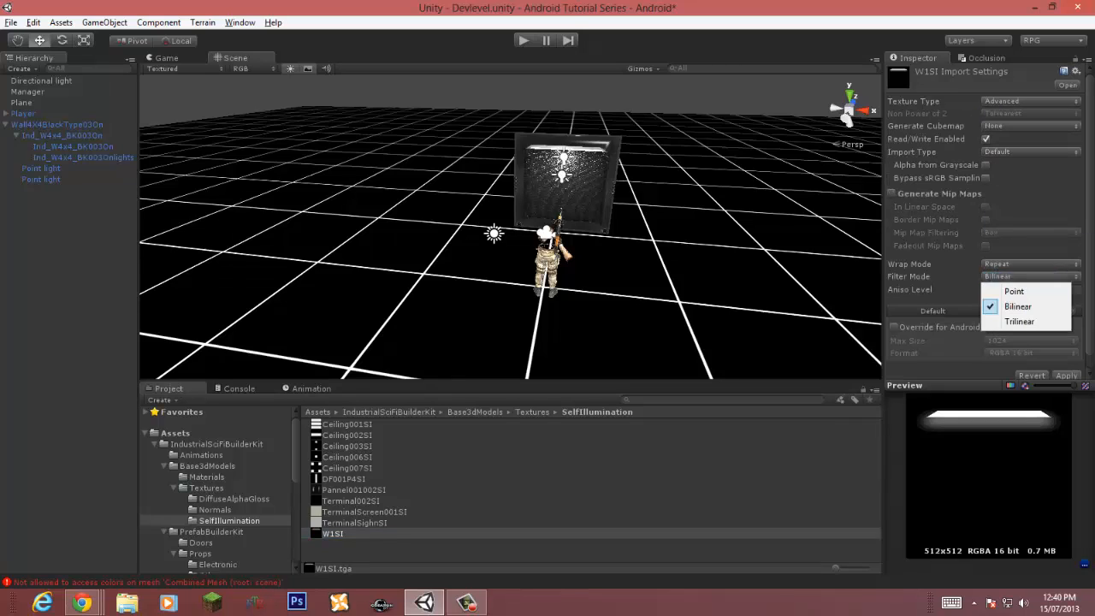
click(1019, 321)
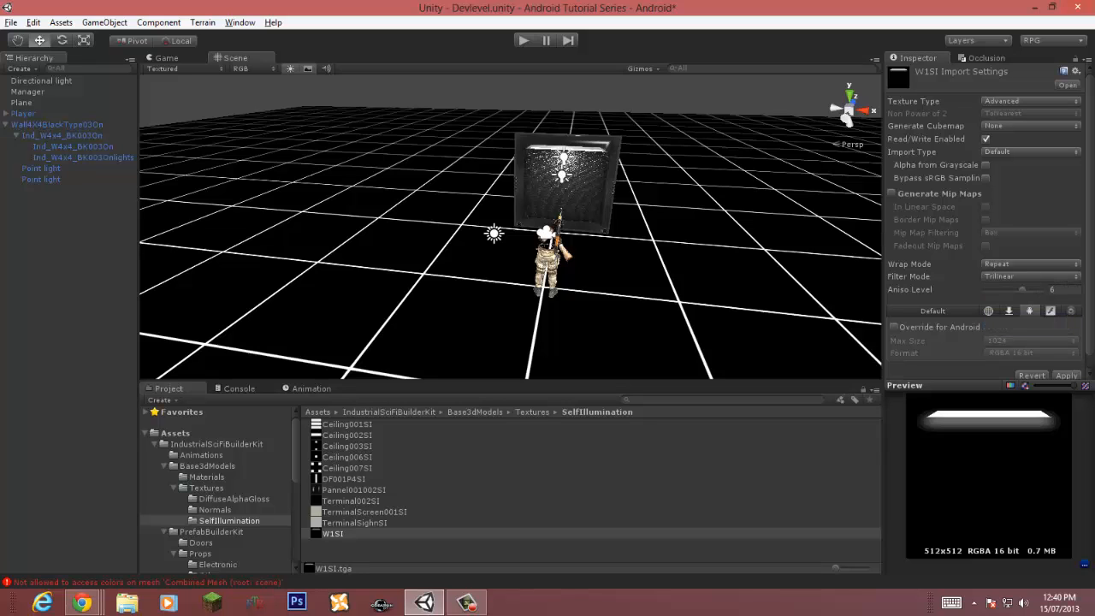
Step: Override W1SI for Android with RGB Compressed ETC 4 bits format and Best compression quality, and apply
click(895, 327)
click(1030, 353)
click(984, 401)
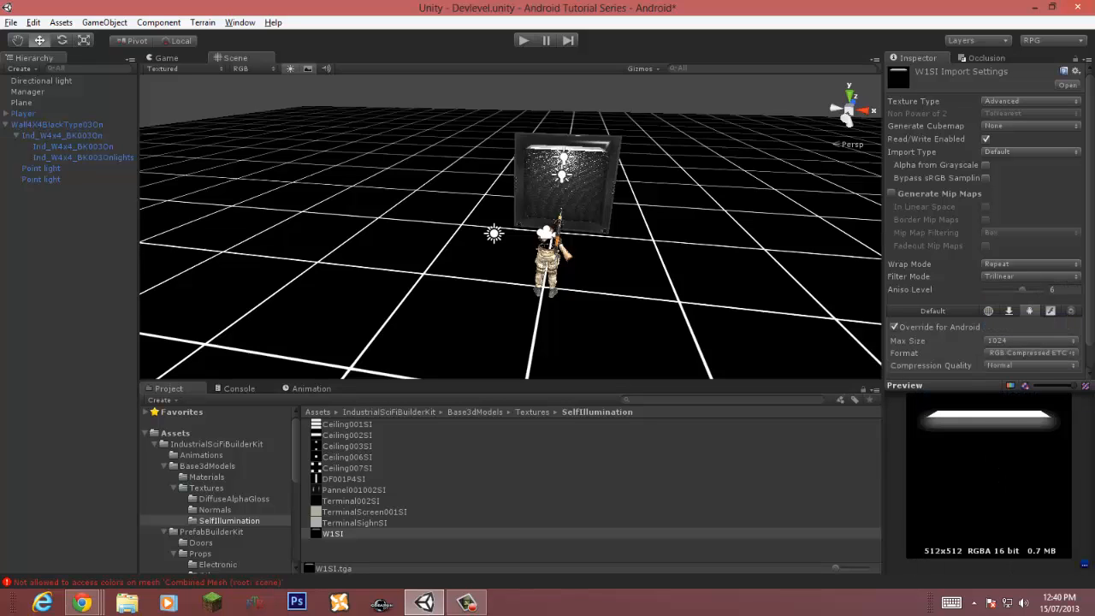
click(1030, 365)
click(1015, 408)
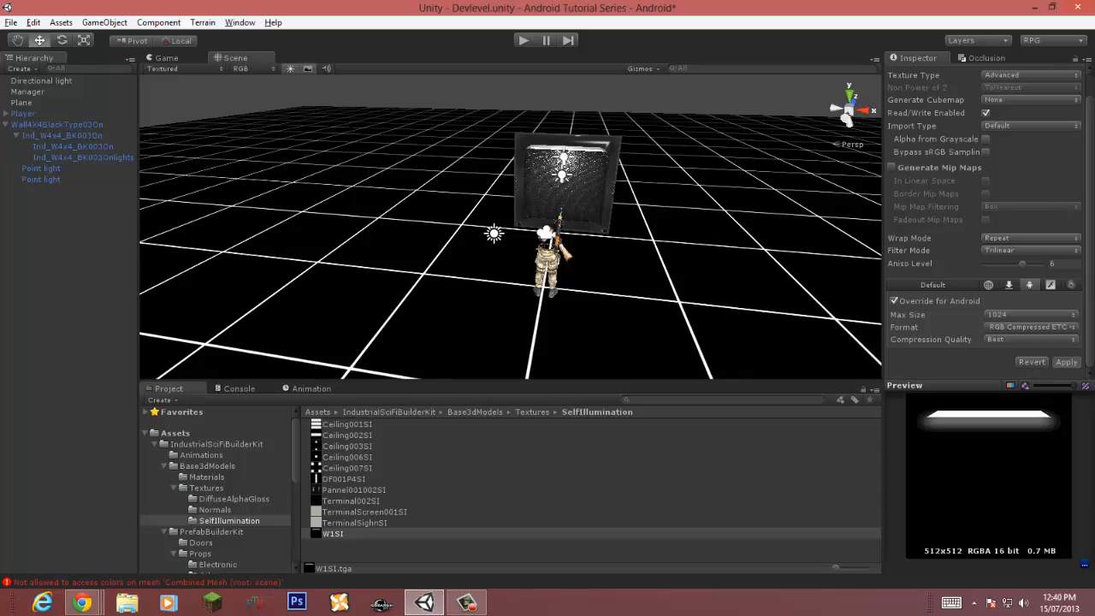
click(1066, 362)
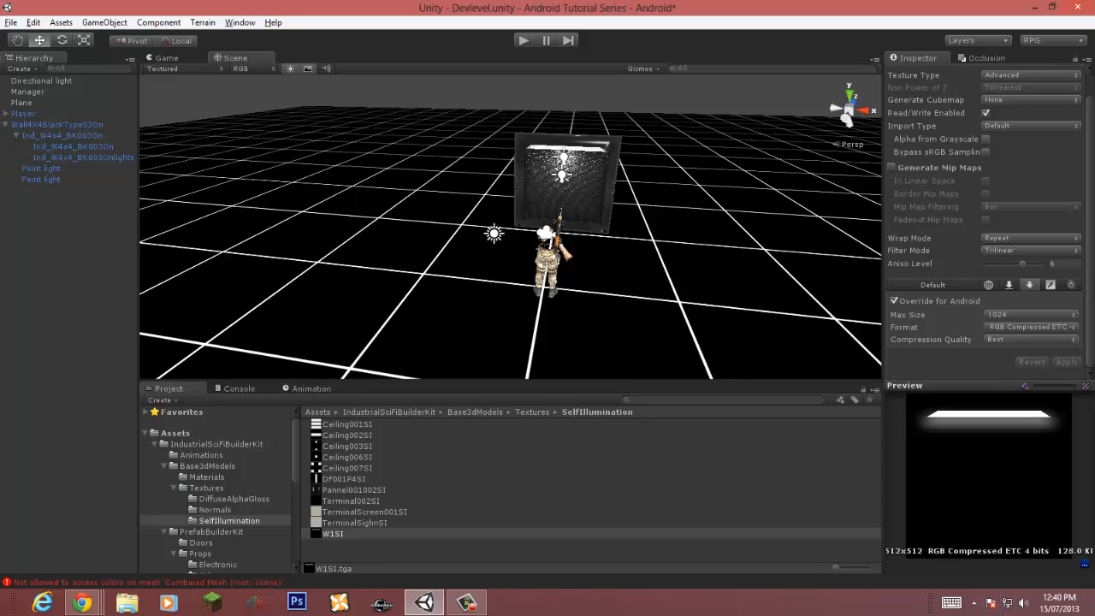
Step: Play the scene again and review the errors listed in the console
right_drag(547, 239, 569, 205)
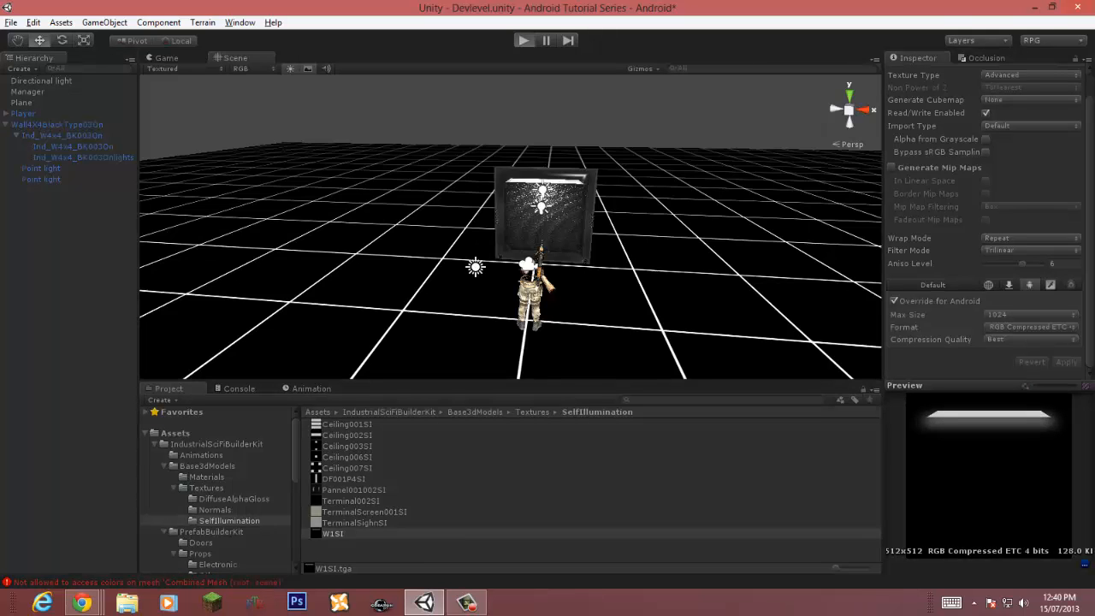
key(ctrl+p)
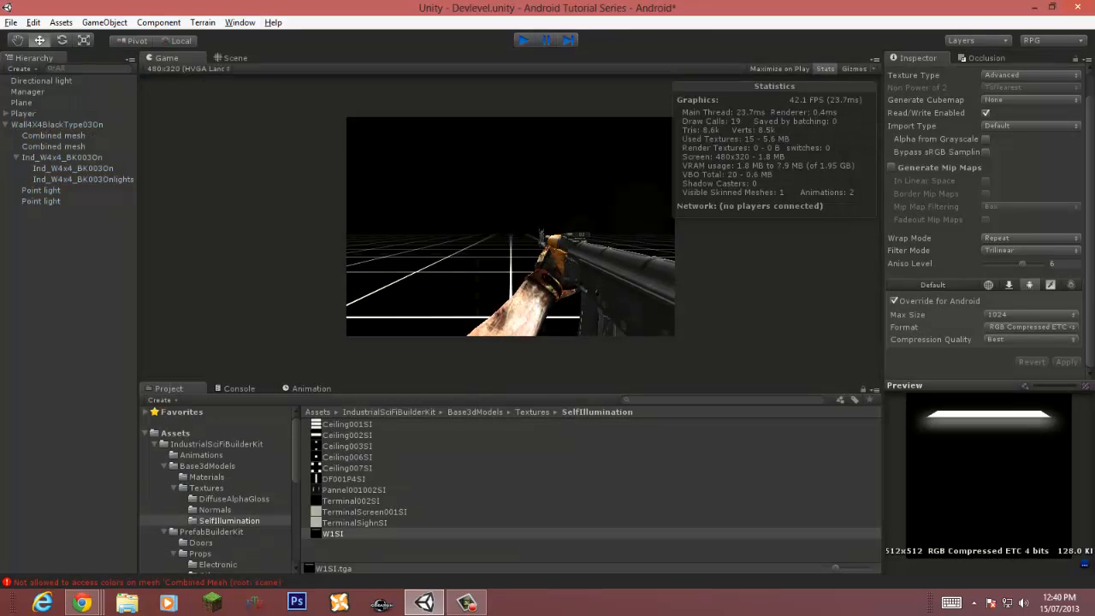
key(ctrl+p)
click(150, 582)
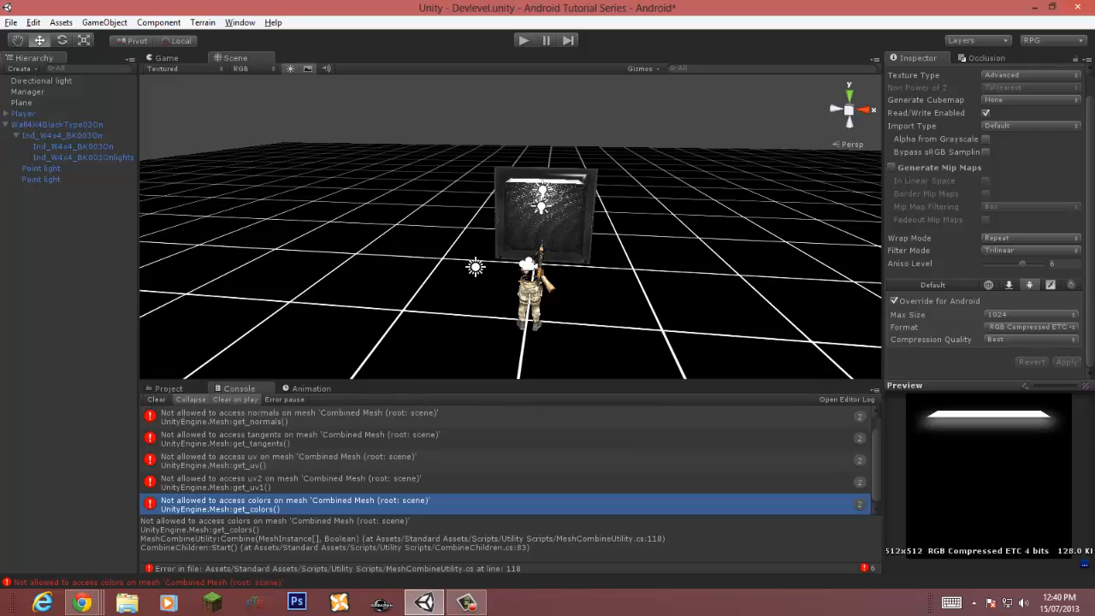
scroll(508, 461, up, 1)
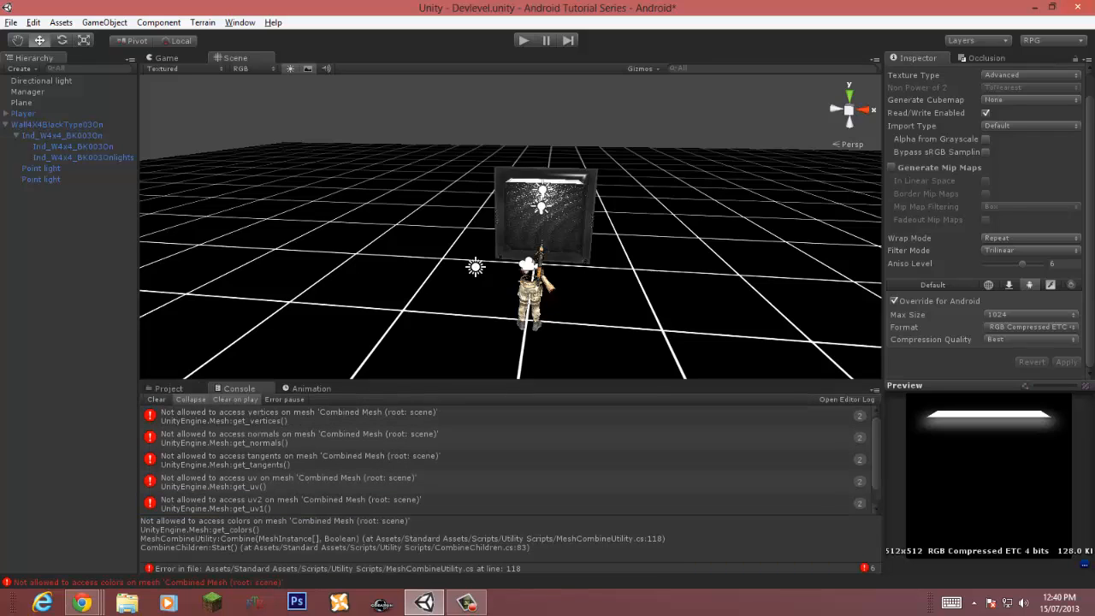
Step: Remove the Combine Children component from the Wall4X4BlackType03On object
click(62, 135)
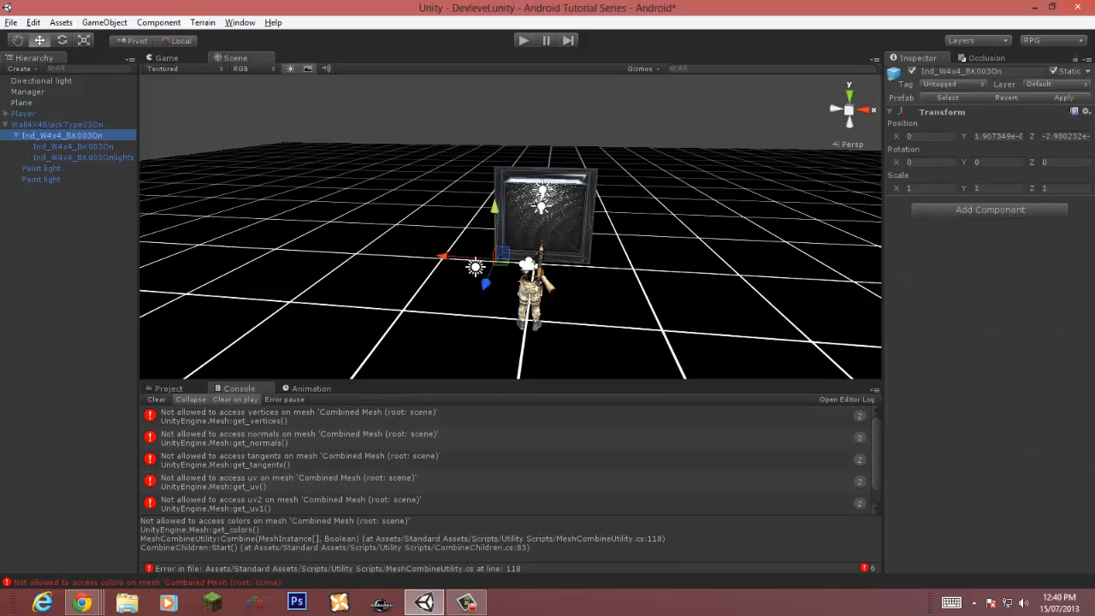
click(58, 125)
click(1086, 202)
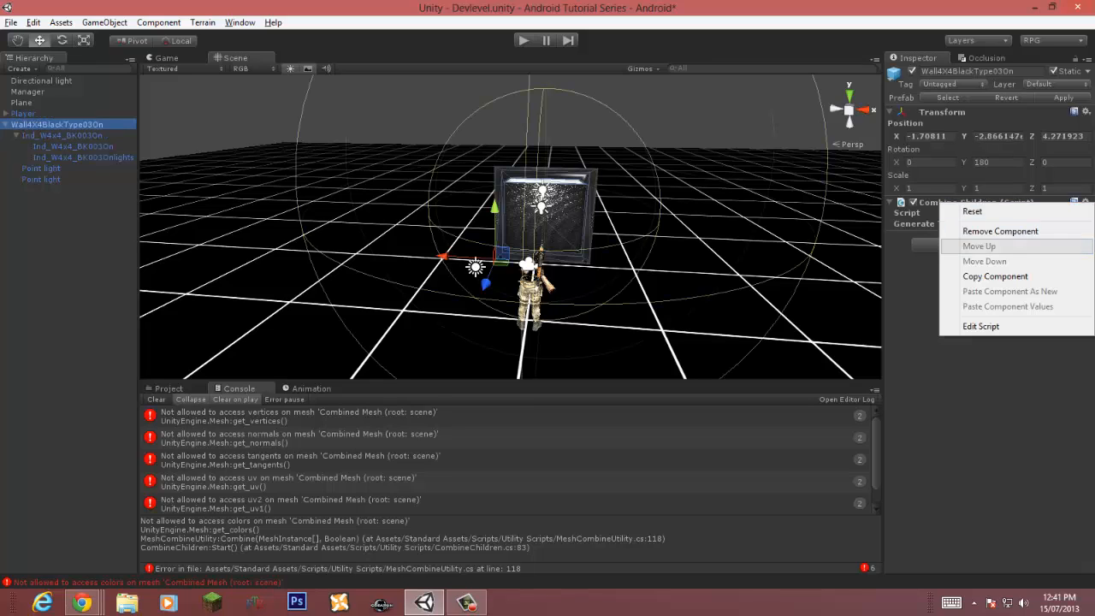
click(1001, 230)
Step: Add a Combine Children mesh component to the Ind_W4x4_BK003On object
click(62, 136)
click(159, 22)
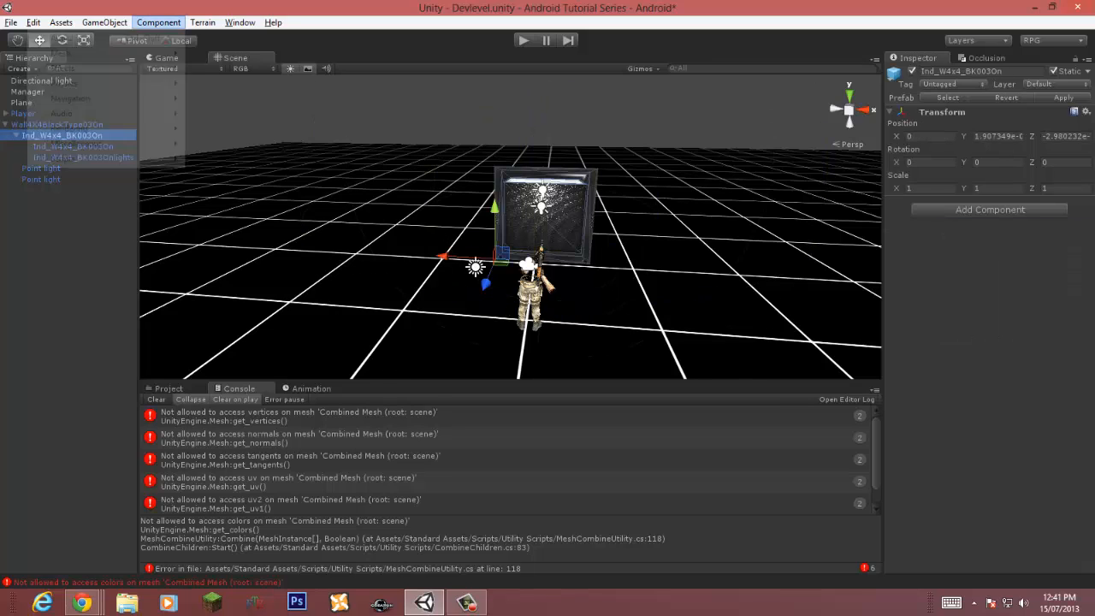
mouse_move(107, 53)
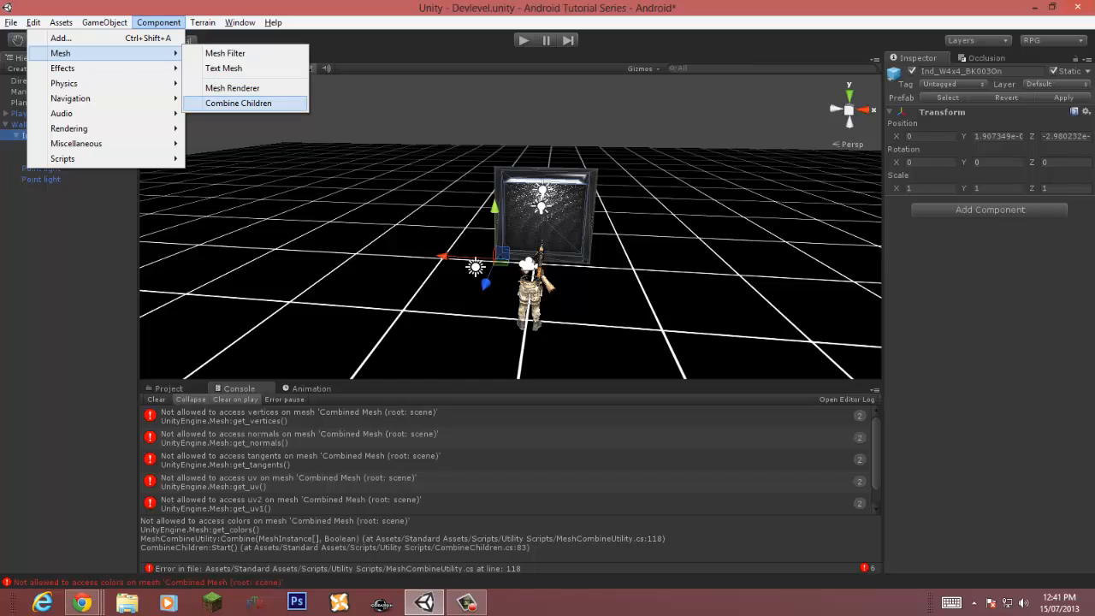
click(238, 102)
Step: Play and stop the scene, then scroll through the errors listed in the console
click(524, 40)
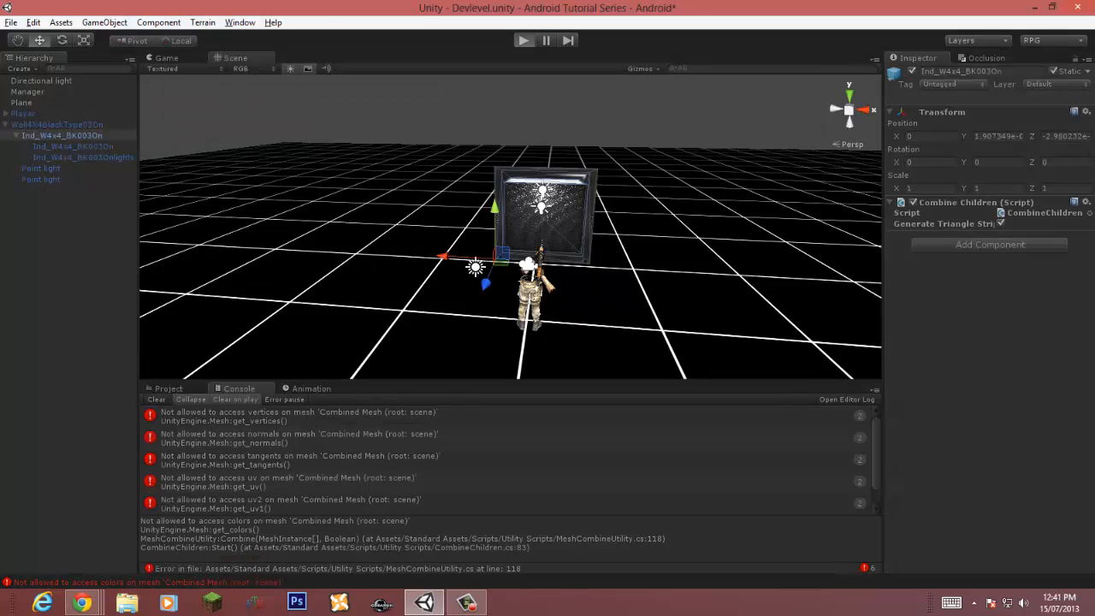
click(524, 40)
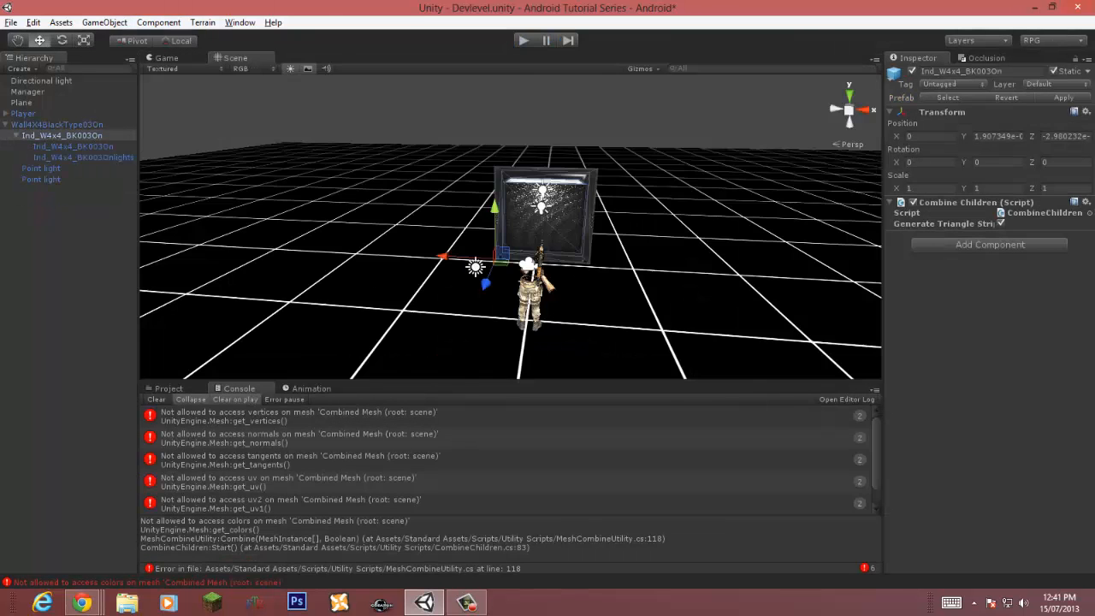
scroll(510, 460, down, 1)
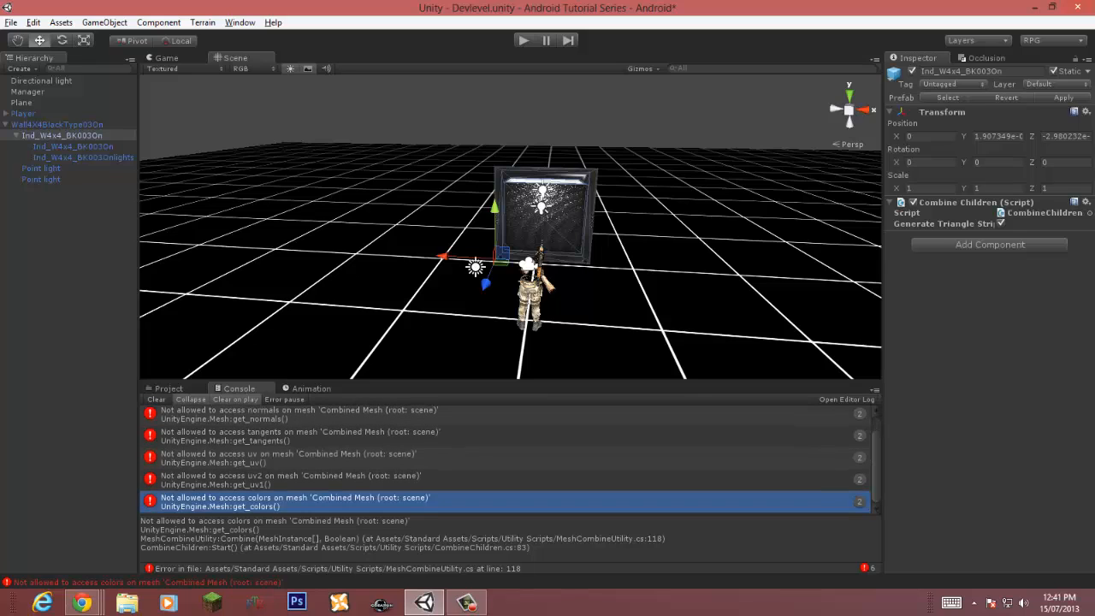
Step: Set the shader of the Ind_W4x4_BK003On mesh's material to Mobile/Bumped Specular
click(73, 146)
scroll(984, 317, down, 3)
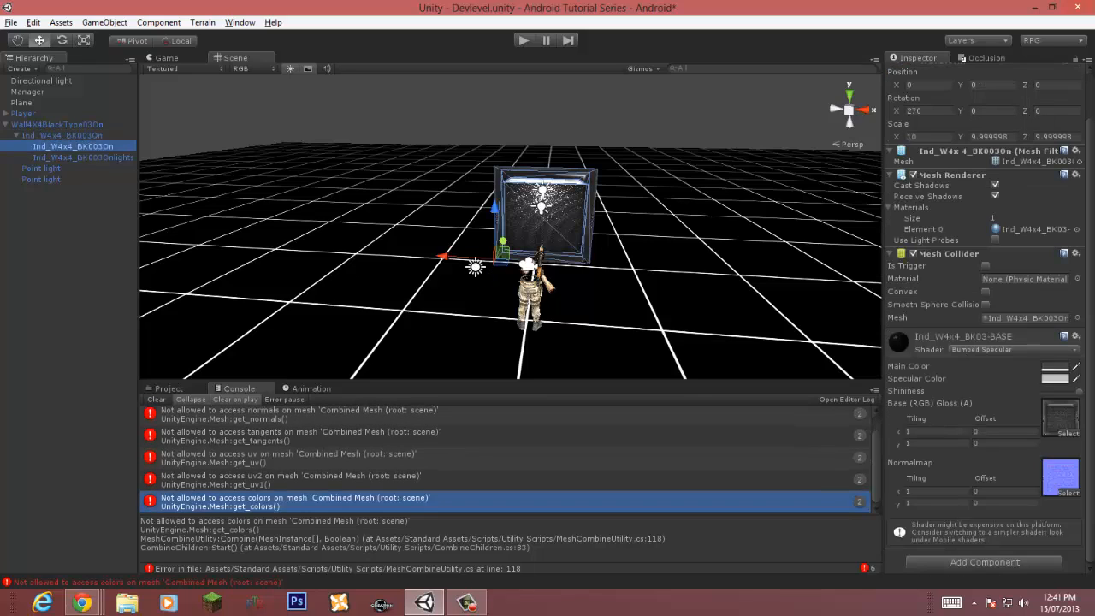
click(1012, 349)
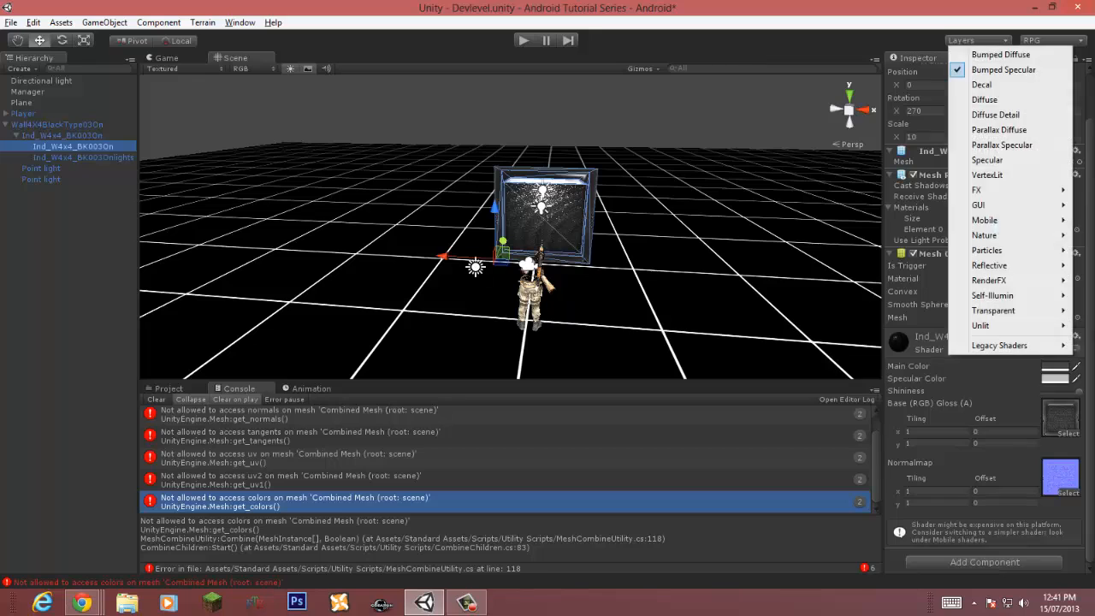
mouse_move(984, 220)
click(806, 250)
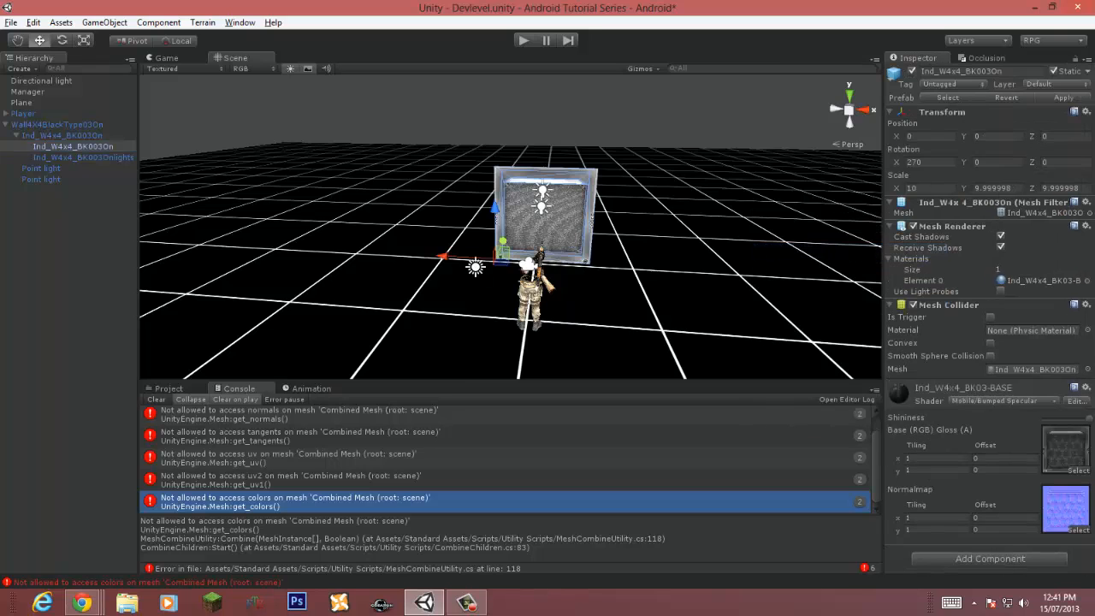
Step: Fly the scene view in to examine the wall panel close up
key(w)
right_drag(510, 257, 548, 217)
key(s)
key(w)
key(s)
click(581, 106)
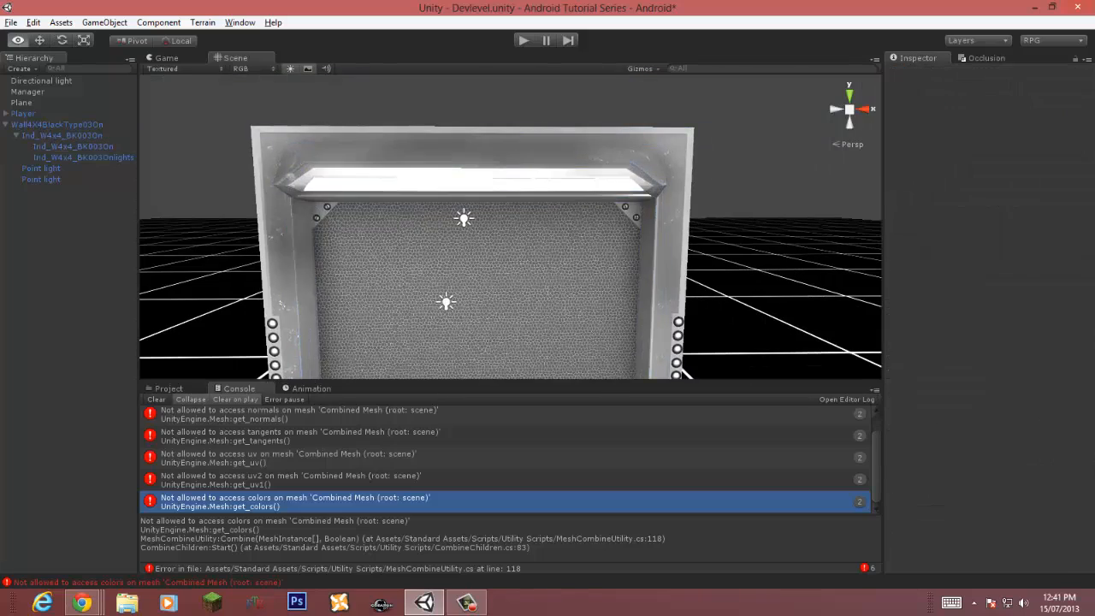
key(s)
right_drag(582, 107, 576, 123)
key(w)
Step: Try a Self-Illumin/Bumped Diffuse shader on the Ind_W4x4_BK003Onlights mesh's material
click(83, 157)
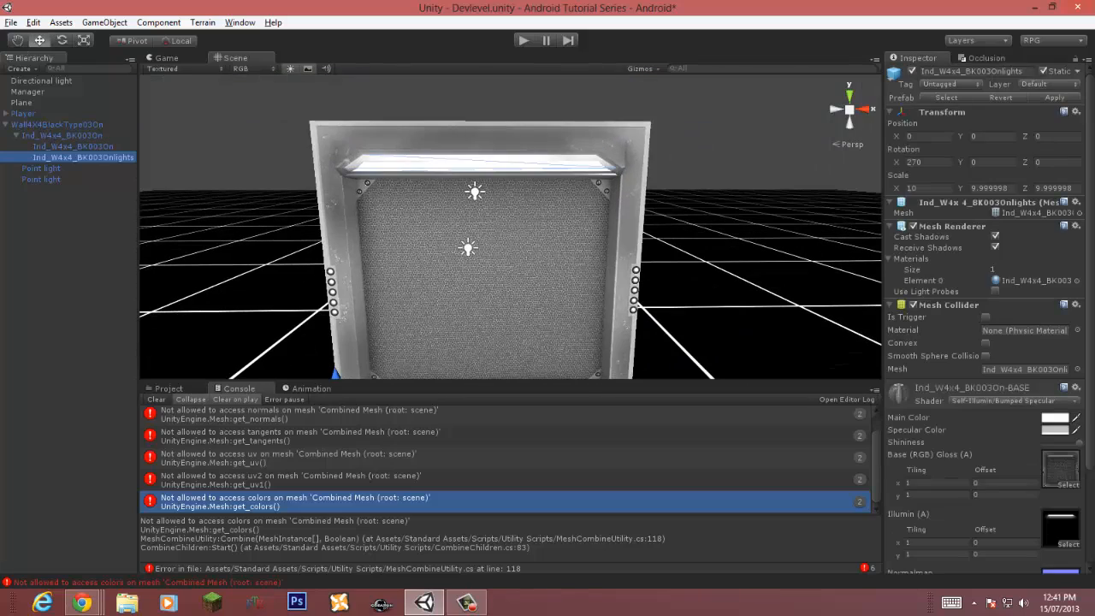
click(1014, 401)
drag(1089, 394, 1089, 487)
click(1013, 276)
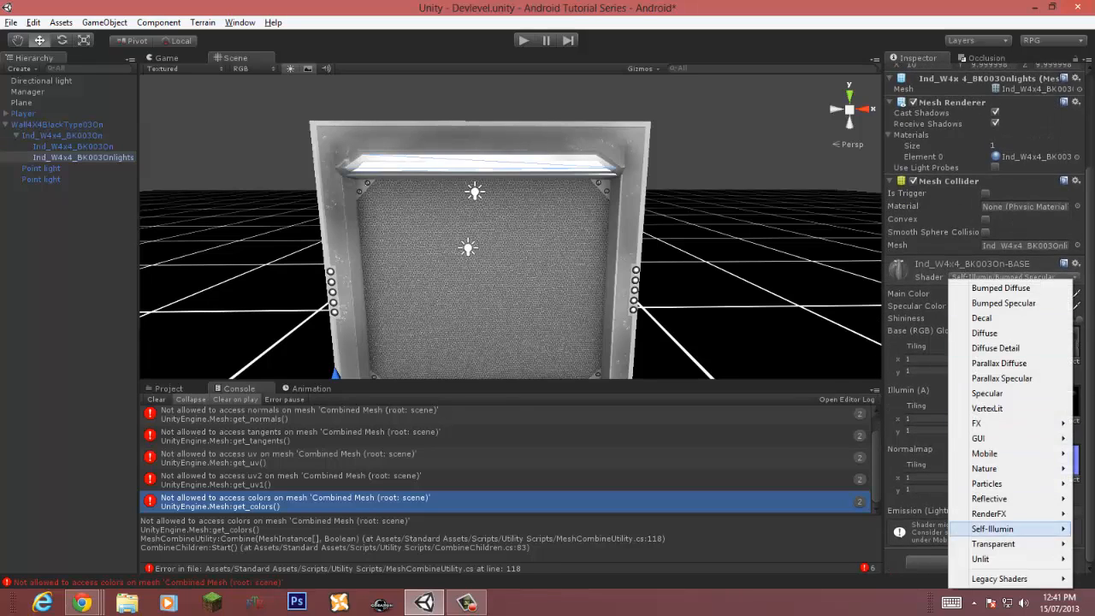
mouse_move(992, 529)
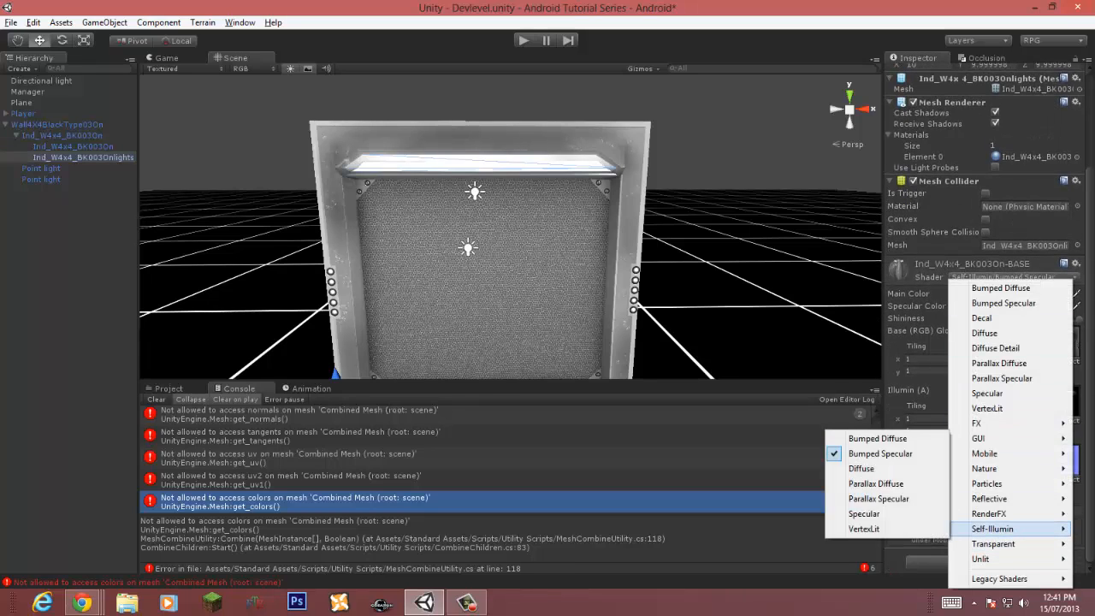
click(878, 438)
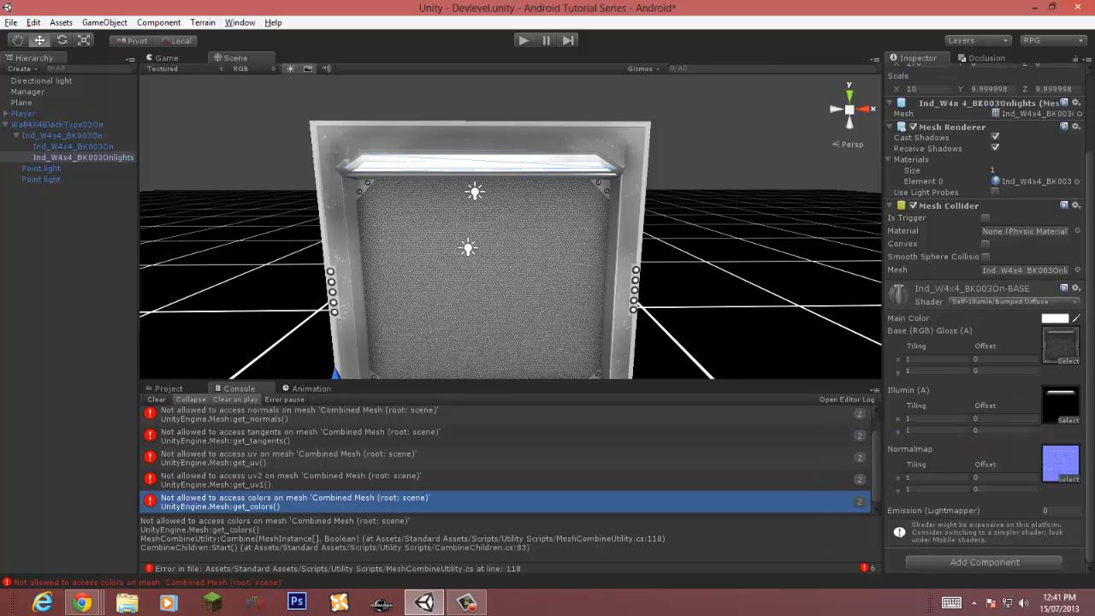
Step: Switch the Ind_W4x4_BK003Onlights material's shader to Mobile/Bumped Specular
click(1014, 301)
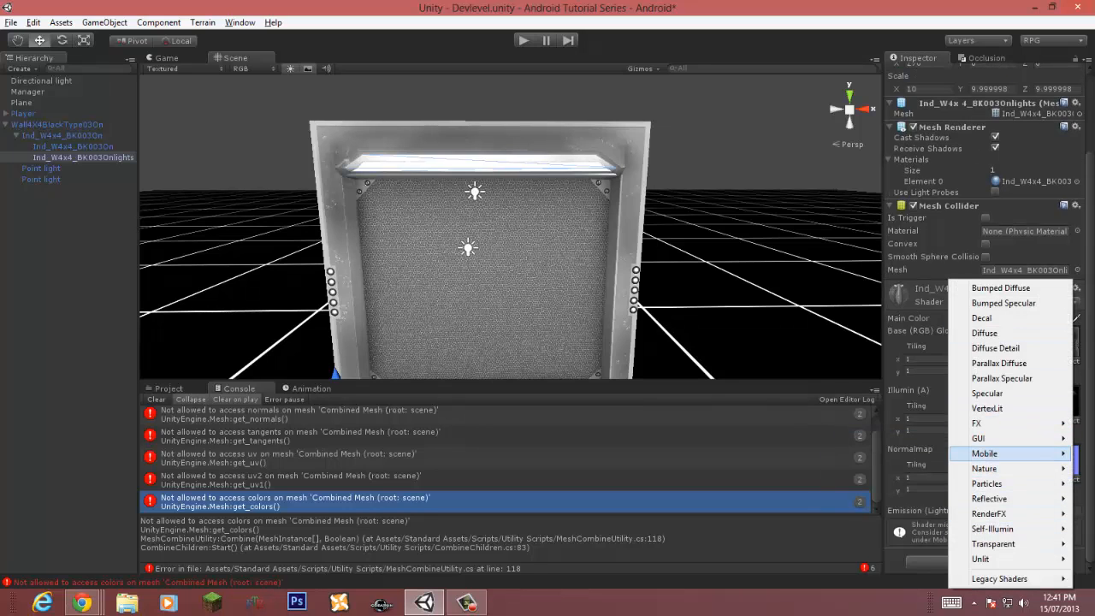
mouse_move(984, 453)
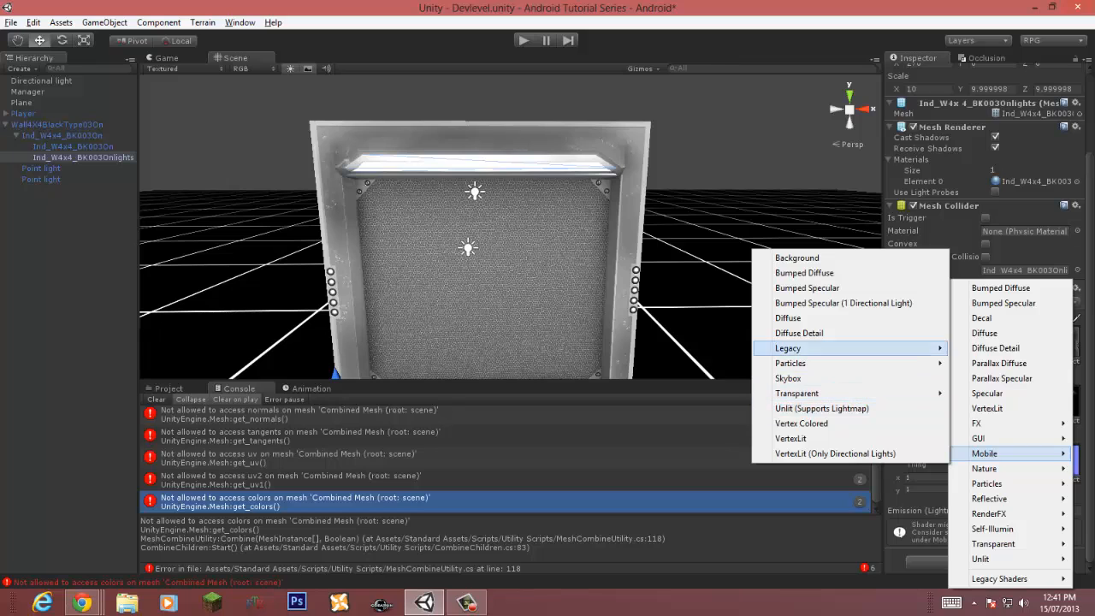
click(807, 287)
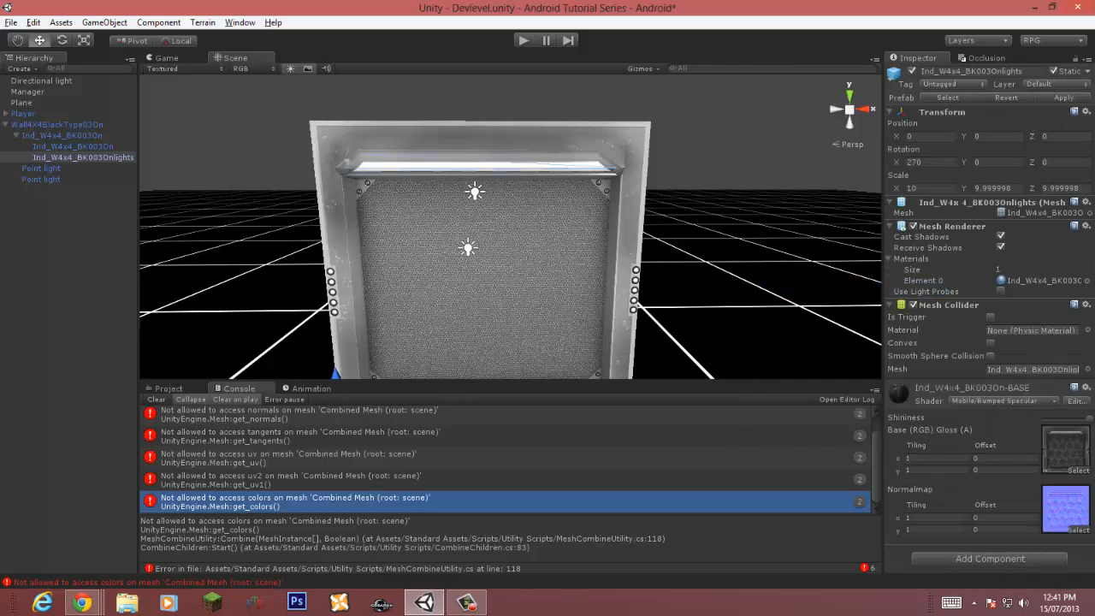
Step: Set the Ind_W4x4_BK003On material's shader to Mobile/Bumped Specular (1 Directional Light)
click(73, 146)
click(1005, 401)
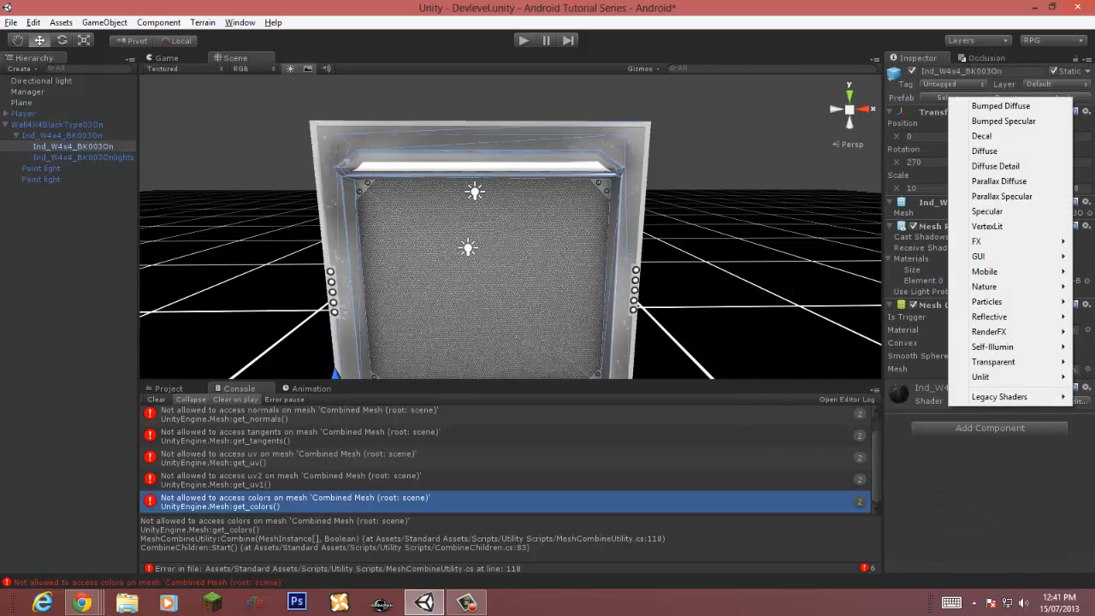
click(927, 389)
click(1002, 401)
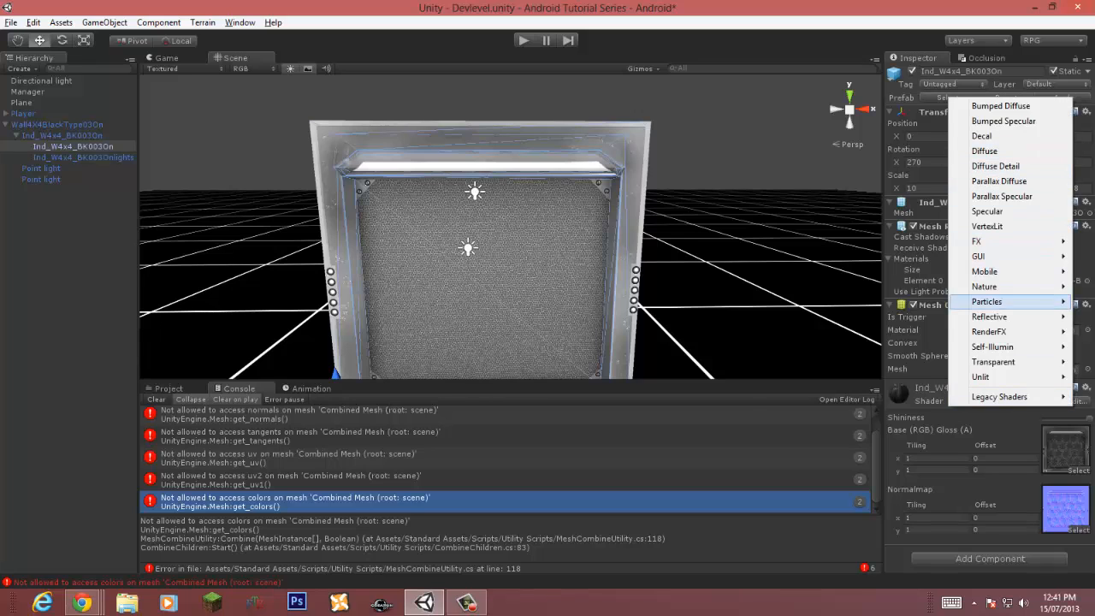
mouse_move(984, 271)
click(842, 317)
Step: Save the scene
scroll(598, 274, down, 3)
right_drag(599, 274, 470, 312)
click(603, 205)
key(w)
key(s)
key(d)
key(s)
key(s)
key(w)
key(a)
key(s)
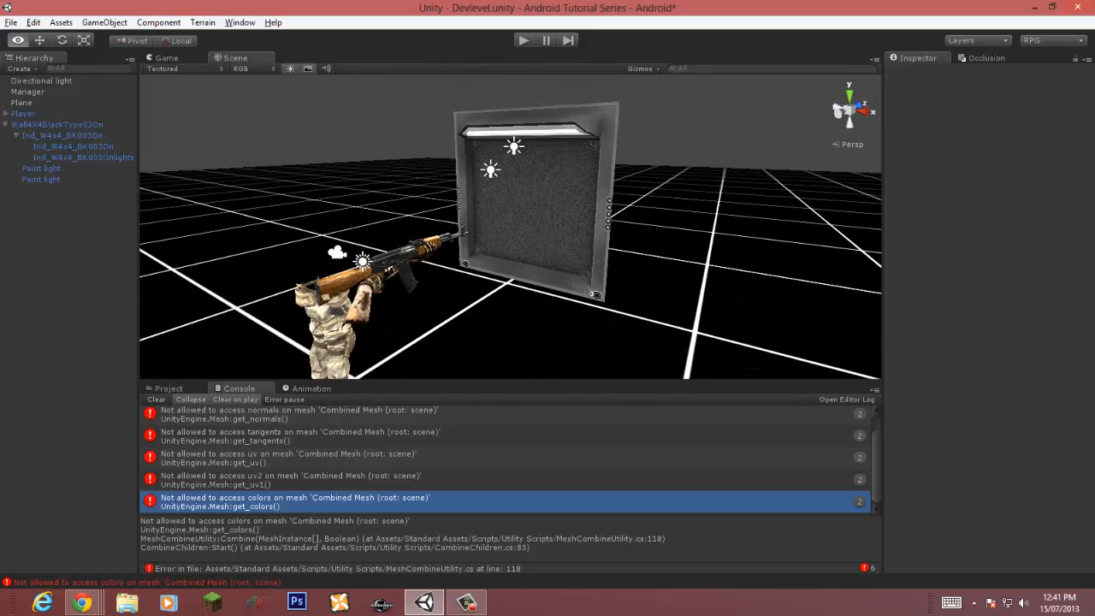
key(ctrl+s)
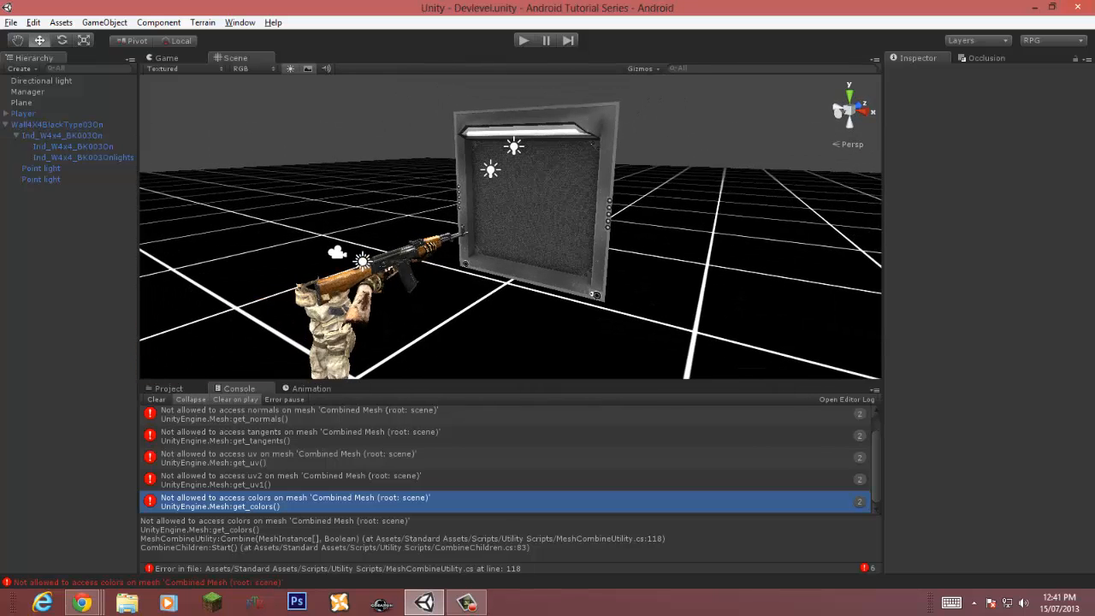
Step: Play-test the scene repeatedly, clearing the console between runs
key(ctrl+p)
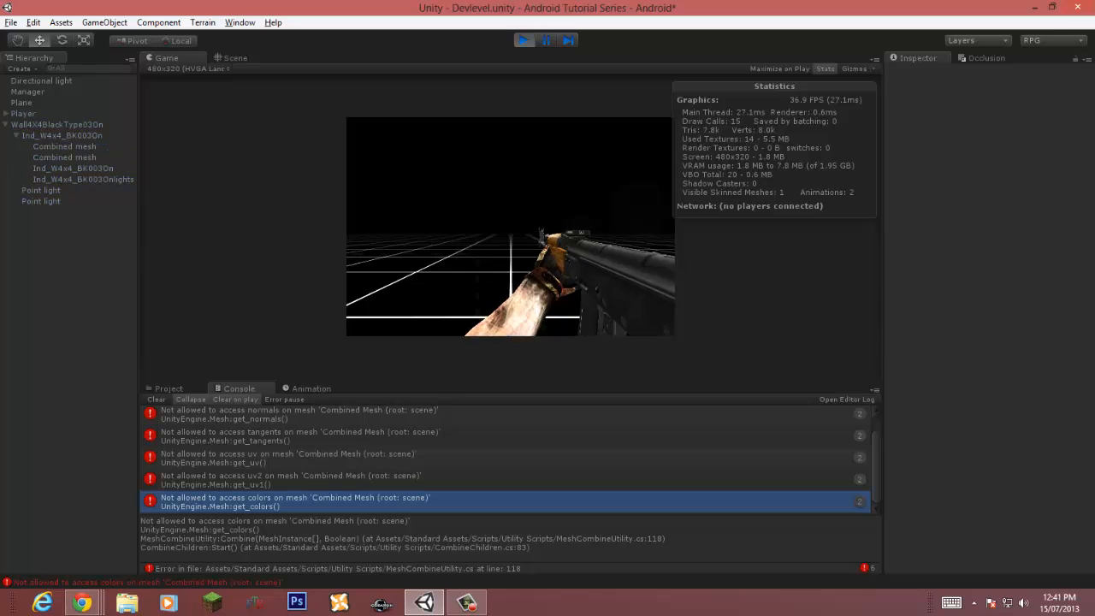
key(ctrl+p)
click(156, 399)
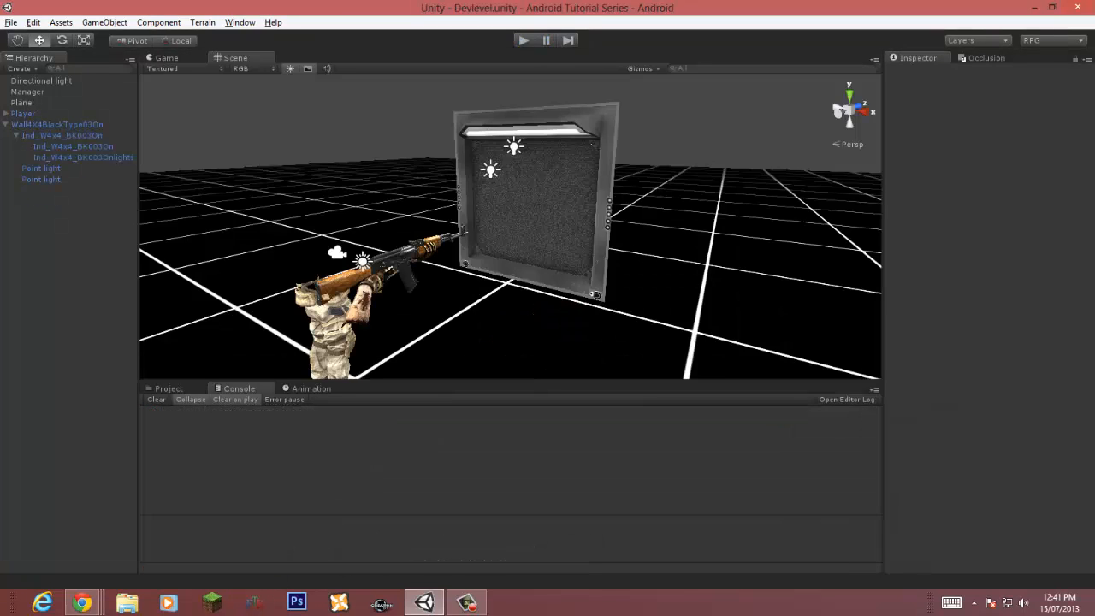
key(ctrl+p)
key(ctrl+p)
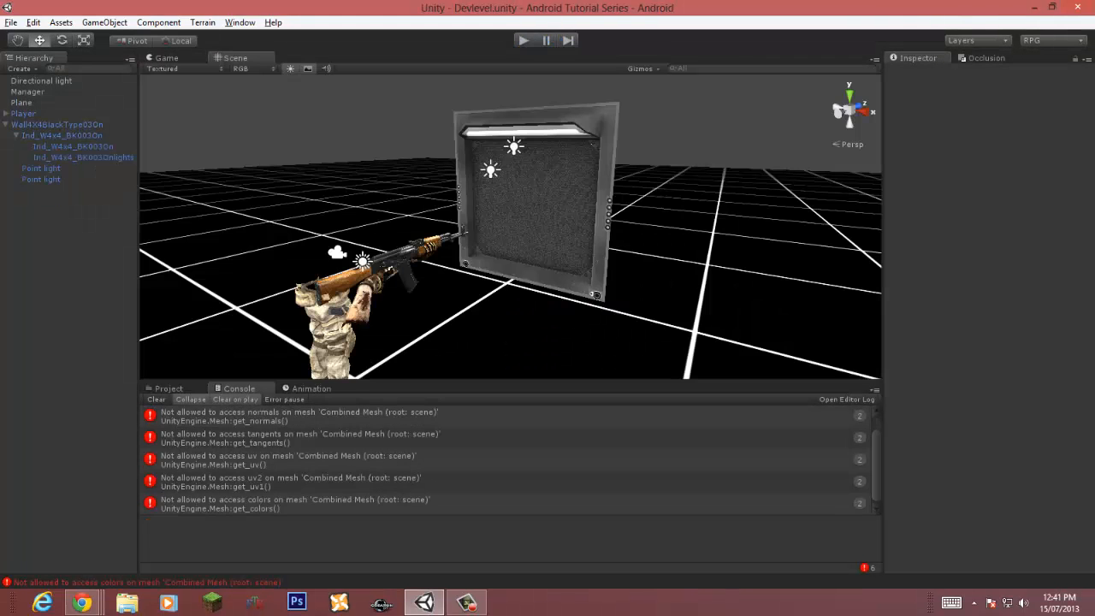
click(156, 399)
key(ctrl+p)
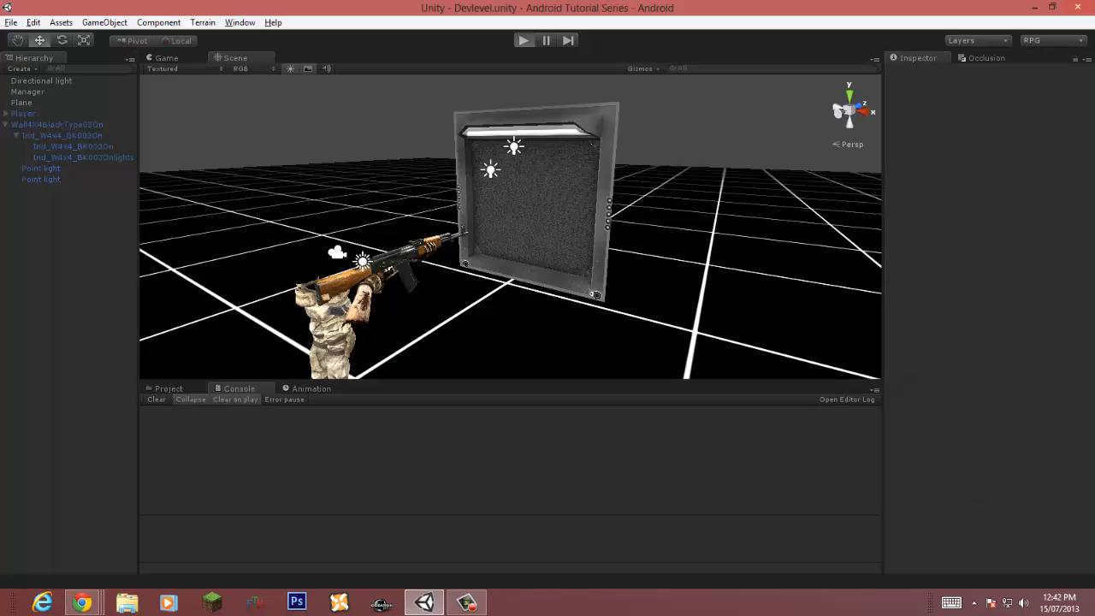
Step: Inspect the combined meshes and wall objects created during play in the hierarchy and scene view, then stop play
click(64, 158)
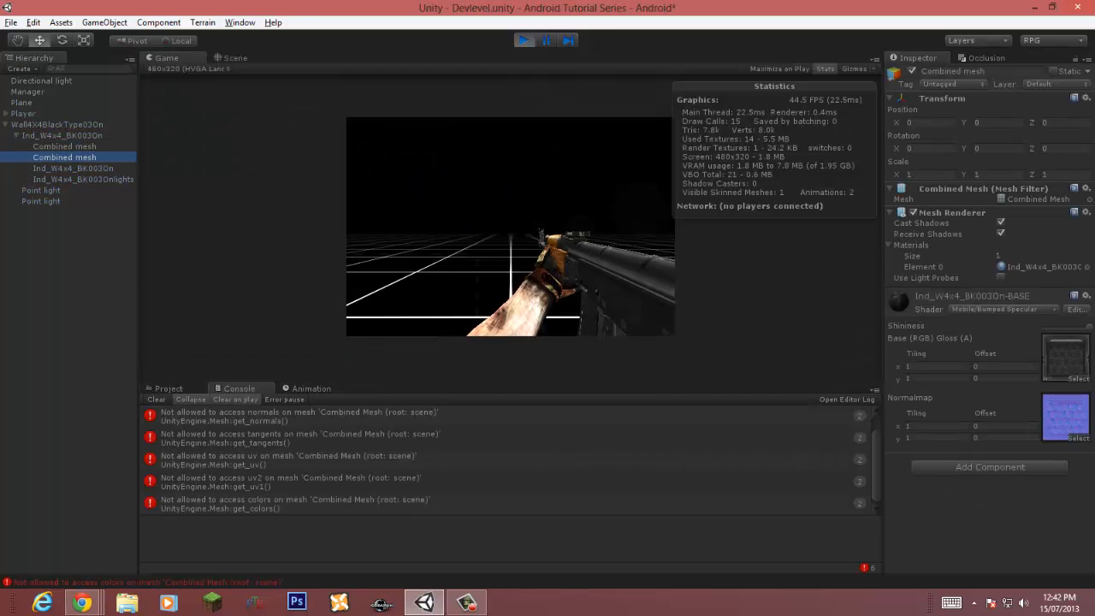
click(64, 146)
click(64, 158)
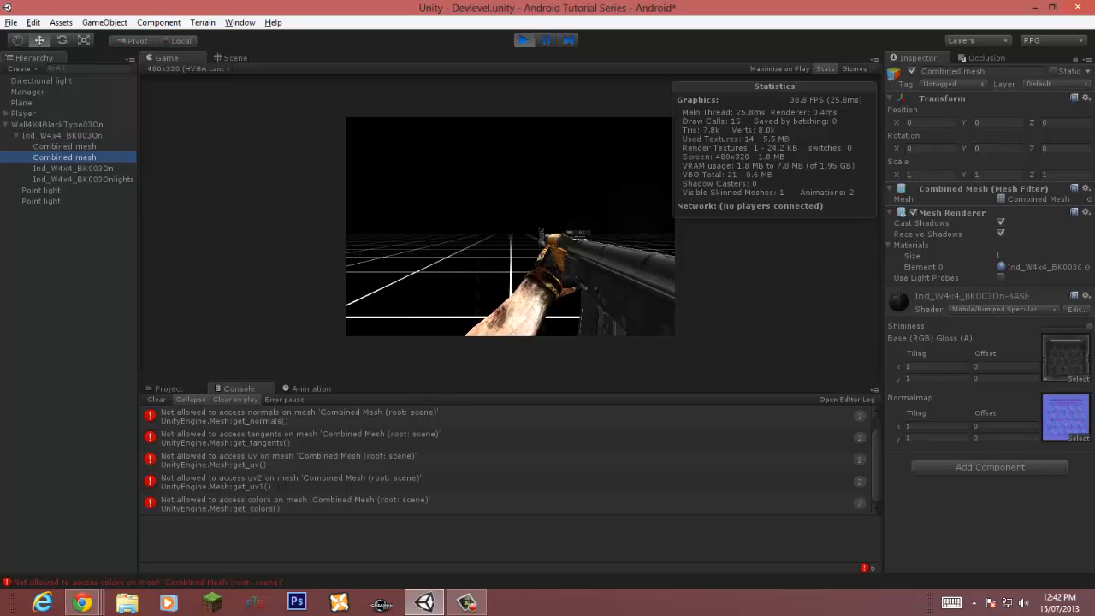
click(73, 168)
click(83, 180)
click(73, 168)
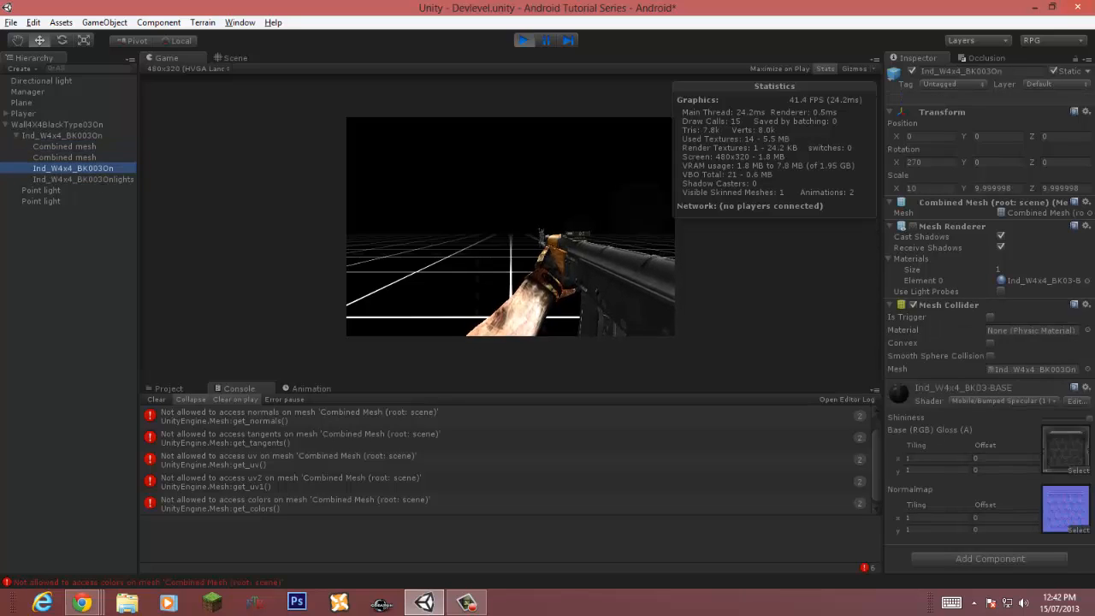
click(61, 135)
click(64, 146)
click(72, 168)
click(235, 58)
right_drag(505, 222, 539, 233)
key(s)
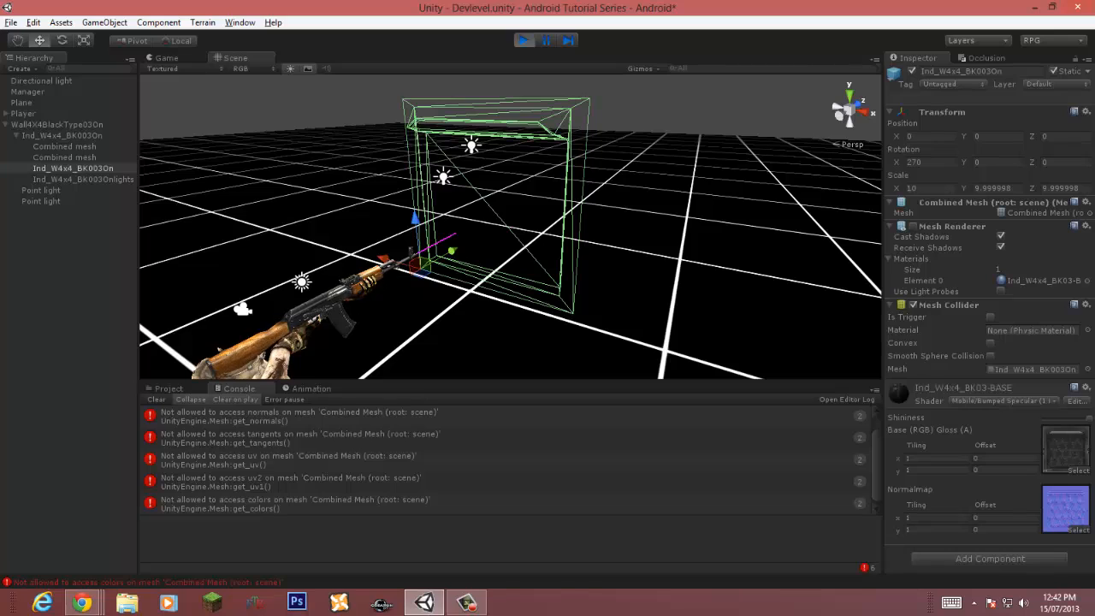
key(ctrl+p)
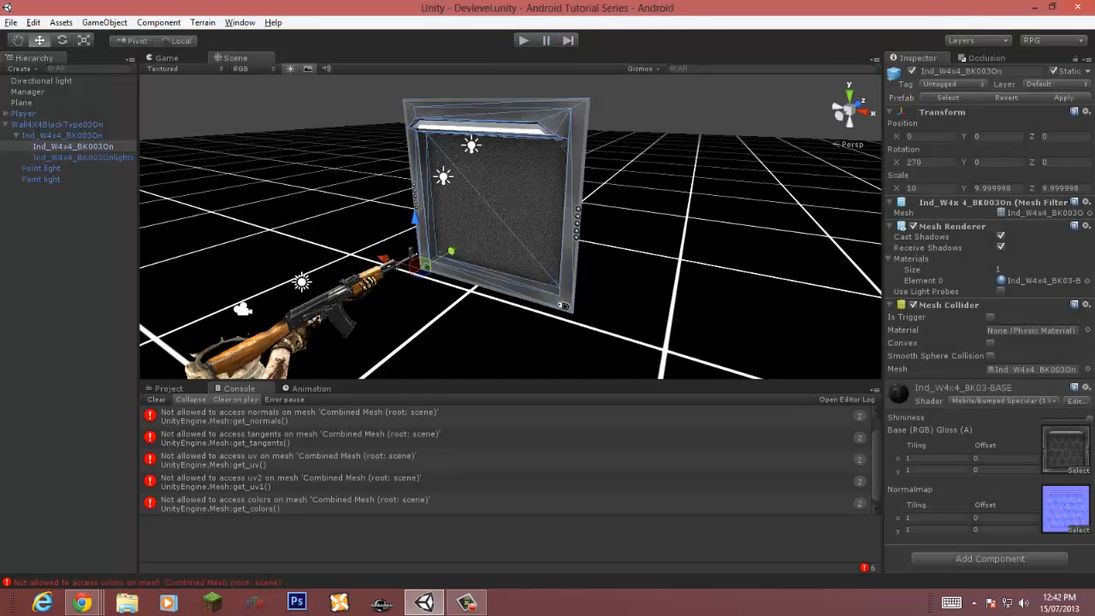
Step: Locate the Ind_W4x4_BK003On model in the project and open its Model import settings
click(1042, 213)
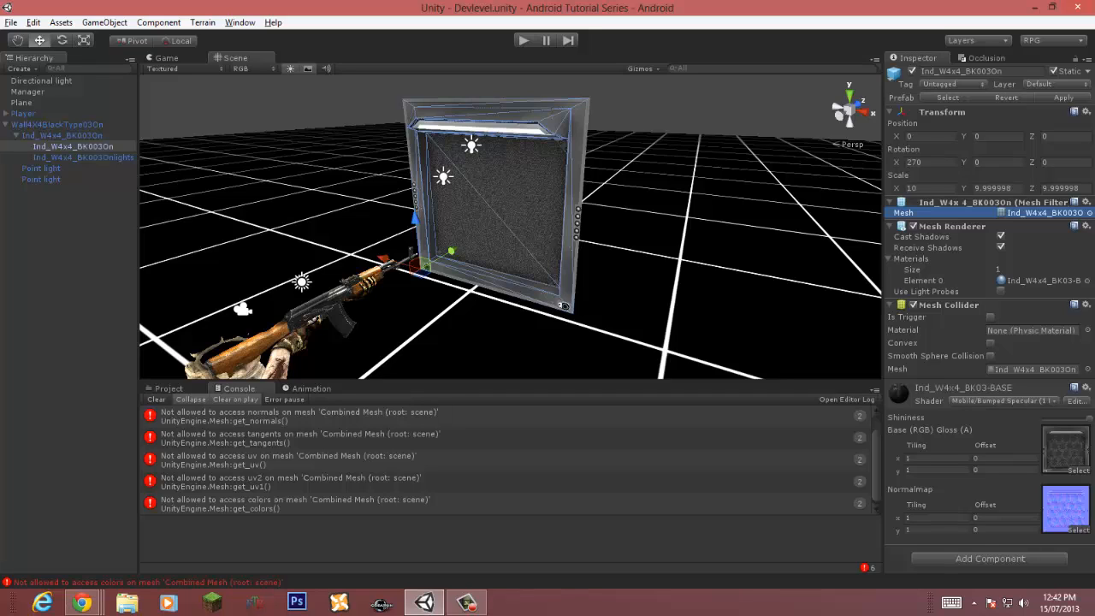
click(168, 389)
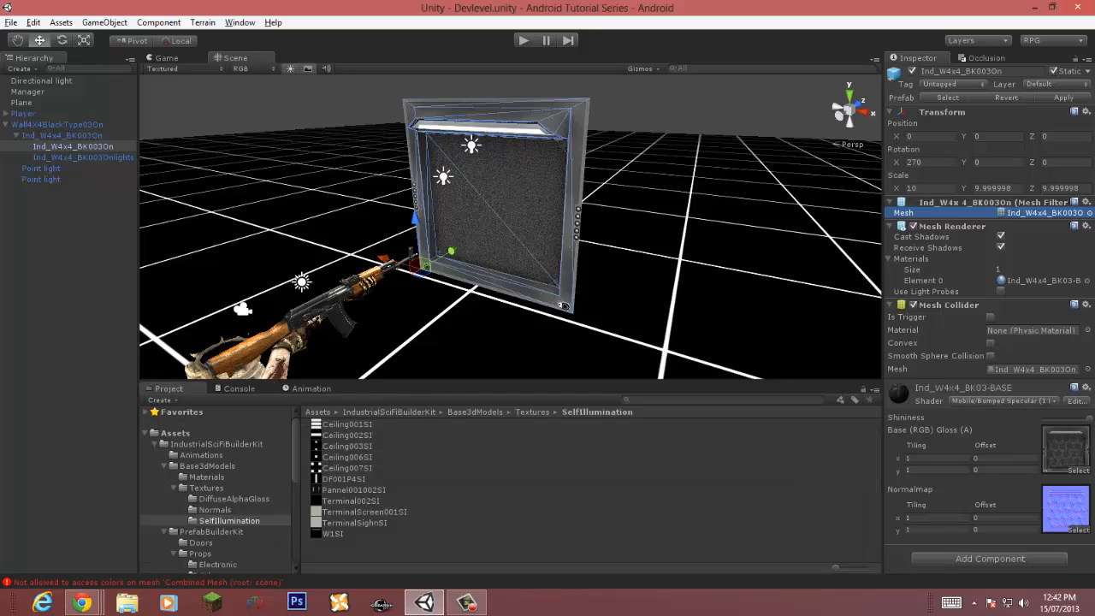
click(1042, 213)
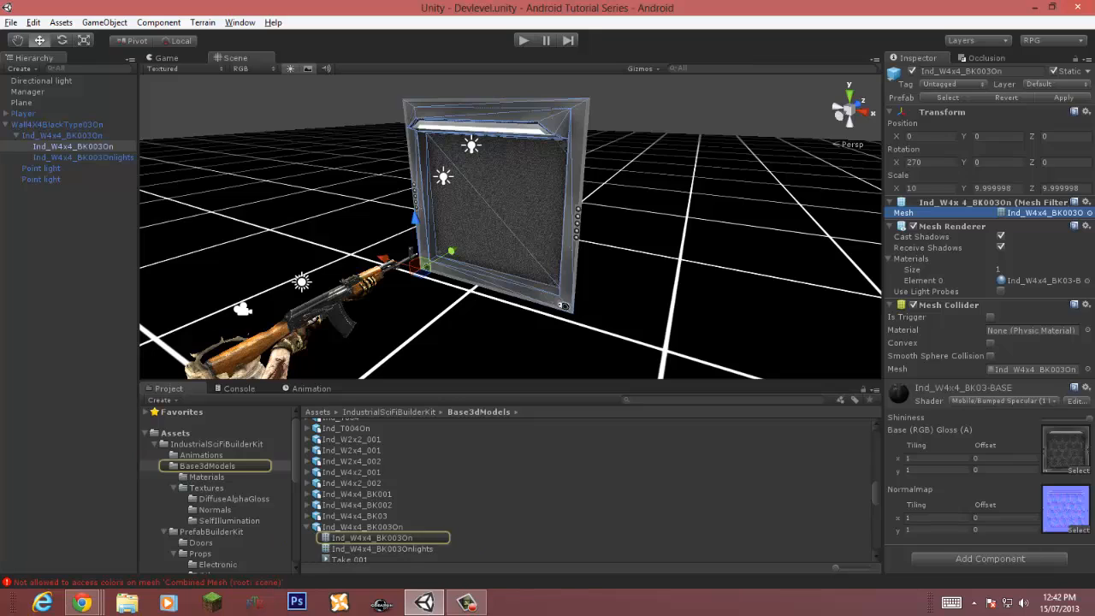
click(371, 538)
click(355, 516)
click(363, 527)
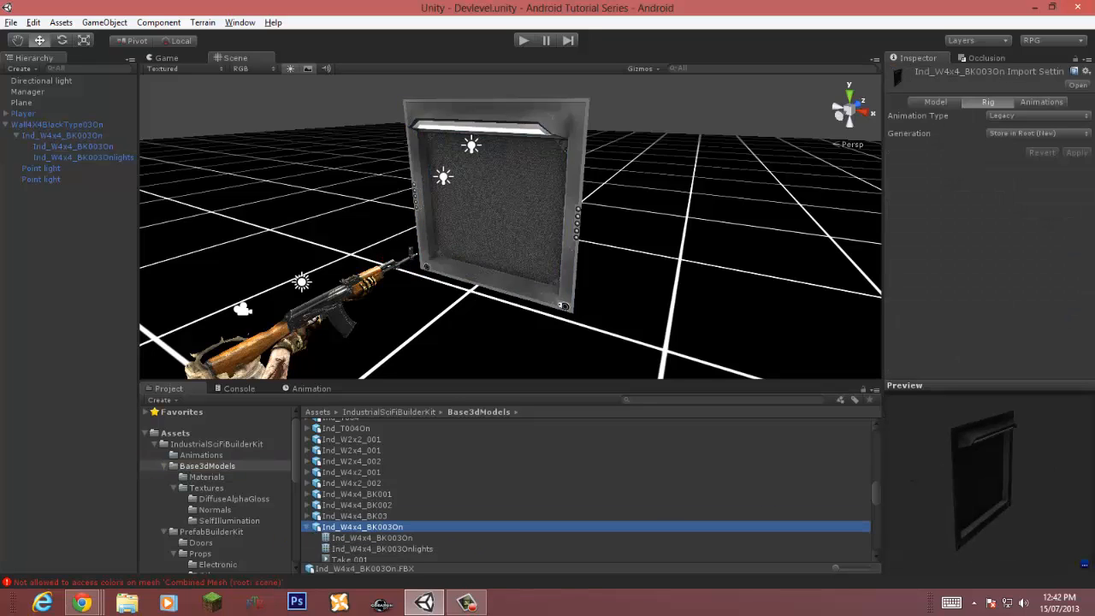
click(935, 102)
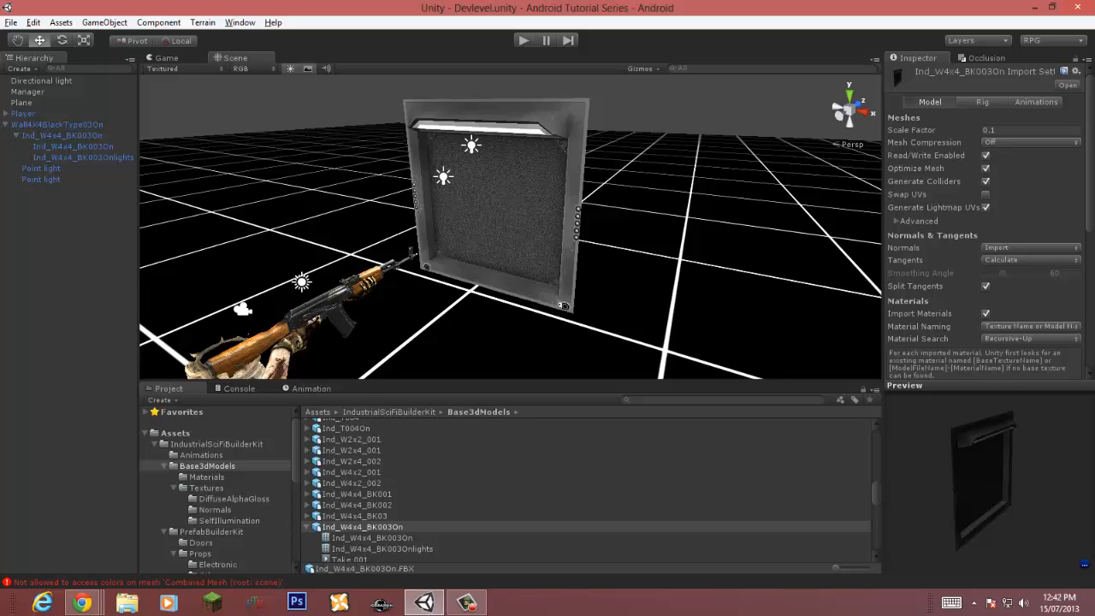
scroll(990, 221, down, 5)
scroll(990, 221, up, 5)
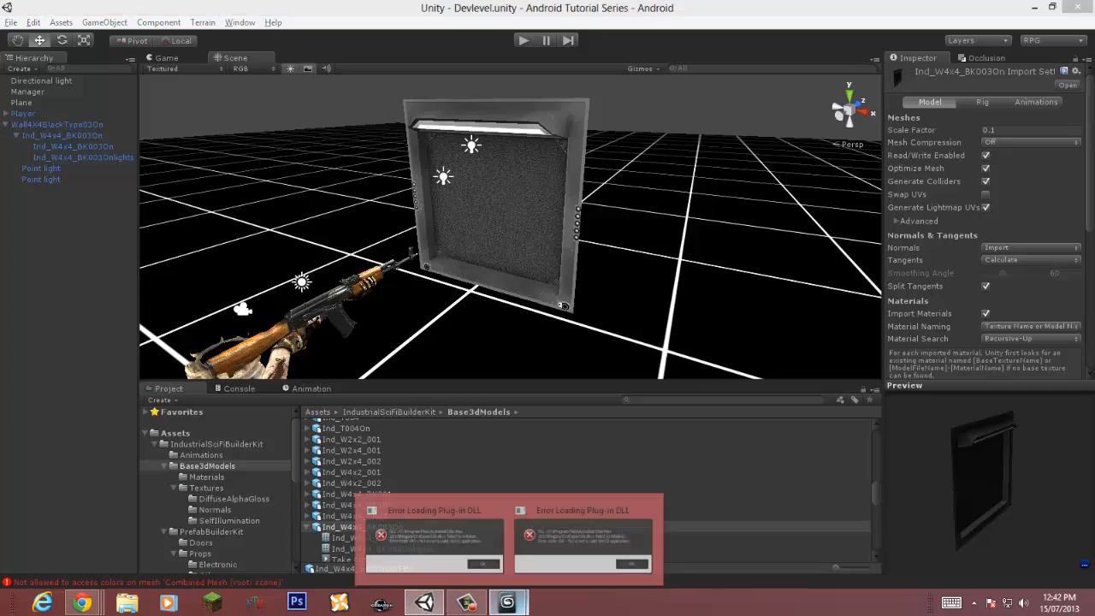
Step: Dismiss the plug-in error dialogs and end the 3ds Max processes in Task Manager
key(Return)
key(Return)
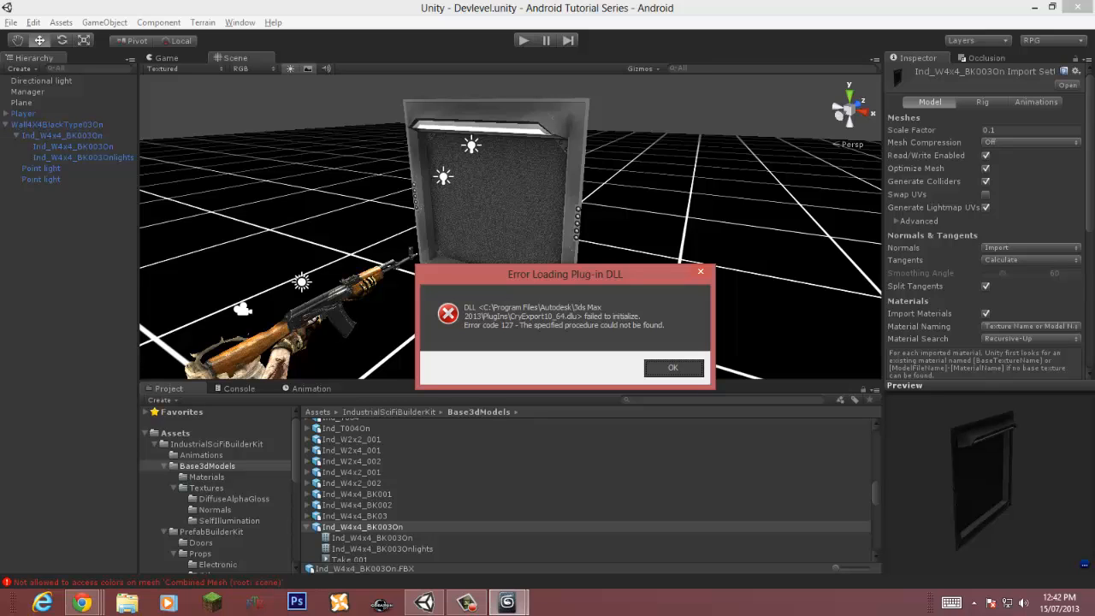
right_click(606, 602)
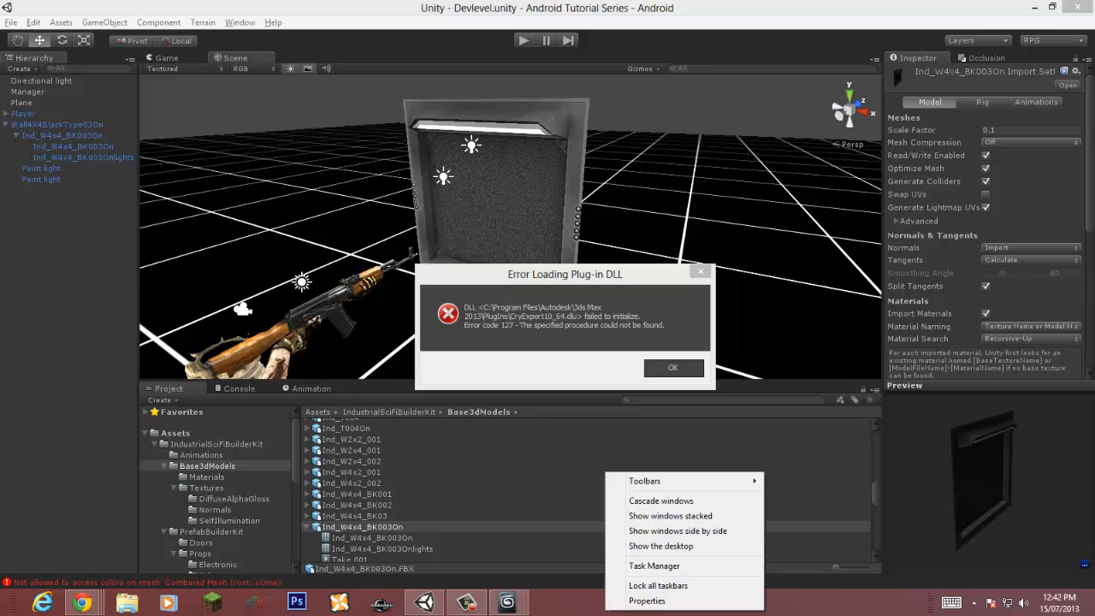
click(641, 567)
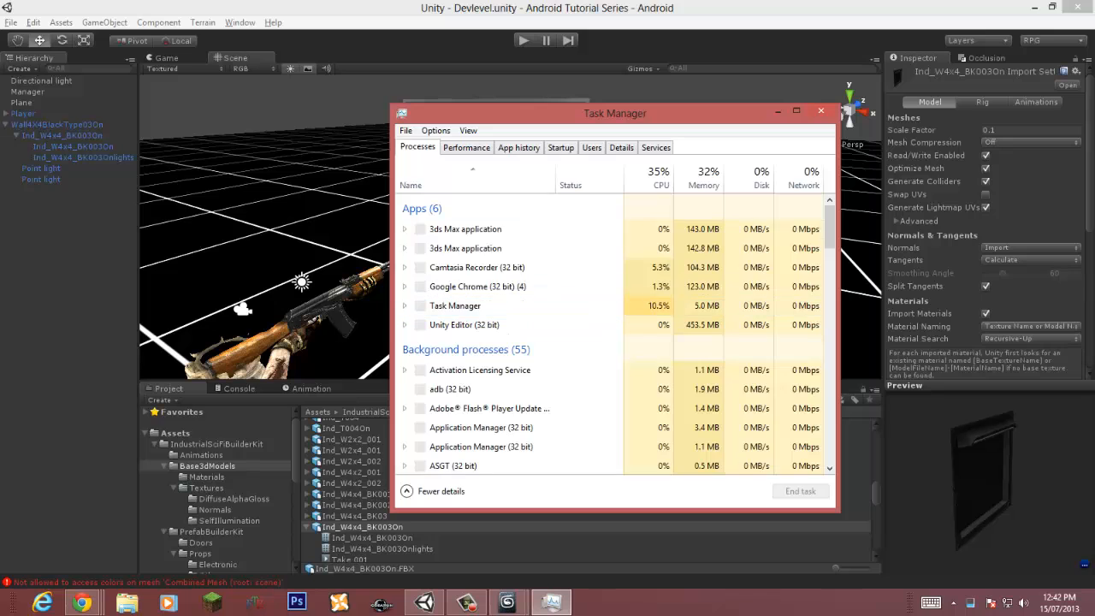
click(801, 491)
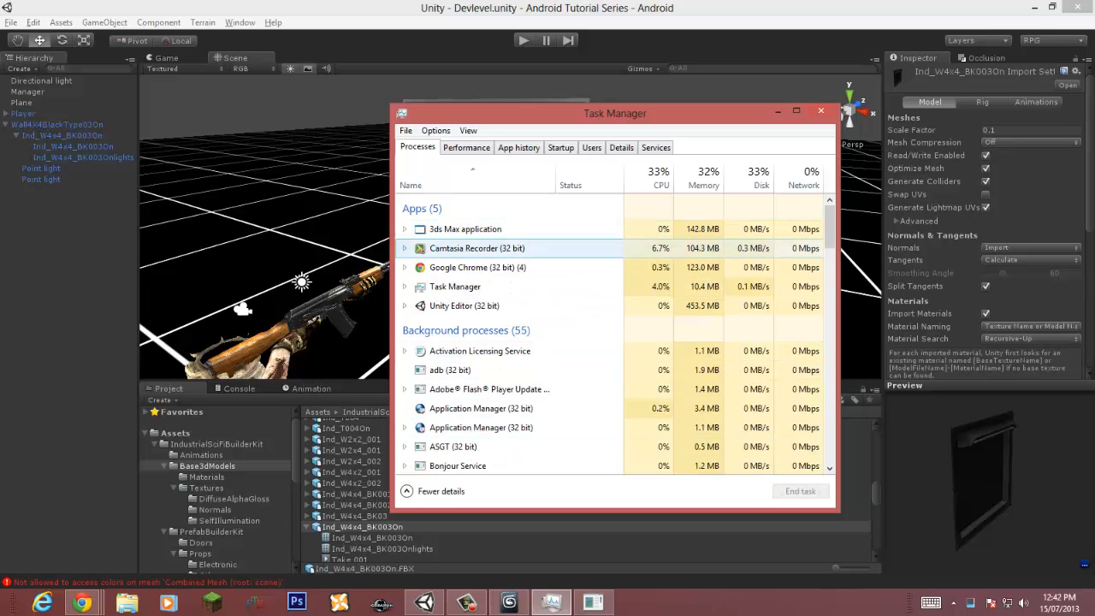
click(514, 229)
click(801, 491)
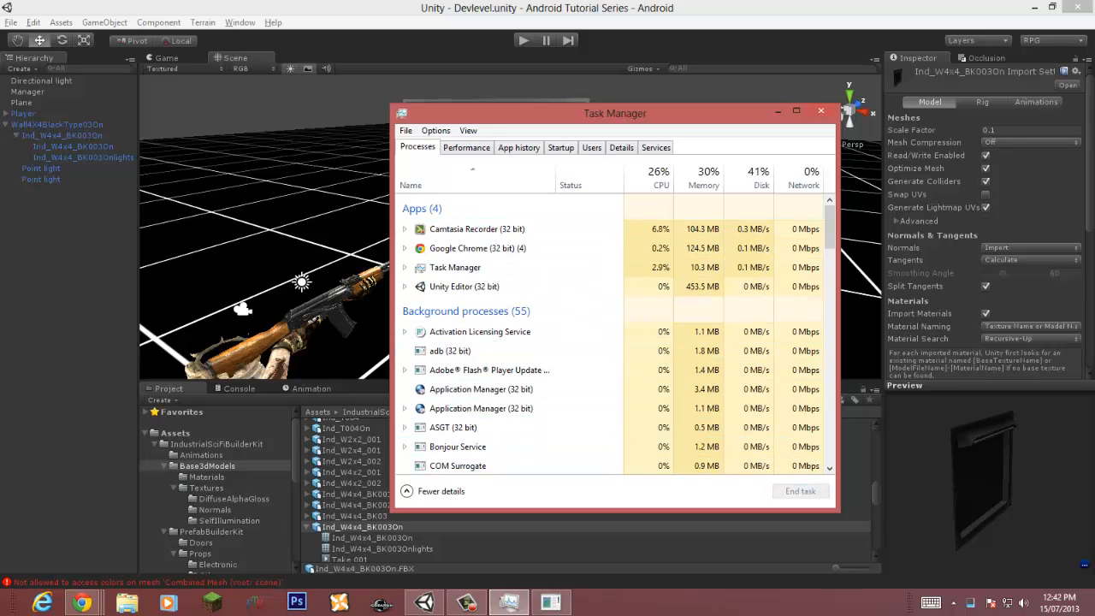
click(821, 111)
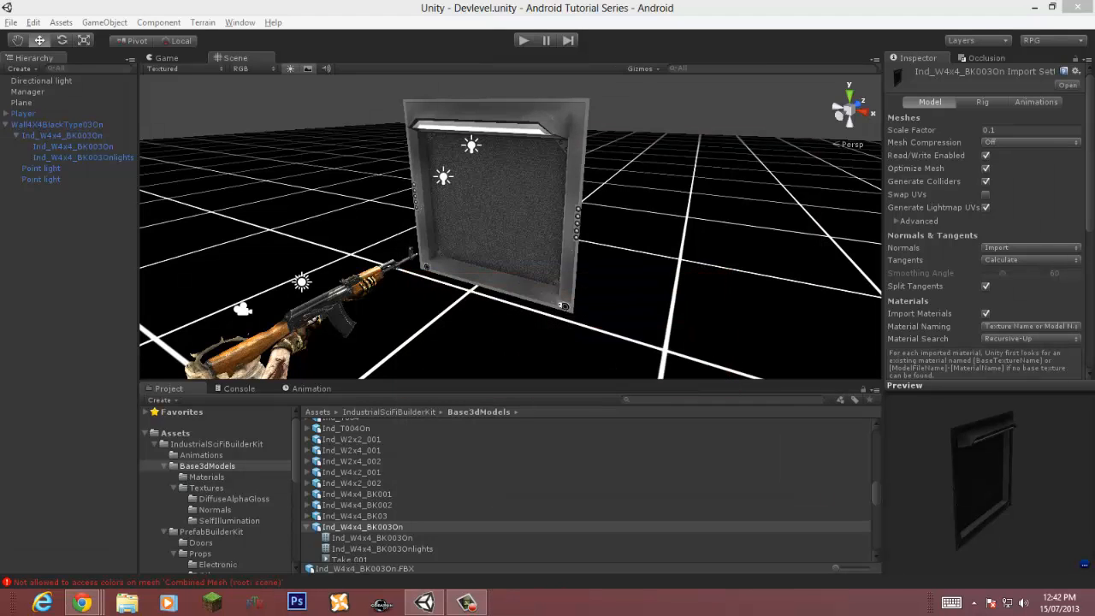
click(774, 197)
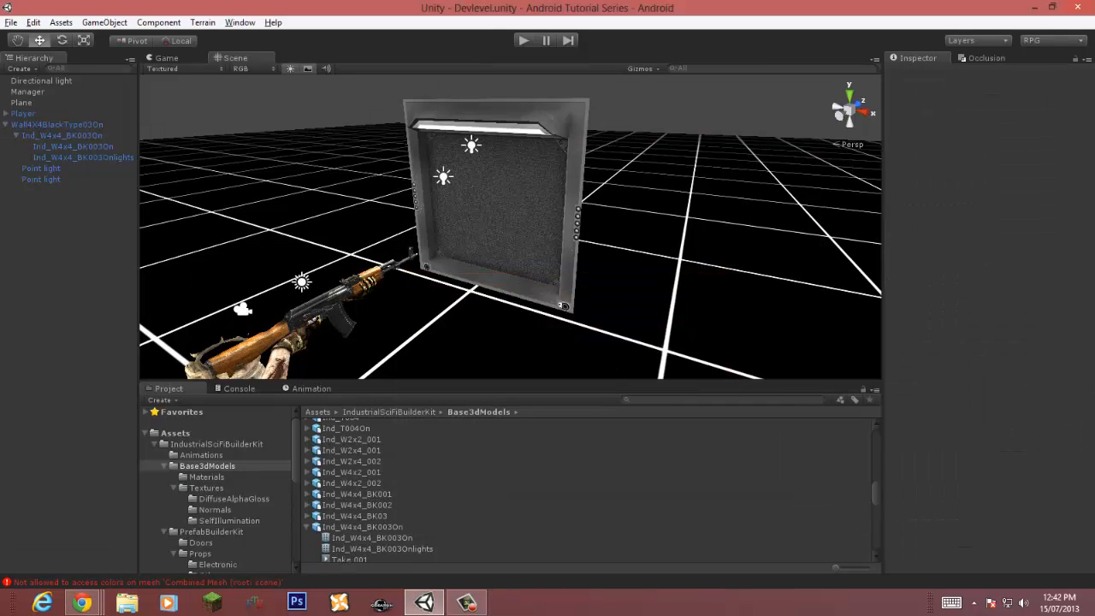
click(63, 135)
key(ctrl+shift+Escape)
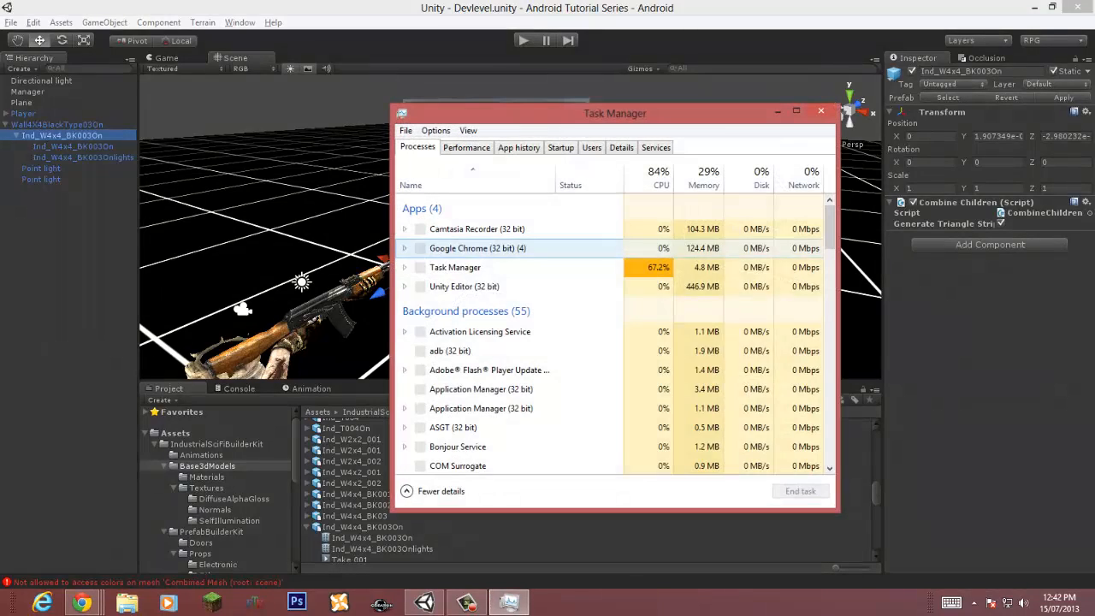
right_click(659, 247)
click(821, 111)
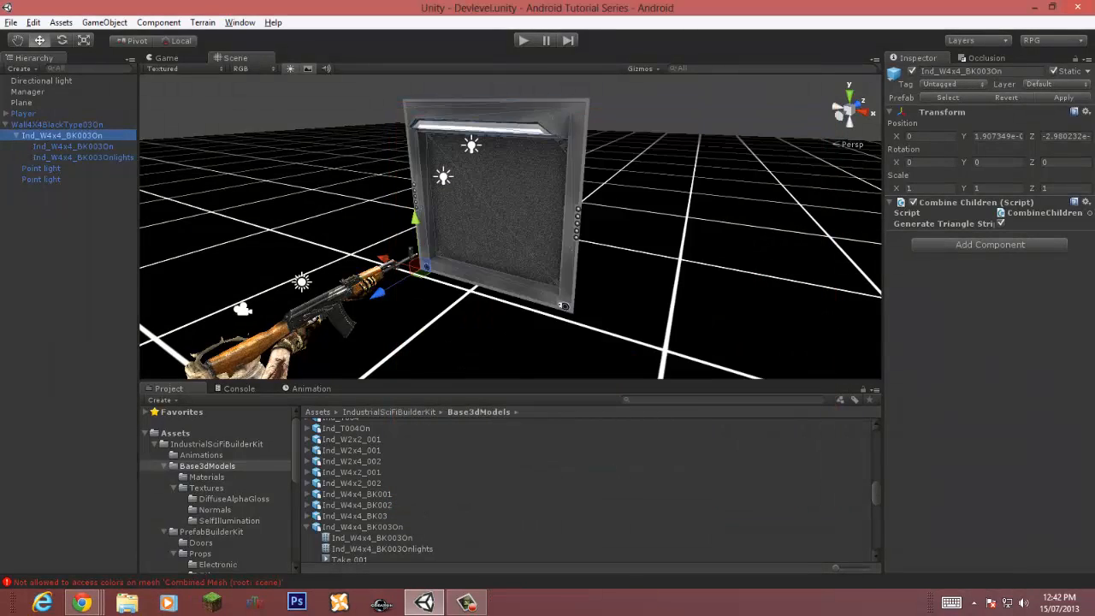
Step: Turn off Generate Triangle Strips on the wall's Combine Children script and play-test the scene
right_drag(599, 248, 676, 198)
click(1001, 223)
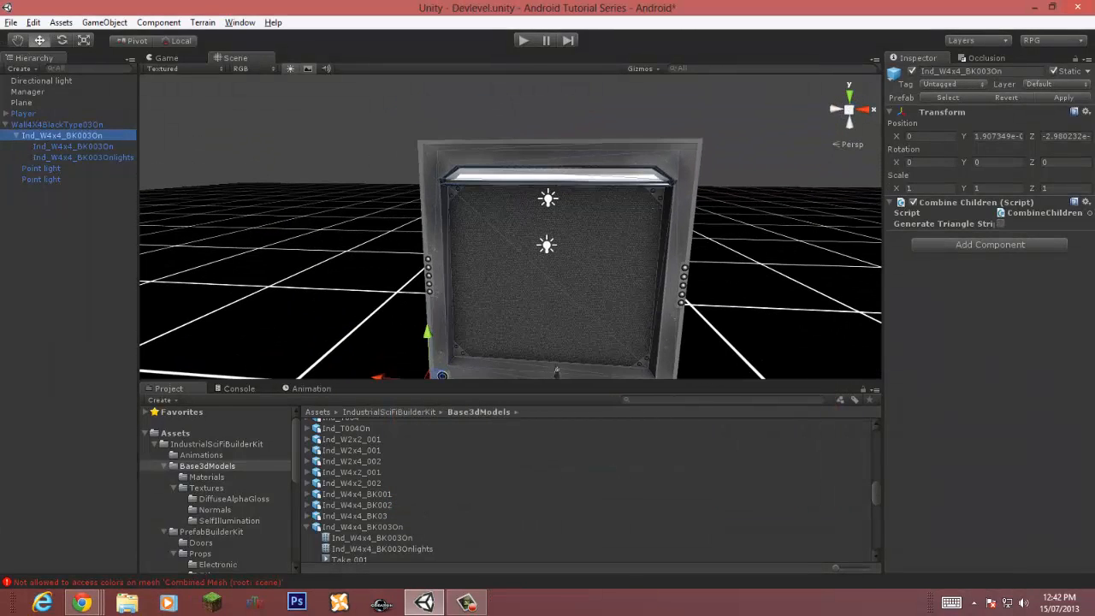
key(ctrl+p)
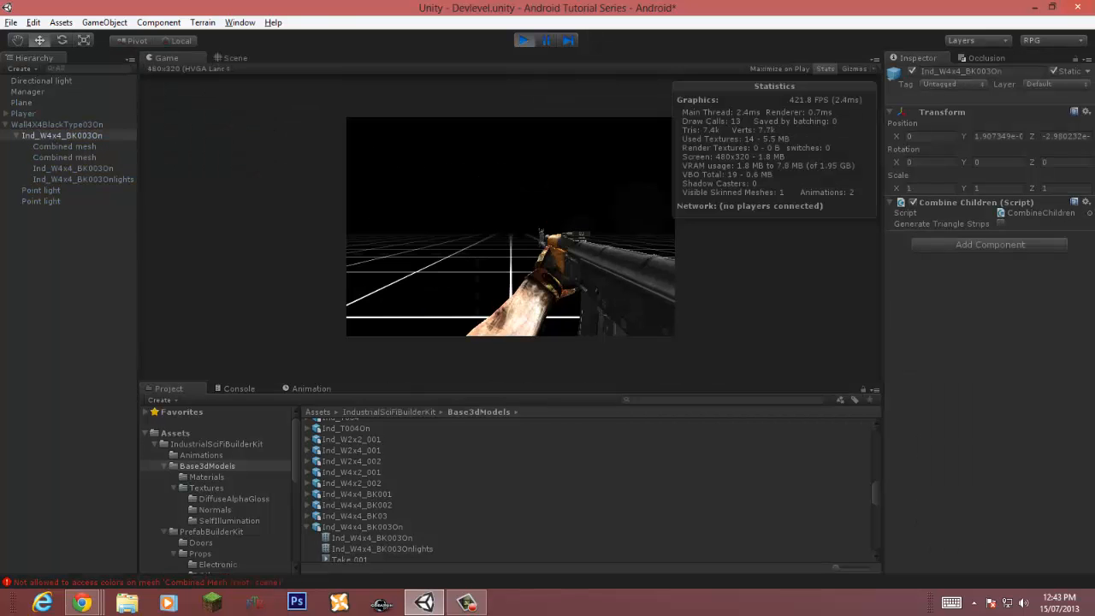
key(ctrl+p)
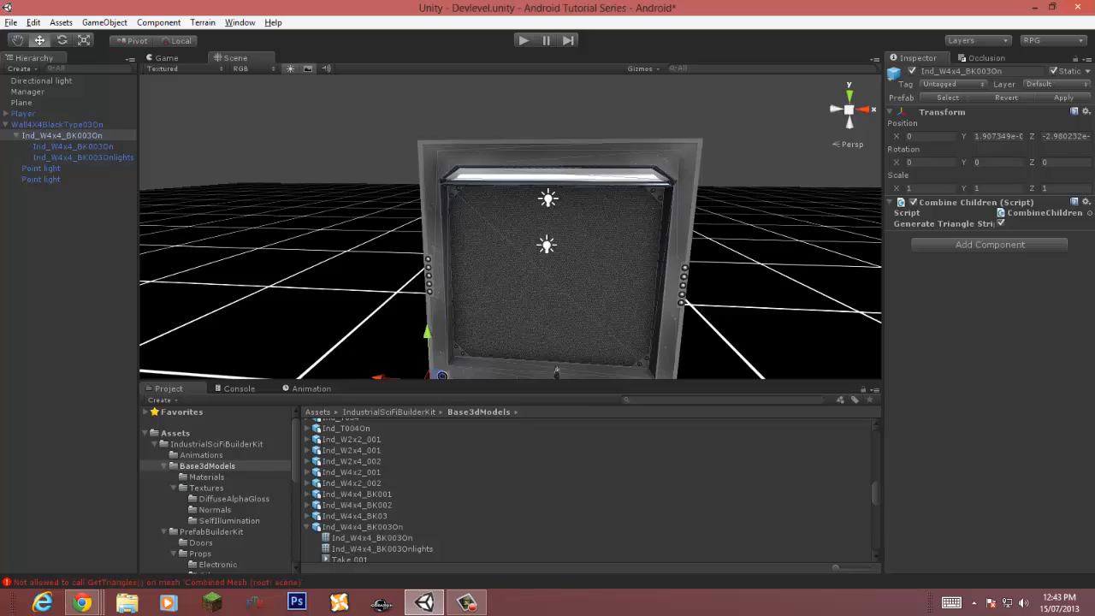
Step: Examine the Combined Mesh errors in the console and the MeshCombineUtility.cs line they point to
click(240, 388)
click(295, 438)
scroll(295, 438, up, 2)
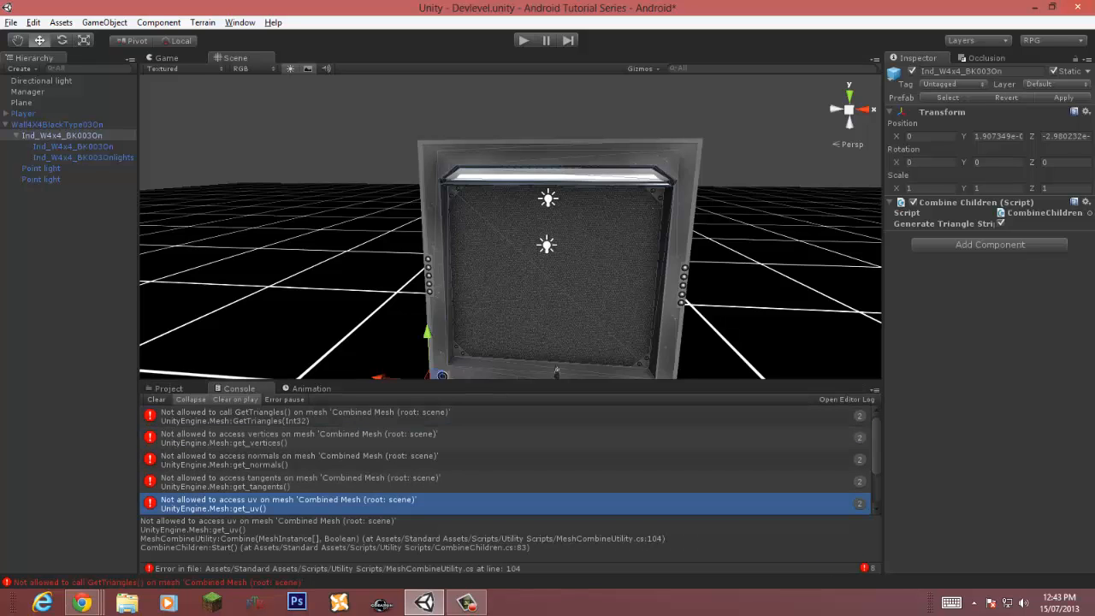
click(305, 416)
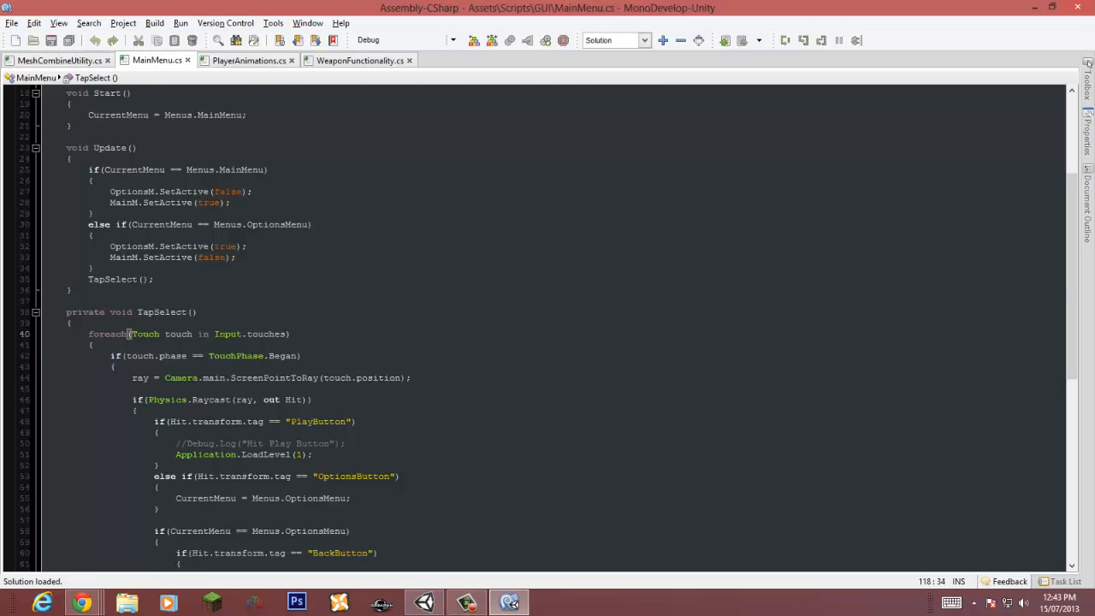
click(424, 603)
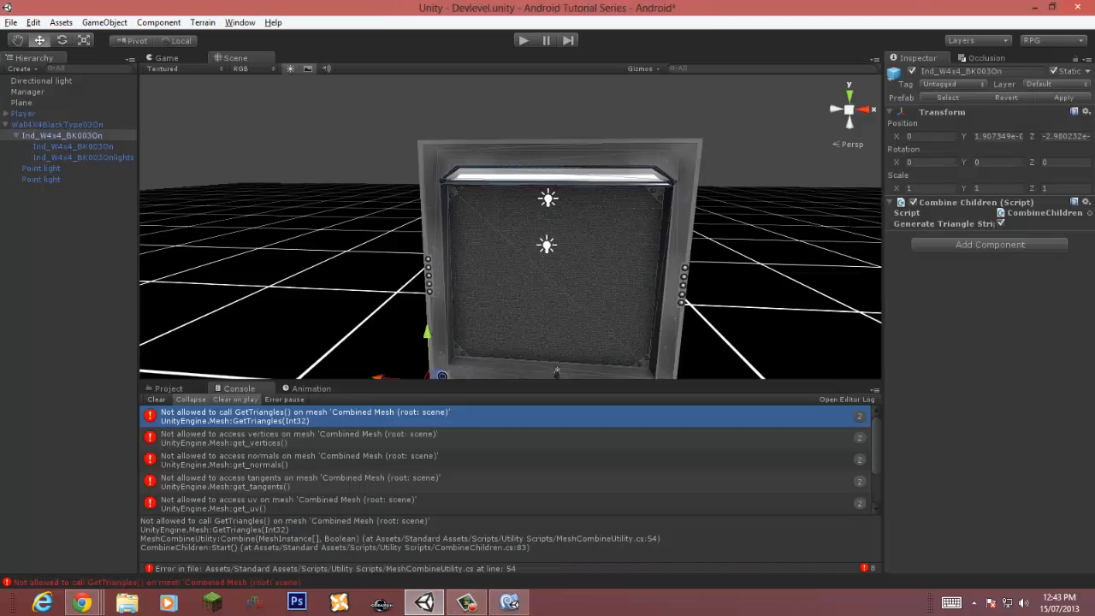
double_click(304, 417)
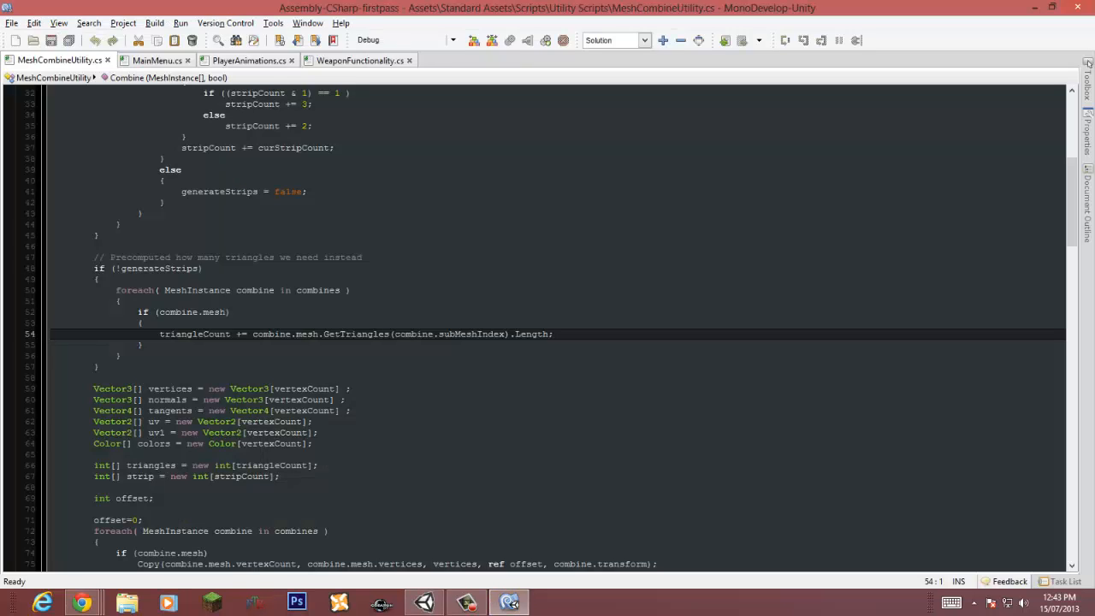
key(End)
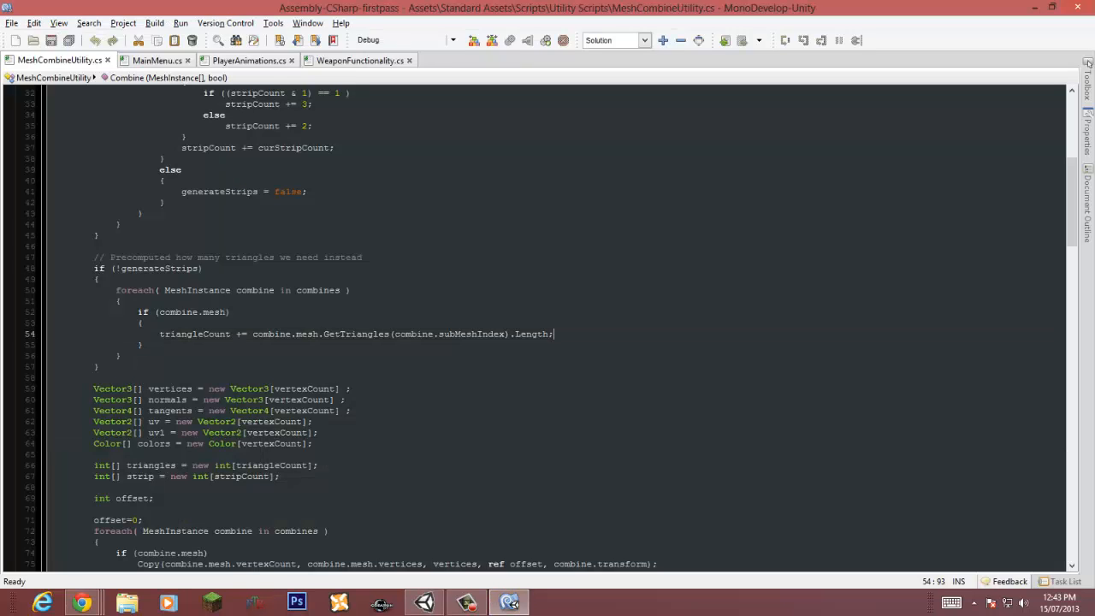
click(1034, 7)
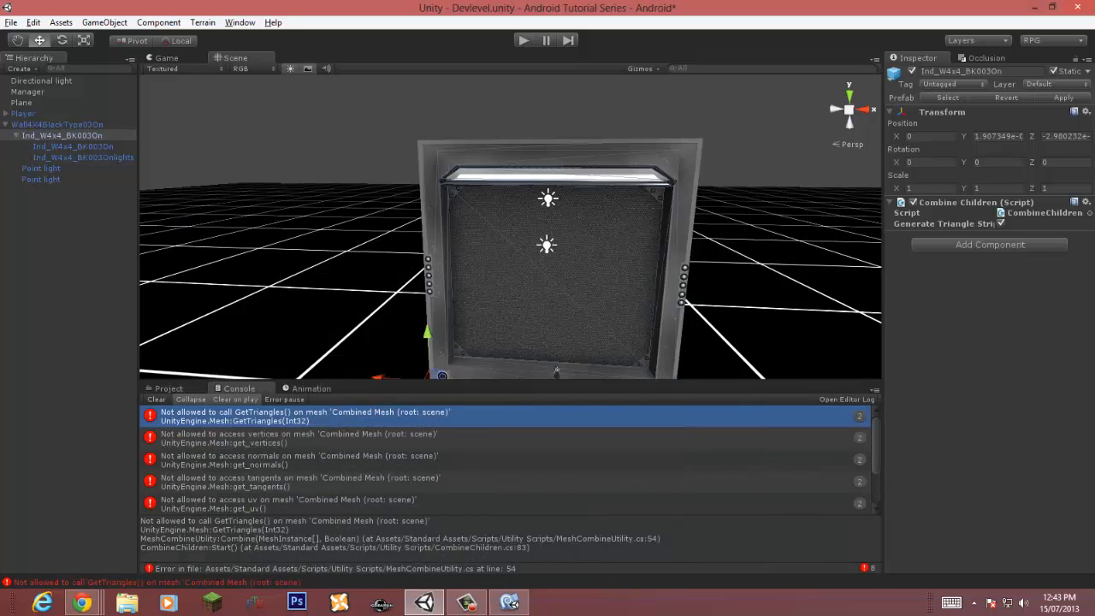
Step: Delete the wall's Ind_W4x4_BK003Onlights mesh and undo the deletion
click(72, 146)
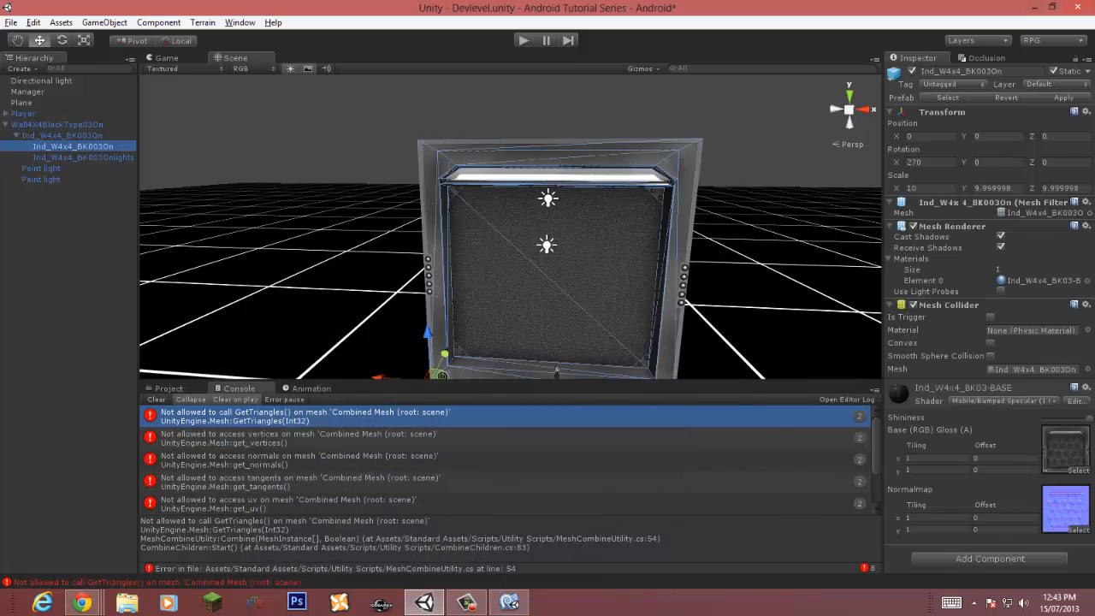
click(83, 158)
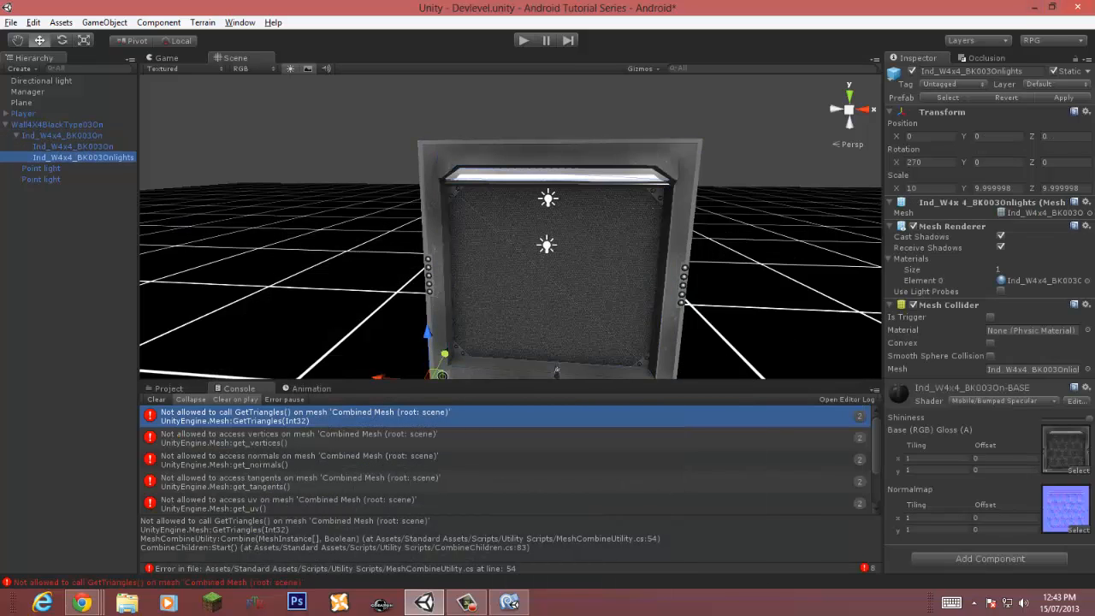
key(Delete)
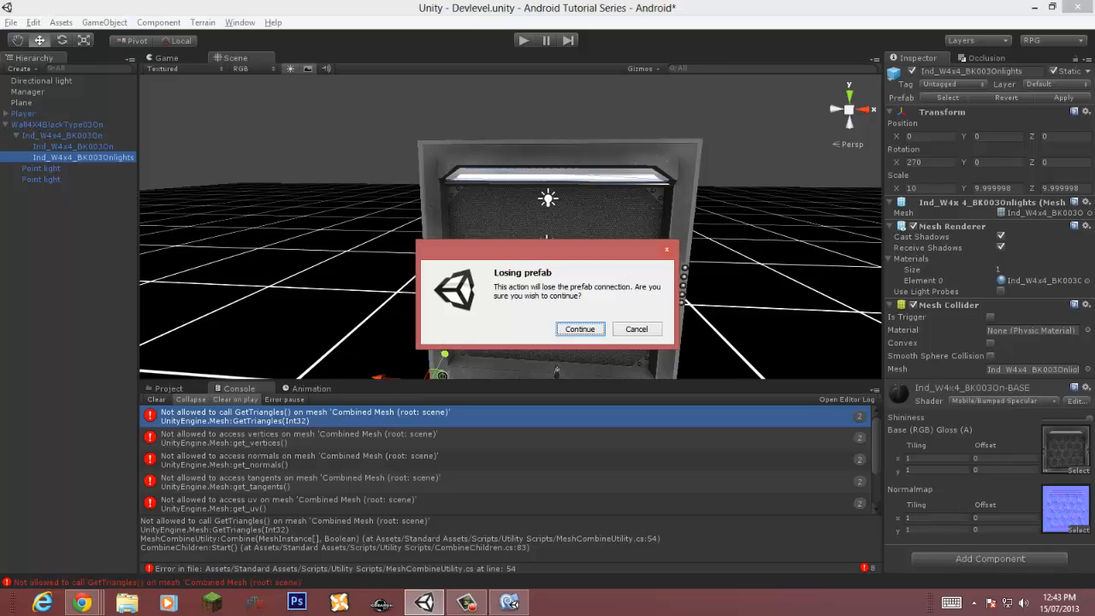
key(Return)
right_drag(513, 257, 599, 246)
key(w)
key(s)
click(61, 135)
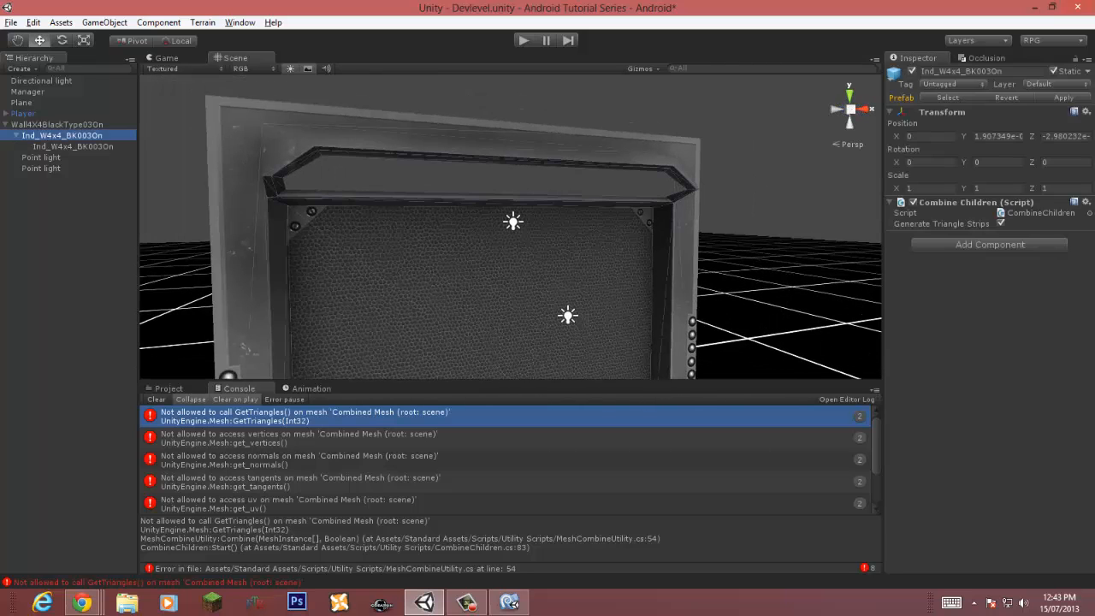
key(ctrl+z)
key(ctrl+z)
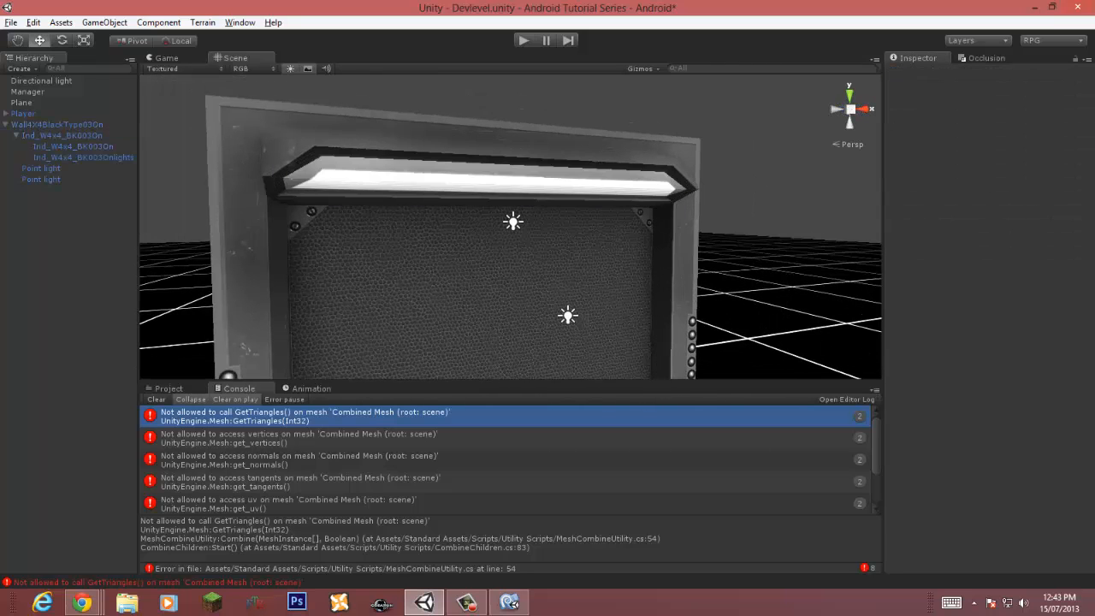
Step: Delete the Wall4X4BlackType03On wall object from the scene
key(s)
right_drag(547, 249, 471, 303)
click(73, 146)
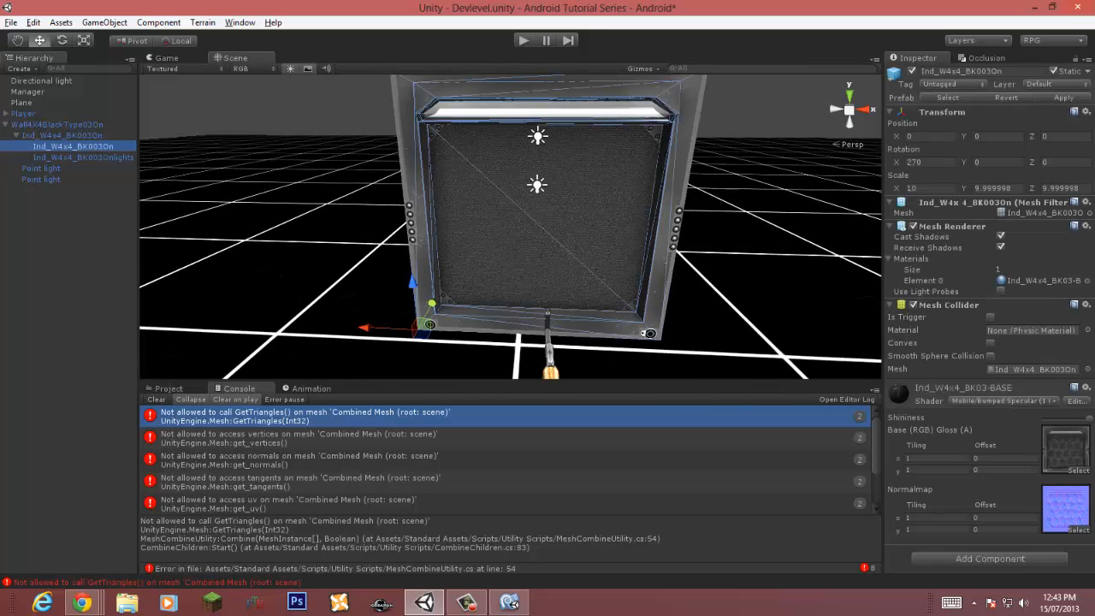
click(57, 125)
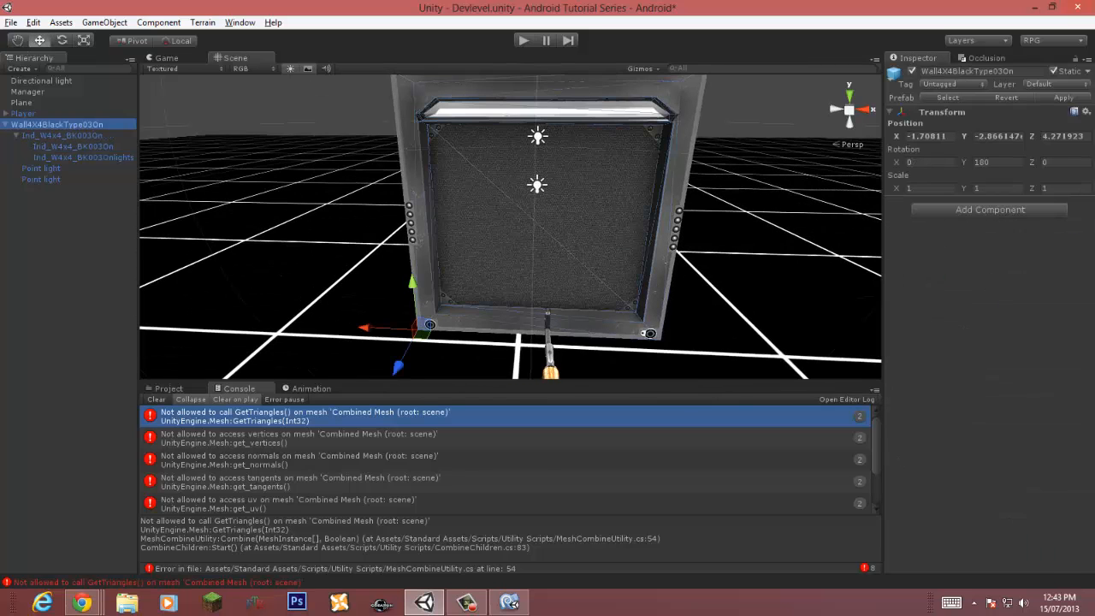
key(Delete)
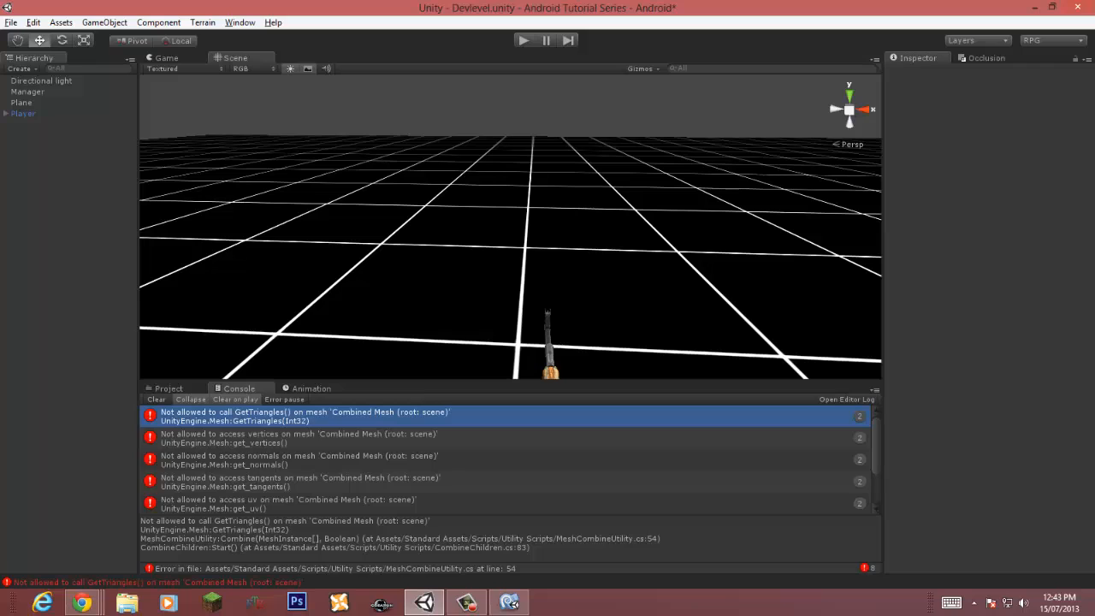
Step: Place the Wall4X4BlackType03 prefab from the BlackWalls folder into the scene
click(169, 388)
click(307, 527)
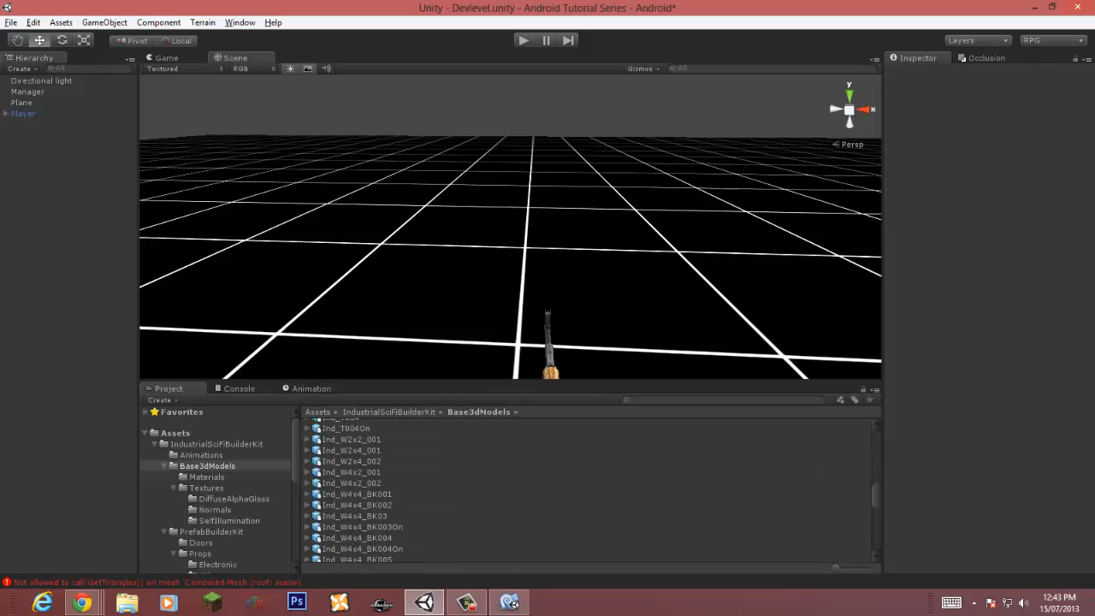
scroll(216, 490, down, 3)
scroll(220, 487, down, 1)
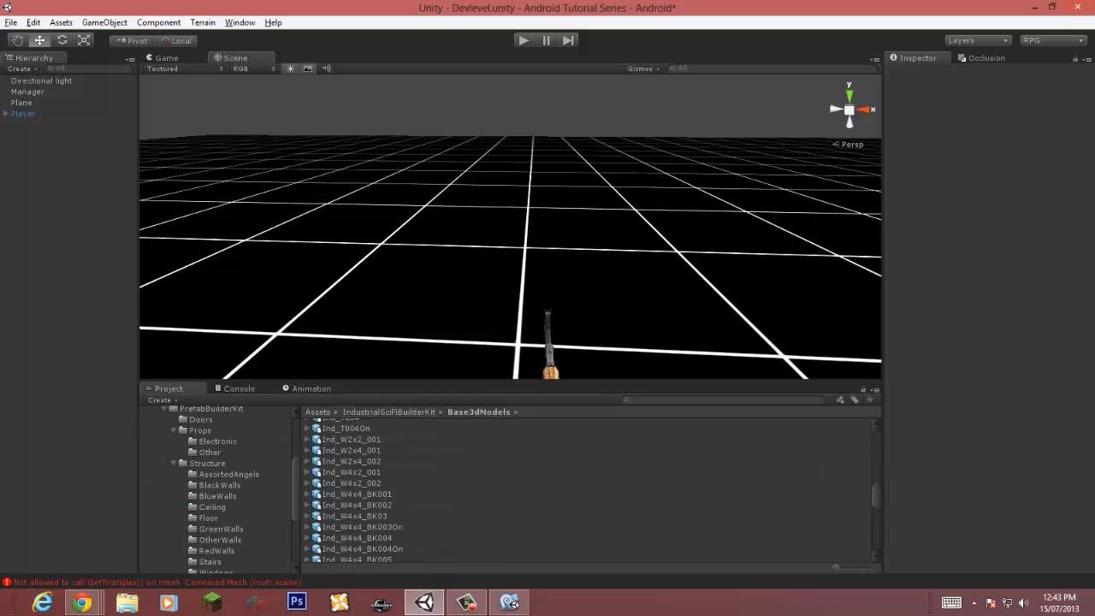
click(220, 485)
click(363, 446)
key(Up)
key(Up)
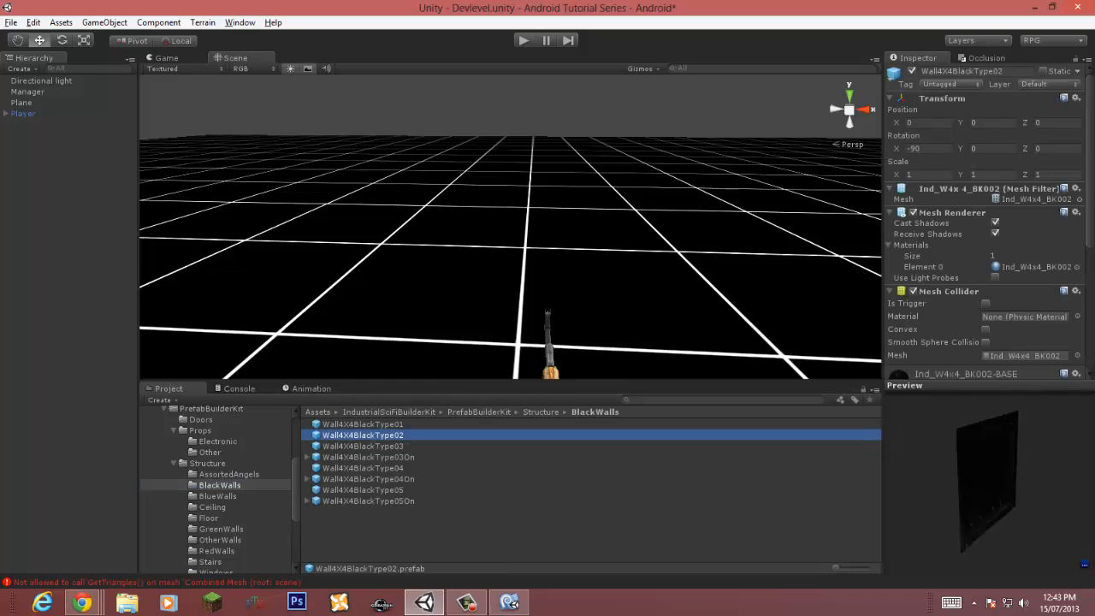
key(Down)
key(Down)
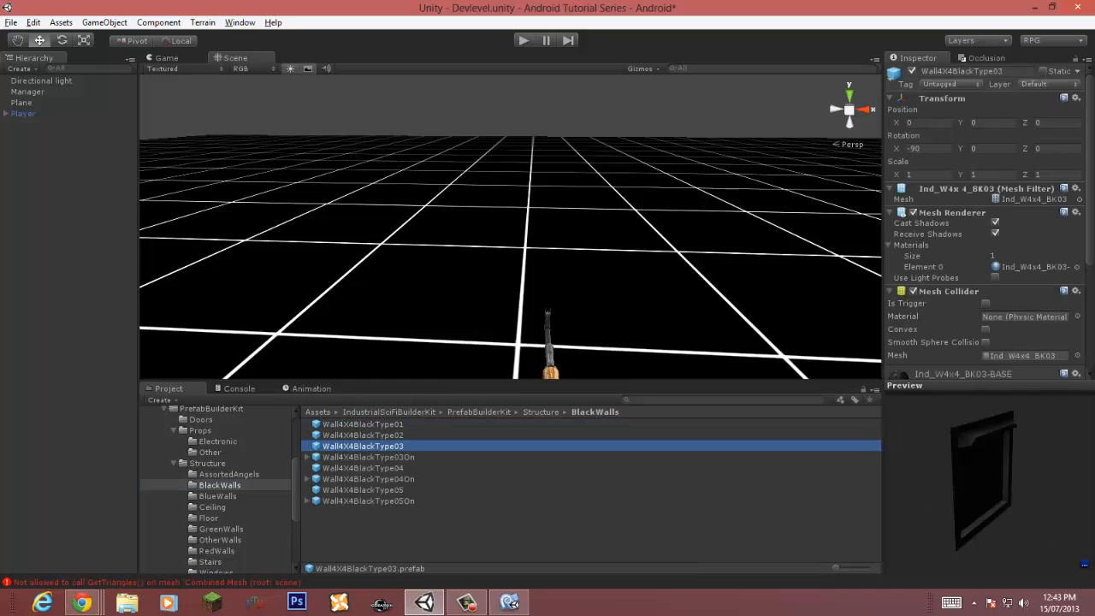
drag(363, 446, 577, 252)
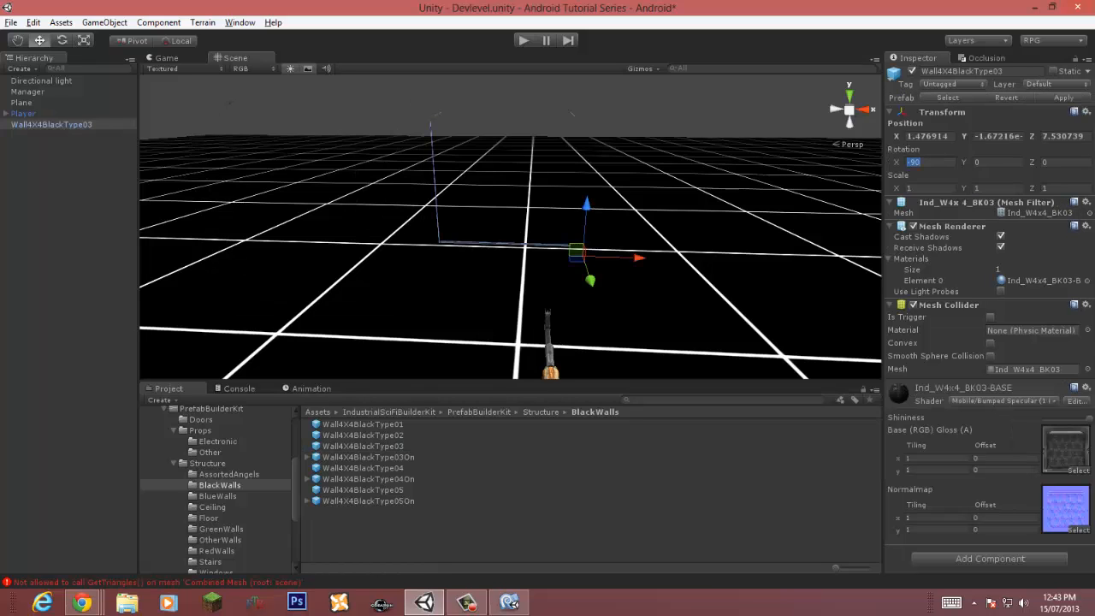
Step: Set the wall's rotation to -90 on X and 180 on Y
key(BackSpace)
text(-90)
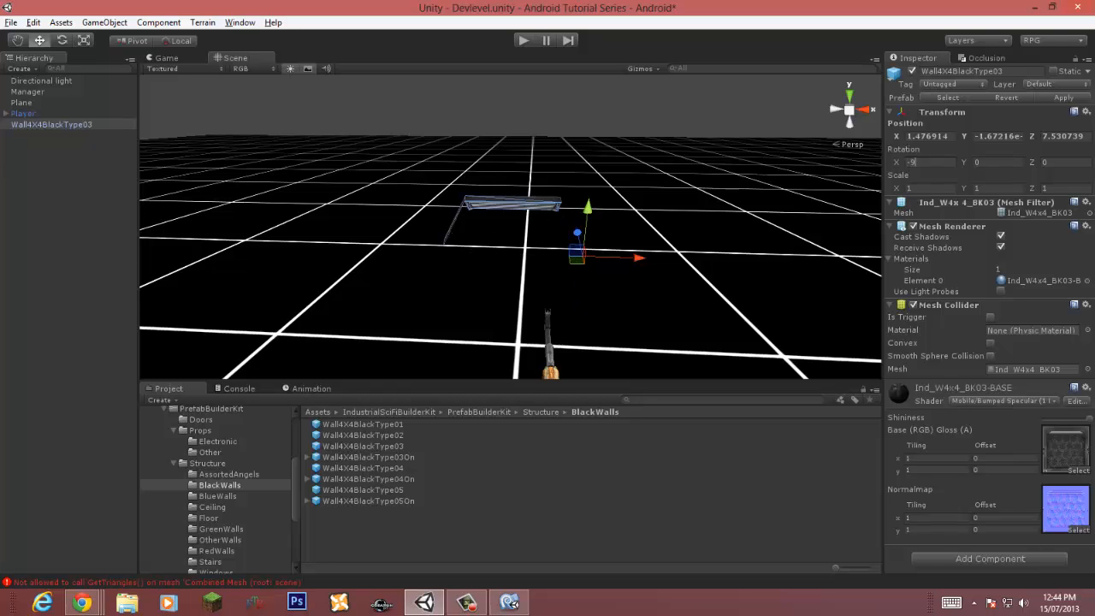
key(Tab)
text(180)
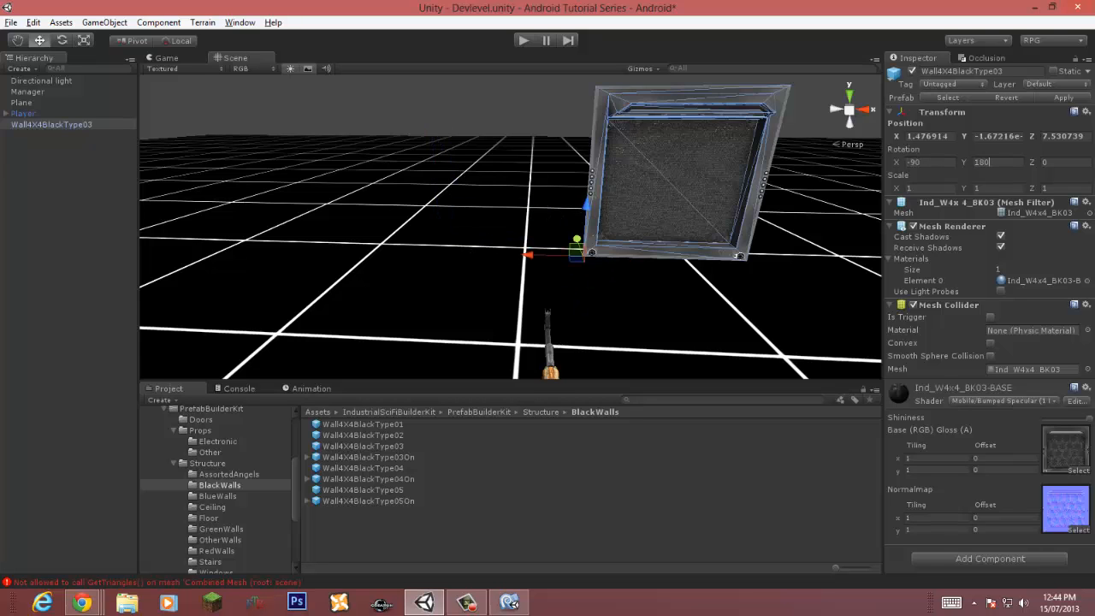
Step: Move the wall along X to about -1.9
drag(505, 258, 374, 254)
click(342, 278)
key(w)
right_drag(410, 308, 492, 332)
key(s)
key(a)
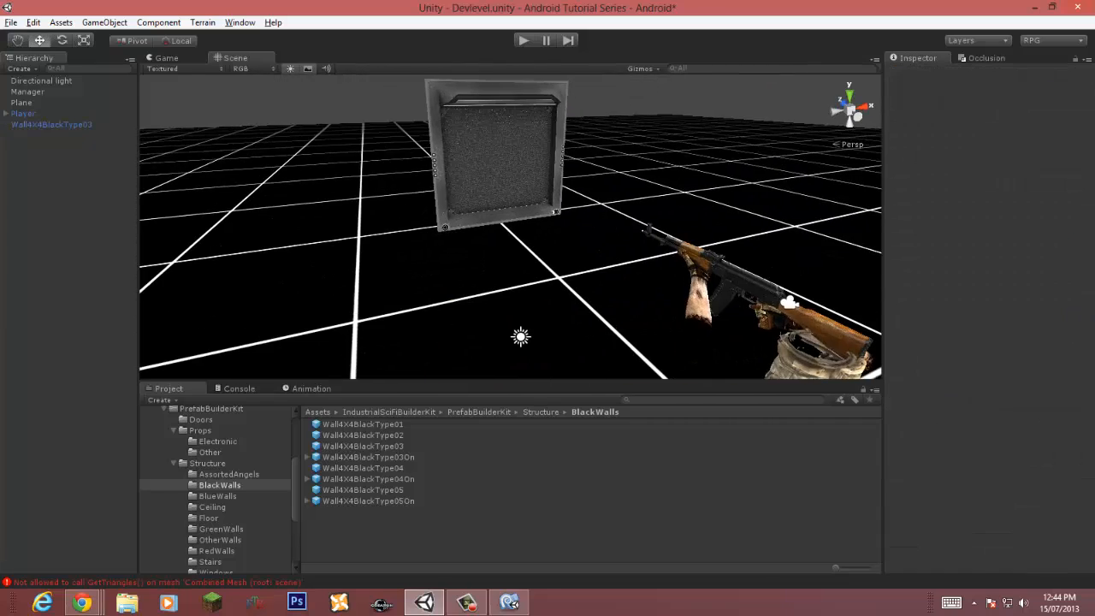
click(51, 125)
right_drag(342, 239, 462, 308)
alt+drag(462, 308, 513, 295)
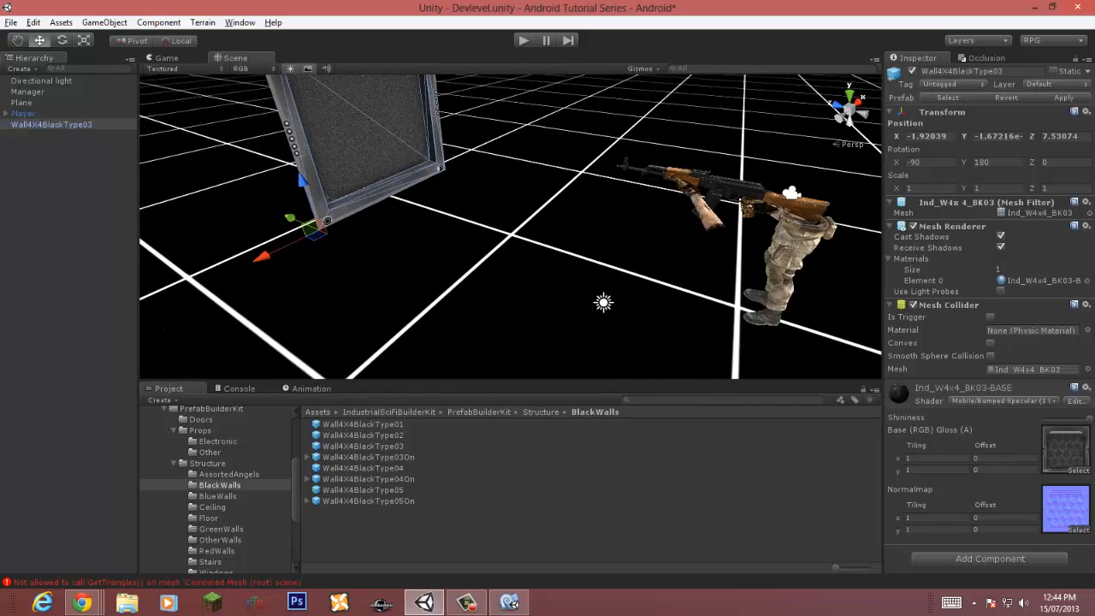
Step: Duplicate the wall twice, moving each copy sideways to form a row of three walls
drag(291, 218, 252, 233)
key(ctrl+d)
drag(374, 264, 185, 280)
key(ctrl+d)
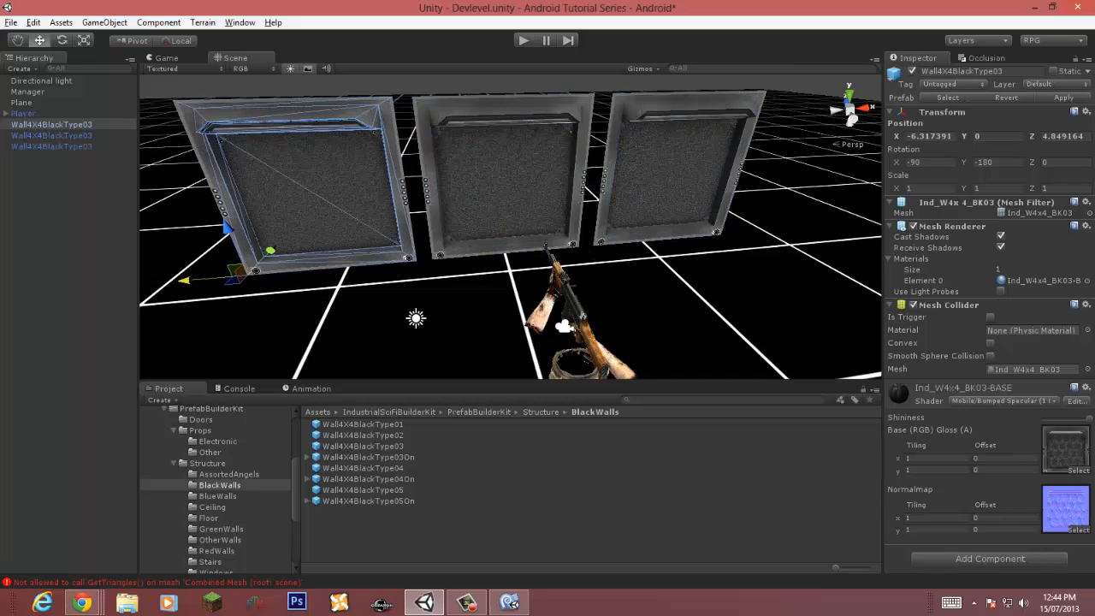
Step: Run the game briefly to preview the row of walls in the Game view
right_drag(185, 281, 147, 263)
scroll(148, 264, down, 3)
key(ctrl+p)
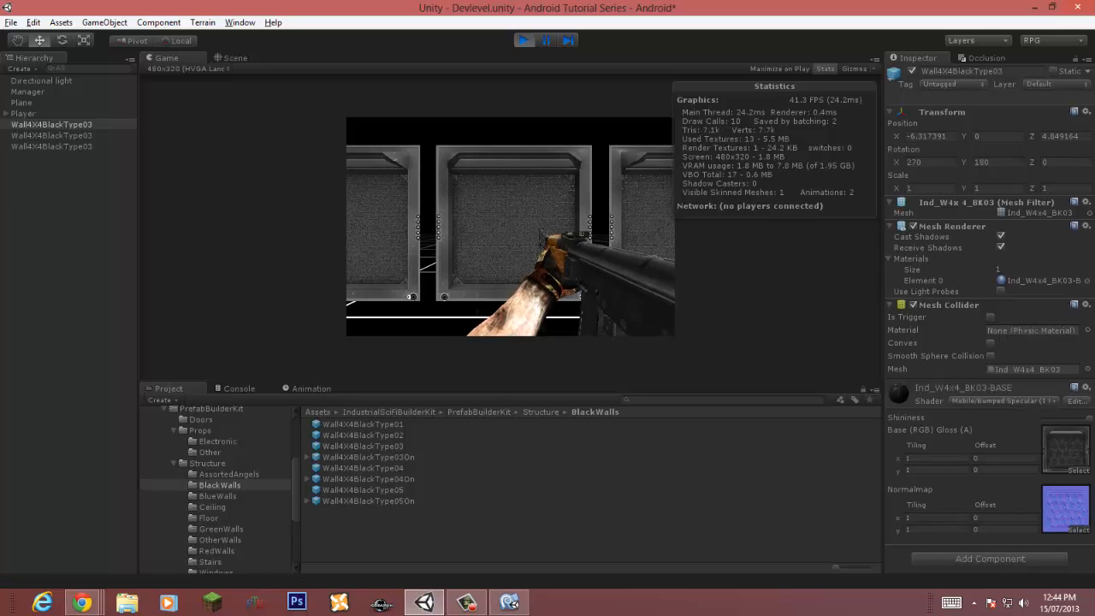
key(ctrl+p)
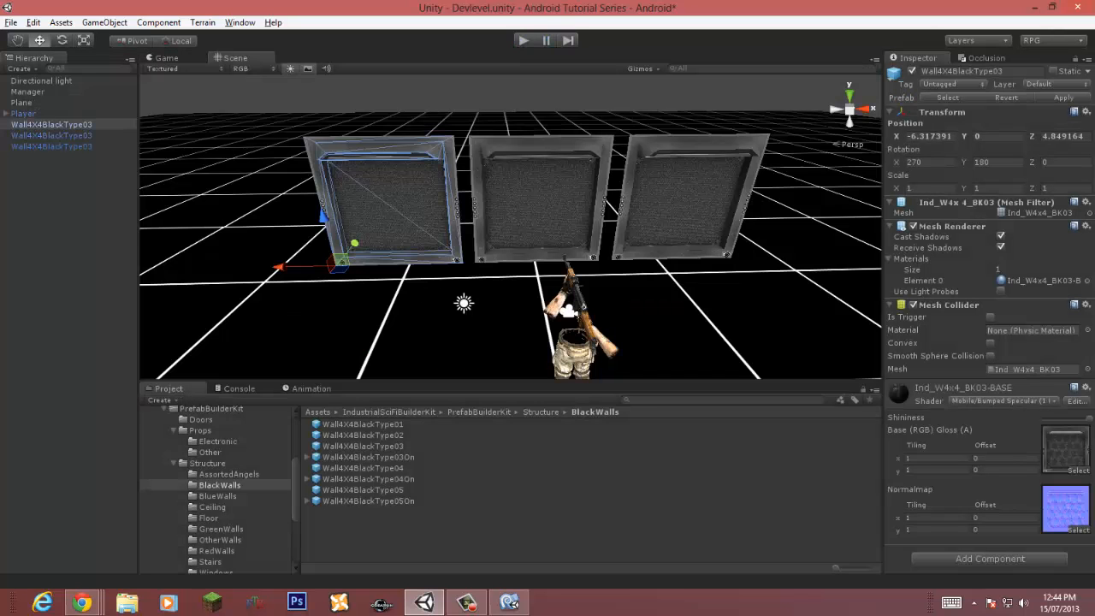
Step: Select the three walls and duplicate the row twice, offsetting each copy to form three rows of walls
shift+click(51, 146)
right_drag(359, 231, 590, 295)
key(ctrl+d)
drag(504, 234, 458, 222)
key(ctrl+d)
drag(432, 289, 399, 278)
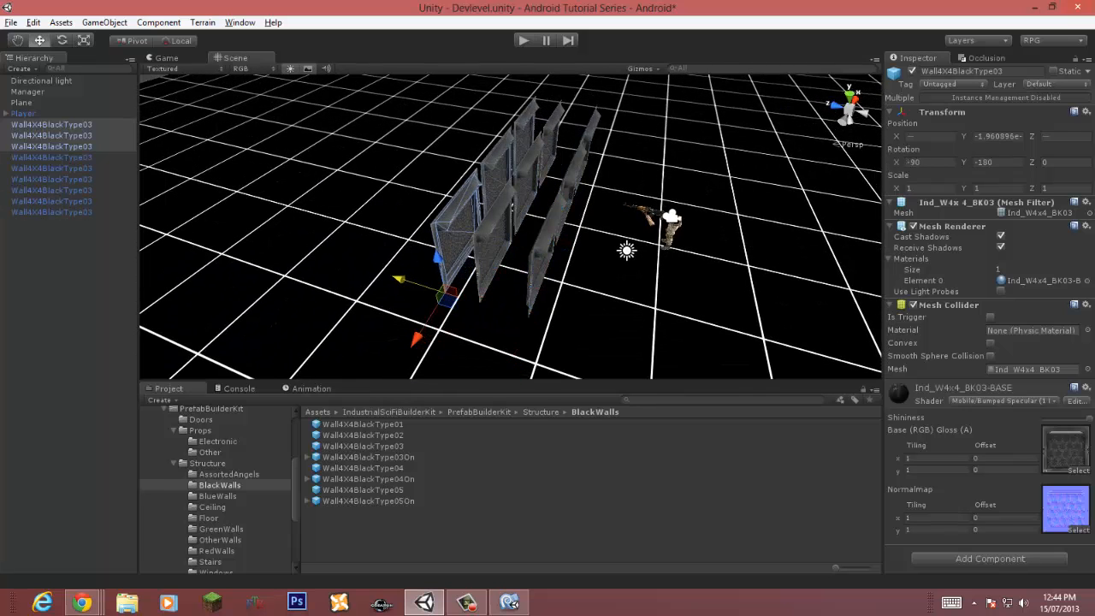
Step: Run the game again to check the wall rows, then inspect individual wall copies
click(523, 40)
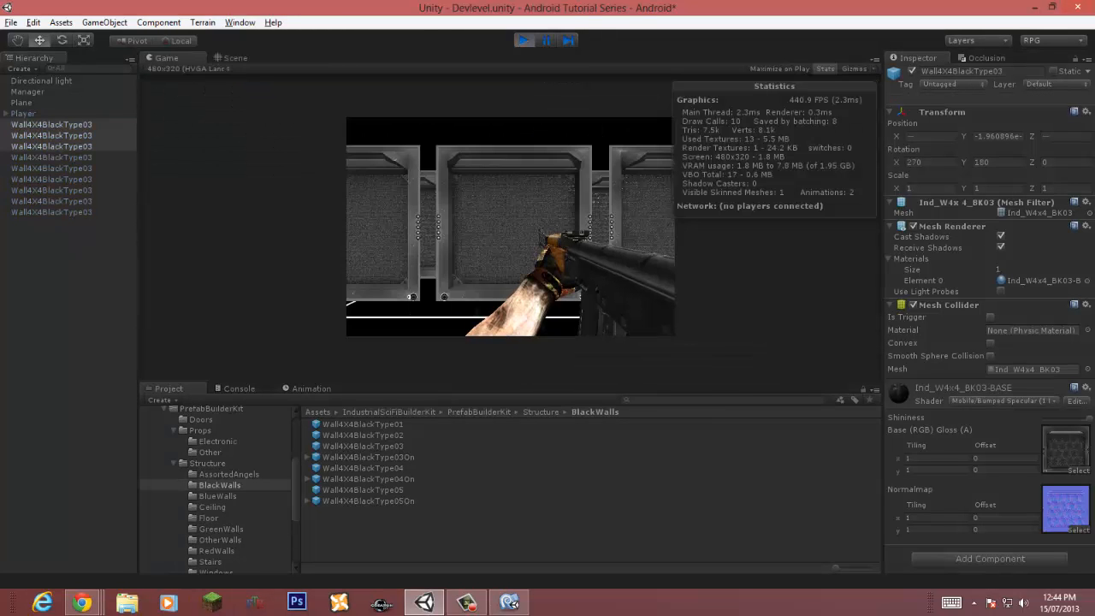
key(ctrl+p)
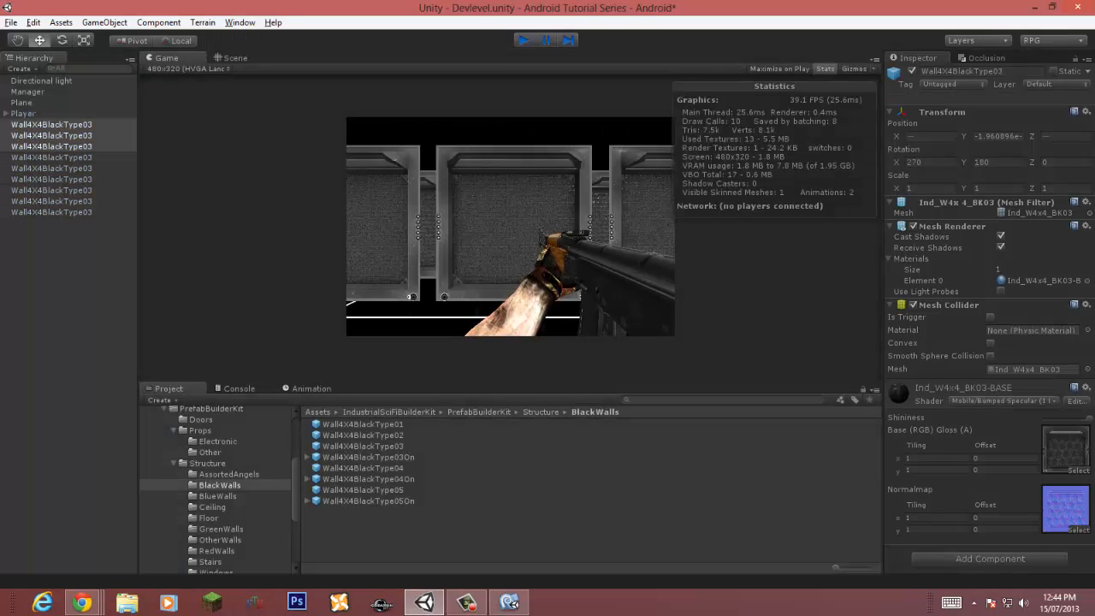
click(69, 283)
click(51, 147)
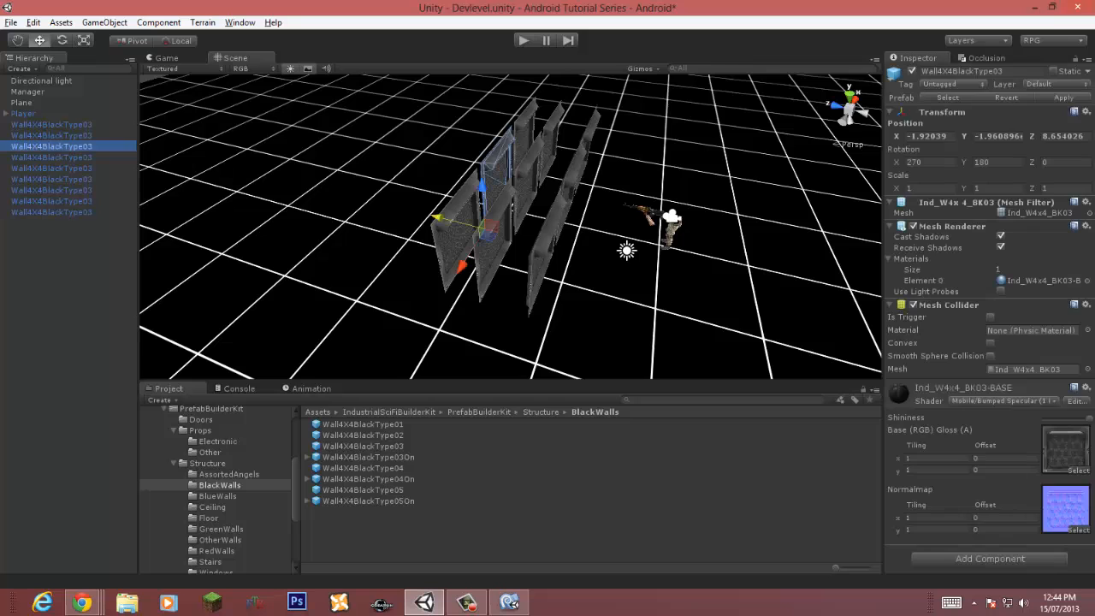
click(51, 180)
click(51, 201)
click(69, 283)
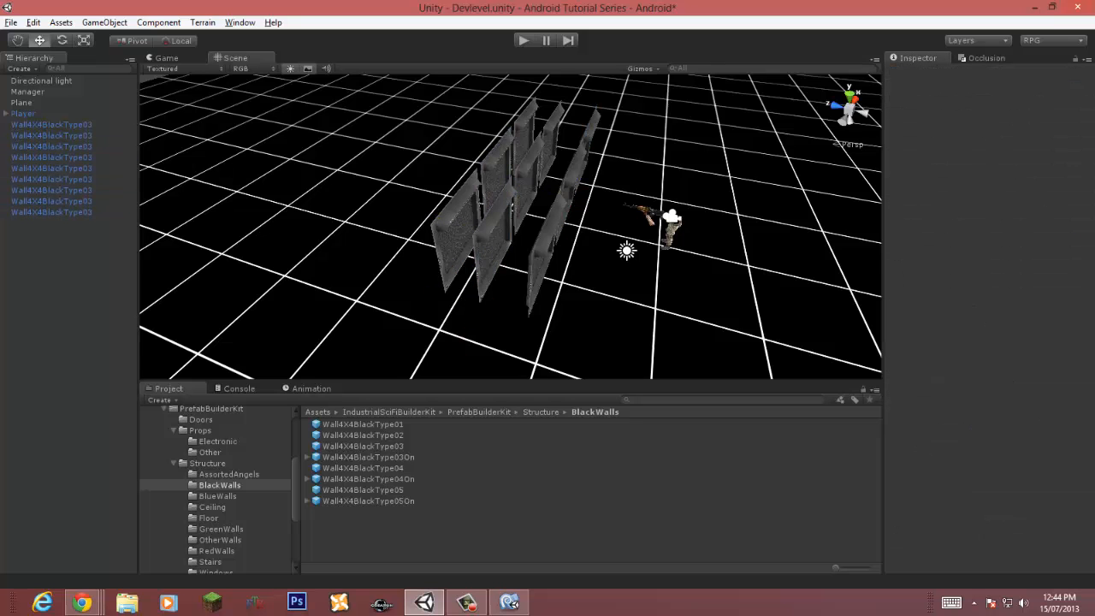
Step: Create an empty GameObject and rename it Walls
click(52, 125)
right_drag(547, 239, 256, 162)
key(w)
key(s)
click(68, 282)
key(ctrl+shift+n)
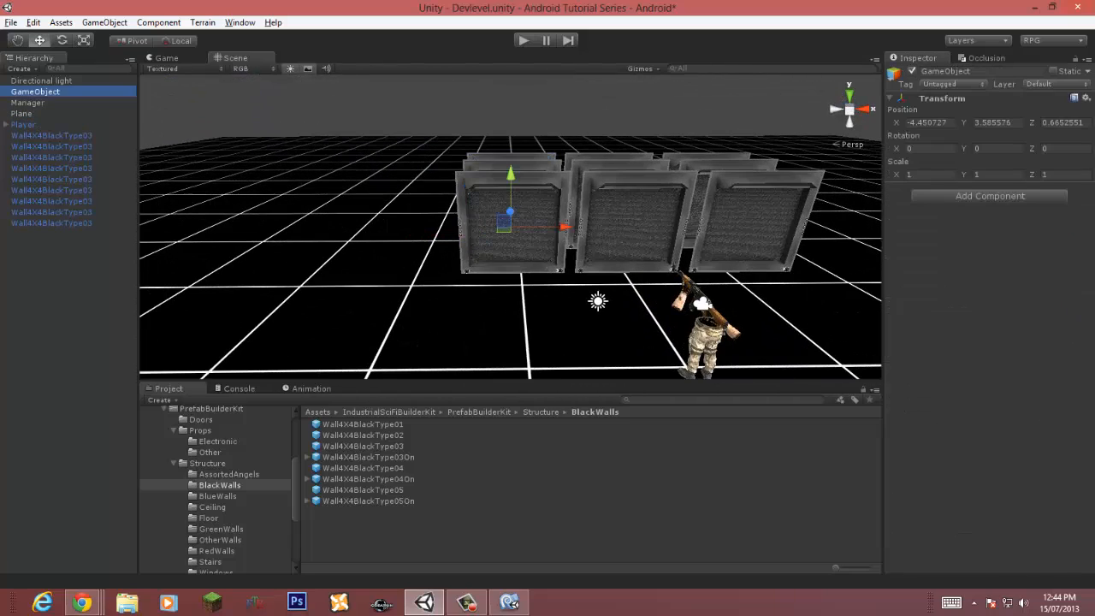
key(F2)
text(Wall)
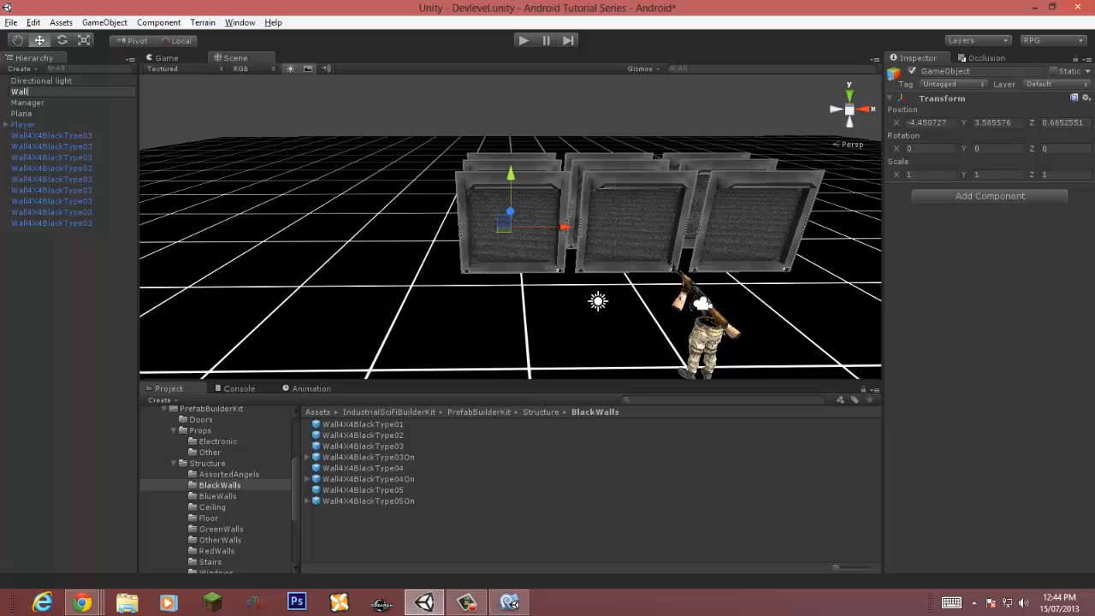
text(s)
key(Return)
Step: Select all nine wall copies and parent them under the Walls object
click(51, 212)
shift+click(51, 125)
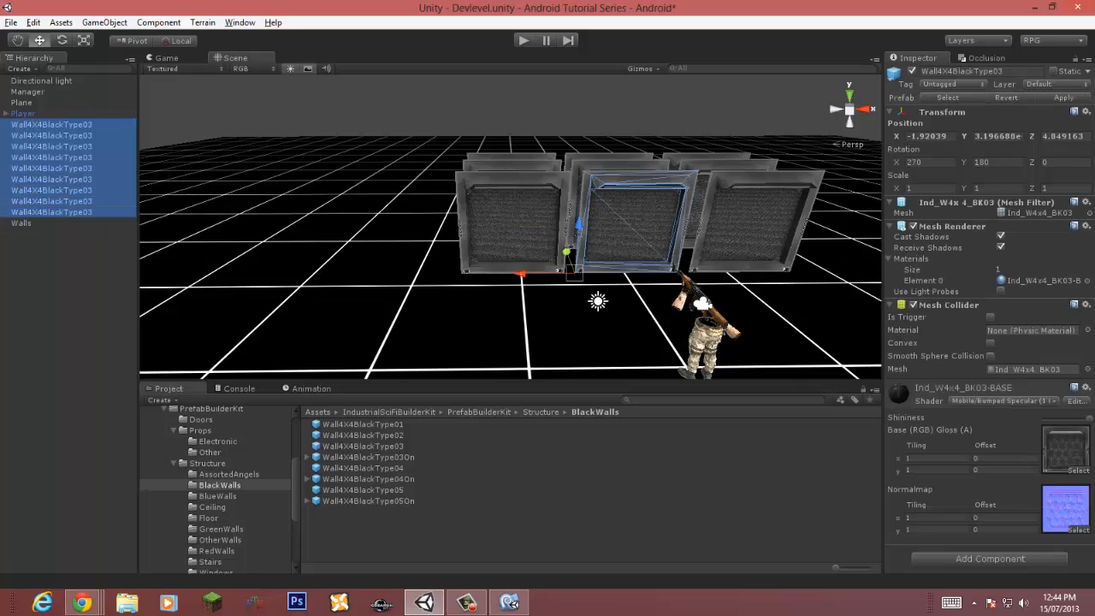
drag(51, 201, 34, 223)
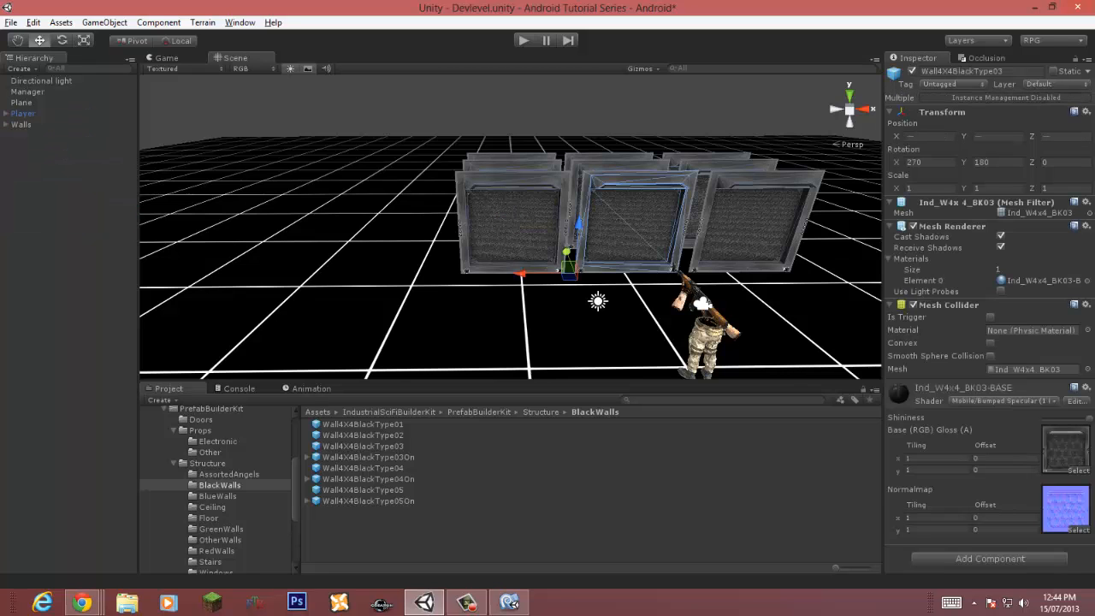
Step: Add the Combine Children mesh component to the Walls object and start play mode
click(21, 124)
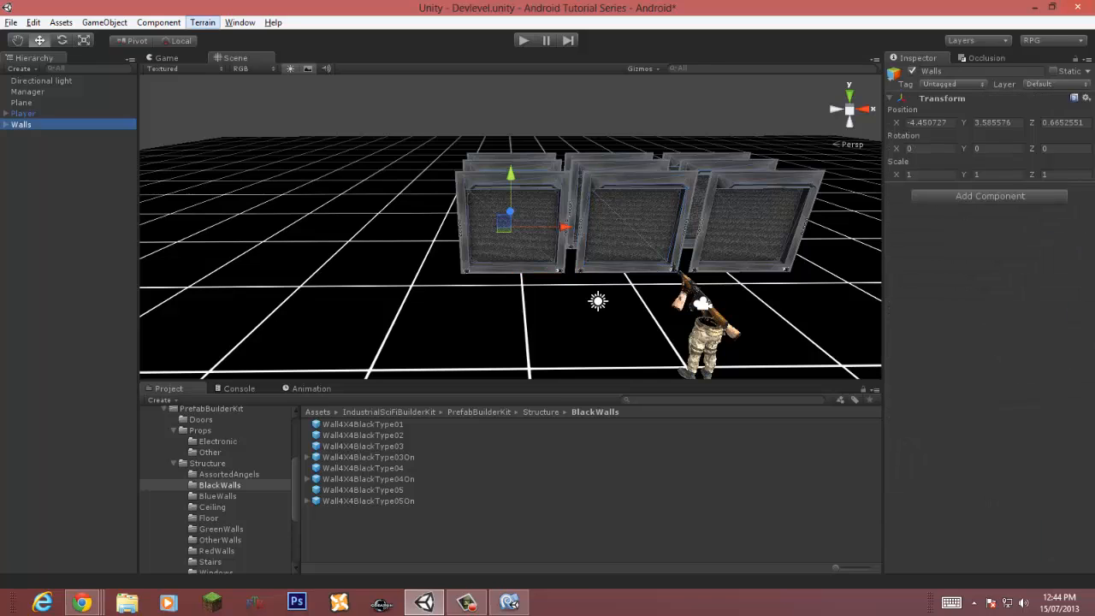
click(158, 22)
mouse_move(60, 53)
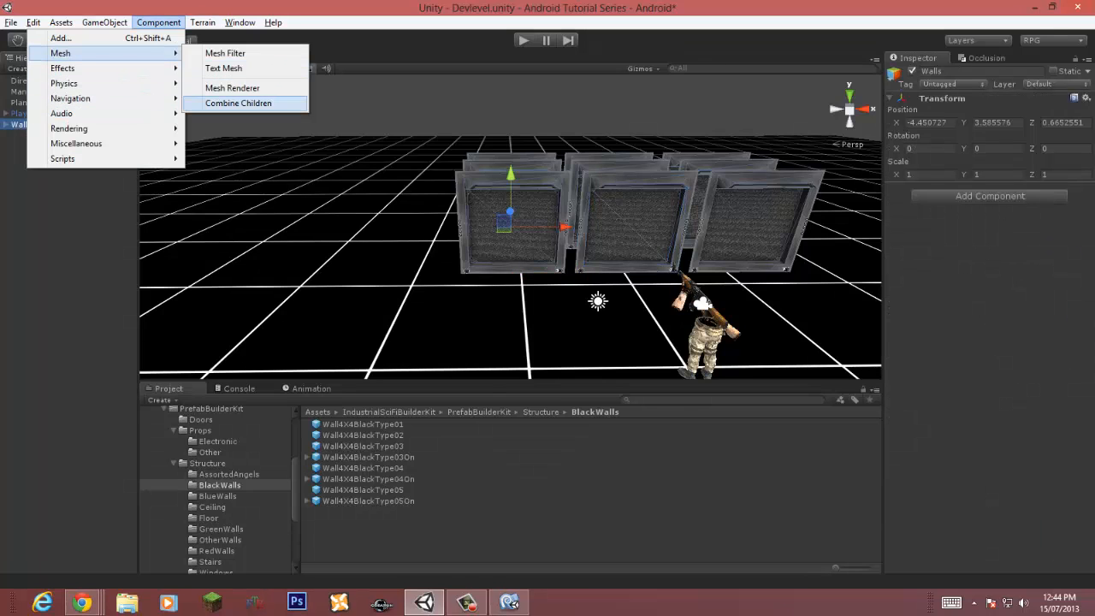
click(238, 103)
key(ctrl+p)
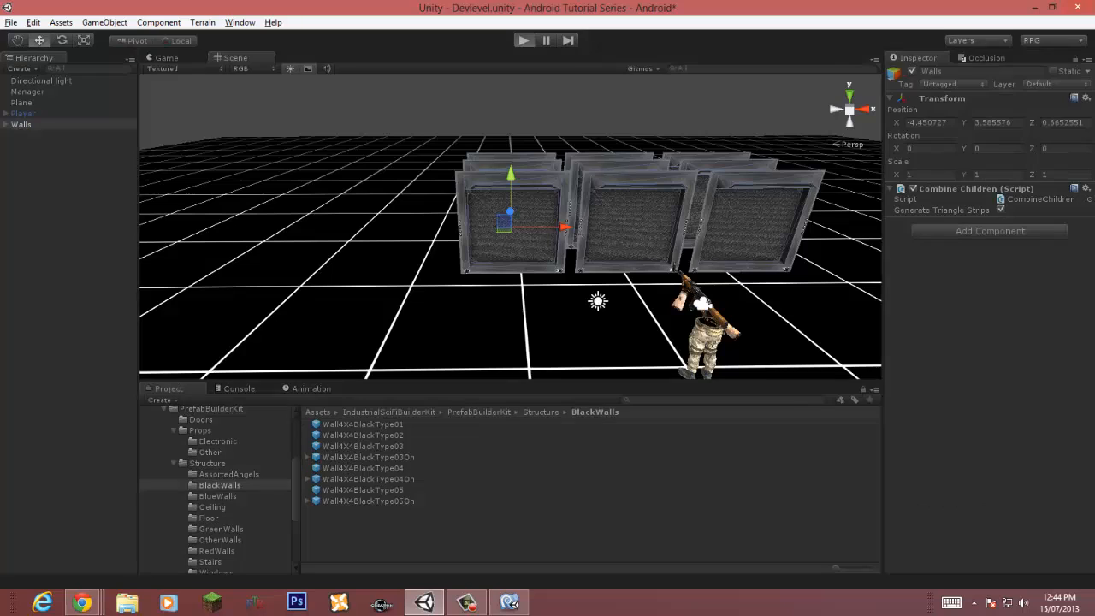
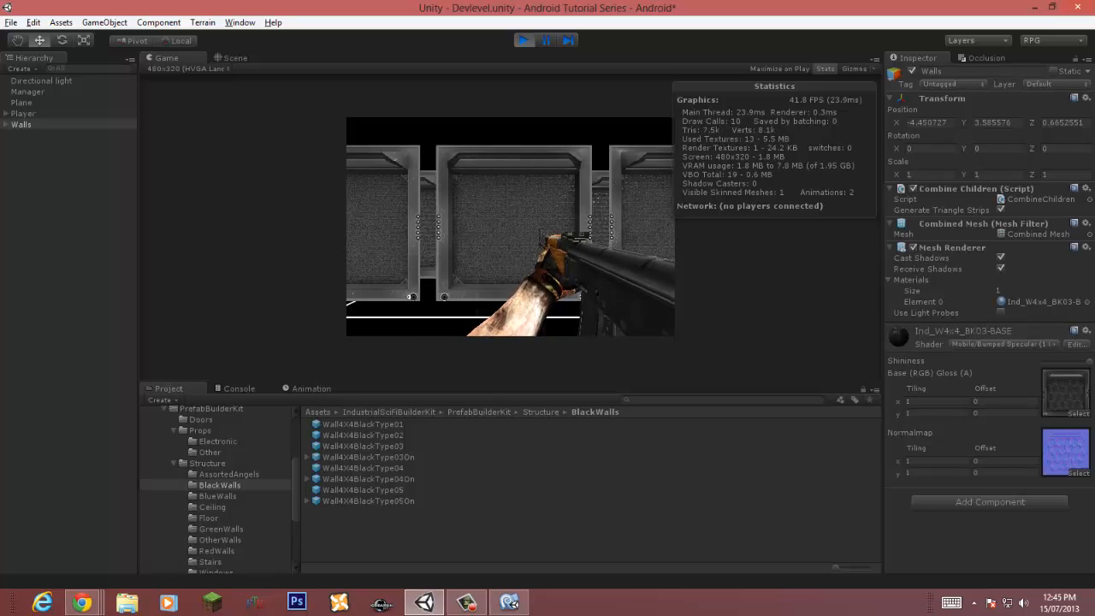
Step: Stop play mode and save the scene
click(234, 58)
alt+drag(445, 248, 513, 233)
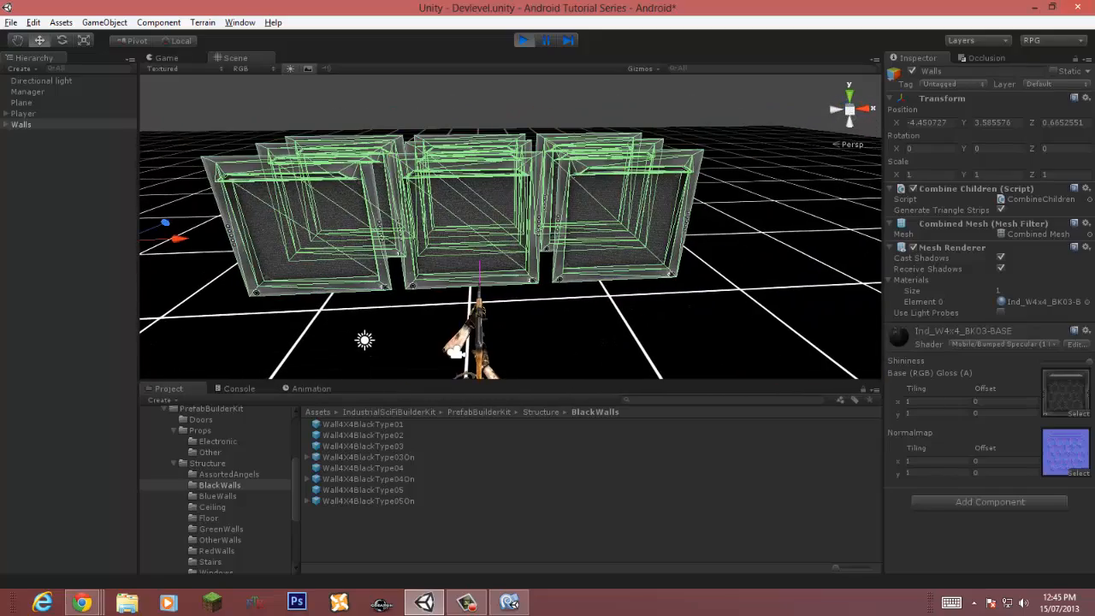
key(ctrl+p)
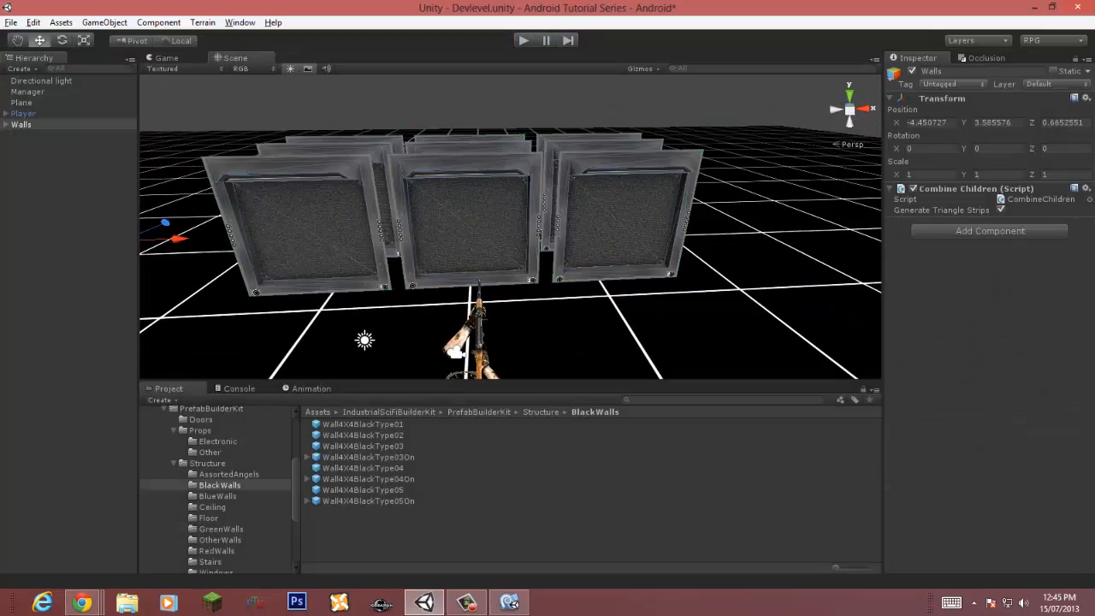
key(ctrl+s)
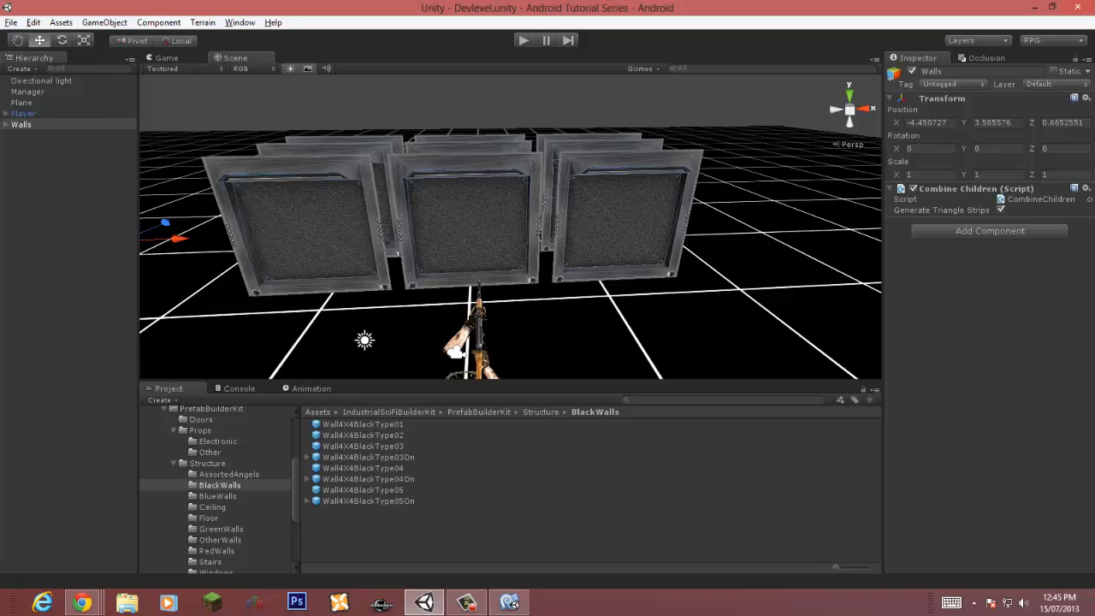
Step: Delete all wall copies under Walls except the first one
right_drag(513, 235, 513, 203)
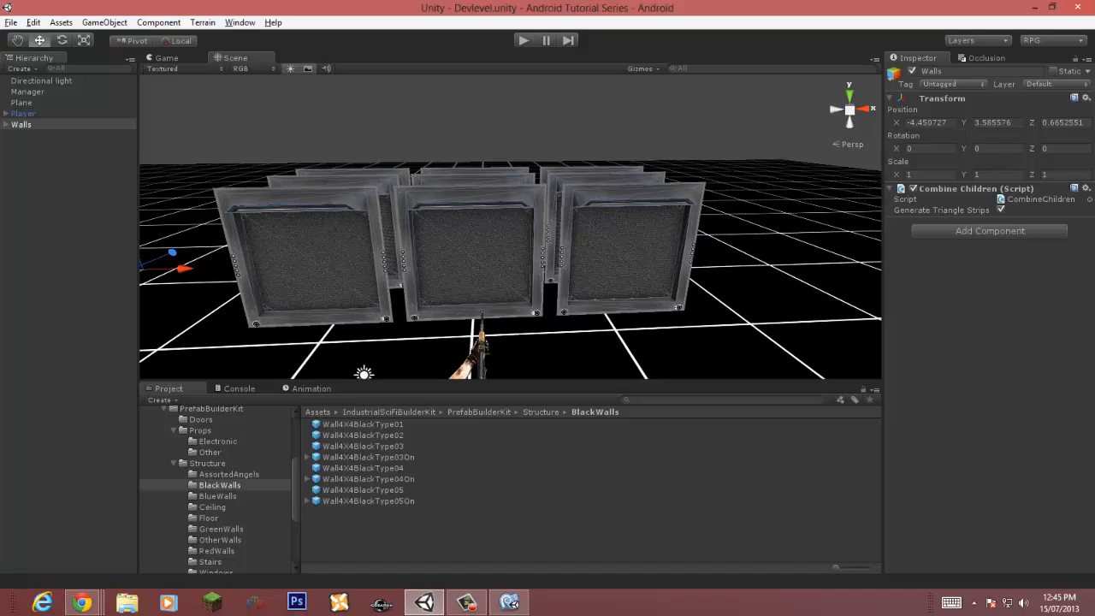
click(67, 223)
click(6, 125)
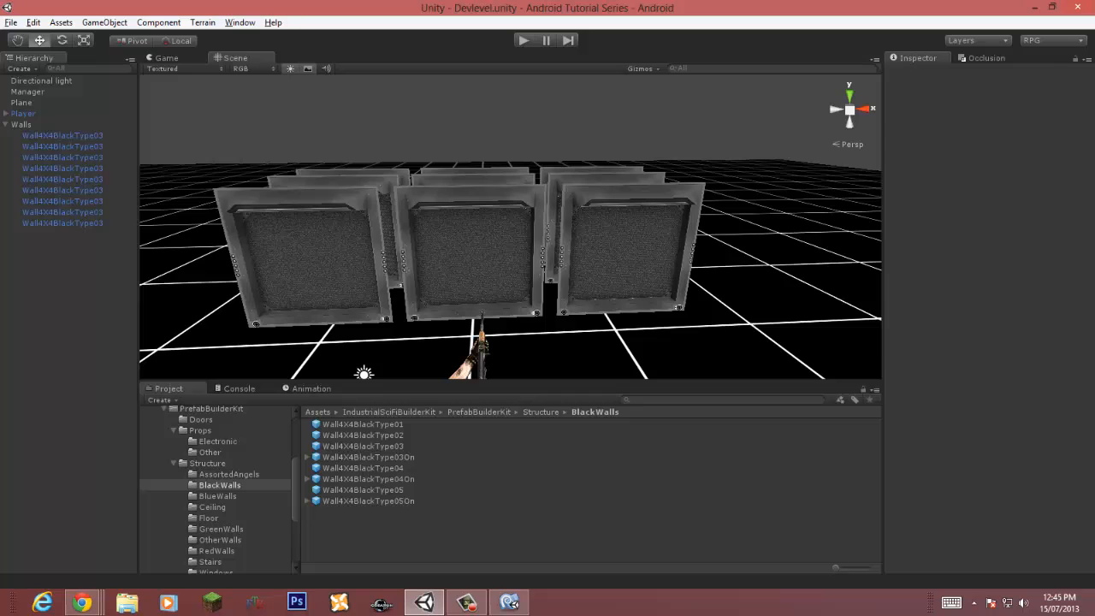
click(62, 135)
shift+click(62, 212)
key(Delete)
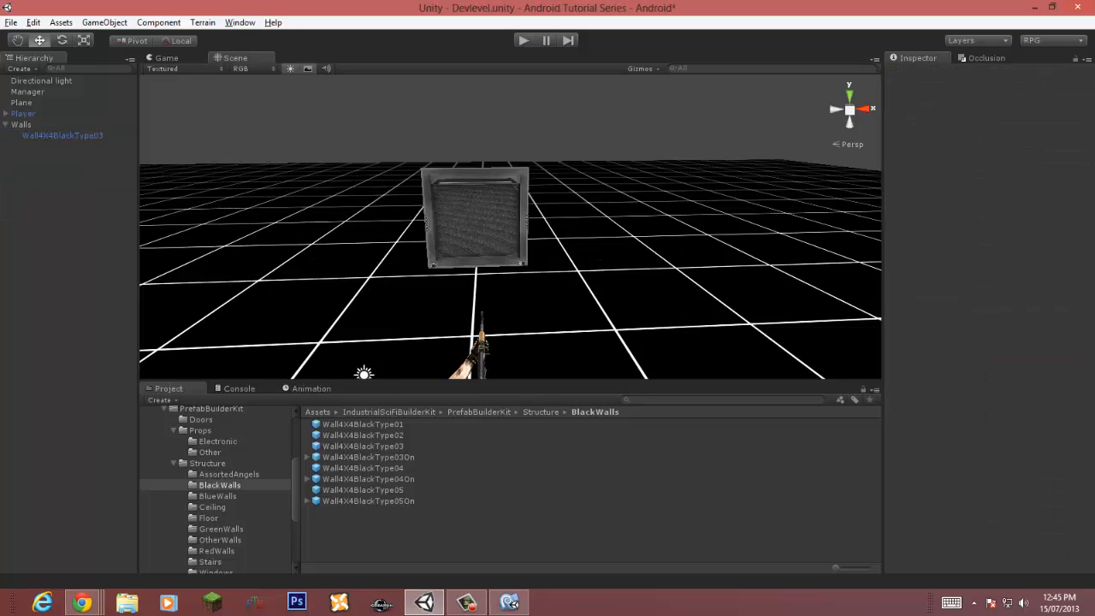
Step: Select the remaining wall copy and duplicate it
click(63, 136)
key(w)
right_drag(479, 214, 505, 232)
key(s)
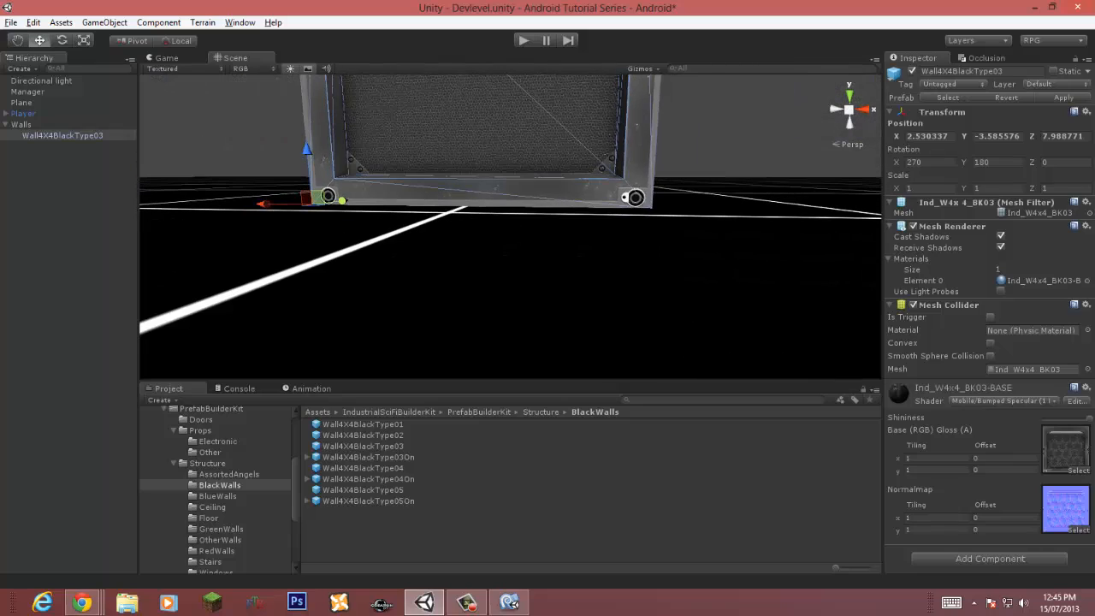
mouse_move(306, 150)
mouse_down()
mouse_move(307, 168)
mouse_move(306, 150)
mouse_up()
right_drag(308, 154, 324, 169)
key(w)
key(s)
key(w)
key(s)
click(324, 169)
click(504, 231)
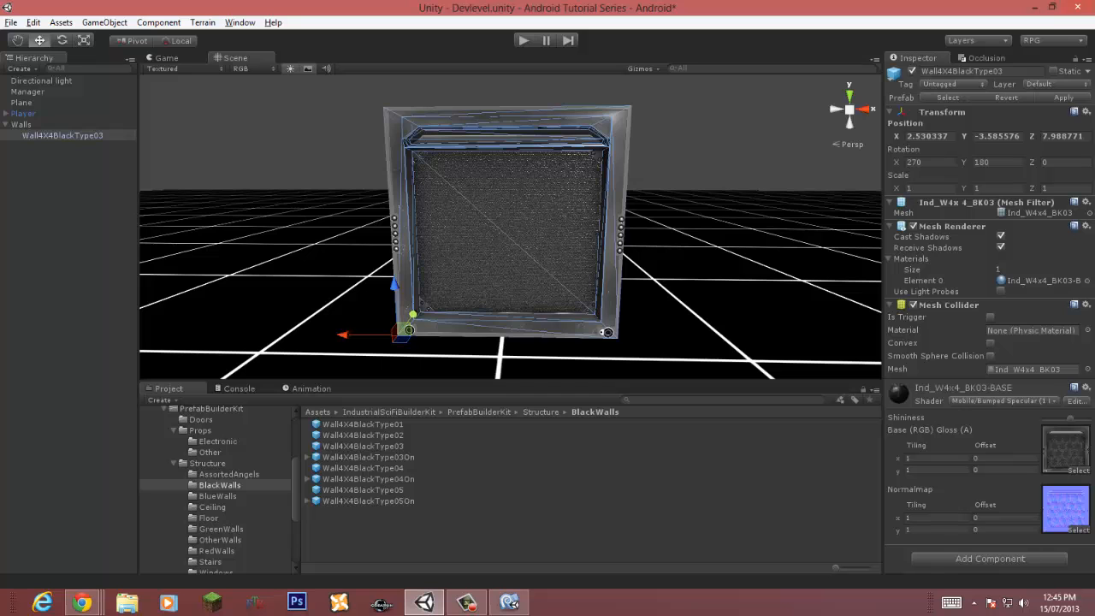
right_drag(510, 231, 512, 216)
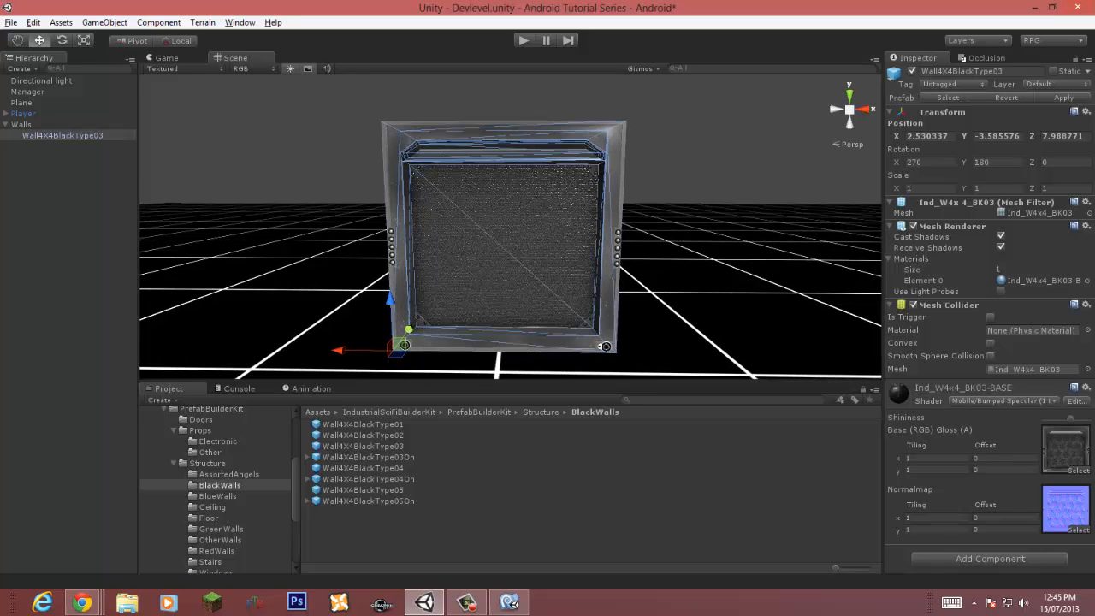
click(693, 162)
right_drag(692, 162, 556, 193)
key(w)
key(s)
key(a)
key(a)
key(w)
key(s)
key(s)
key(d)
click(551, 201)
key(ctrl+d)
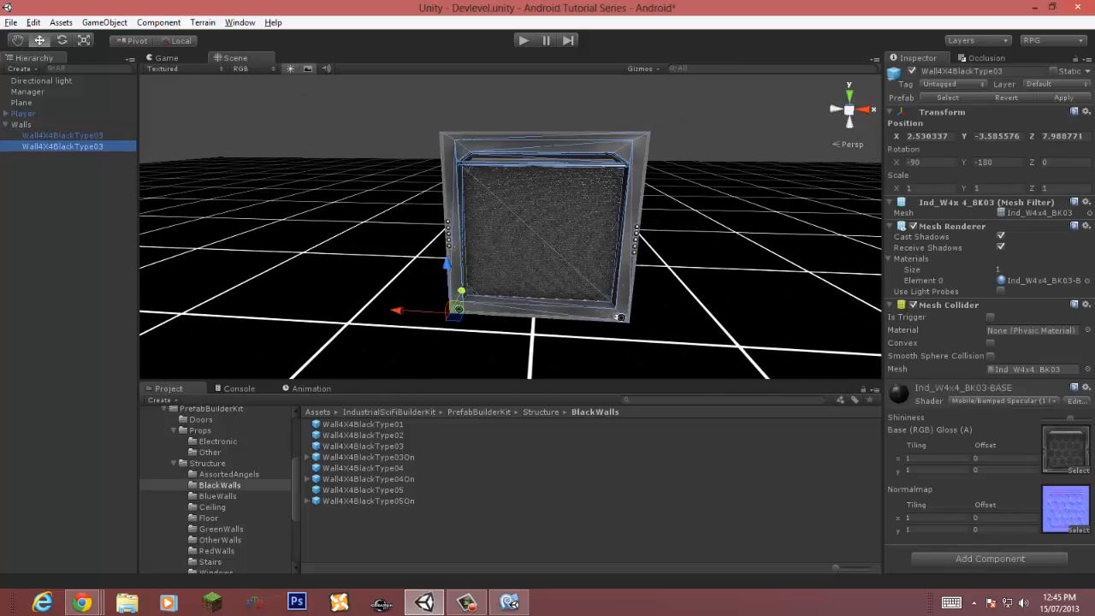
Step: Vertex-snap the duplicated walls edge to edge to form a straight row of four walls
drag(397, 310, 605, 317)
key(w)
right_drag(605, 317, 666, 315)
key(s)
key(ctrl+d)
key(w)
key(s)
key(v)
drag(541, 249, 511, 250)
key(s)
right_drag(511, 249, 466, 286)
click(462, 289)
key(ctrl+d)
drag(351, 351, 176, 362)
right_drag(176, 362, 97, 360)
key(w)
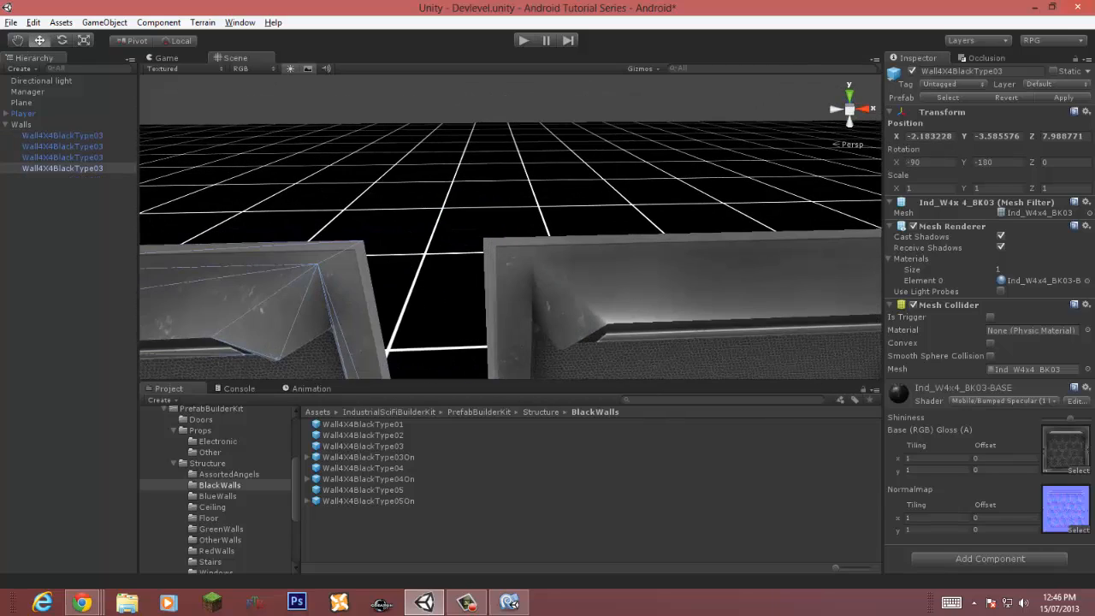
key(v)
drag(368, 240, 482, 237)
key(s)
right_drag(482, 238, 538, 222)
key(w)
key(s)
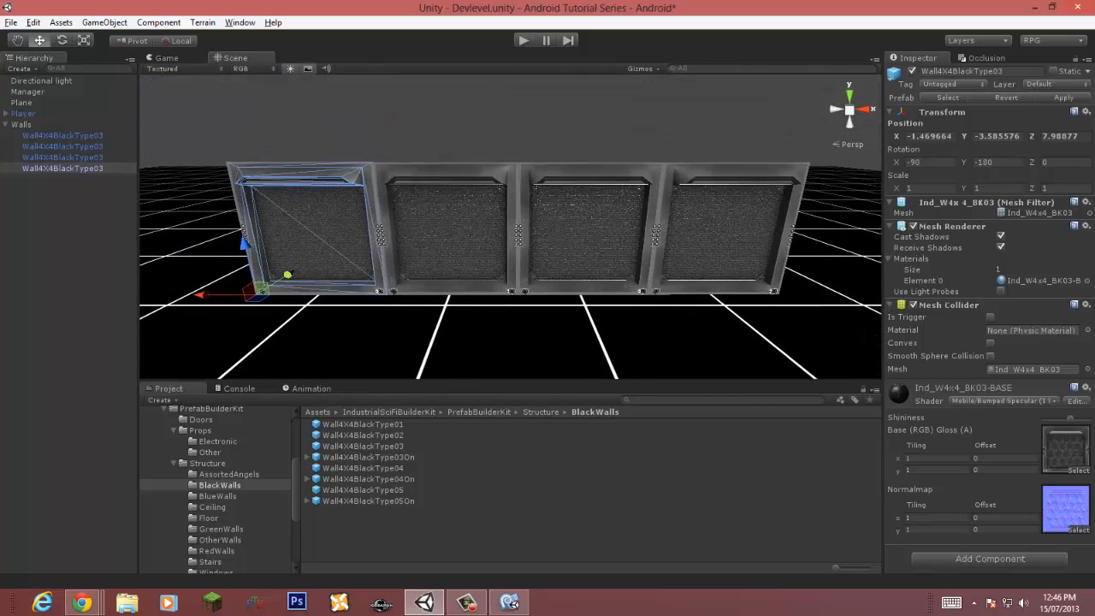
Step: Duplicate the four-wall row and set the copies' Y rotation to 90 degrees
click(62, 135)
shift+click(63, 168)
key(s)
right_drag(410, 231, 389, 246)
key(ctrl+d)
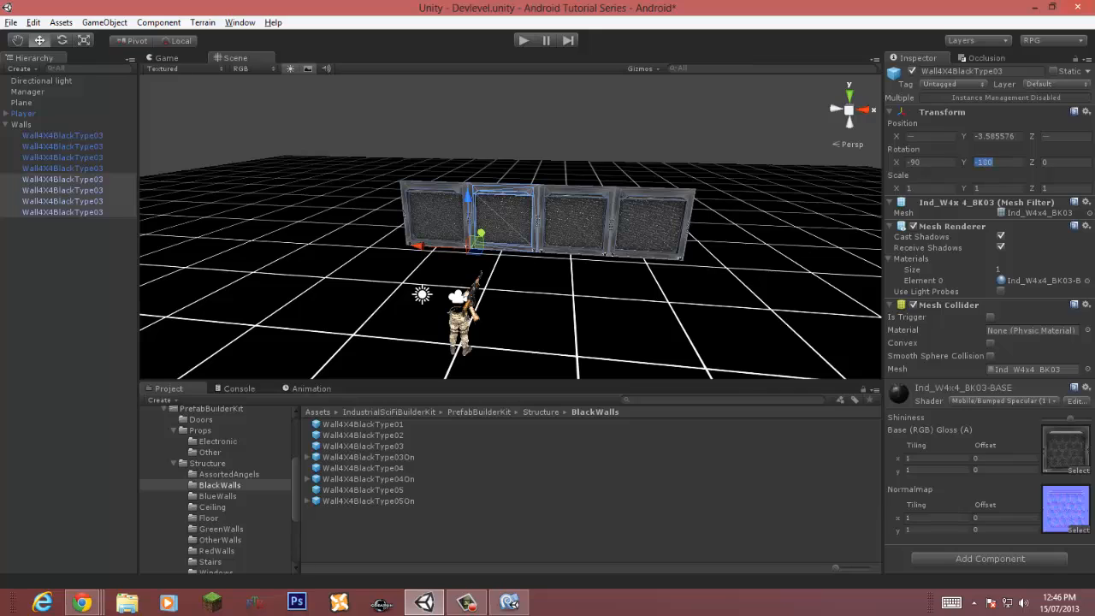
text(0)
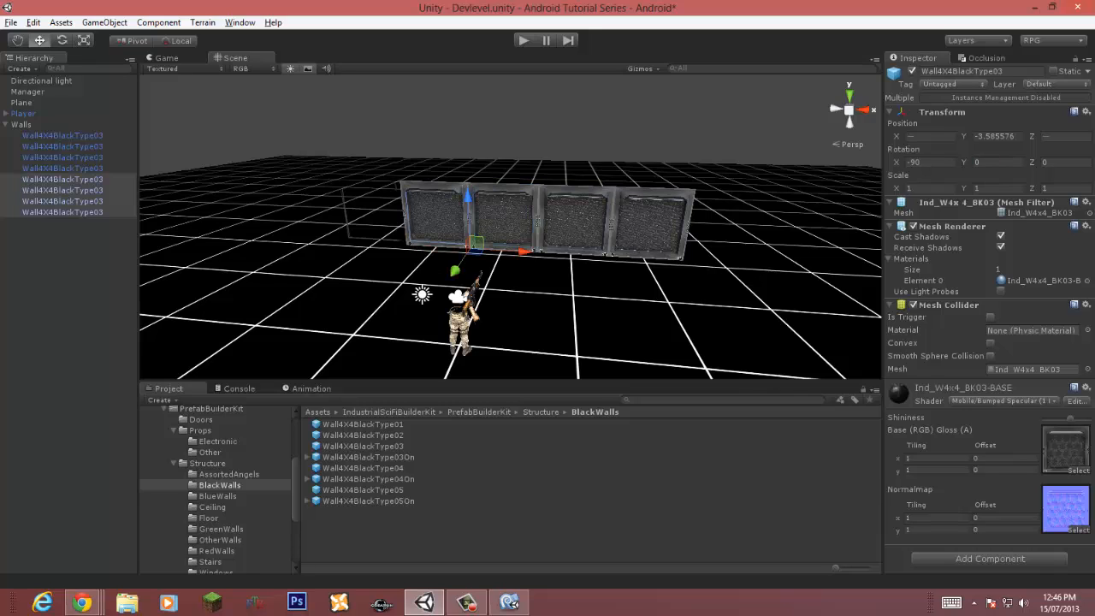
drag(454, 271, 416, 327)
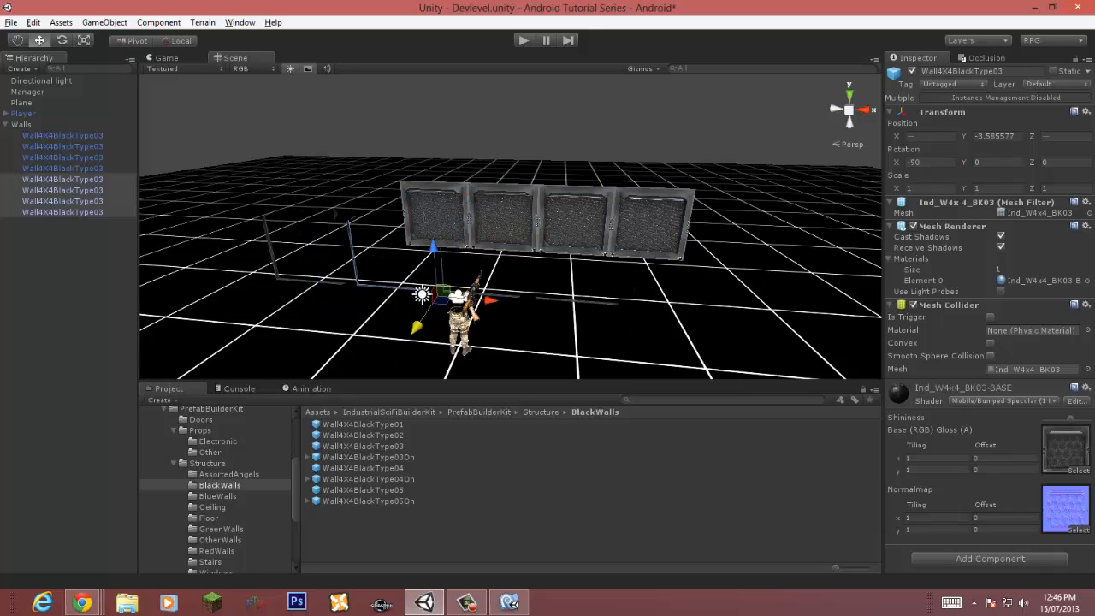
text(90)
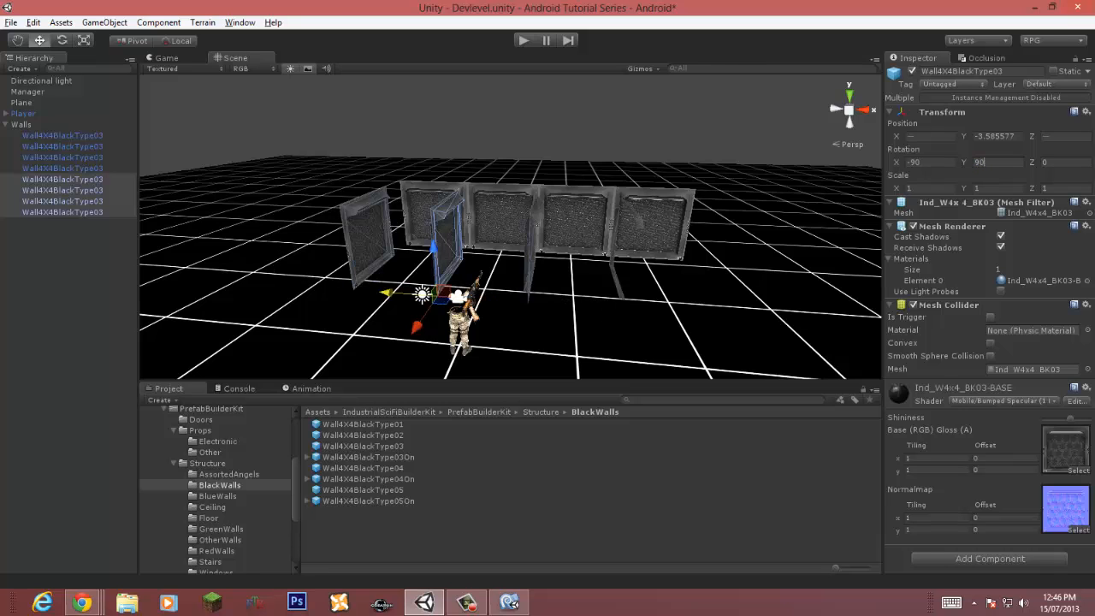
Step: Delete three of the rotated copies, keeping one
click(71, 257)
click(62, 190)
shift+click(63, 212)
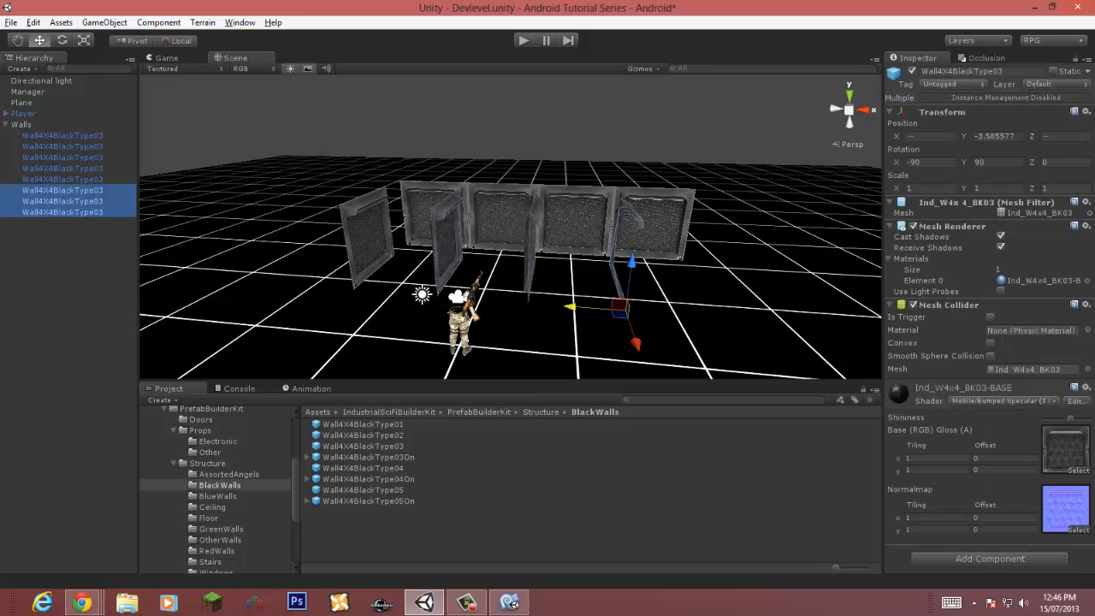
key(Delete)
Step: Duplicate the rotated wall and vertex-snap the copy onto its end to extend the side wall
click(368, 241)
key(w)
right_drag(368, 241, 261, 235)
drag(263, 329, 367, 337)
key(ctrl+d)
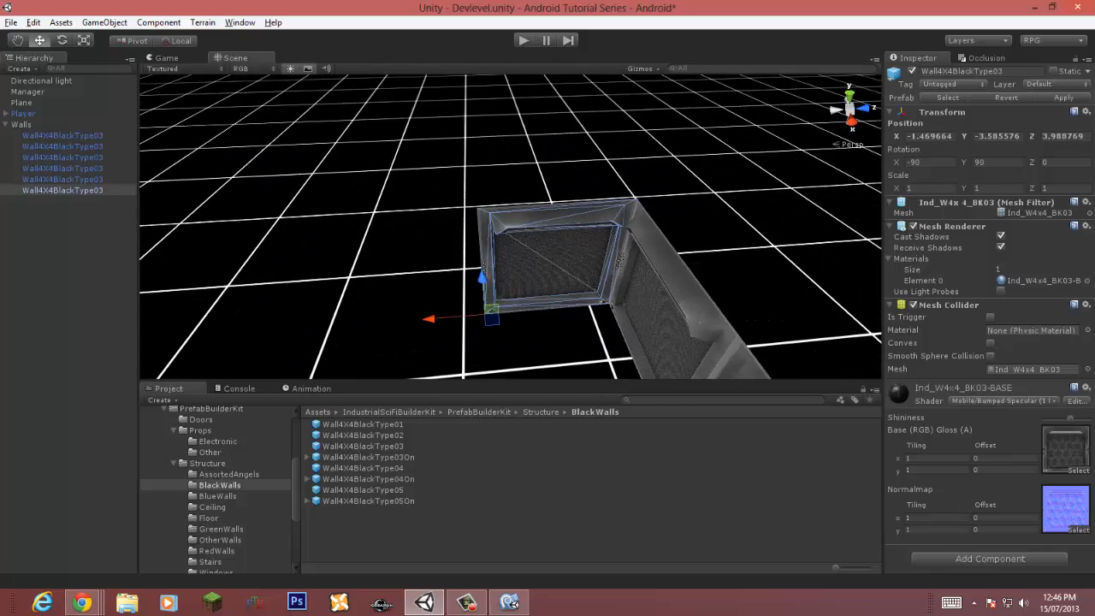
drag(430, 317, 283, 332)
right_drag(282, 332, 261, 325)
key(w)
right_drag(462, 248, 452, 235)
key(v)
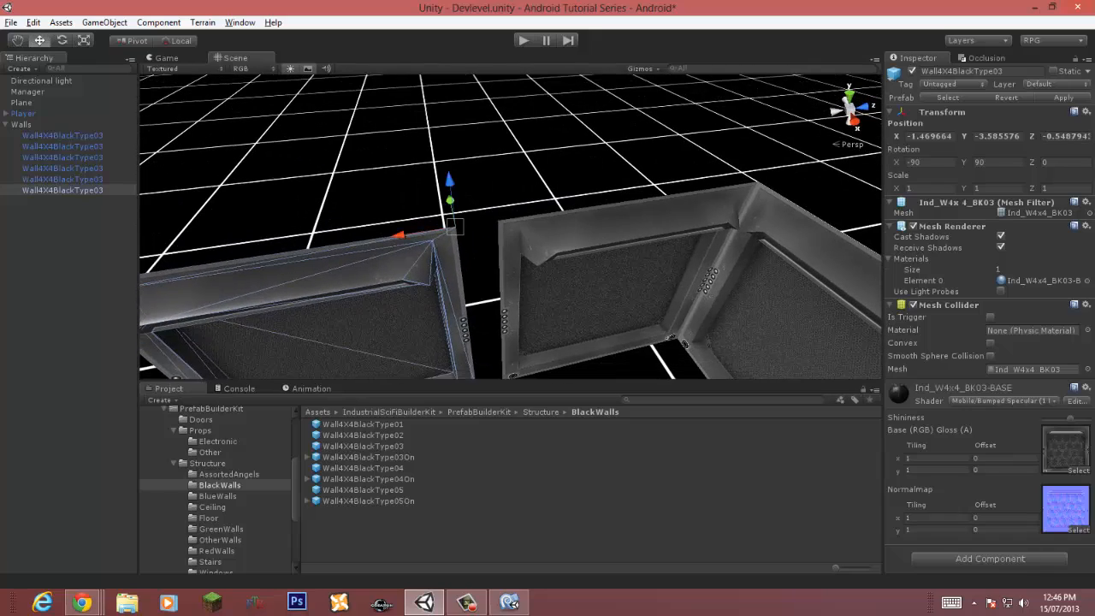
drag(452, 233, 499, 225)
key(s)
right_drag(499, 225, 423, 242)
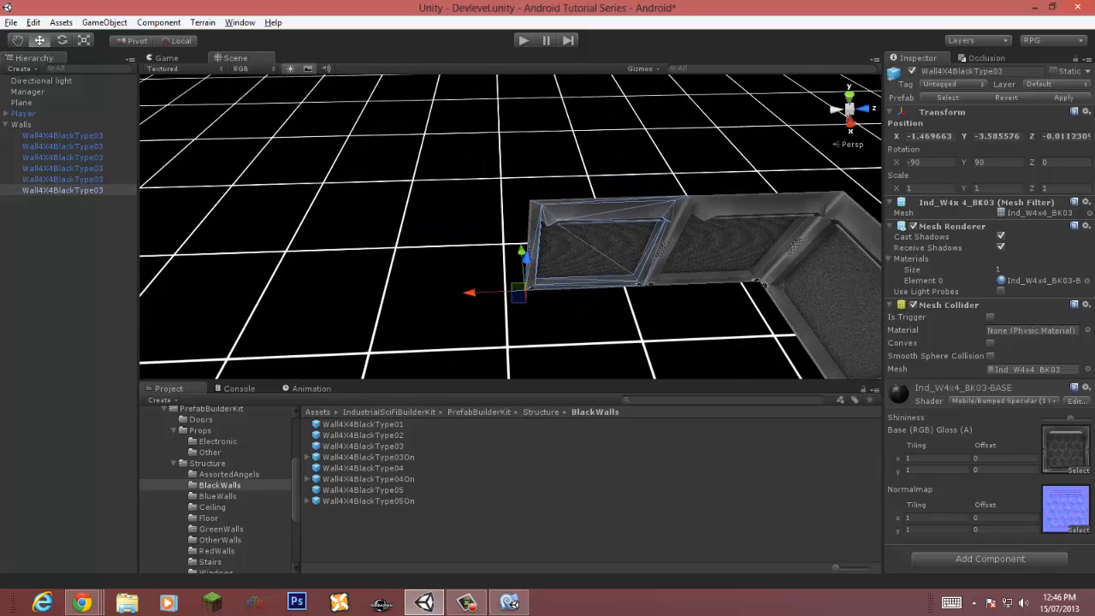
Step: Add two more duplicates to the side wall, snapping each onto the previous wall's end
key(ctrl+d)
drag(469, 292, 381, 296)
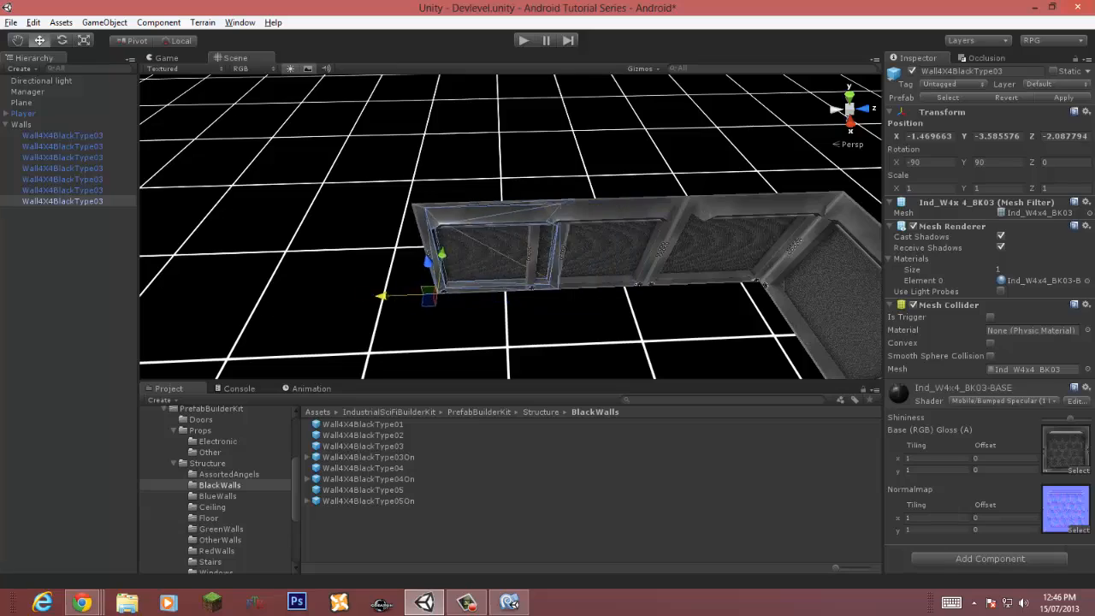
key(w)
right_drag(381, 296, 389, 284)
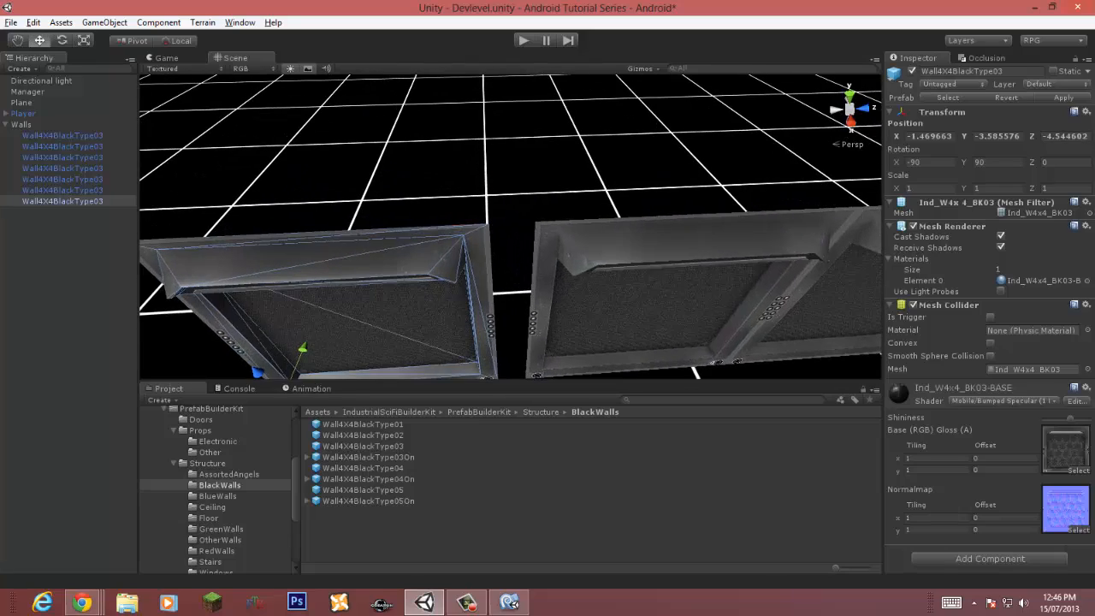
drag(489, 223, 536, 223)
key(s)
right_drag(536, 223, 487, 195)
key(w)
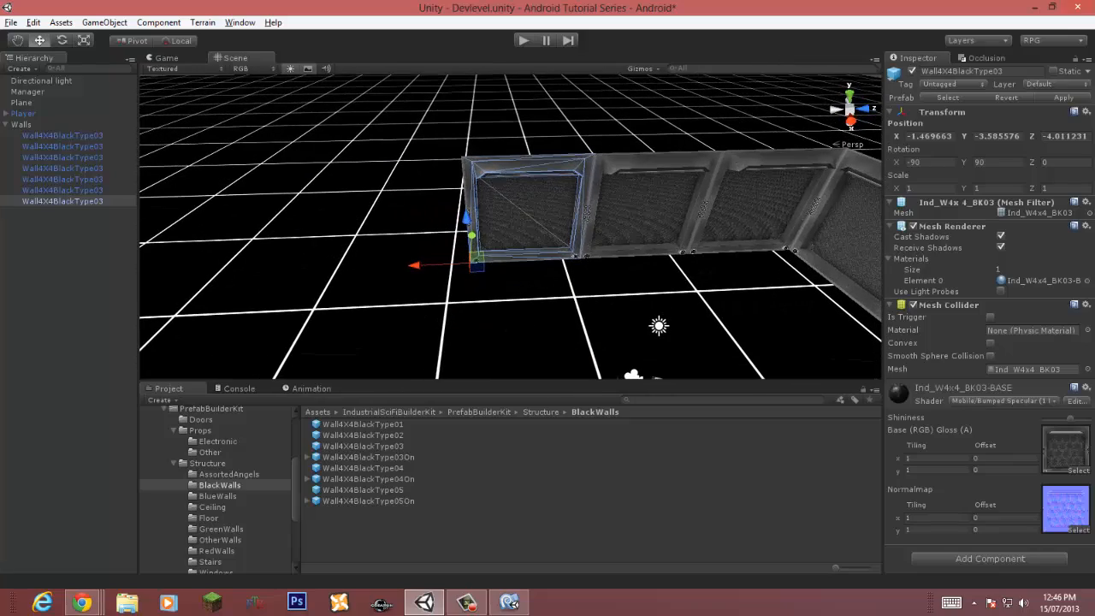
key(ctrl+d)
drag(416, 265, 285, 270)
mouse_move(285, 270)
right_down()
mouse_move(272, 225)
mouse_move(279, 254)
right_up()
key(w)
key(v)
drag(485, 198, 529, 199)
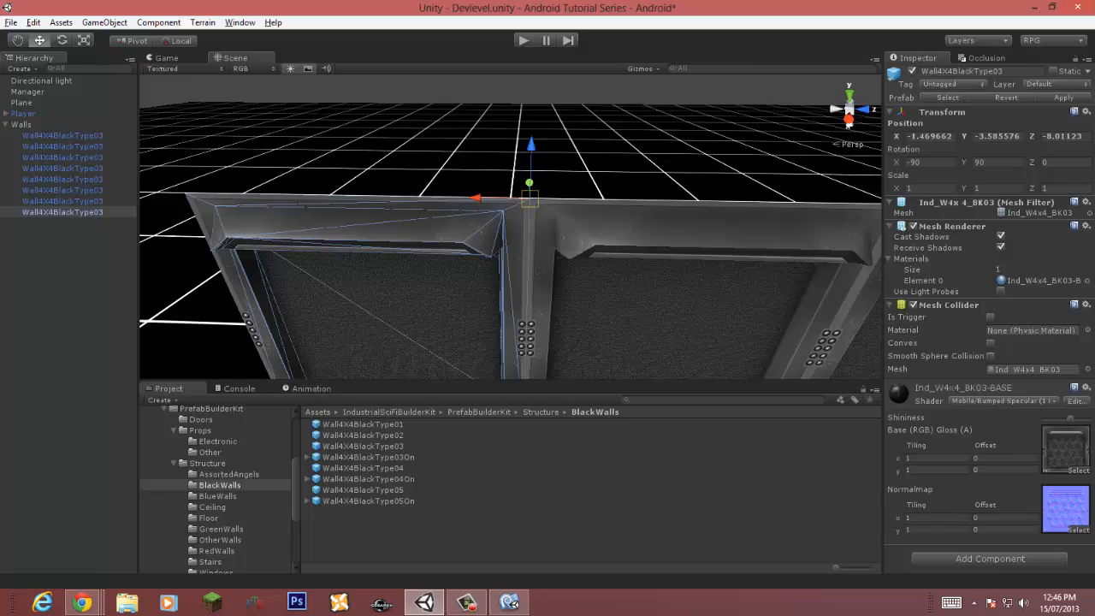
key(s)
right_drag(530, 199, 453, 184)
key(w)
Step: Duplicate the last side wall, set its Y rotation to 0 and snap it at the corner to start the back row
key(ctrl+d)
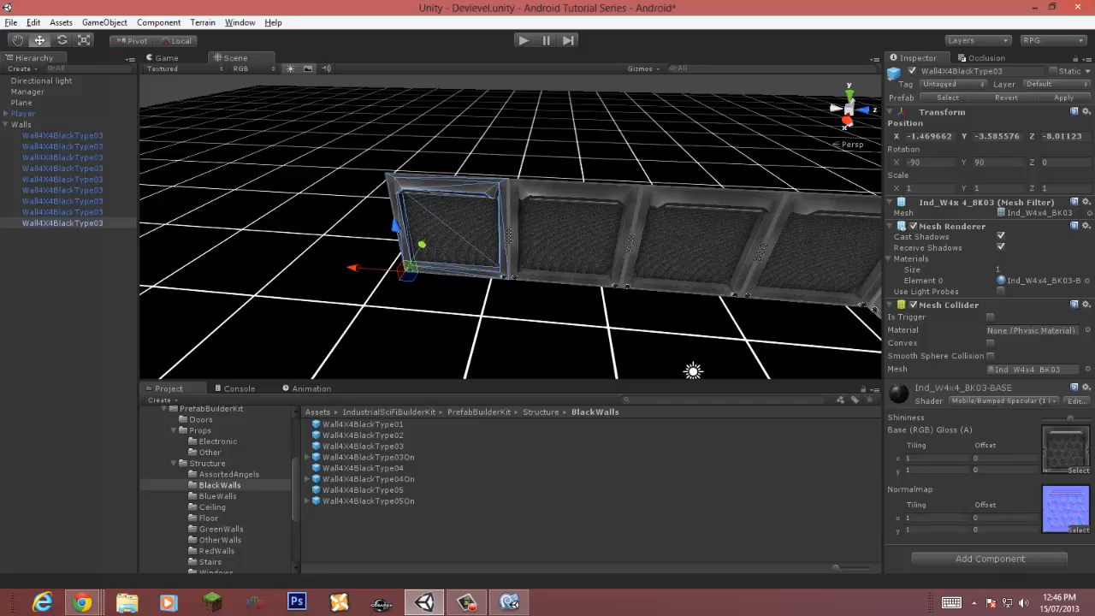
right_drag(547, 224, 475, 252)
right_drag(427, 317, 444, 265)
key(w)
key(v)
drag(532, 163, 544, 162)
right_drag(544, 171, 466, 300)
key(s)
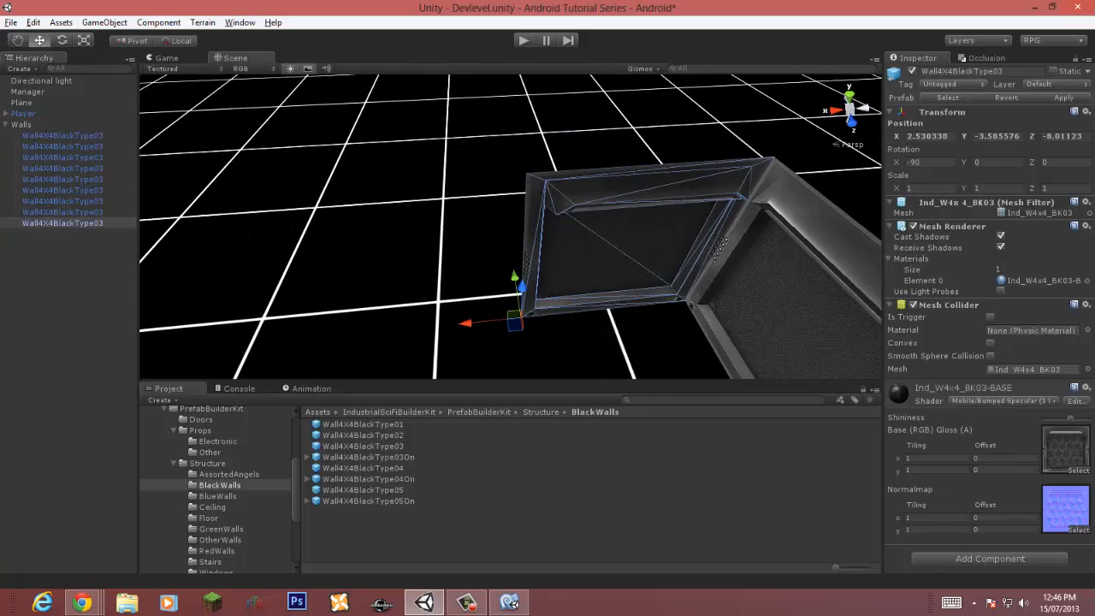
Step: Duplicate the corner wall and snap the copy next to it along the back row
key(ctrl+d)
drag(466, 322, 265, 343)
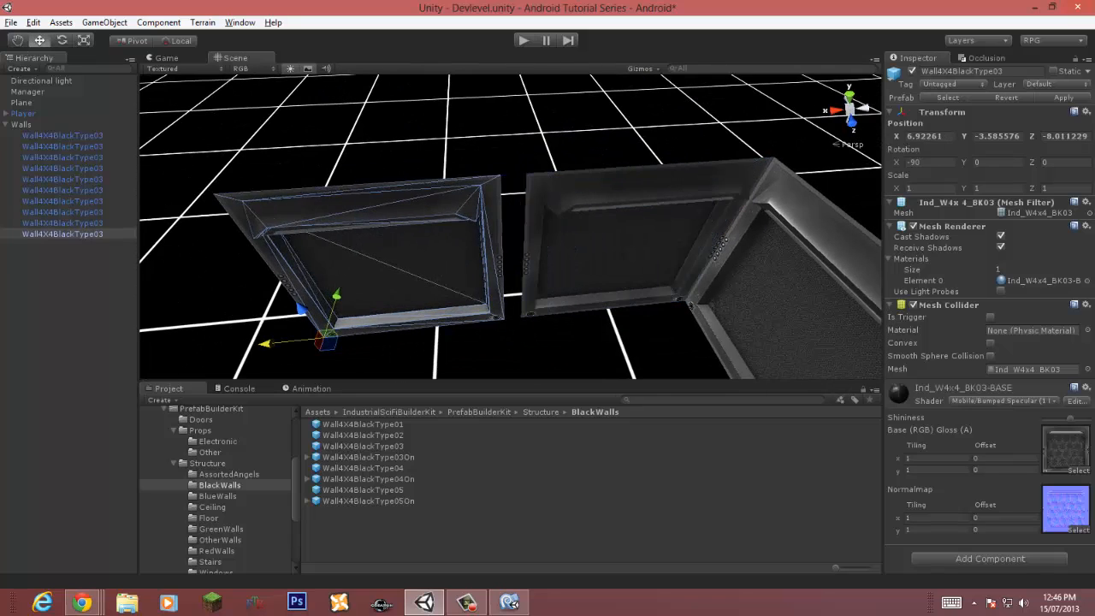
drag(500, 174, 527, 173)
right_drag(527, 174, 462, 282)
key(s)
Step: Duplicate again and vertex-snap the next back-row wall onto the previous one
key(ctrl+d)
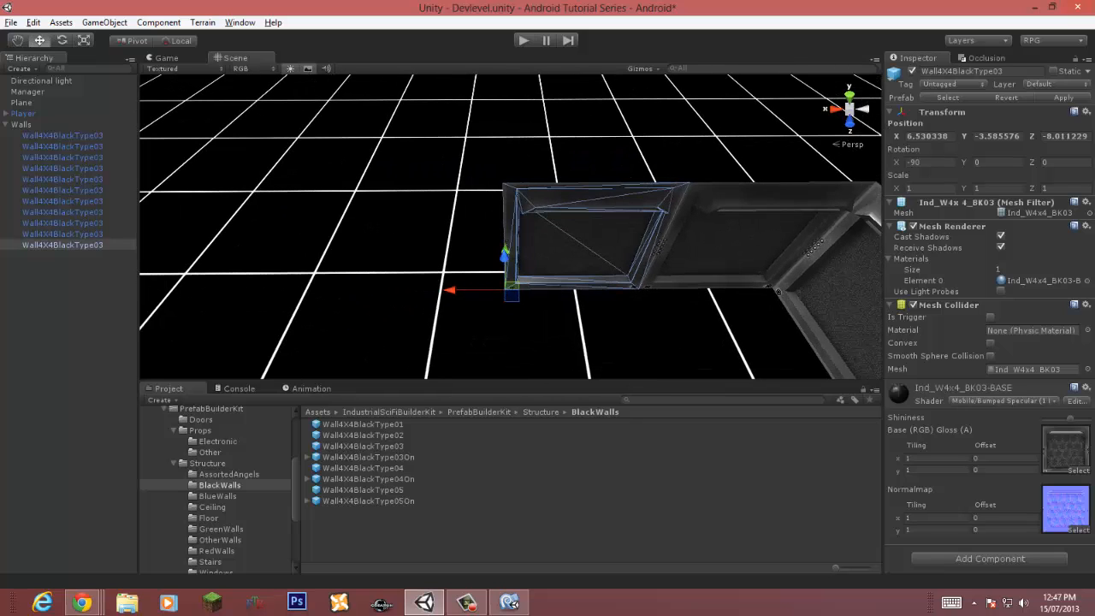
drag(452, 289, 303, 291)
right_drag(303, 291, 402, 278)
key(w)
key(v)
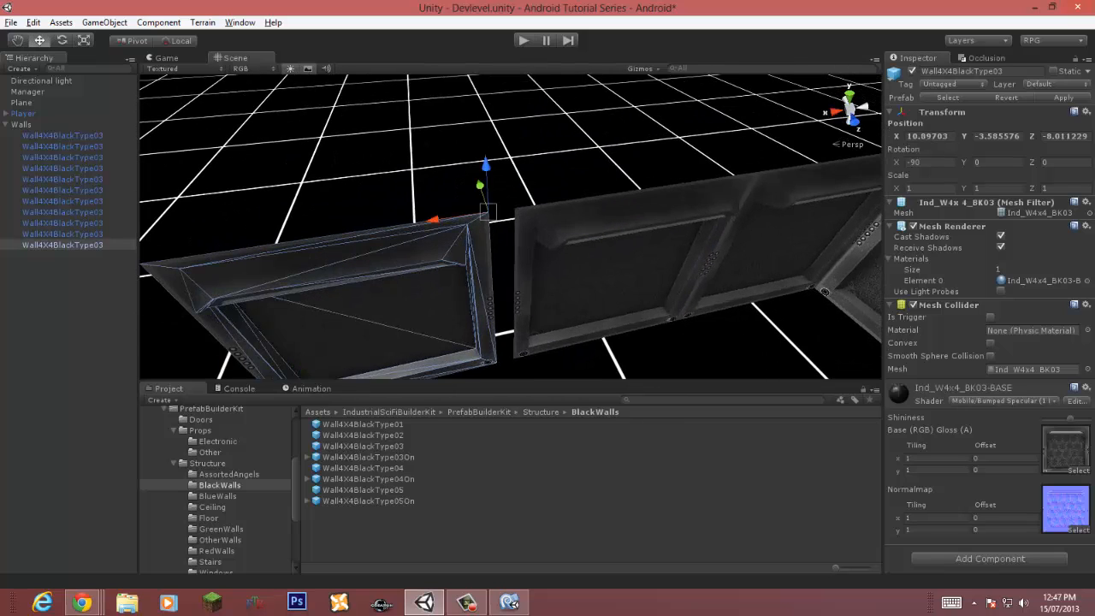
drag(487, 214, 514, 208)
key(s)
right_drag(514, 208, 444, 248)
Step: Add another back-row wall by duplicating and vertex-snapping it onto the row's end
key(ctrl+d)
drag(402, 298, 227, 356)
right_drag(228, 356, 252, 332)
key(w)
key(v)
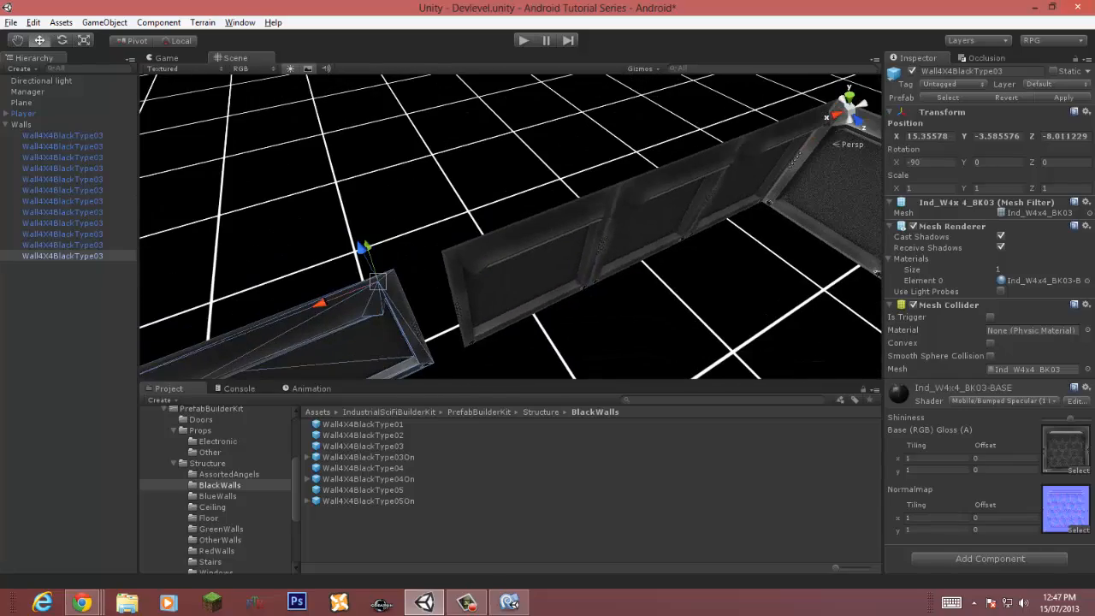
drag(376, 283, 440, 251)
key(s)
right_drag(440, 251, 299, 261)
key(w)
key(d)
Step: Duplicate the end wall, turn the copy to -90 degrees on Y and snap it at the corner to start the opposite side
key(ctrl+d)
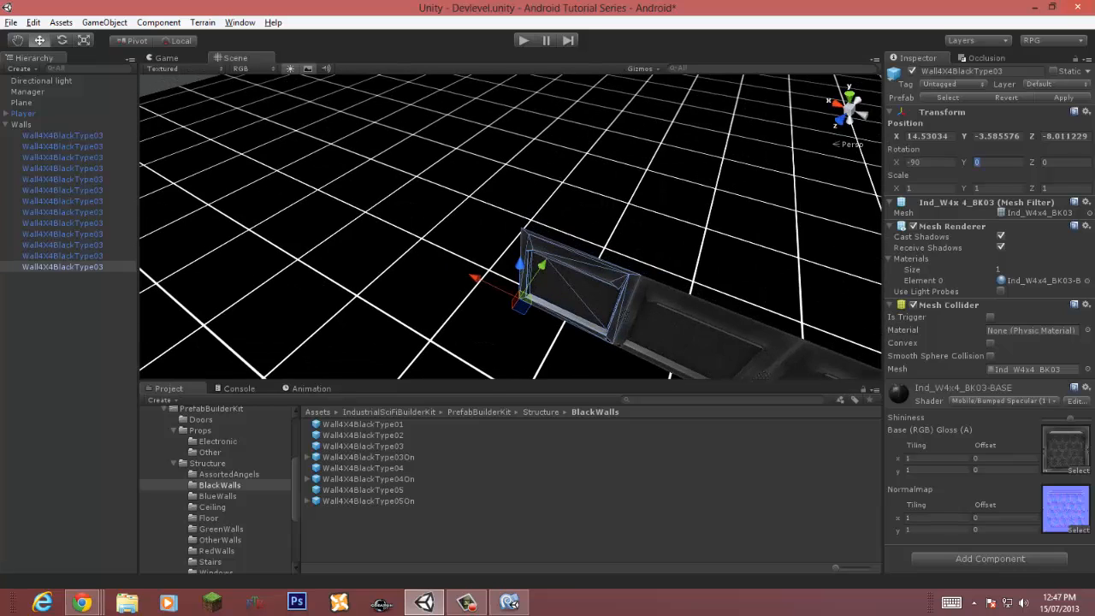
key(BackSpace)
right_drag(517, 315, 510, 322)
drag(511, 322, 403, 380)
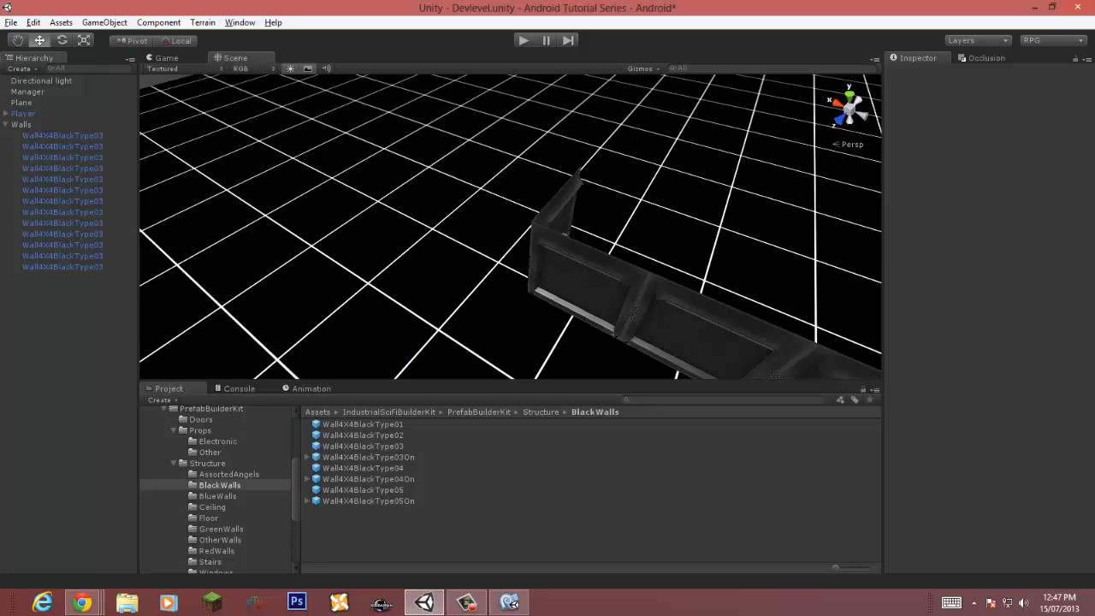
key(ctrl+z)
drag(475, 363, 414, 430)
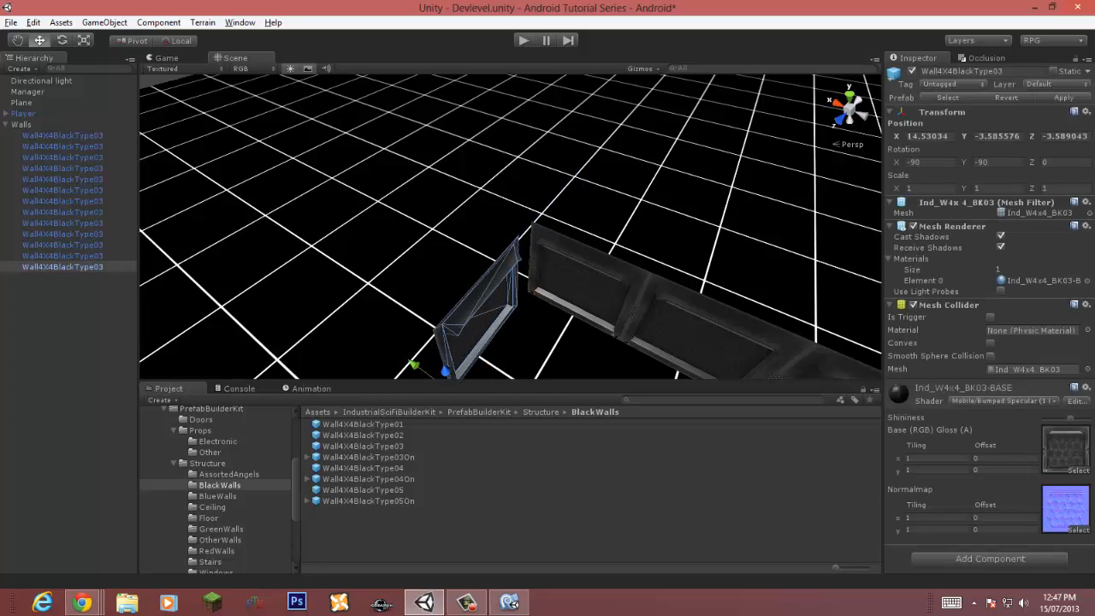
key(w)
right_drag(505, 257, 487, 235)
key(v)
drag(486, 228, 536, 199)
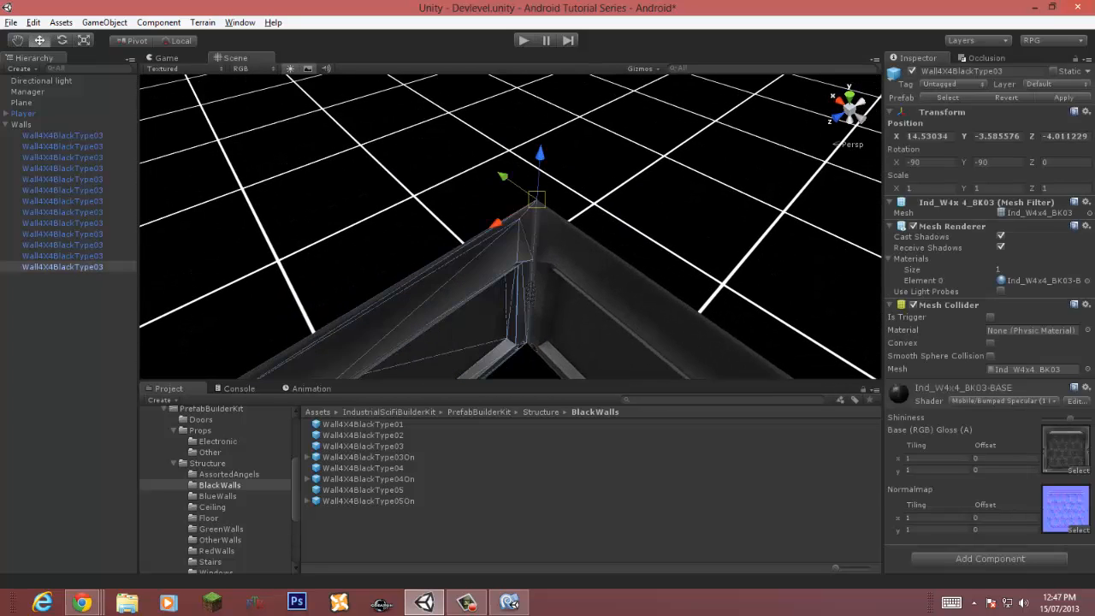
right_drag(522, 222, 390, 229)
Step: Duplicate the end wall and move the copy along the opposite side to continue that row
key(ctrl+d)
drag(492, 317, 311, 383)
key(w)
right_drag(411, 308, 426, 299)
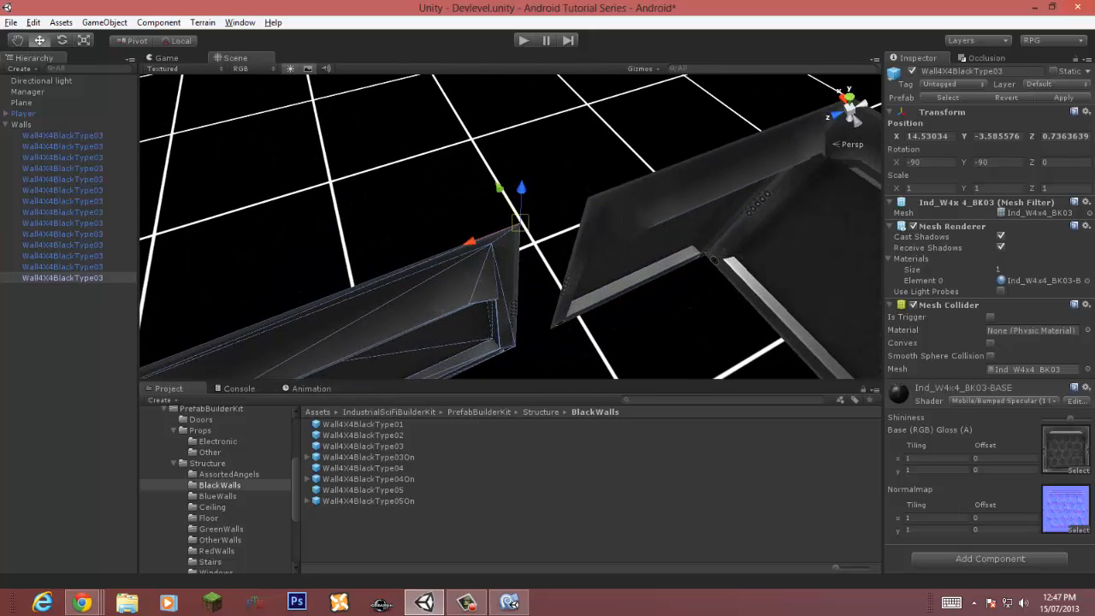
drag(520, 223, 588, 199)
right_drag(588, 198, 385, 256)
Step: Duplicate the wall again and vertex-snap the copy onto the end of the opposite row
key(ctrl+d)
drag(518, 263, 383, 289)
key(w)
right_drag(382, 289, 515, 210)
key(v)
drag(521, 204, 565, 179)
right_drag(565, 179, 522, 218)
key(w)
Step: Add one more wall to the opposite row by duplicating and snapping it onto the previous one
key(ctrl+d)
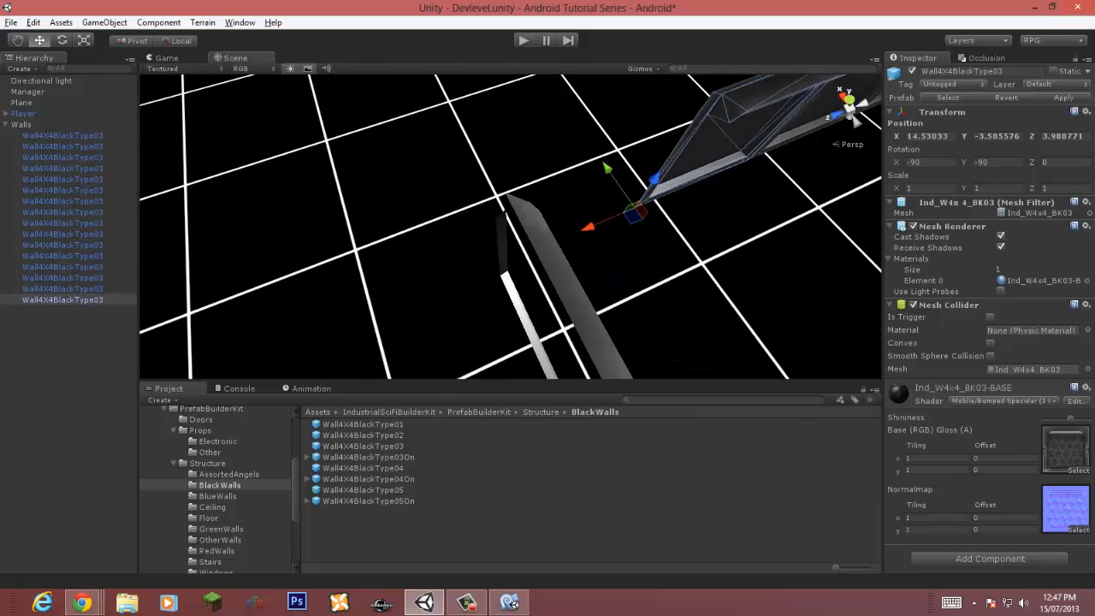
drag(588, 227, 418, 301)
key(w)
right_drag(418, 301, 509, 249)
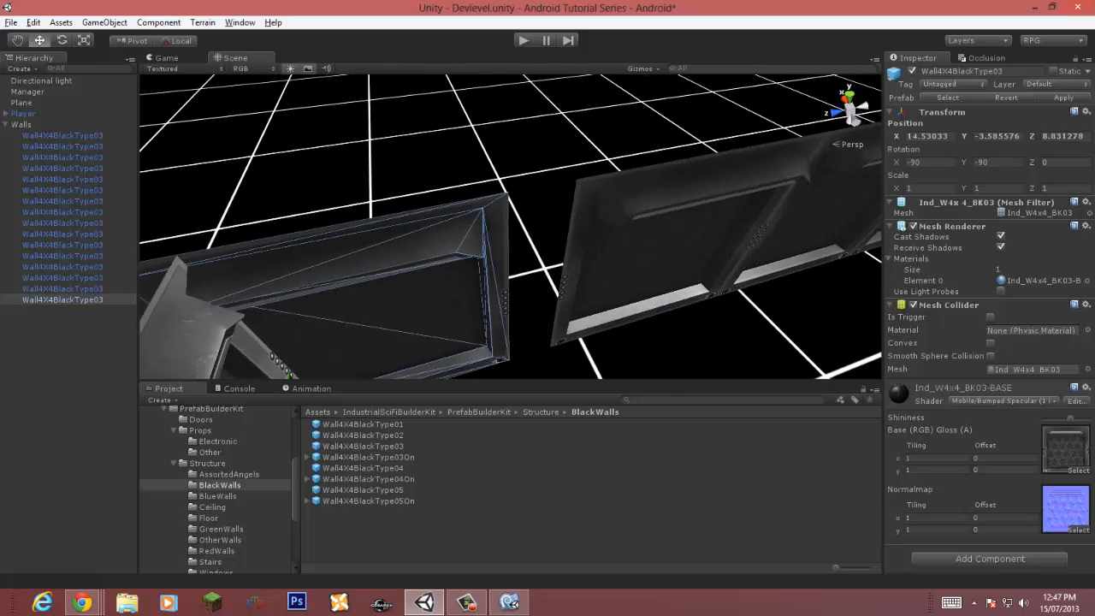
drag(508, 192, 579, 178)
key(s)
right_drag(579, 178, 479, 190)
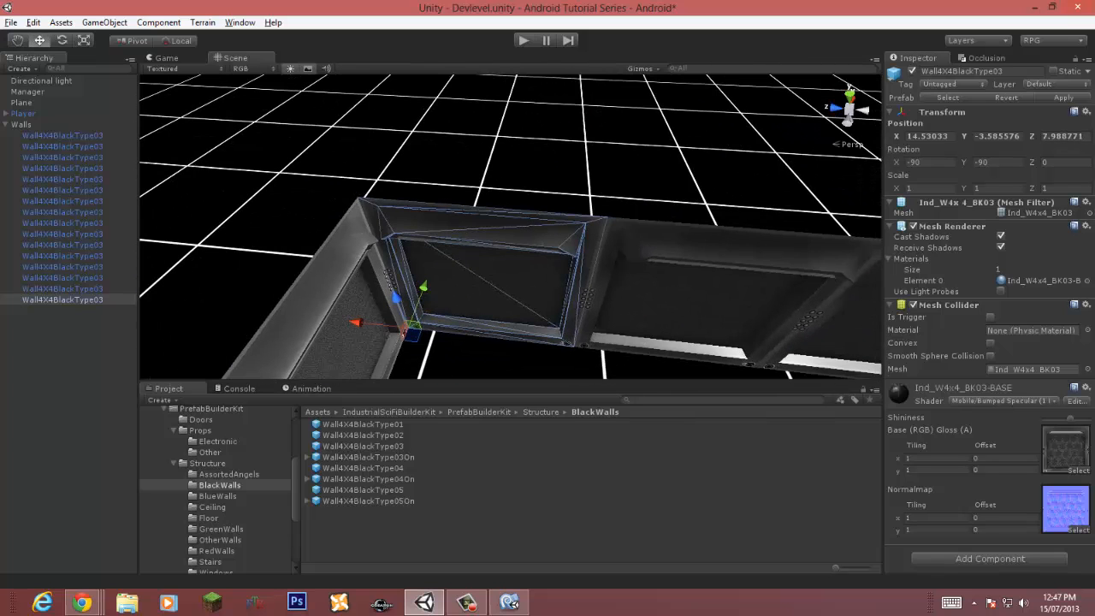
Step: Playtest the scene in the Game view to check the enclosed walls
key(ctrl+p)
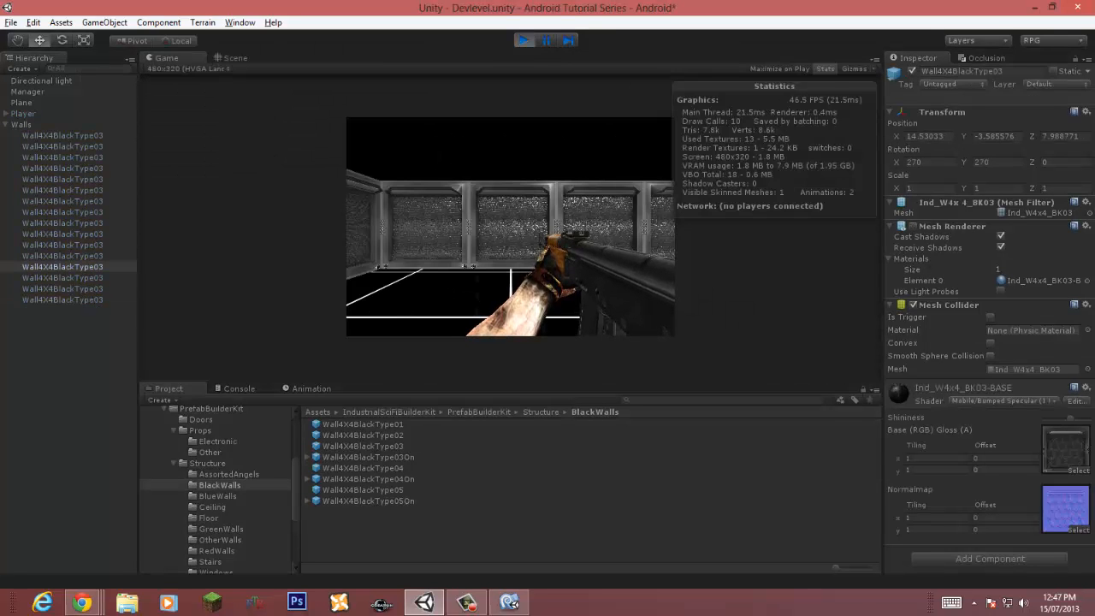
key(ctrl+p)
right_drag(376, 274, 727, 192)
scroll(510, 226, up, 6)
right_drag(510, 227, 684, 206)
scroll(510, 227, up, 6)
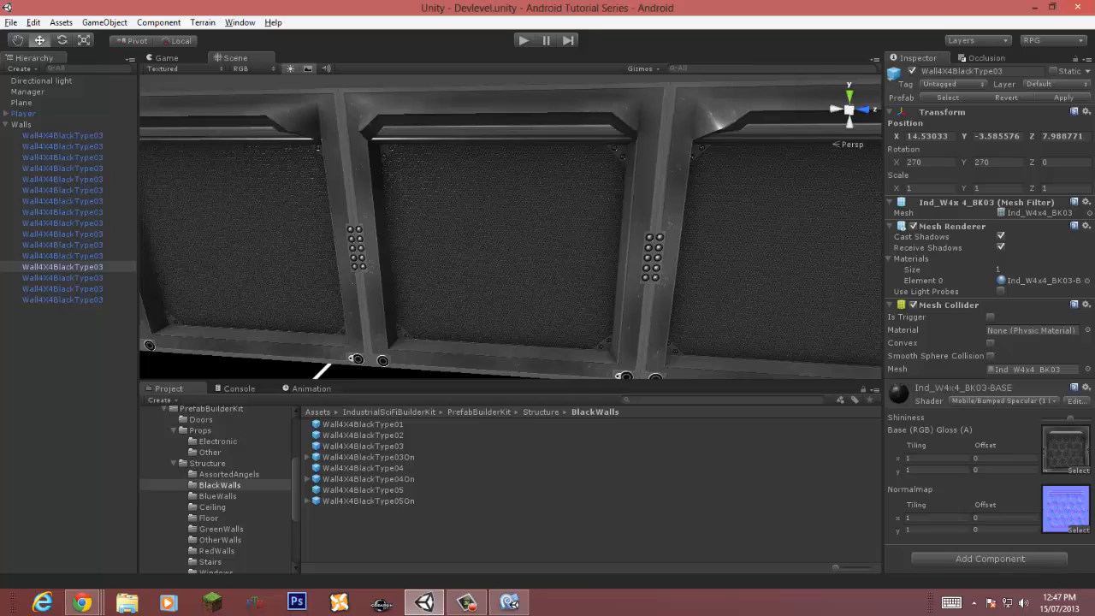
Step: Locate the wall's Wall001N normal map texture and enable Generate Mip Maps in its import settings
click(505, 231)
click(1065, 447)
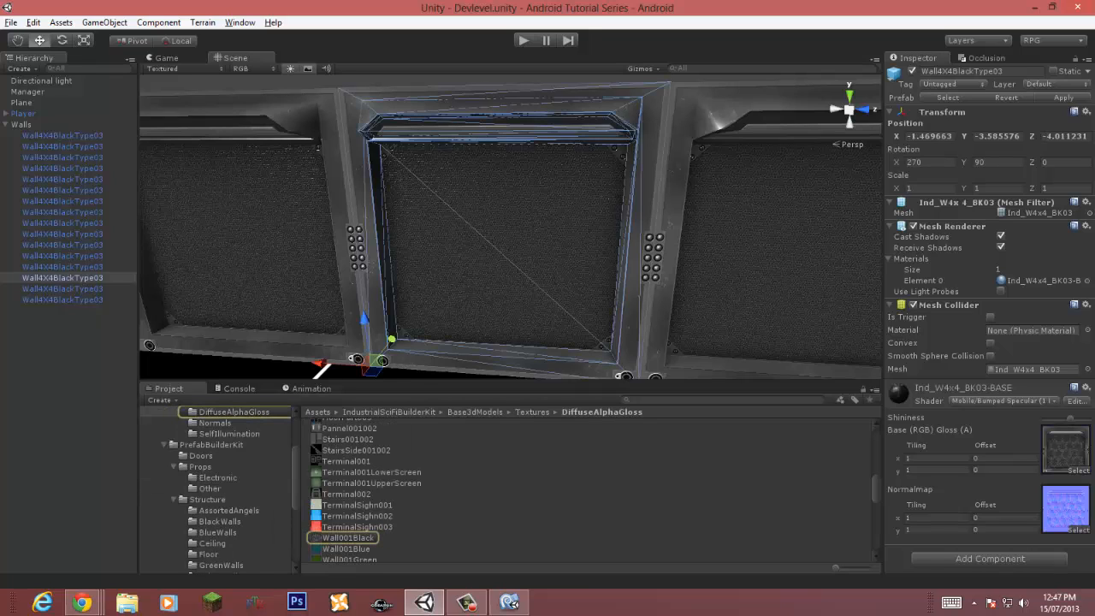
click(1065, 509)
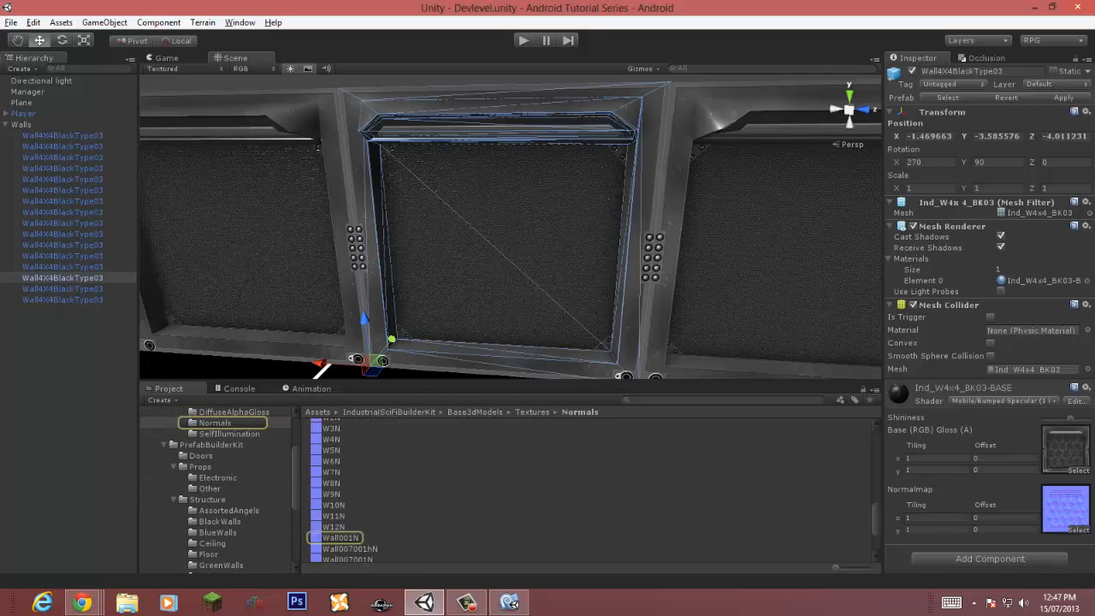
click(340, 538)
click(505, 230)
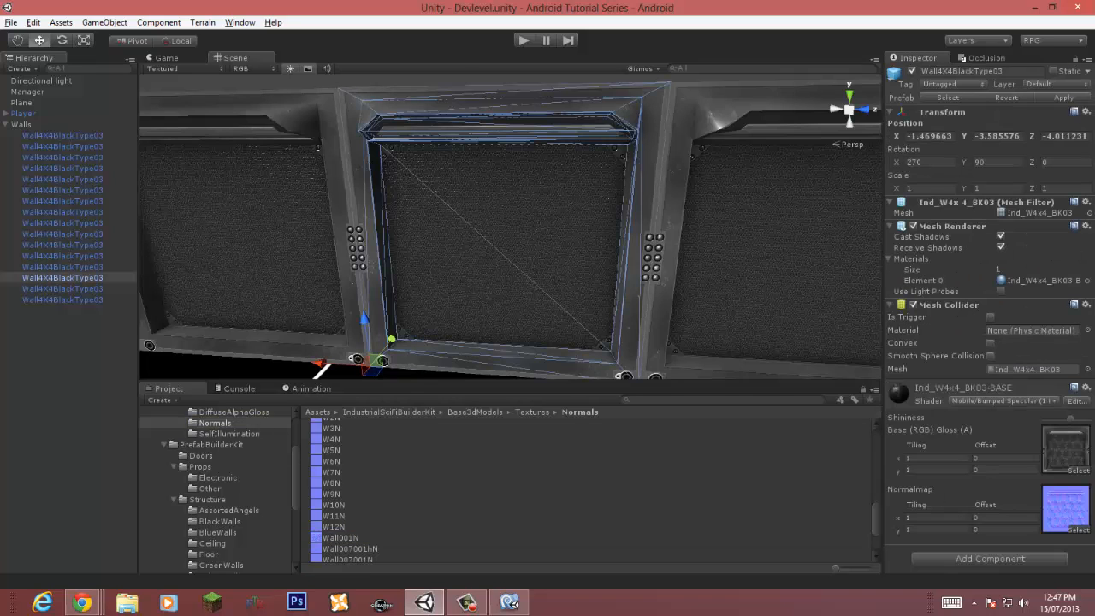
click(1063, 508)
click(340, 538)
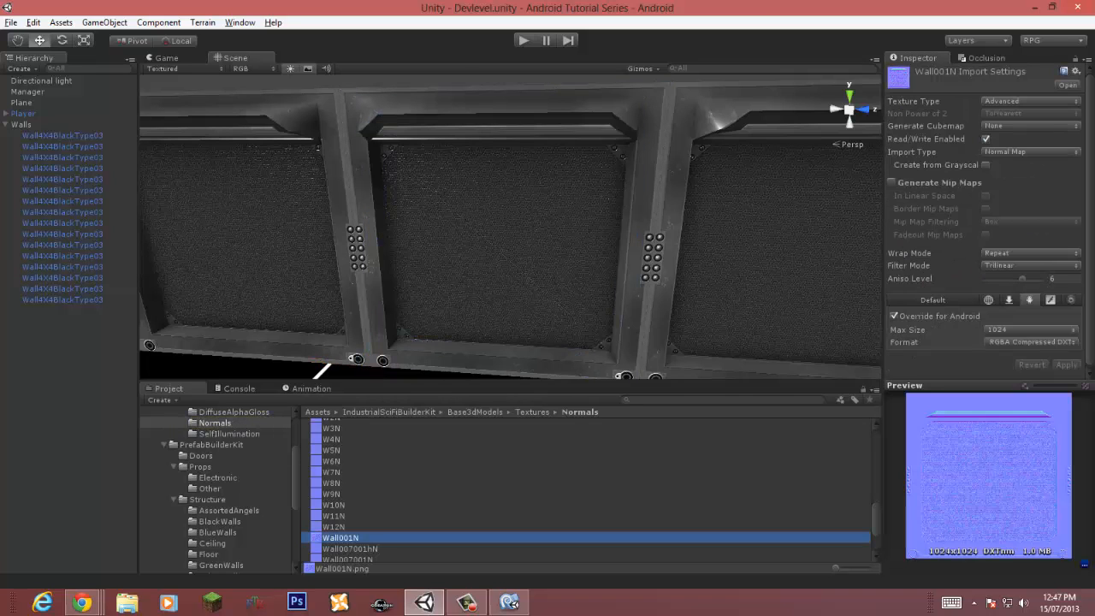
click(891, 182)
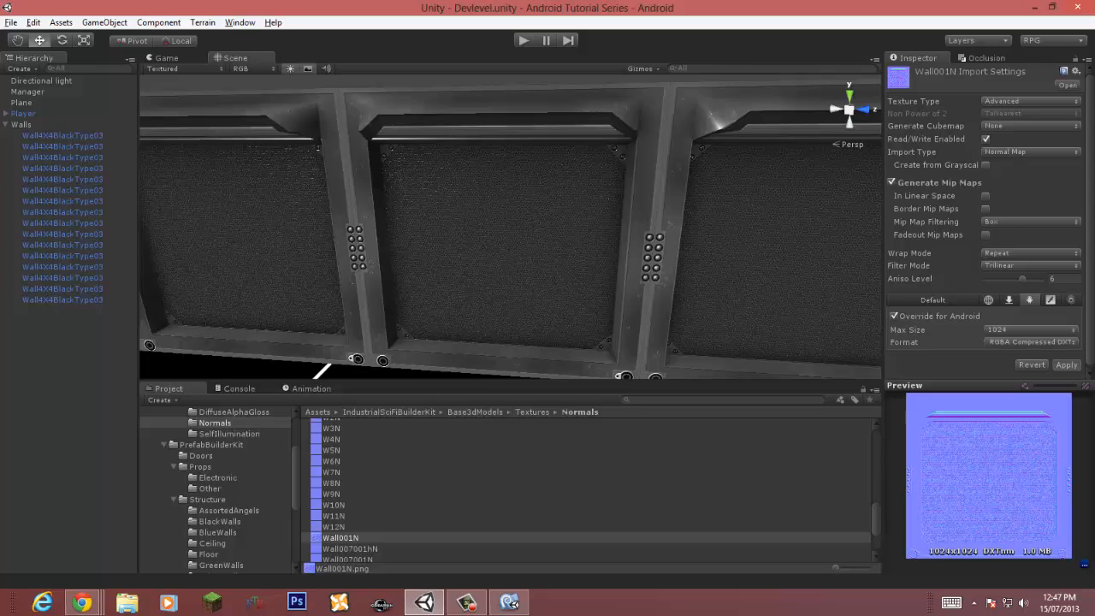
scroll(511, 227, up, 8)
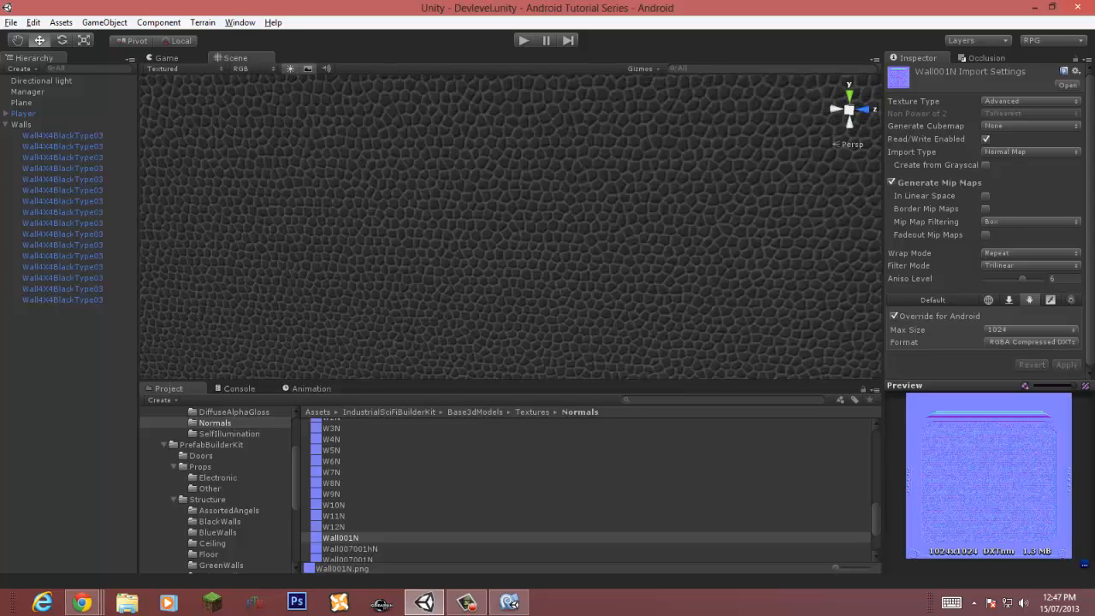
scroll(511, 227, down, 5)
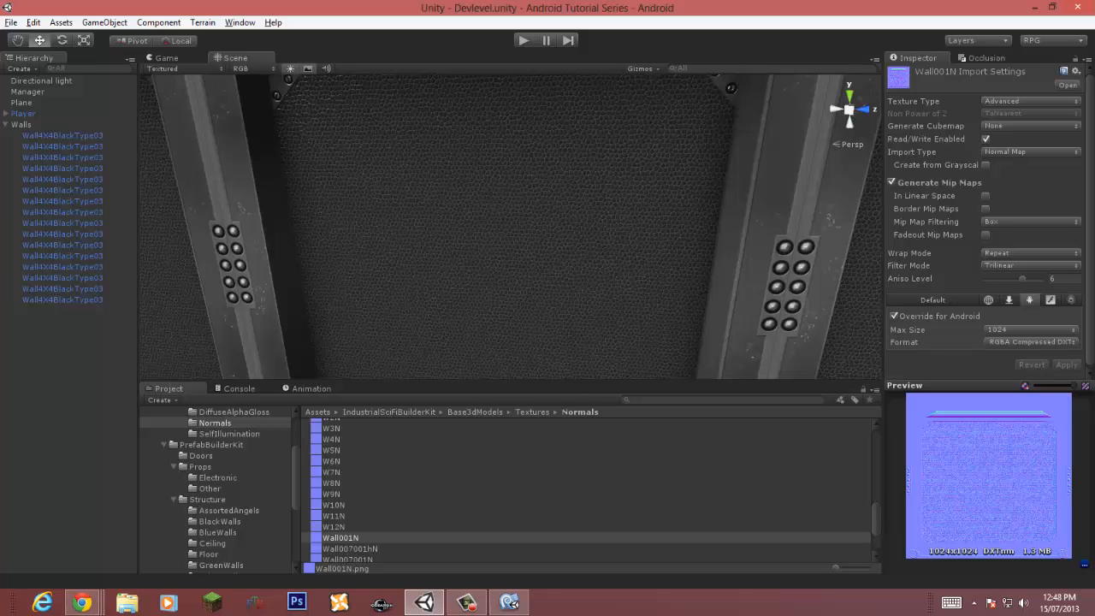
click(891, 182)
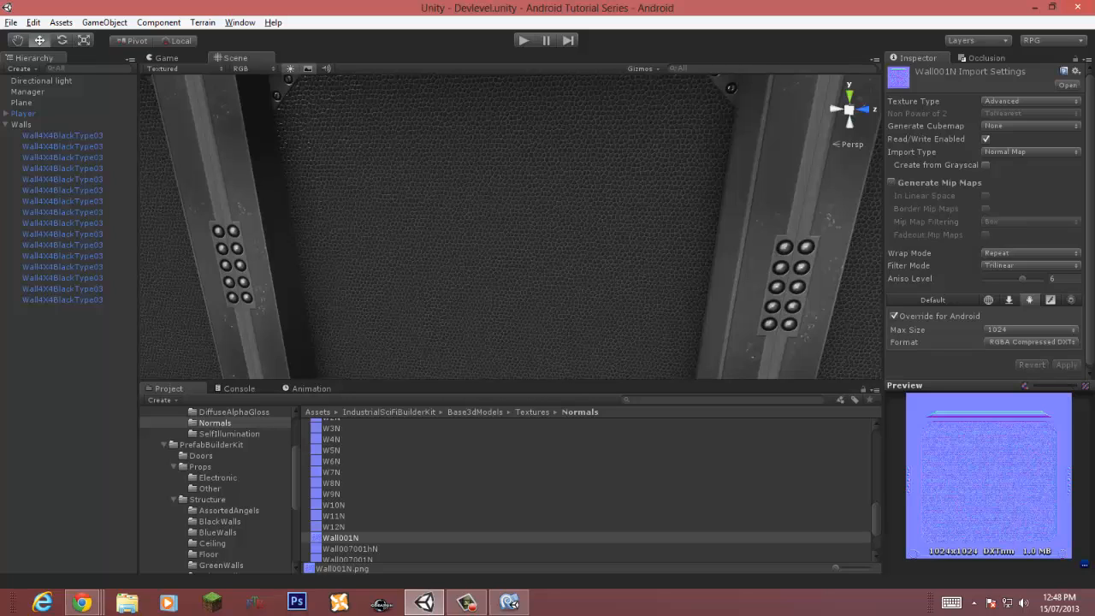
click(891, 182)
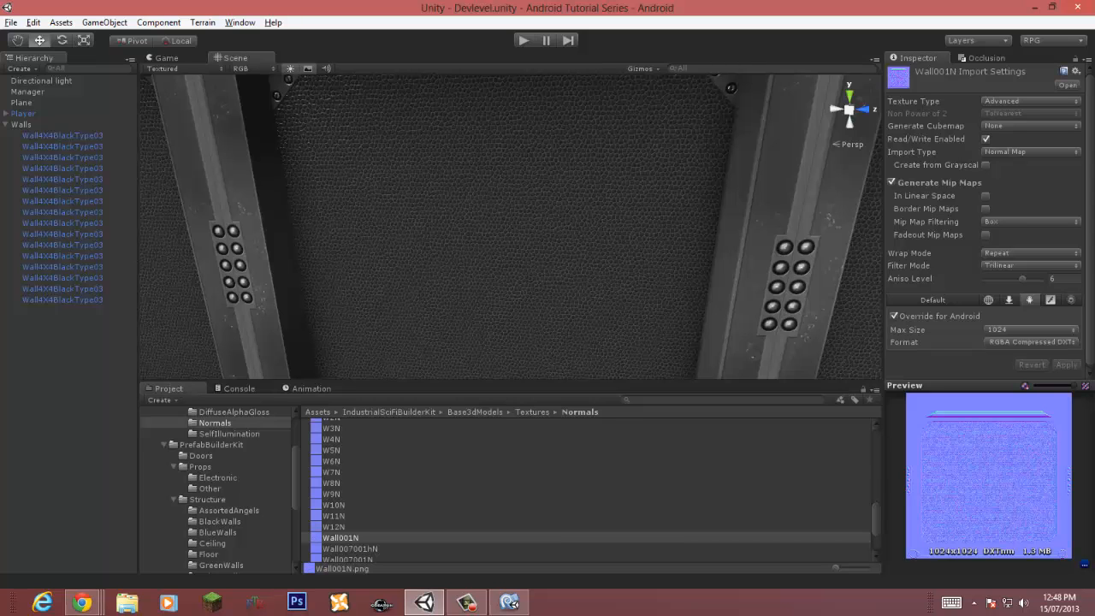
Step: Playtest the scene again to check the walls after the texture change
scroll(509, 226, down, 5)
scroll(509, 227, up, 2)
right_drag(510, 227, 603, 211)
click(524, 40)
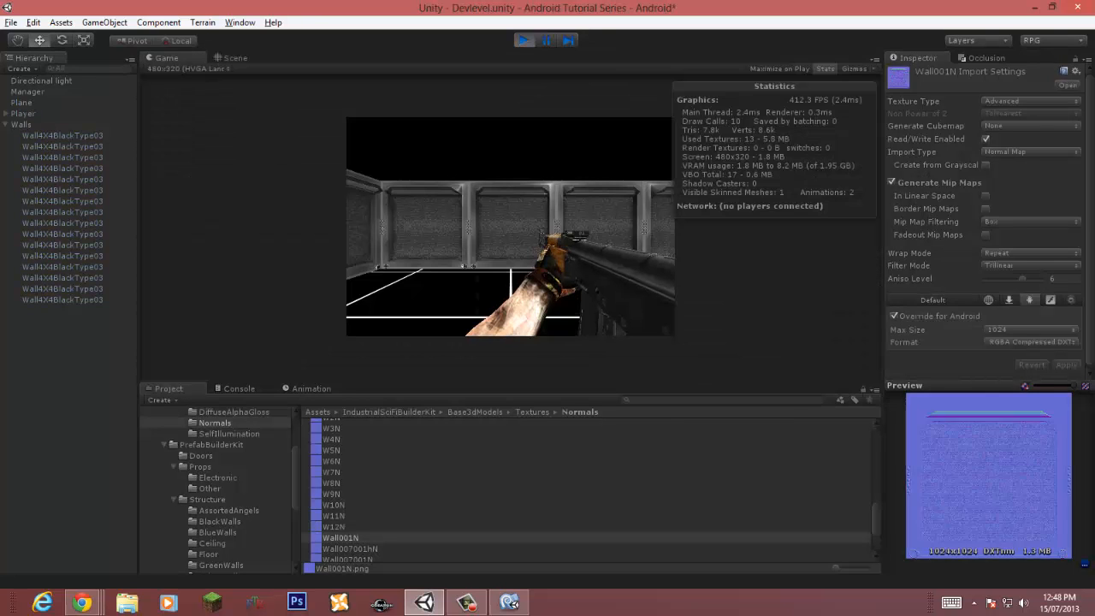
click(523, 40)
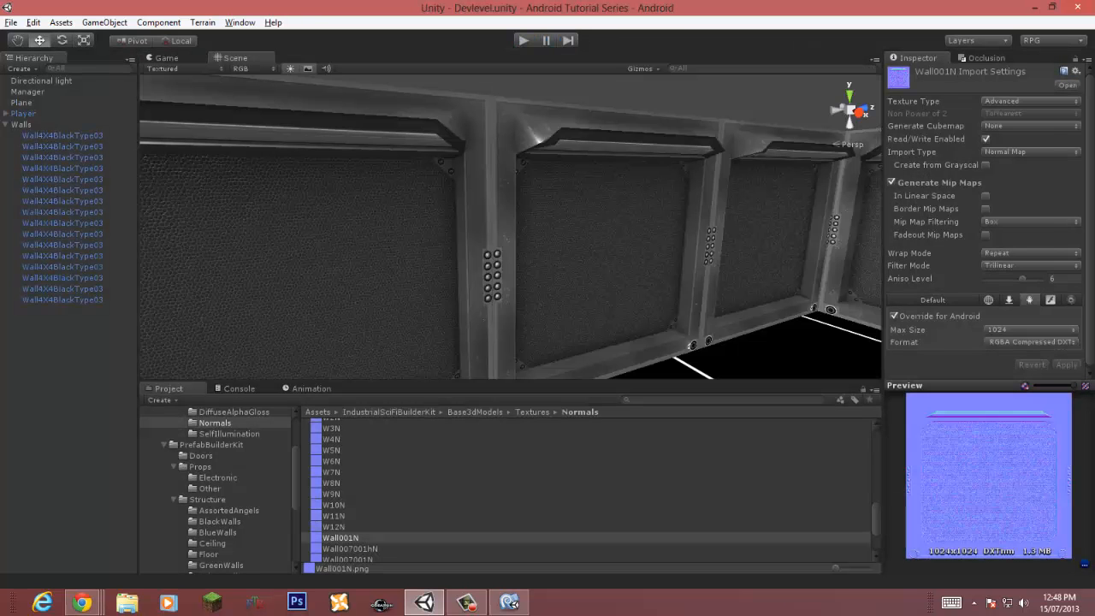
Step: Open the import settings of the wall's Wall001Black base texture to review them
click(600, 231)
click(1065, 447)
right_drag(633, 240, 441, 249)
scroll(441, 249, up, 2)
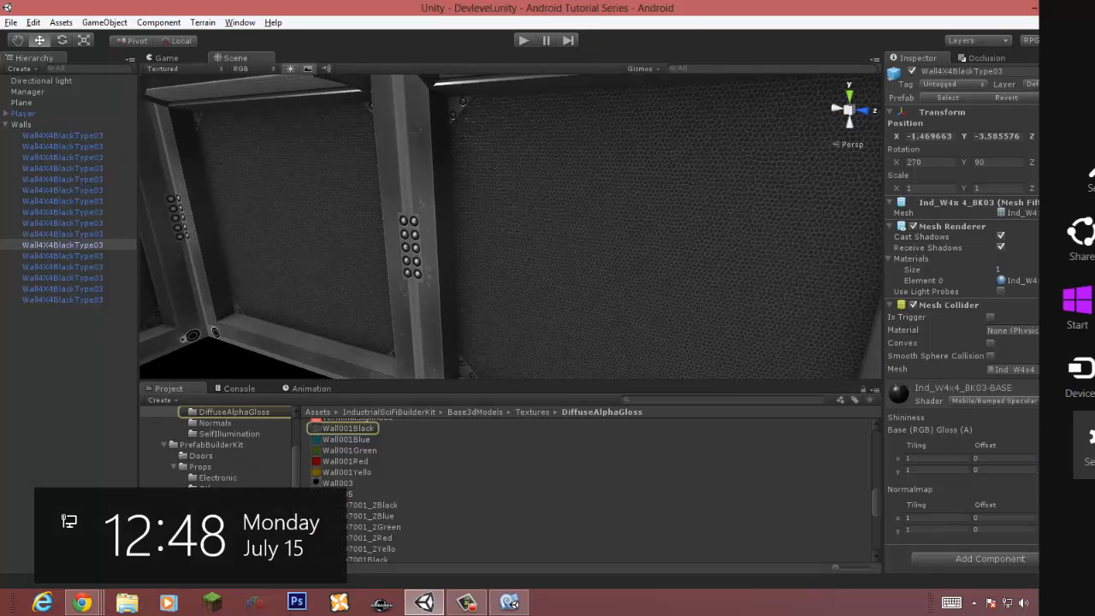
click(348, 429)
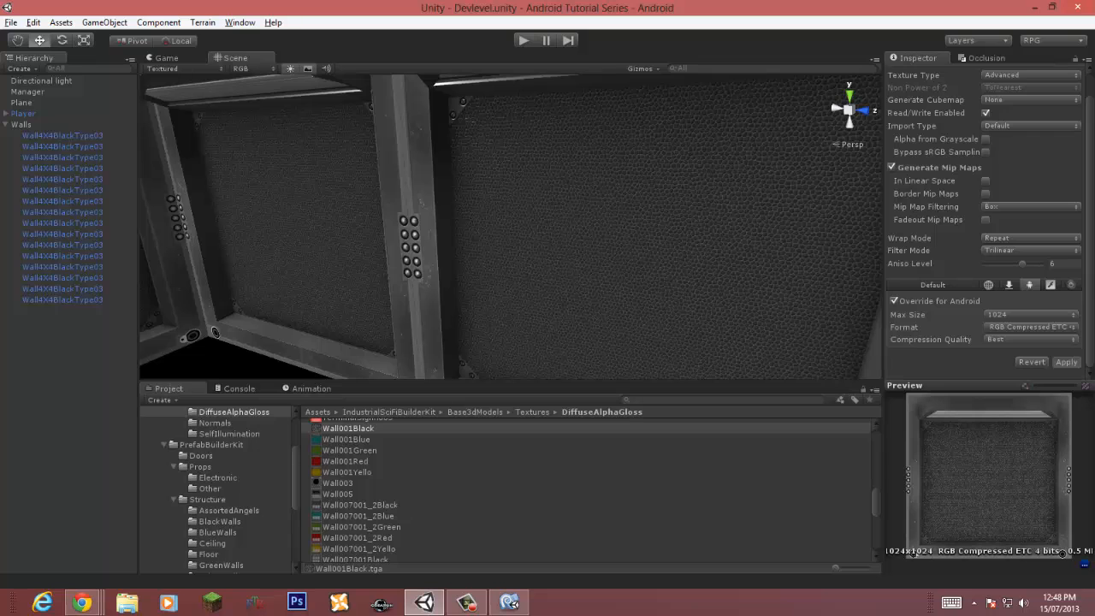
Step: Run and stop the game once more to compare the walls in play mode
right_drag(511, 227, 585, 210)
key(ctrl+p)
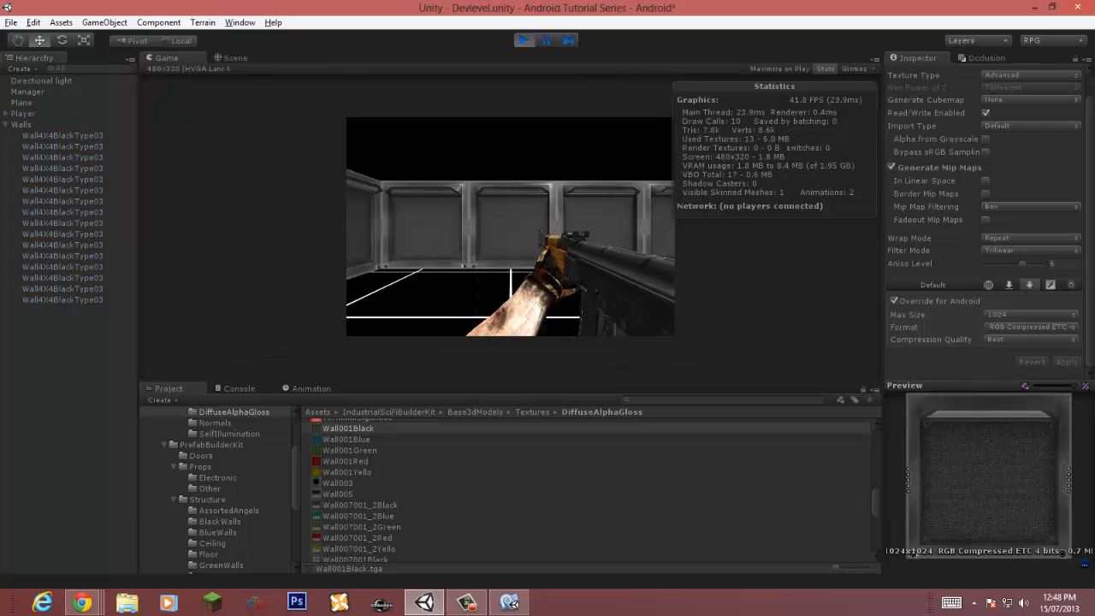
key(ctrl+p)
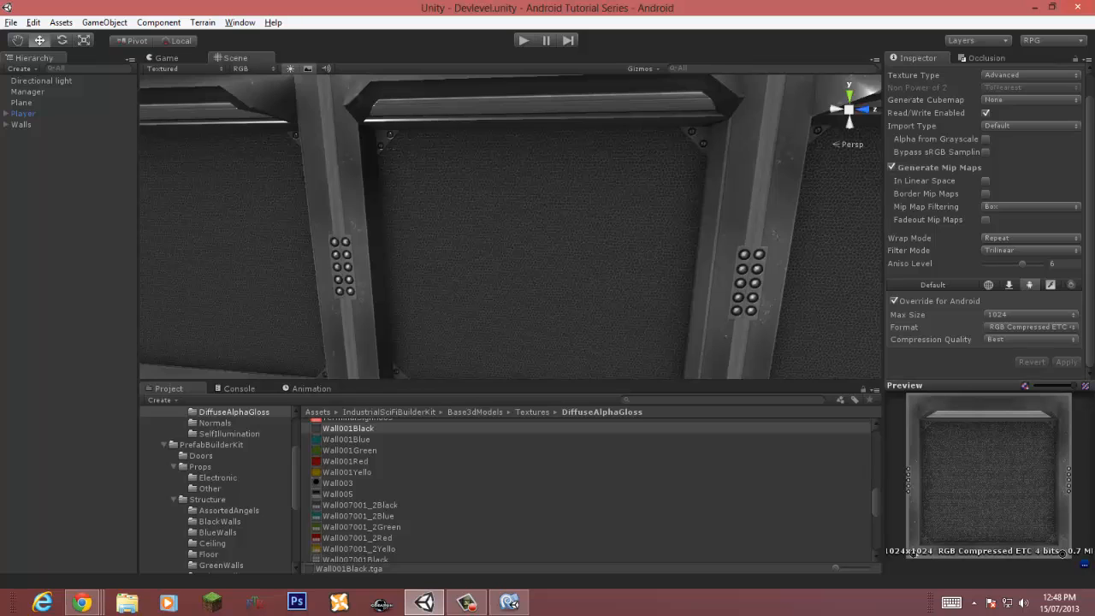
Step: Delete the Player object from the scene
right_drag(530, 205, 428, 291)
click(21, 103)
key(Delete)
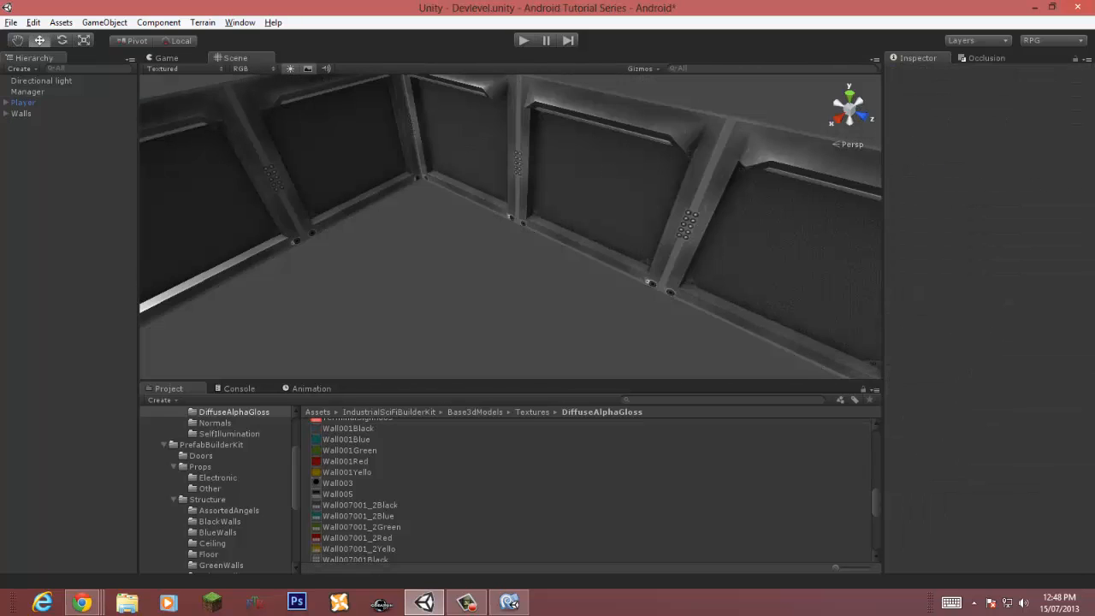
Step: Save the scene
right_drag(547, 257, 342, 249)
key(ctrl+s)
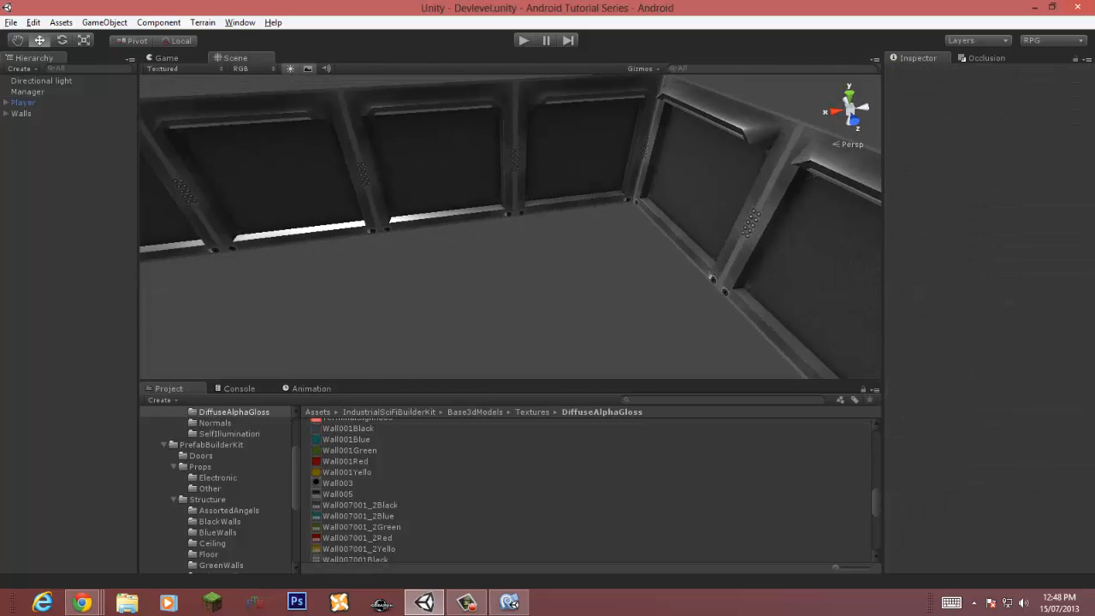
Step: Browse the floor prefabs in the Floor folder, previewing several of them
click(209, 554)
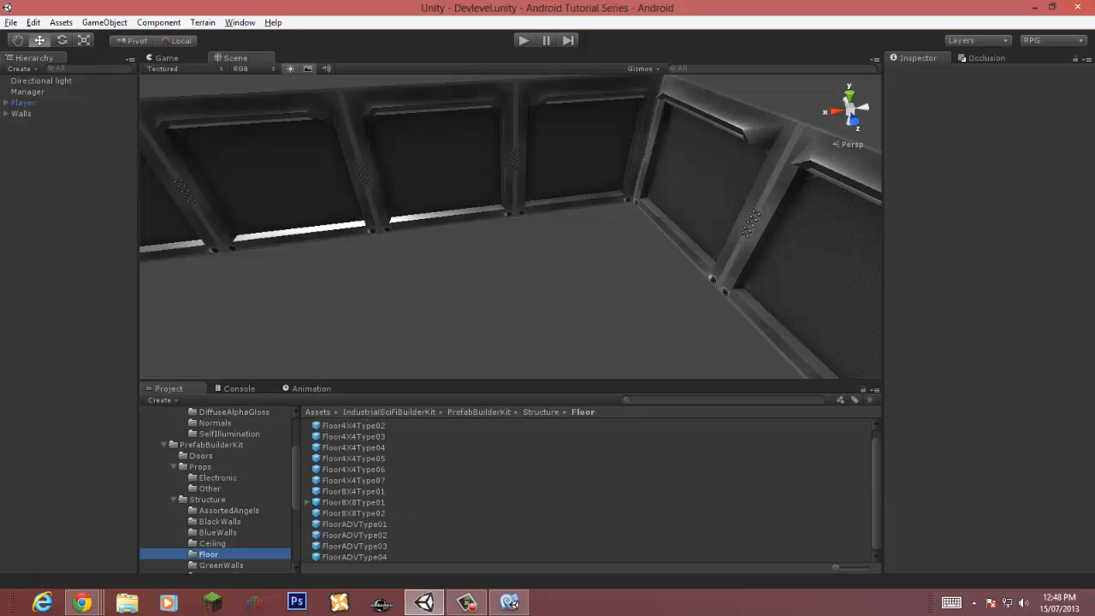
click(354, 436)
click(353, 480)
drag(984, 467, 997, 509)
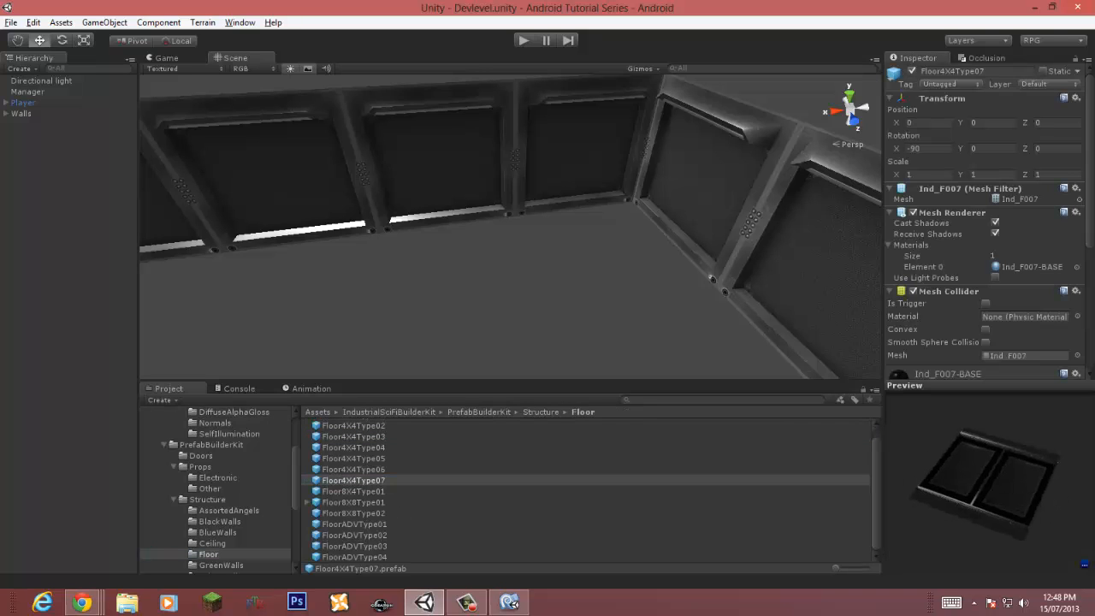
click(354, 525)
click(354, 546)
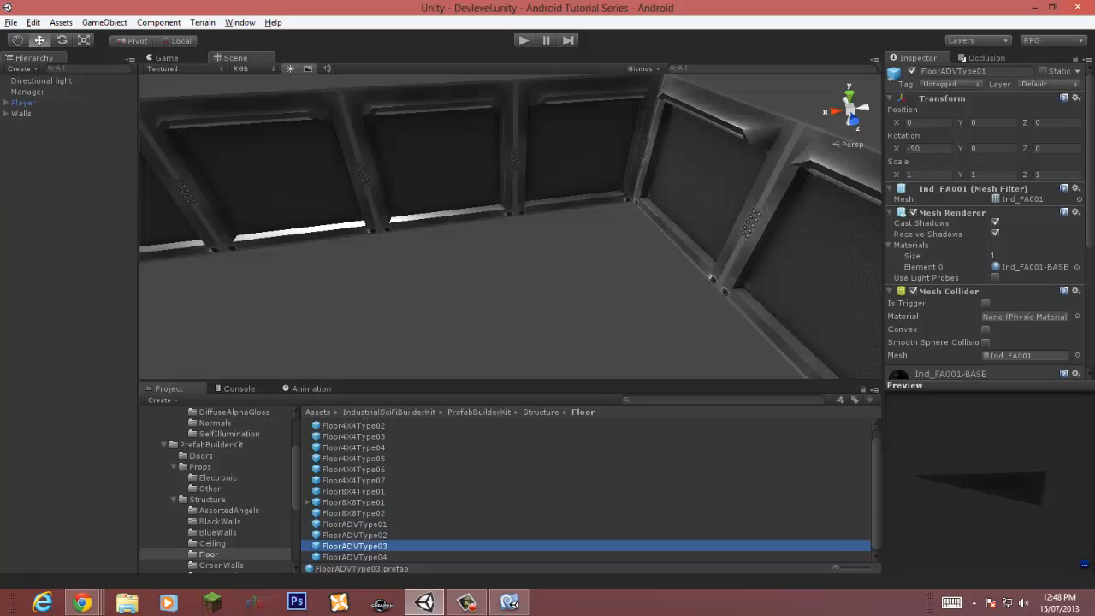
drag(984, 467, 993, 513)
click(353, 470)
scroll(353, 470, up, 1)
click(353, 447)
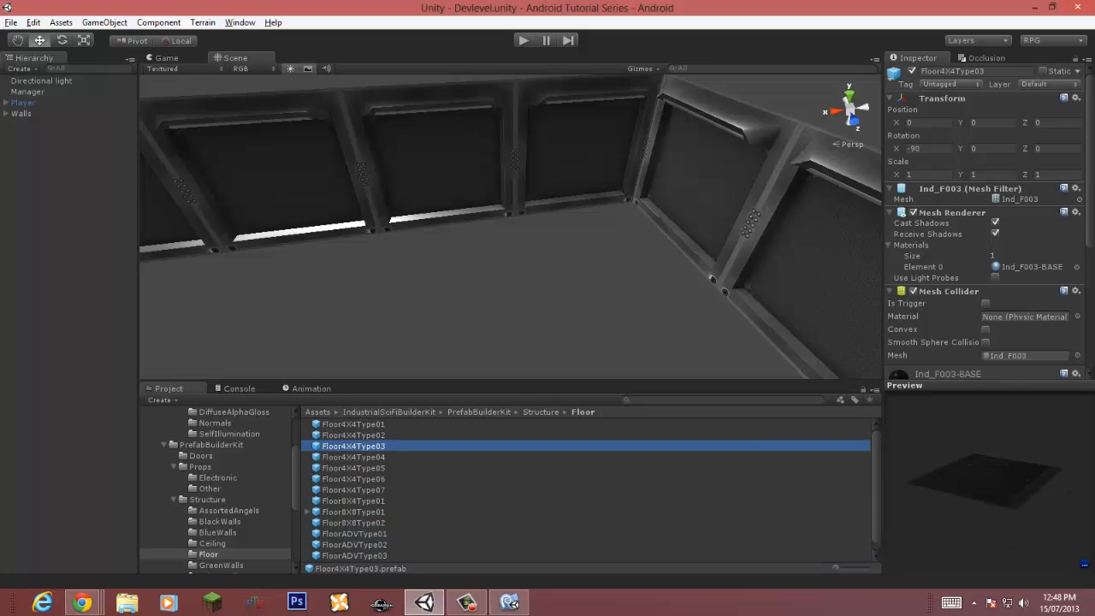
click(353, 424)
click(354, 435)
click(353, 468)
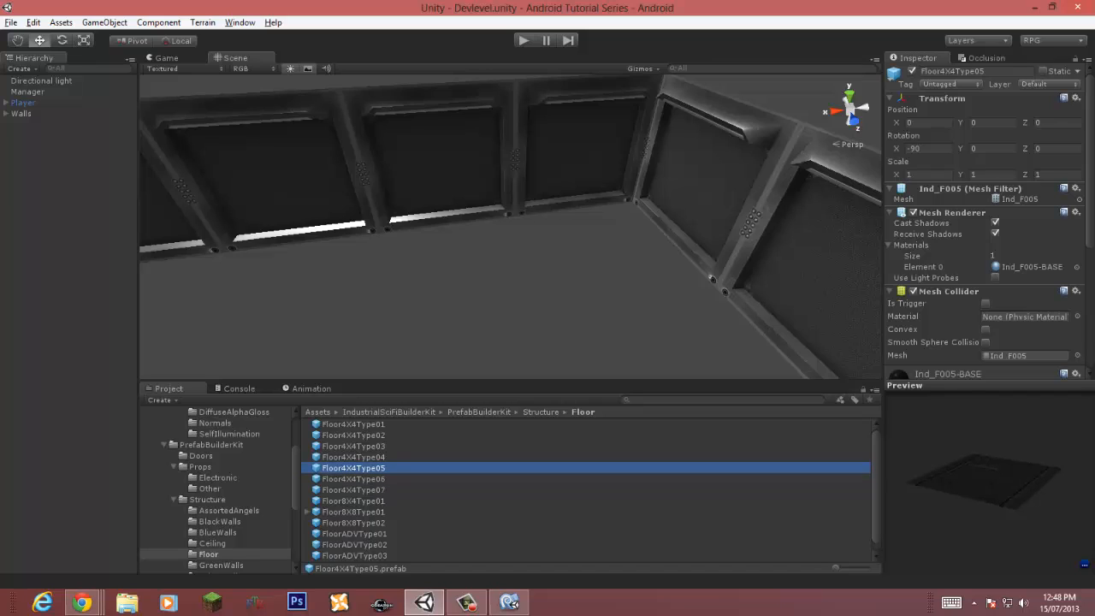
drag(984, 470, 992, 527)
Step: Place a Floor4X4Type05 tile in the scene and vertex-snap it into the room's corner
drag(353, 468, 556, 317)
key(v)
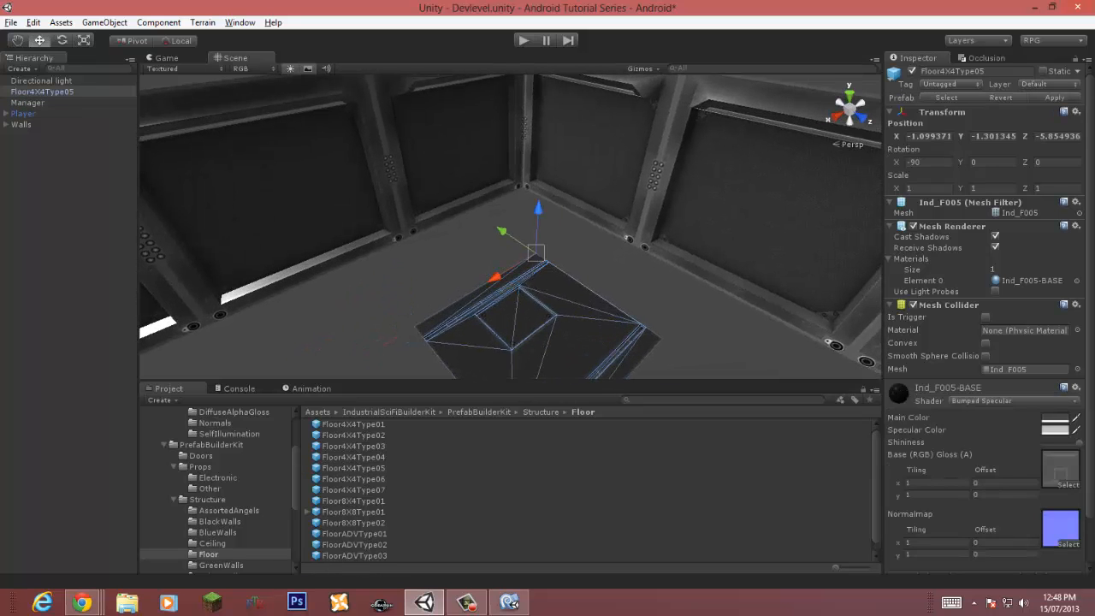
drag(536, 254, 525, 185)
scroll(522, 193, up, 3)
right_drag(521, 193, 410, 176)
key(s)
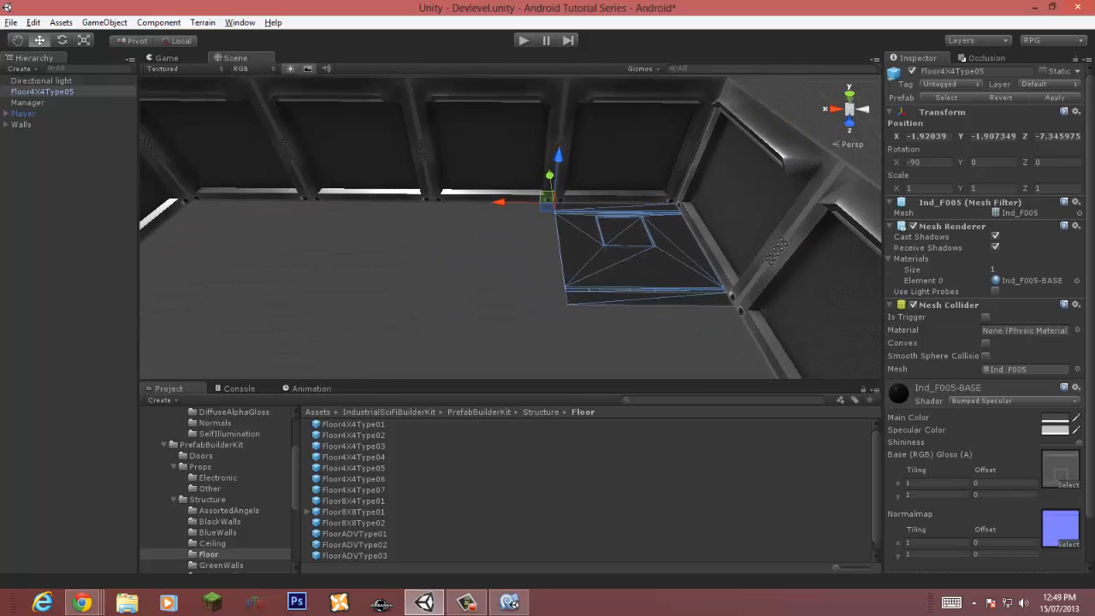
Step: Duplicate the floor tile and snap the copy beside the first one
key(ctrl+d)
drag(500, 201, 357, 201)
key(v)
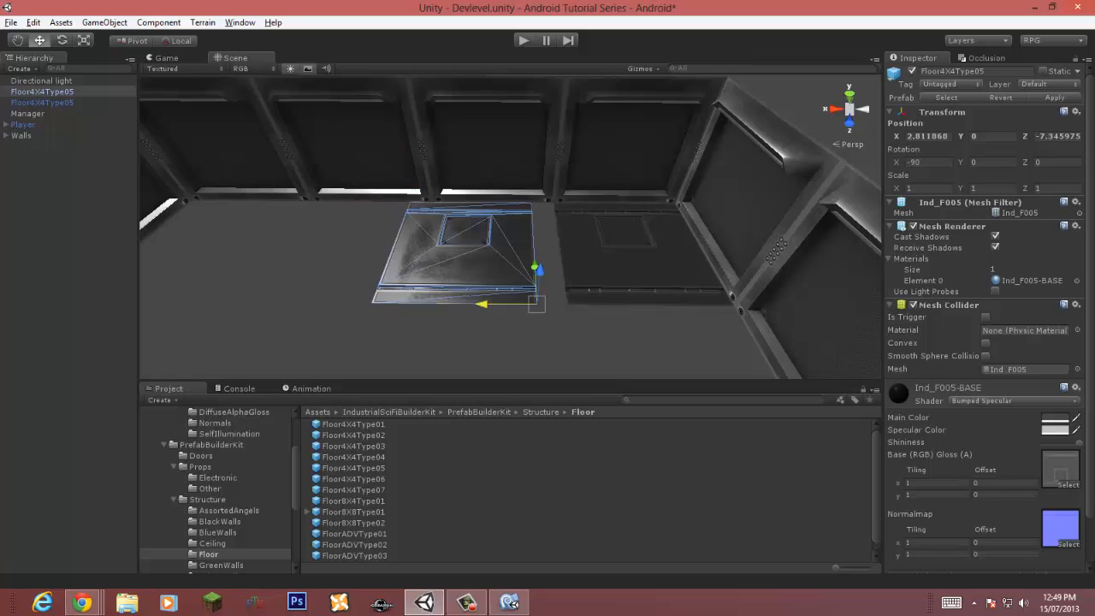
drag(536, 305, 568, 306)
click(556, 338)
Step: Create an empty game object named Floor
key(ctrl+shift+n)
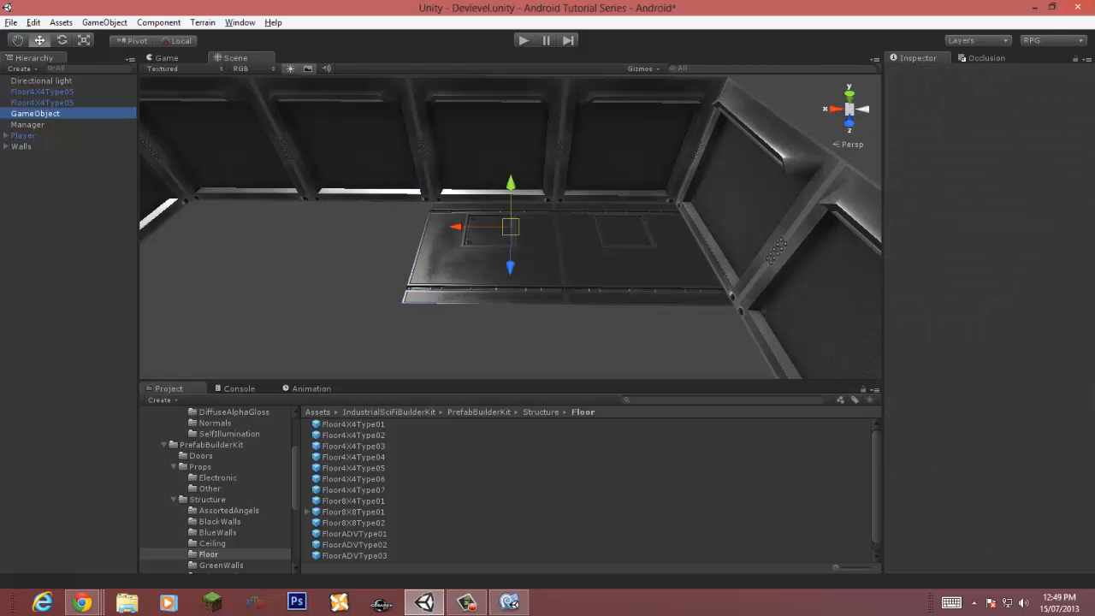
key(F2)
text(Floor)
key(Return)
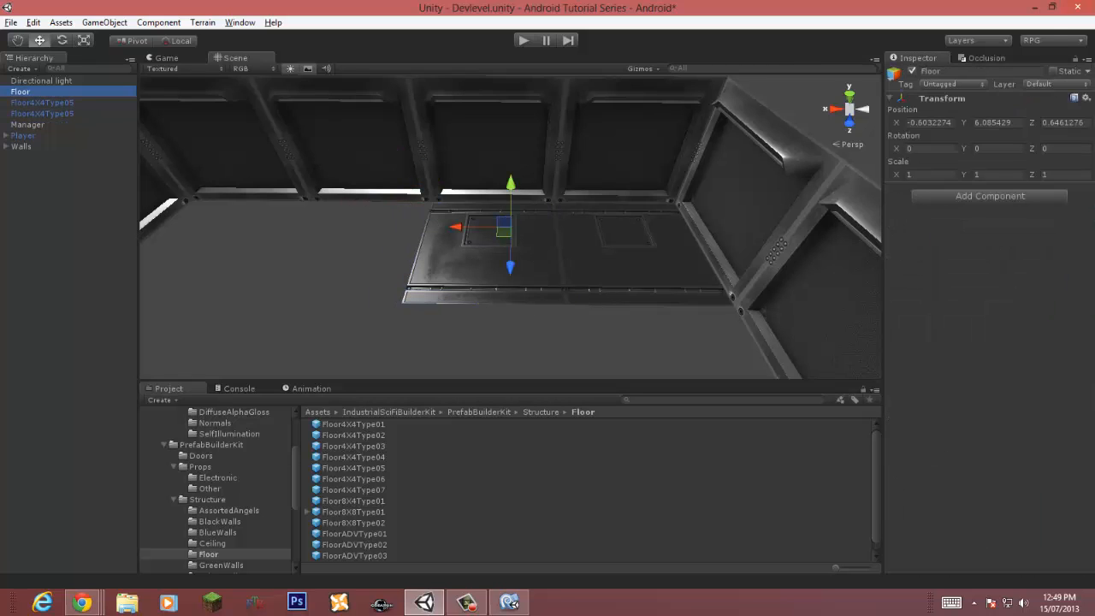
Step: Parent both floor tiles under the Floor object
click(41, 102)
shift+click(41, 113)
drag(41, 113, 21, 92)
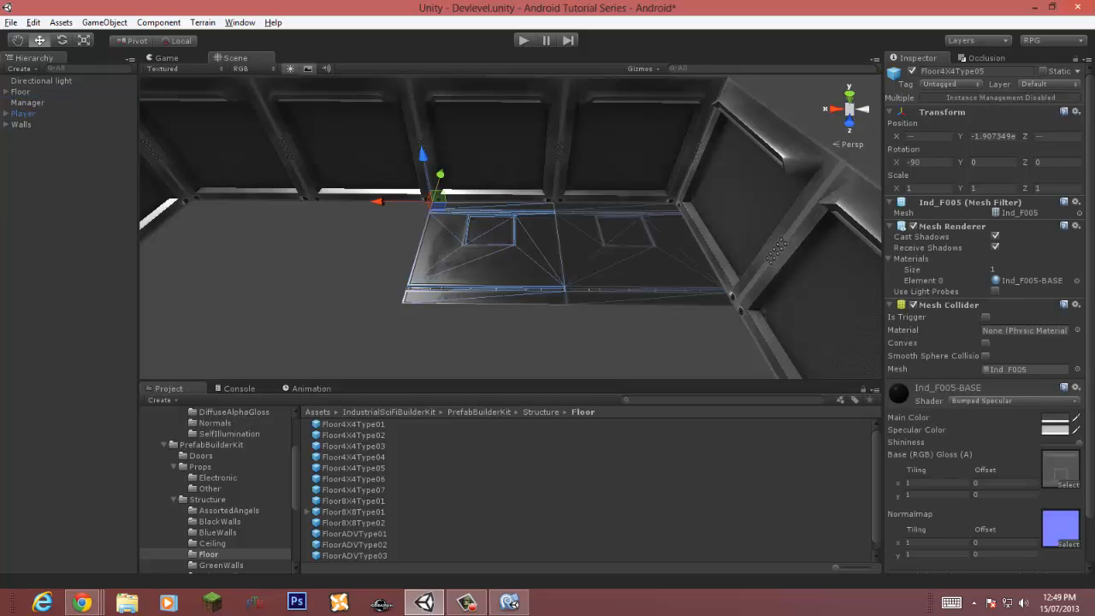
Step: Add the Combine Children script component to the Floor object
click(19, 92)
click(158, 22)
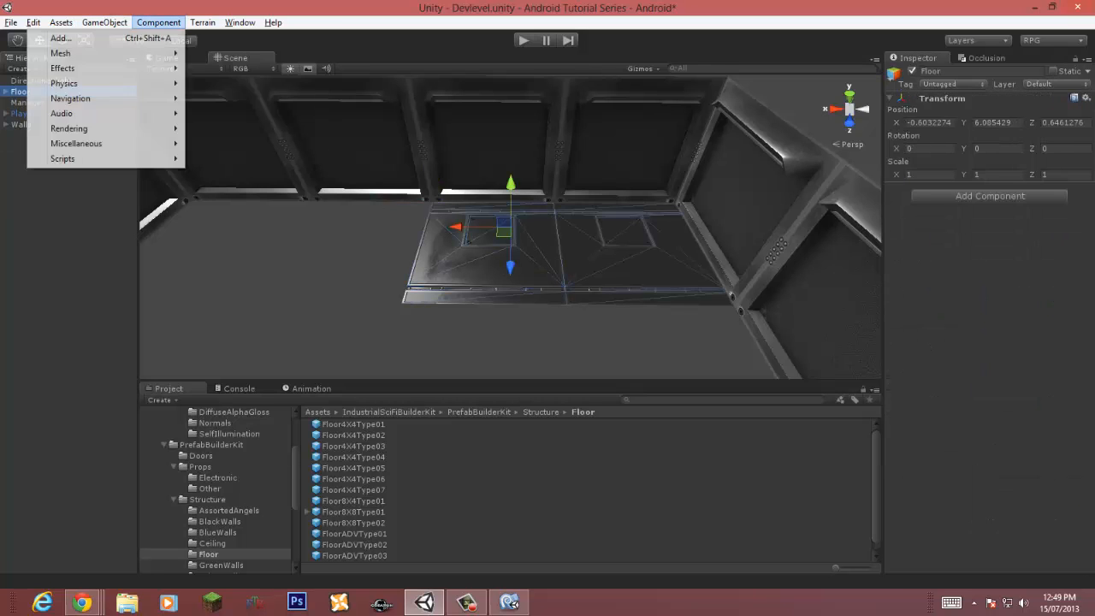
mouse_move(60, 54)
click(238, 103)
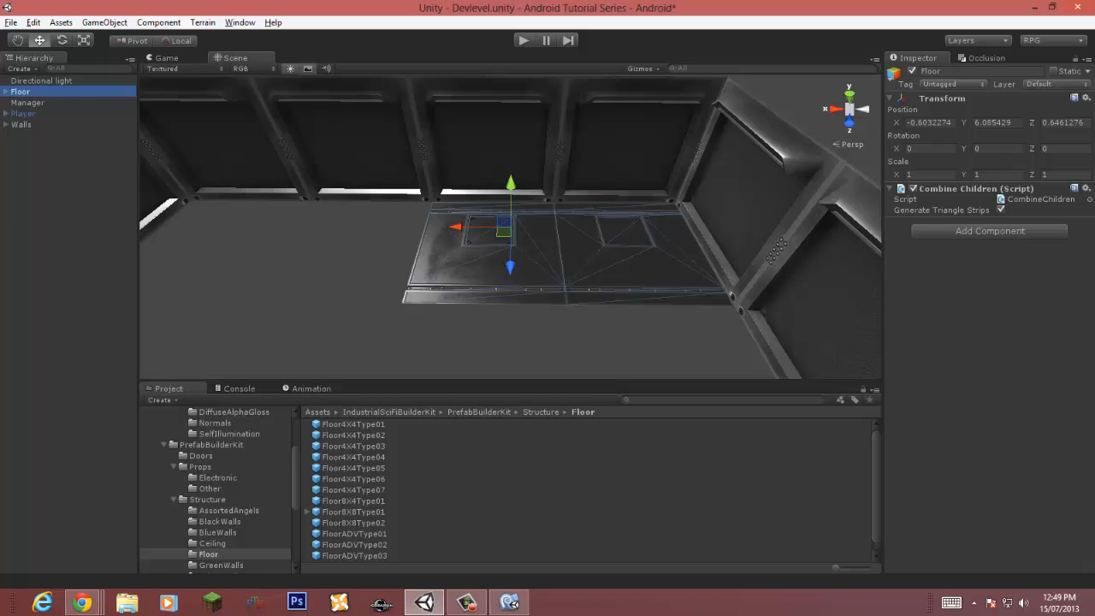
Step: Duplicate both floor tiles and vertex-snap the copies beside the existing pair along the wall
click(6, 92)
click(53, 102)
shift+click(53, 113)
key(ctrl+d)
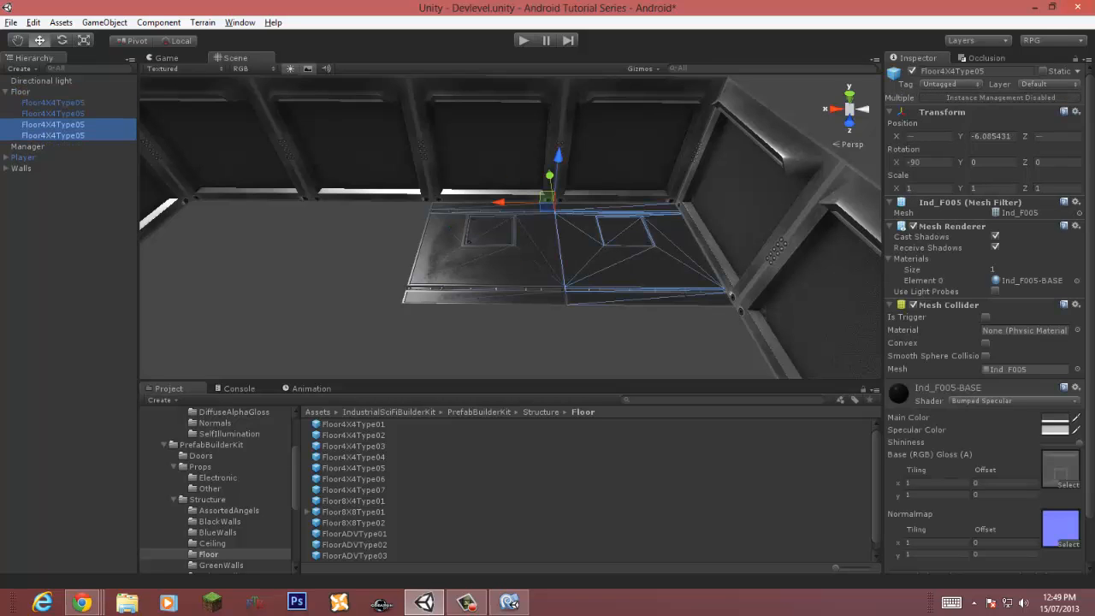
drag(500, 203, 224, 198)
key(w)
right_drag(257, 210, 243, 231)
key(v)
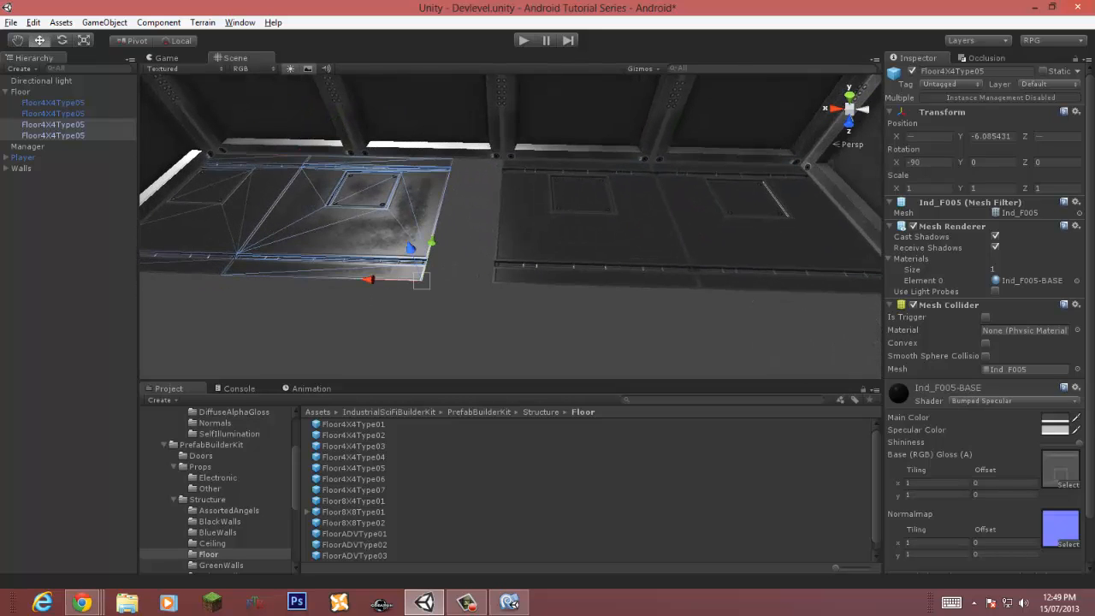
drag(421, 281, 493, 281)
key(s)
right_drag(494, 281, 506, 253)
click(496, 288)
Step: Open the floor tile's diffuse texture Floor005 and set its texture type to Advanced
key(w)
click(504, 247)
click(1059, 466)
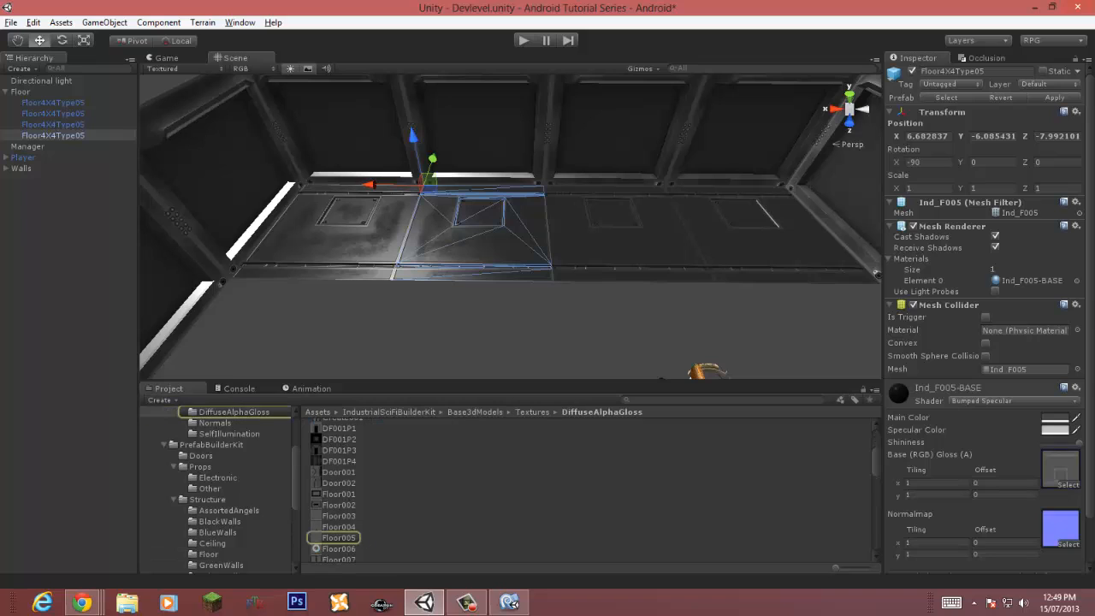
click(339, 538)
click(1037, 100)
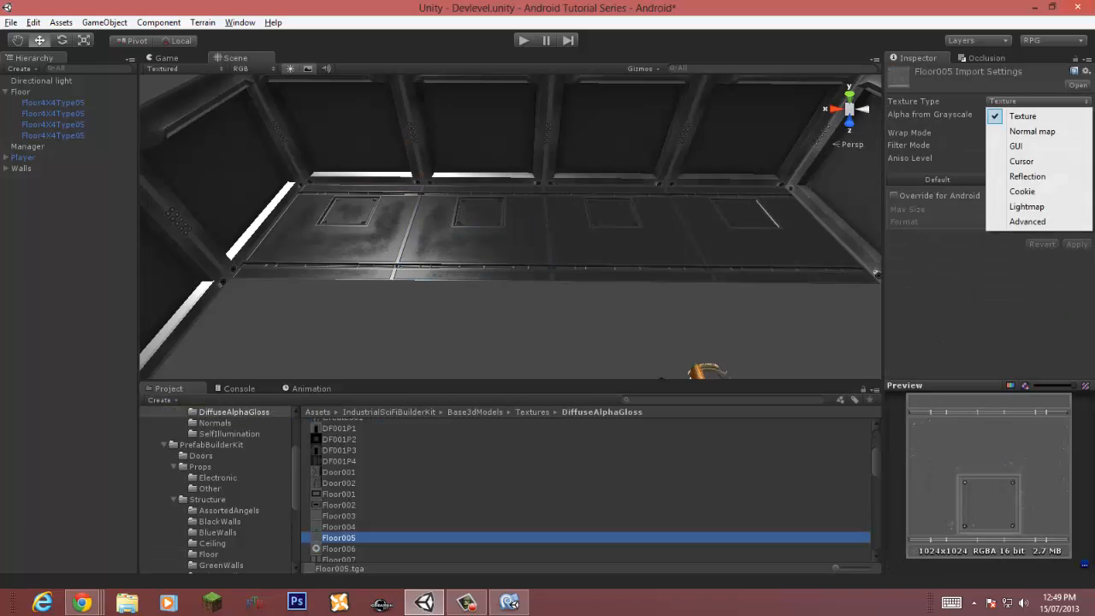
click(1014, 223)
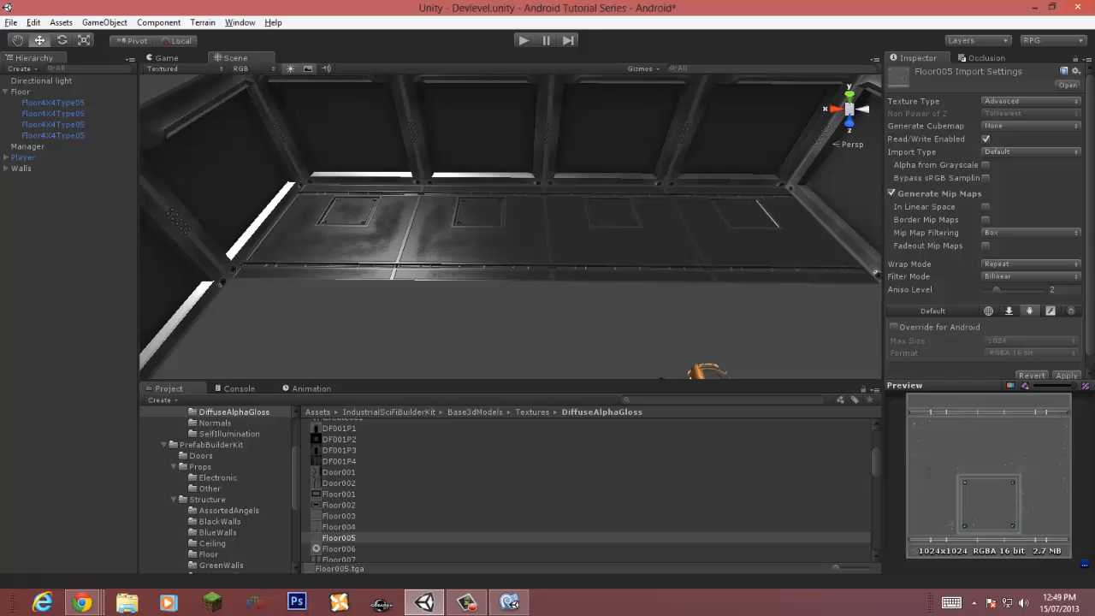
Step: Set Floor005's filter mode to Trilinear and enable its Android override
click(1031, 264)
click(1018, 279)
click(1030, 276)
click(1018, 321)
click(894, 327)
Step: Set Floor005's Android format to RGB Compressed ETC 4 bits with Best compression quality
click(1031, 353)
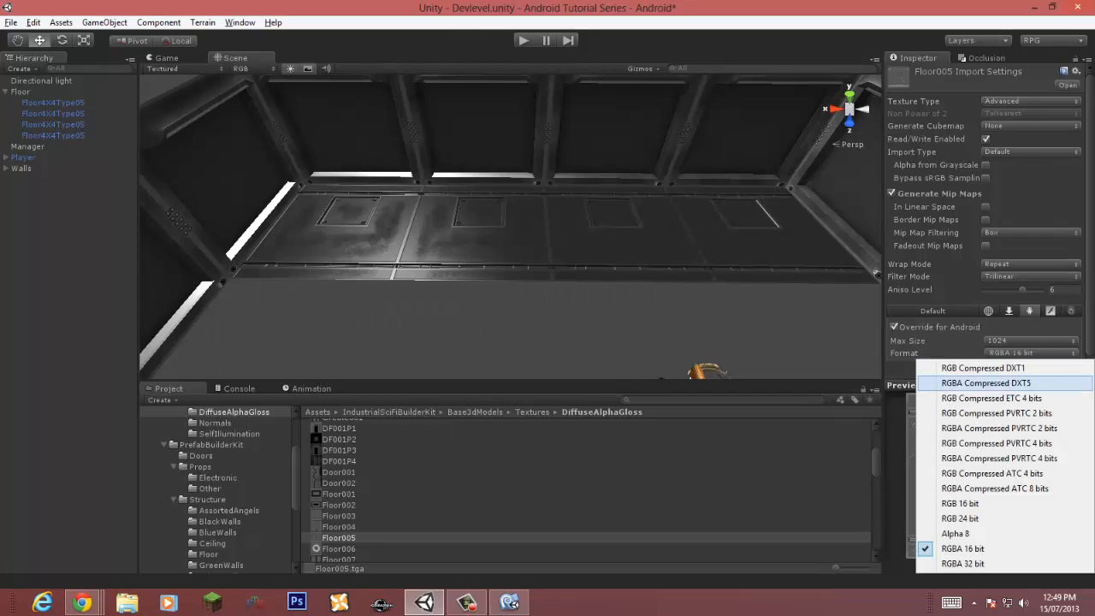
click(1001, 397)
click(1031, 365)
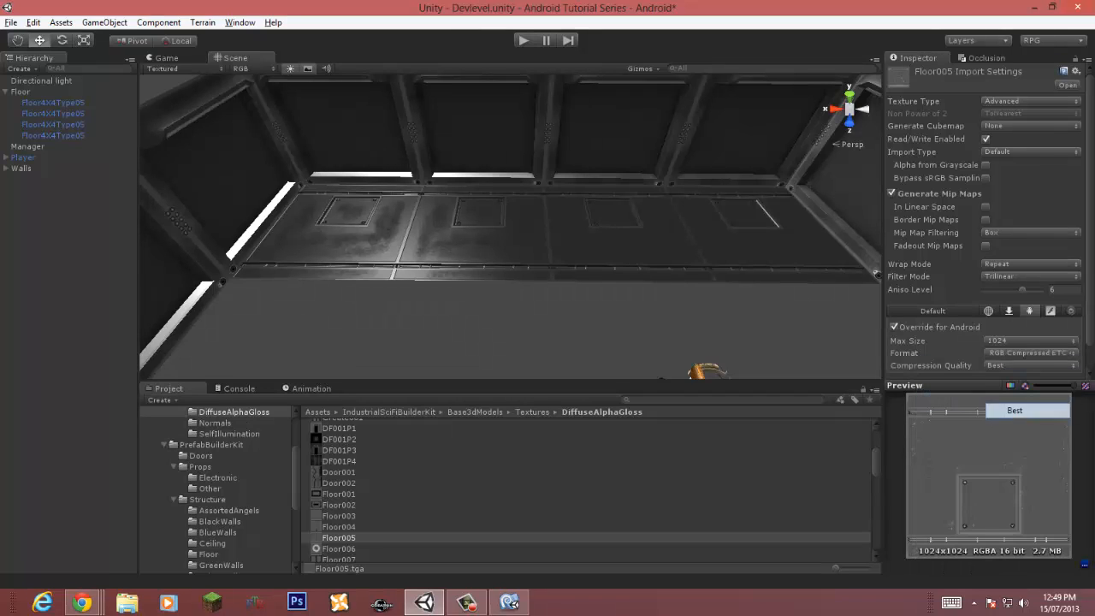
click(1027, 410)
scroll(990, 219, down, 1)
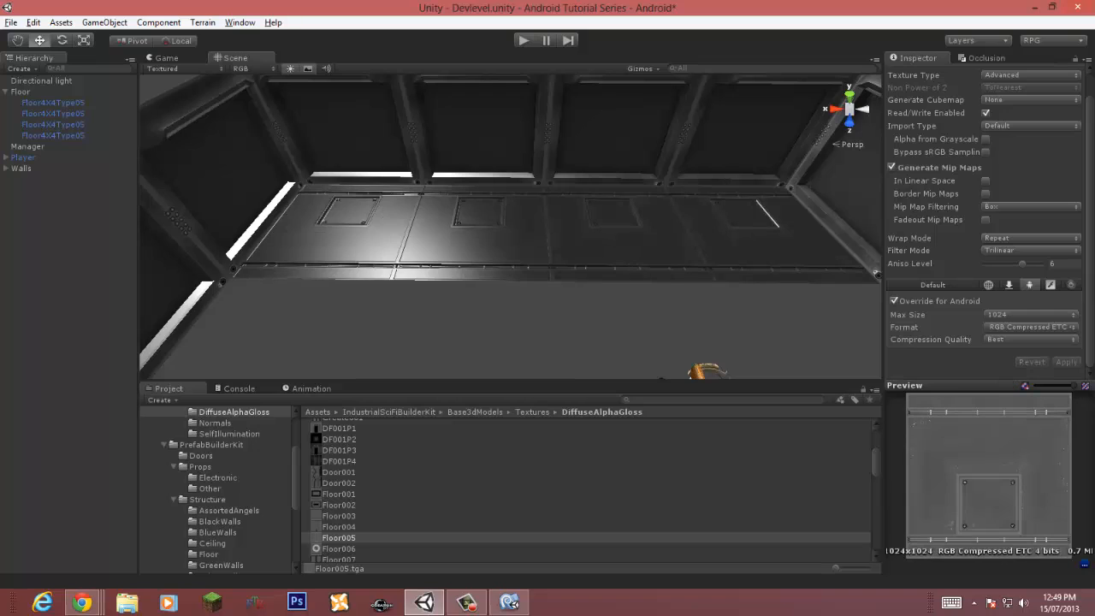
Step: Open the floor tile's normal map Floor005N and set its texture type to Advanced
click(479, 235)
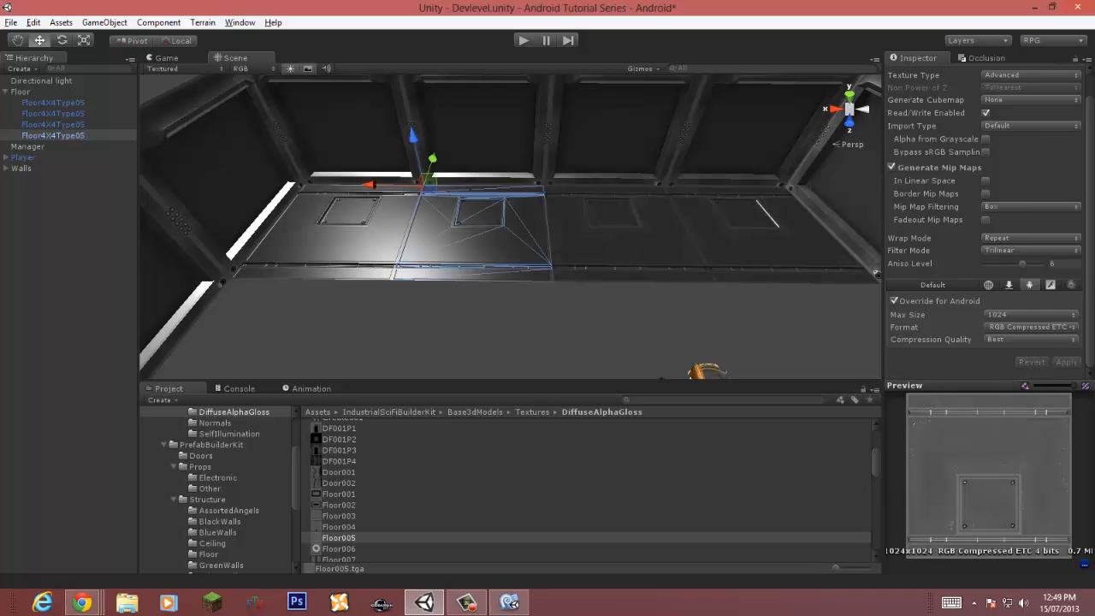
click(1059, 500)
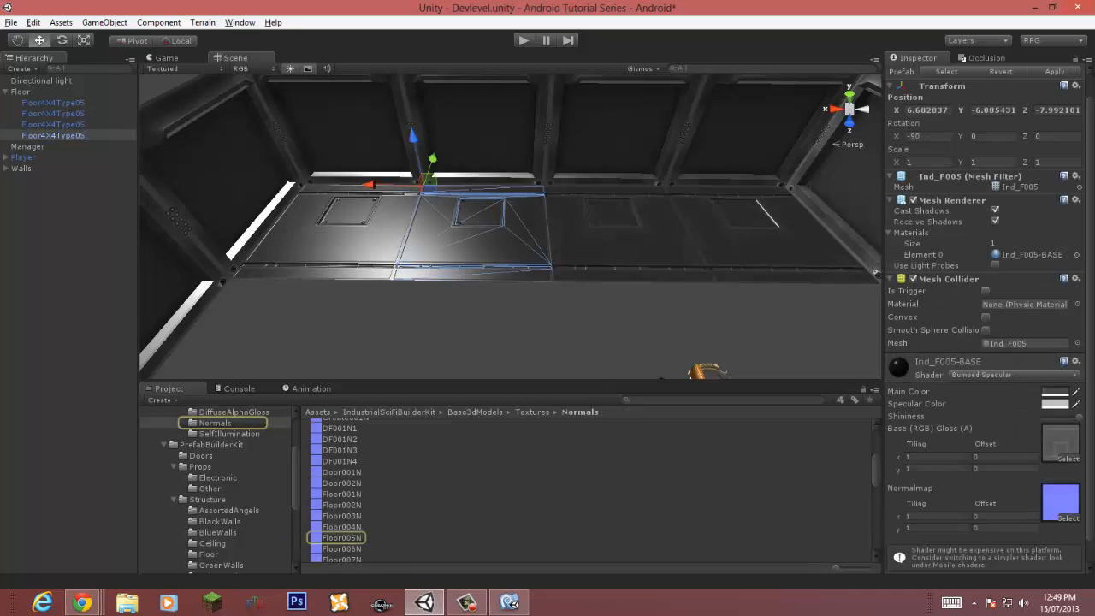
click(342, 538)
click(1037, 101)
click(1031, 221)
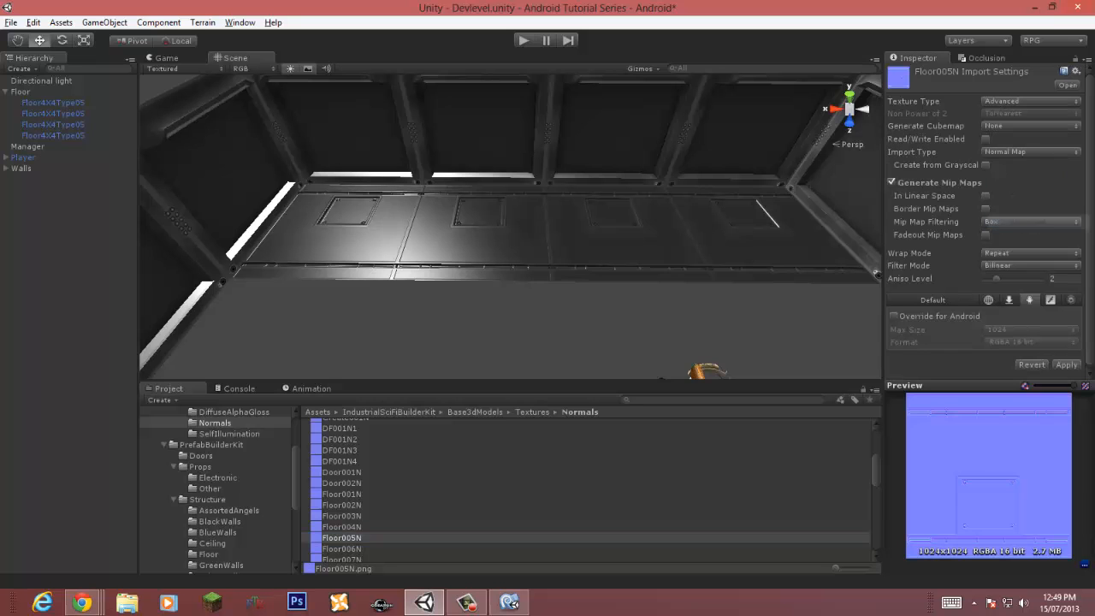
Step: Set Floor005N's filter mode to Trilinear and its aniso level to 6
right_drag(547, 248, 531, 286)
key(w)
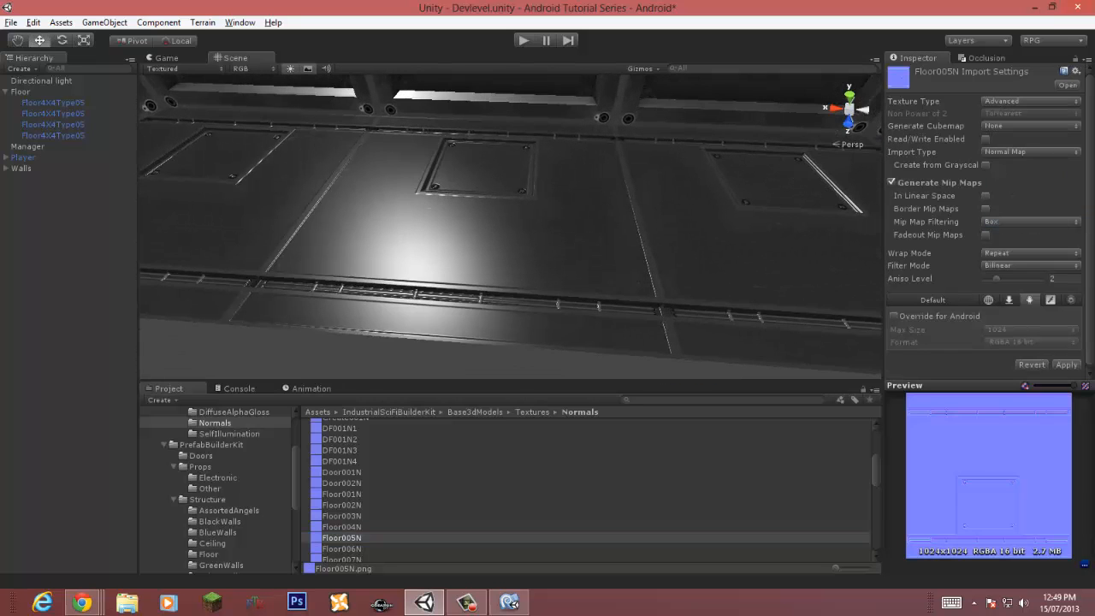
click(1030, 265)
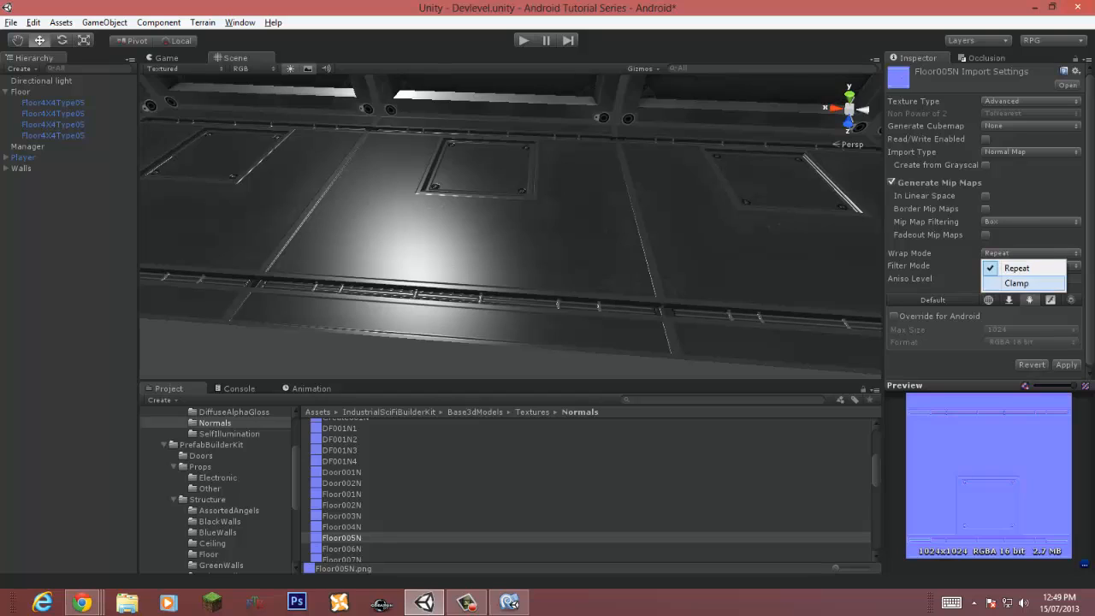
click(1018, 309)
drag(996, 279, 1029, 279)
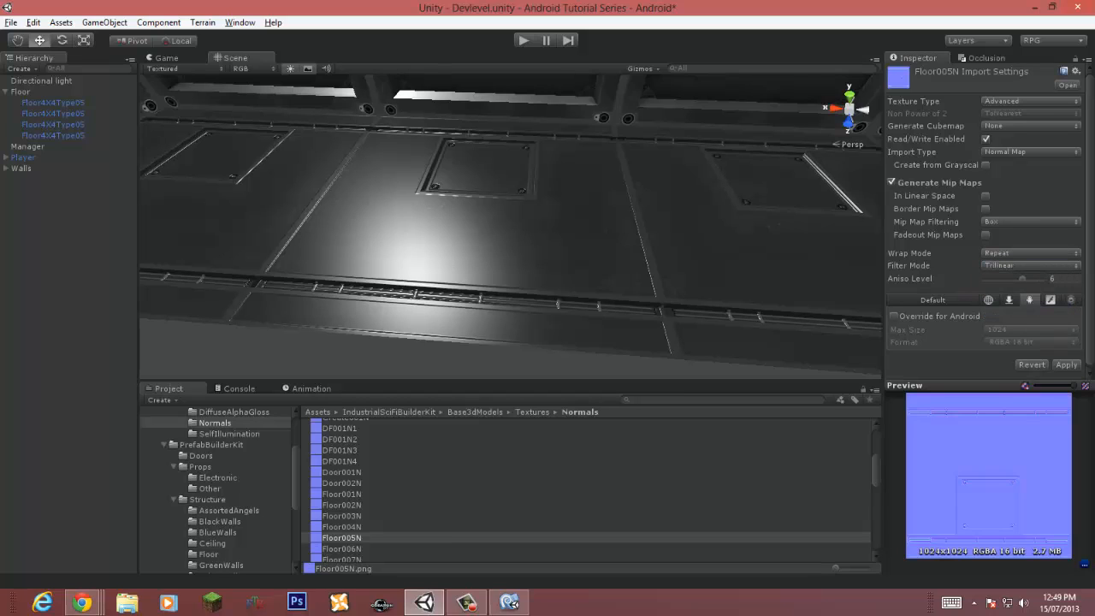
Step: Override Floor005N for Android with RGBA Compressed DXT5 format and apply the import settings
click(894, 316)
click(1031, 342)
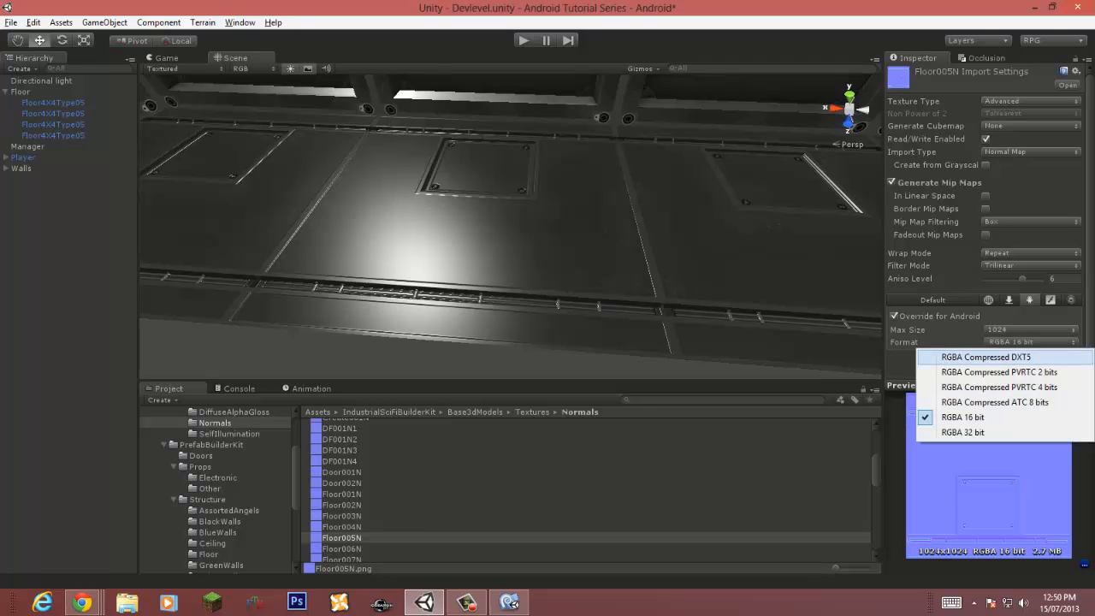
click(1031, 354)
click(1066, 365)
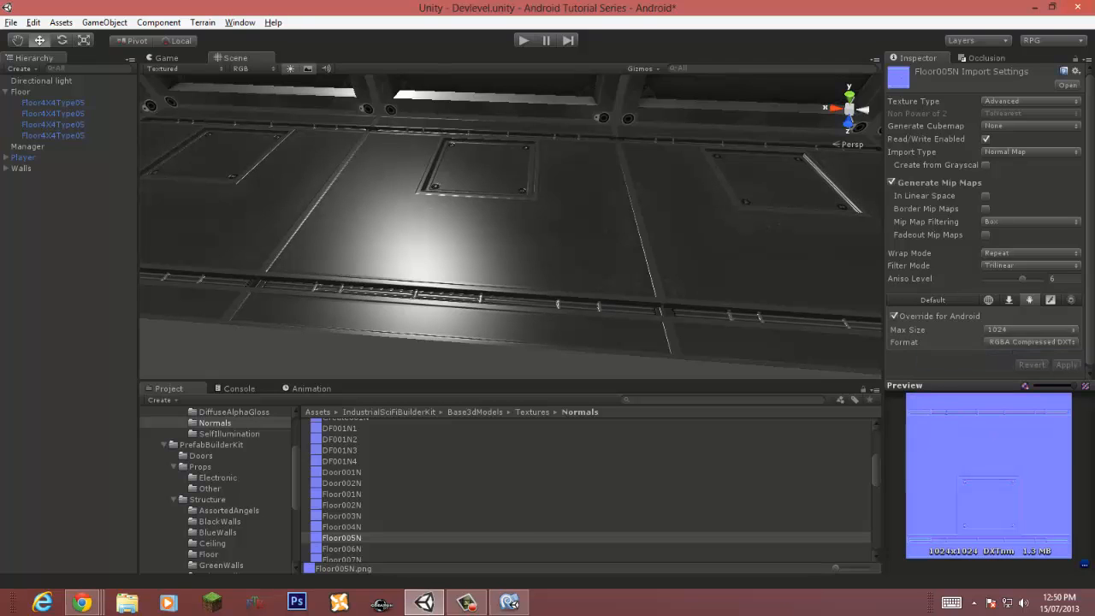
Step: Switch the floor tile material's shader to Mobile/Bumped Specular
click(522, 235)
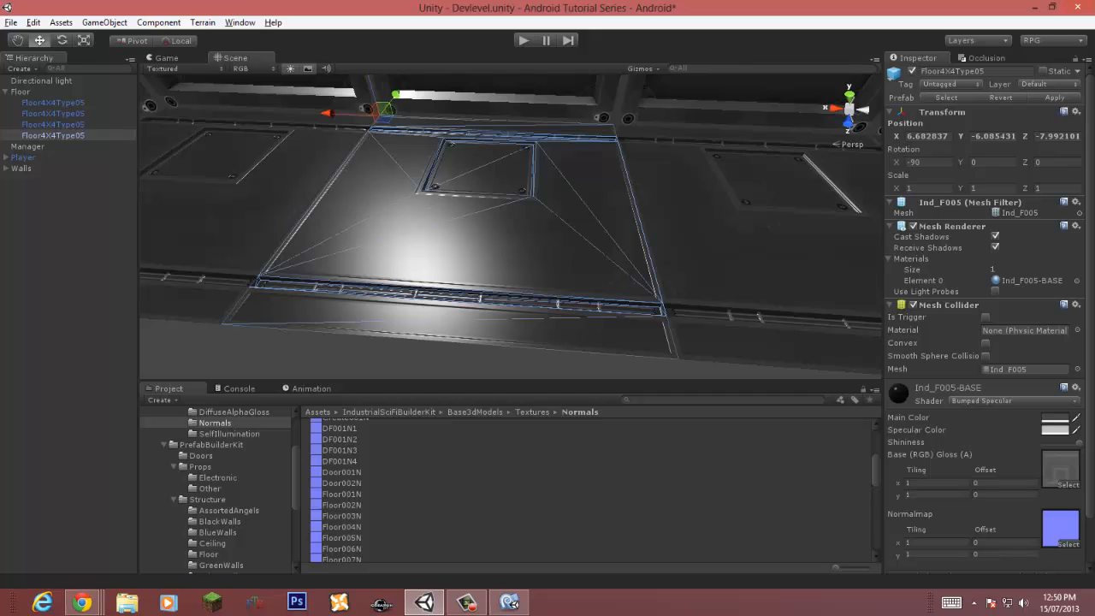
click(1027, 401)
mouse_move(984, 286)
click(821, 302)
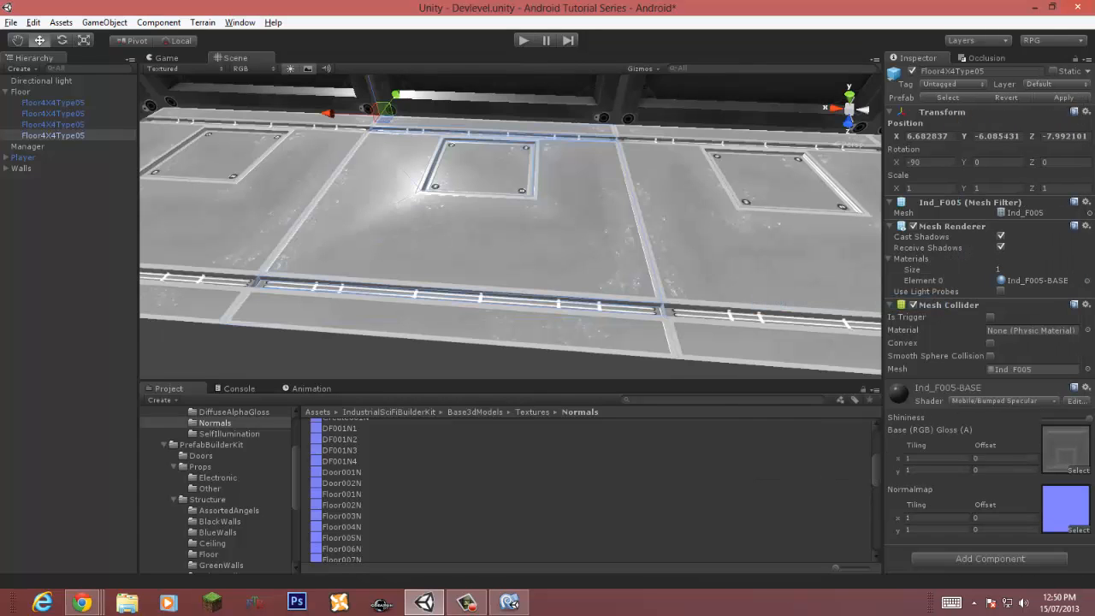
Step: Save the scene
right_drag(514, 214, 536, 228)
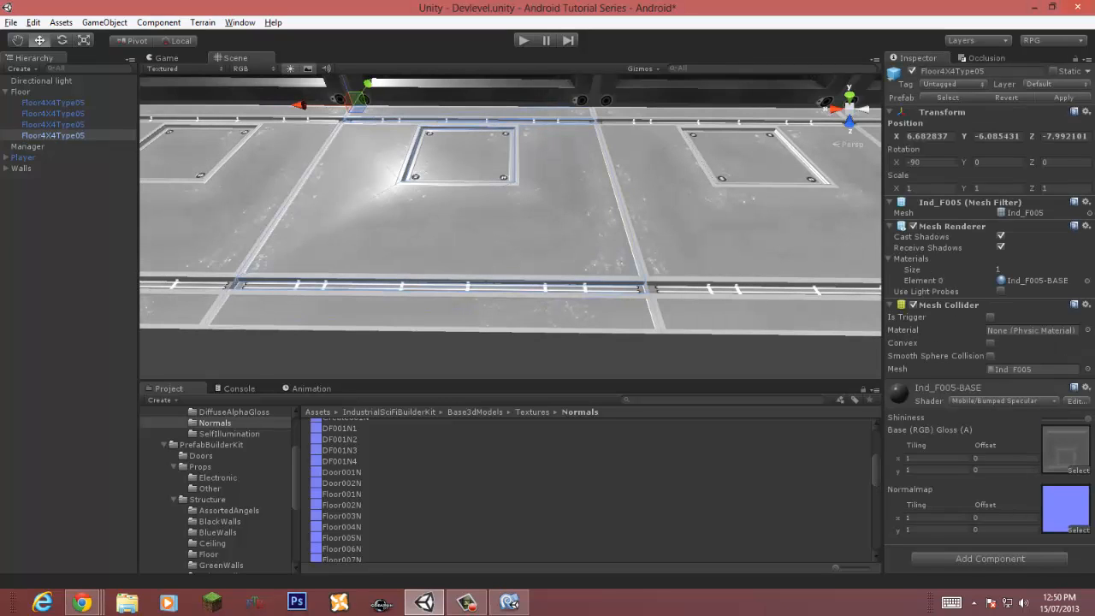
click(513, 355)
right_drag(513, 282, 477, 325)
scroll(479, 317, down, 6)
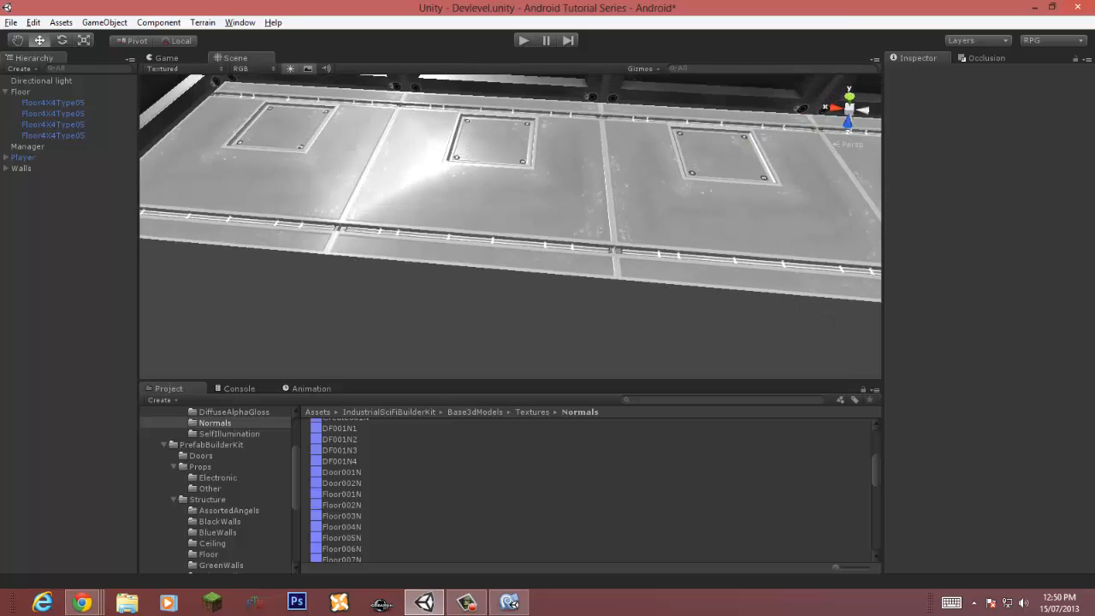
scroll(513, 282, down, 2)
right_drag(513, 282, 556, 224)
scroll(513, 240, up, 8)
scroll(513, 240, down, 5)
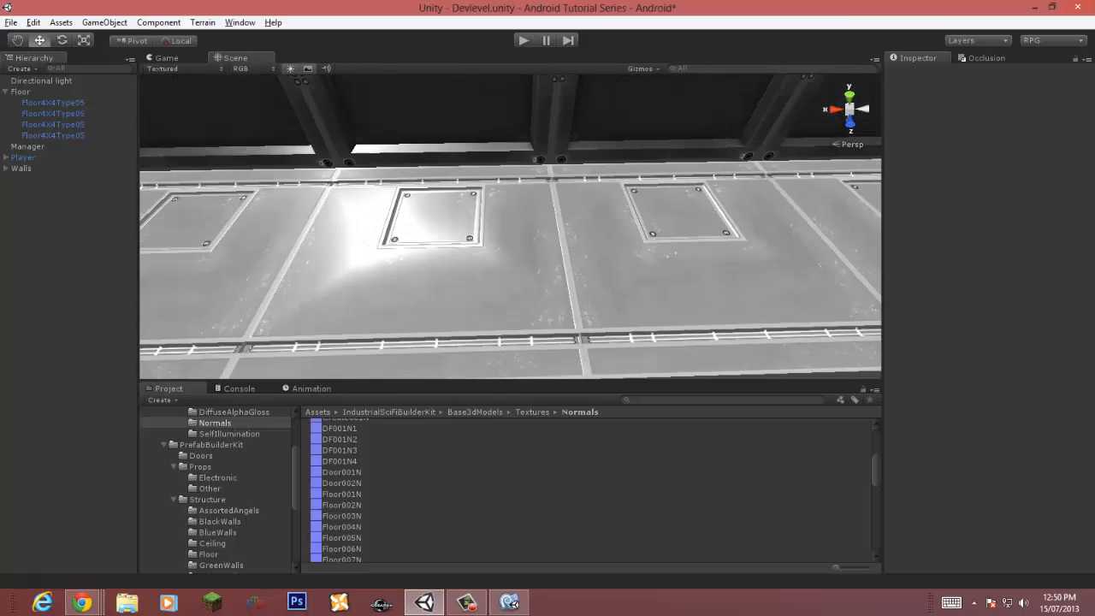
alt+drag(513, 223, 770, 244)
key(ctrl+s)
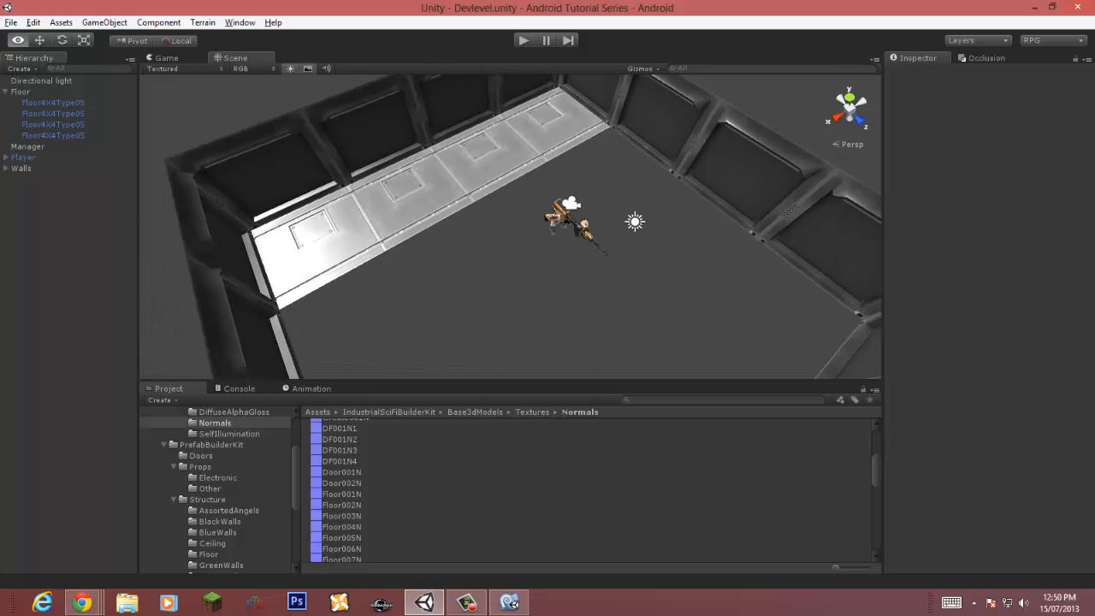
Step: Duplicate all four floor tiles and set the copies' Y rotation to 180
click(53, 102)
shift+click(53, 135)
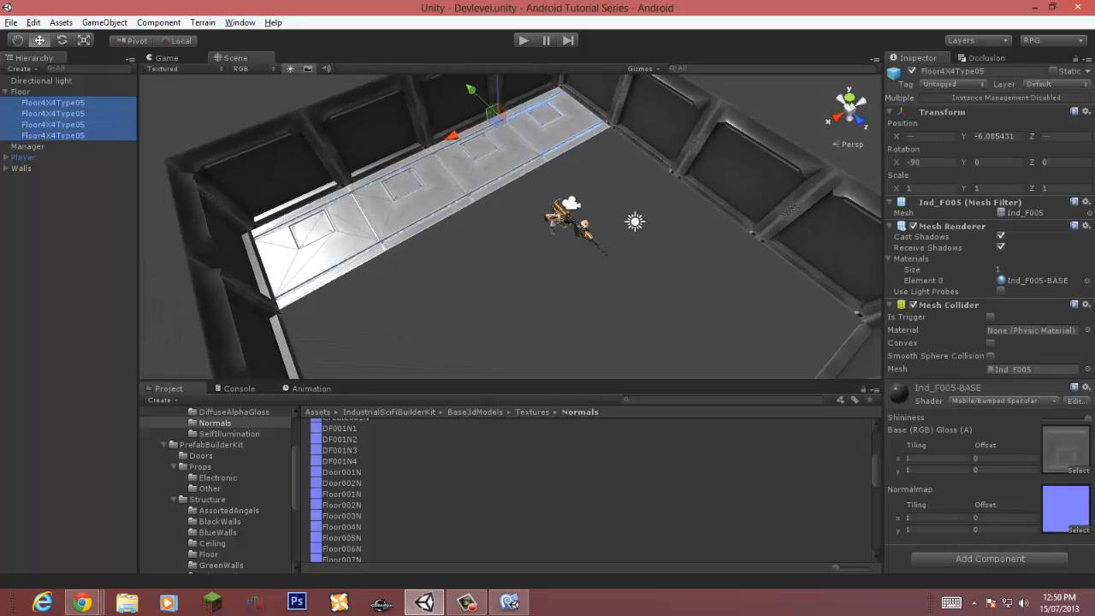
key(ctrl+d)
click(984, 162)
text(180)
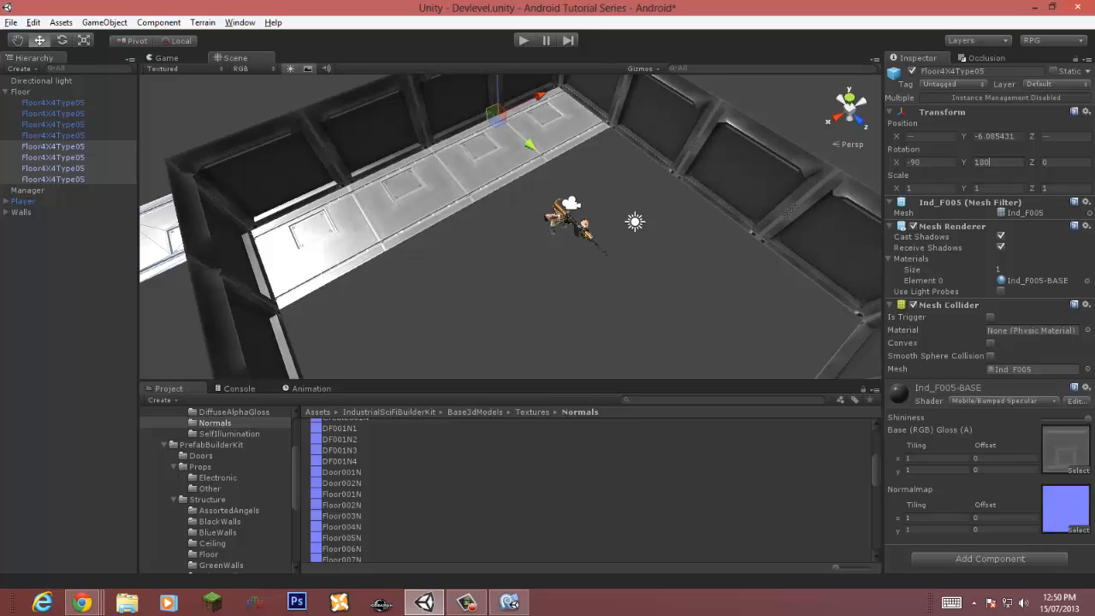
Step: Move the rotated copies across the room and vertex-snap them along the opposite wall
key(s)
right_drag(531, 231, 461, 231)
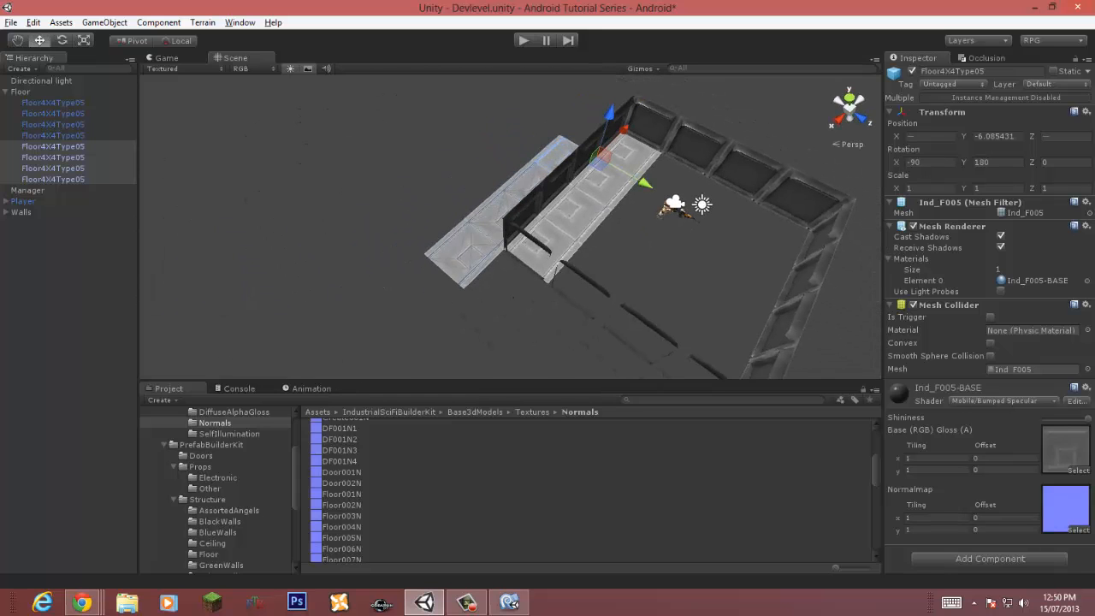
drag(646, 183, 839, 289)
key(w)
right_drag(839, 289, 1052, 291)
mouse_move(770, 282)
right_down()
mouse_move(822, 296)
mouse_move(817, 282)
mouse_move(791, 282)
right_up()
key(w)
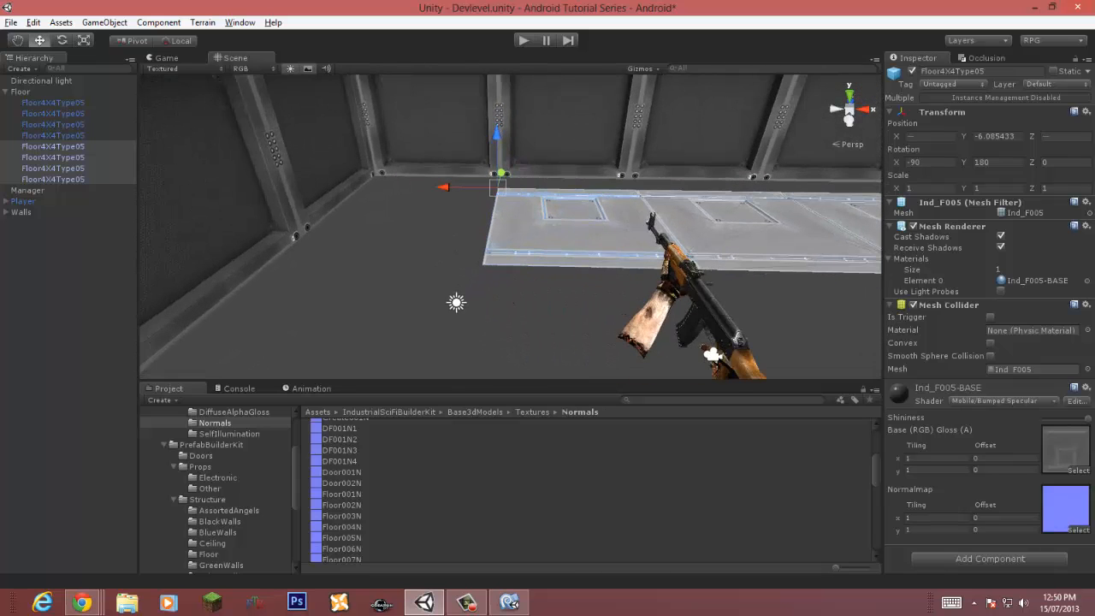
drag(497, 187, 376, 175)
right_drag(381, 184, 445, 180)
click(479, 283)
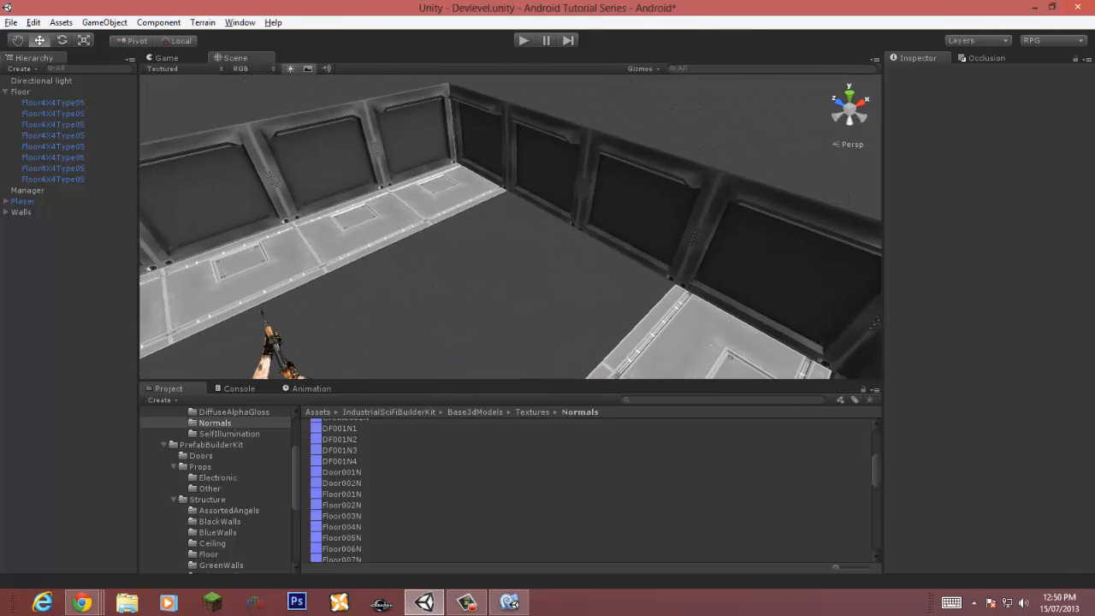
Step: Duplicate an end floor tile and set its Y rotation to -90
click(446, 187)
key(ctrl+d)
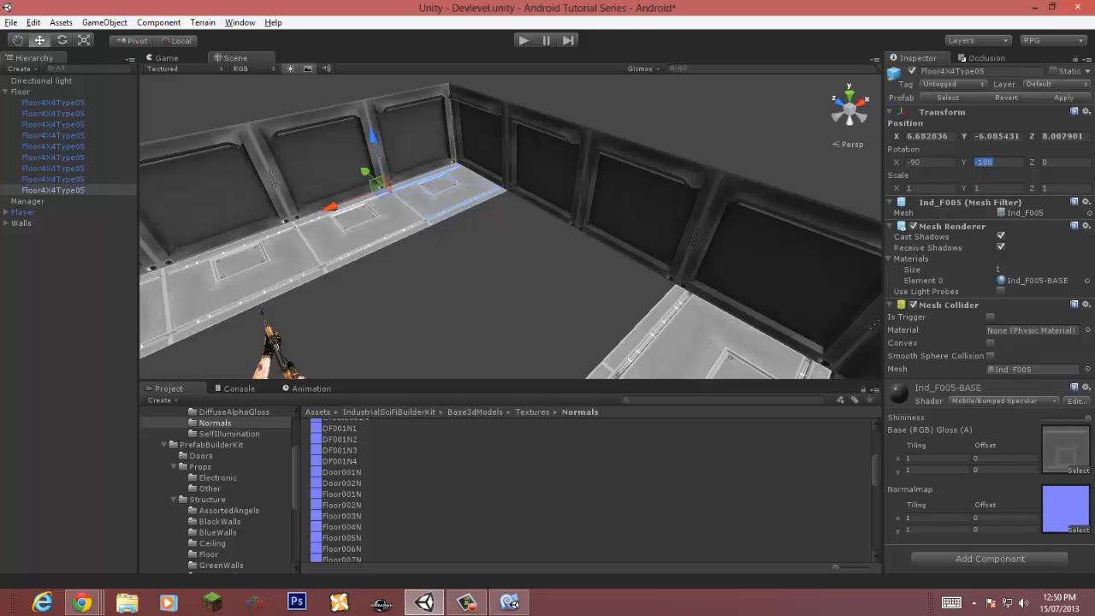
text(90)
text(-)
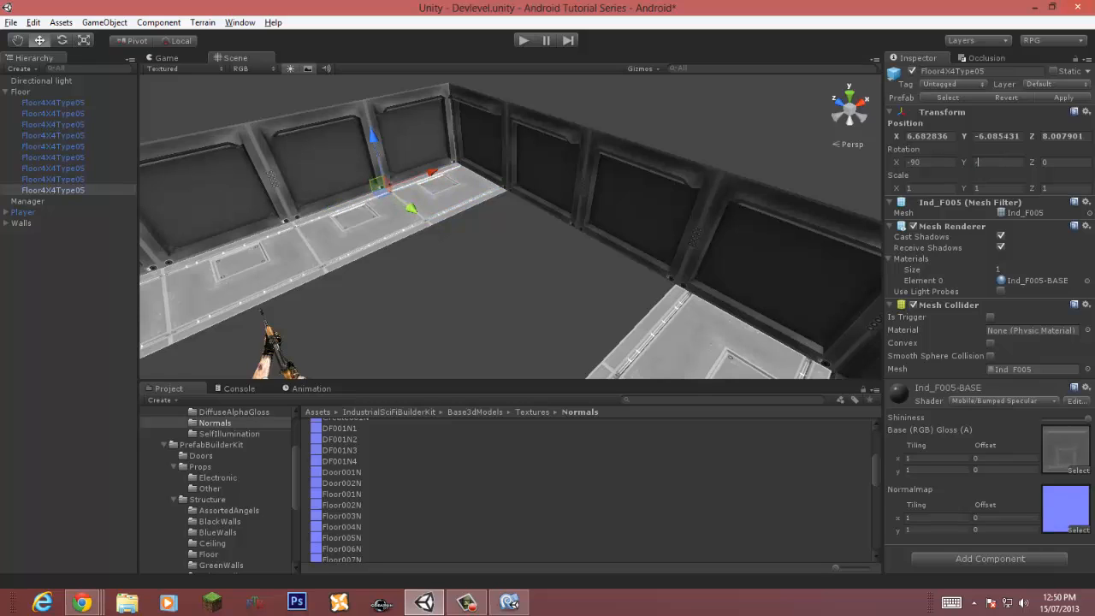
text(90)
Step: Snap the rotated tile into the side gap and duplicate it once more
drag(366, 172, 542, 174)
key(ctrl+d)
drag(476, 174, 537, 208)
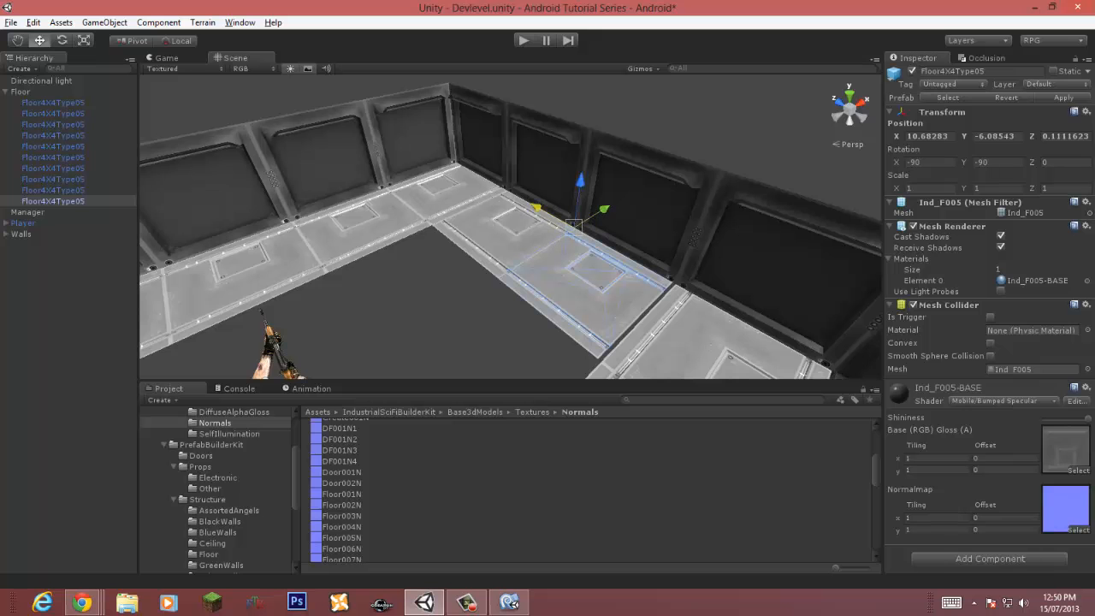
key(w)
right_drag(576, 228, 602, 229)
key(w)
key(s)
key(s)
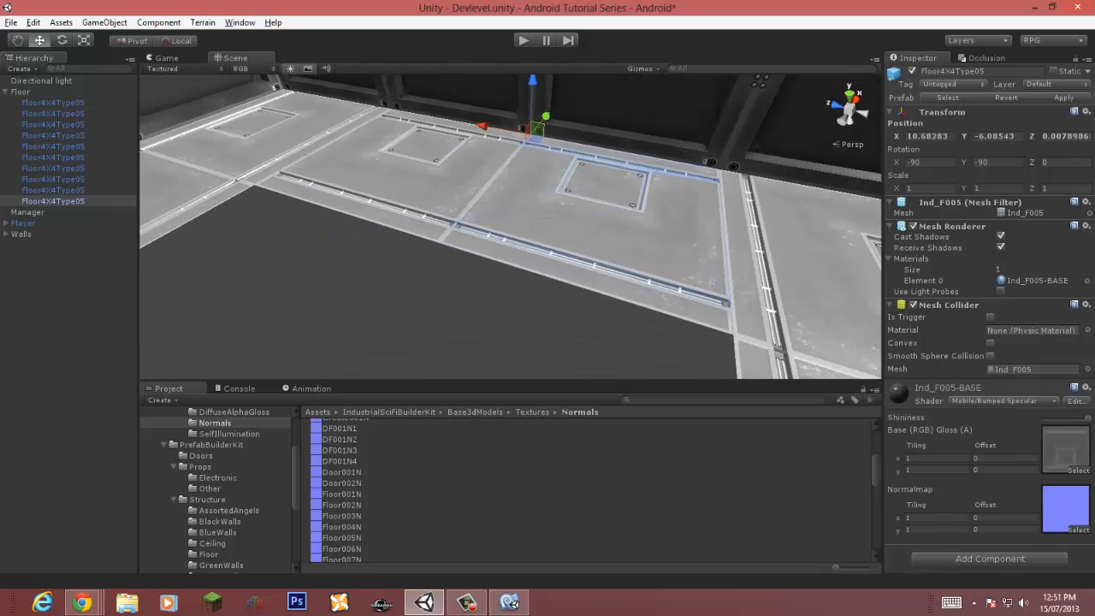
Step: Delete the two rotated side tiles
key(Delete)
click(407, 171)
key(Delete)
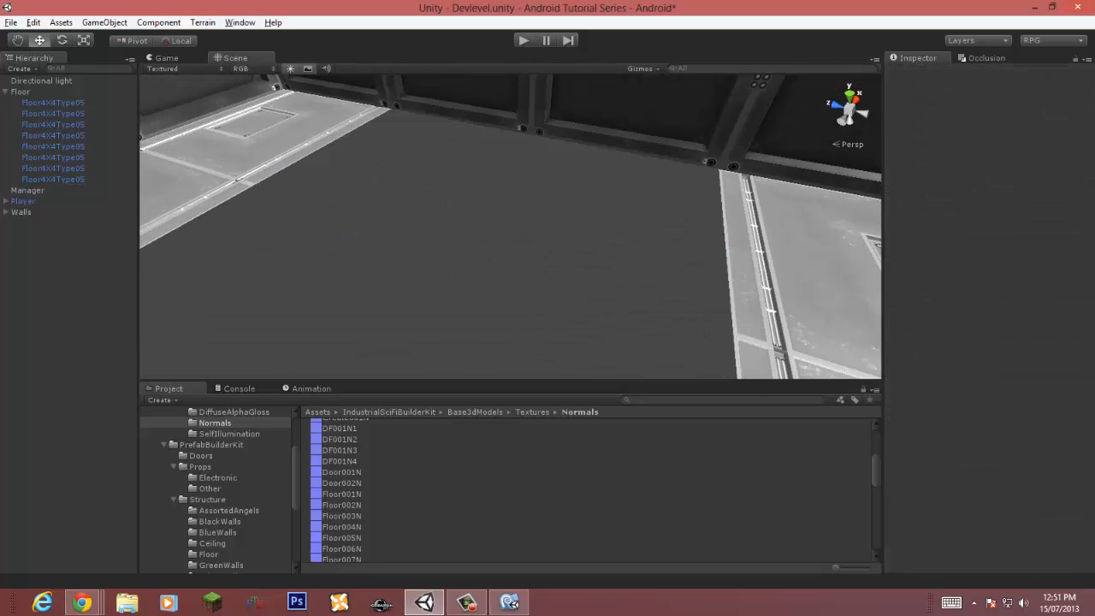
Step: Browse the floor prefabs and place a Floor4X4Type02 grate tile into the room
click(209, 554)
click(353, 448)
click(354, 436)
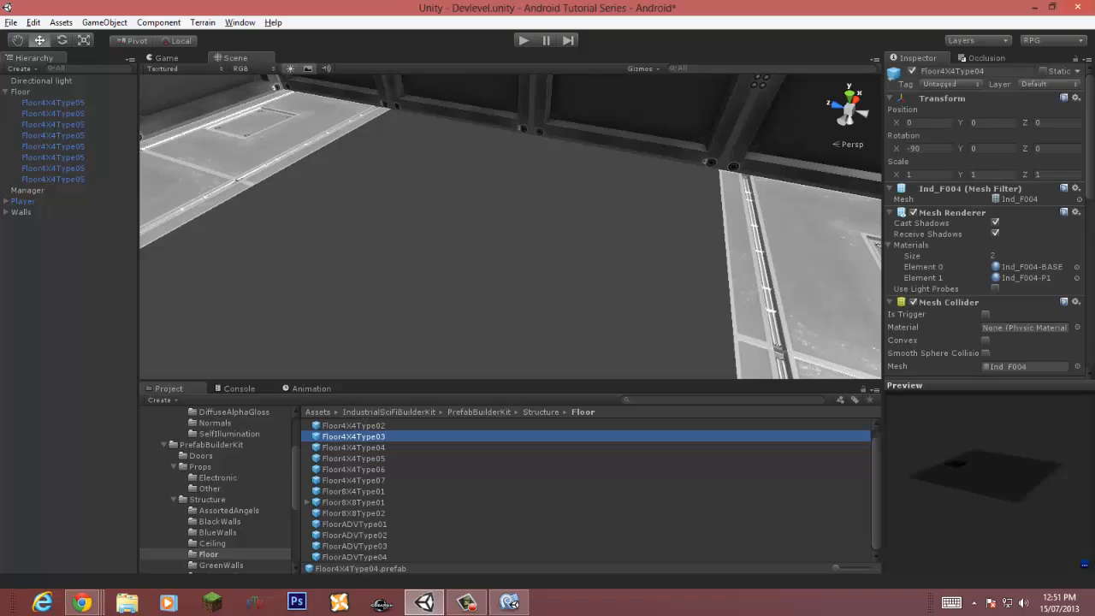
drag(984, 479, 1005, 500)
click(353, 425)
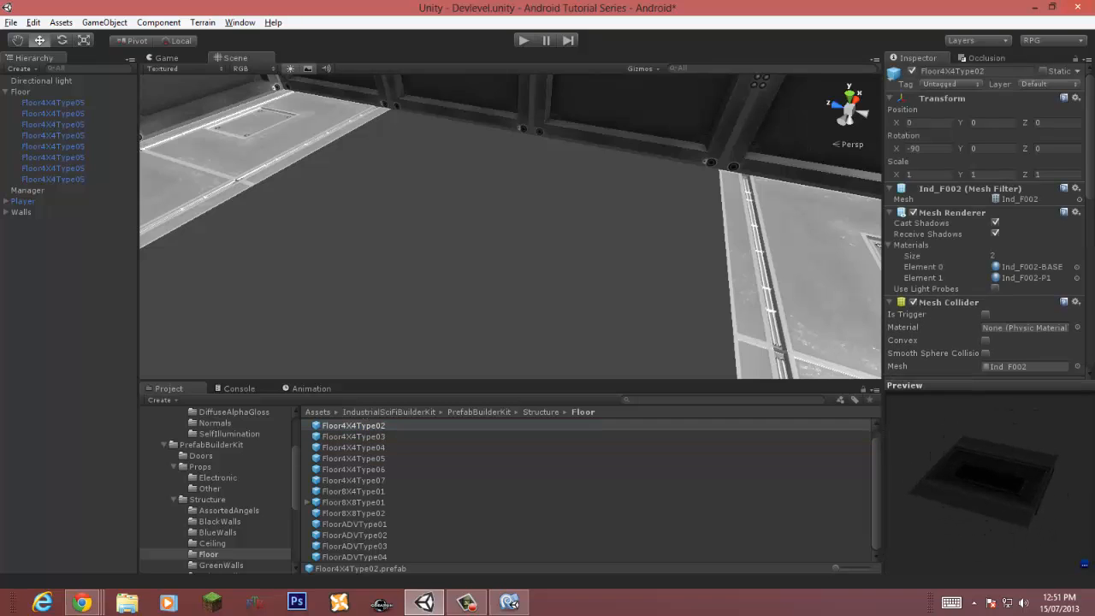
click(353, 425)
drag(353, 425, 282, 244)
drag(253, 183, 390, 108)
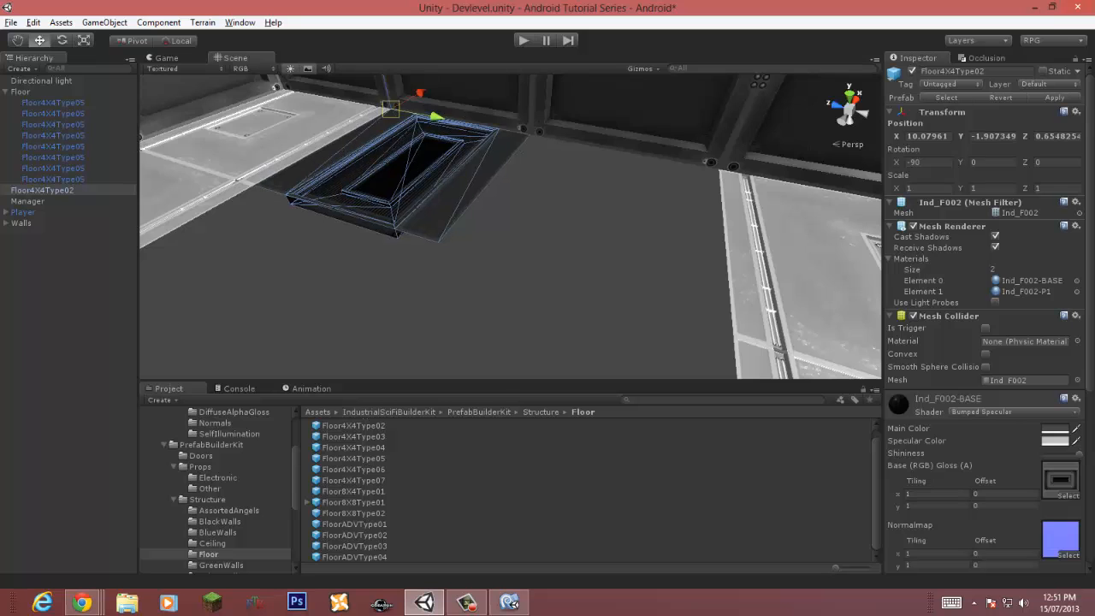
right_drag(547, 163, 586, 224)
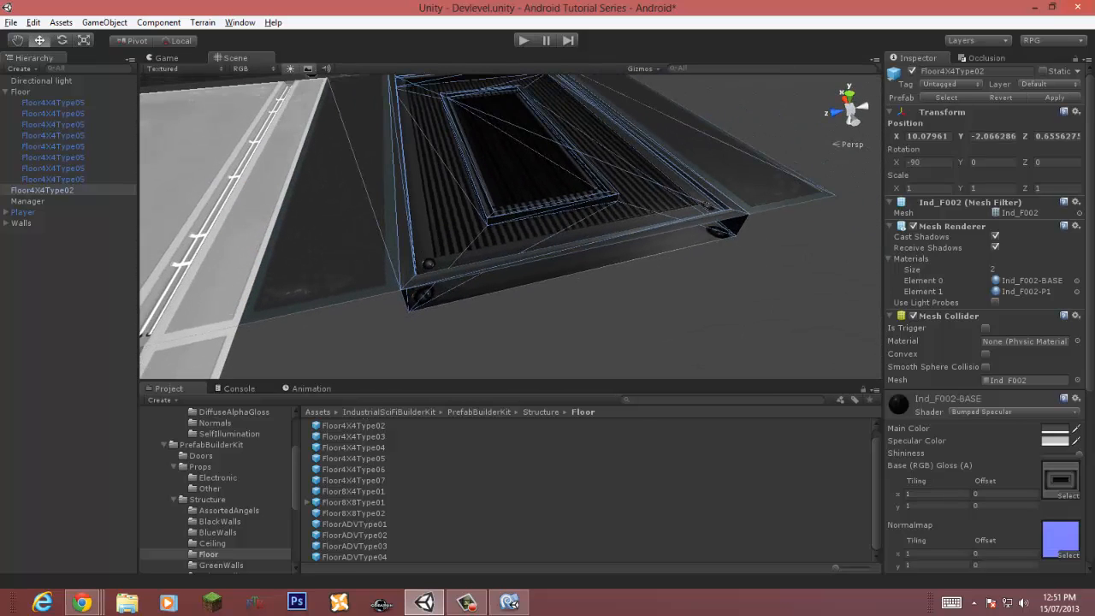
Step: Set the Floor002 diffuse texture to Advanced type with mip maps off, Trilinear filtering and aniso level 6
click(1059, 478)
click(338, 538)
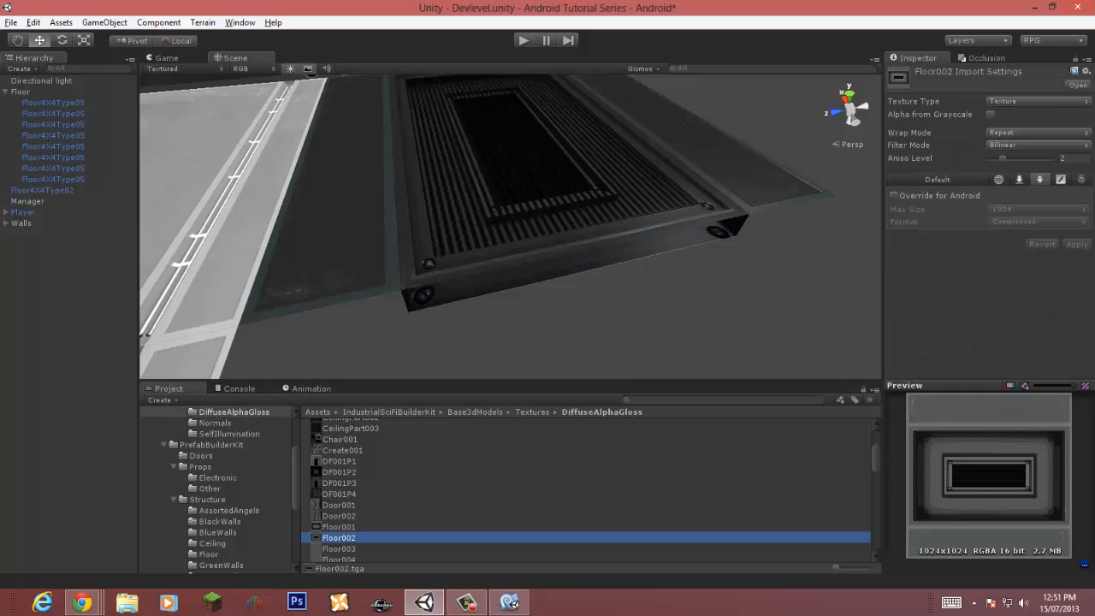
click(1038, 101)
click(1018, 224)
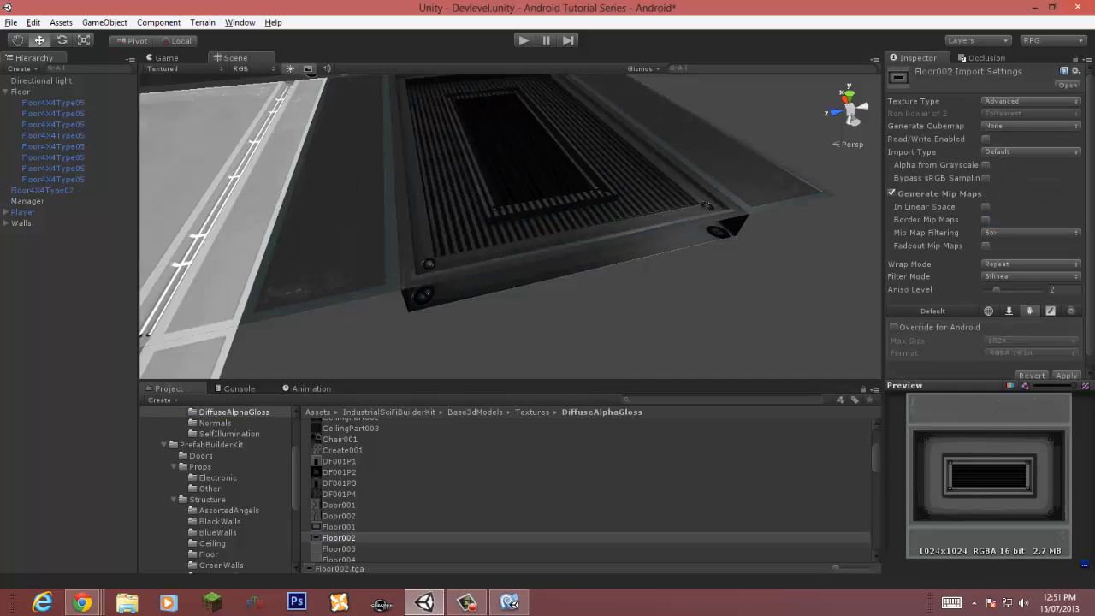
click(1030, 276)
click(1007, 326)
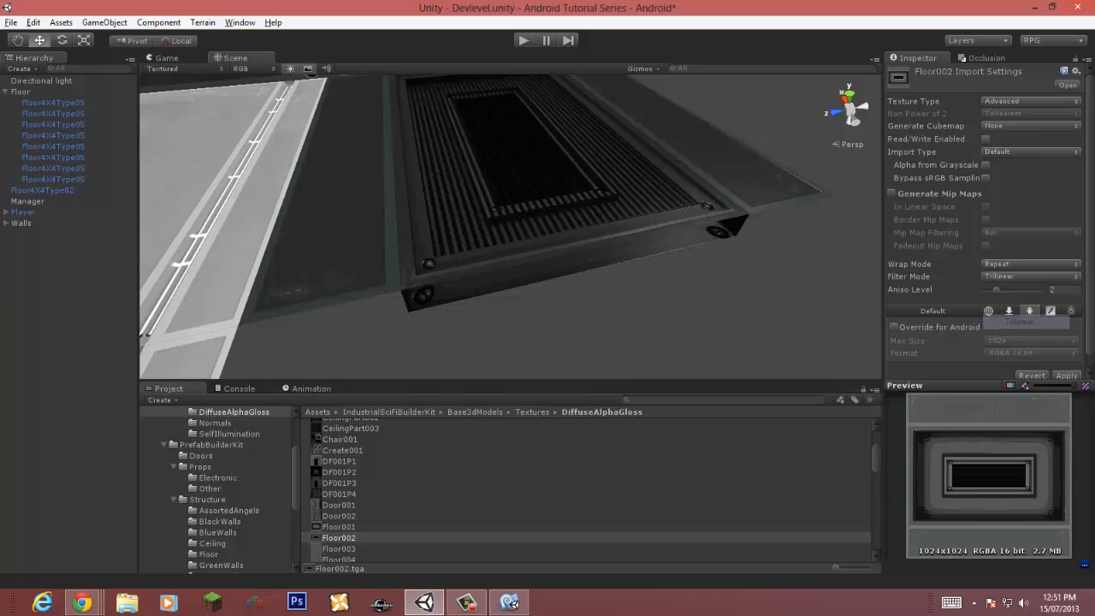
drag(997, 289, 1029, 289)
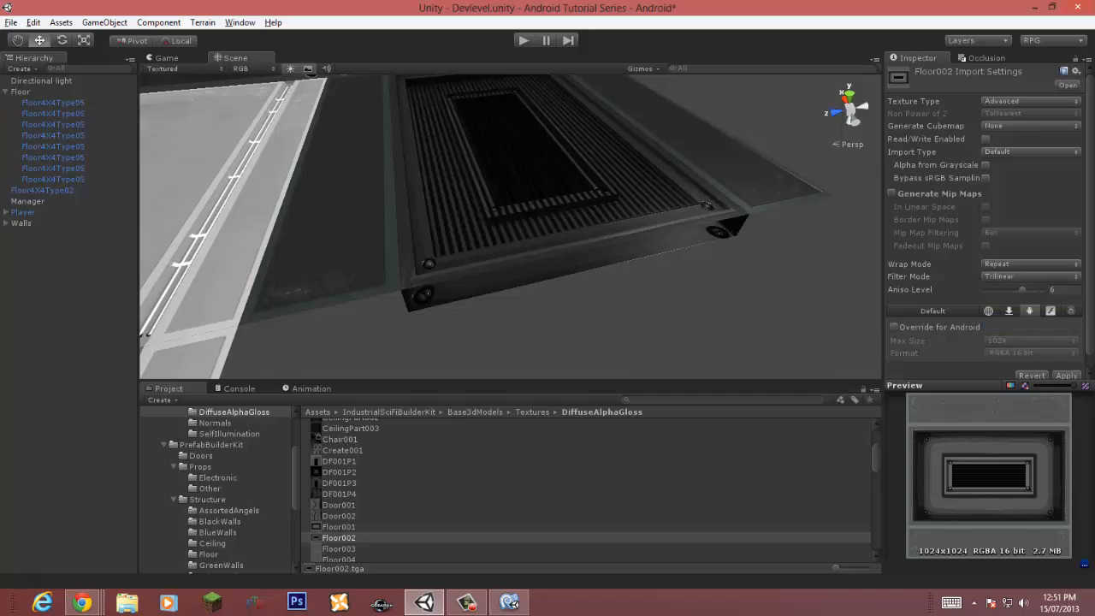
Step: Override the Floor002 texture for Android with Best compression quality
click(894, 327)
click(1031, 352)
click(1014, 396)
click(1031, 365)
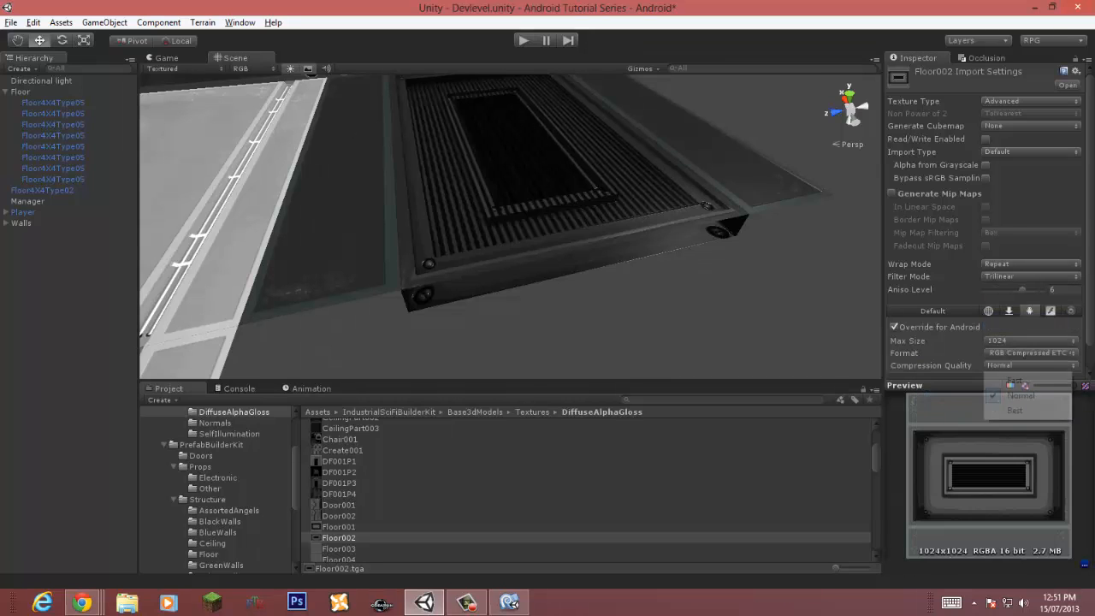
click(1014, 411)
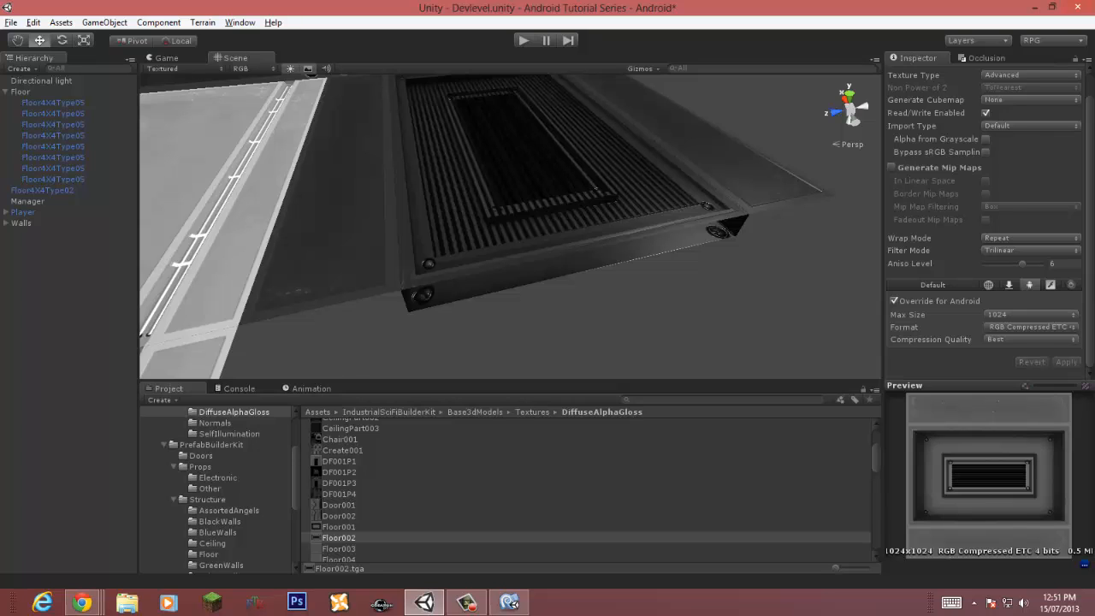
Step: Set the Floor002N normal map to Advanced type with mip maps off, Trilinear filtering and aniso level 6
click(548, 171)
click(1059, 511)
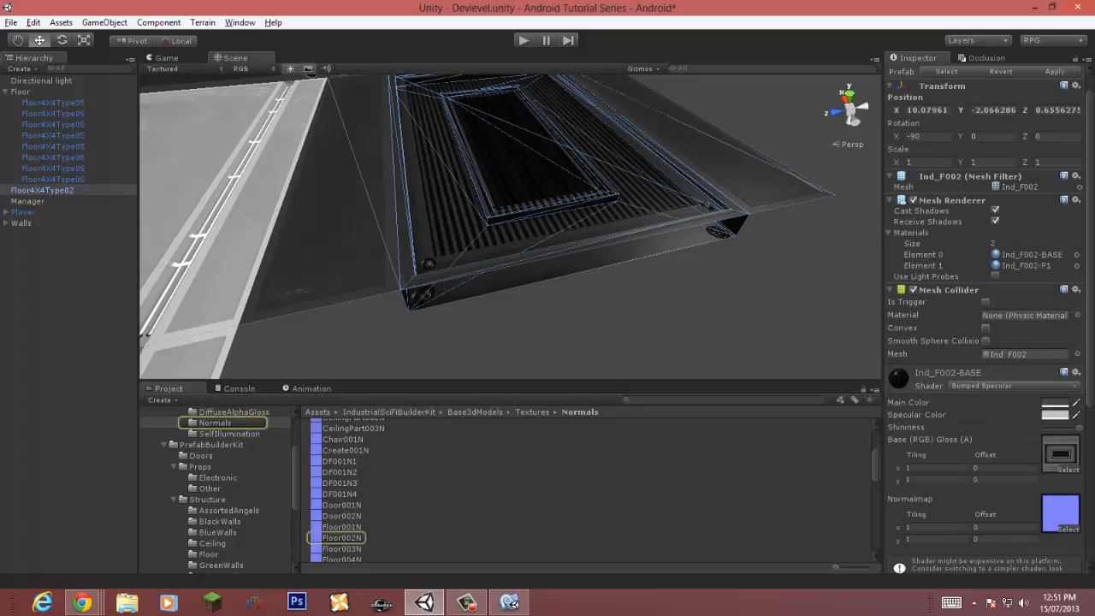
click(341, 538)
click(1038, 101)
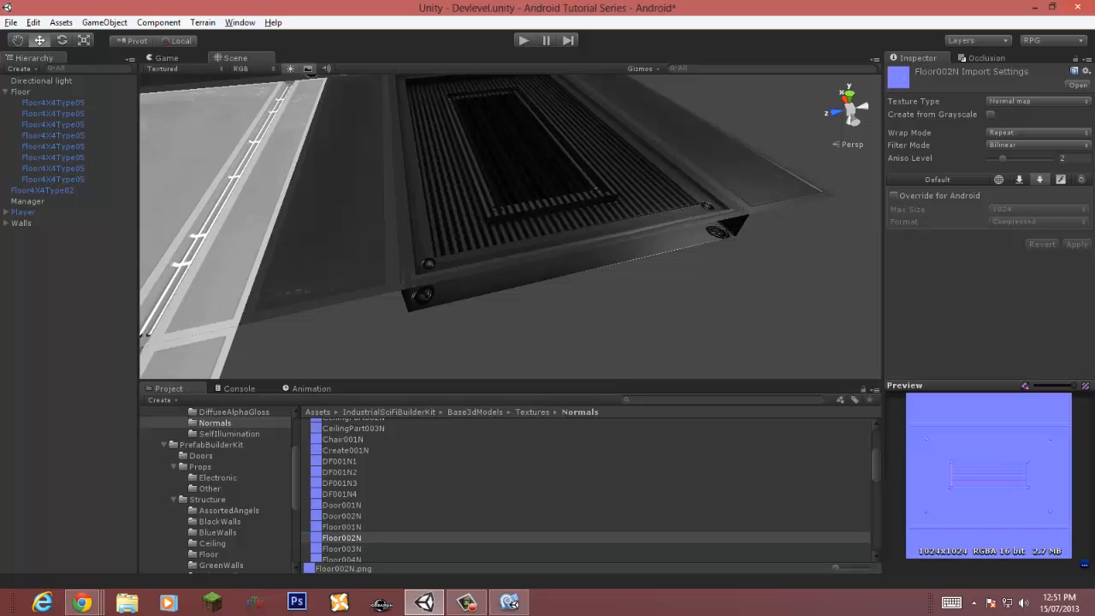
click(1030, 222)
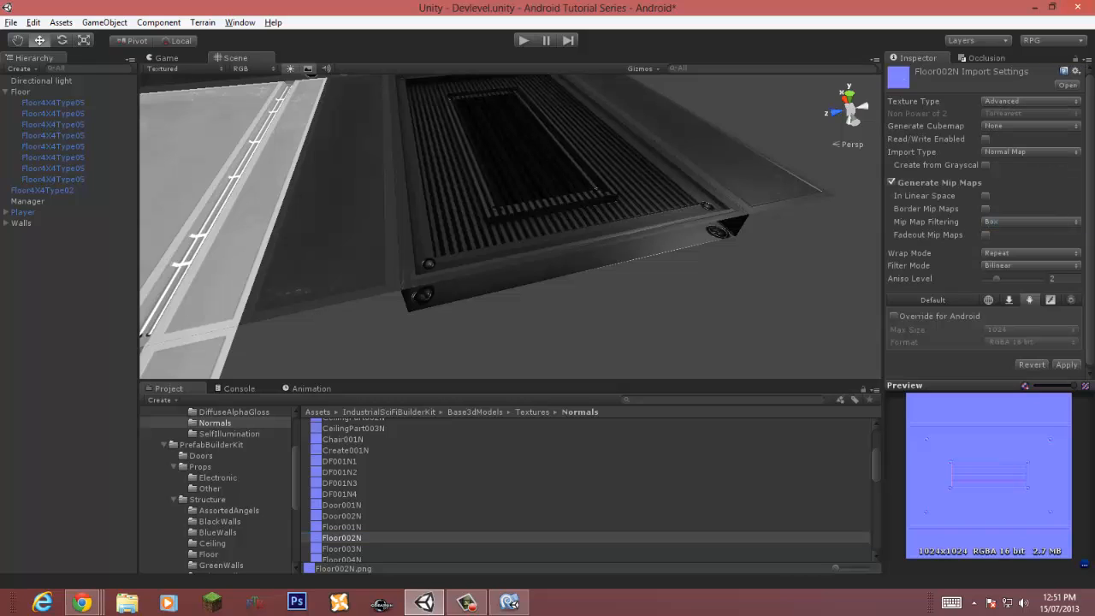
click(892, 182)
click(1031, 265)
click(1019, 310)
drag(997, 279, 1028, 279)
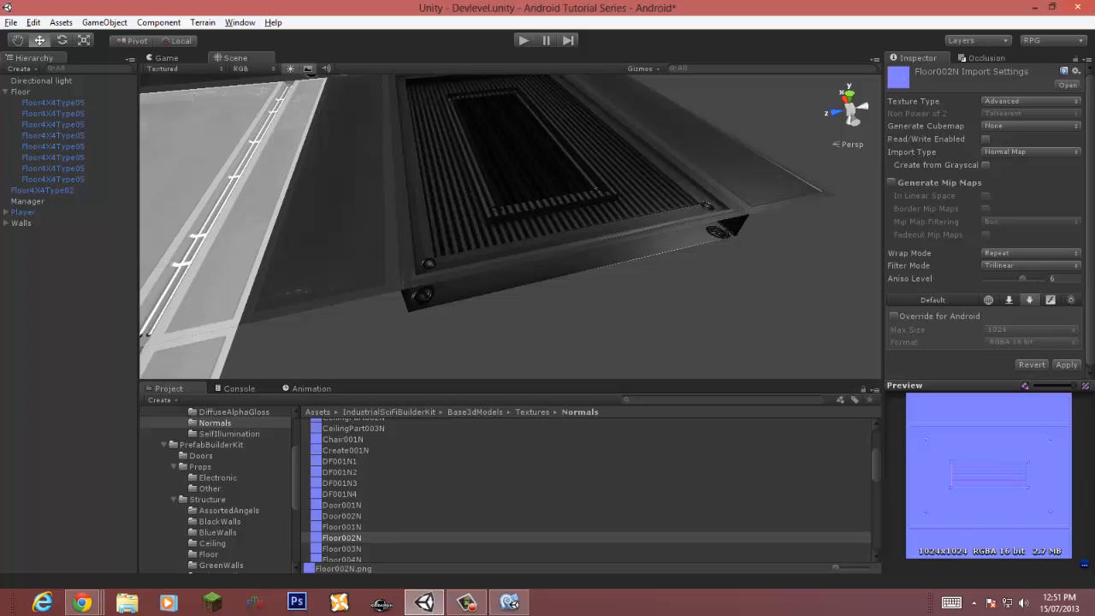
Step: Override the normal map for Android with RGBA Compressed DXT5 format
click(894, 316)
click(1031, 341)
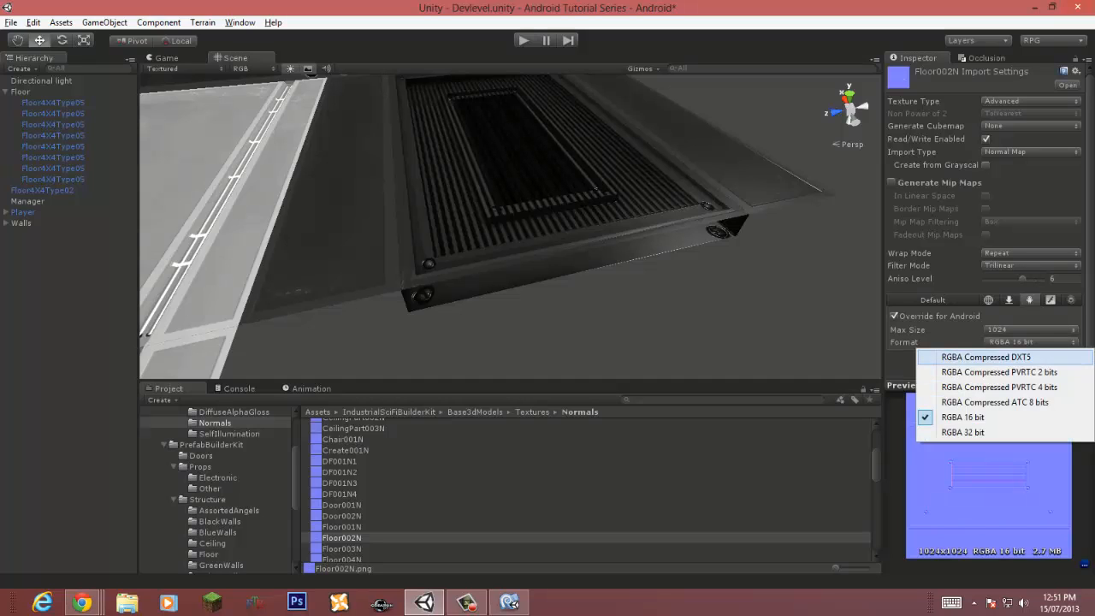
click(932, 350)
Step: Switch the grate tile's material shader to Mobile/Bumped Specular (1 Directional Light)
right_drag(586, 227, 560, 210)
click(561, 210)
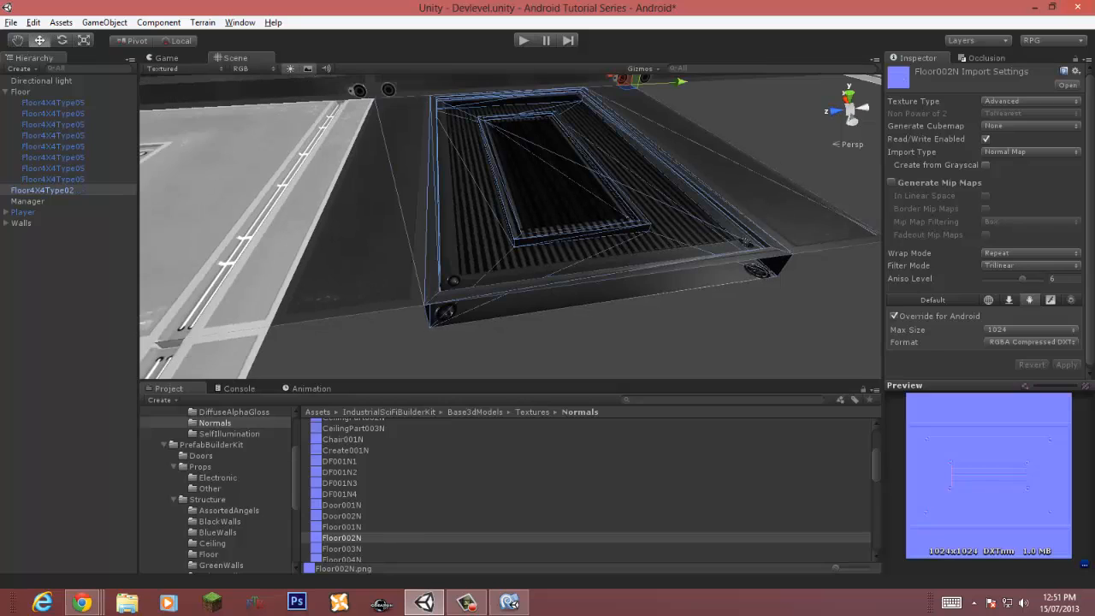
click(1017, 412)
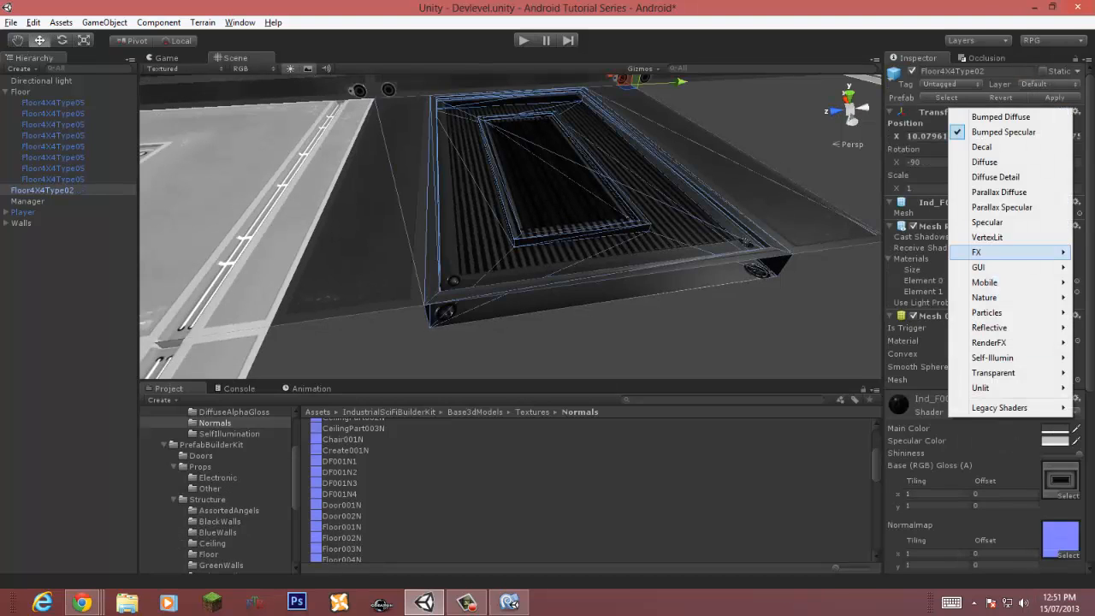
mouse_move(983, 282)
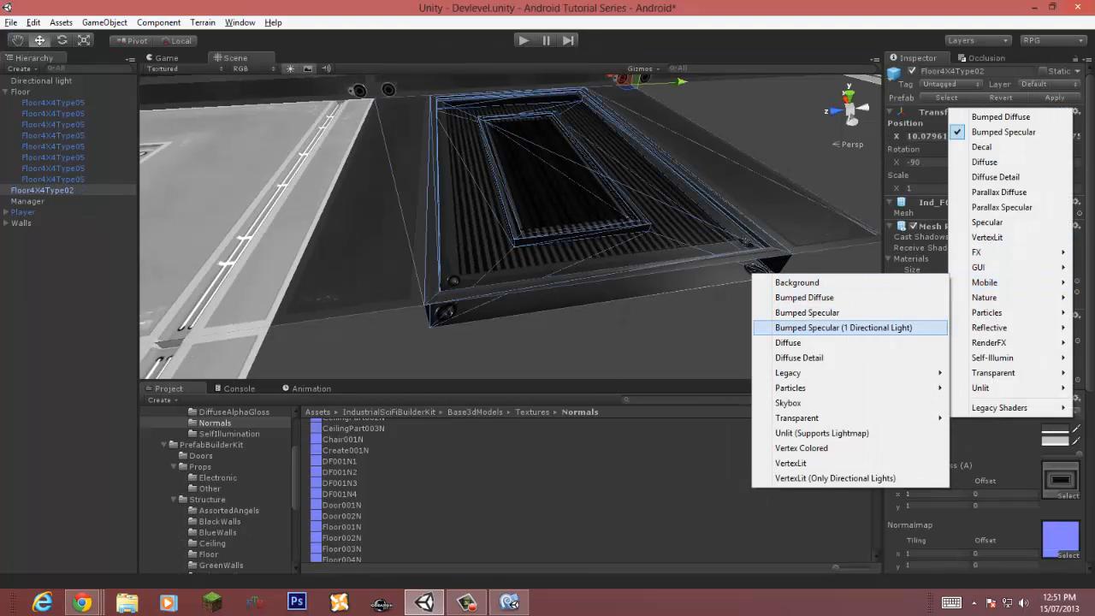
click(844, 328)
Step: Switch the plain floor tile's material shader to Mobile/Bumped Specular (1 Directional Light)
right_drag(633, 248, 505, 218)
click(505, 218)
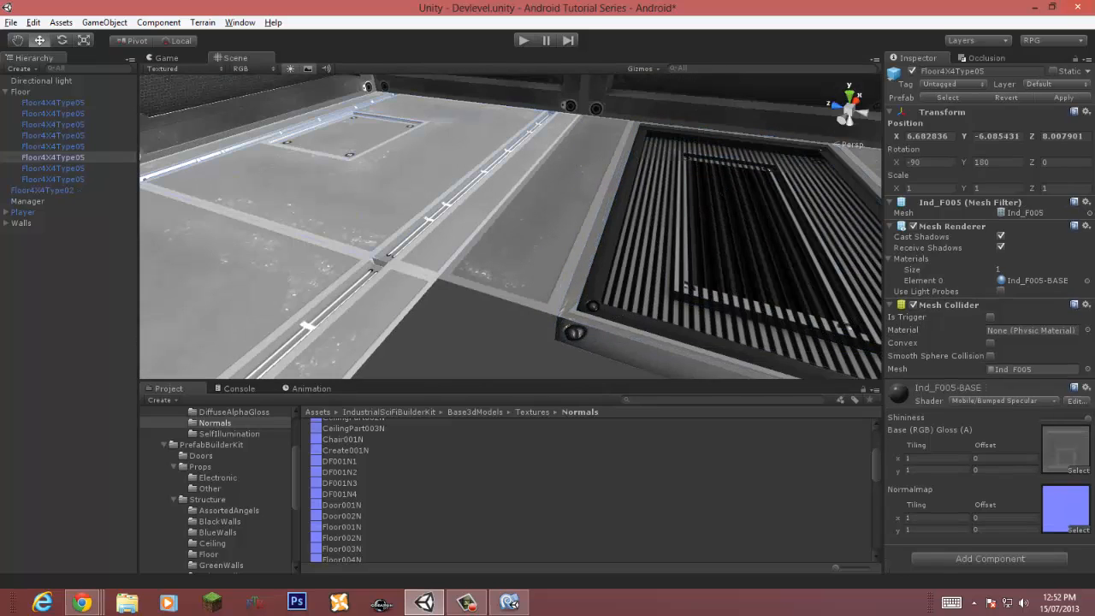
click(1016, 400)
mouse_move(984, 271)
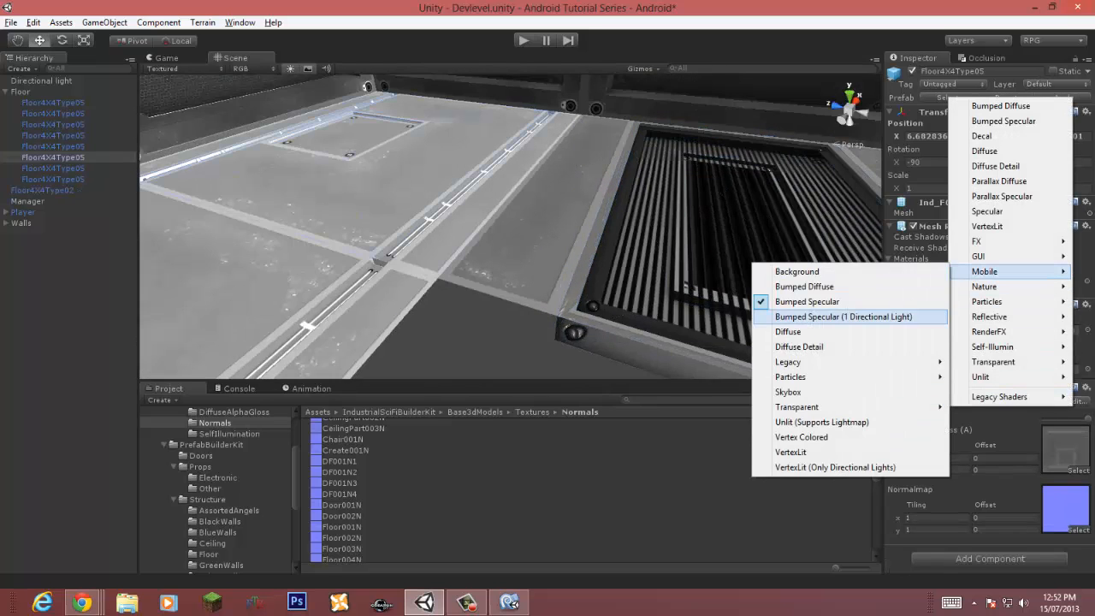
click(843, 316)
Step: Save the scene
right_drag(419, 299, 474, 334)
click(445, 333)
click(10, 23)
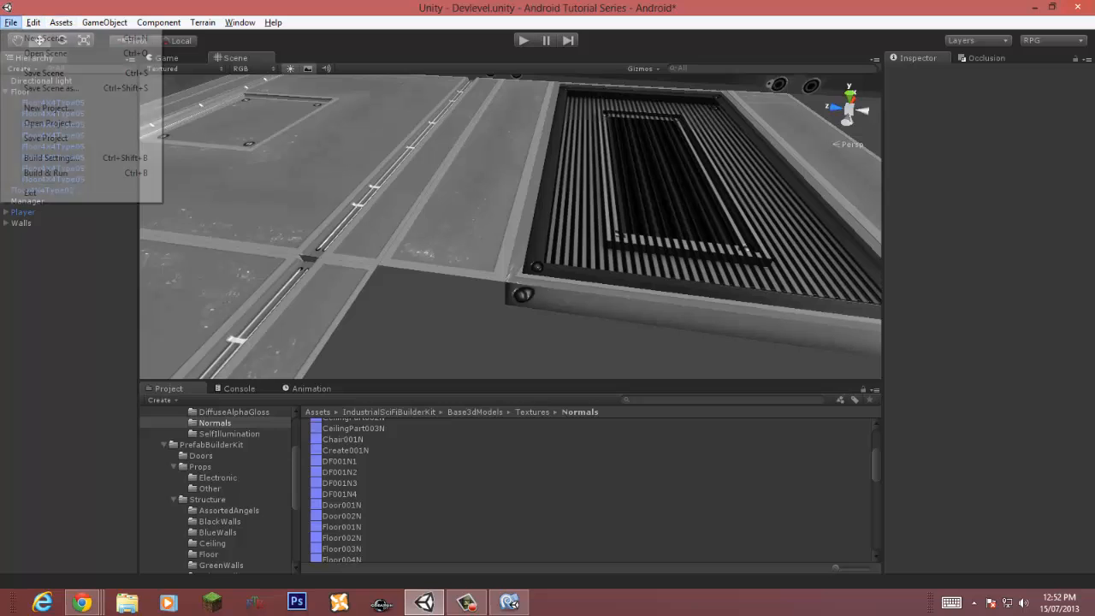
click(43, 72)
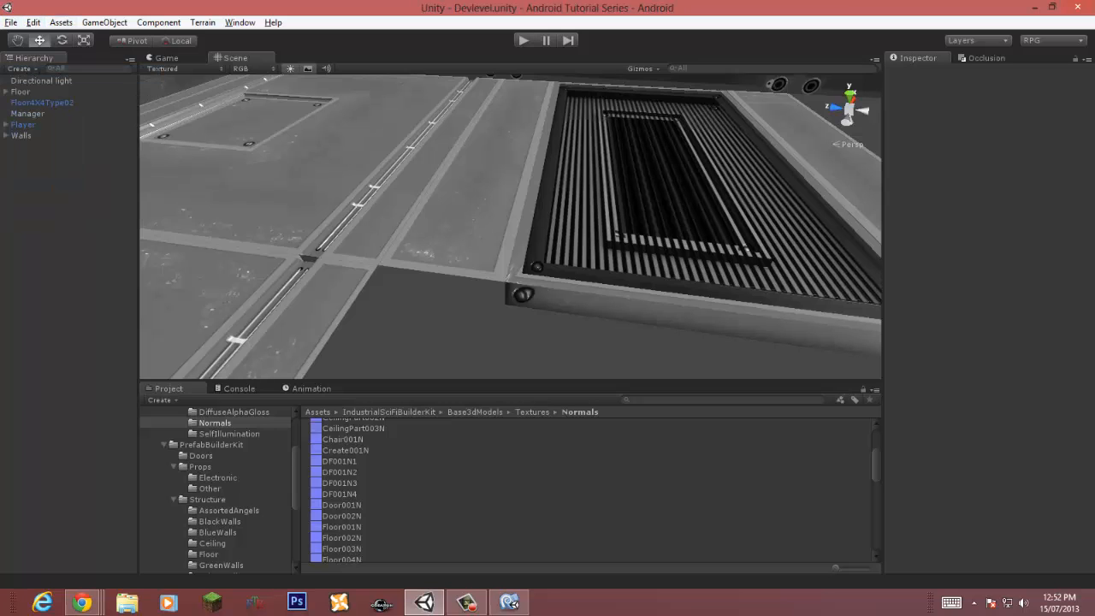
Step: Duplicate the grate tile and vertex-snap the copy beside the original
click(42, 103)
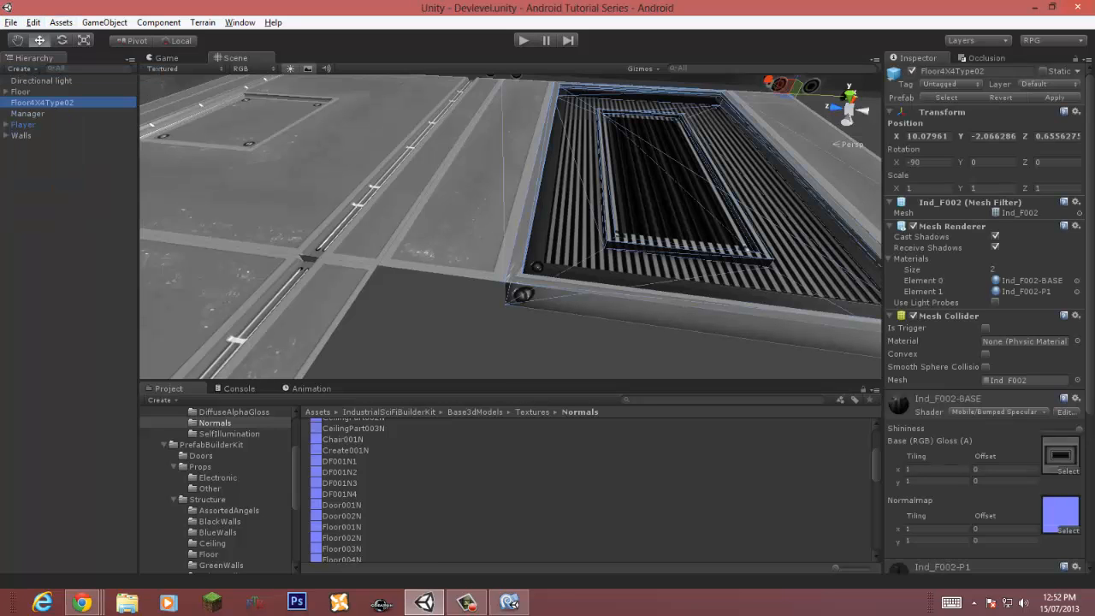
right_drag(504, 231, 560, 246)
key(s)
key(ctrl+d)
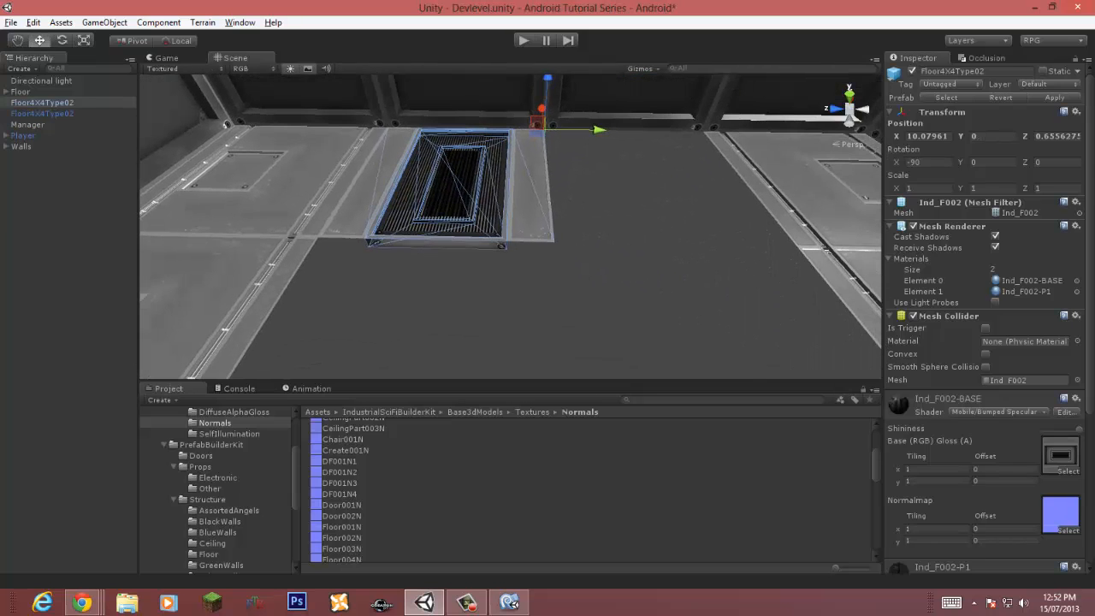
drag(598, 130, 768, 132)
key(v)
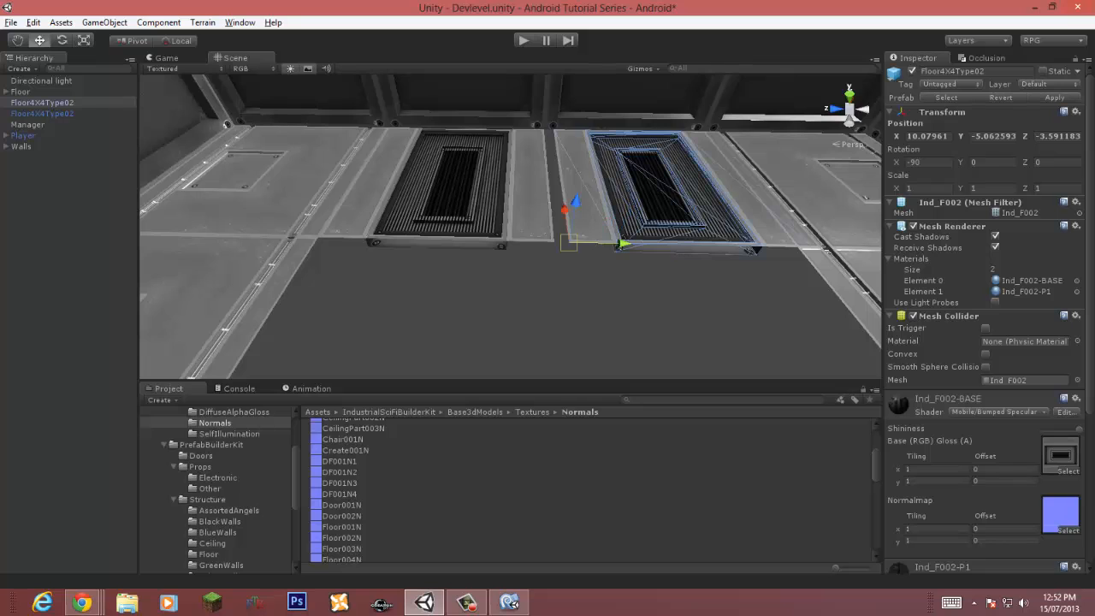
drag(570, 243, 553, 240)
right_drag(553, 240, 547, 236)
Step: Select both grate tiles, duplicate them and move the copies into the next row
key(s)
shift+click(471, 201)
key(ctrl+d)
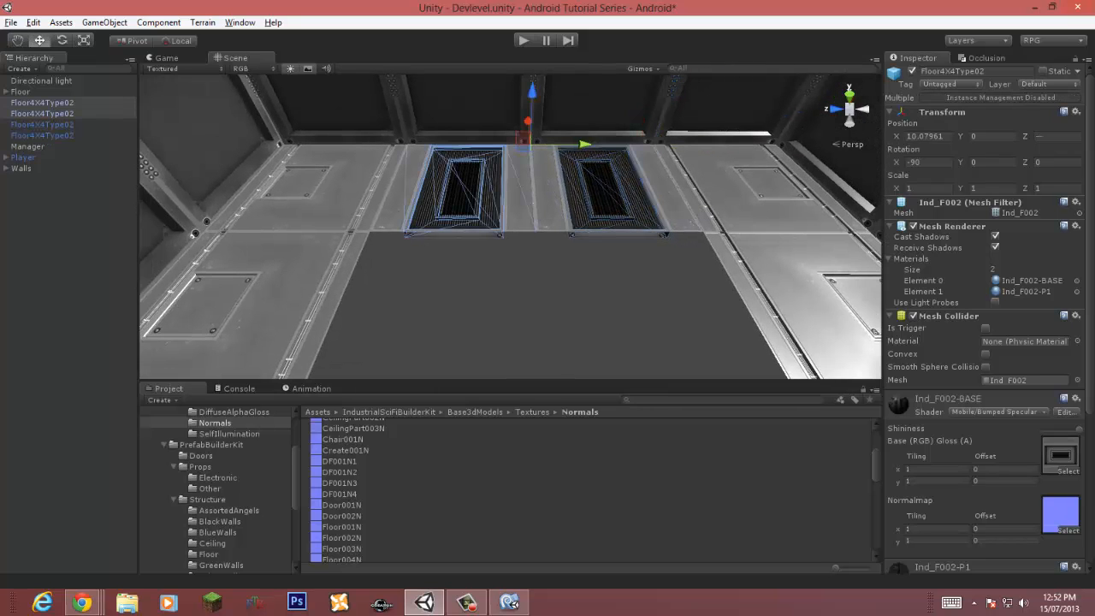
drag(524, 139, 369, 231)
key(s)
right_drag(369, 231, 172, 278)
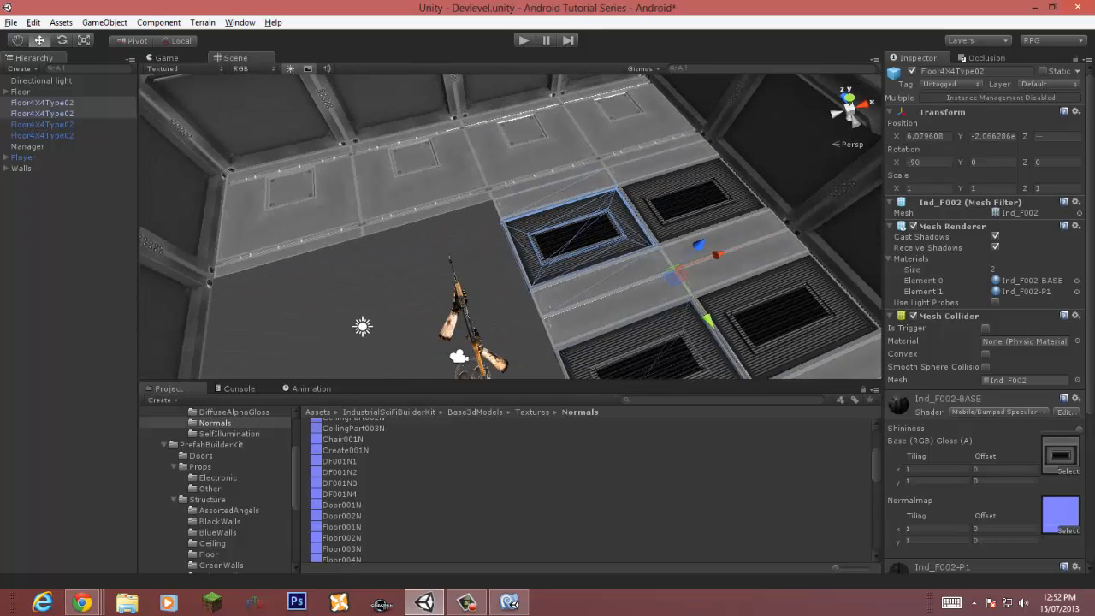
Step: Duplicate the four grate tiles and vertex-snap the copies into the adjacent rows
key(ctrl+d)
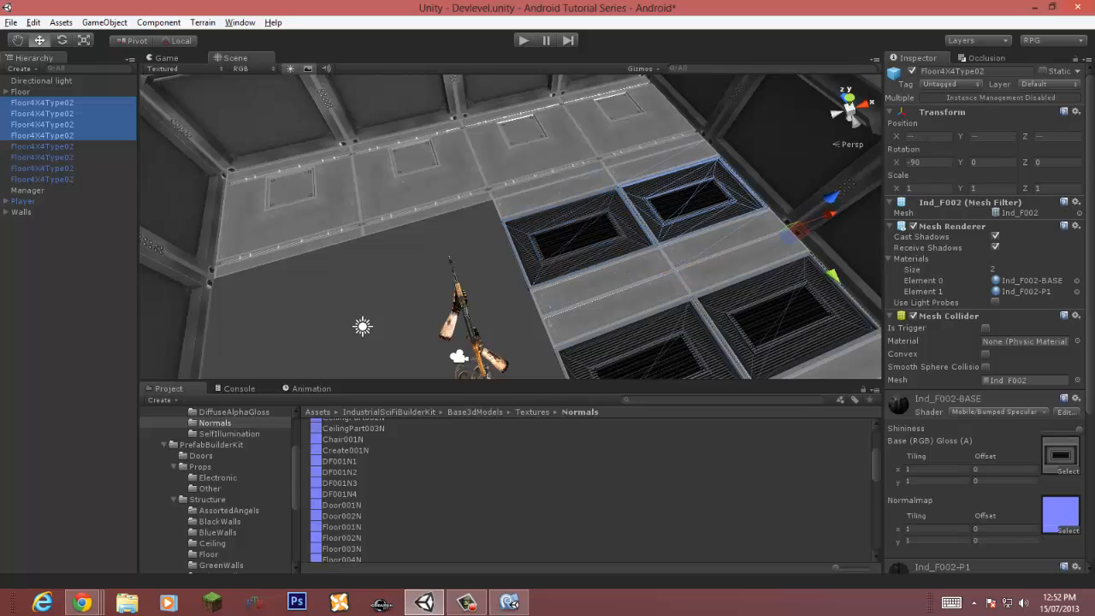
drag(828, 215, 576, 305)
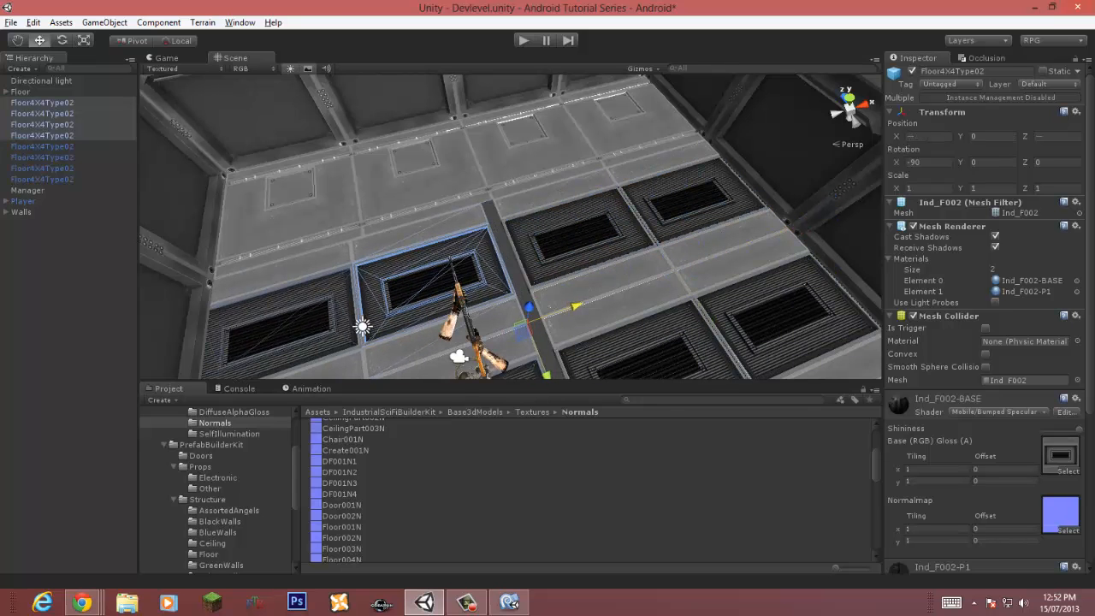
key(v)
drag(485, 203, 494, 200)
right_drag(494, 200, 534, 216)
key(s)
click(359, 203)
key(w)
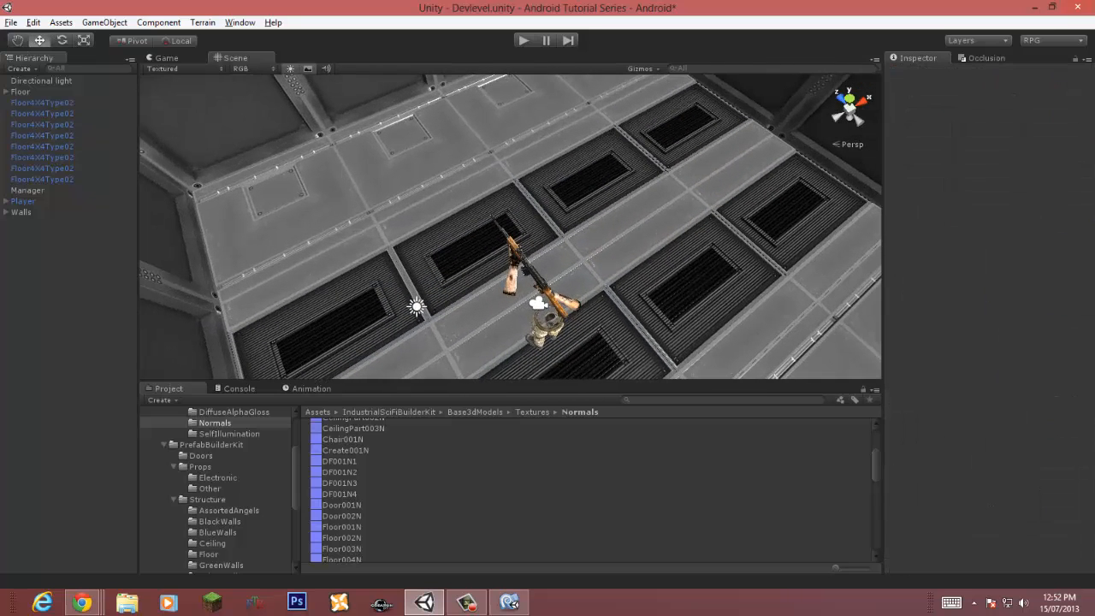
Step: Rename the Floor group as FloorType05
click(21, 92)
click(6, 91)
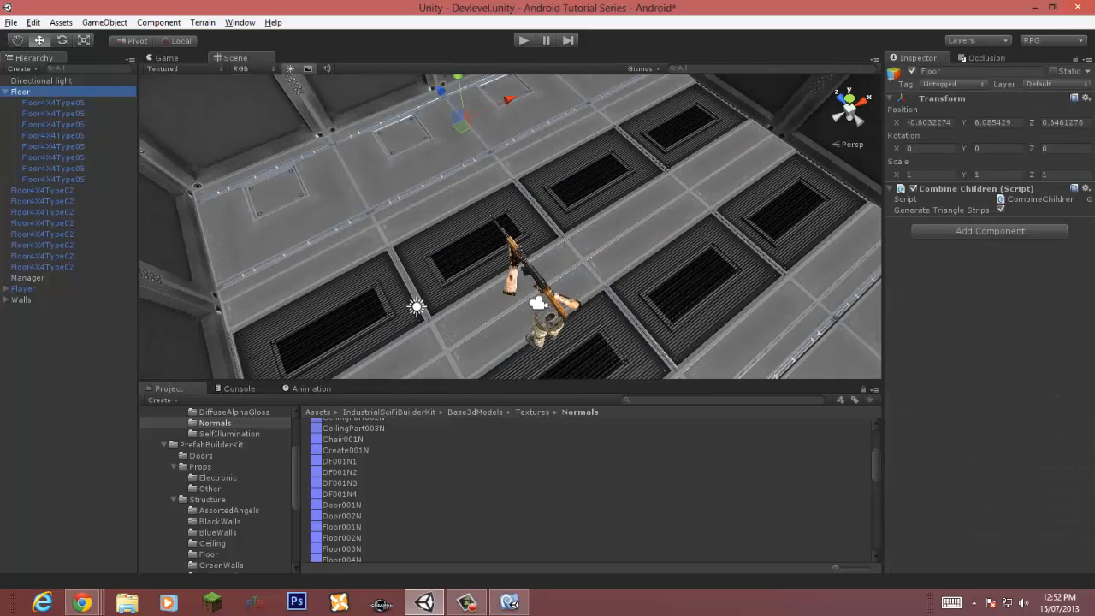
click(21, 92)
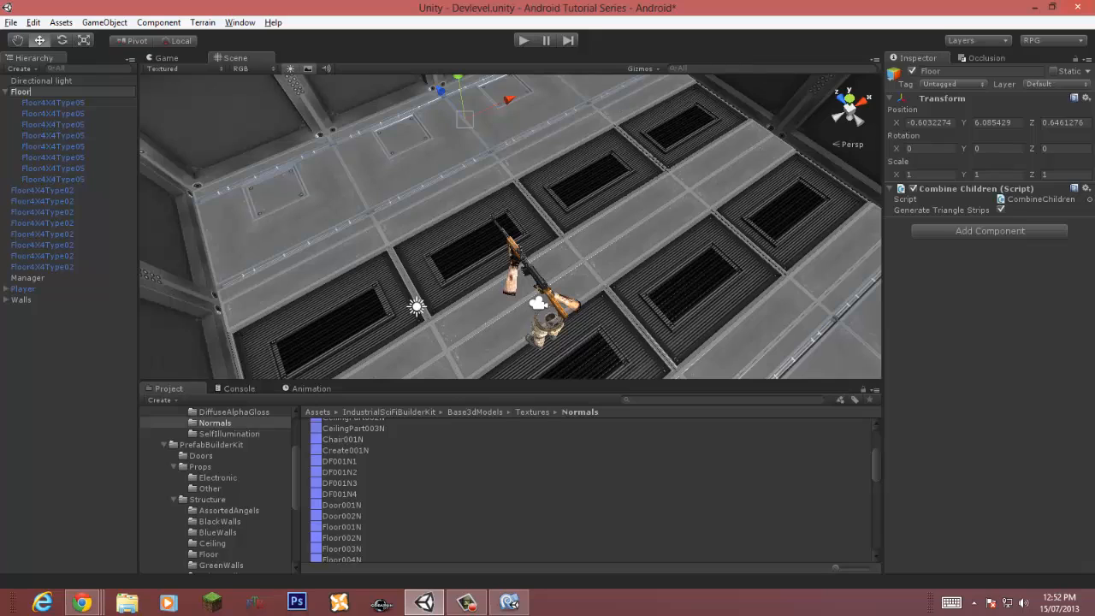
text(Type05)
key(Return)
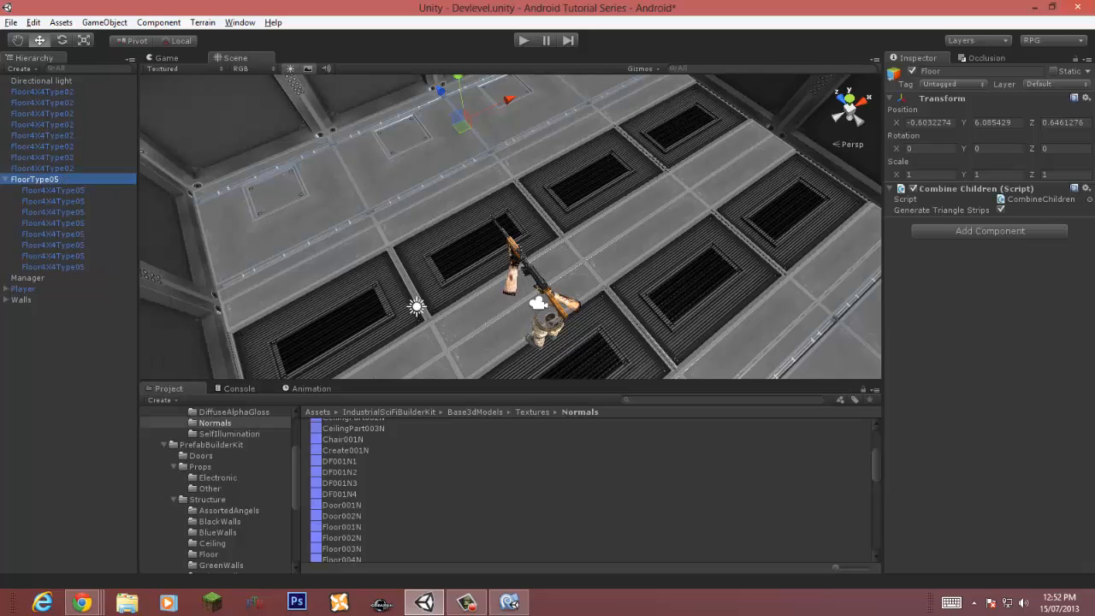
Step: Collapse the FloorType05 group and create a new empty group named FloorType02
click(6, 179)
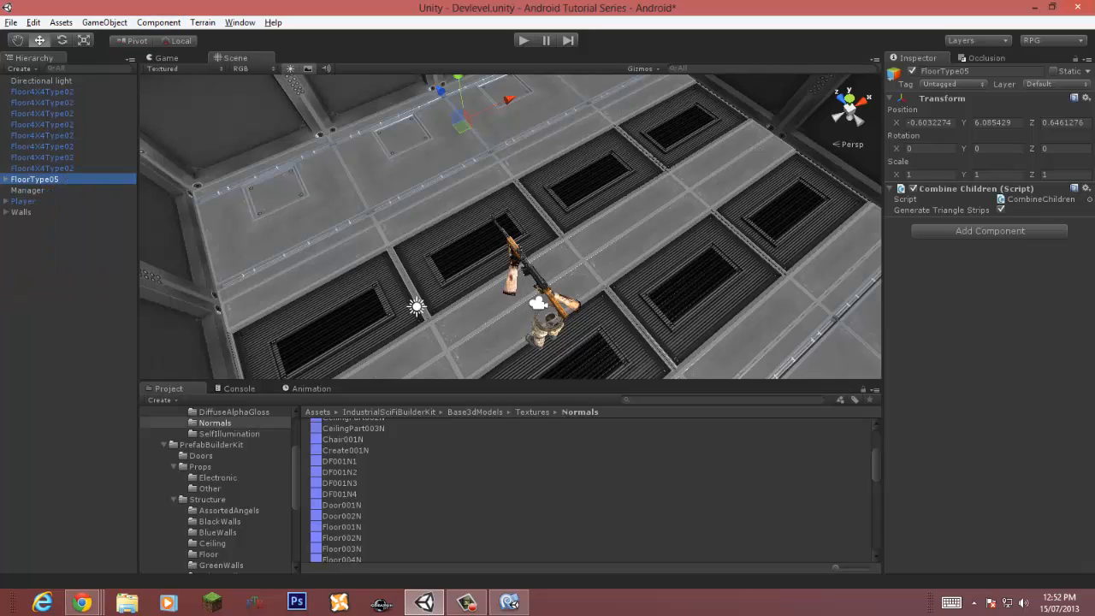
click(22, 213)
key(ctrl+shift+n)
key(F2)
text(Fl)
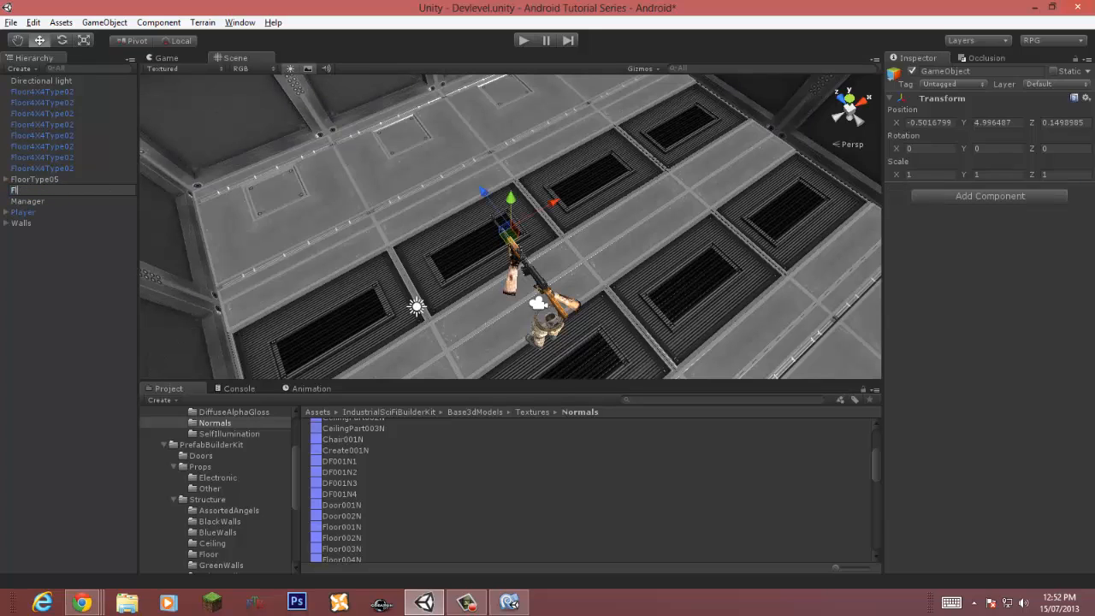
text(oor4X4Type02)
key(Return)
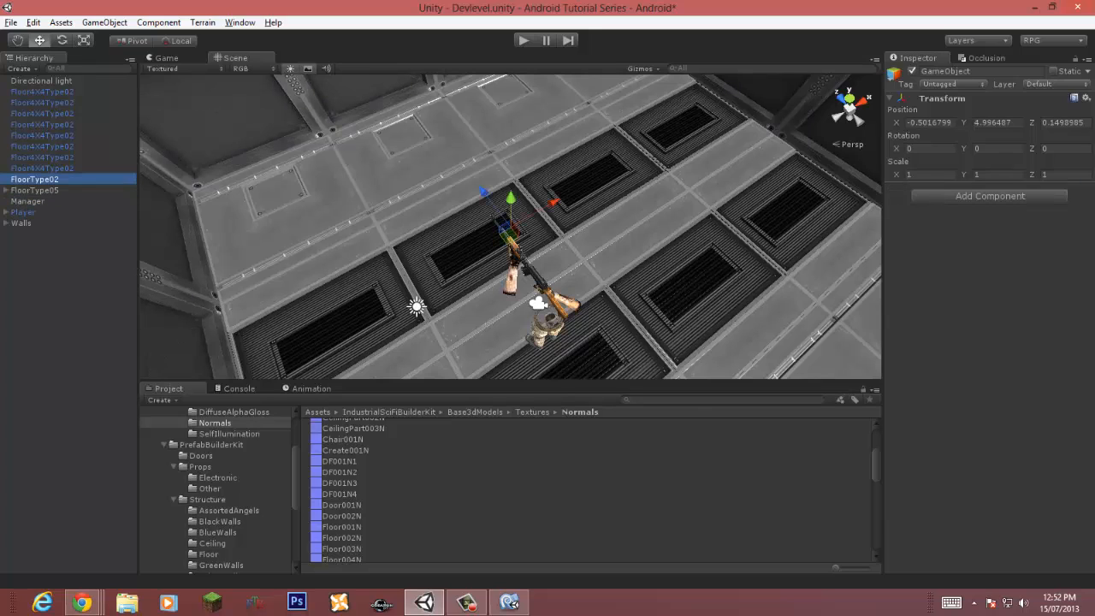
Step: Move all eight Floor4X4Type02 tiles into the FloorType02 group
click(42, 168)
shift+click(42, 92)
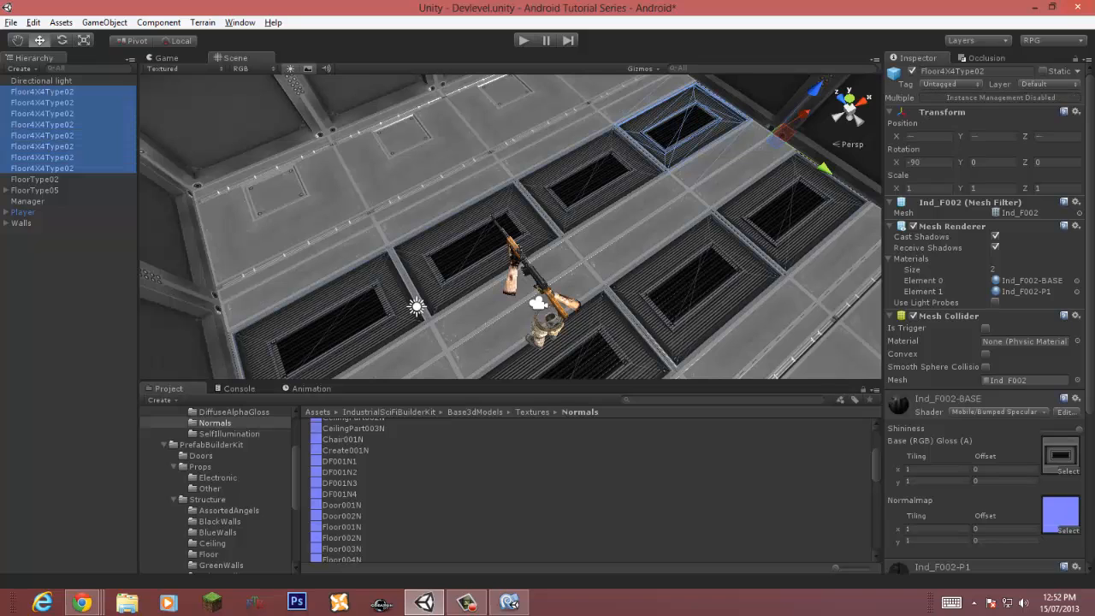
drag(41, 91, 35, 179)
click(51, 282)
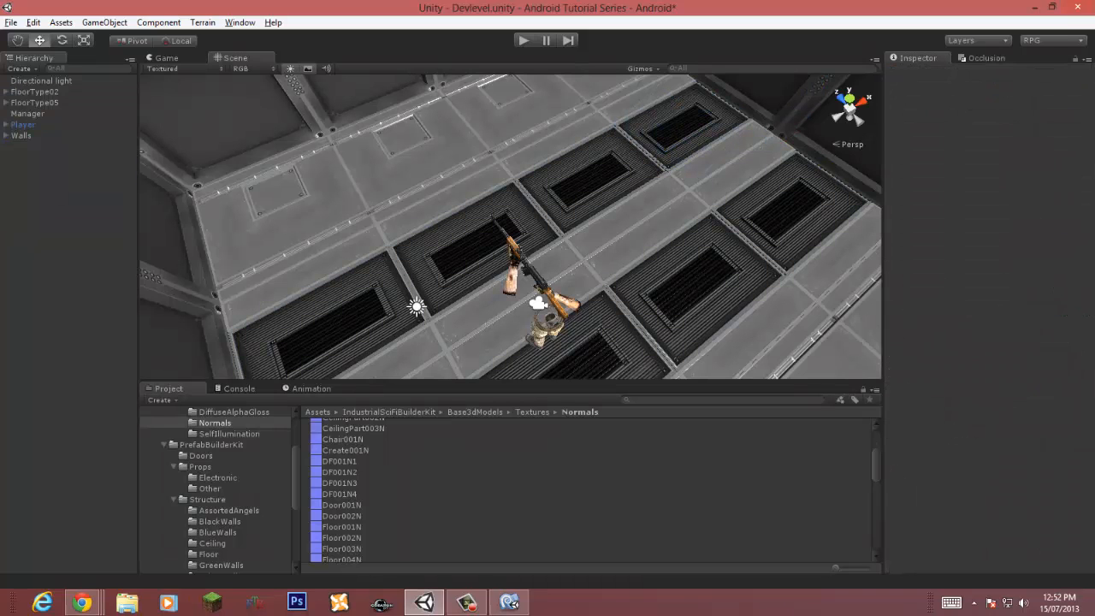
Step: Add the Combine Children script to the FloorType02 group
click(35, 92)
click(159, 22)
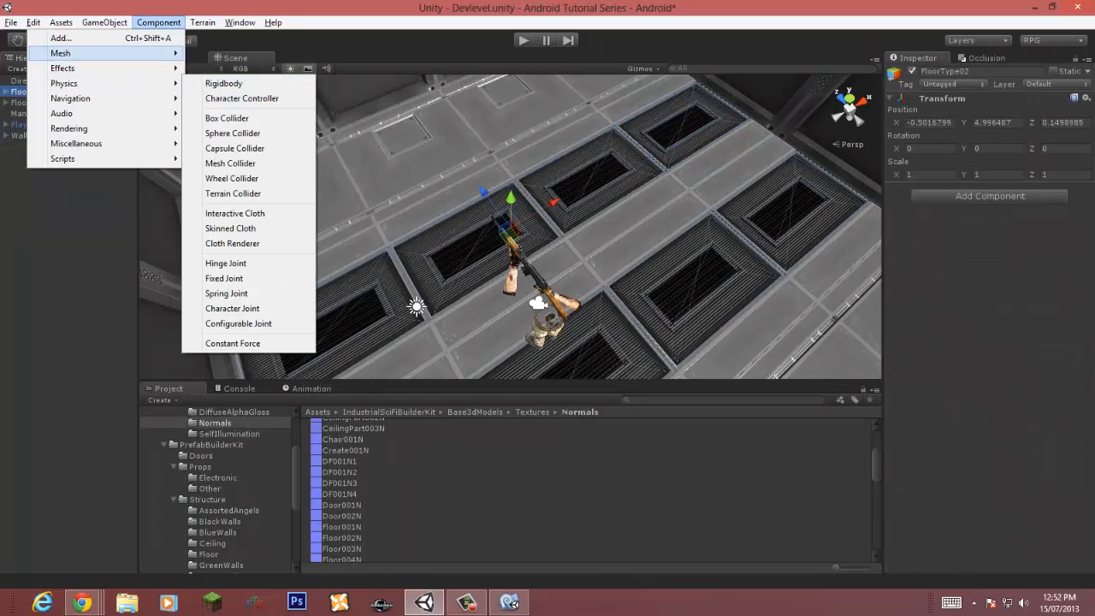
mouse_move(77, 53)
click(241, 103)
Step: Mark the FloorType02, FloorType05 and Walls groups as Static and save the scene
click(35, 103)
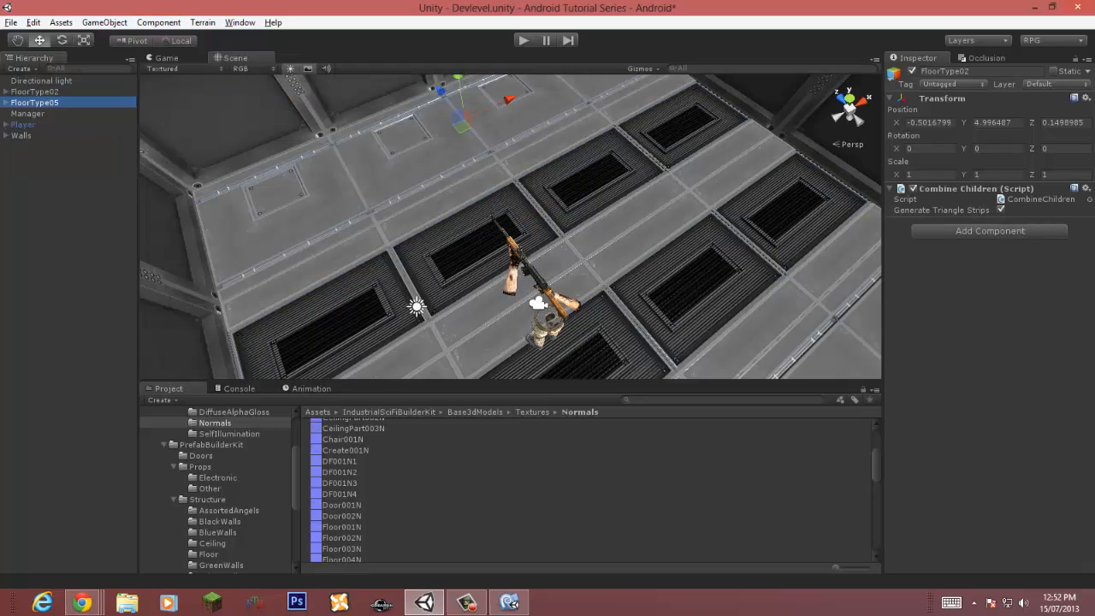
click(35, 91)
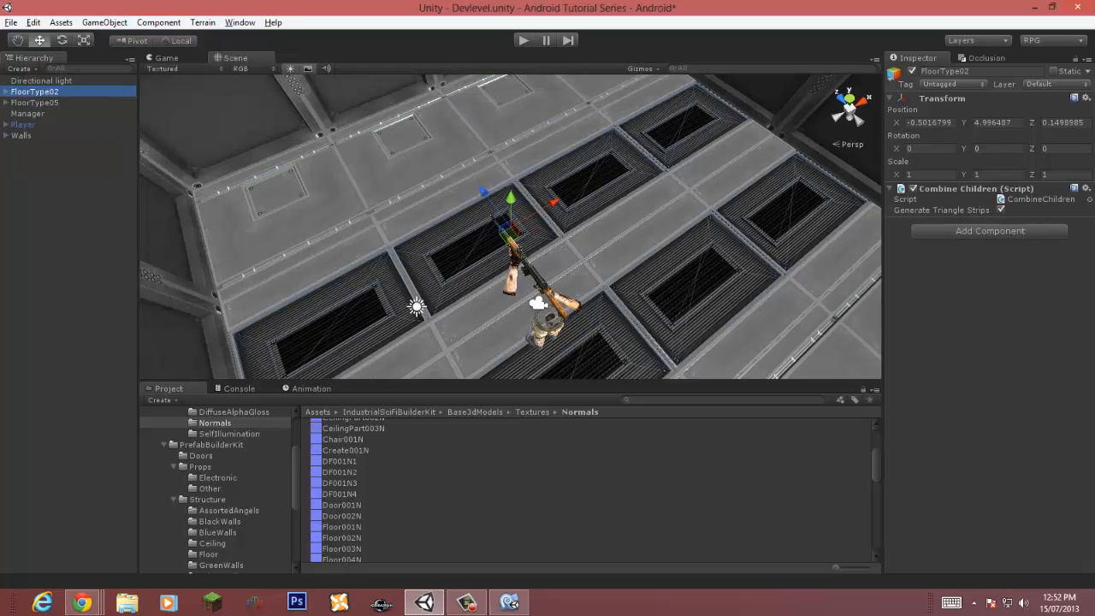
click(21, 135)
ctrl+click(35, 102)
ctrl+click(35, 91)
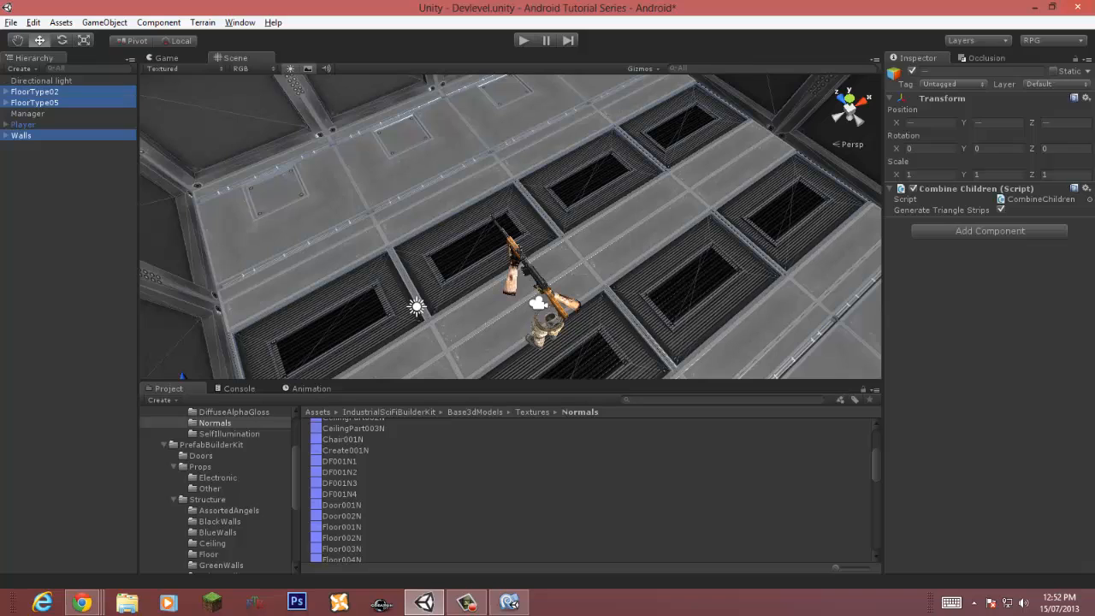
click(1053, 71)
click(529, 328)
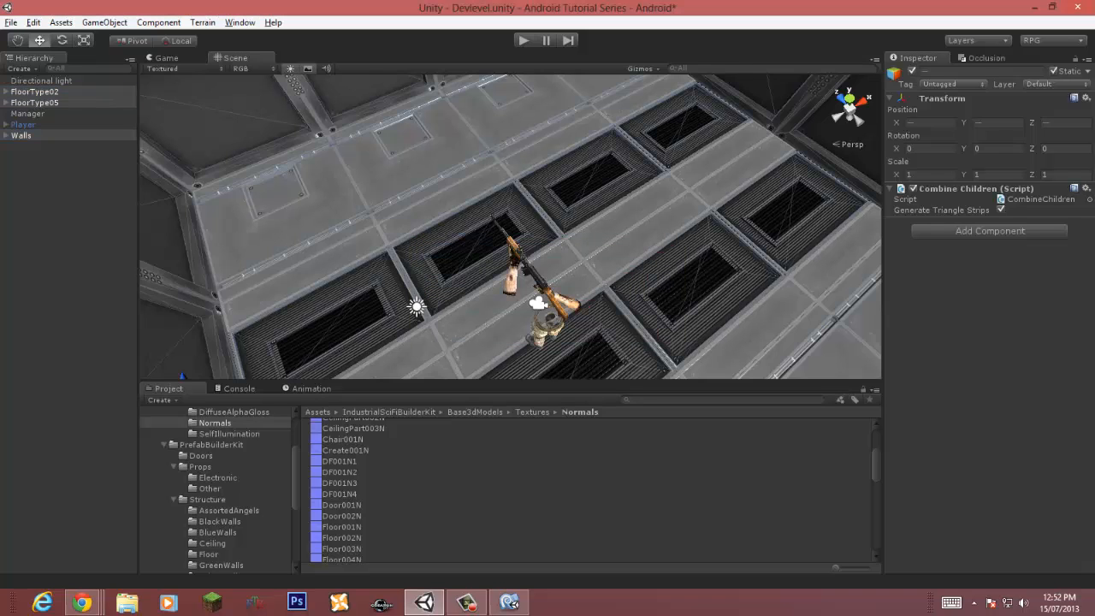
key(ctrl+s)
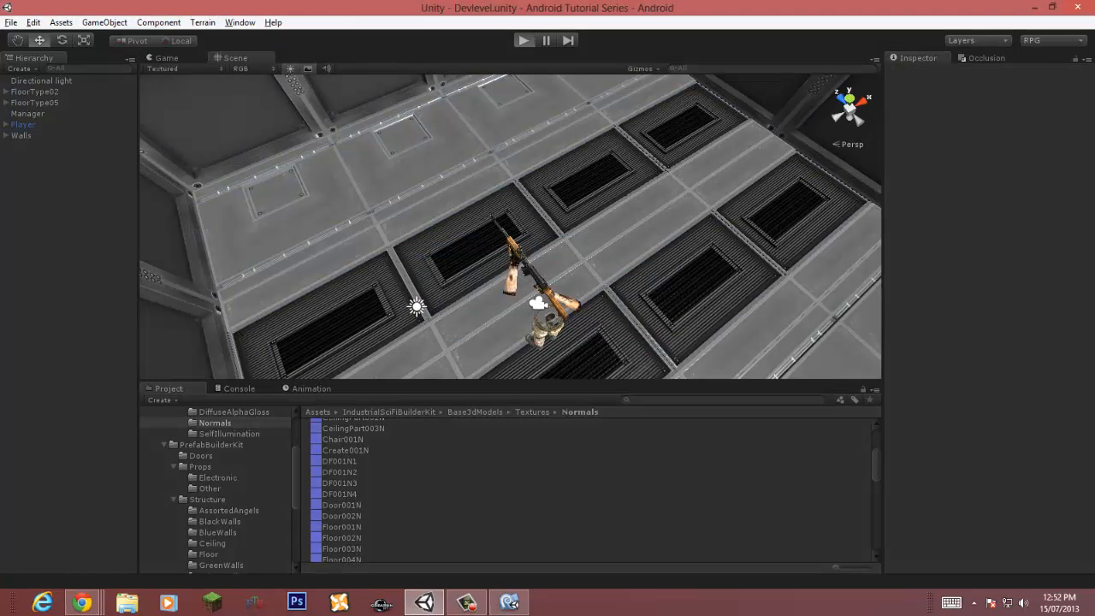
Step: Play-test the scene, stop it and open the Console
key(ctrl+p)
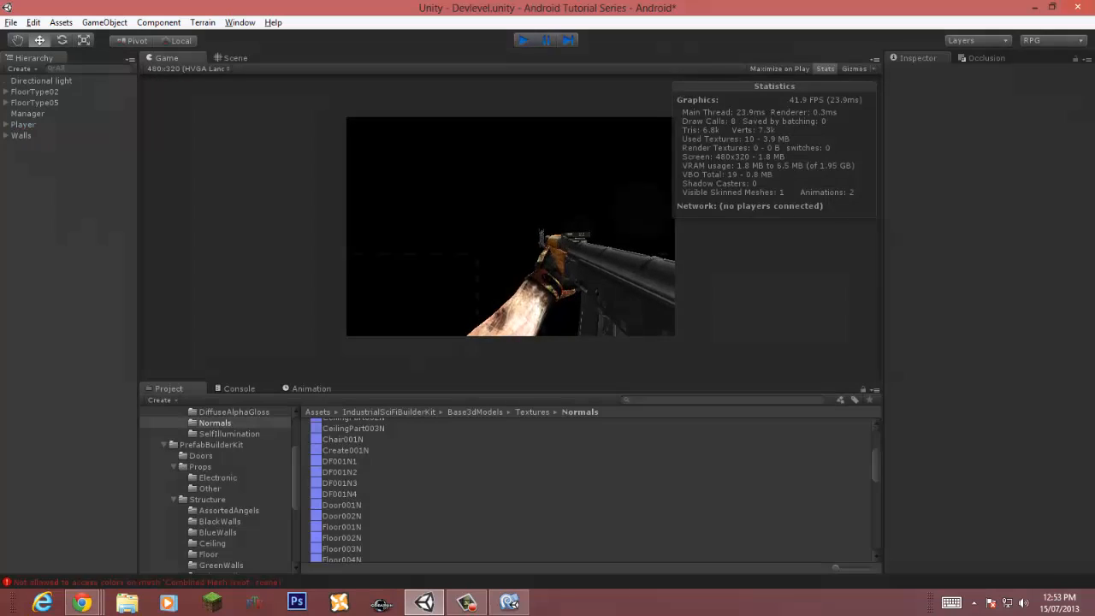
key(ctrl+p)
key(ctrl+shift+c)
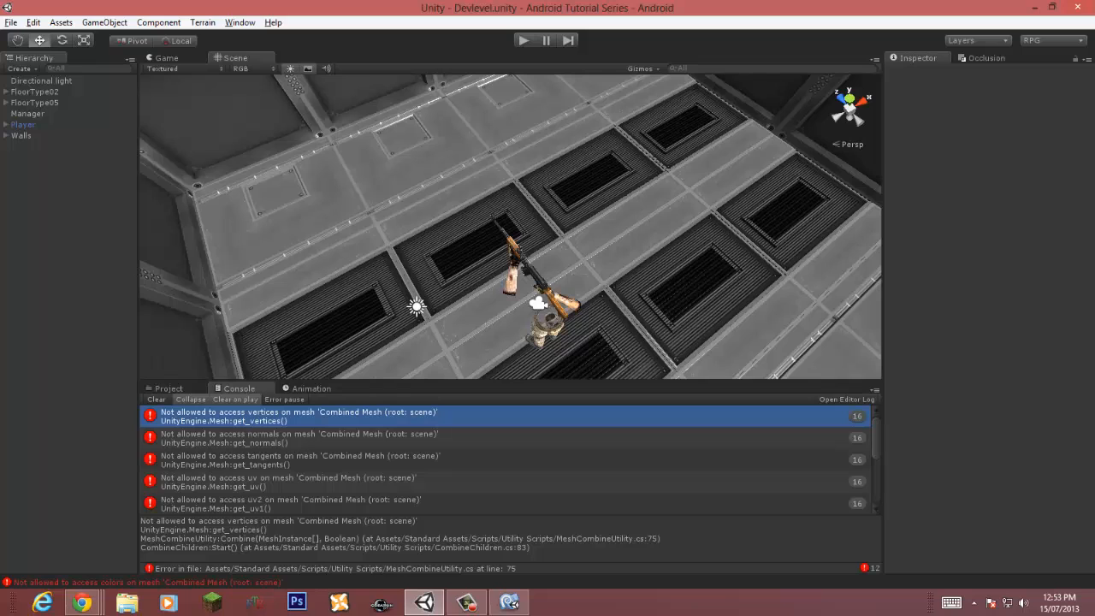
Step: Select a grate floor tile and set its Materials size to 1 on the Mesh Renderer
click(35, 92)
click(35, 102)
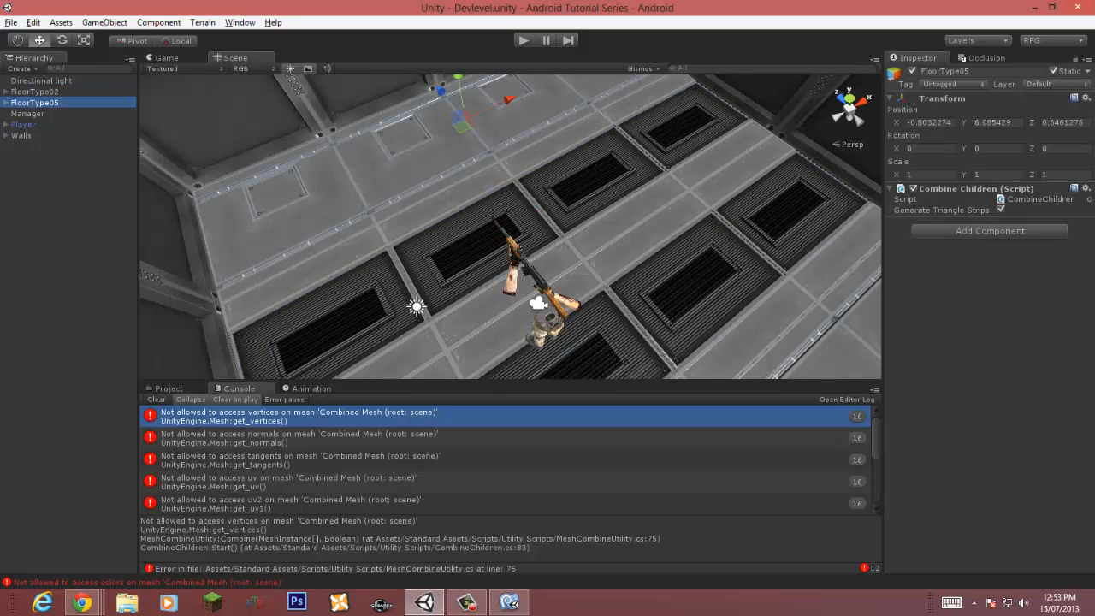
click(476, 248)
scroll(989, 319, down, 6)
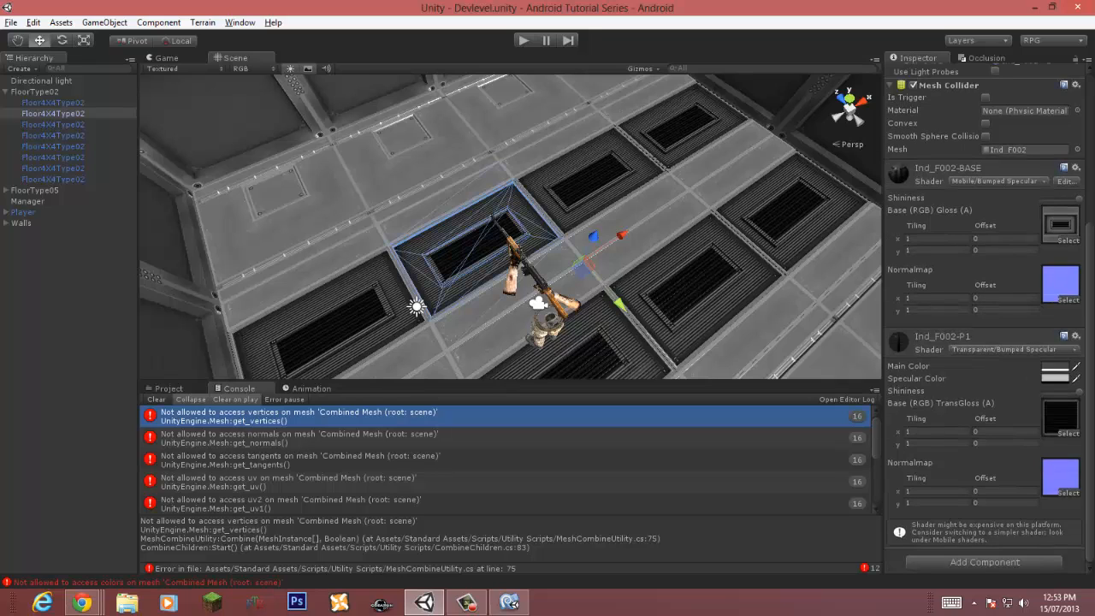
right_drag(513, 239, 644, 246)
key(w)
key(s)
key(w)
key(s)
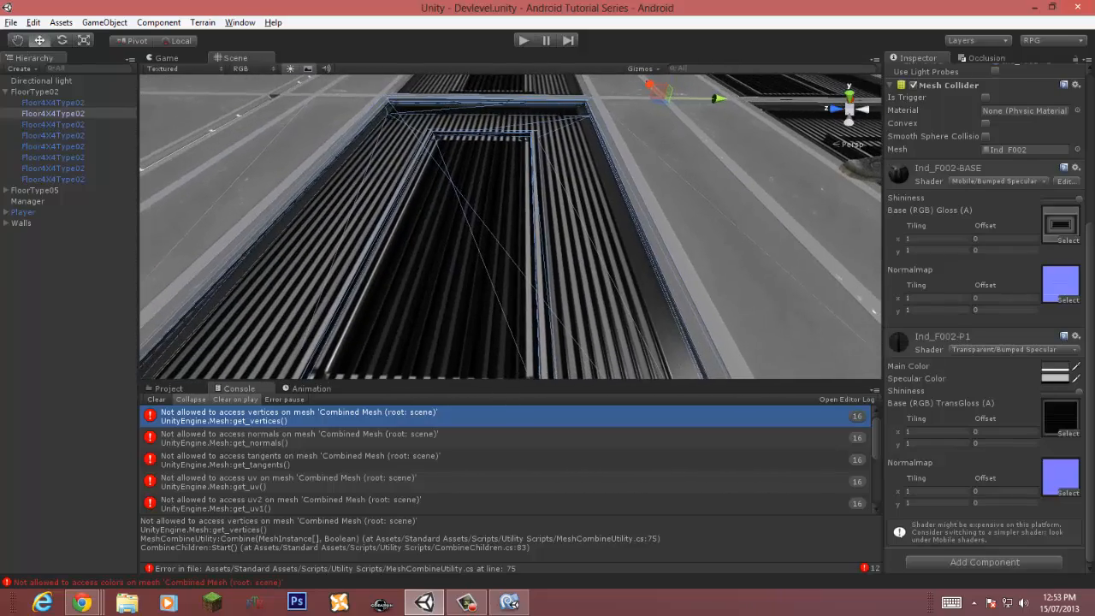
scroll(979, 291, up, 7)
scroll(984, 316, down, 7)
scroll(990, 320, up, 1)
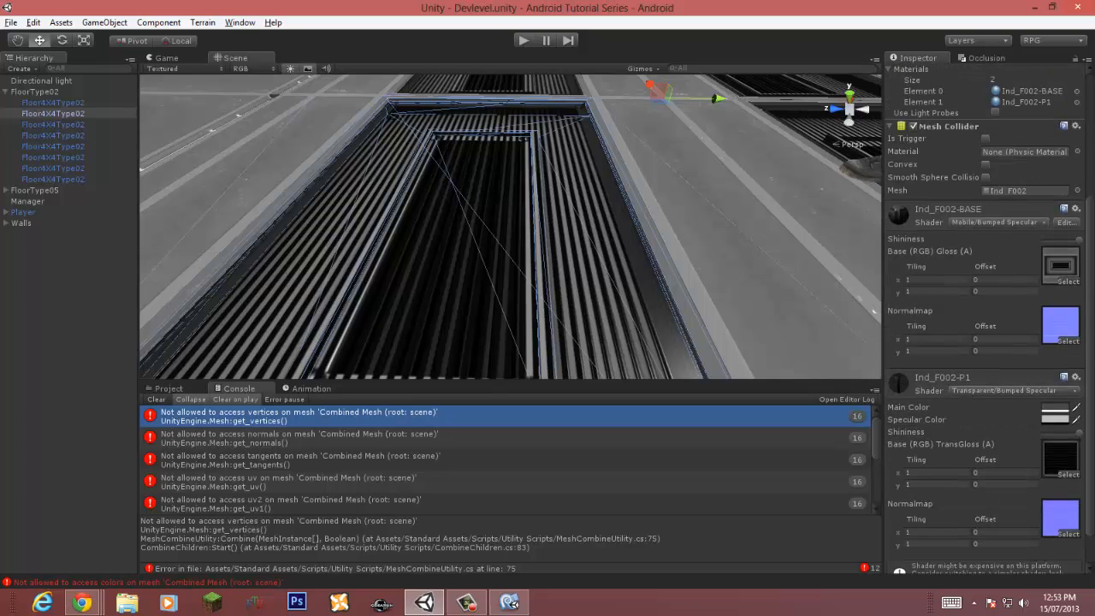
scroll(984, 316, up, 5)
click(911, 258)
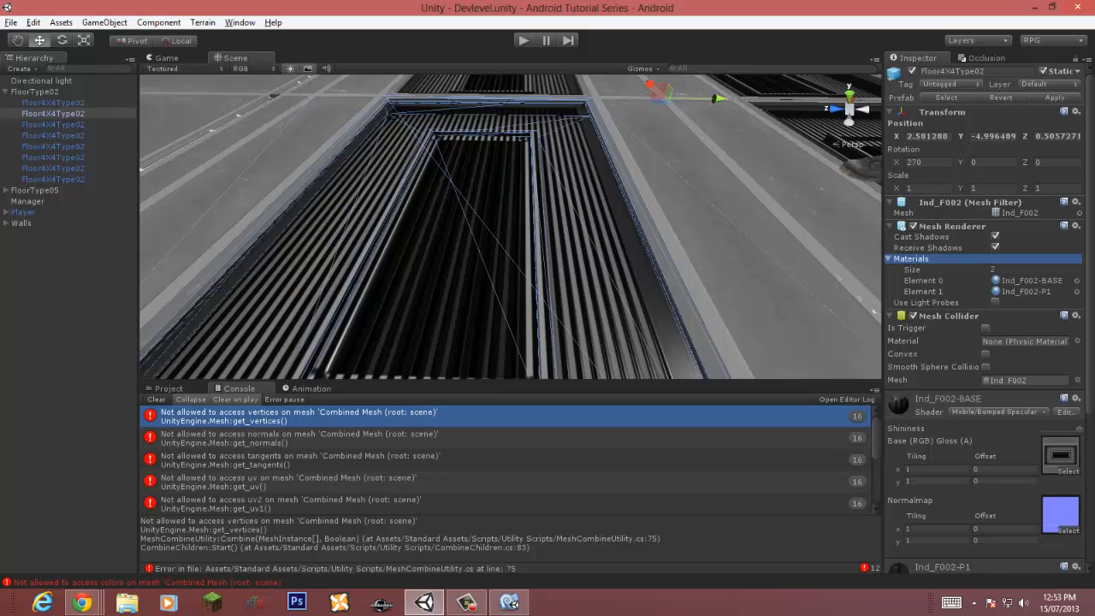
click(995, 269)
click(995, 269)
click(889, 258)
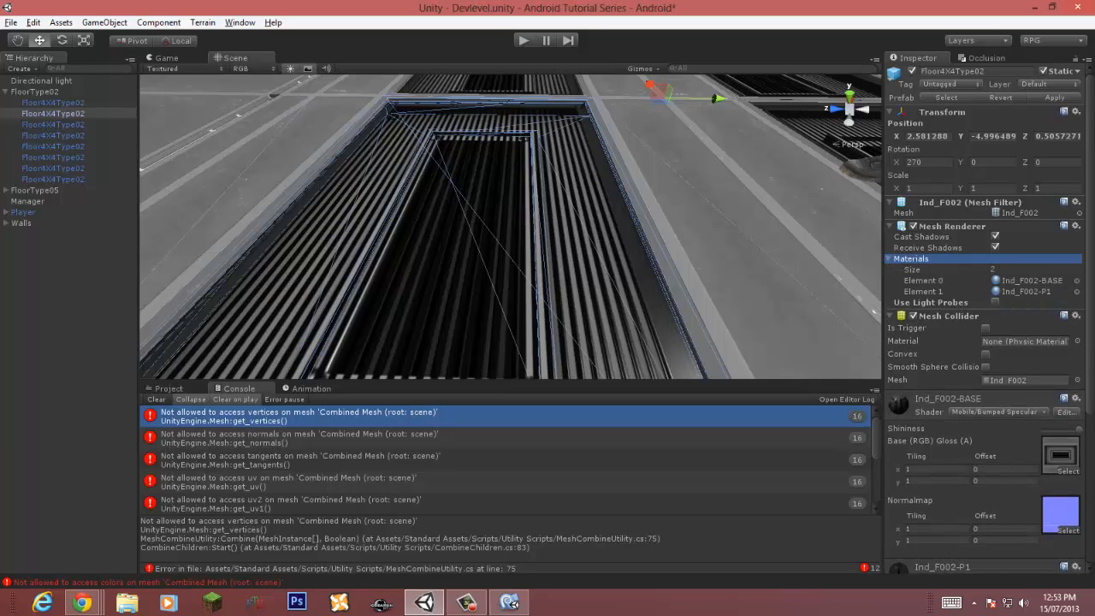
click(999, 270)
text(1)
key(Return)
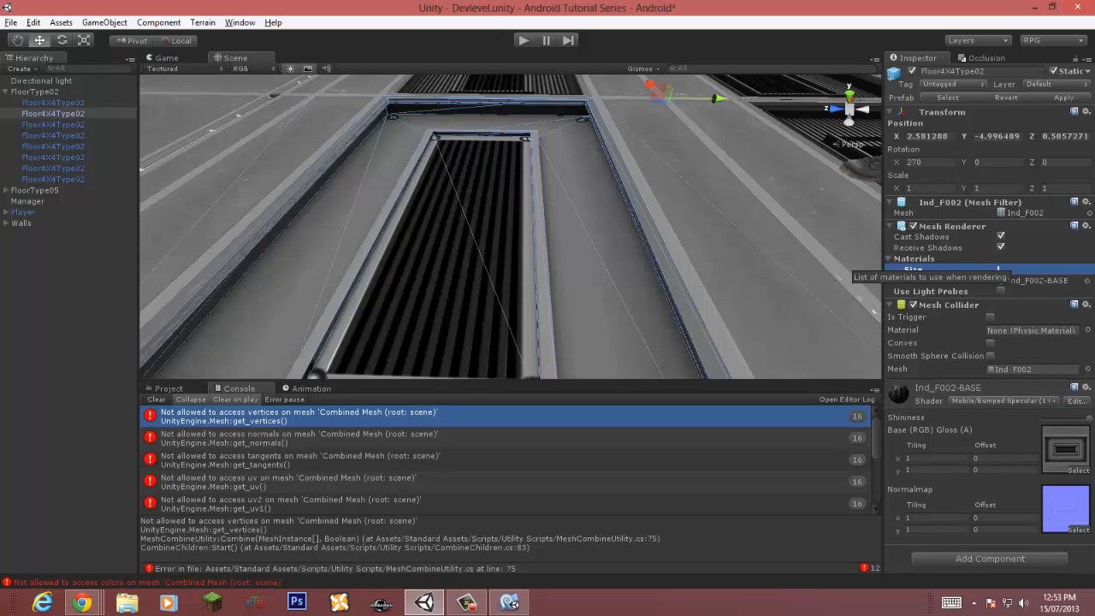
Step: Apply the material change to the Floor4X4Type02 prefab and save the scene
key(s)
right_drag(633, 222, 466, 257)
key(w)
key(s)
key(s)
key(s)
key(w)
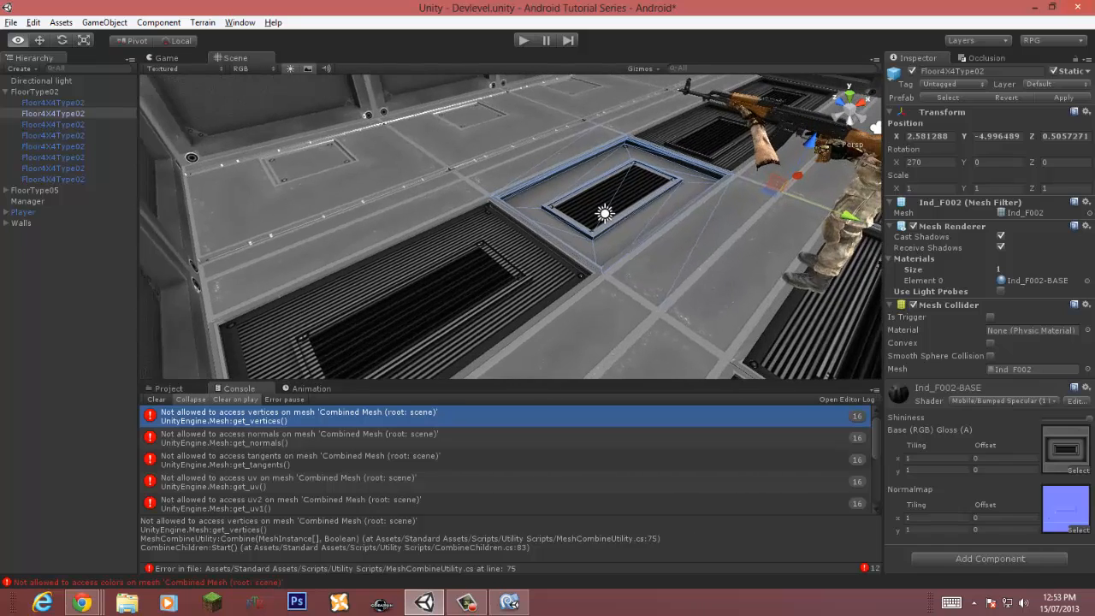
click(423, 287)
click(582, 201)
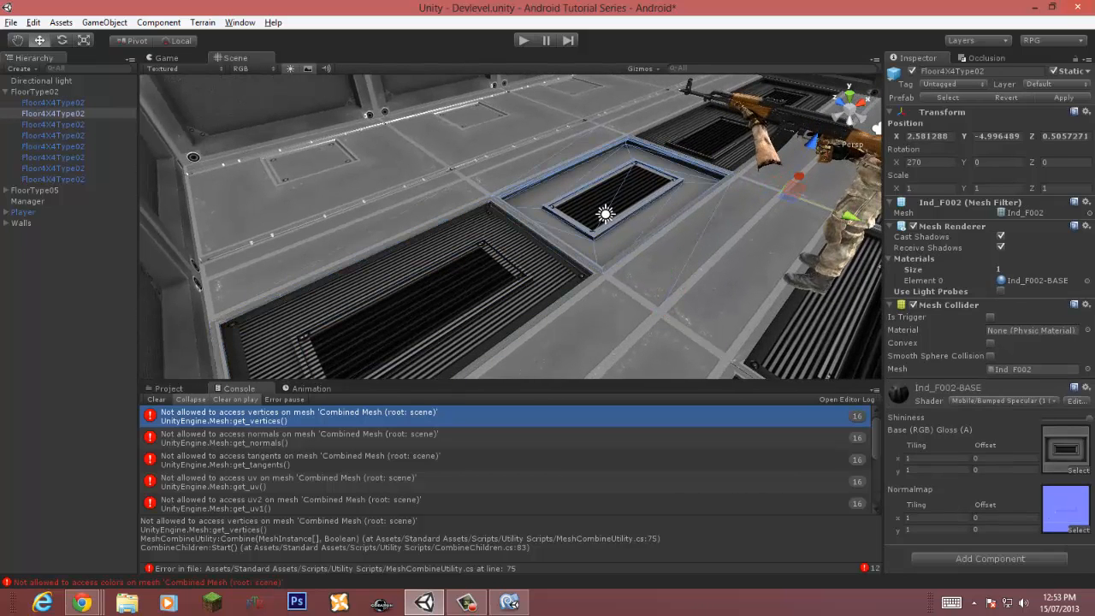
click(1063, 97)
key(ctrl+s)
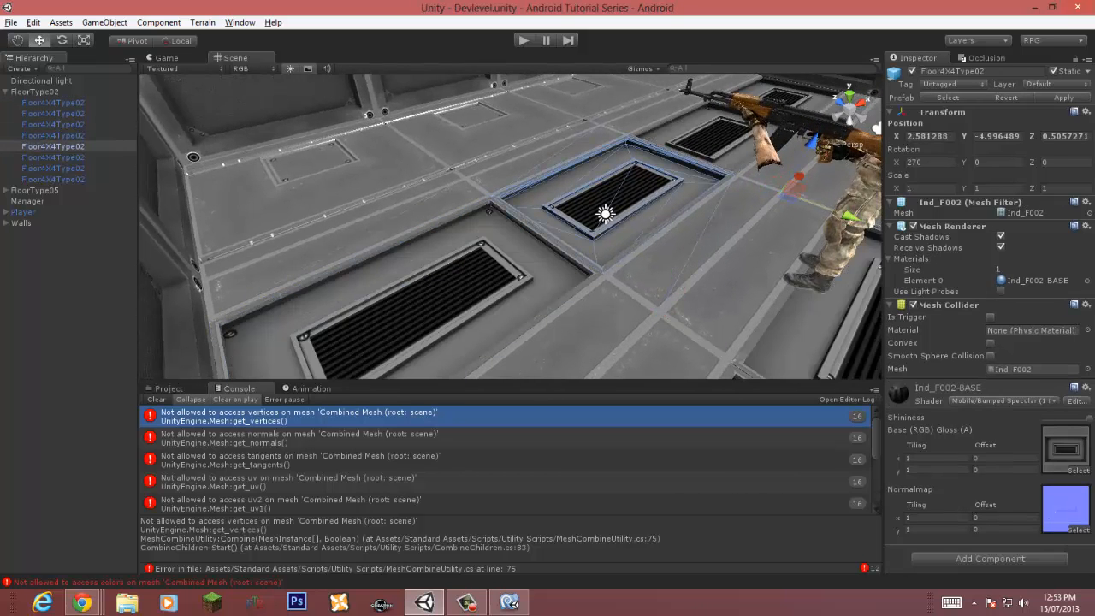
Step: Play-test the scene, deactivate the FloorType02 group and play-test again
key(ctrl+p)
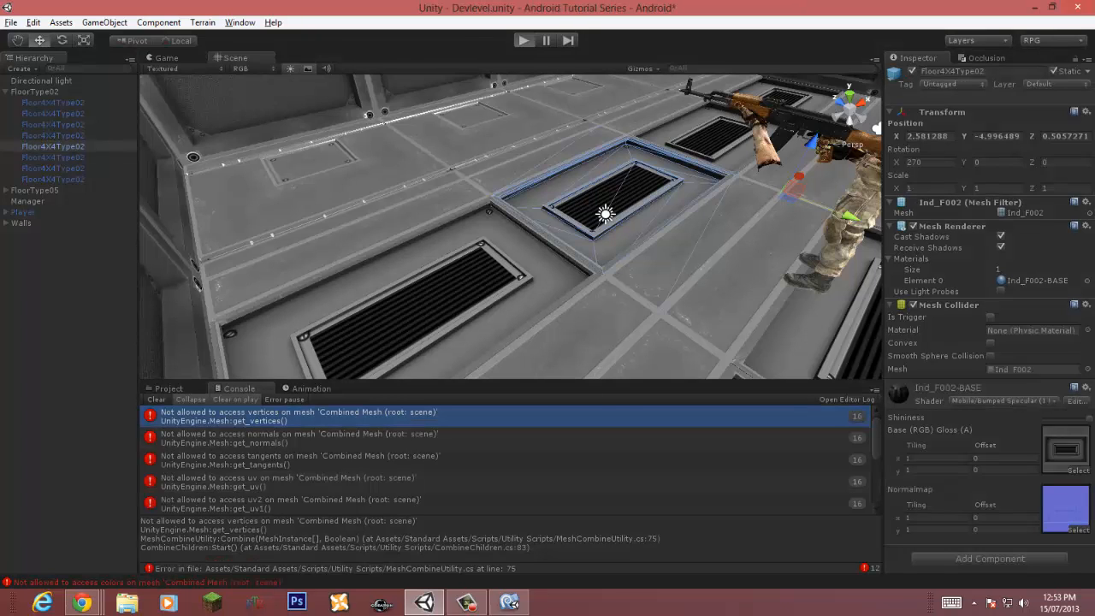
key(ctrl+p)
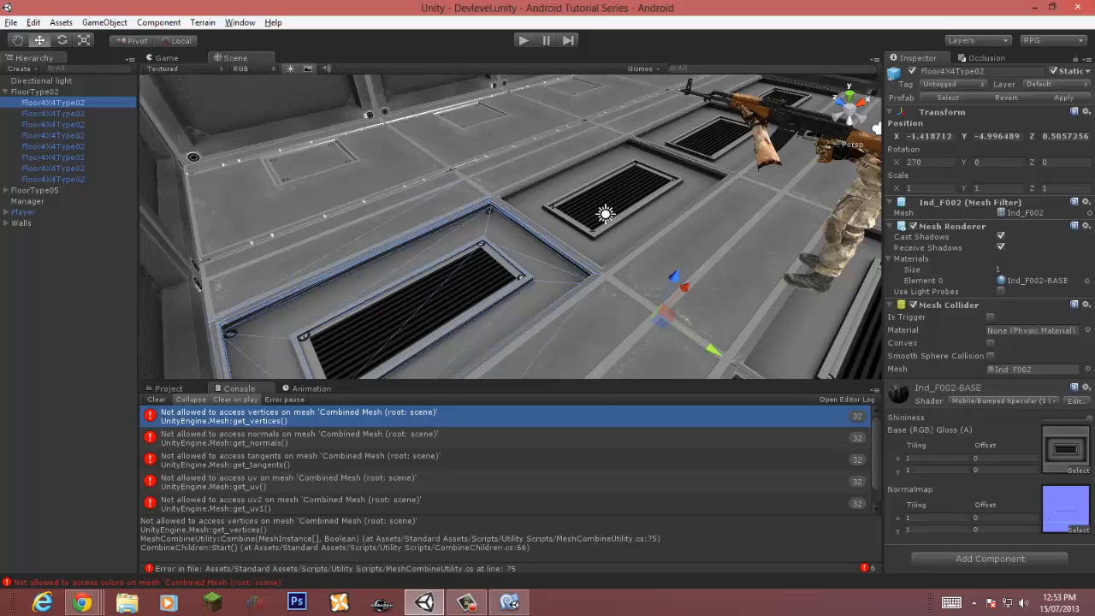
click(5, 190)
click(53, 201)
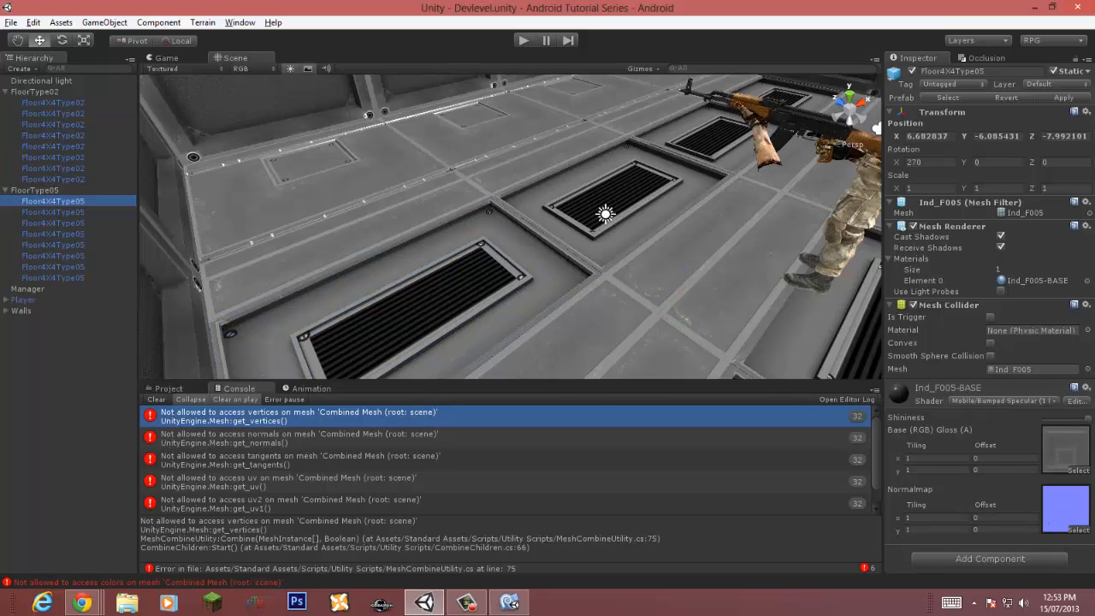
click(5, 190)
click(34, 92)
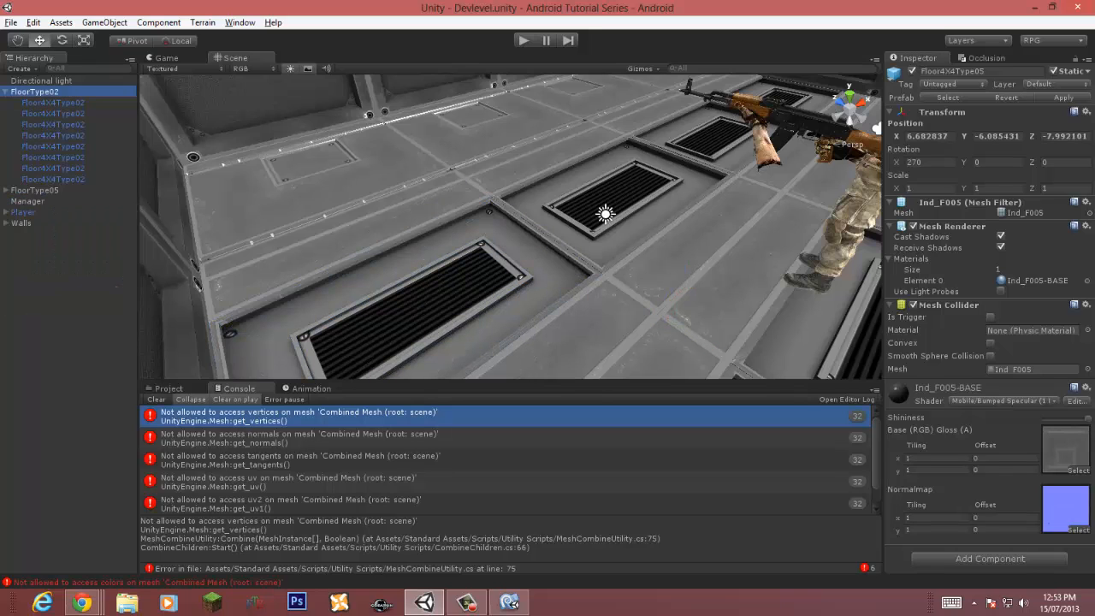
click(912, 71)
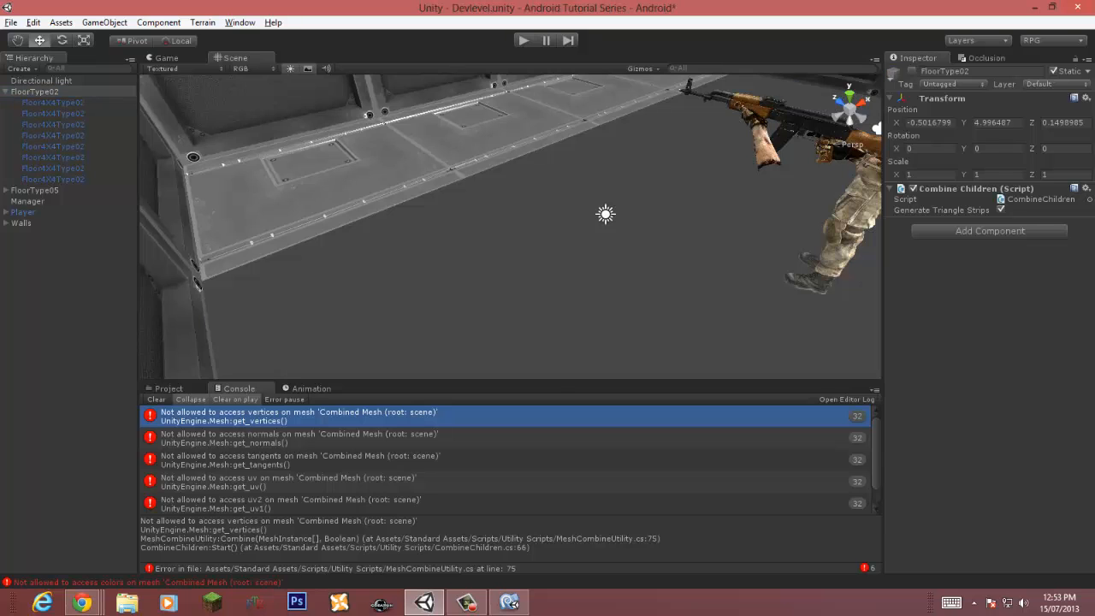
click(524, 40)
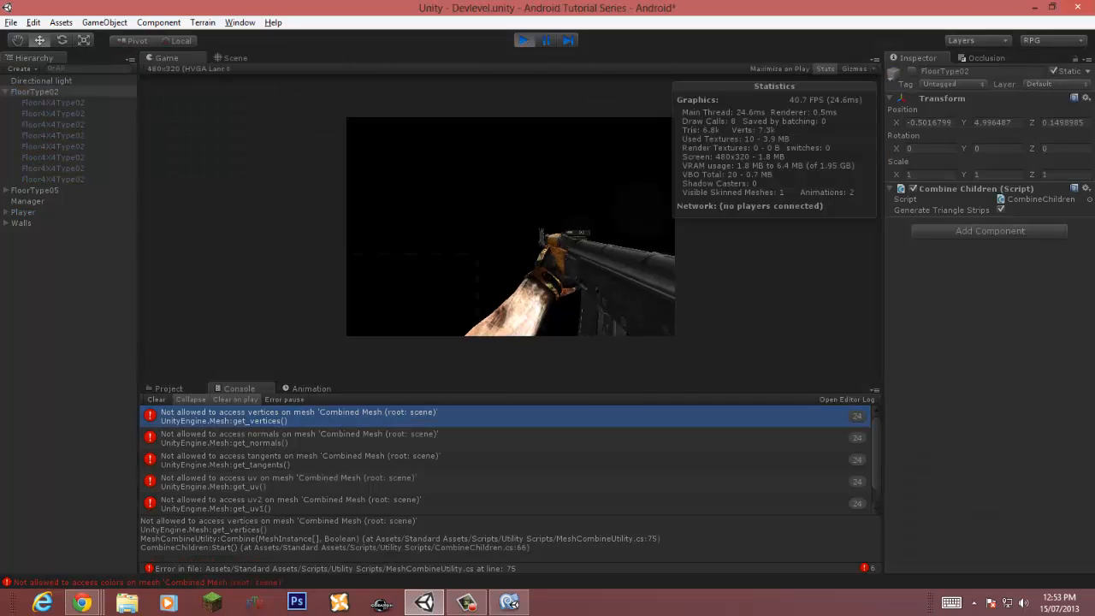
click(524, 40)
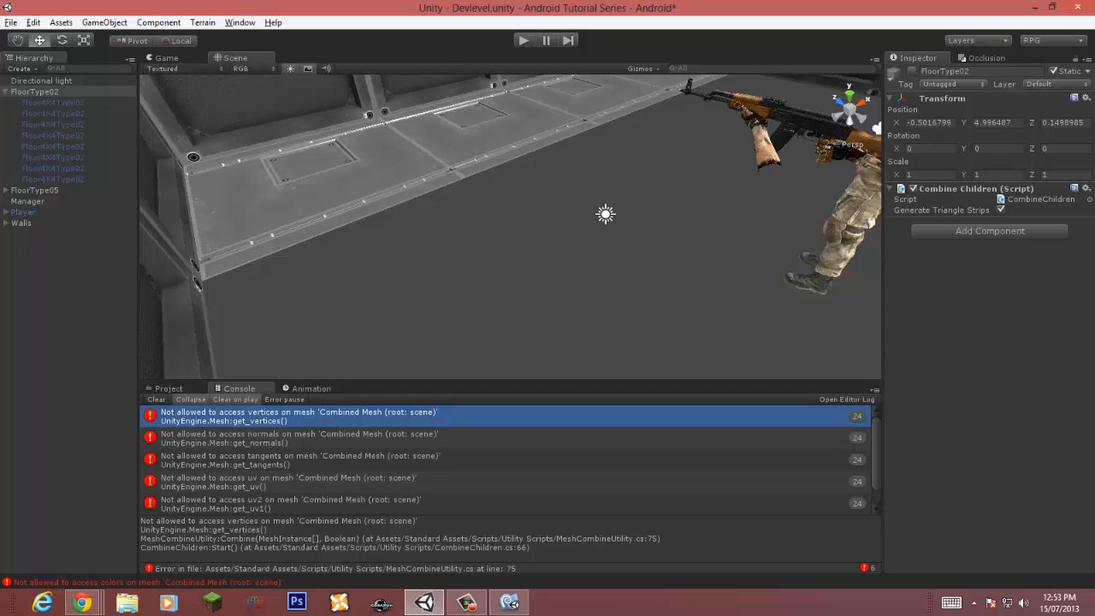
Step: Deactivate the FloorType05 group and play-test the scene
click(35, 191)
click(912, 71)
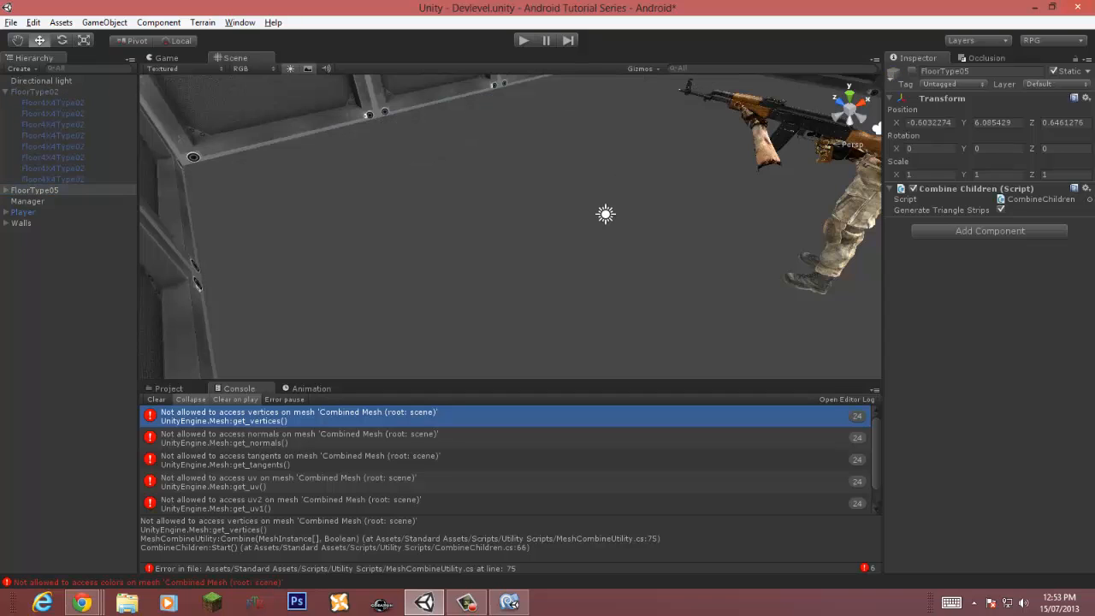
click(524, 40)
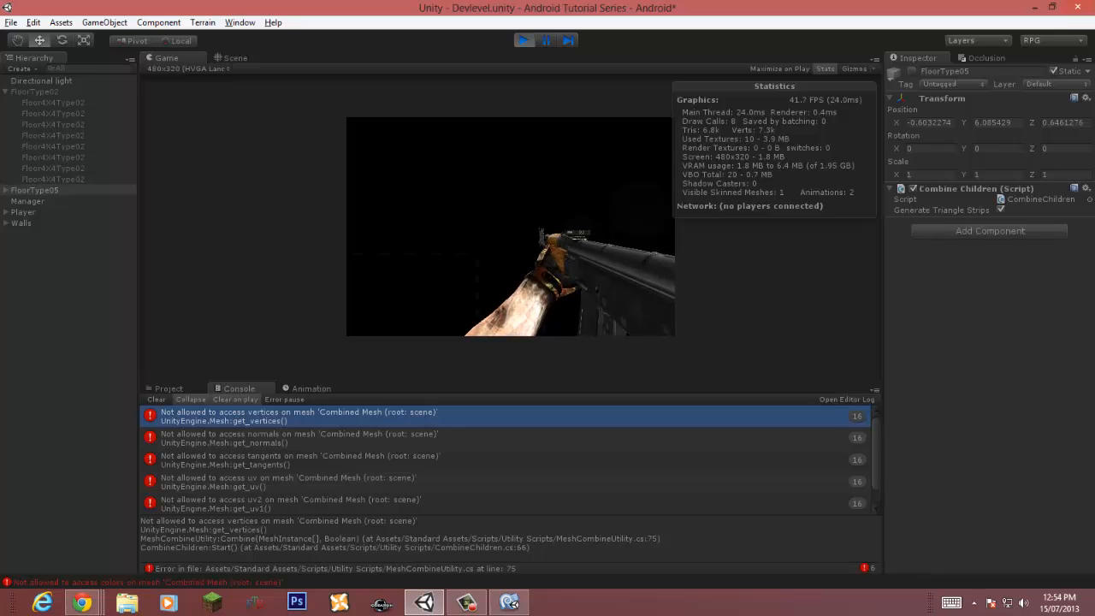
click(523, 41)
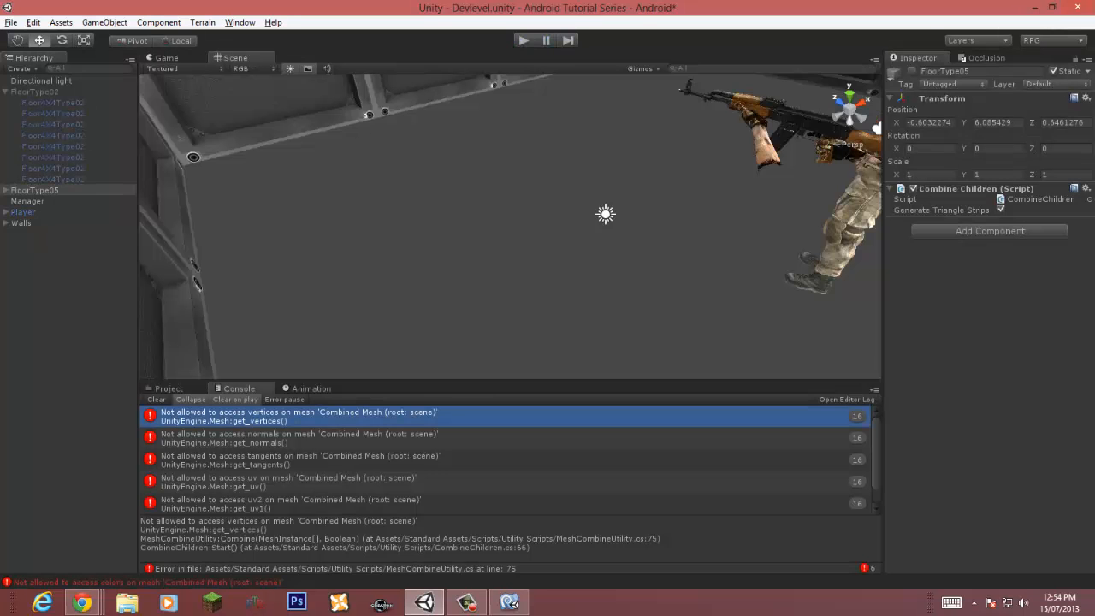
right_drag(510, 231, 531, 217)
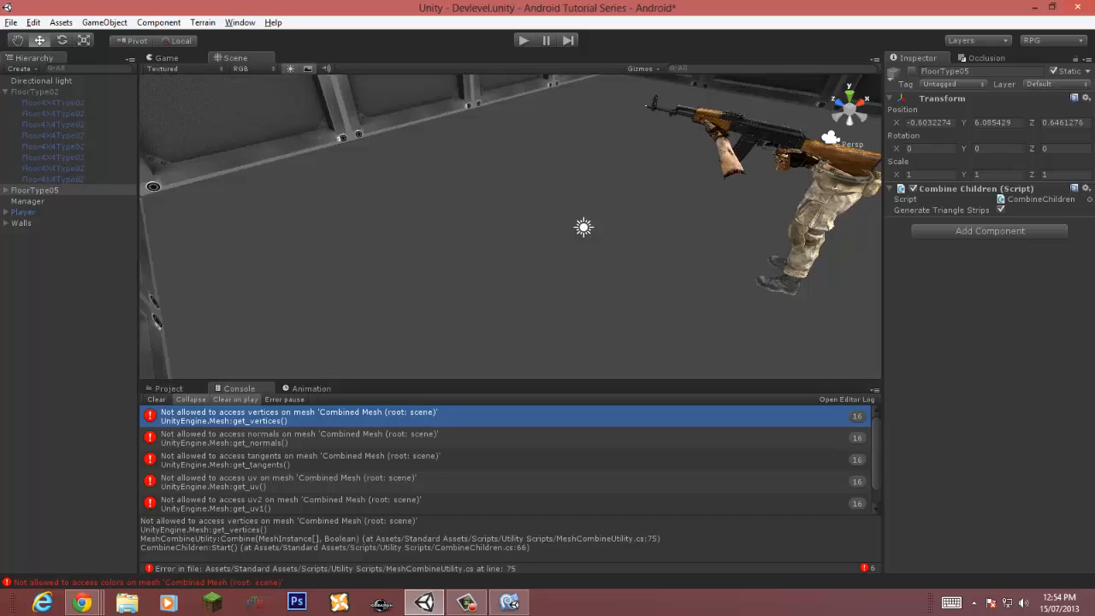
click(5, 91)
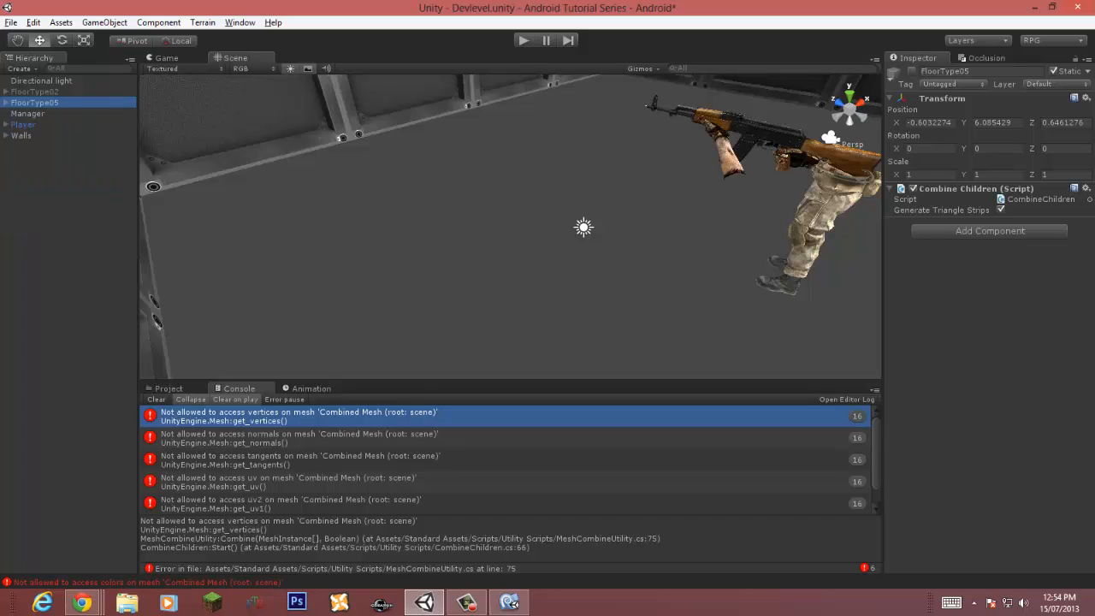
Step: Disable the Combine Children script on the FloorType05 group and play-test the scene
click(35, 91)
click(912, 71)
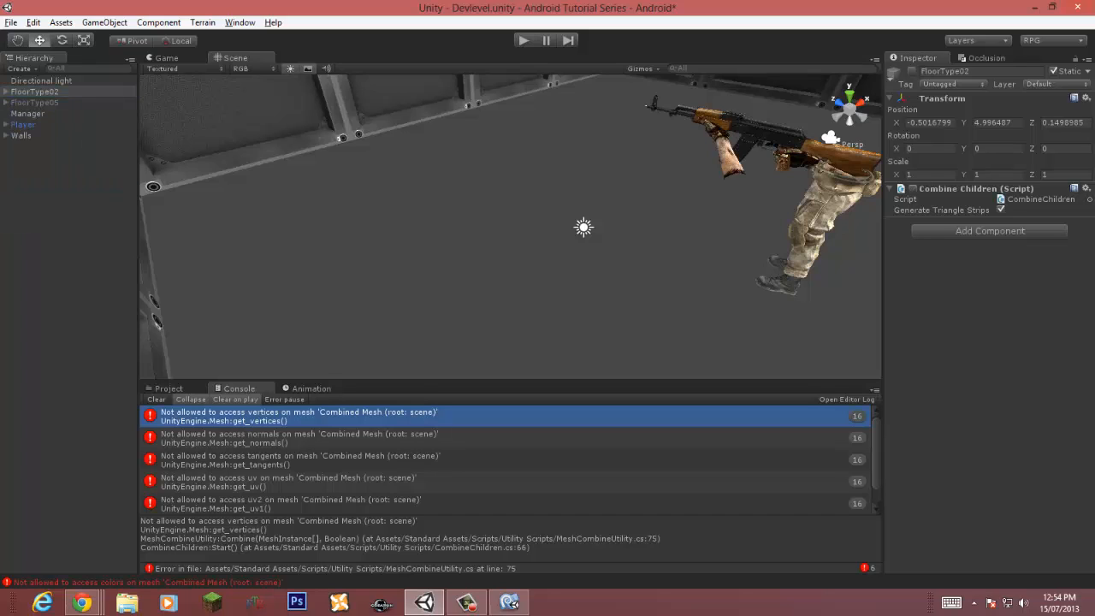
click(35, 103)
click(913, 188)
click(524, 40)
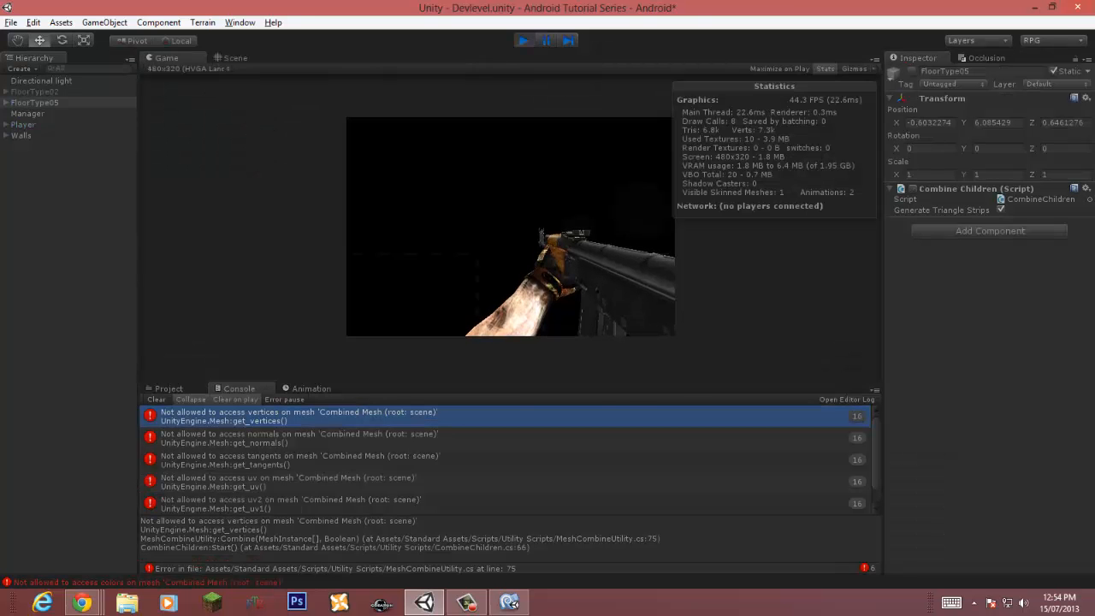
key(ctrl+p)
click(156, 399)
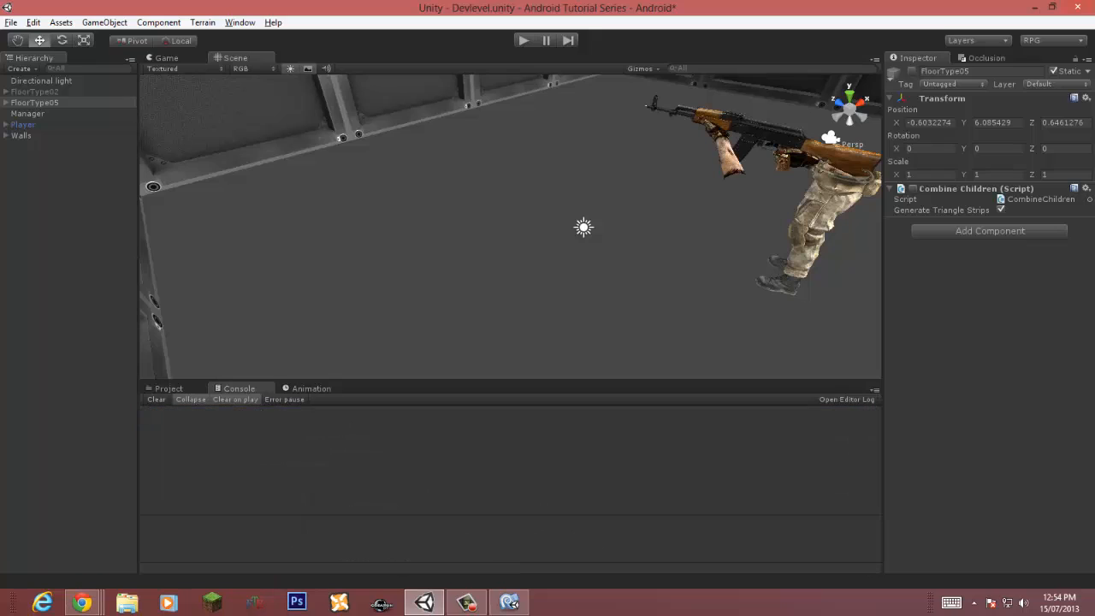
Step: Re-enable Combine Children and reactivate both the FloorType02 and FloorType05 floor groups
click(35, 91)
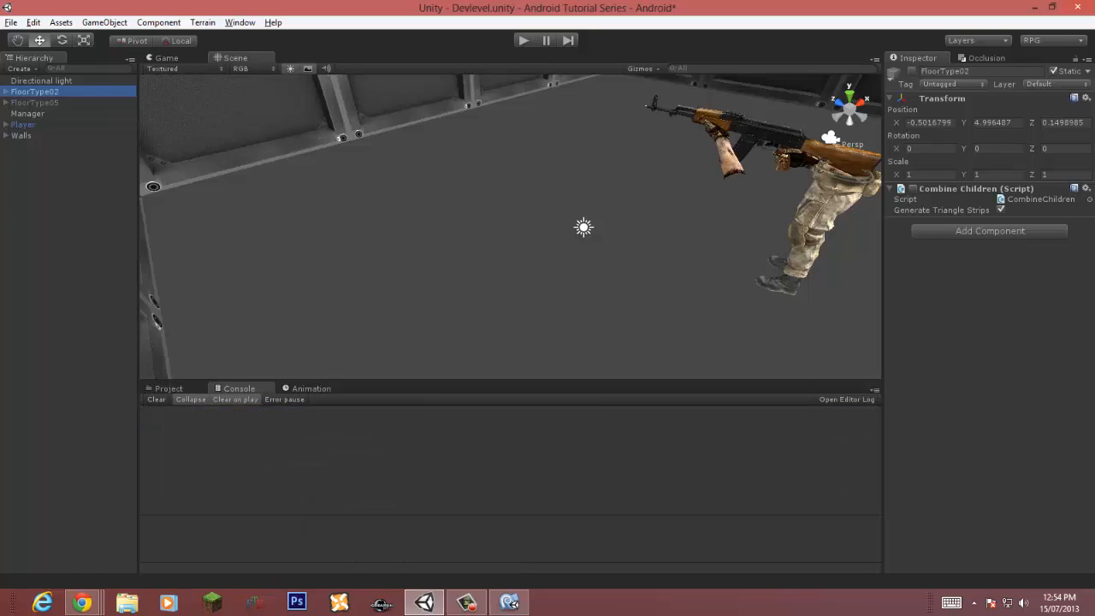
click(913, 189)
click(35, 103)
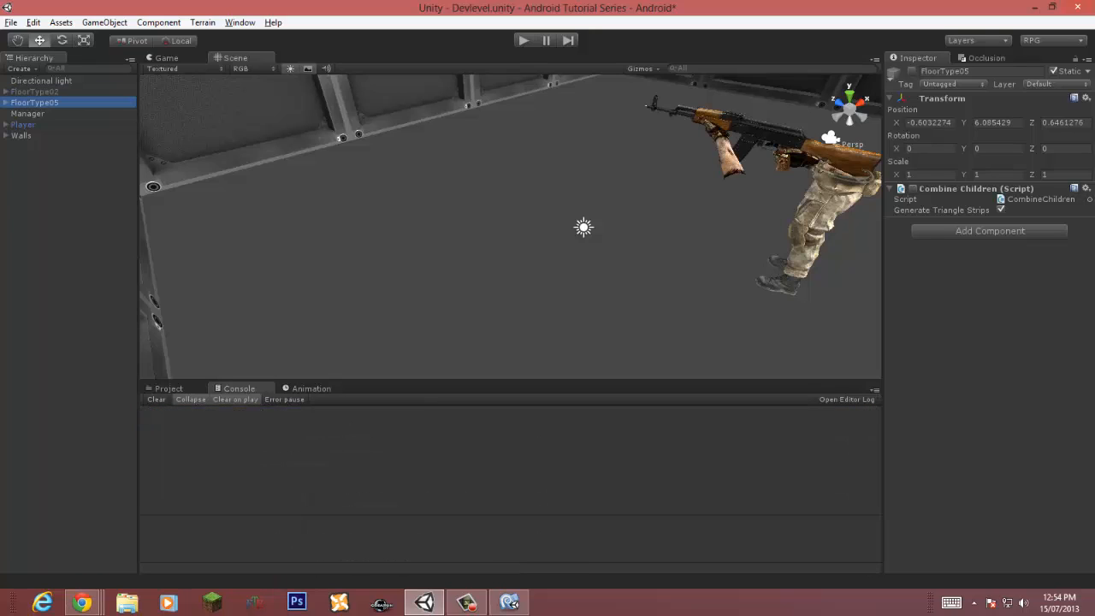
click(913, 188)
click(912, 71)
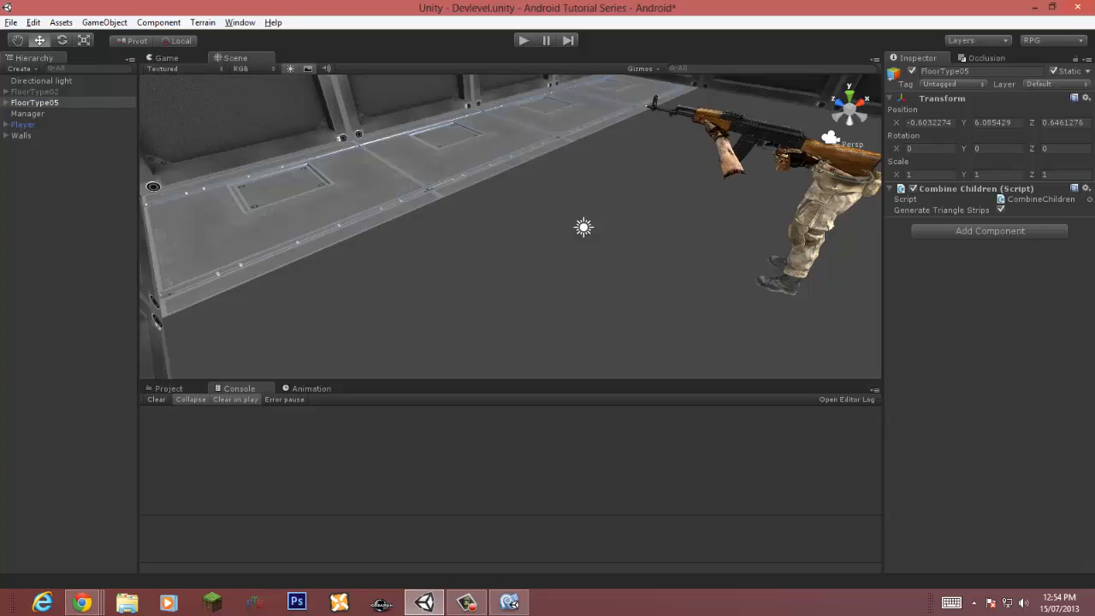
click(35, 92)
click(912, 71)
click(912, 71)
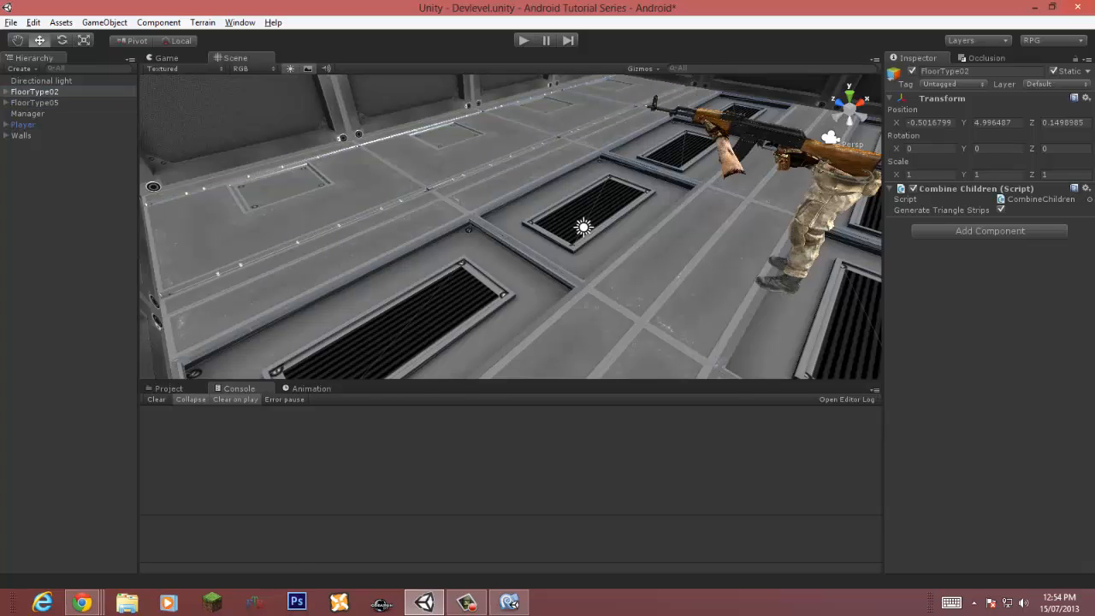
Step: Save the scene and open the Assets Prefabs folder in the project browser
key(ctrl+s)
click(169, 389)
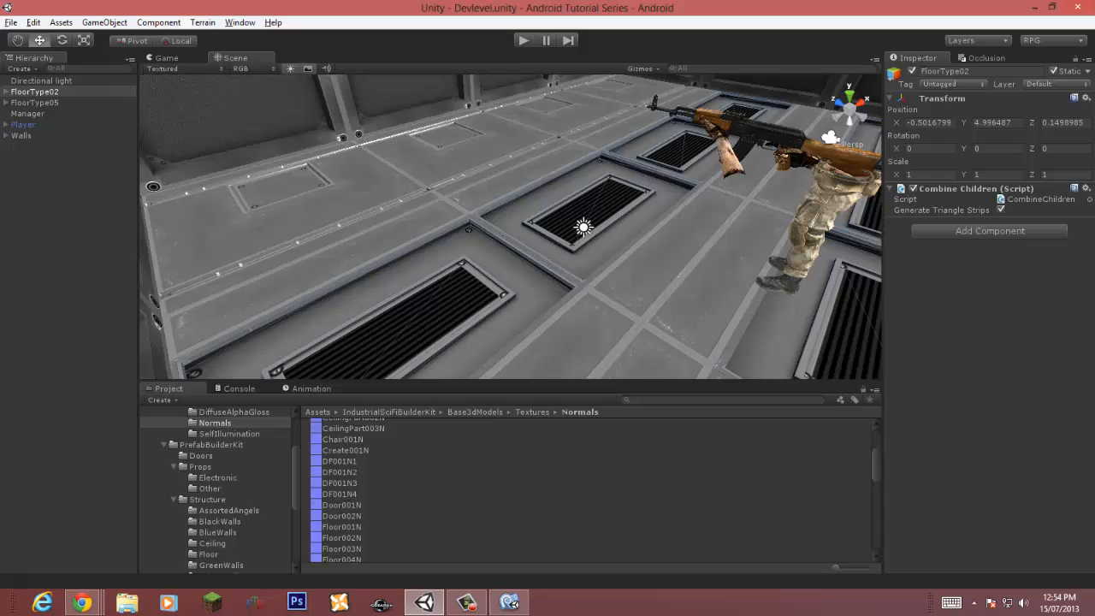
click(164, 445)
scroll(164, 445, up, 2)
click(164, 466)
click(176, 433)
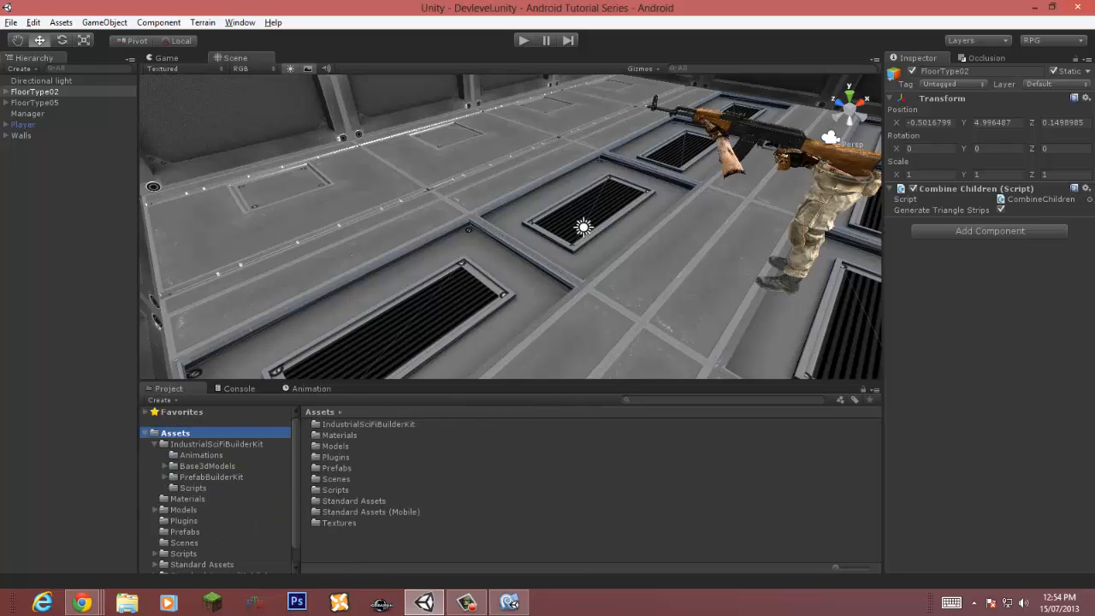
click(154, 444)
click(185, 488)
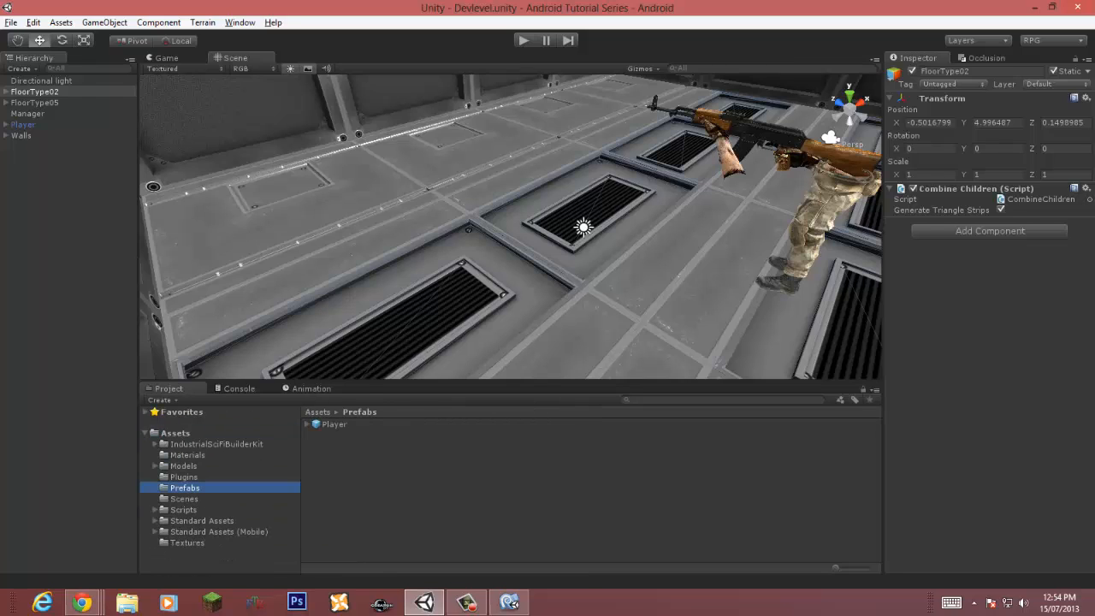
Step: Turn the FloorType02 group into a prefab in the Prefabs folder and delete it from the scene
drag(34, 92, 368, 479)
click(35, 91)
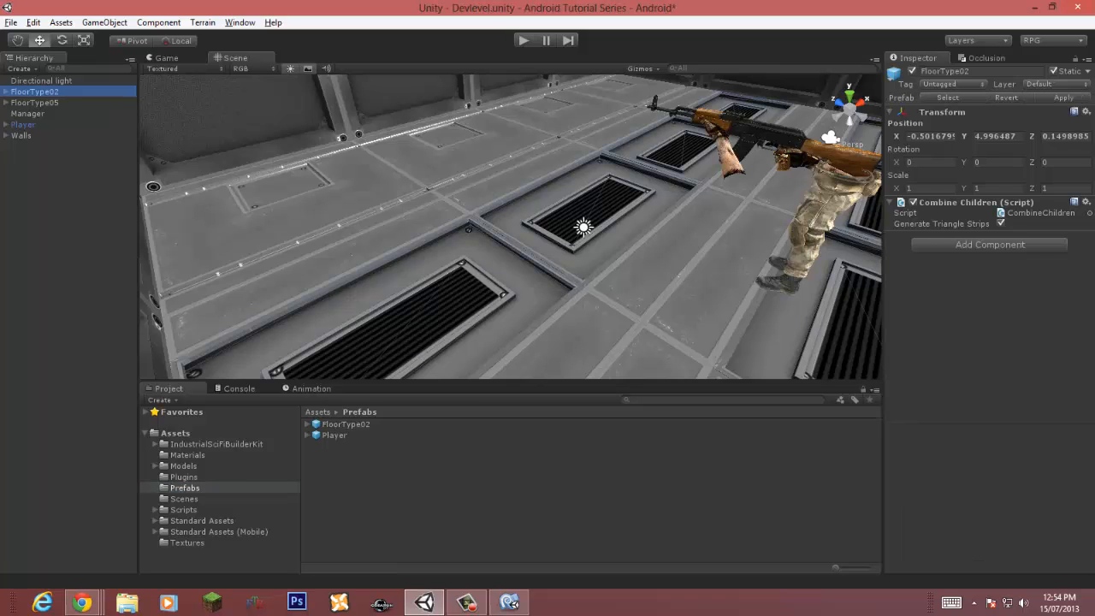
key(Delete)
Step: Turn the FloorType05 group into a prefab in the Prefabs folder and delete it from the scene
drag(34, 92, 196, 487)
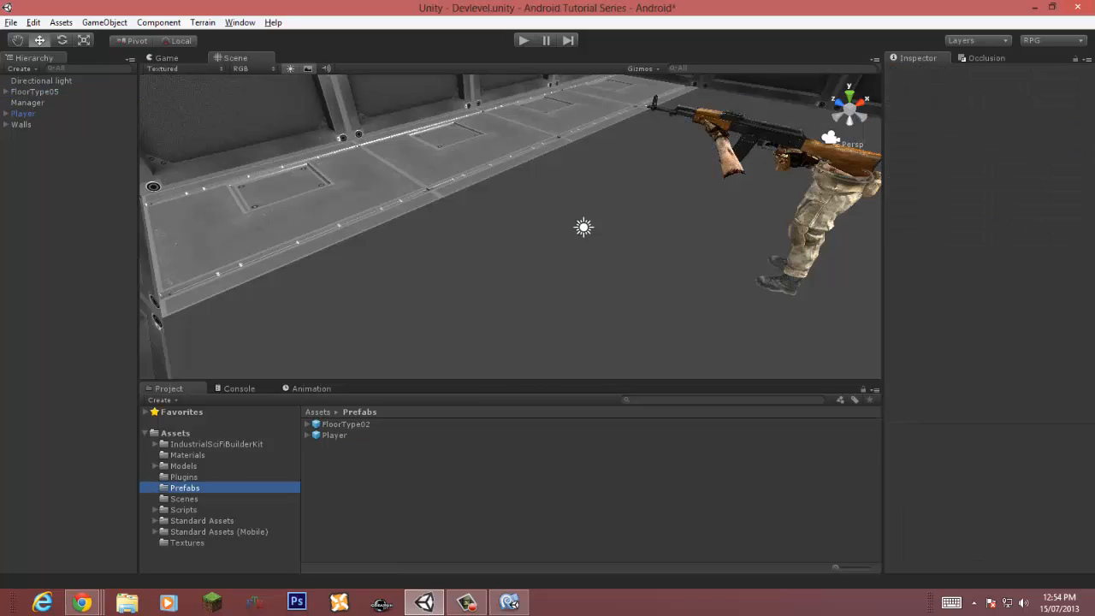
click(35, 91)
key(Delete)
Step: Play-test the scene without the floor groups and return to the console
key(ctrl+p)
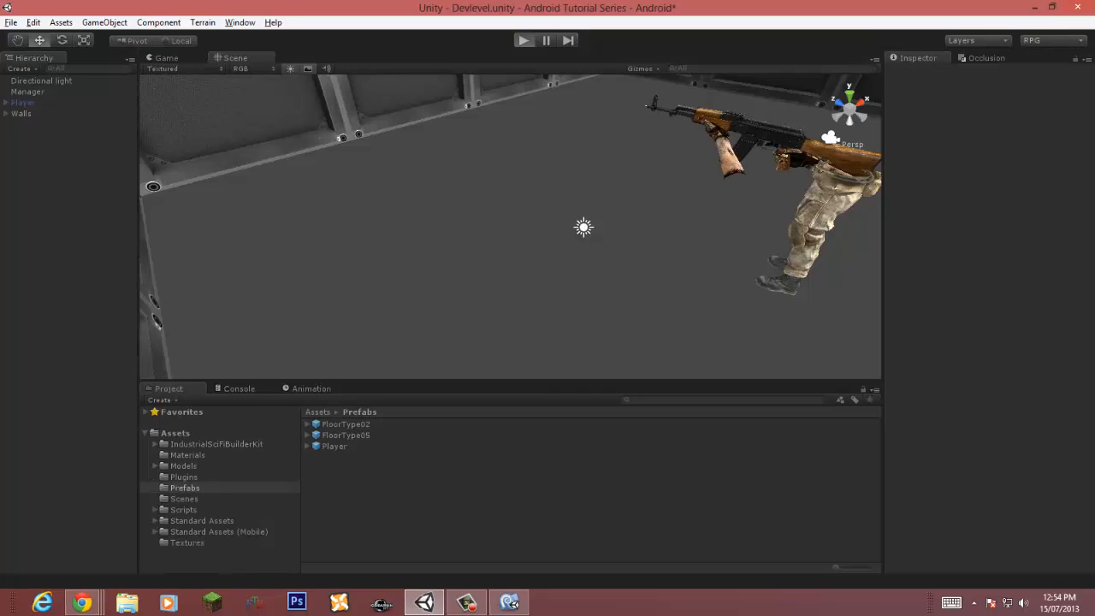
key(ctrl+p)
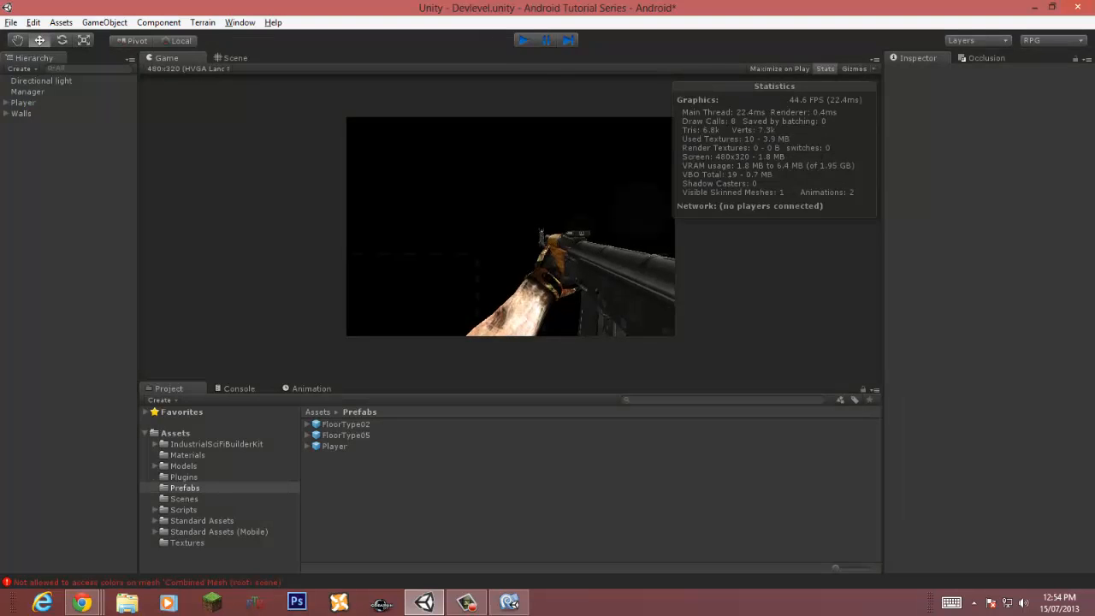
click(238, 388)
Step: Expand the Walls group and inspect several of its wall tiles
click(22, 114)
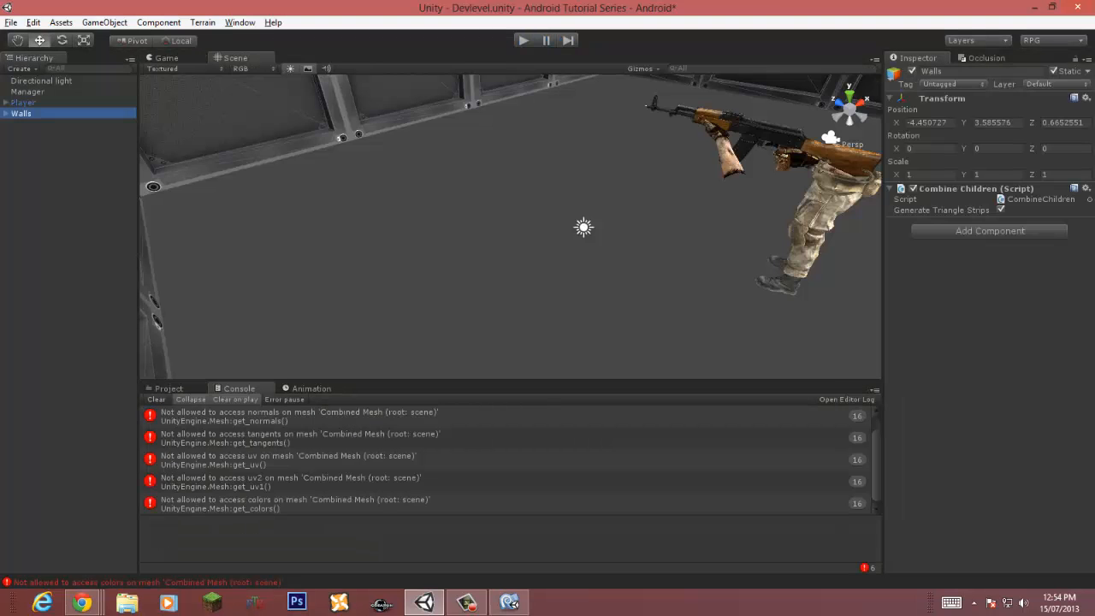
click(5, 114)
click(62, 125)
click(62, 179)
click(63, 223)
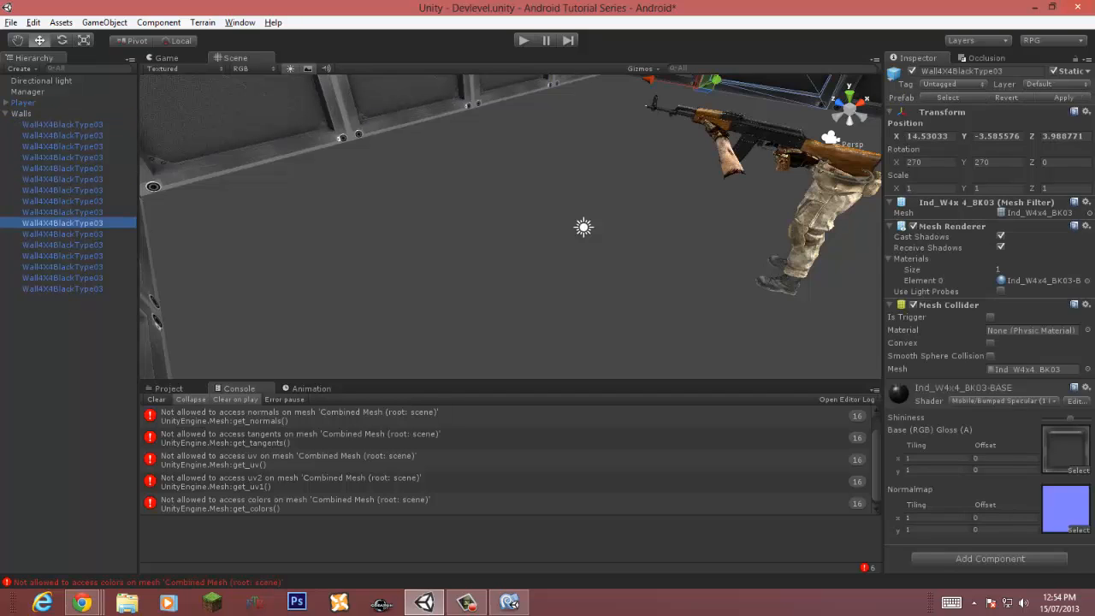
right_drag(513, 265, 526, 210)
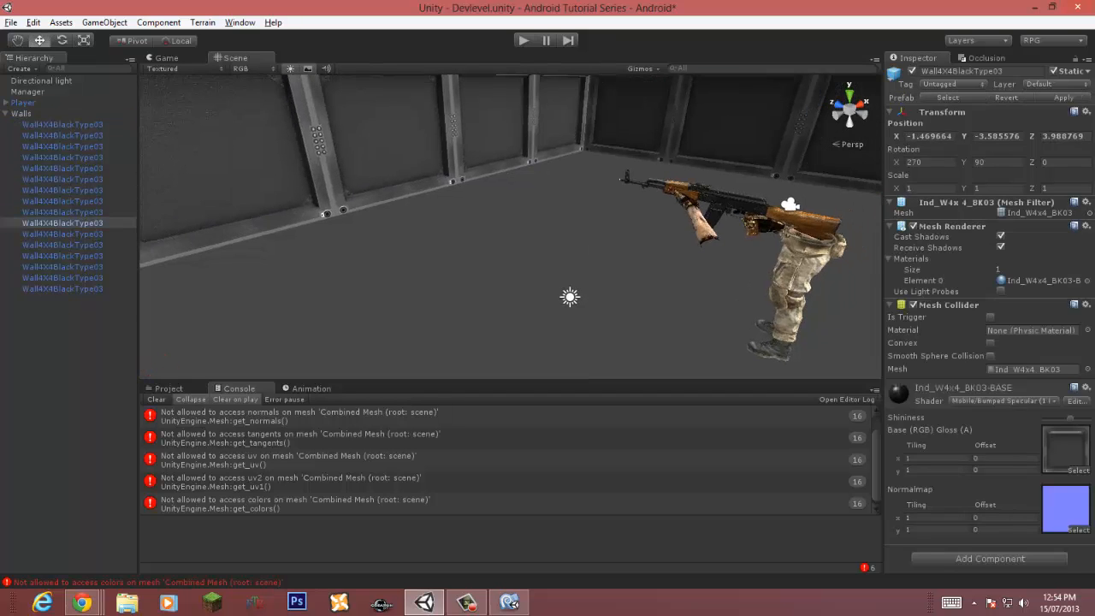
Step: Turn off the Static flag on the Walls group, including all its children
click(6, 114)
click(21, 114)
click(1055, 71)
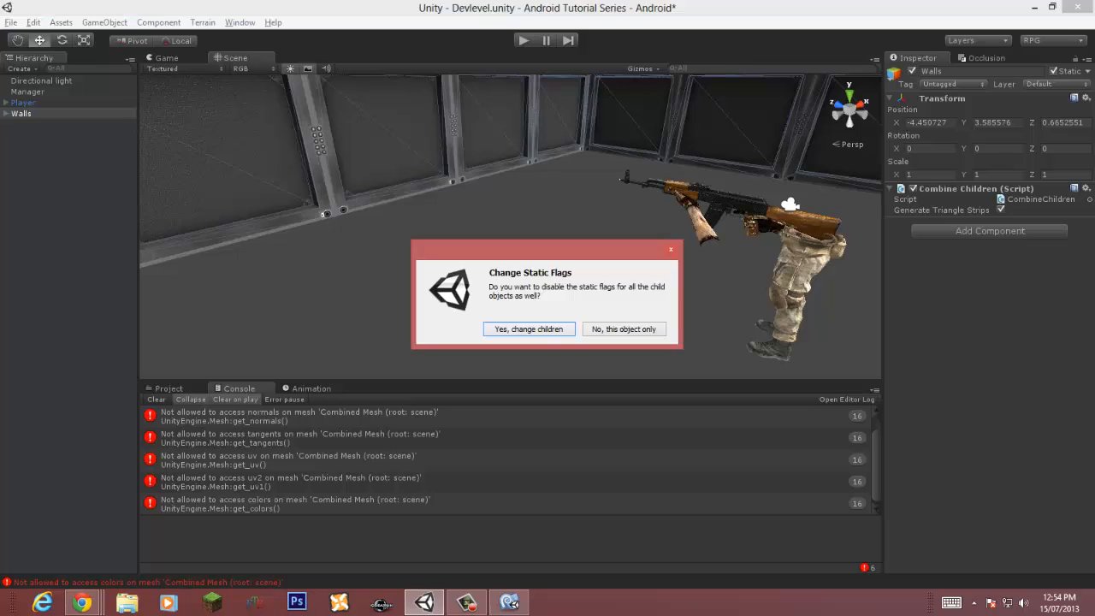
key(Return)
Step: Play-test the scene and save it
key(ctrl+p)
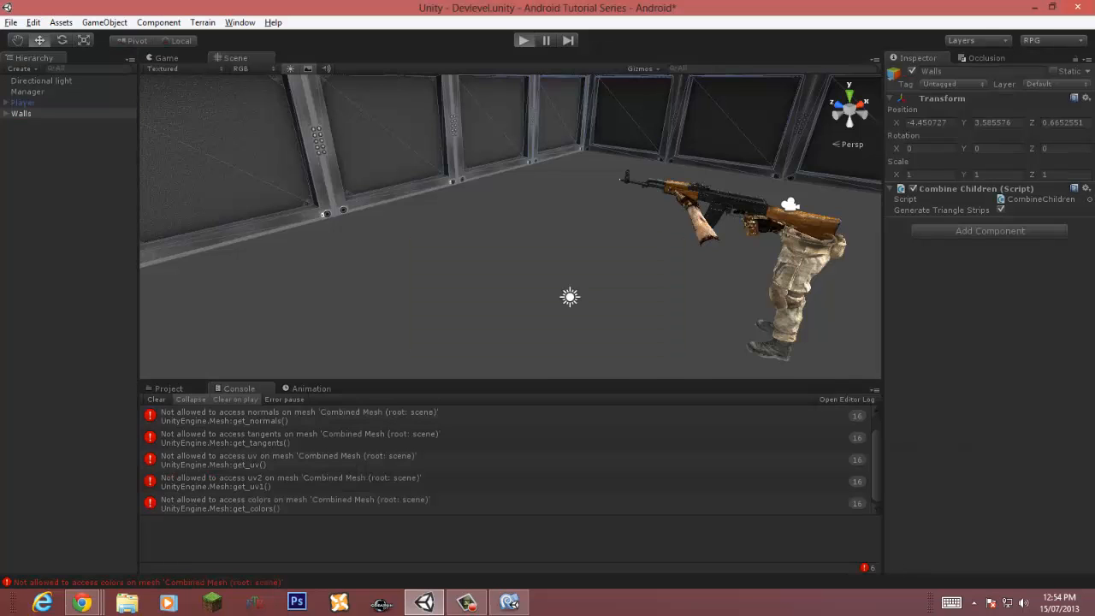
key(ctrl+p)
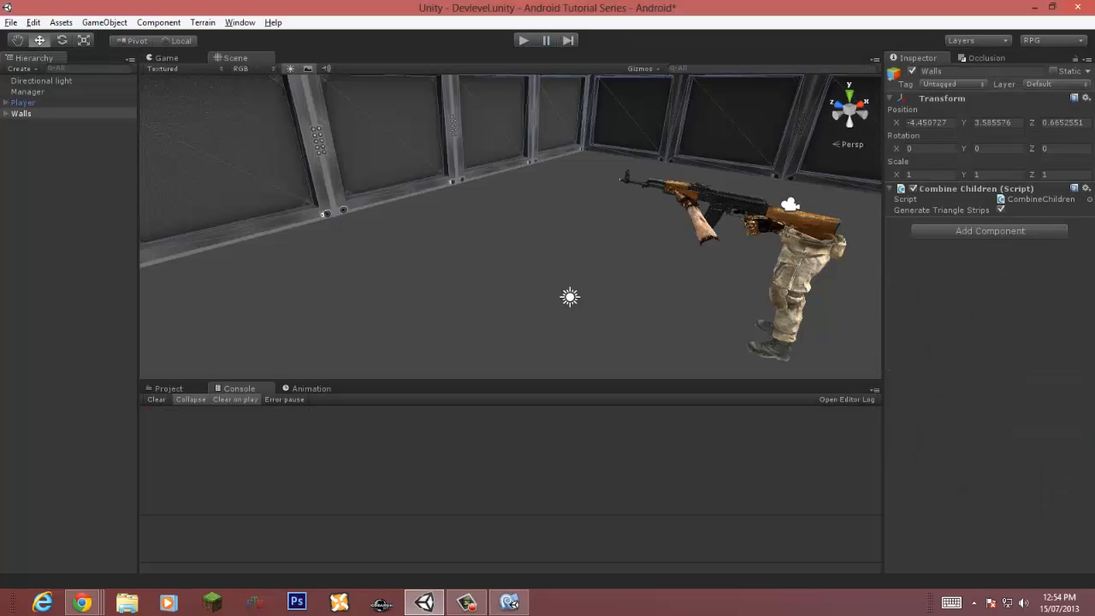
key(ctrl+s)
Step: Place the FloorType02 and FloorType05 prefabs back into the scene and select both groups
click(169, 388)
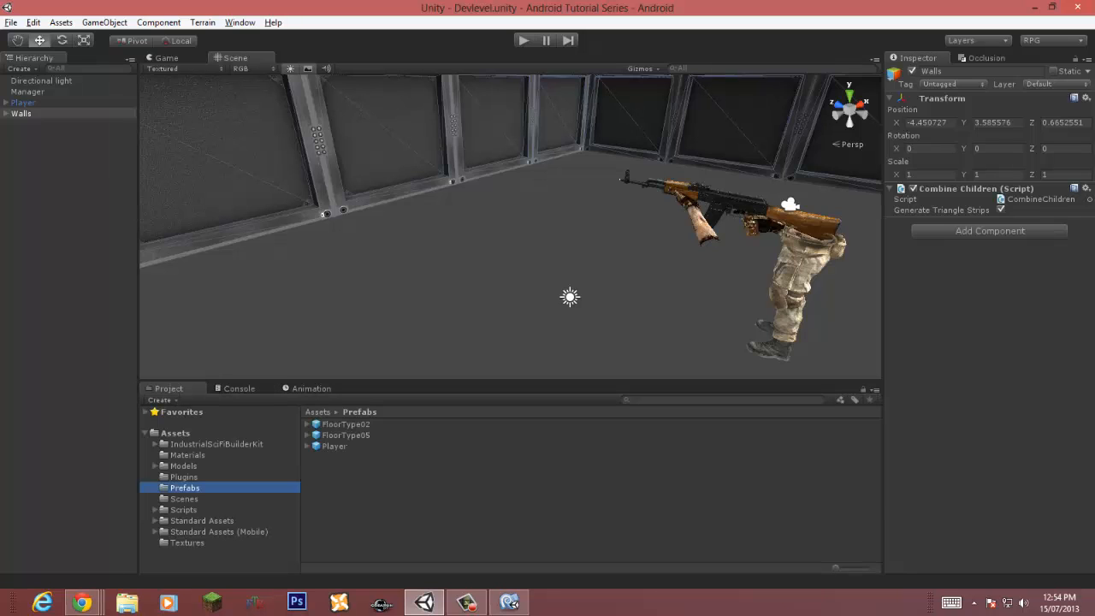
drag(346, 424, 68, 235)
shift+click(35, 92)
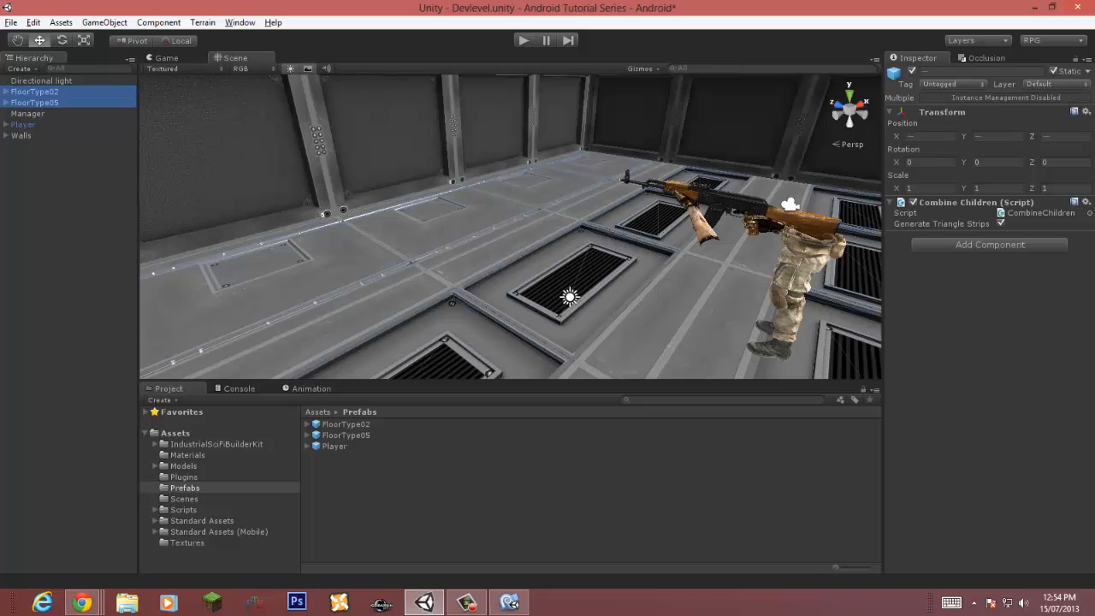
Step: Turn off the Static flag on both floor groups and their children, then save the scene
click(1054, 72)
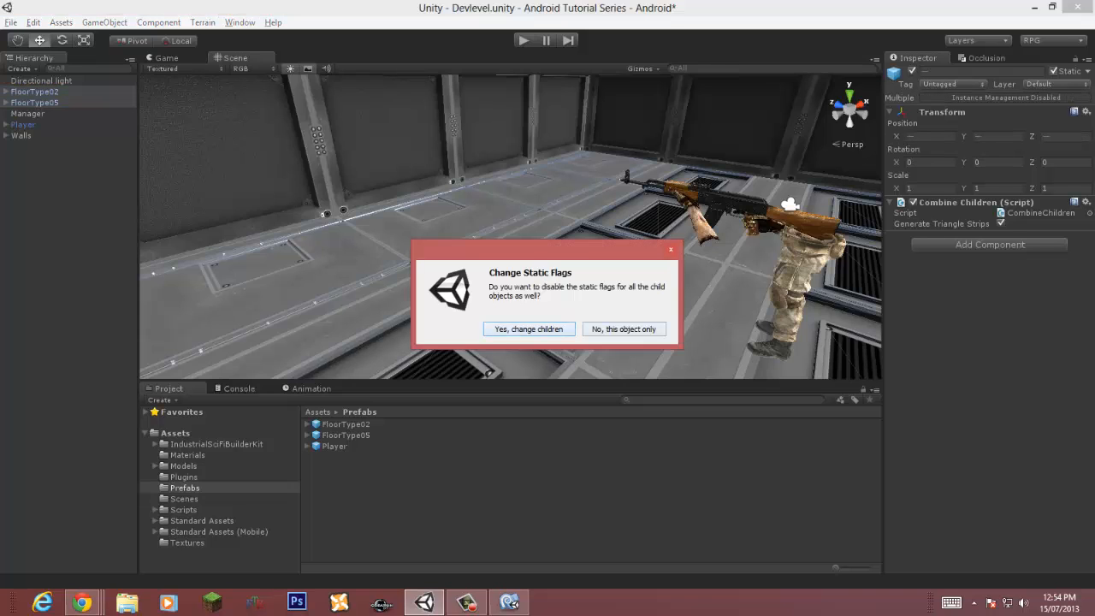
click(529, 328)
key(ctrl+s)
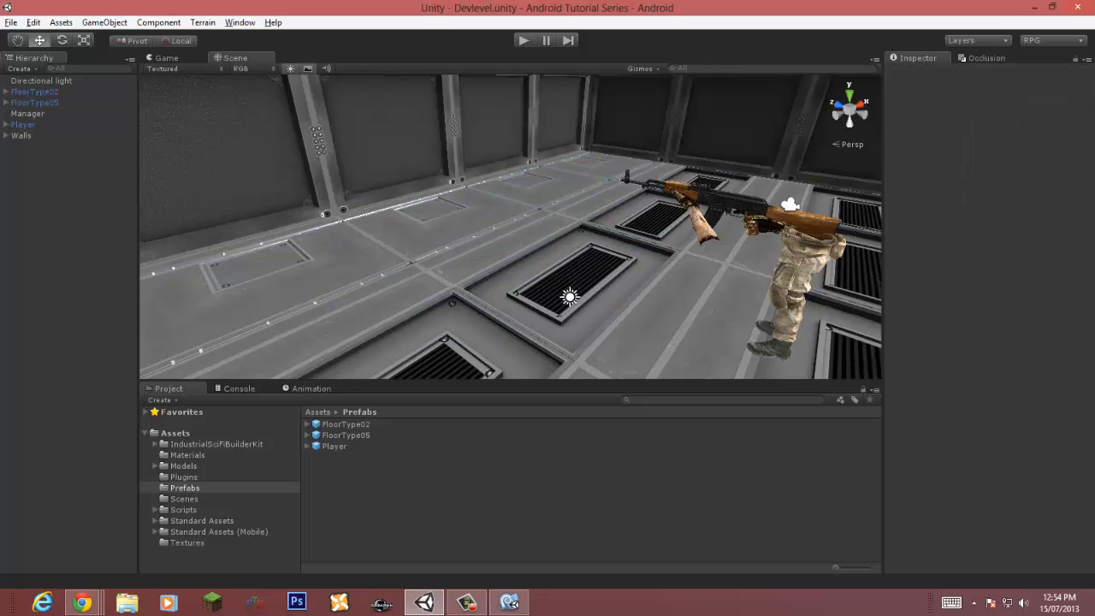
Step: Play-test the scene
key(ctrl+p)
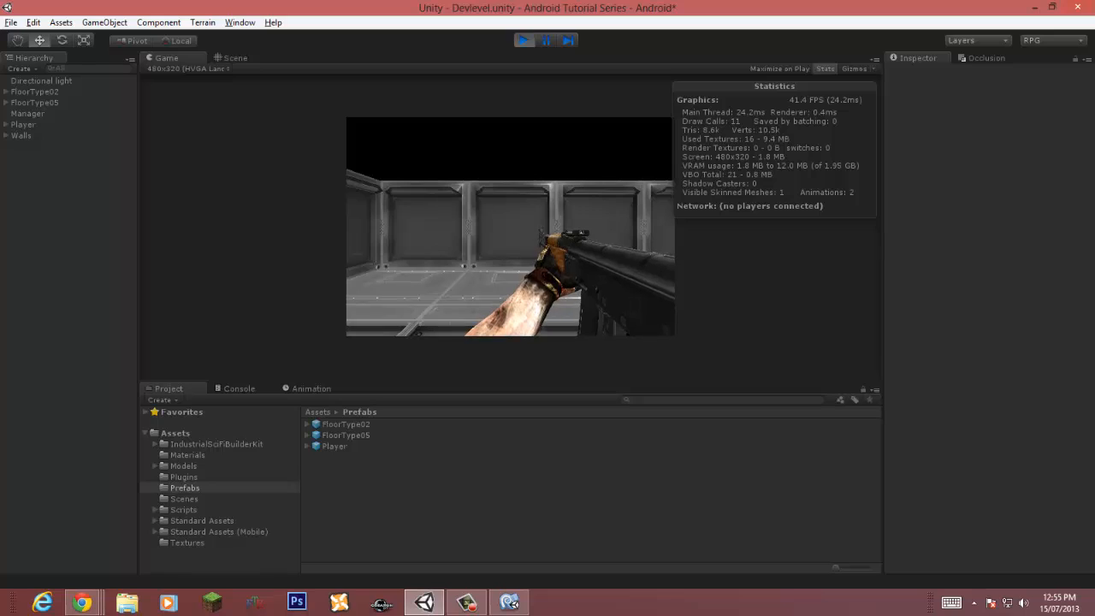
key(ctrl+p)
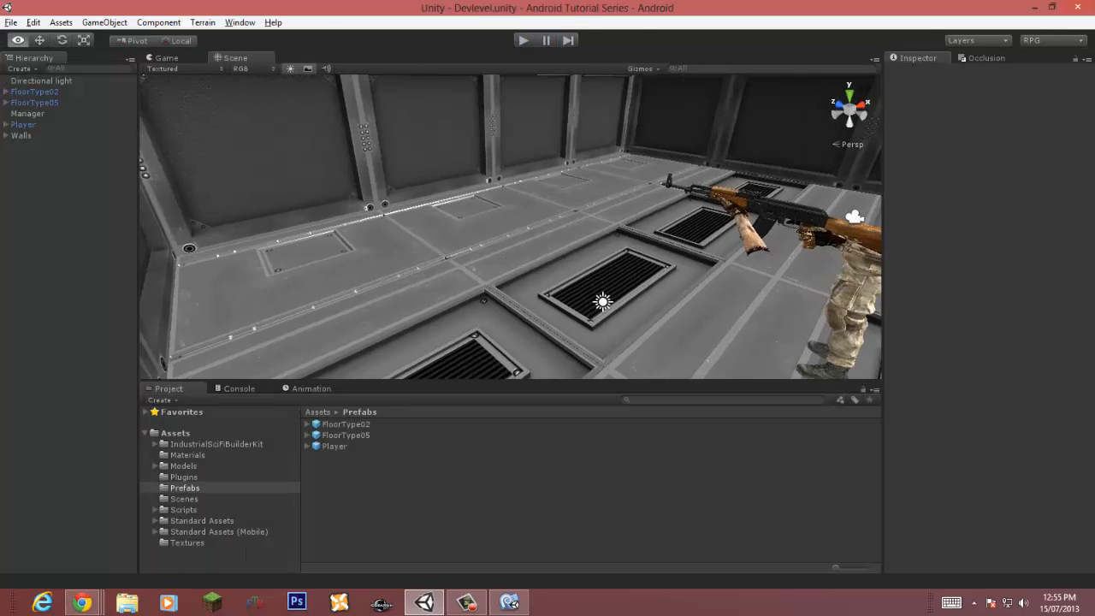
Step: Browse the builder kit's Structure Ceiling prefabs and preview the ceiling tiles
right_drag(604, 201, 329, 252)
right_drag(531, 227, 316, 120)
key(w)
click(215, 444)
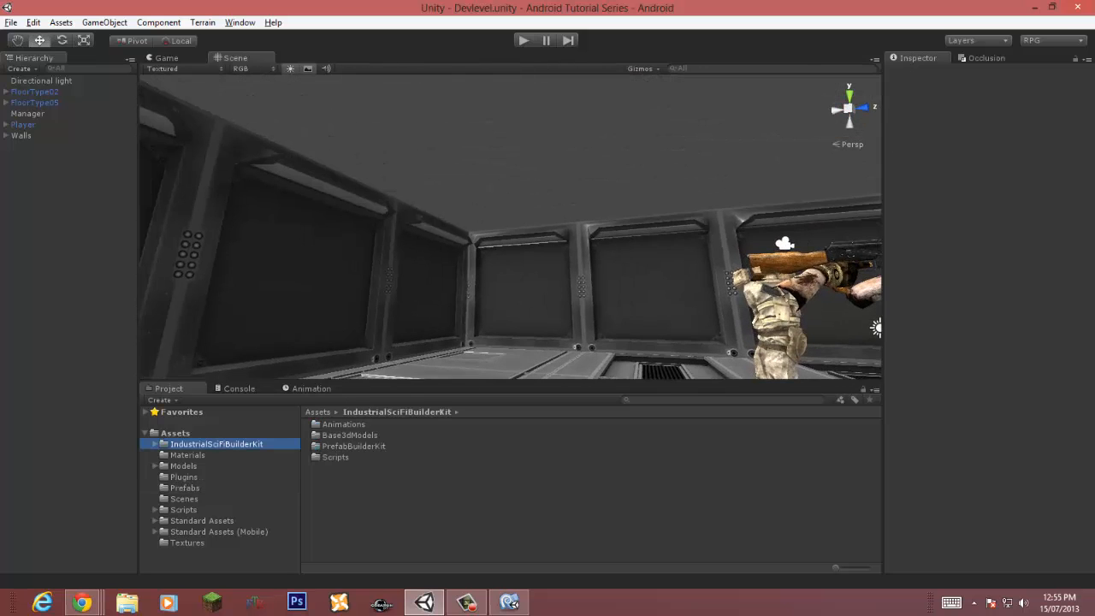
double_click(340, 447)
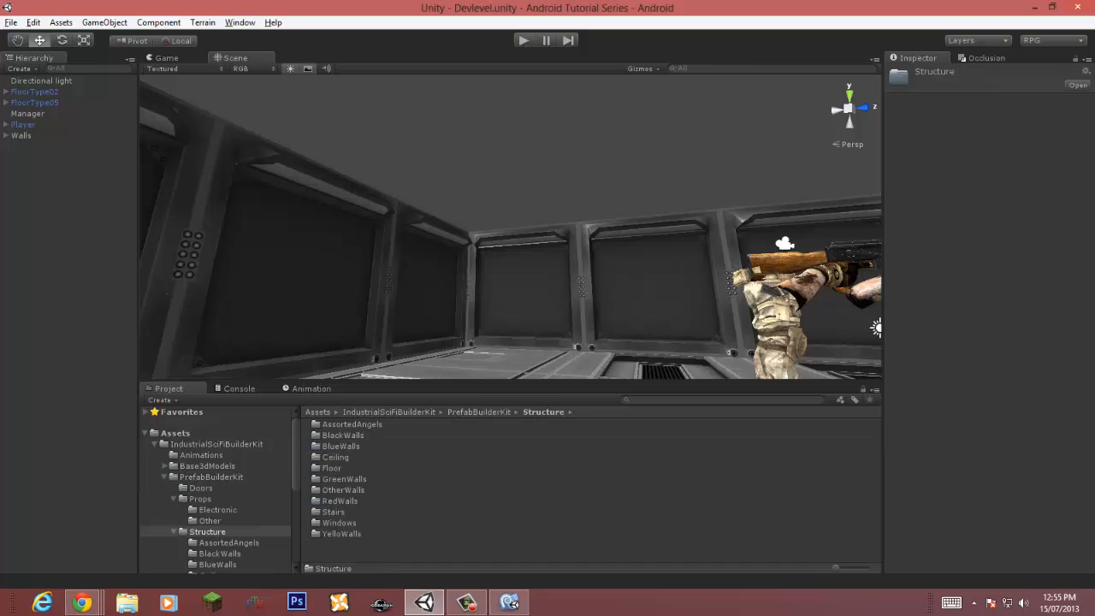
double_click(335, 456)
click(357, 424)
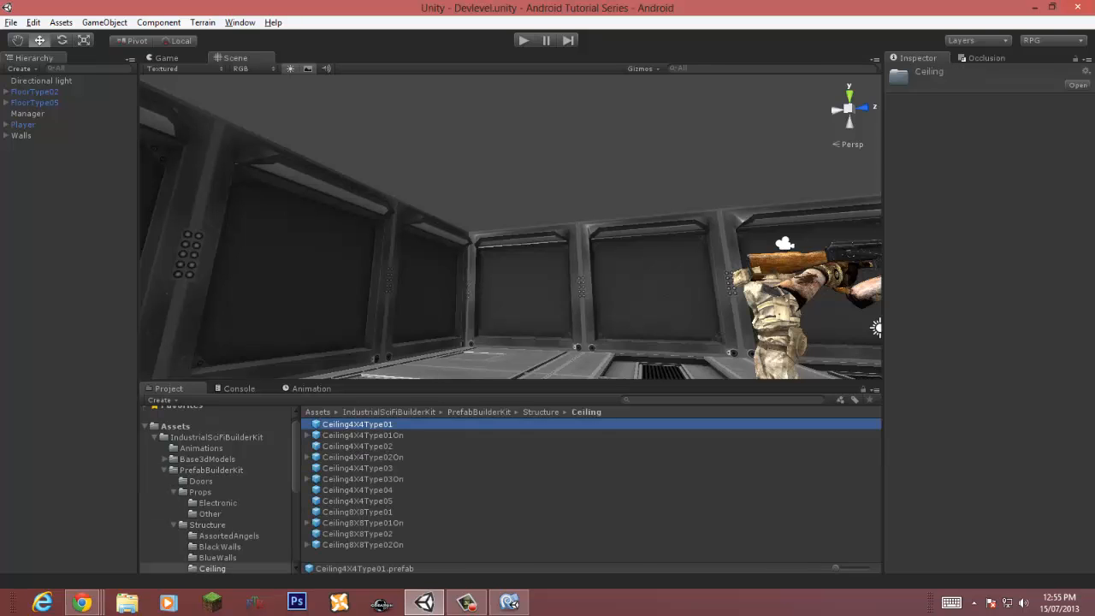
click(362, 456)
drag(985, 513, 985, 490)
Step: Add the Ceiling4X4Type02 prefab to the scene
click(356, 447)
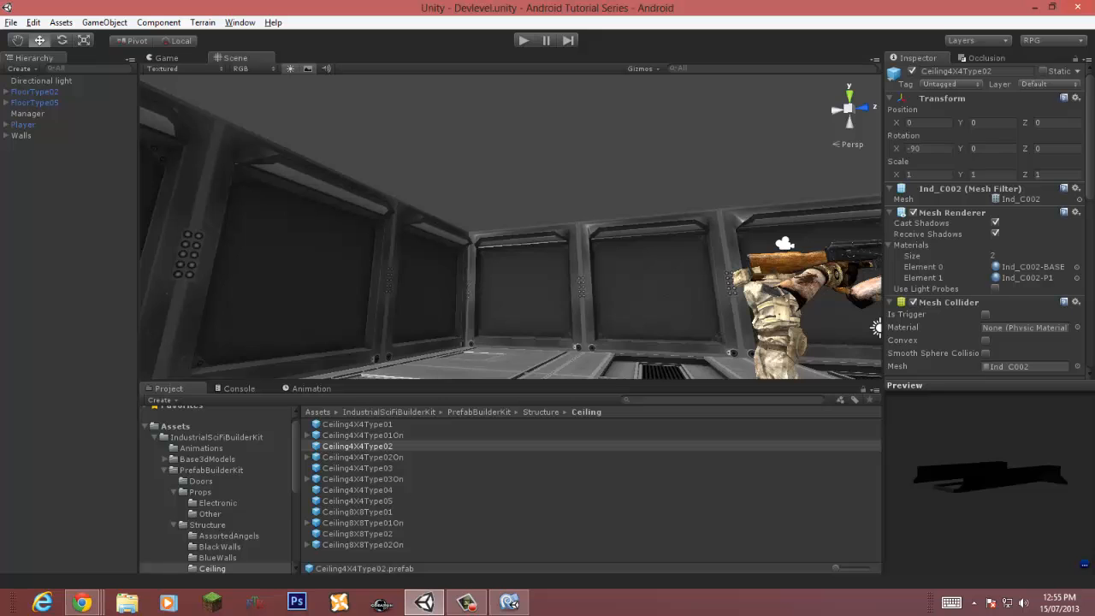
alt+drag(479, 206, 530, 222)
scroll(513, 230, down, 5)
scroll(513, 231, up, 3)
drag(357, 445, 487, 305)
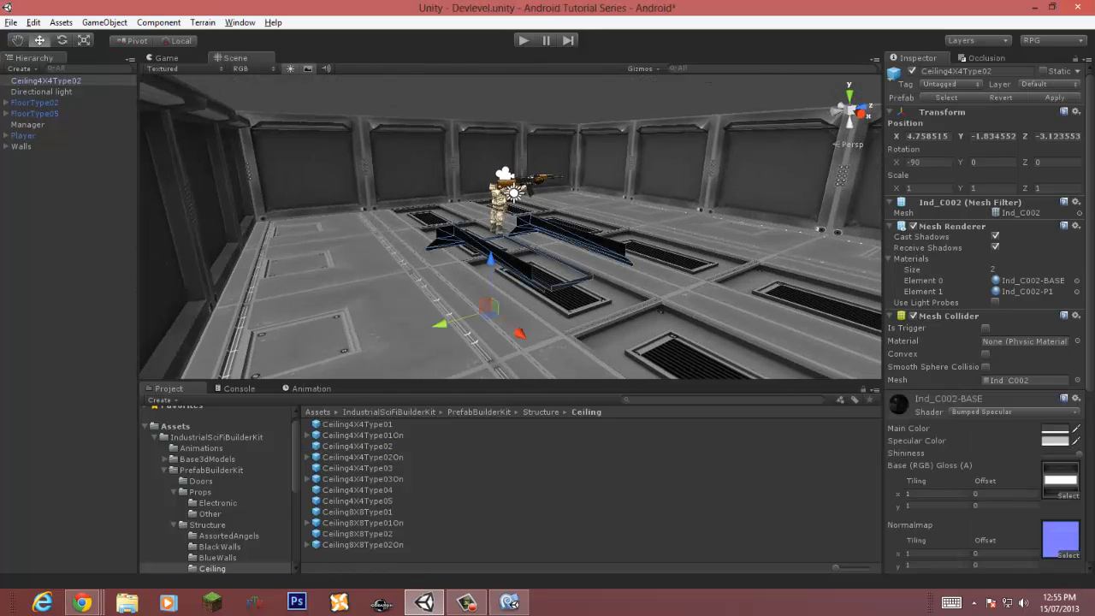
Step: Raise the ceiling tile to the top of the walls, vertex-snapping it into place at about Y 4
drag(490, 259, 488, 62)
key(w)
right_drag(505, 188, 558, 108)
key(w)
drag(434, 120, 374, 152)
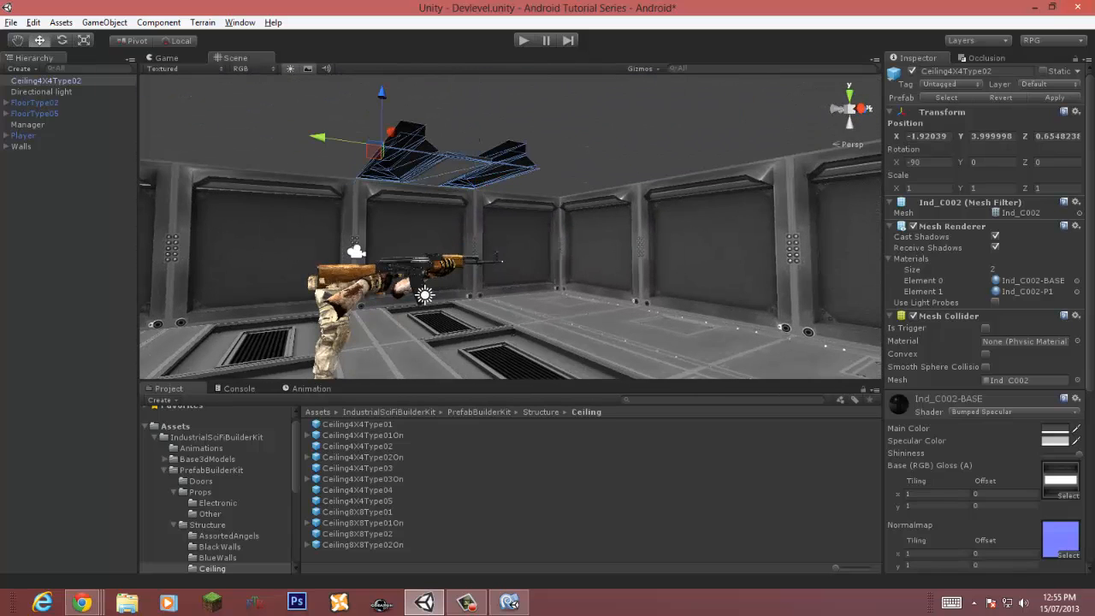
key(ctrl+z)
key(v)
drag(434, 120, 561, 197)
right_drag(560, 197, 509, 206)
key(w)
key(w)
key(s)
key(s)
click(539, 175)
click(513, 156)
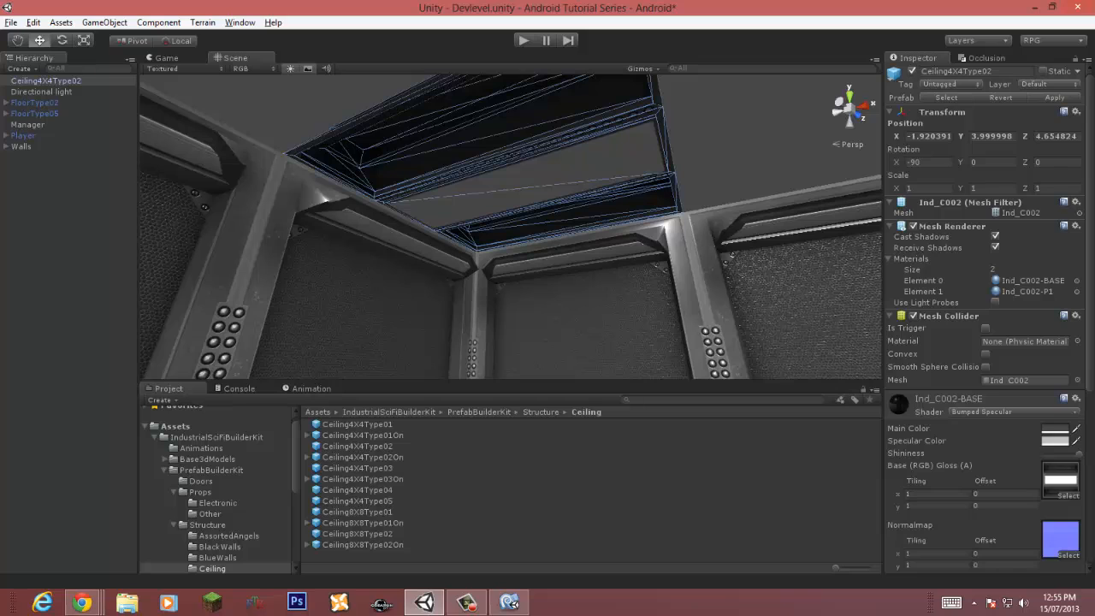
Step: Create a point light below the ceiling tile, then duplicate it and move the copy alongside
scroll(984, 342, down, 5)
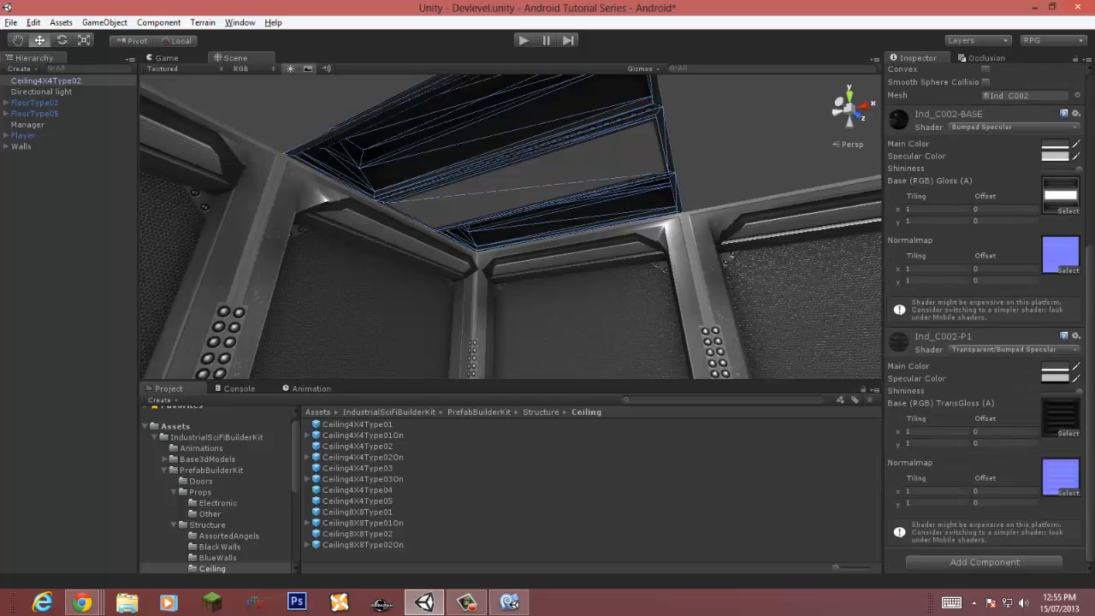
right_drag(599, 214, 596, 175)
click(105, 23)
mouse_move(94, 53)
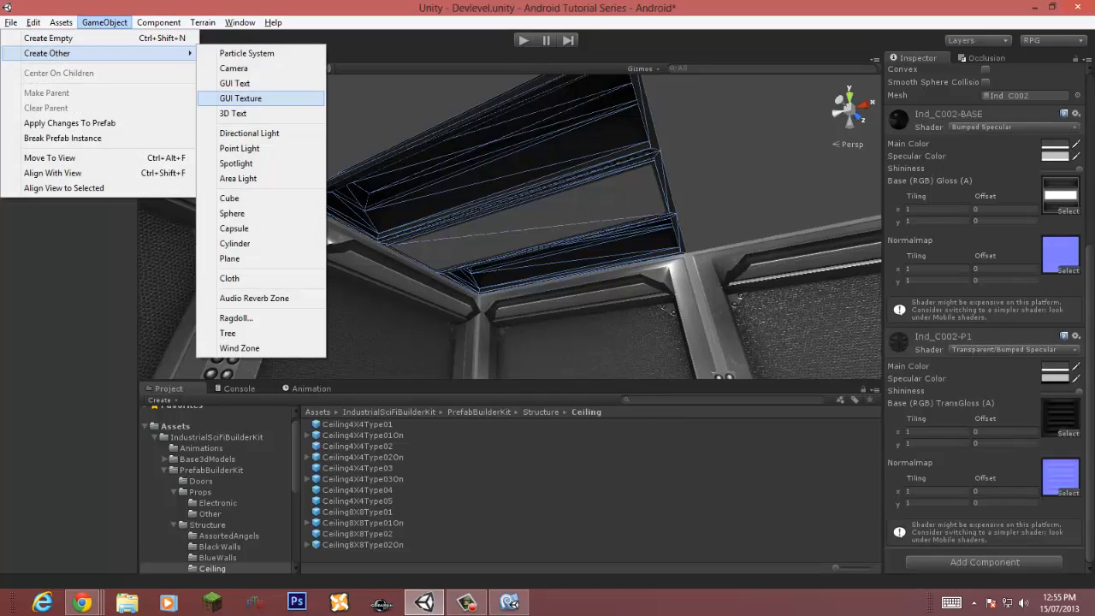
click(239, 148)
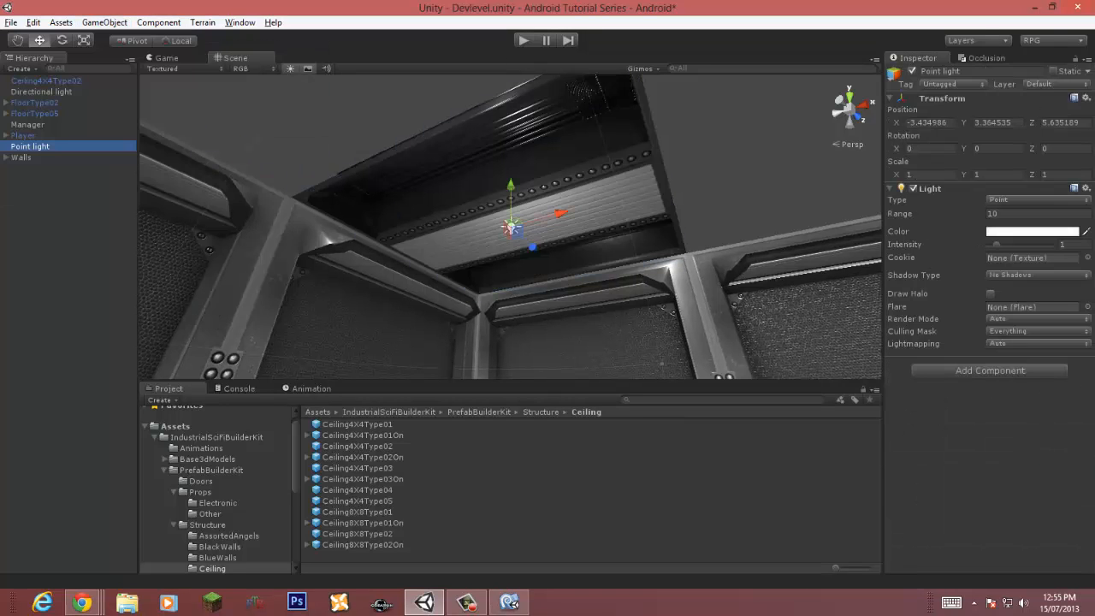
drag(511, 197, 511, 269)
key(ctrl+d)
drag(532, 311, 467, 274)
Step: Reduce the ceiling tile's material list to a single element
click(727, 180)
right_drag(727, 180, 569, 132)
click(582, 188)
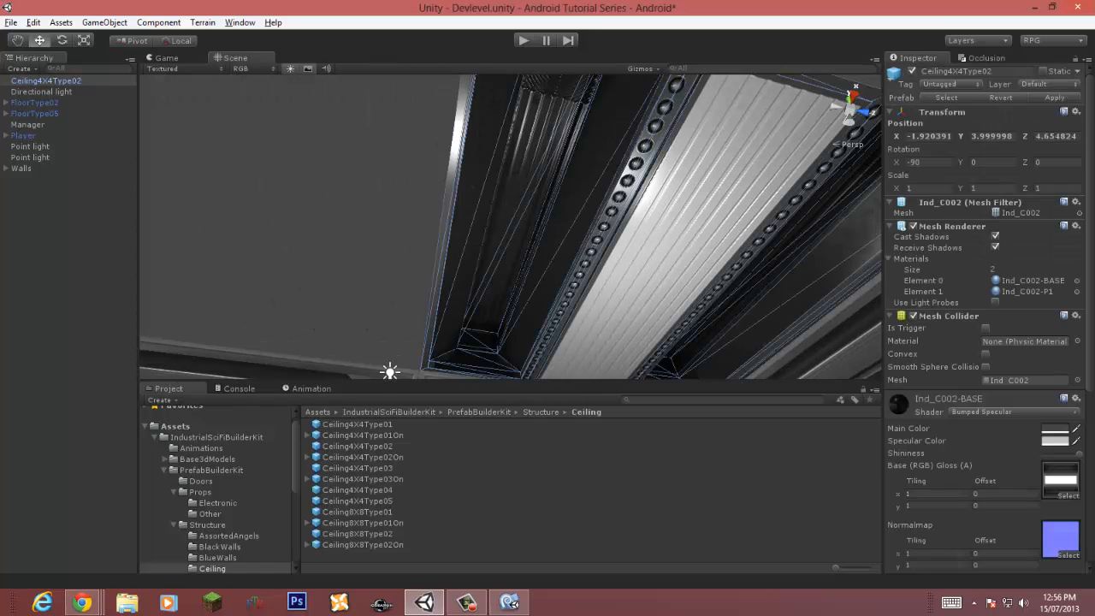
scroll(984, 317, down, 3)
click(1009, 146)
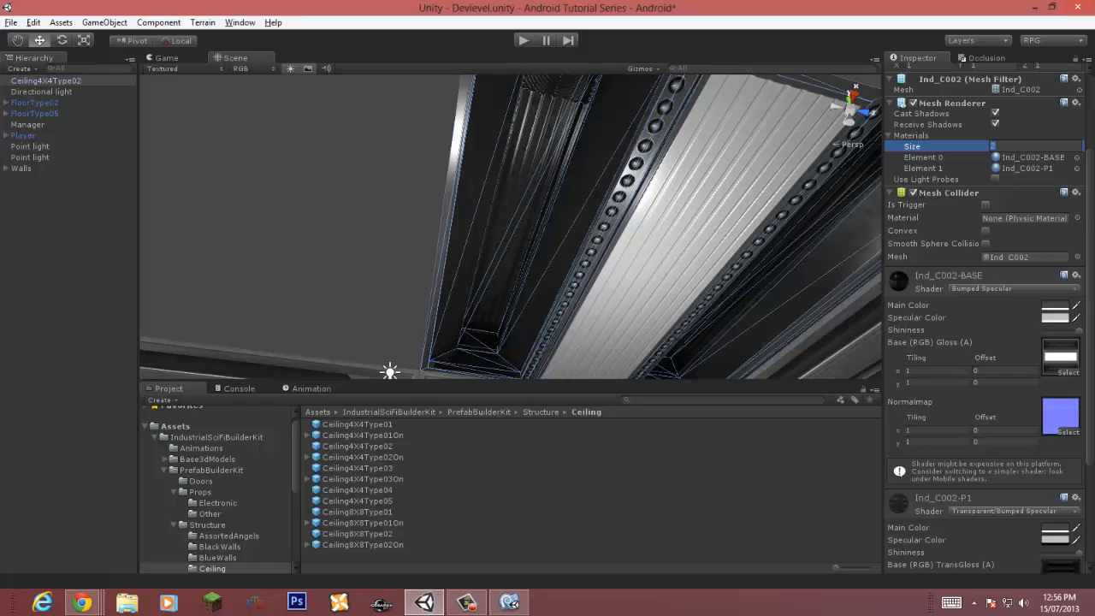
text(1)
key(Return)
Step: Set the ceiling tile's material count to 2, then back to 1
click(1010, 218)
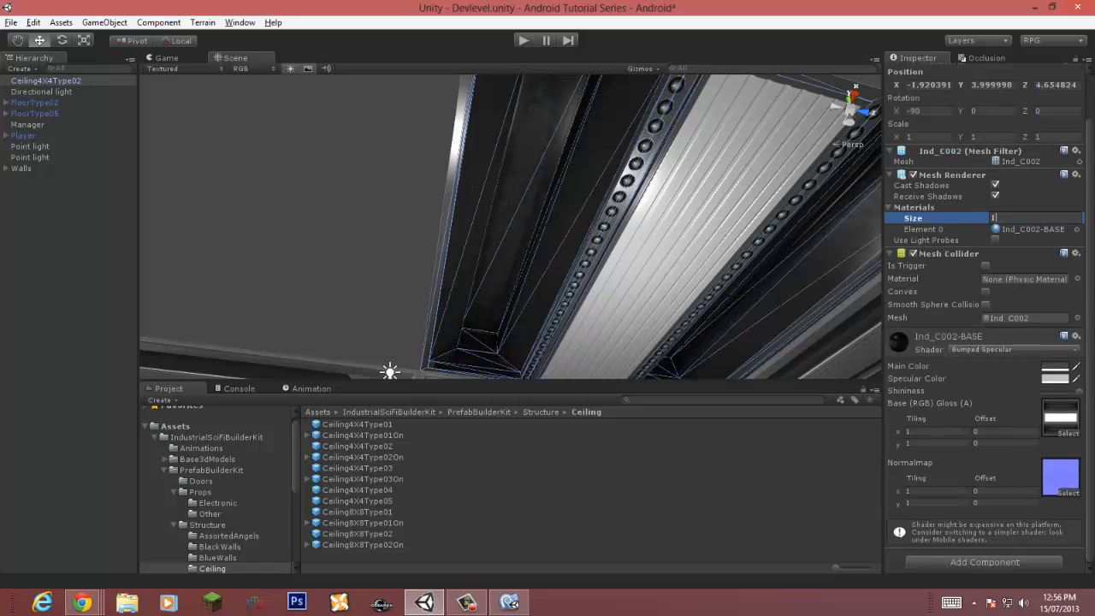
text(2)
key(Return)
right_drag(513, 248, 627, 192)
click(1010, 218)
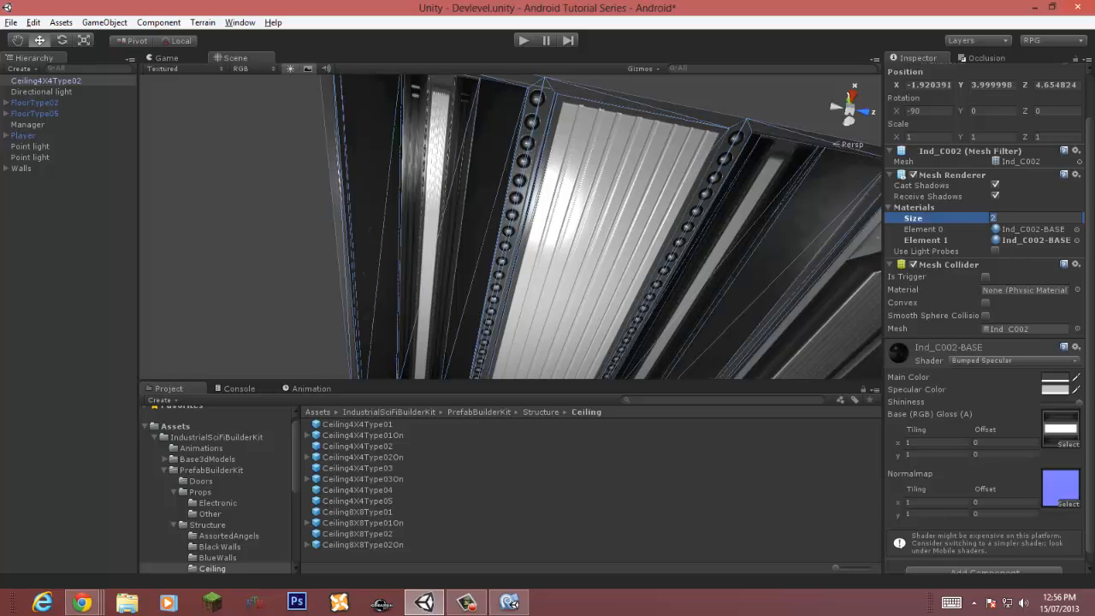
text(1)
key(Return)
Step: Switch the ceiling material's shader to Self-Illumin/Bumped Specular and assign Ceiling002SI as its illumination texture
click(1013, 350)
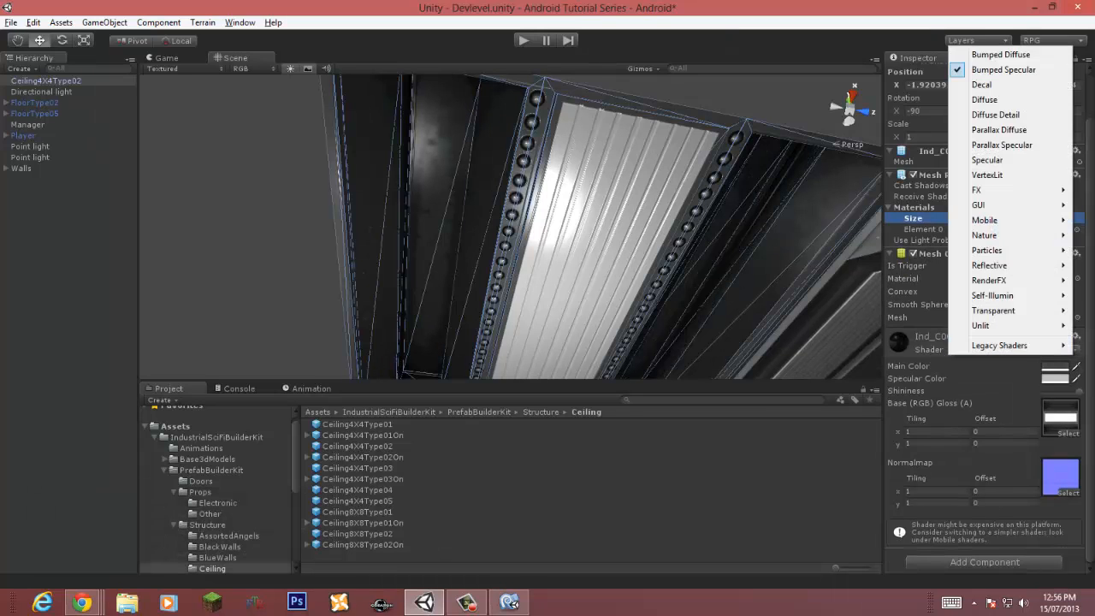
mouse_move(993, 295)
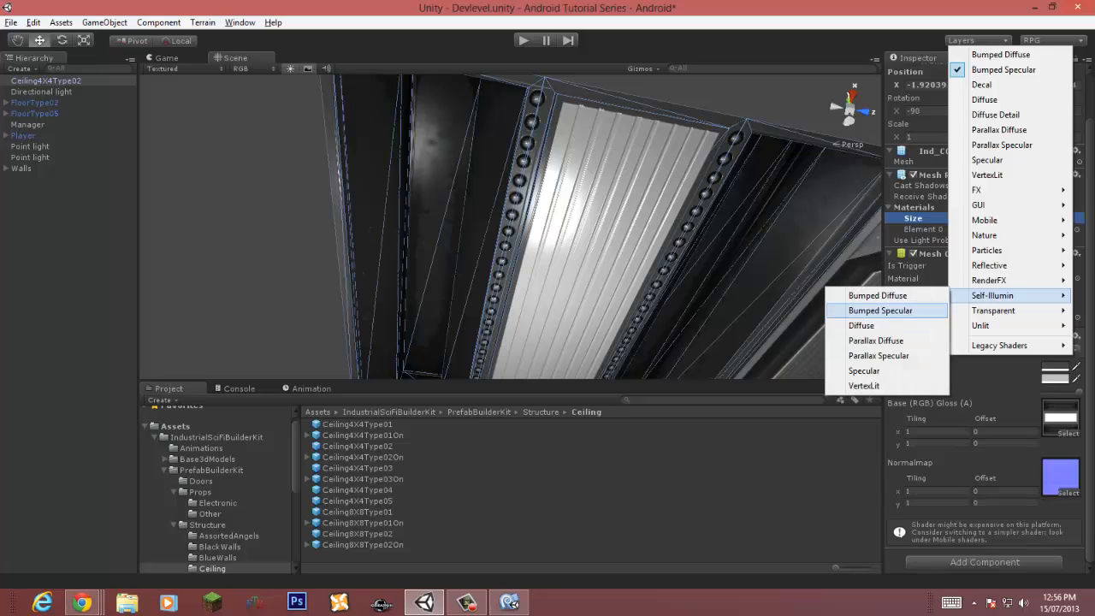
click(880, 311)
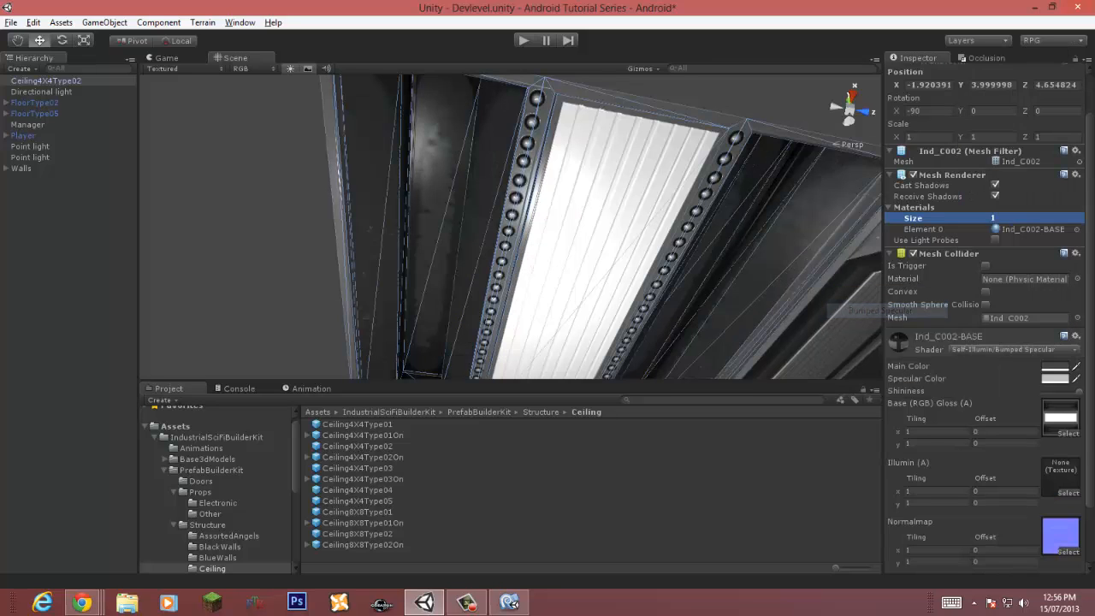
scroll(983, 342, down, 2)
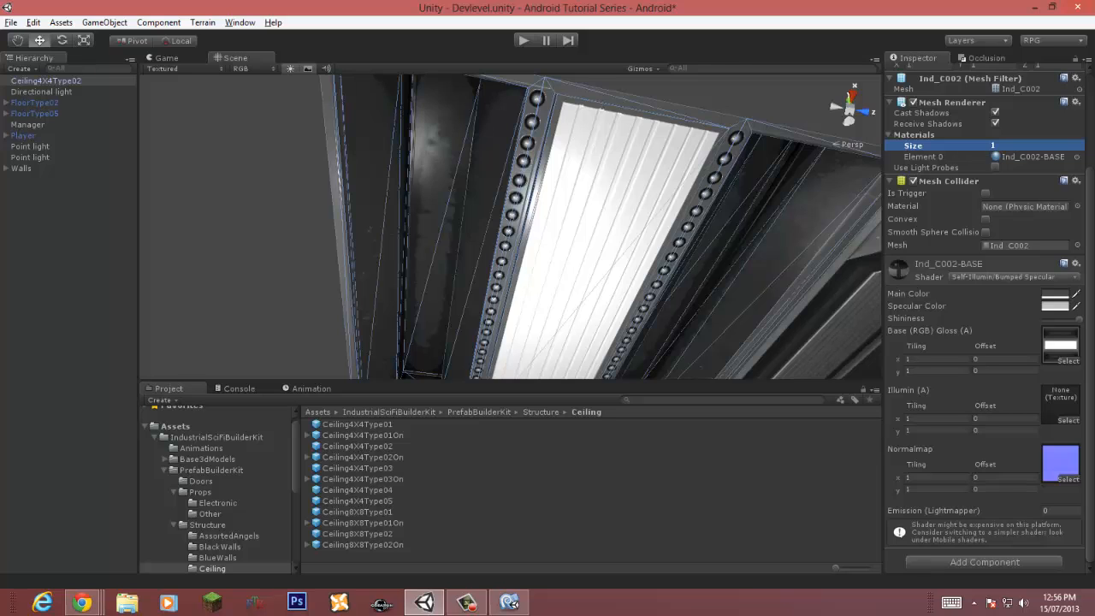
click(1068, 420)
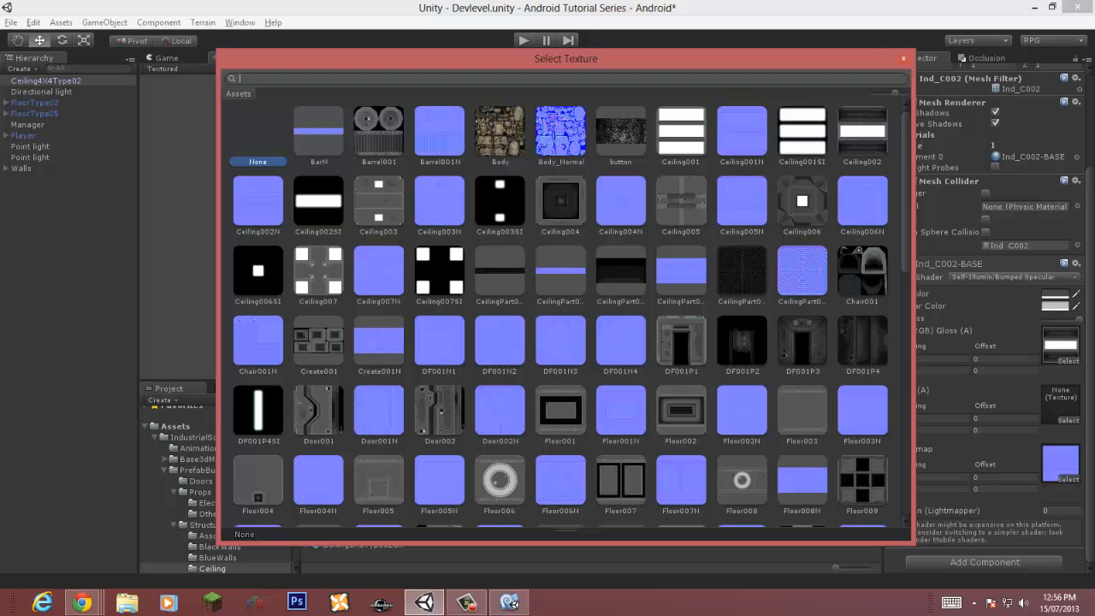
double_click(318, 201)
right_drag(512, 214, 532, 282)
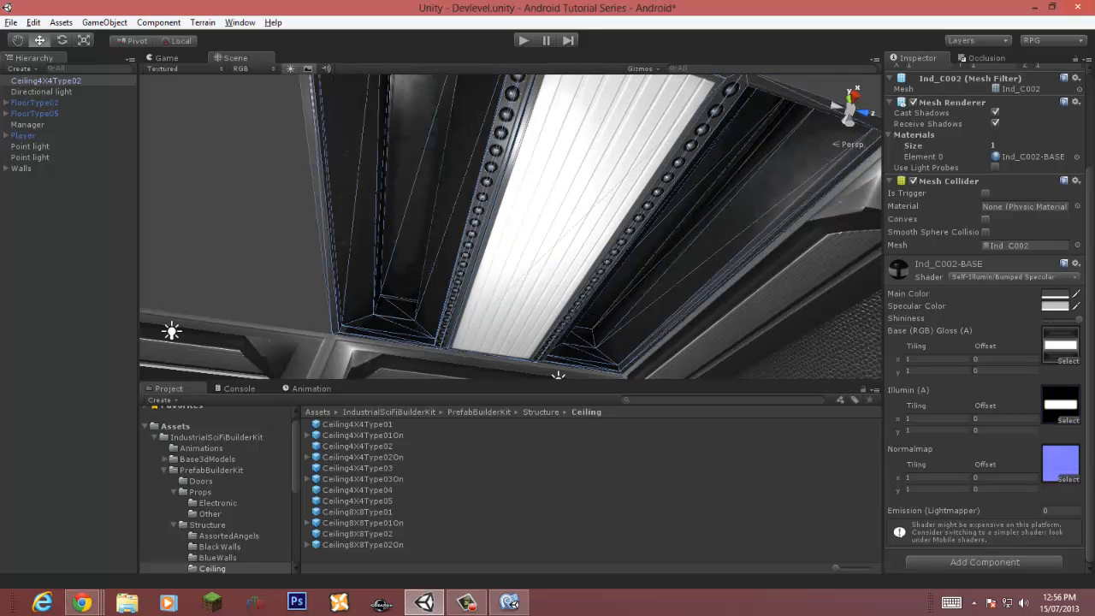
Step: Clear and reassign Ceiling002SI as the ceiling material's illumination texture
click(1068, 420)
drag(591, 59, 745, 249)
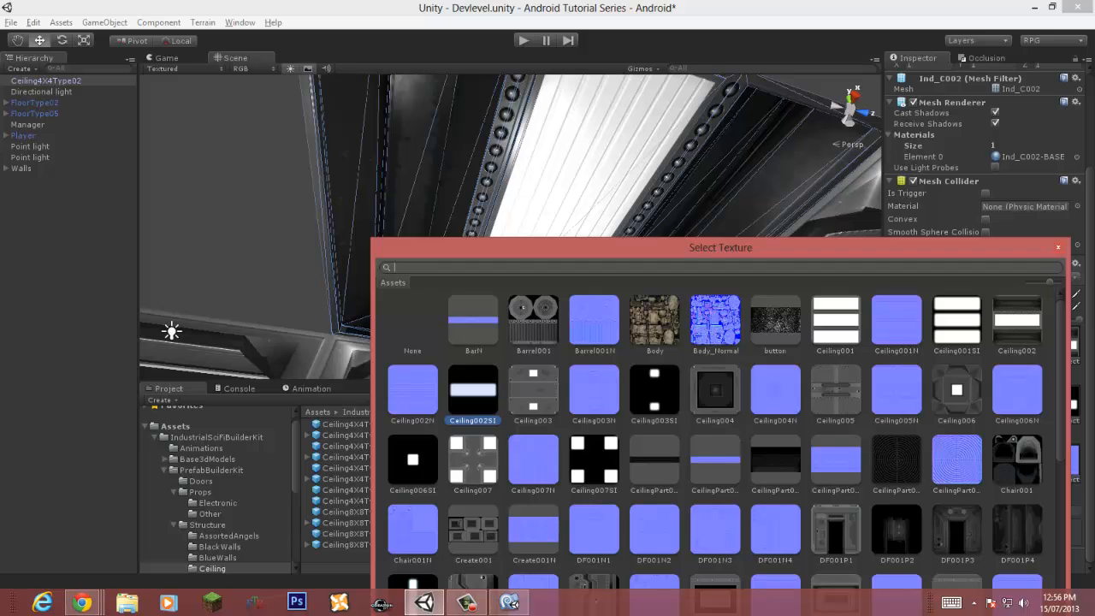
double_click(412, 322)
click(1068, 420)
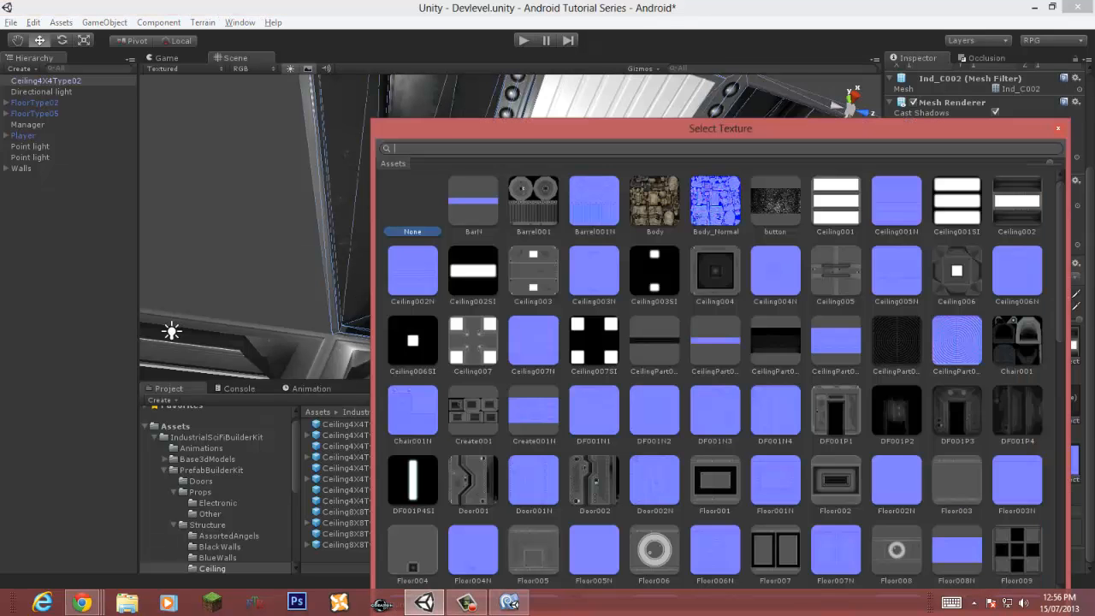
double_click(474, 271)
right_drag(473, 271, 395, 235)
scroll(395, 235, down, 3)
click(395, 235)
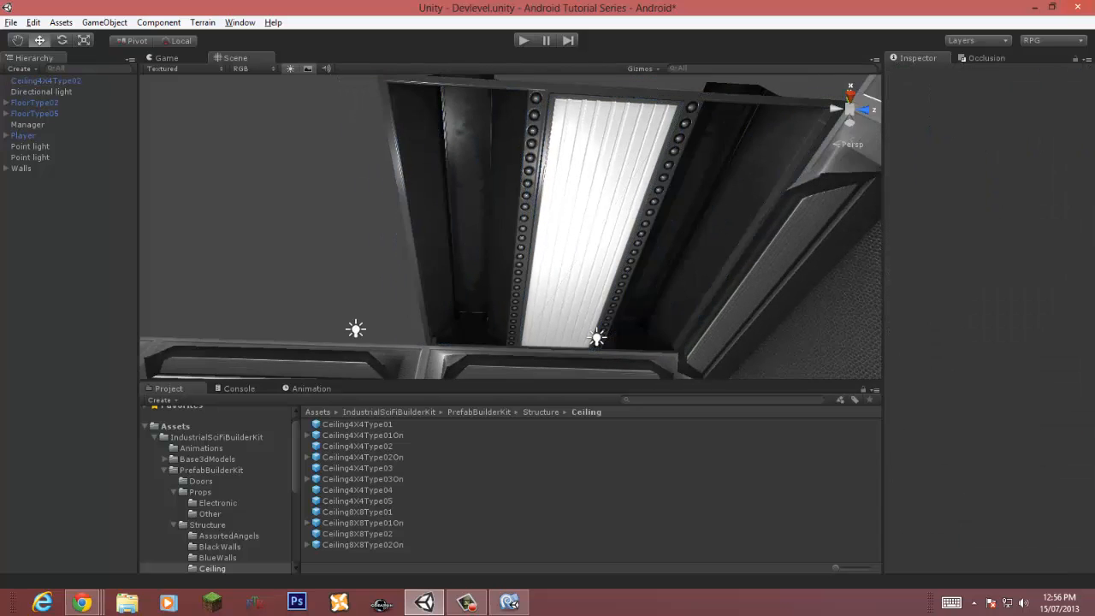
click(547, 227)
scroll(984, 325, down, 3)
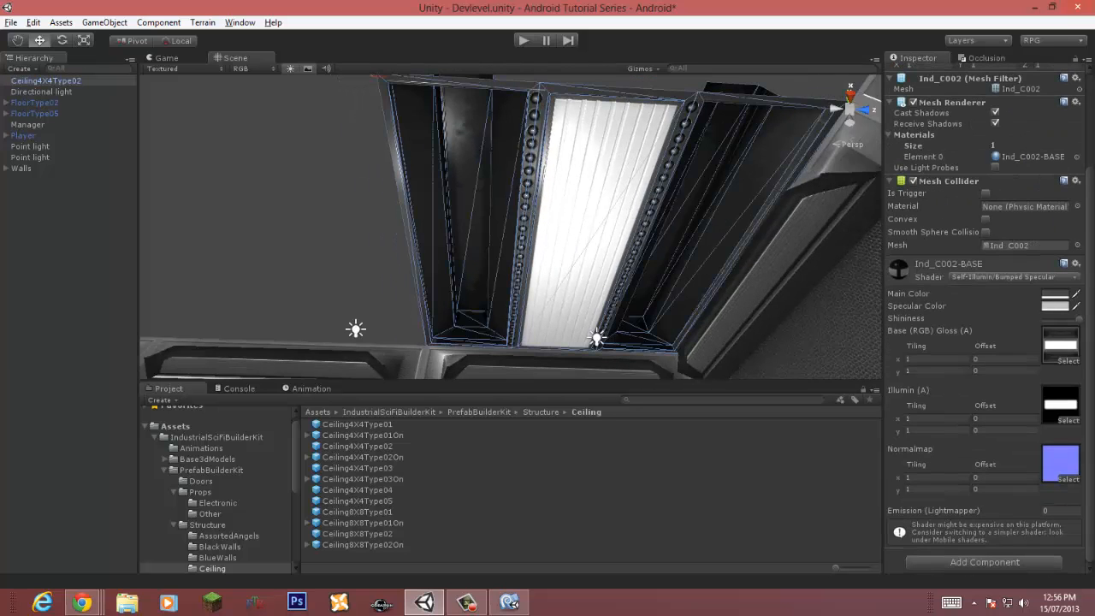
Step: Switch the ceiling material's shader to Mobile/Bumped Specular (1 Directional Light)
click(1014, 277)
mouse_move(984, 454)
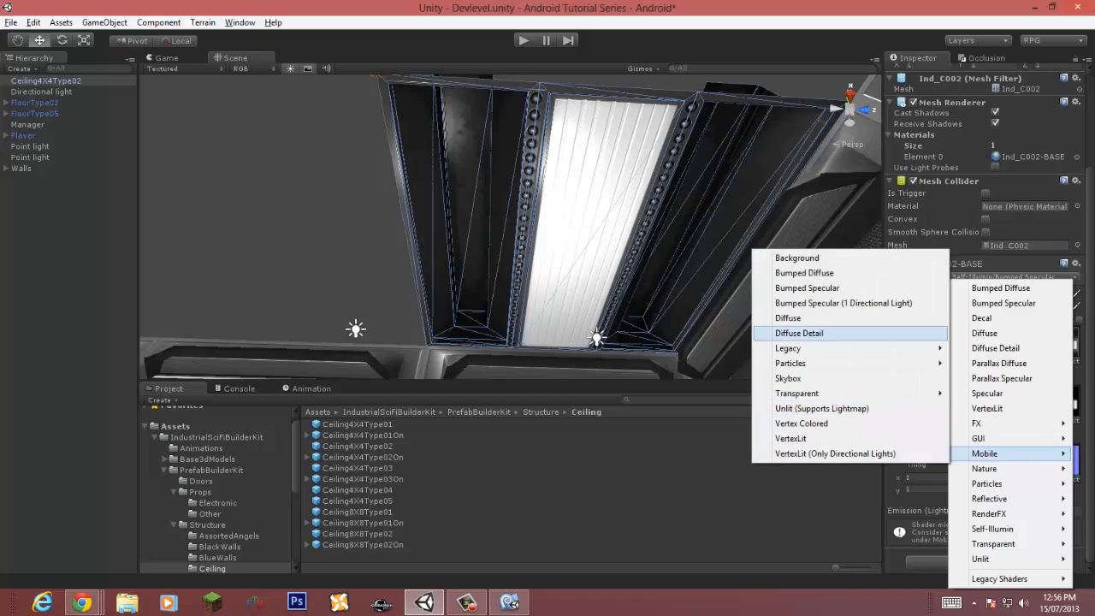
click(821, 303)
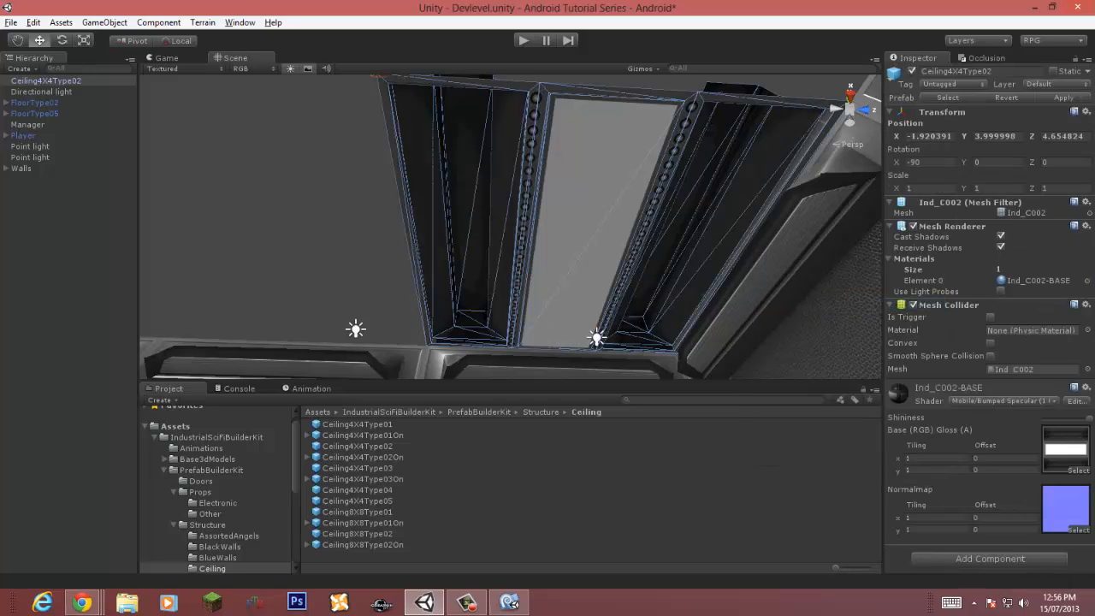
Step: Try the plain Mobile/Bumped Specular shader, then switch back to the 1 Directional Light version
click(1018, 401)
mouse_move(984, 268)
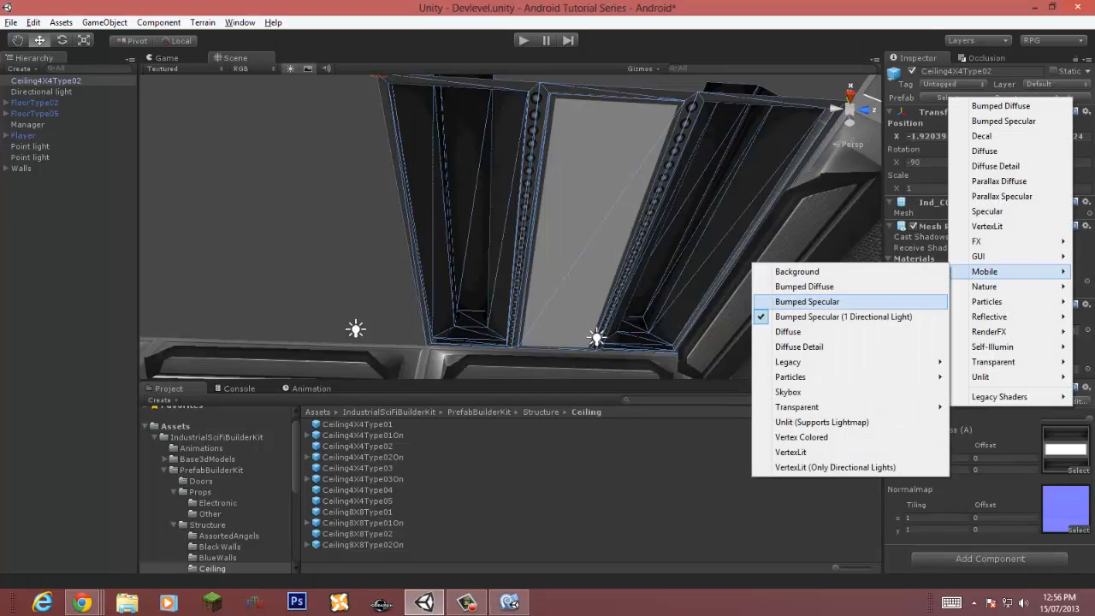
click(800, 301)
mouse_move(513, 227)
right_down()
mouse_move(531, 279)
mouse_move(492, 222)
mouse_move(503, 219)
right_up()
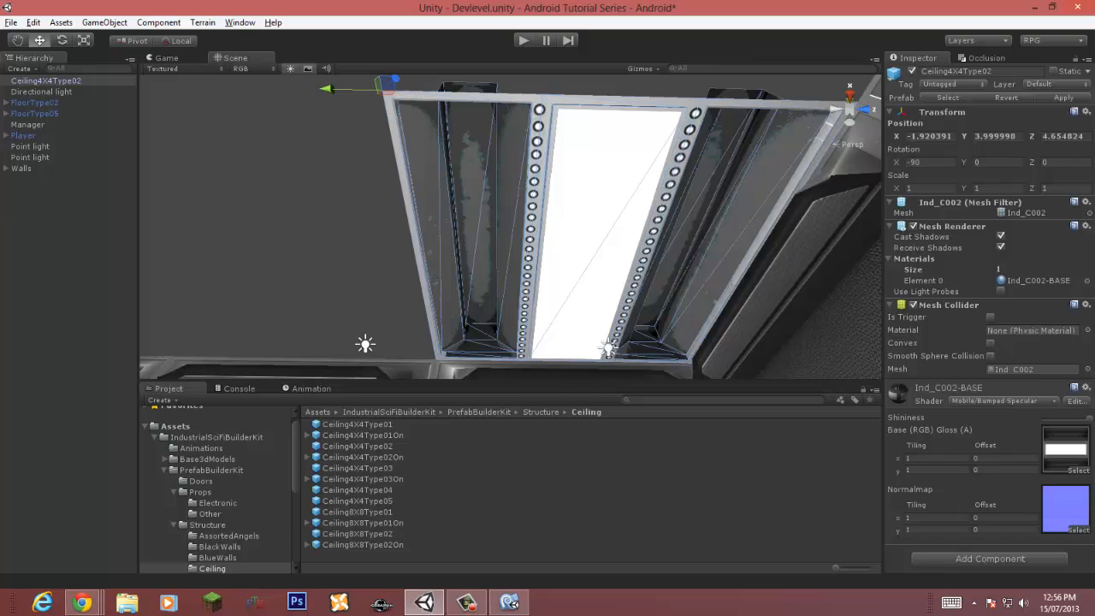
click(1018, 401)
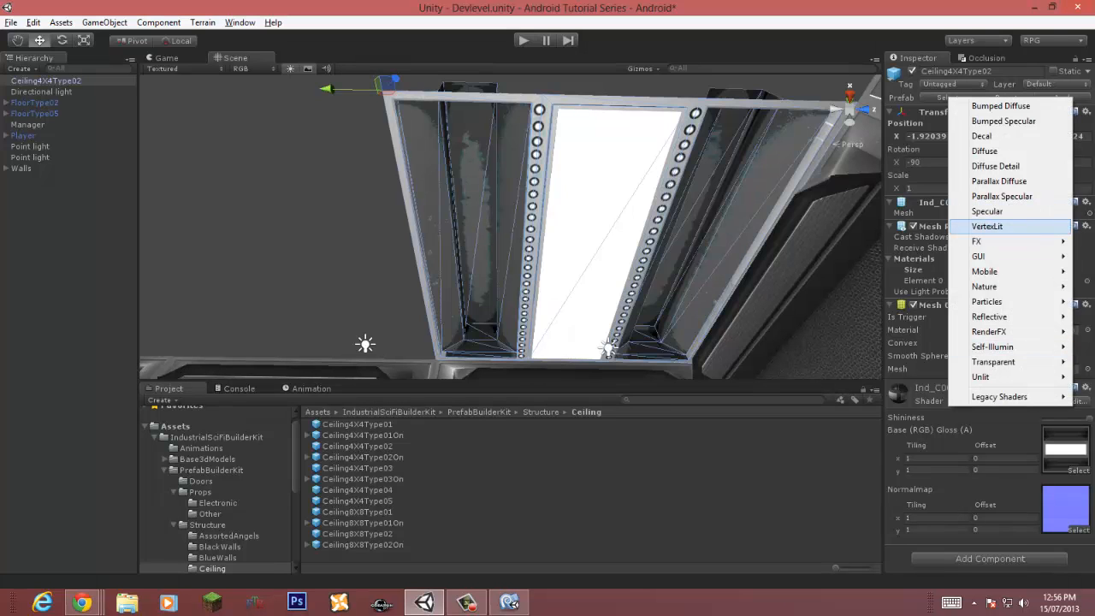
mouse_move(984, 271)
click(817, 313)
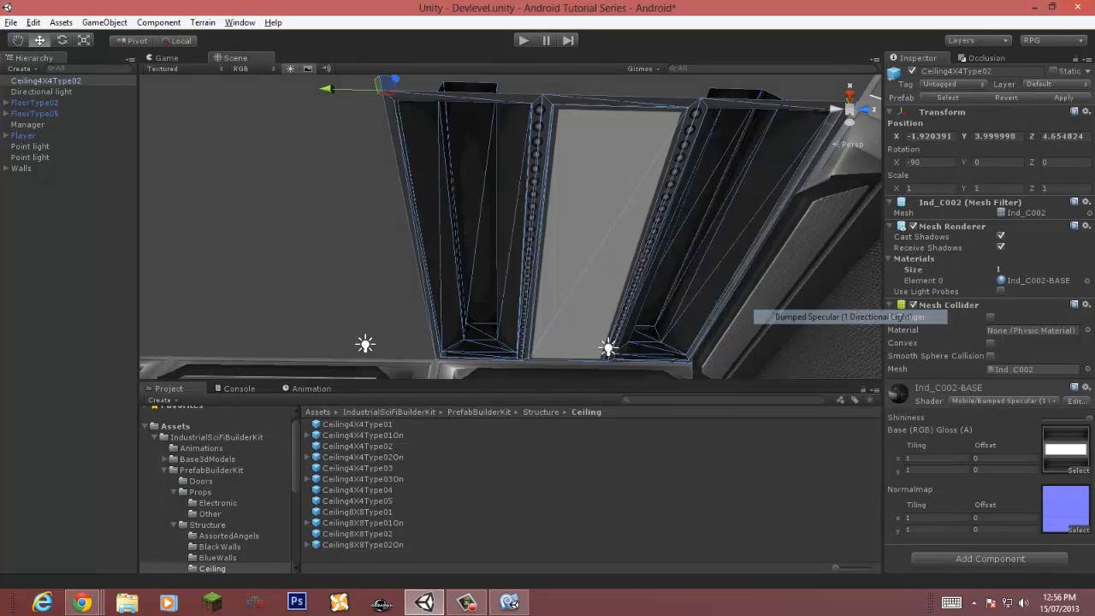
right_drag(817, 313, 832, 377)
Step: Delete both point lights from the scene
click(603, 221)
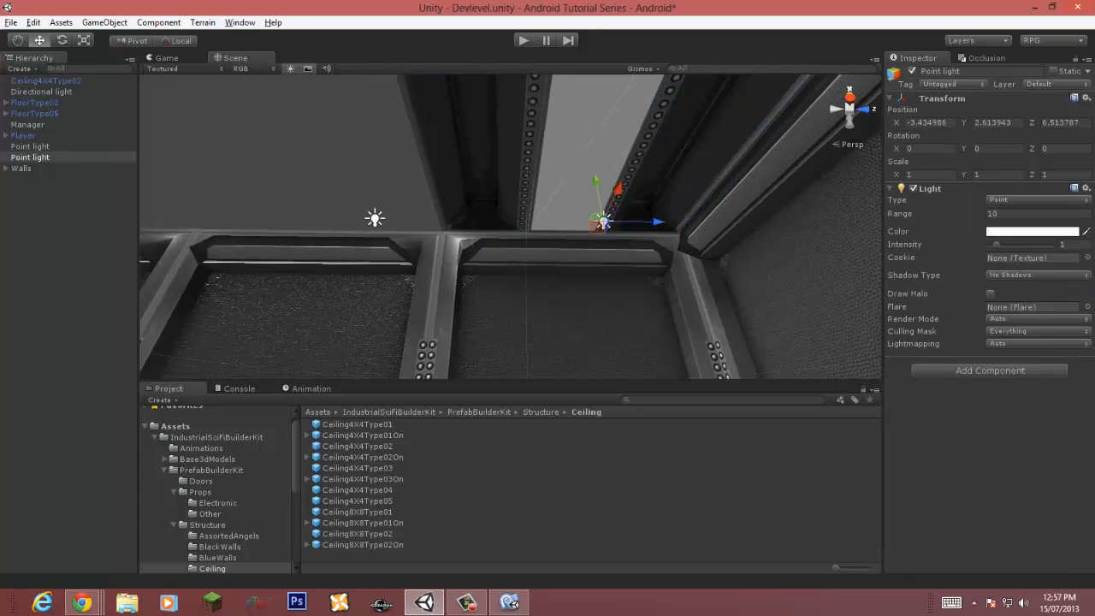
key(Delete)
click(375, 219)
key(Delete)
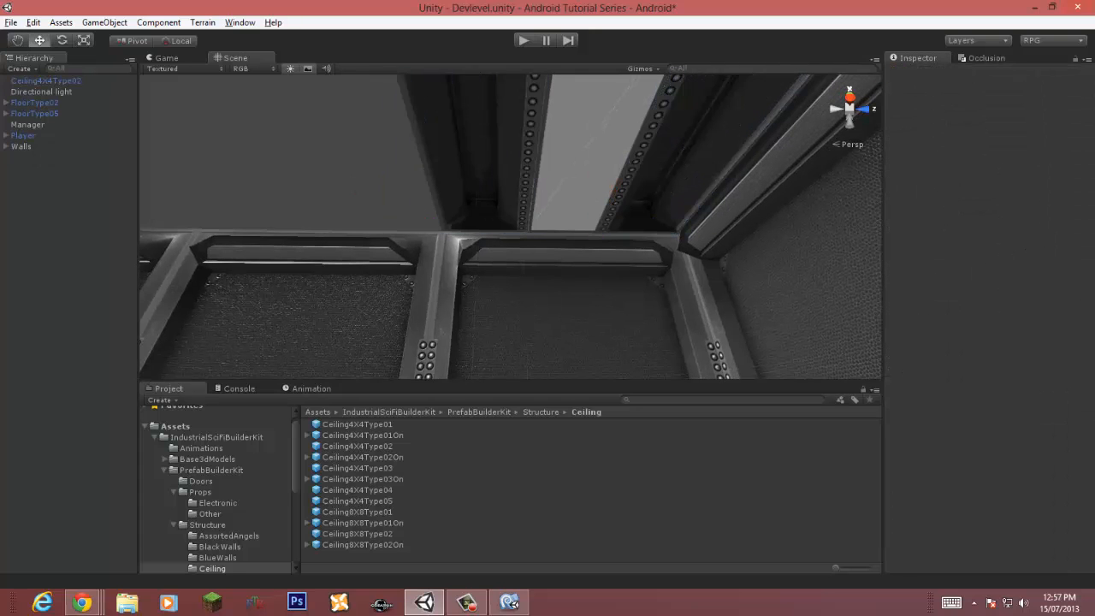
Step: Duplicate the directional light and rotate the copy to shine across the room from another angle
click(41, 92)
key(ctrl+d)
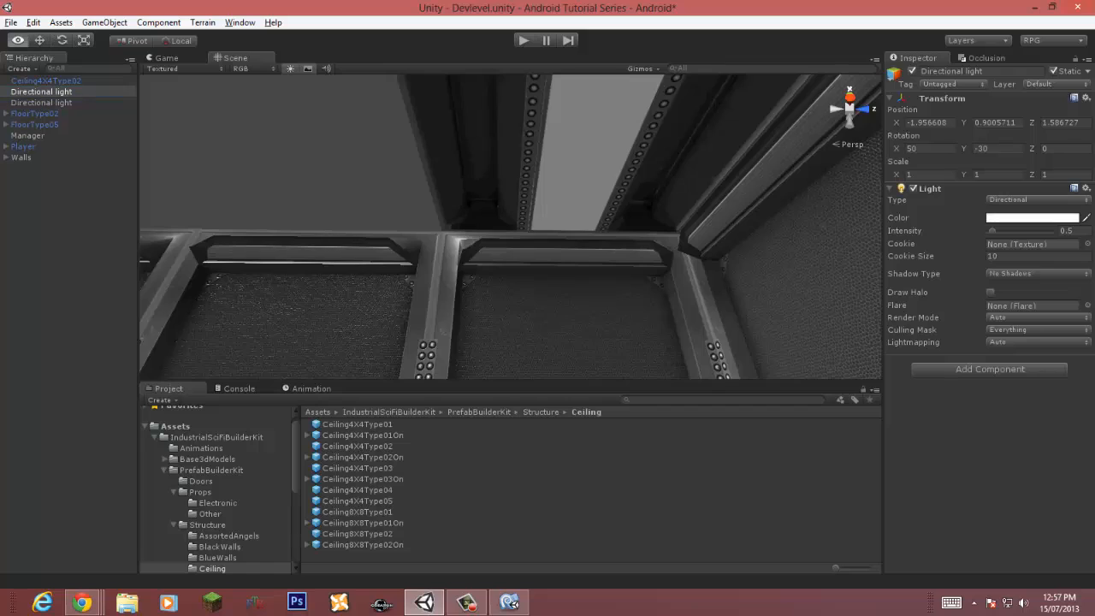
scroll(479, 257, down, 8)
right_drag(479, 197, 479, 256)
key(w)
key(s)
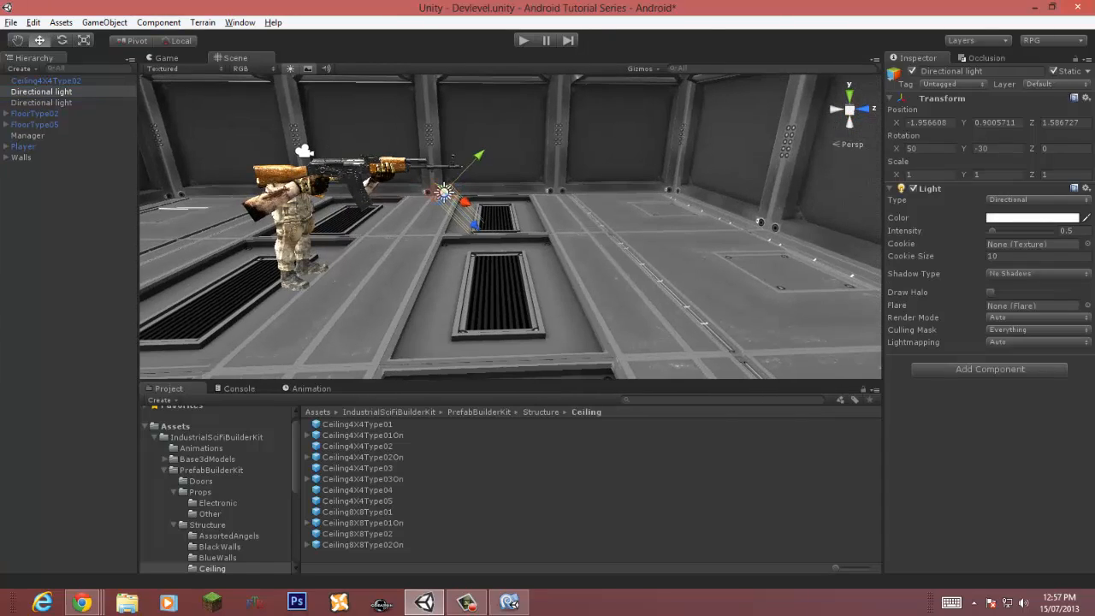
key(e)
drag(489, 227, 497, 184)
key(w)
right_drag(498, 184, 522, 164)
key(s)
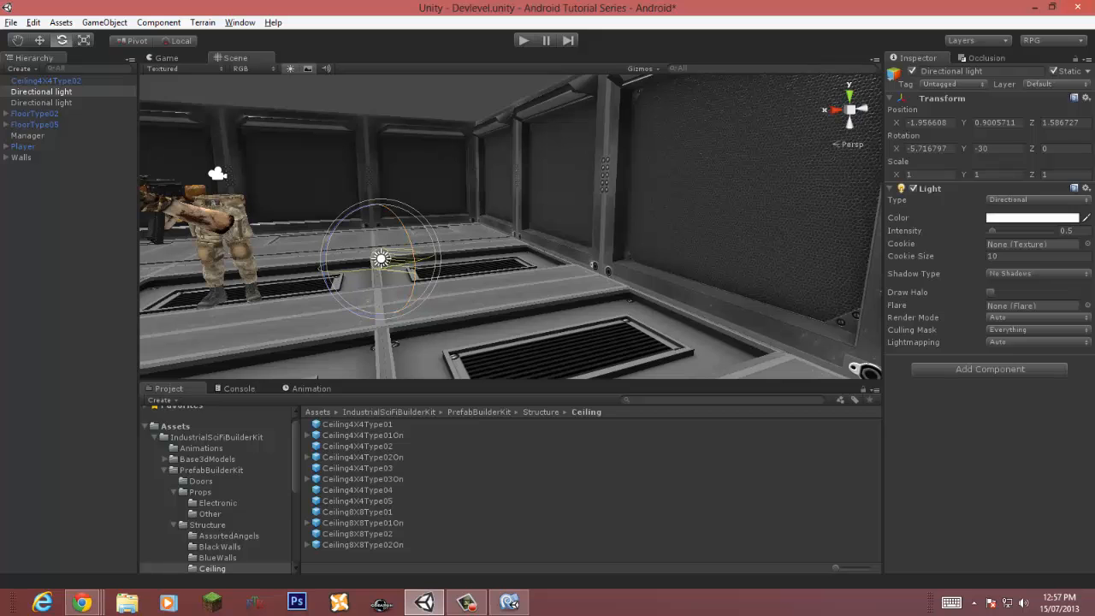
drag(415, 267, 414, 221)
right_drag(414, 221, 578, 169)
key(s)
key(w)
key(s)
drag(353, 314, 353, 284)
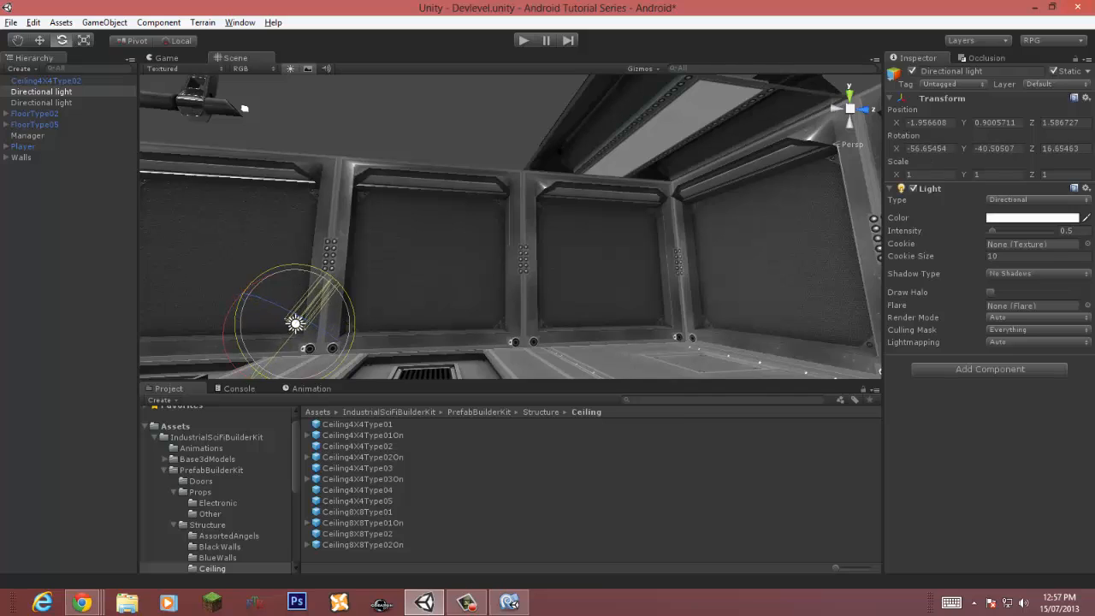
drag(309, 327, 339, 347)
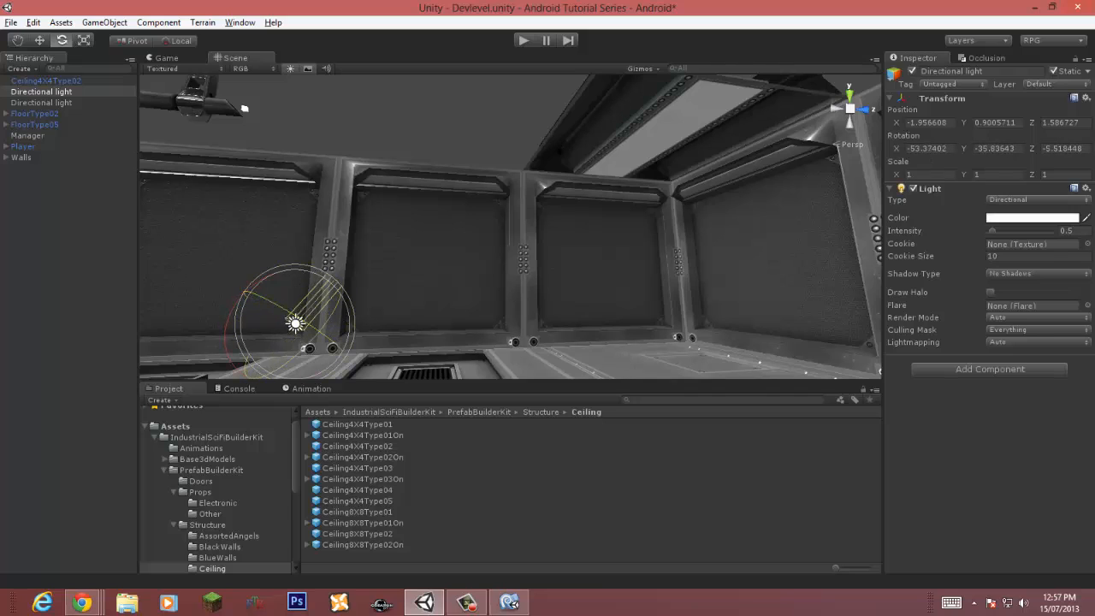
drag(226, 323, 227, 363)
Step: Switch the ceiling shader to Mobile/Bumped Specular and undo the change
click(664, 128)
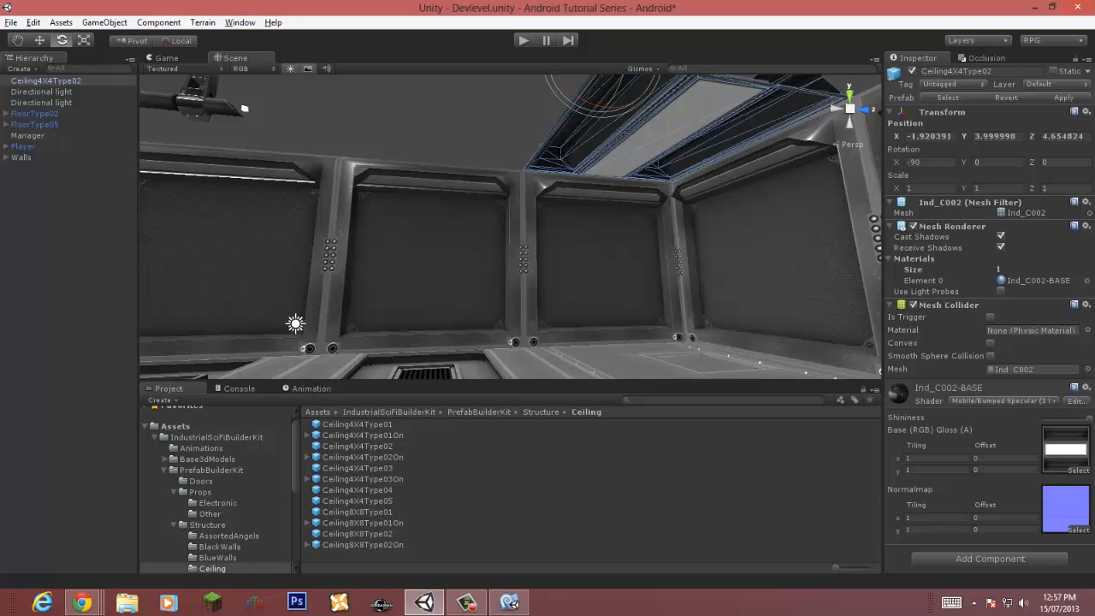
click(1014, 400)
mouse_move(989, 270)
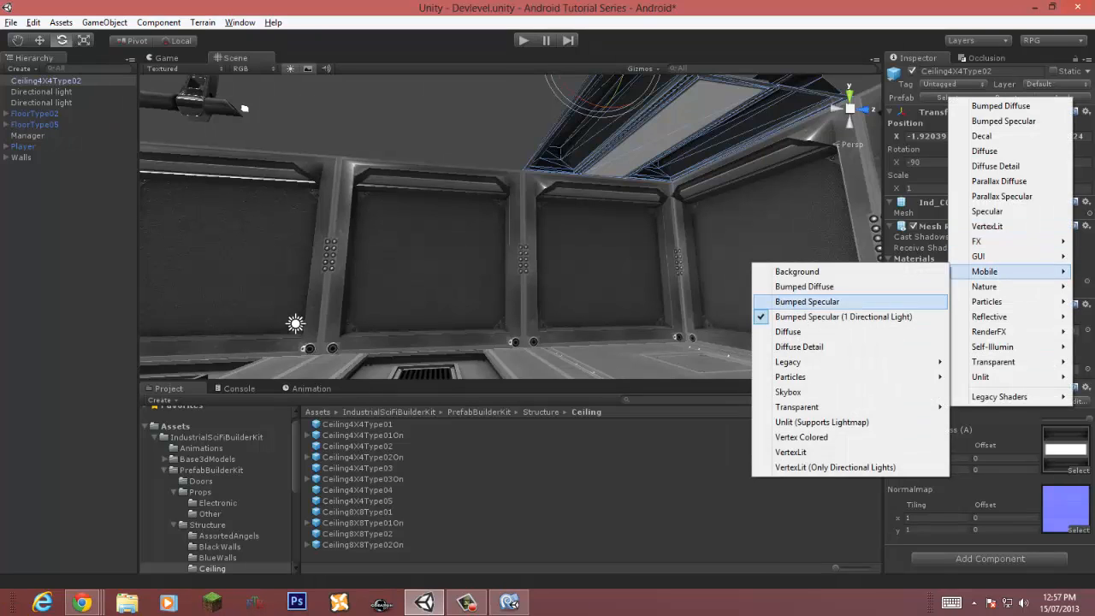
click(807, 301)
click(295, 324)
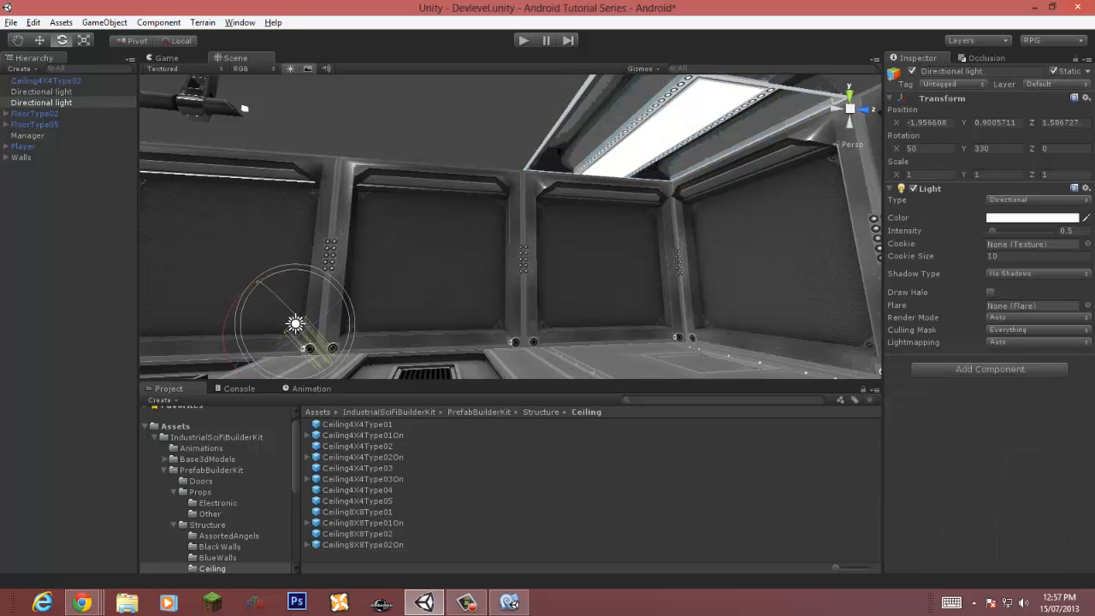
mouse_move(296, 325)
mouse_down()
mouse_move(276, 332)
mouse_move(295, 325)
mouse_up()
click(676, 128)
key(ctrl+z)
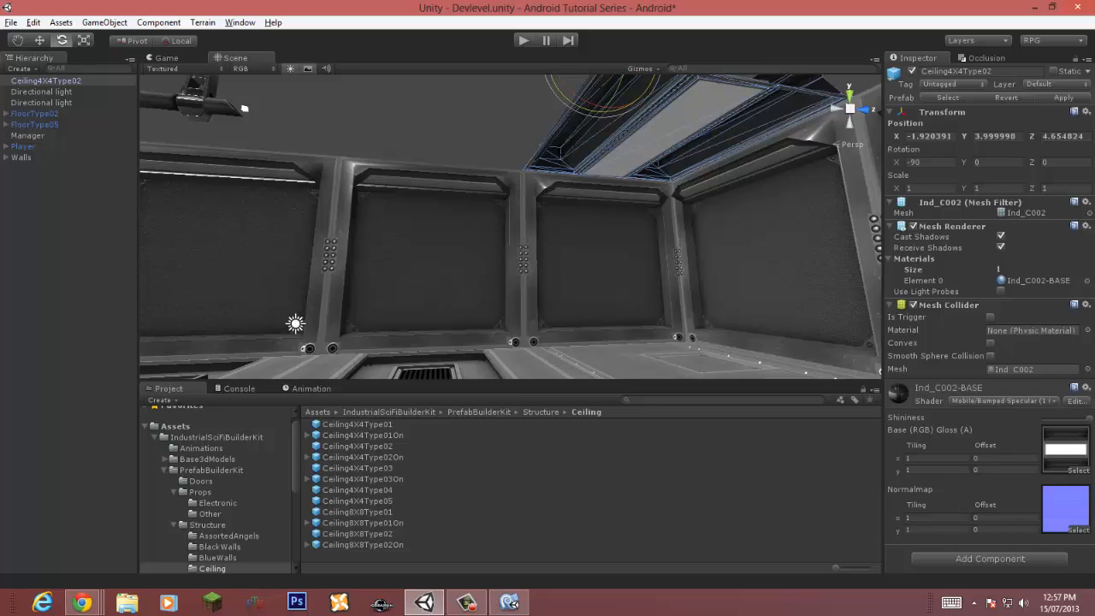
Step: Delete one of the two directional lights and select the remaining one
click(42, 92)
key(Delete)
click(42, 91)
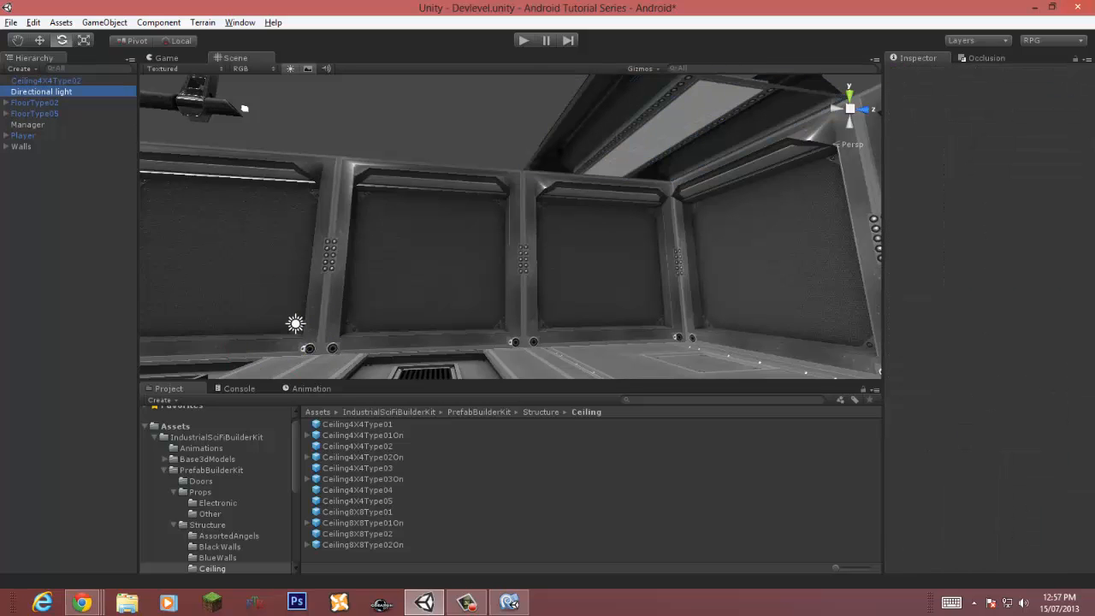
Step: Undo the light deletion and move the restored directional light toward the far wall of the room
key(ctrl+z)
key(w)
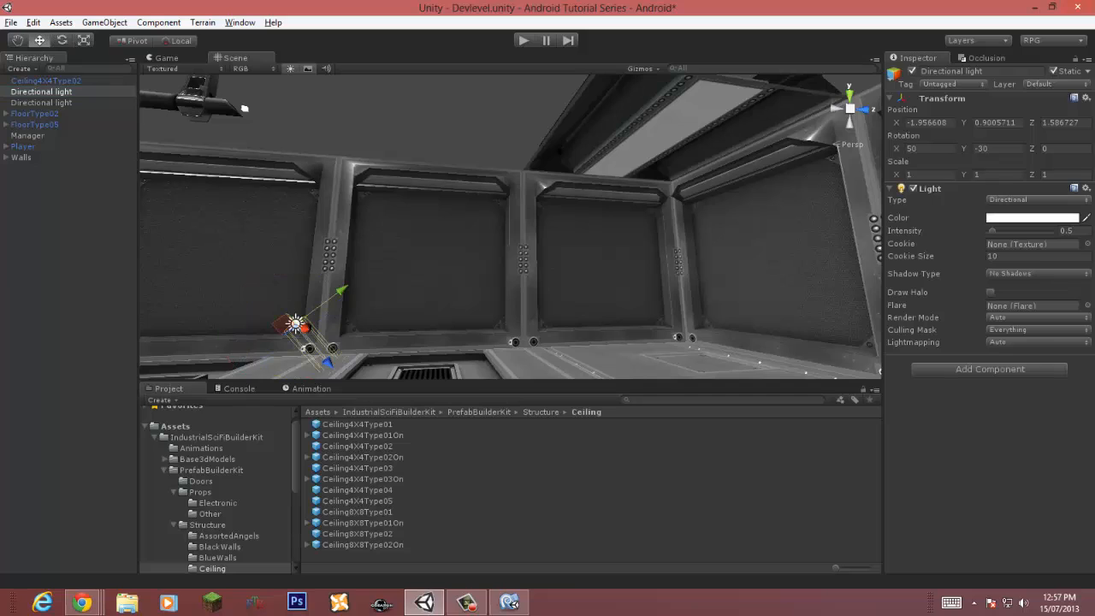
drag(295, 325, 625, 272)
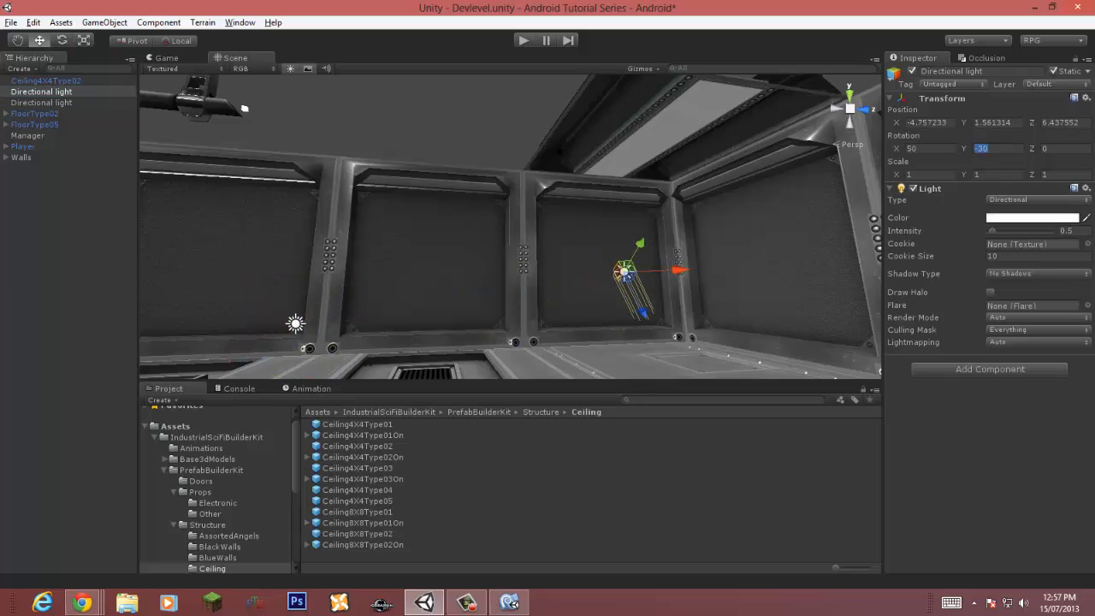
Step: Set the light's X and Y rotation to 0, then rotate it with the Rotate tool to tilt upward
text(0)
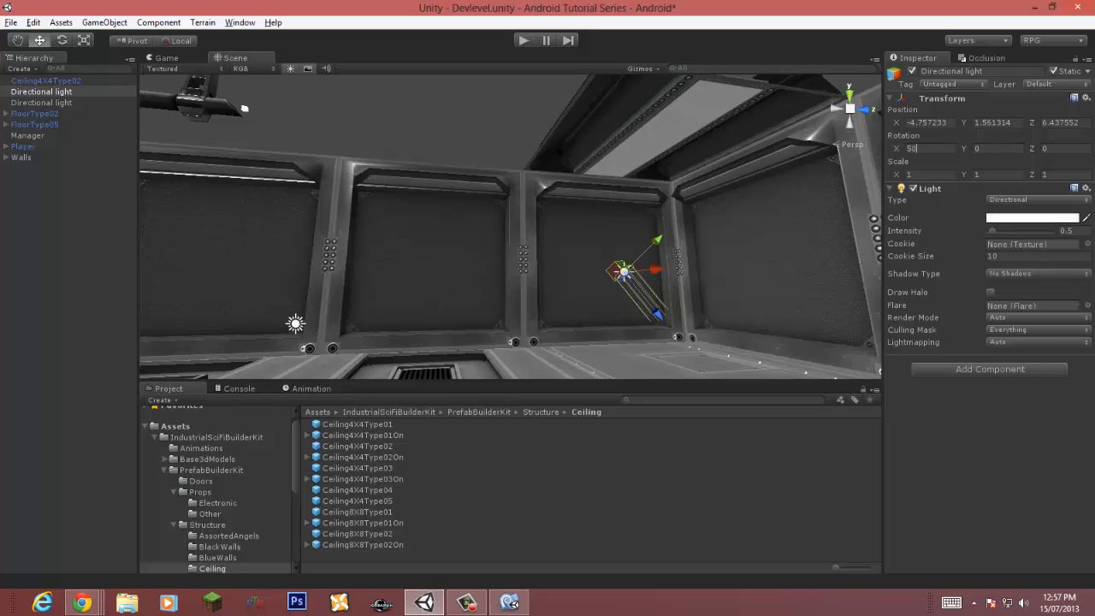
click(913, 149)
text(0)
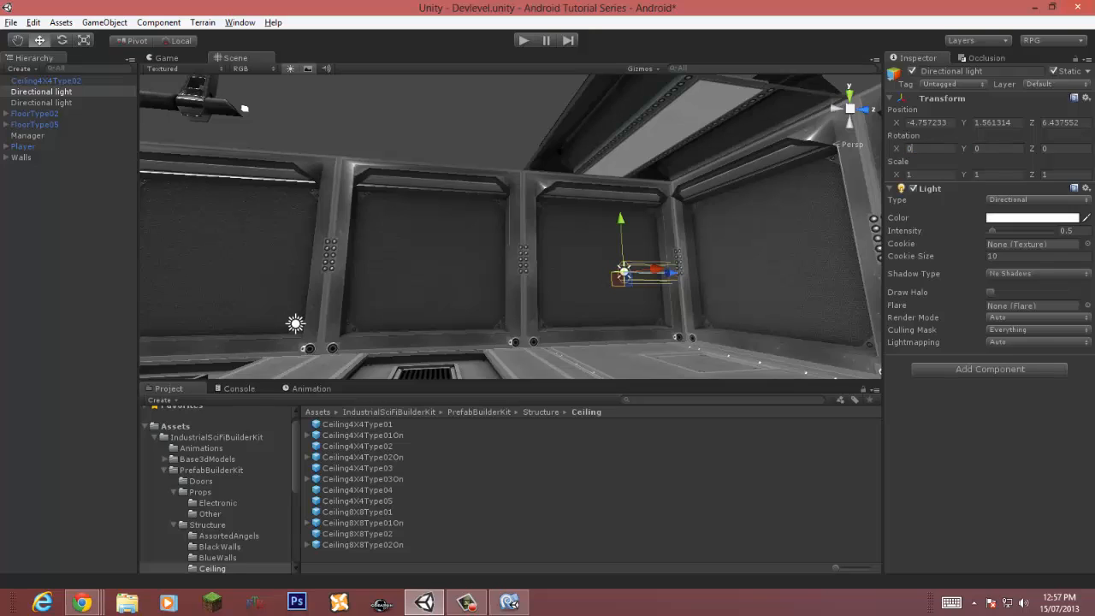
text(e)
drag(678, 262, 667, 142)
Step: Select the ceiling piece and locate its base texture Ceiling002 in the project
right_drag(658, 196, 552, 214)
click(552, 214)
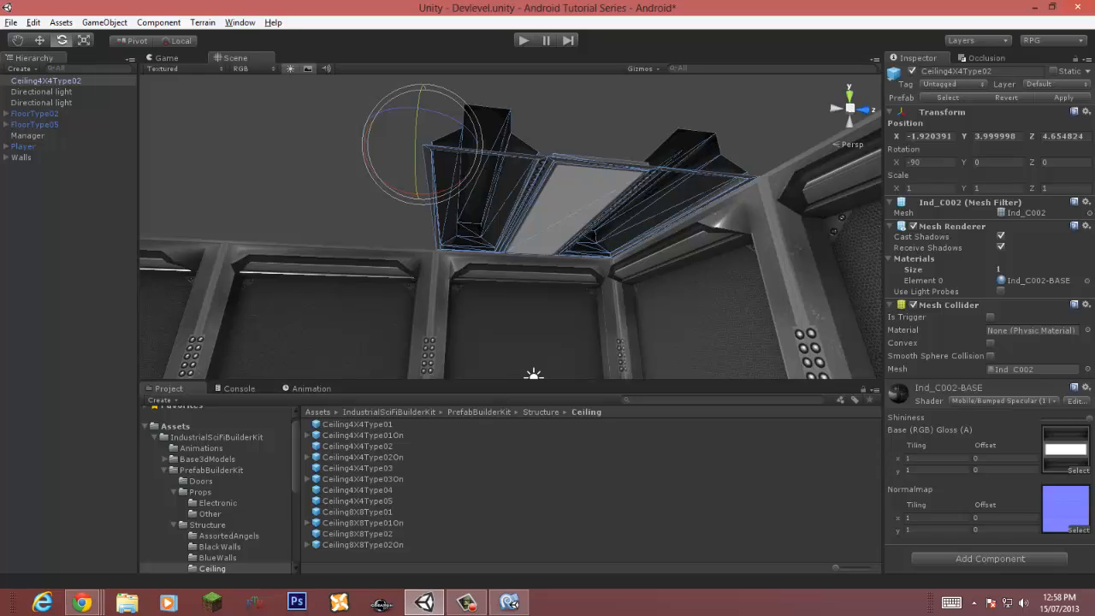
click(551, 120)
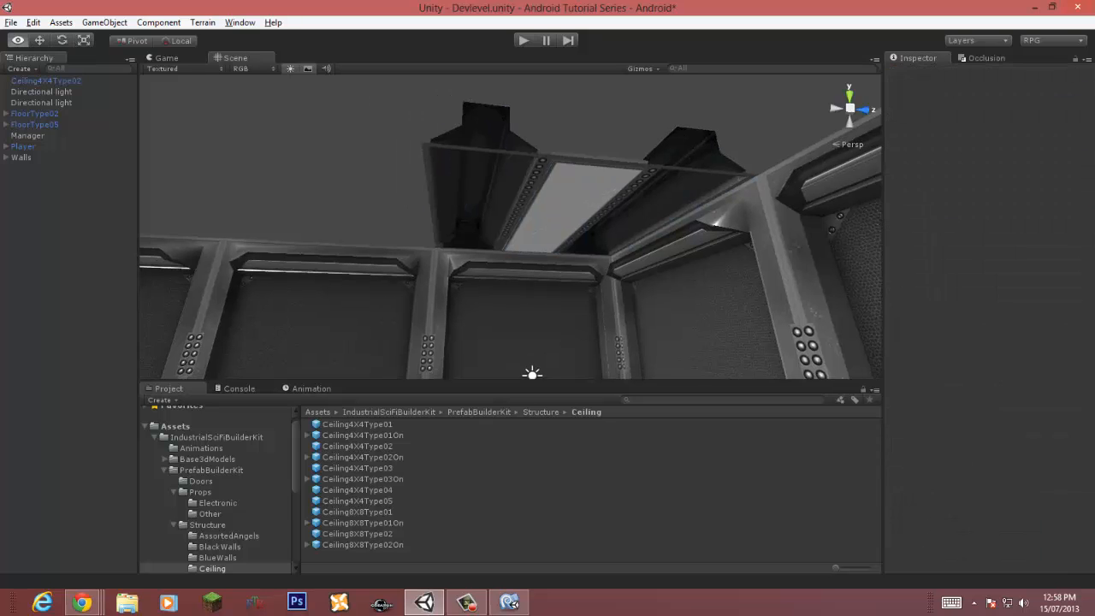
right_drag(552, 120, 551, 214)
click(552, 214)
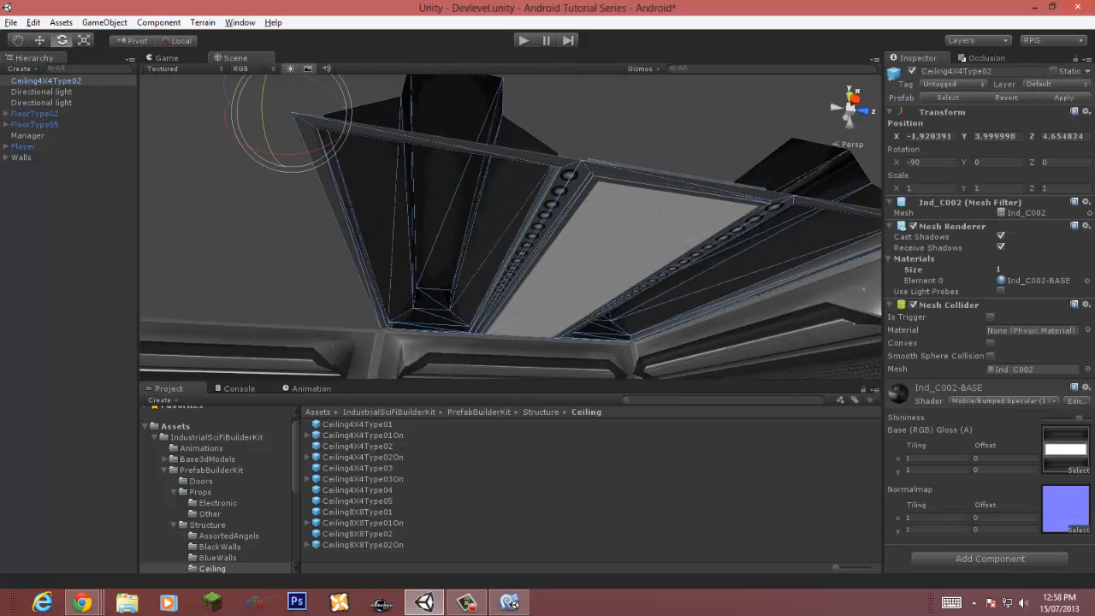
click(1063, 447)
click(343, 446)
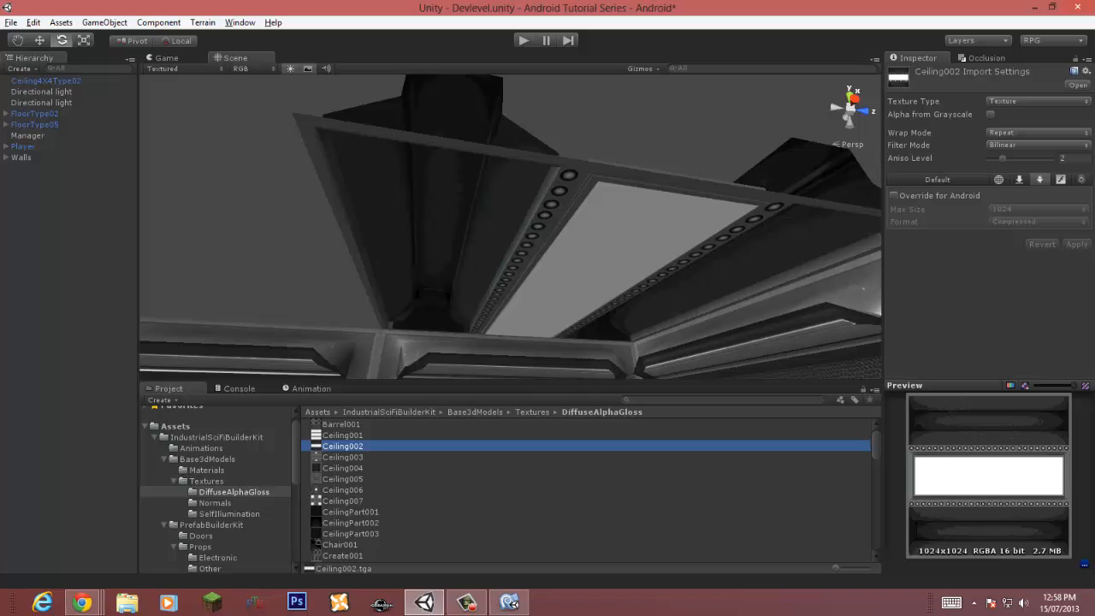
Step: Set Ceiling002's texture type to Advanced, filter mode to Trilinear and aniso level to 6
click(1038, 101)
click(1039, 221)
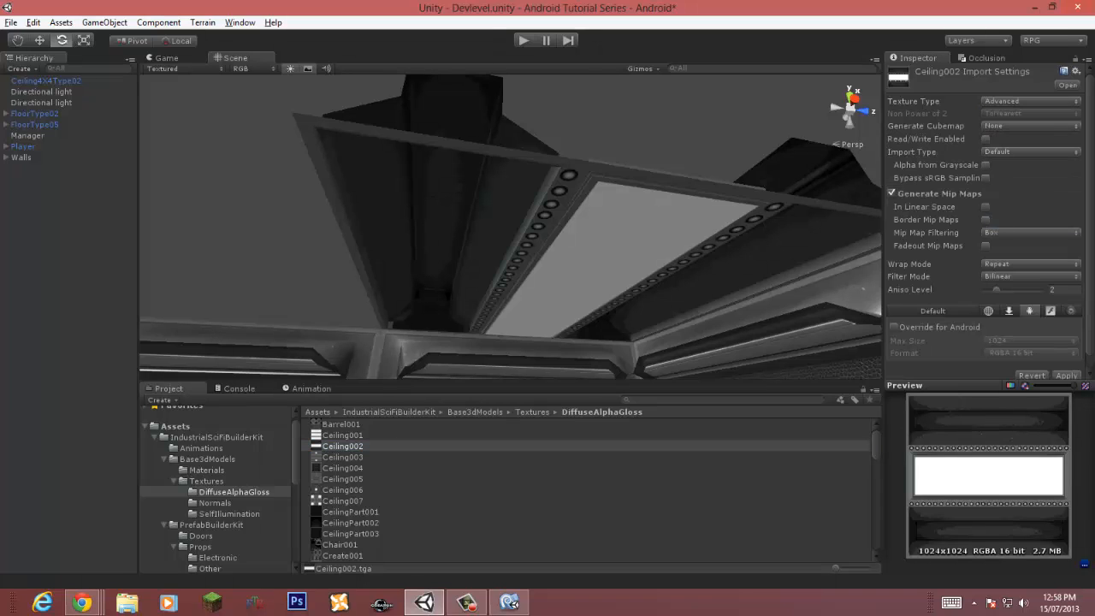
click(891, 193)
click(1030, 276)
click(1021, 321)
drag(996, 290, 1022, 290)
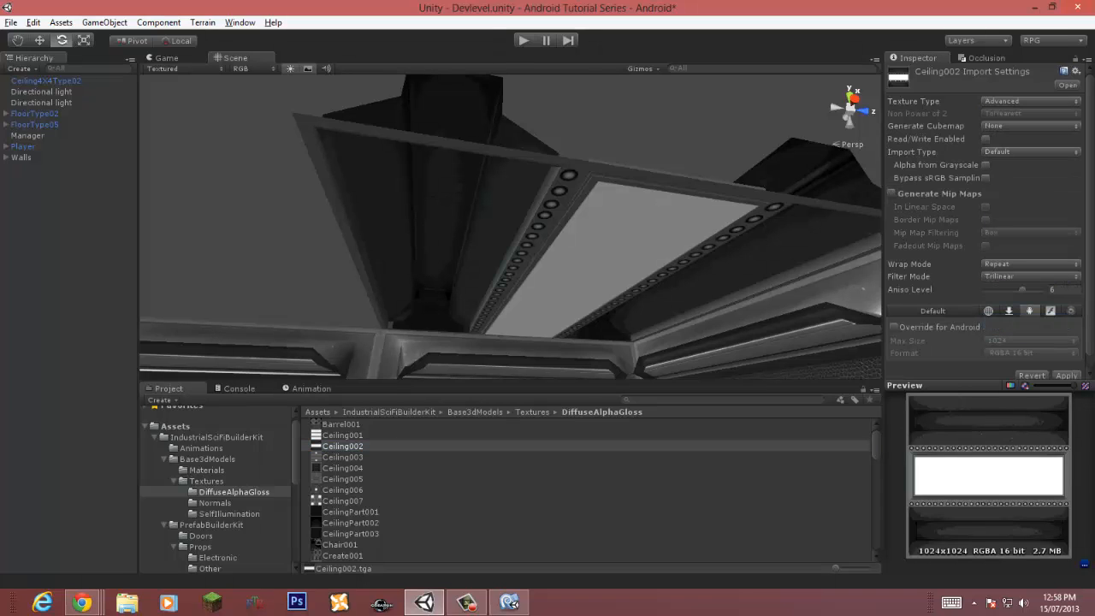
Step: Override the texture for Android with RGB Compressed ETC 4 bits format and Best compression quality
click(893, 326)
click(1031, 353)
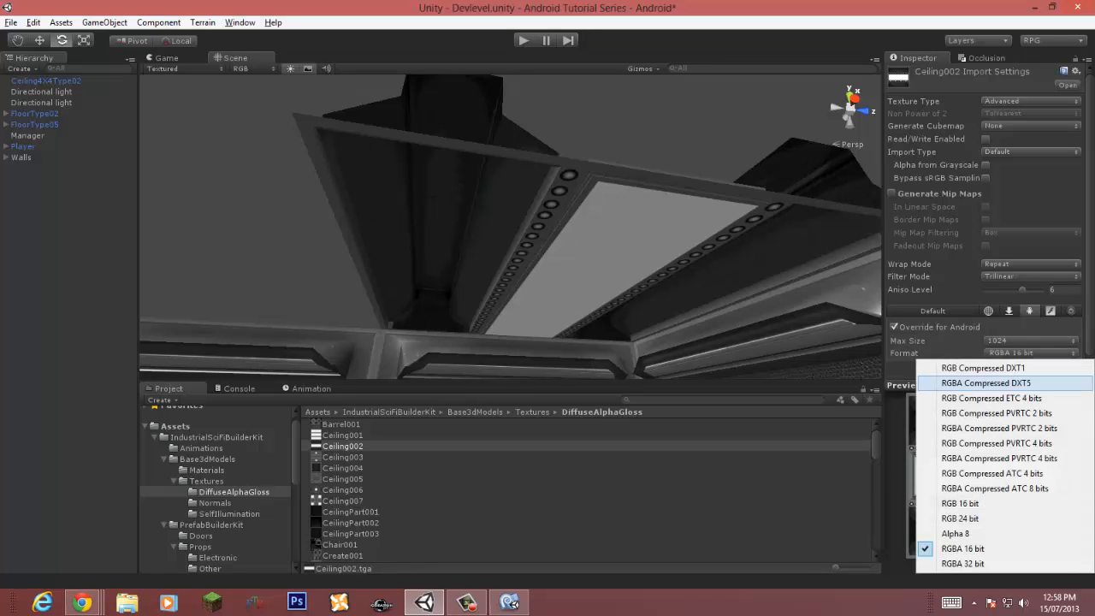
click(1005, 454)
click(1031, 340)
click(1005, 388)
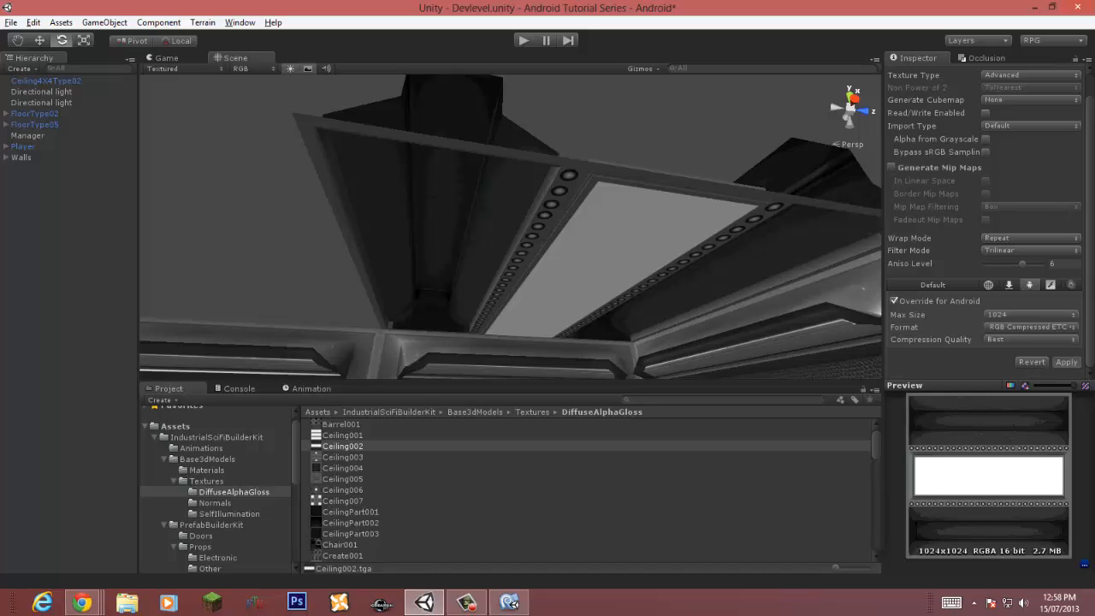
Step: Enable Read/Write and keep Generate Mip Maps turned on for the Ceiling002 texture
click(985, 113)
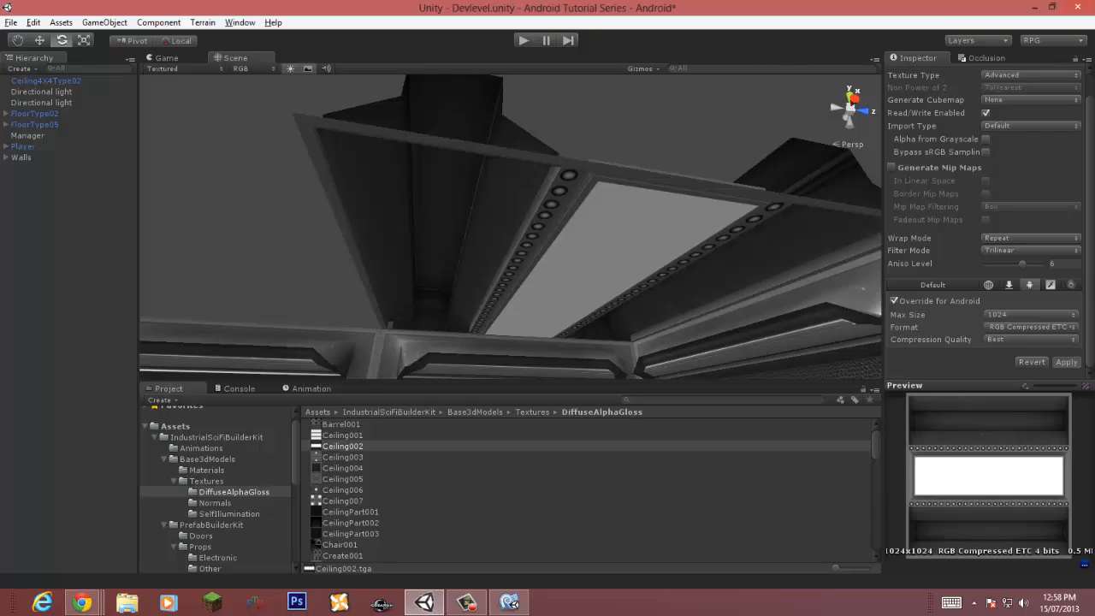
click(892, 168)
click(892, 168)
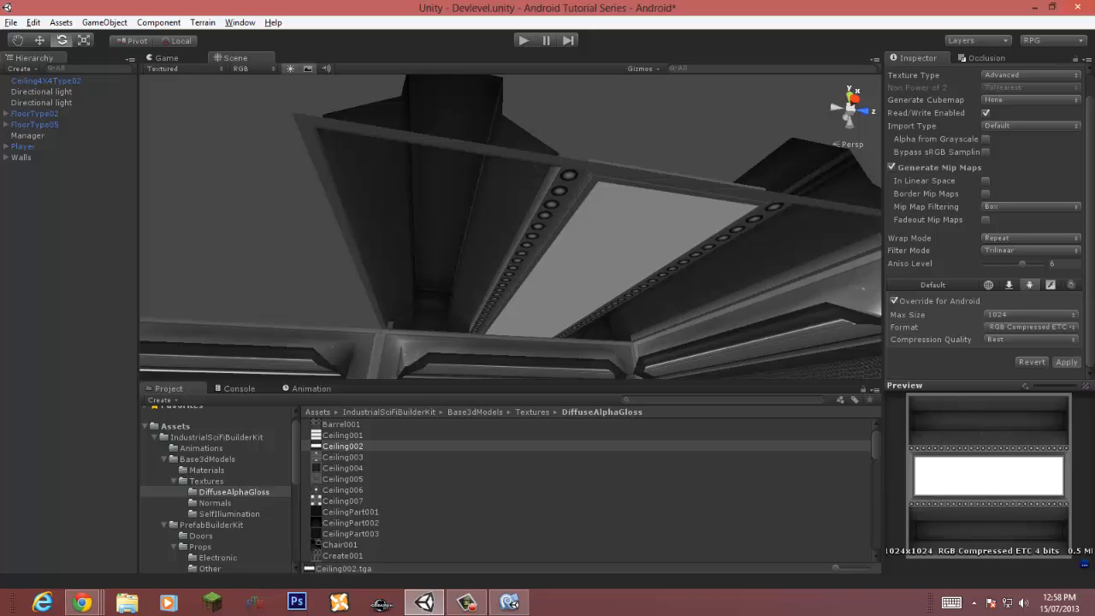
Step: Select the ceiling piece, locate its normal map Ceiling002N, and set its texture type to Advanced
click(628, 248)
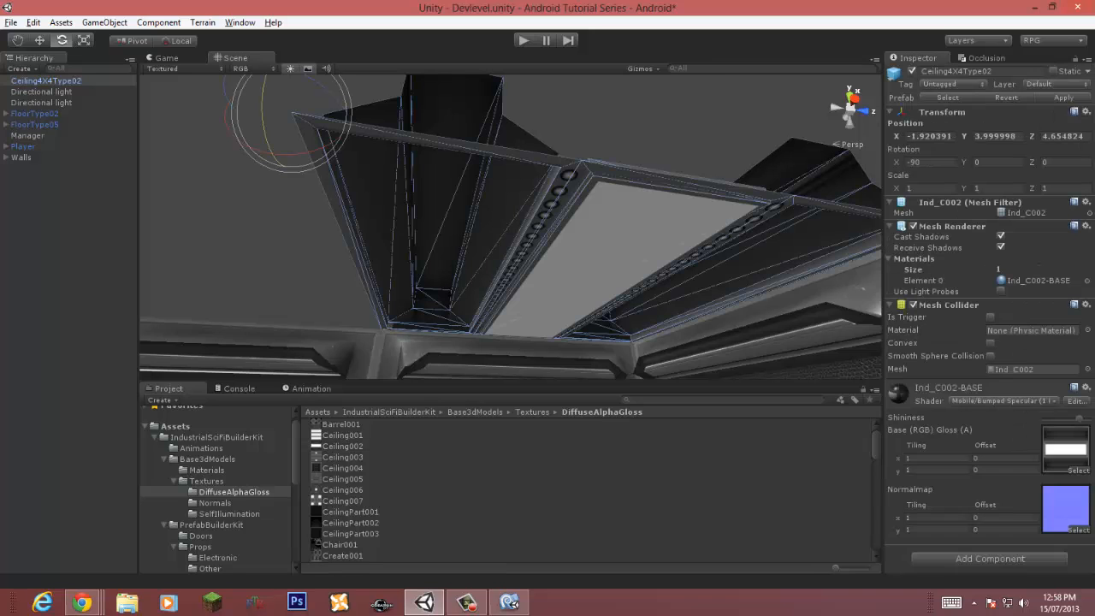
click(1062, 507)
click(346, 447)
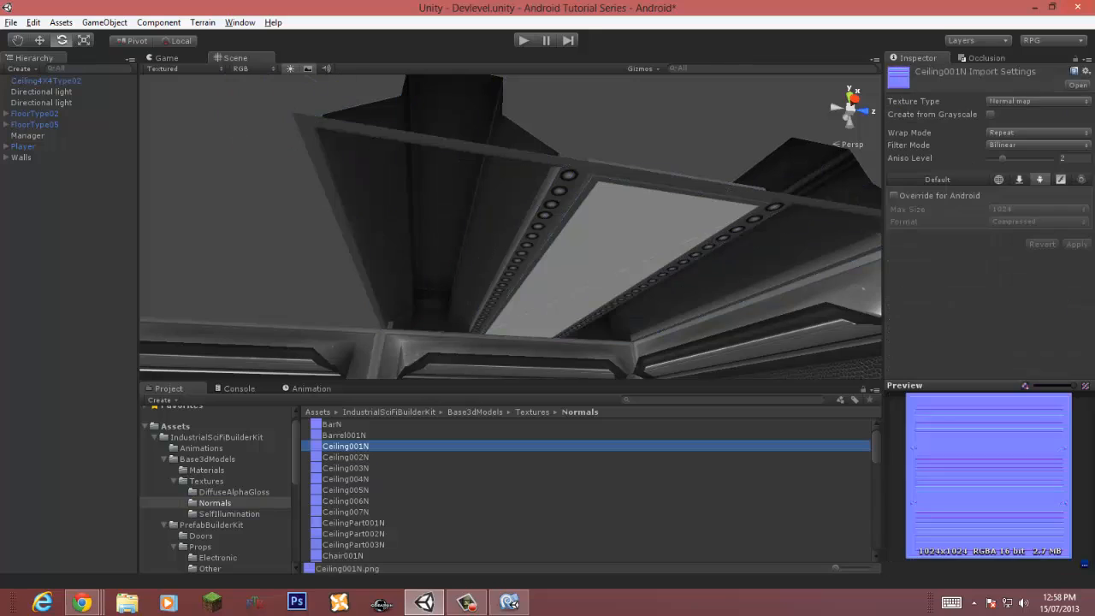
click(346, 457)
click(1035, 101)
click(1010, 224)
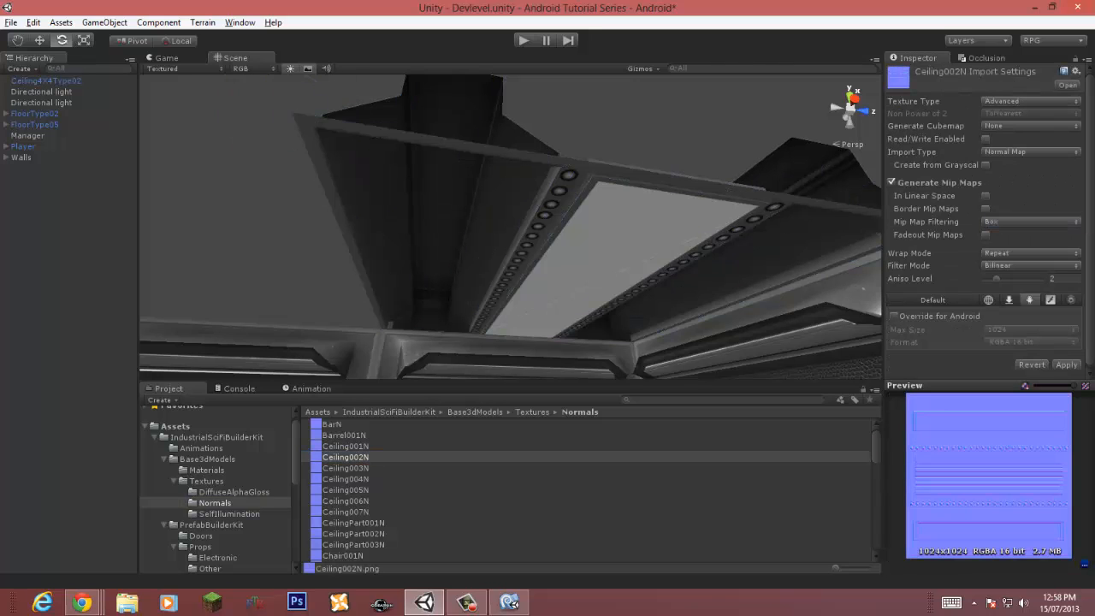
Step: Set Ceiling002N's wrap mode to Repeat, filter mode to Trilinear and aniso level to 6
click(1031, 254)
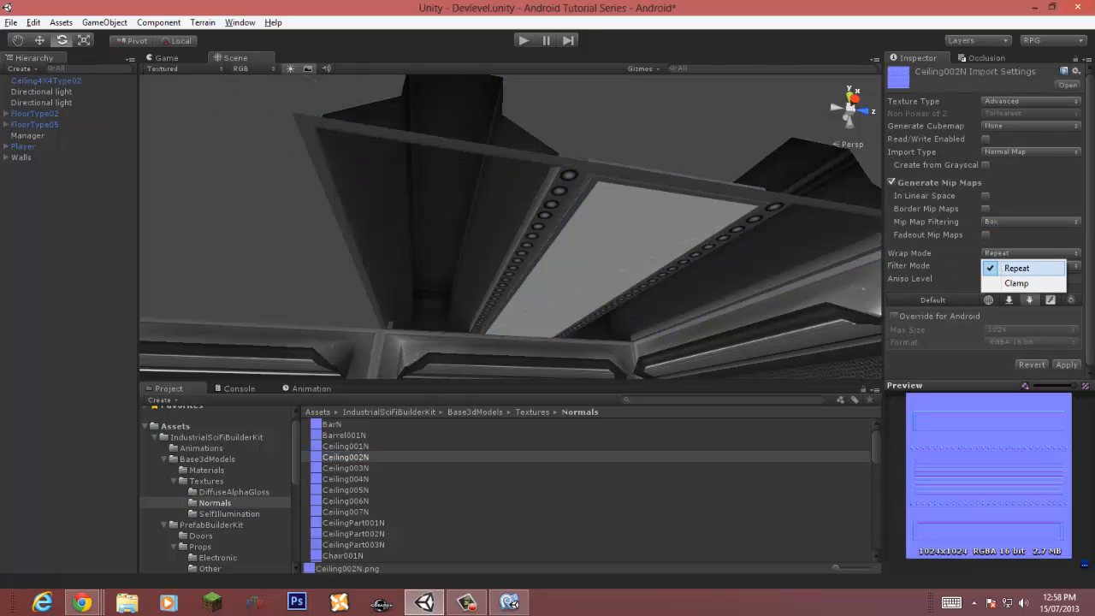
click(1015, 269)
click(1031, 265)
click(1019, 310)
drag(997, 278, 1022, 278)
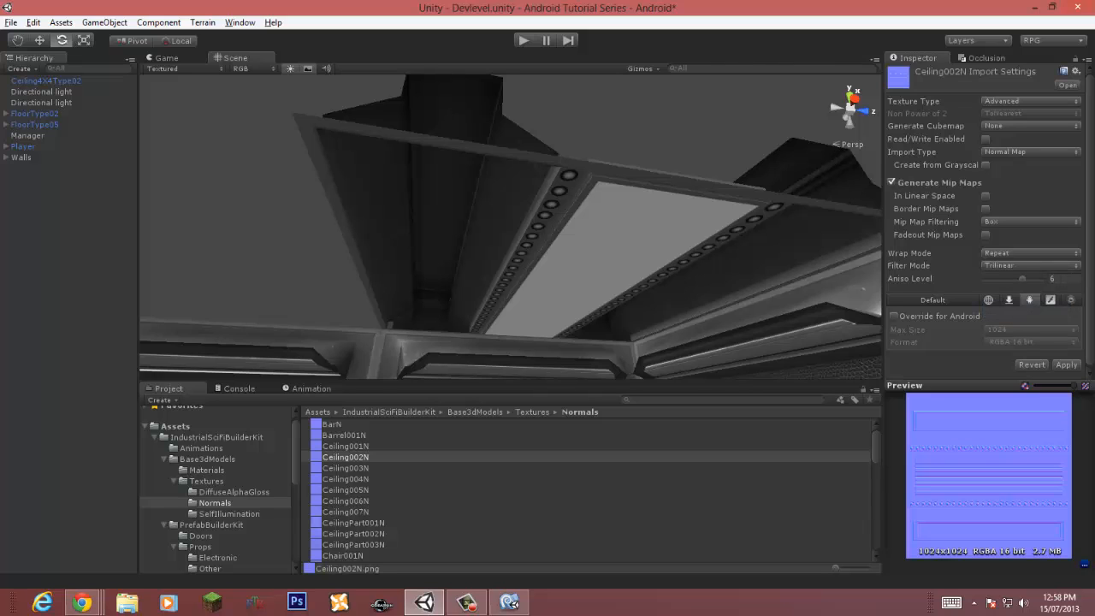
Step: Override Ceiling002N for Android with RGBA Compressed DXT5 format and apply the import settings
click(1031, 341)
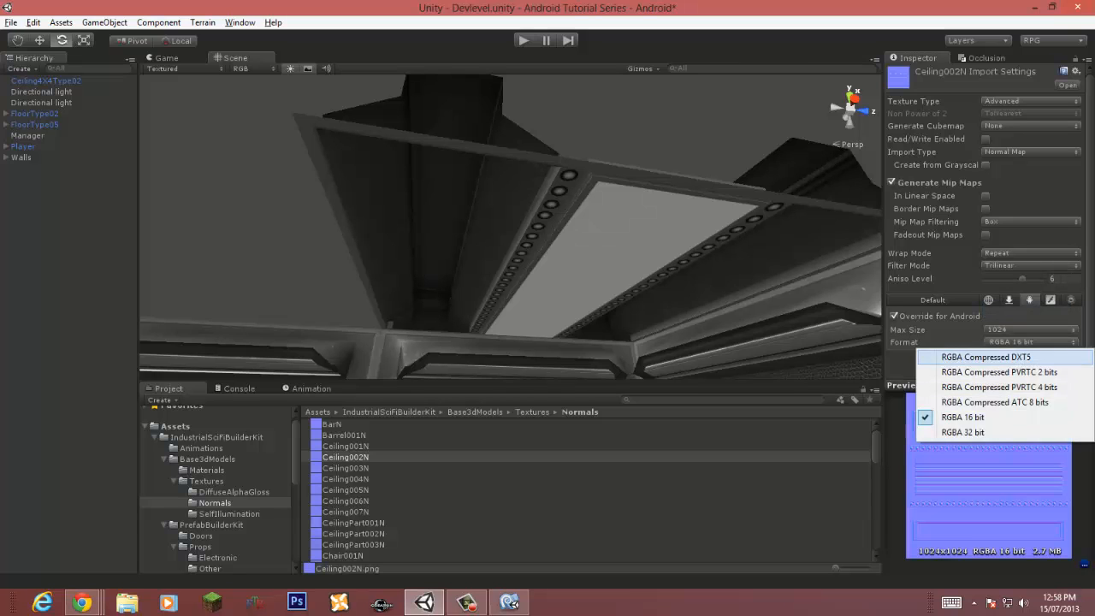
click(1027, 367)
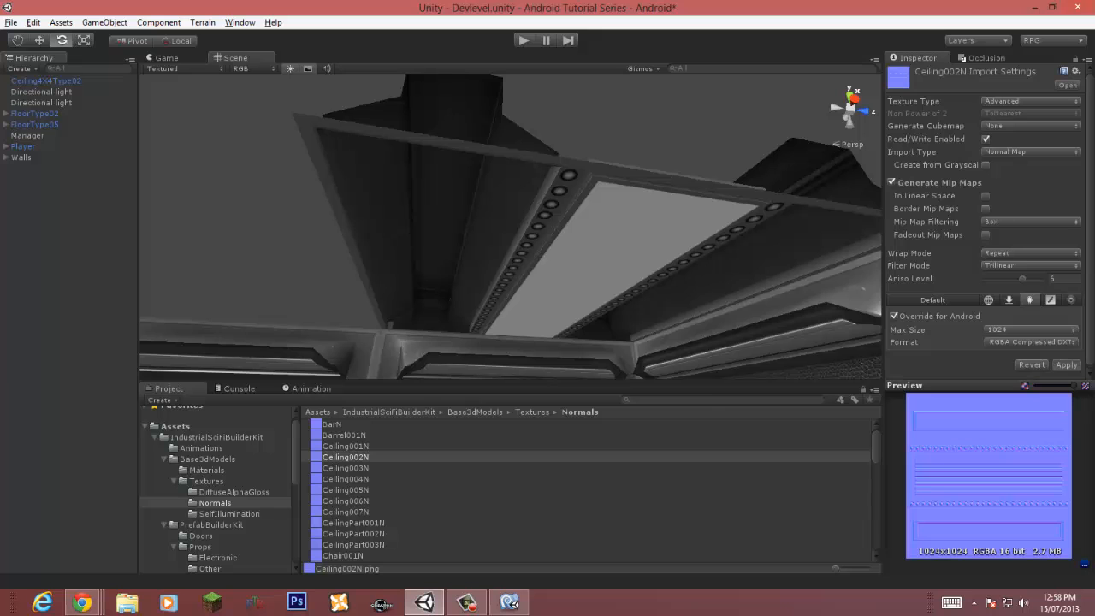
click(1067, 366)
Step: Try raising the first directional light's intensity to 1.1, then undo the change
middle_drag(513, 257, 514, 205)
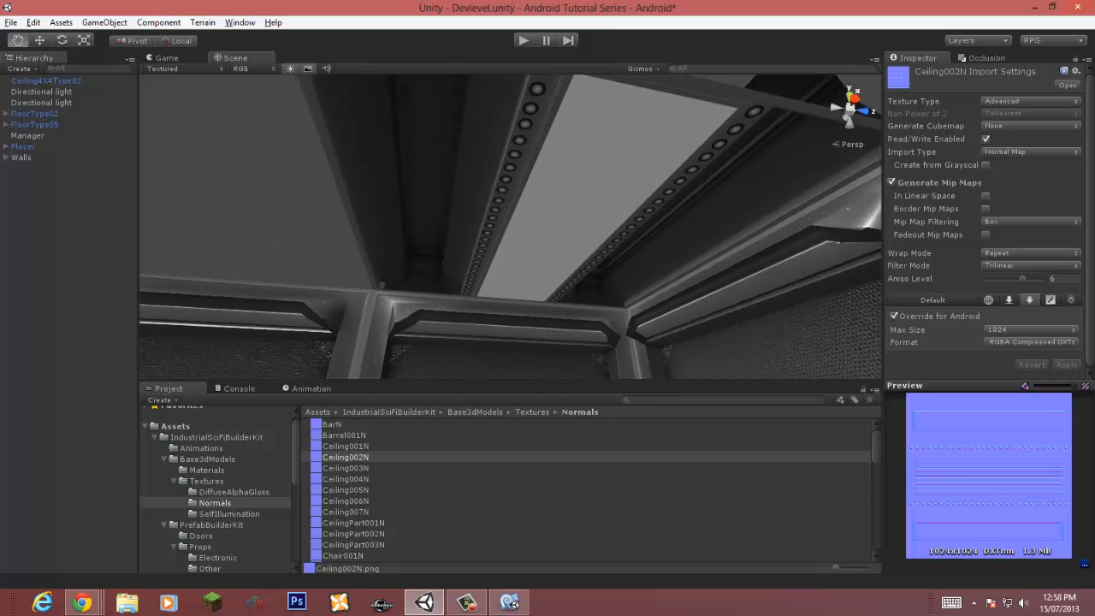
right_drag(513, 205, 582, 244)
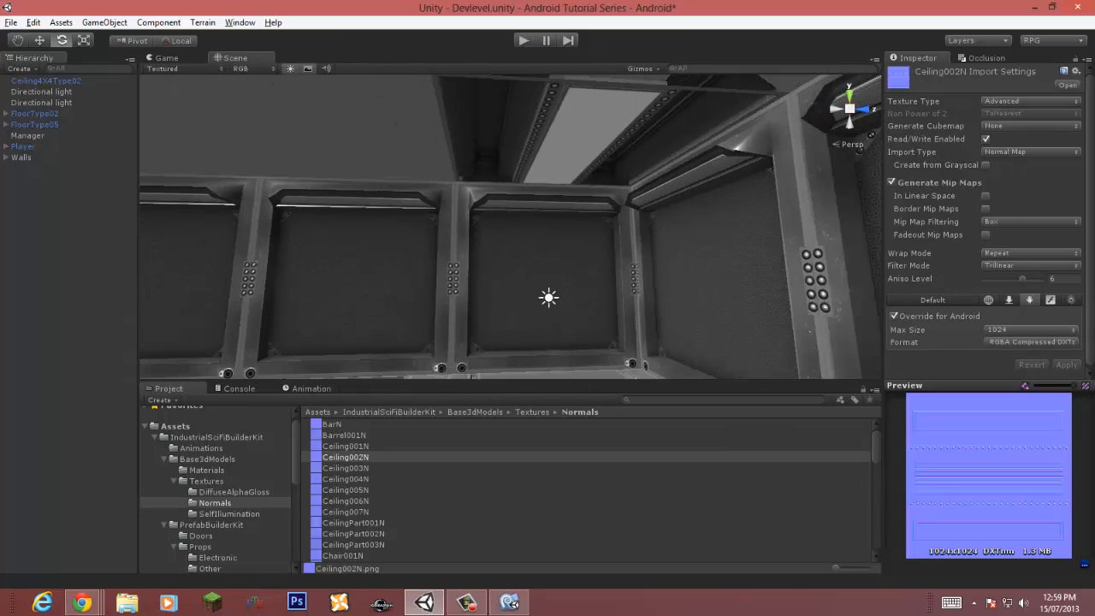
click(548, 297)
drag(548, 297, 549, 297)
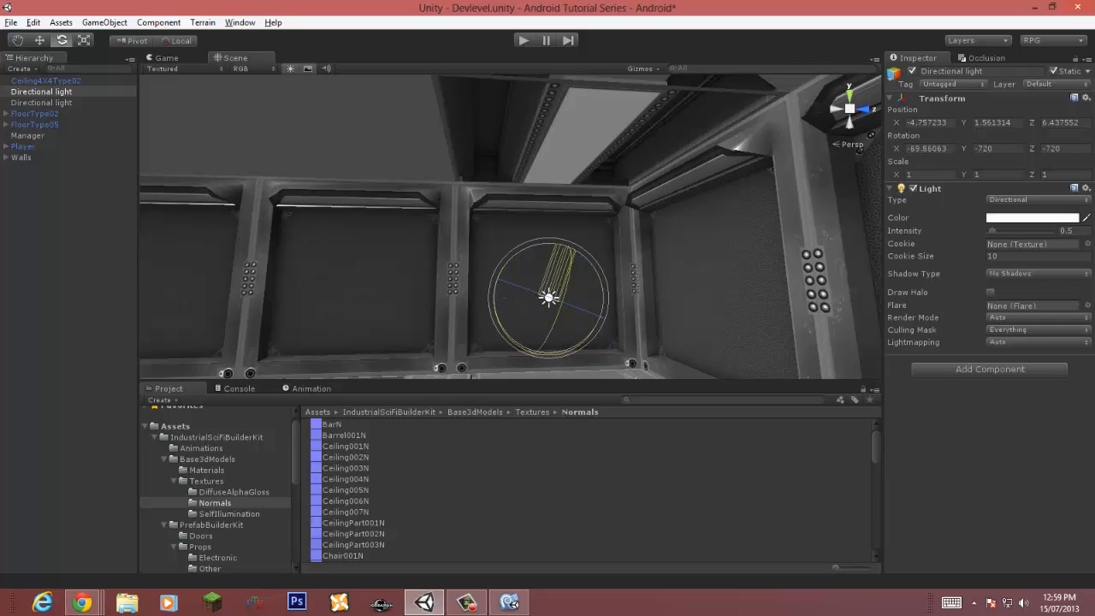
mouse_move(992, 231)
mouse_down()
mouse_move(1033, 230)
mouse_move(997, 231)
mouse_up()
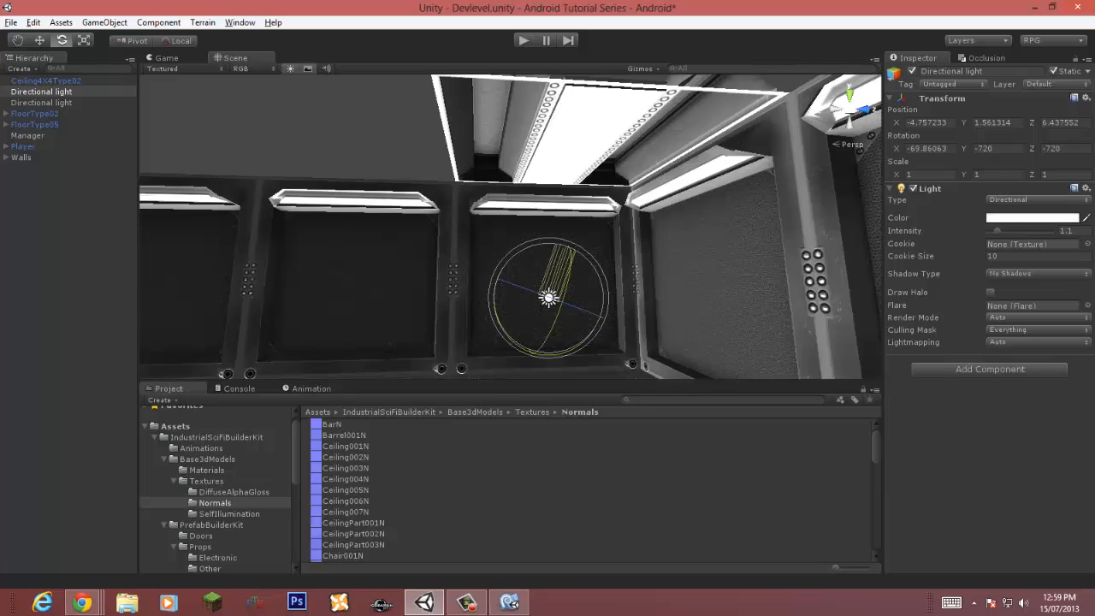
right_drag(685, 223, 698, 299)
key(s)
key(w)
key(w)
key(ctrl+z)
Step: Save the scene
key(s)
key(ctrl+s)
key(s)
Step: Select both floor groups and the walls, and add a new user layer named Levelbottom
click(36, 114)
ctrl+click(36, 125)
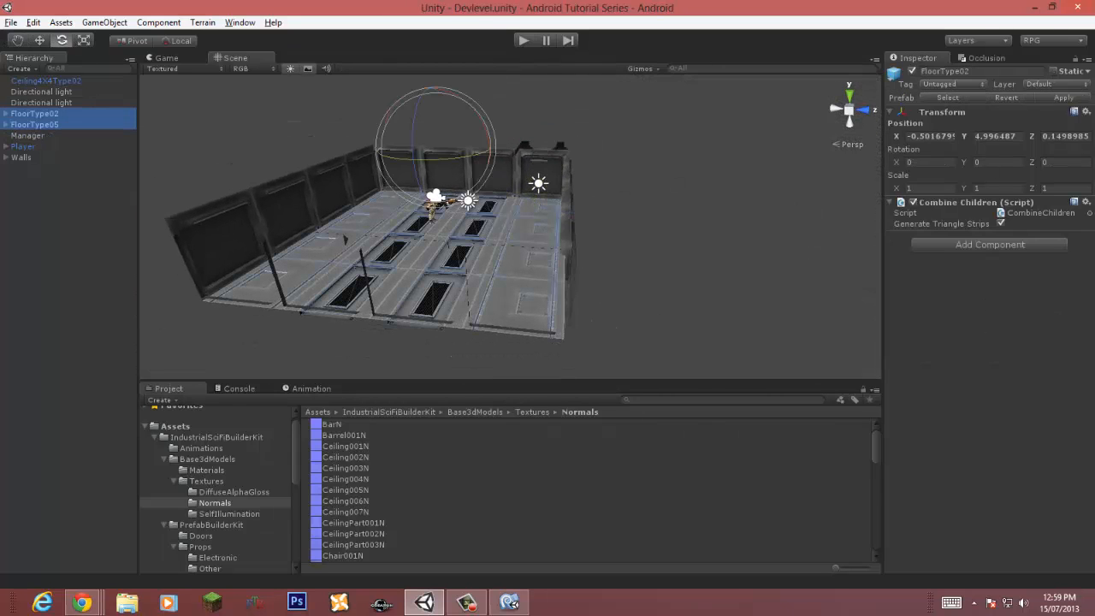
ctrl+click(26, 158)
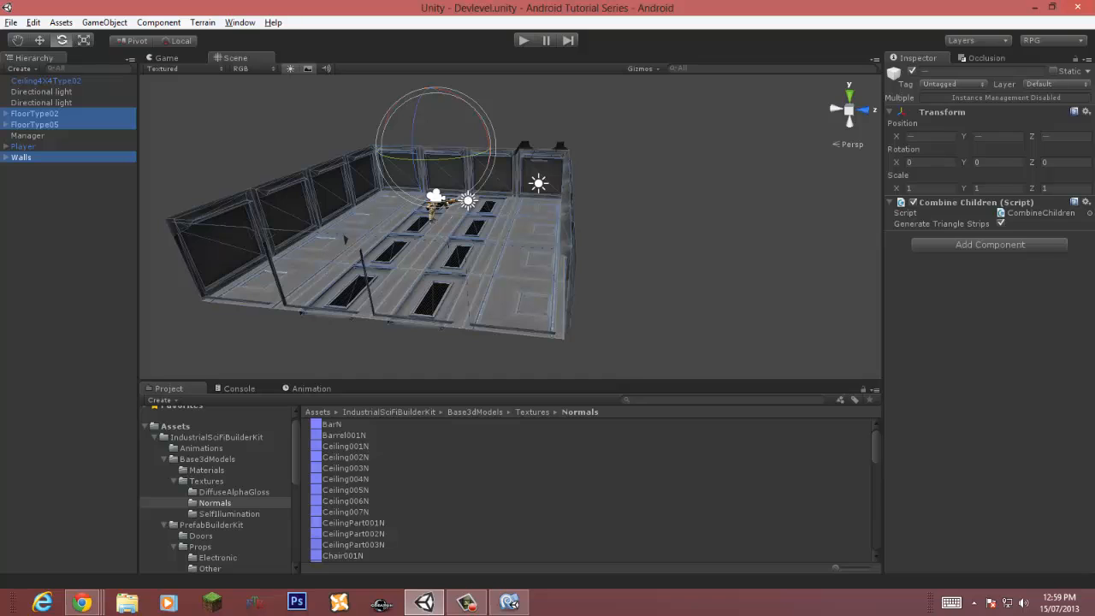
click(953, 84)
click(1057, 83)
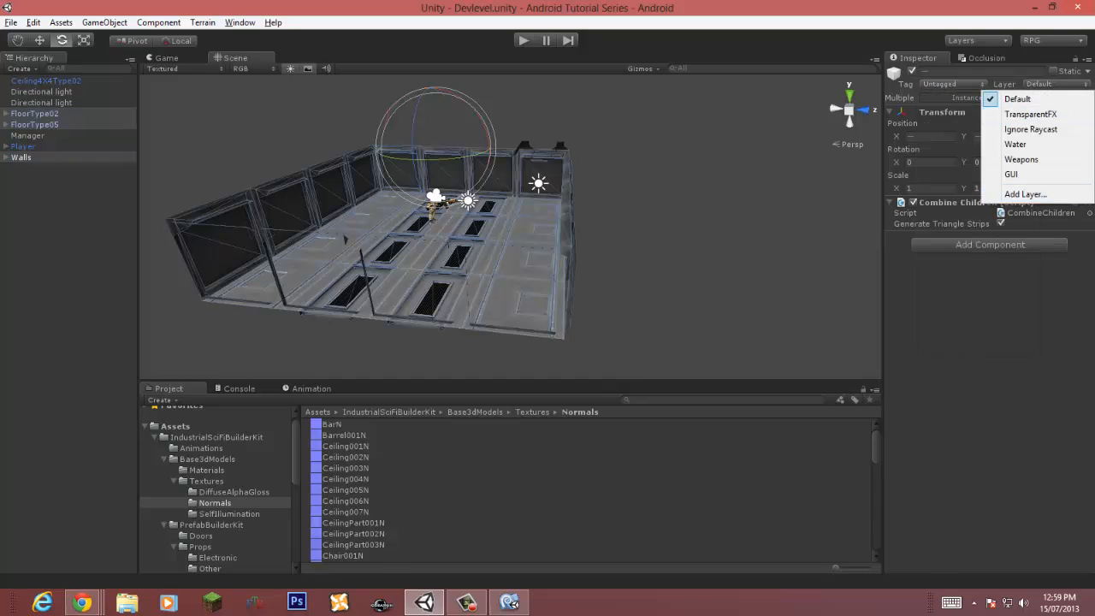
click(1025, 194)
click(1025, 343)
click(1025, 353)
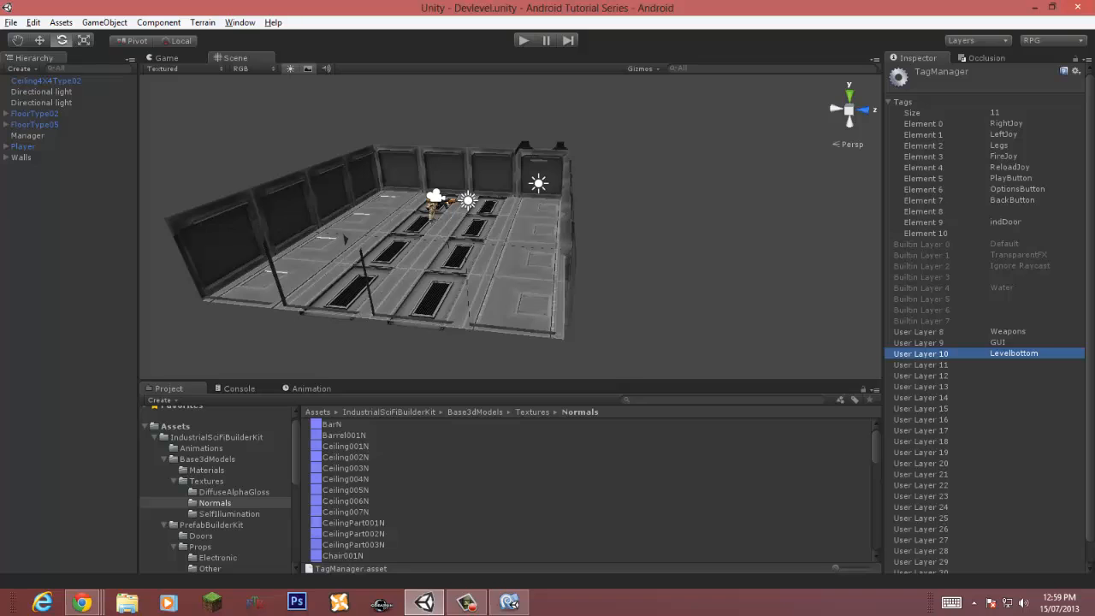
Step: Assign FloorType02, FloorType05 and Walls to the Levelbottom layer, including their children
click(36, 114)
ctrl+click(36, 125)
ctrl+click(22, 157)
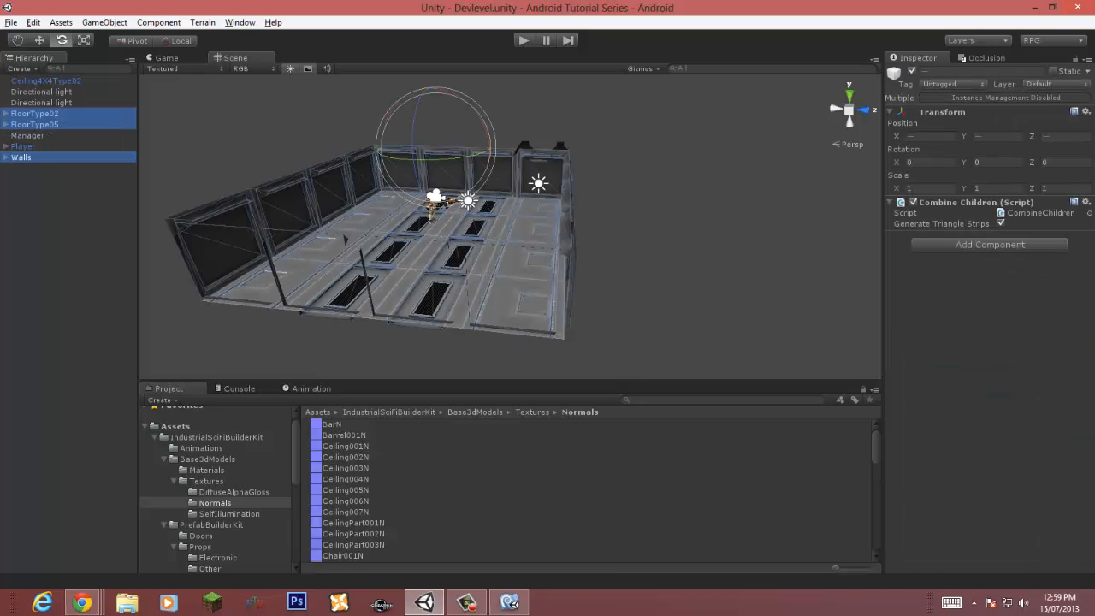
click(1056, 84)
click(1027, 190)
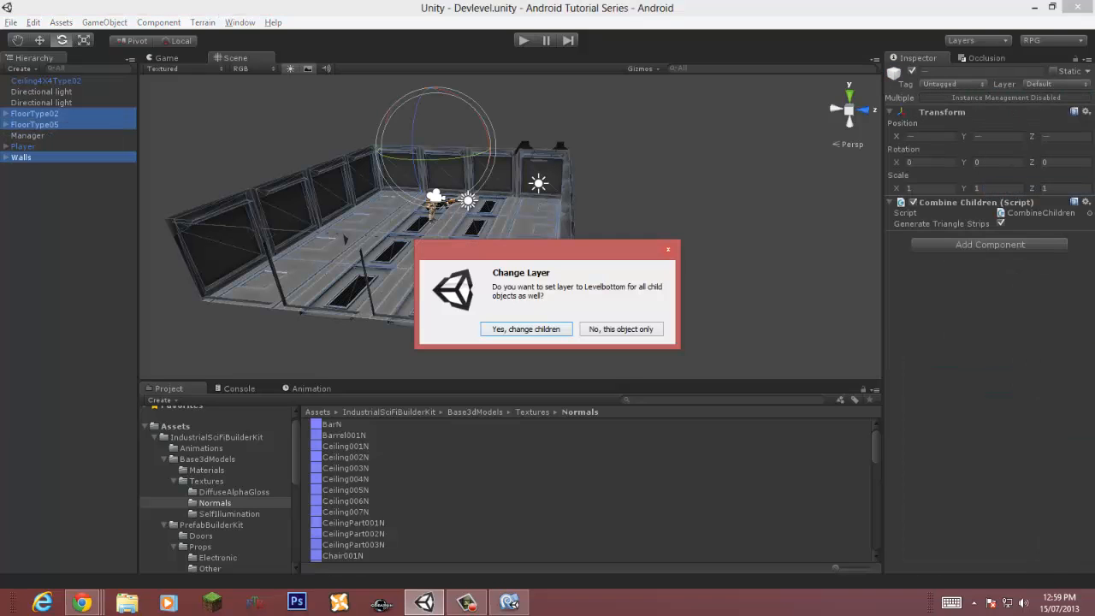
click(526, 330)
Step: Try excluding the Levelbottom layer from the second directional light's culling mask
key(w)
right_drag(532, 201, 680, 102)
click(518, 152)
key(w)
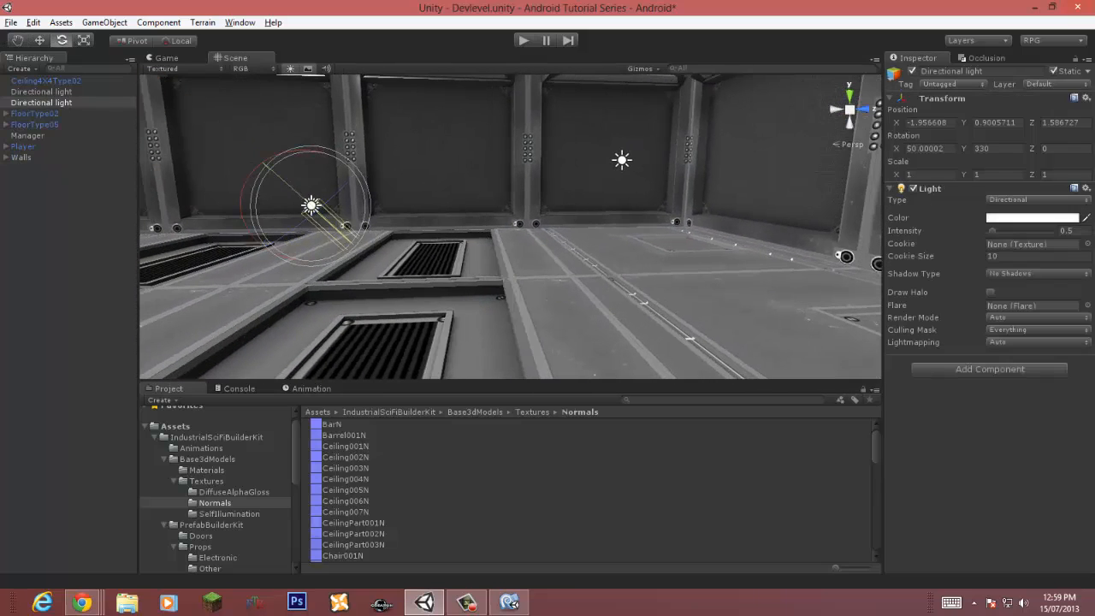
click(1037, 199)
click(1026, 230)
click(1037, 330)
click(1031, 464)
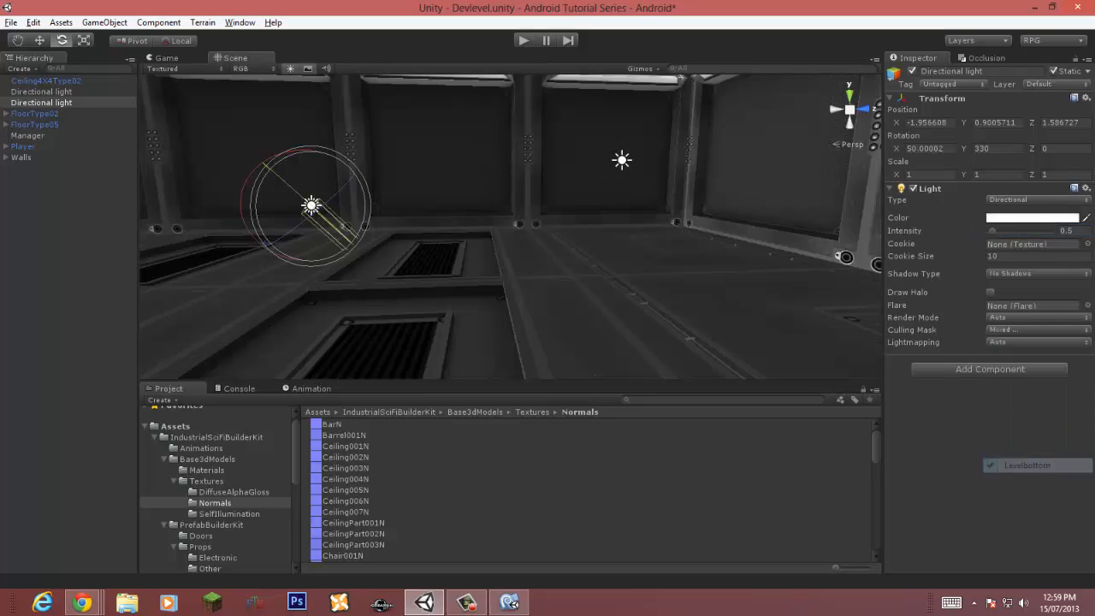
Step: Restore Levelbottom in the second directional light's culling mask
key(s)
right_drag(599, 248, 631, 224)
key(w)
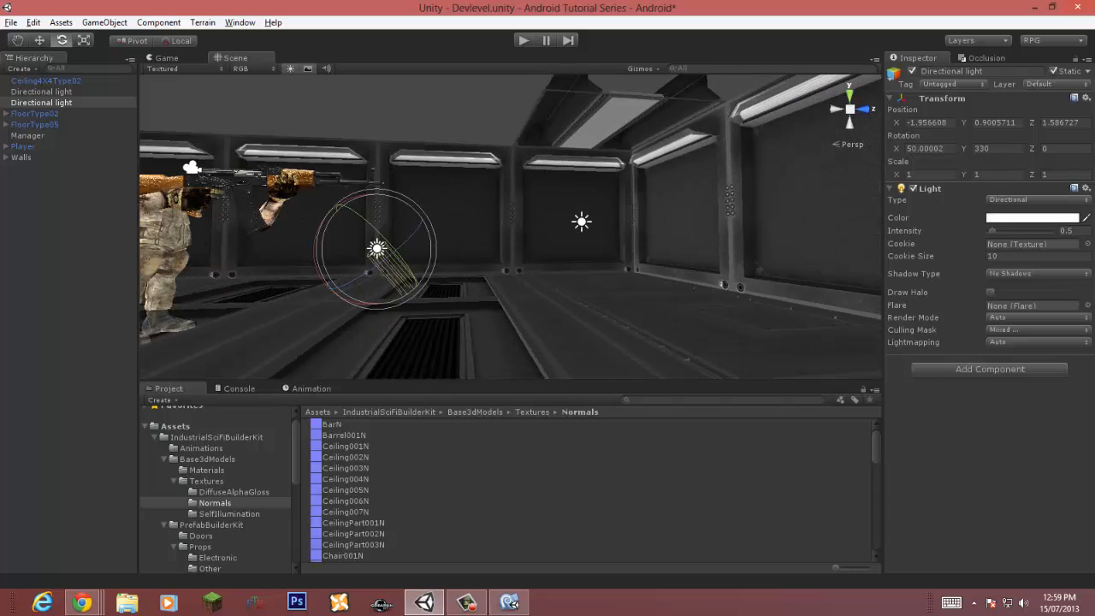
click(1037, 331)
click(1031, 465)
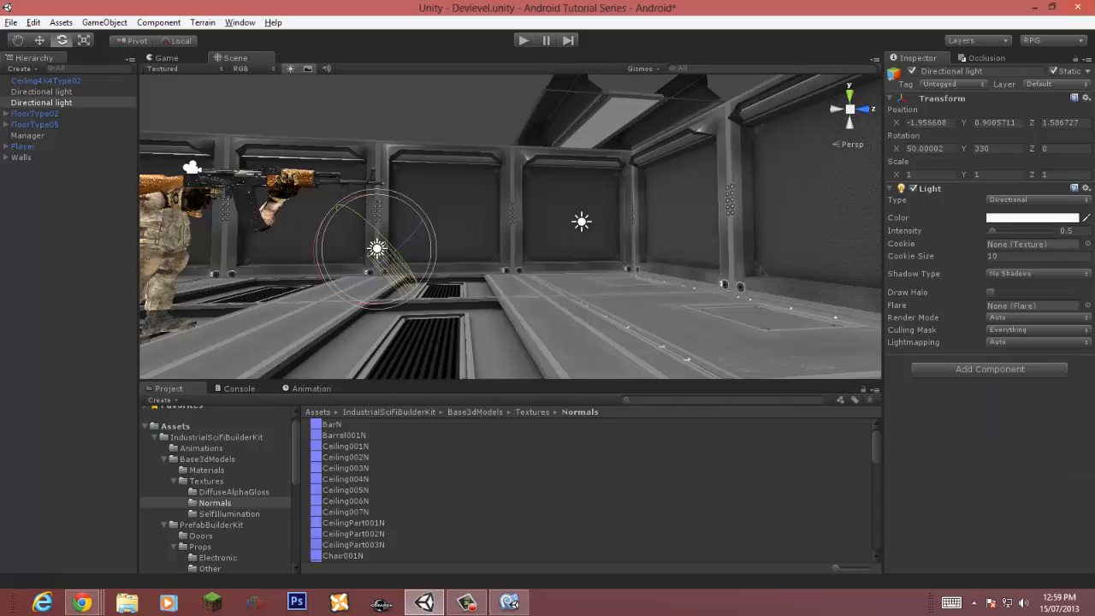
Step: Select the ceiling piece and add a new user layer named LevelTop
click(618, 118)
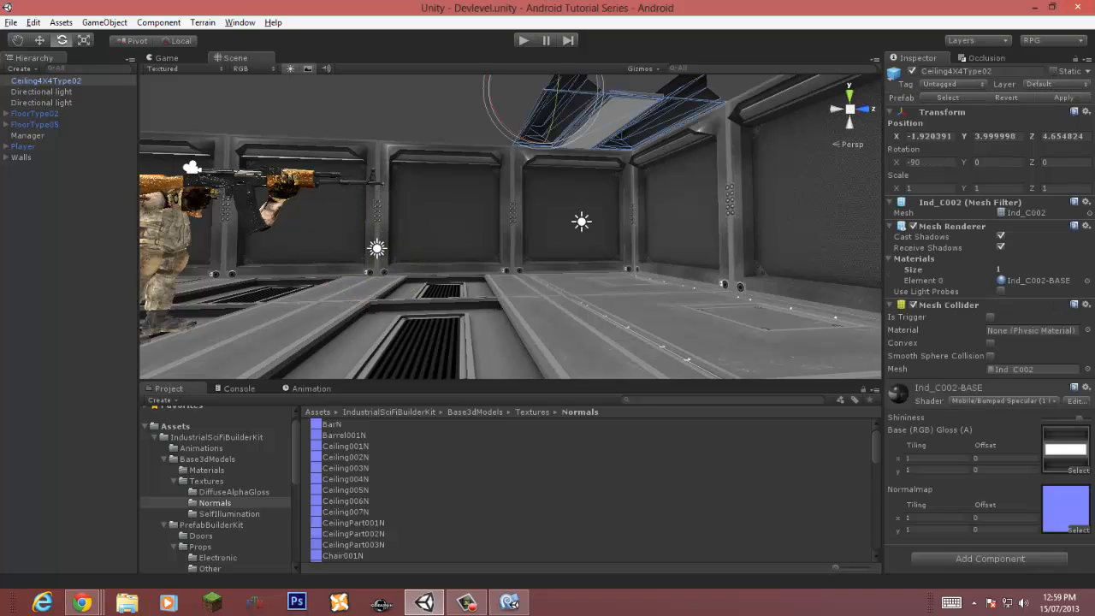
click(1061, 84)
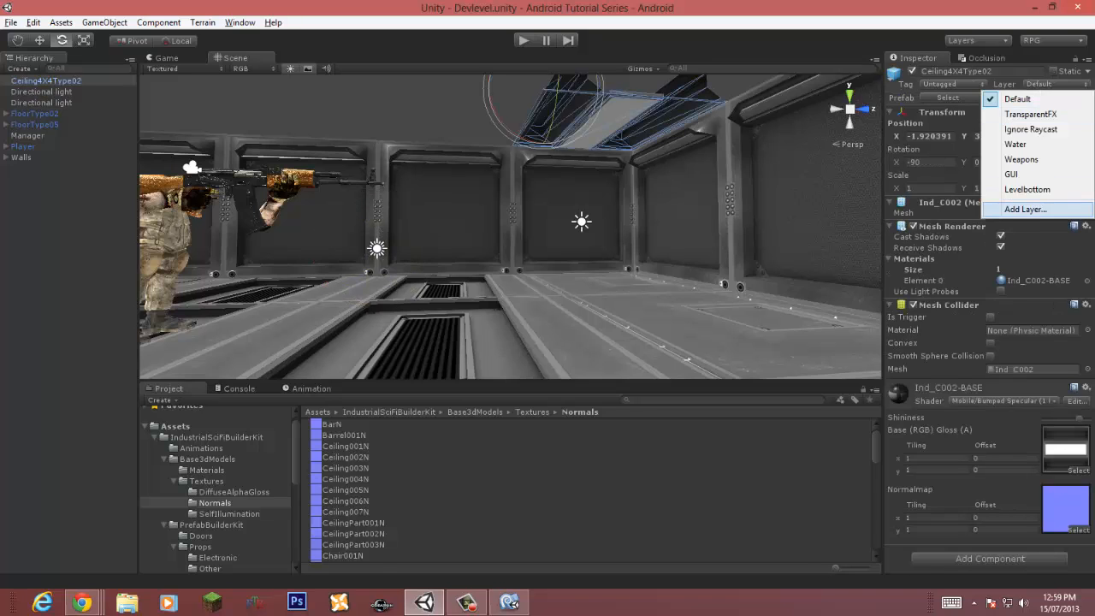
click(1026, 209)
click(1026, 364)
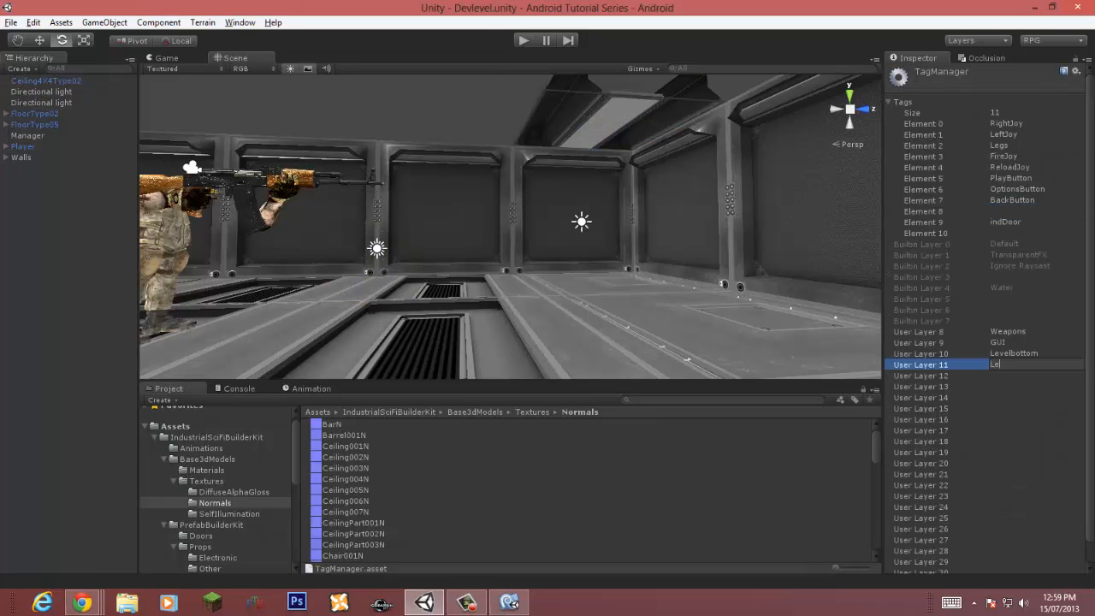
text(LevelTop)
key(Return)
Step: Assign the ceiling piece to the LevelTop layer
click(611, 118)
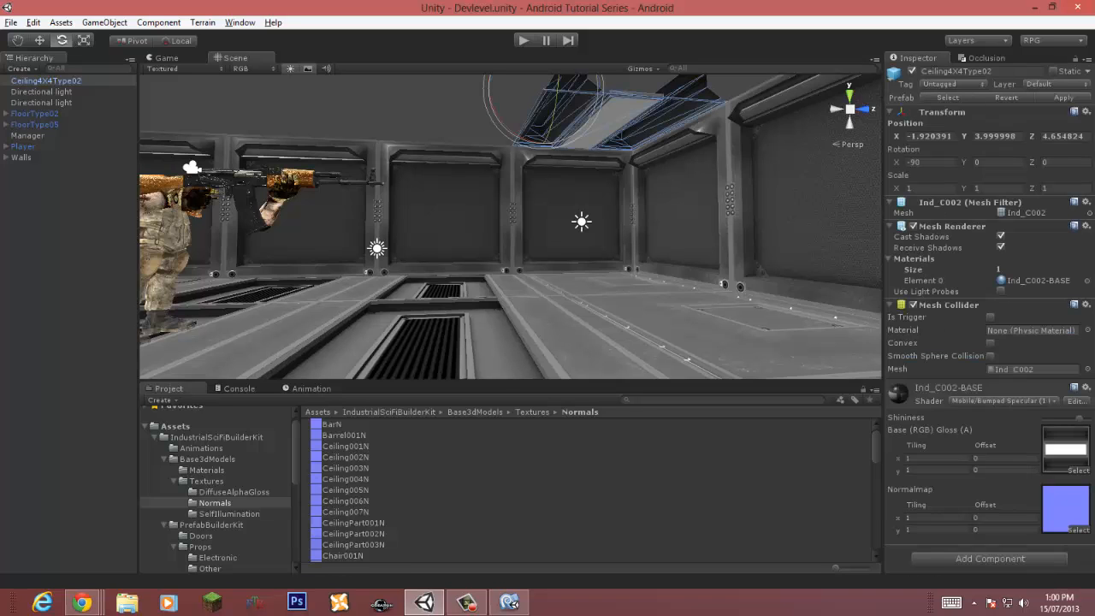
click(1063, 84)
click(1031, 203)
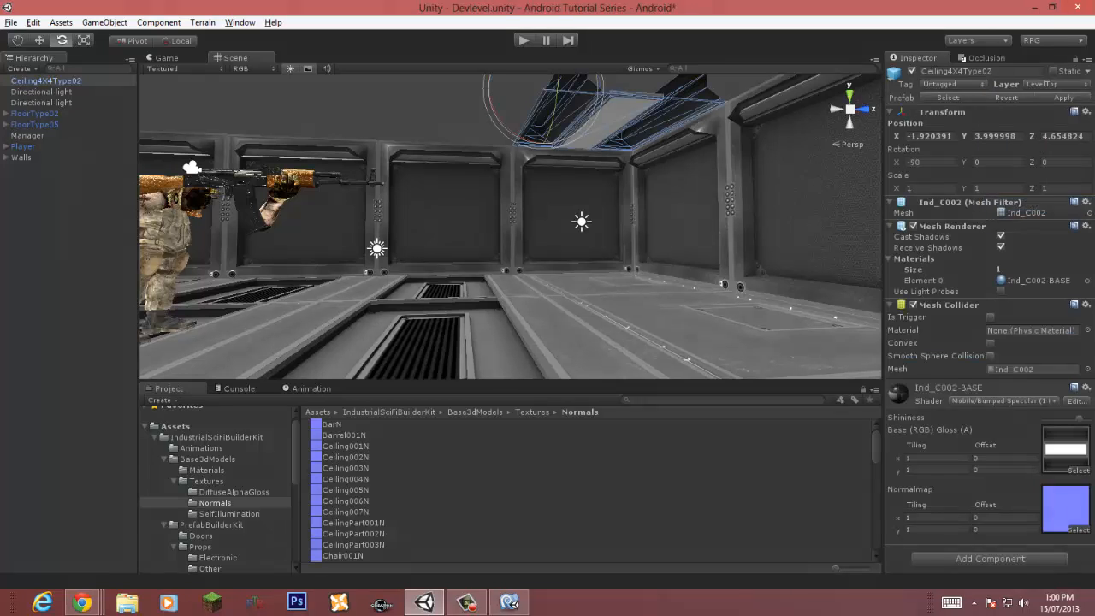
Step: Exclude the LevelTop layer from the second directional light's culling mask
click(35, 113)
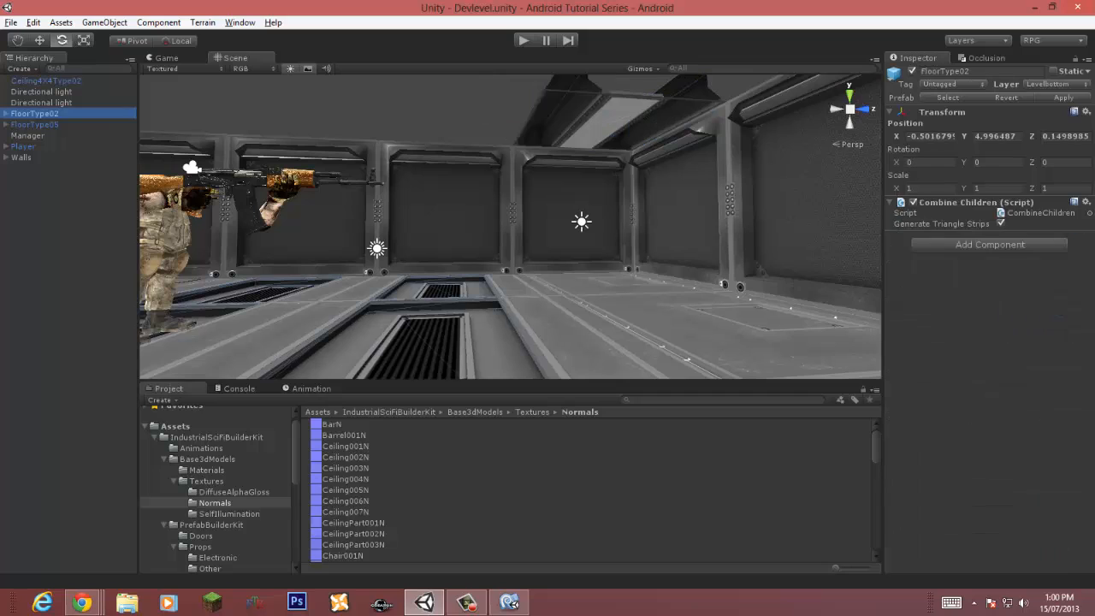
click(41, 103)
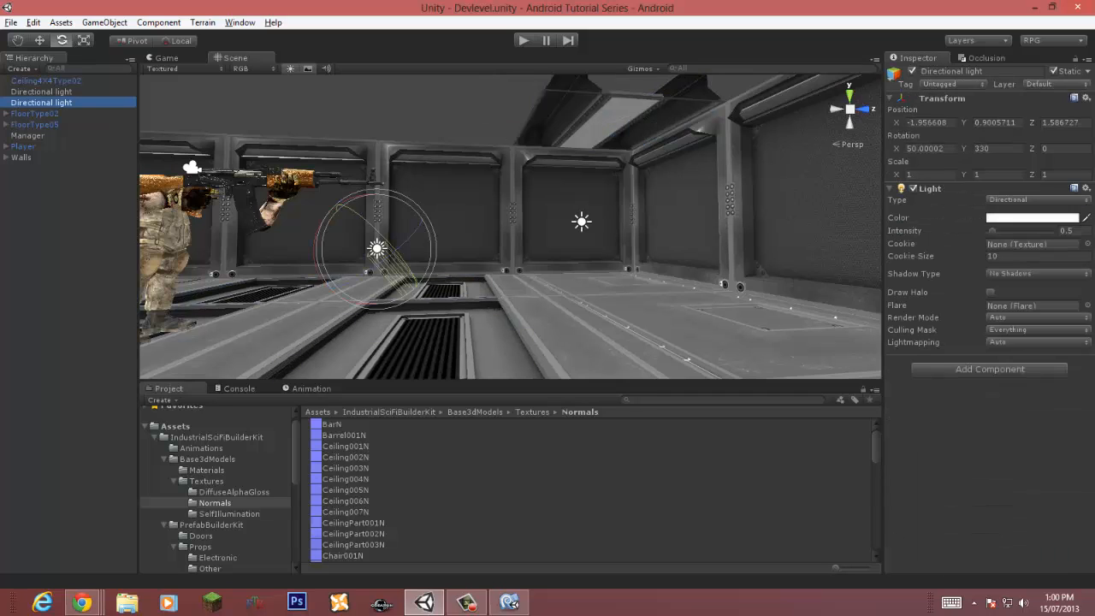
click(1038, 331)
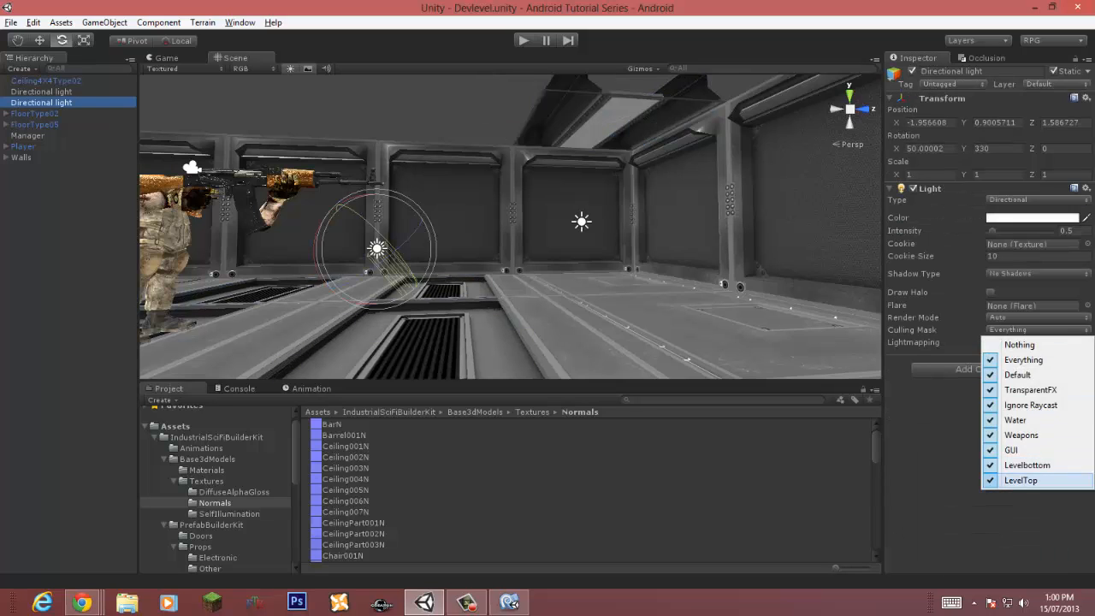
click(1016, 480)
Step: Save the scene
right_drag(681, 259, 739, 224)
key(w)
key(w)
key(s)
key(ctrl+s)
Step: Exclude the Levelbottom layer from the first directional light's culling mask
click(506, 269)
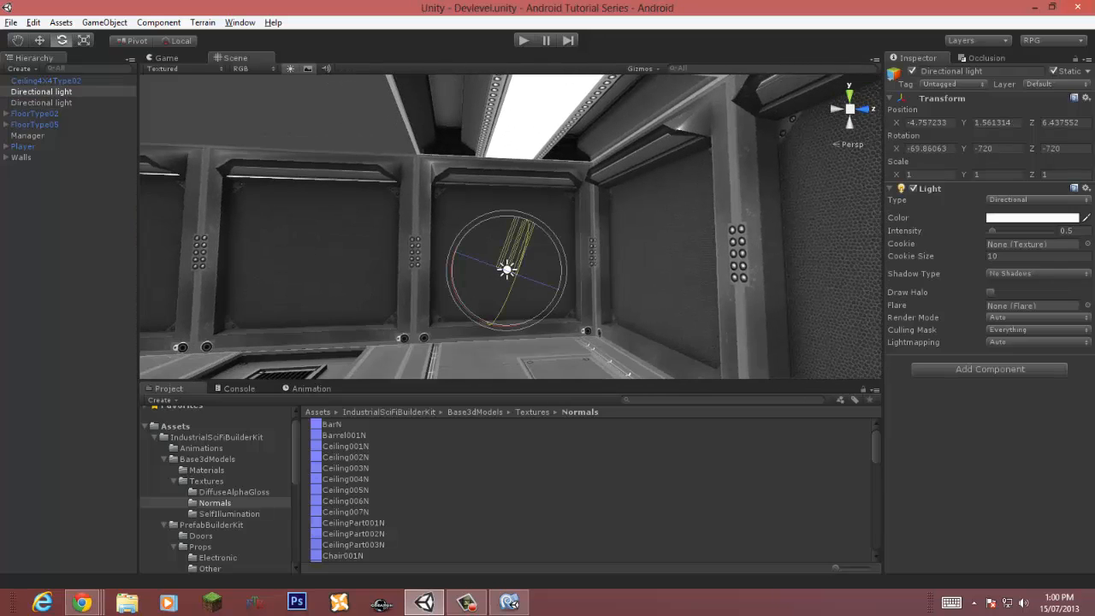
click(1038, 330)
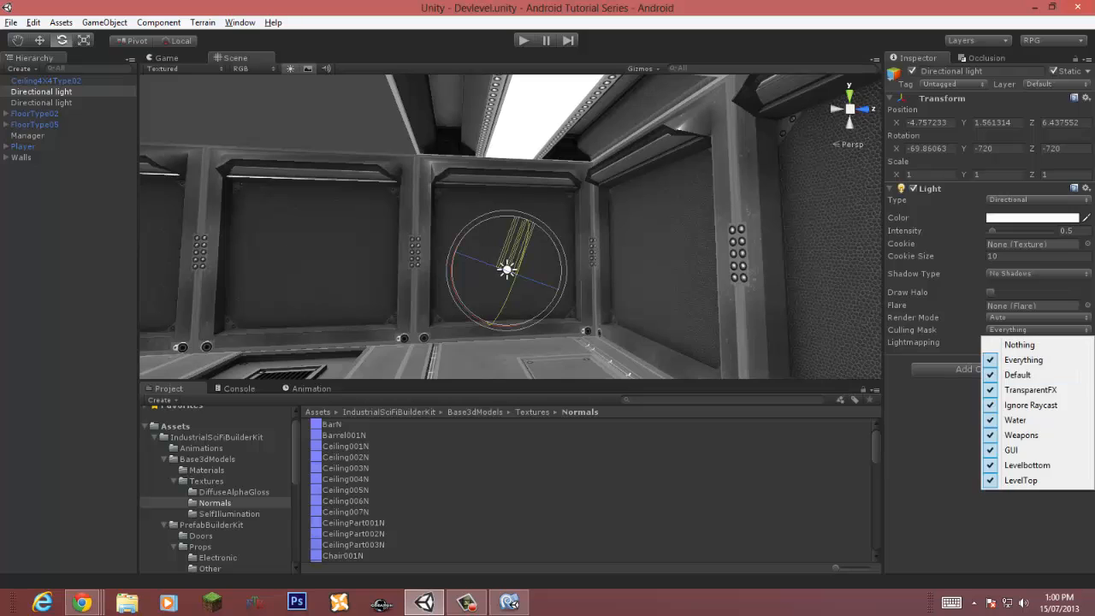
click(1017, 465)
Step: Play the scene to check the lighting, then stop playback
key(s)
right_drag(547, 214, 500, 261)
key(ctrl+p)
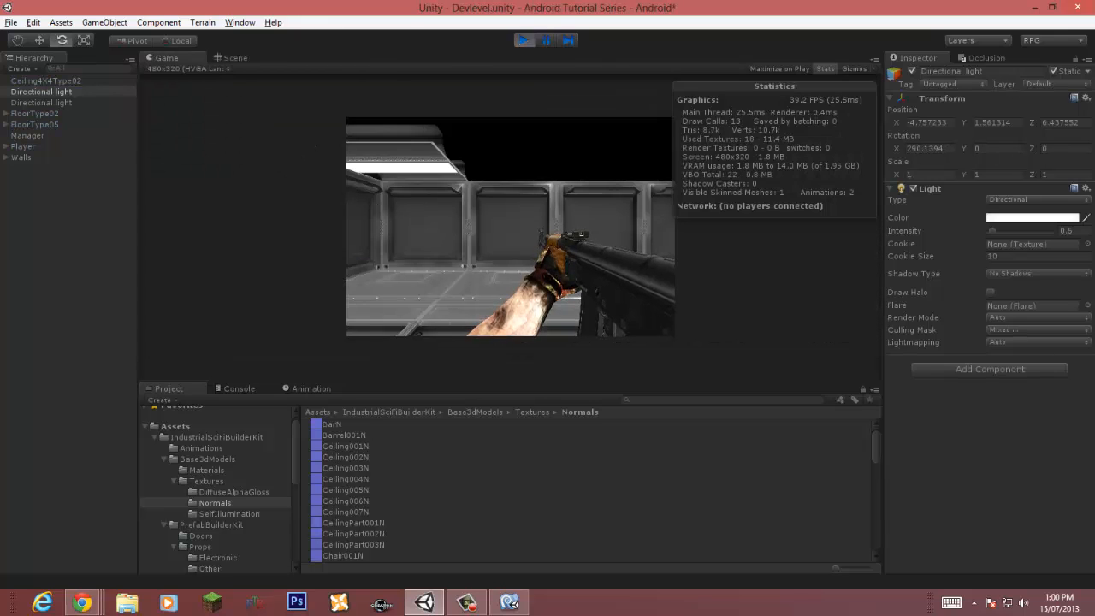
key(ctrl+p)
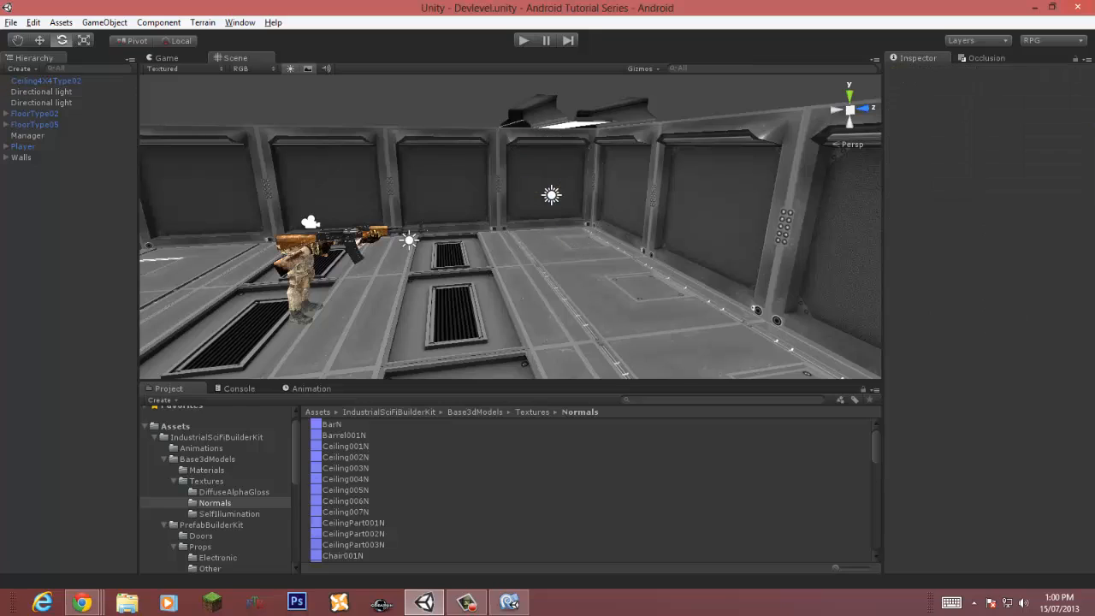
Step: Create an empty game object and name it CeilingType02
key(ctrl+shift+n)
key(F2)
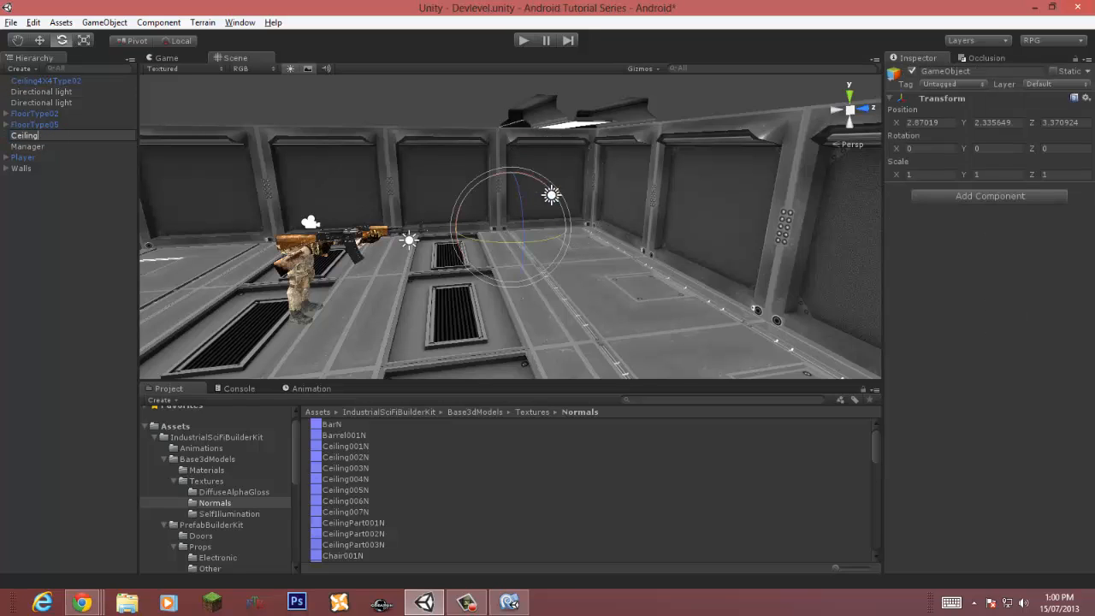
text(CeilingType02)
key(Return)
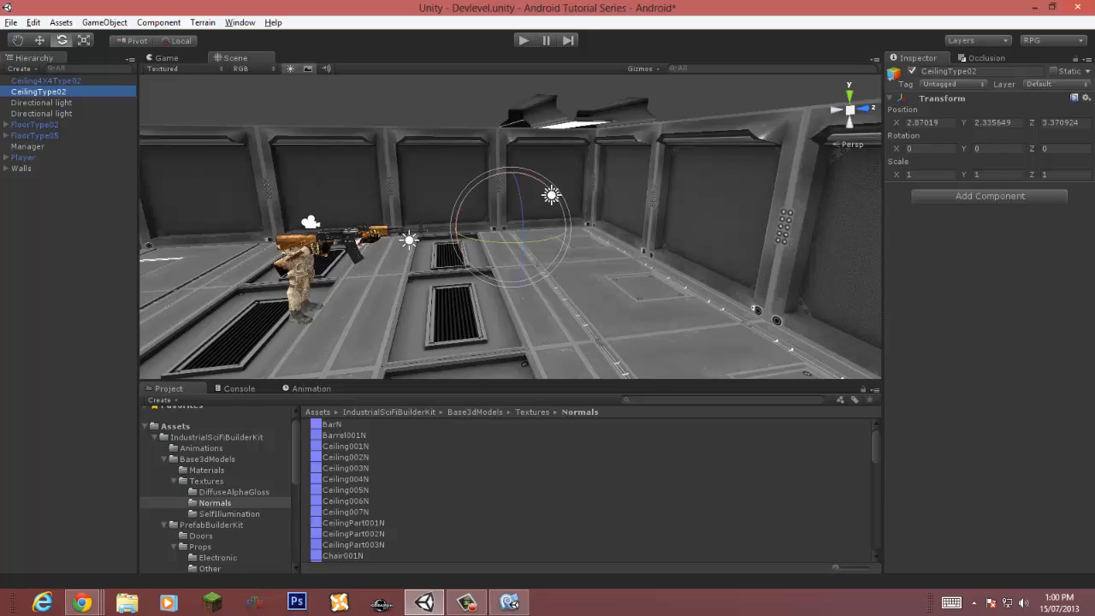
Step: Parent the Ceiling4X4Type02 tile under CeilingType02, then duplicate it and switch to the Move tool
drag(46, 81, 45, 91)
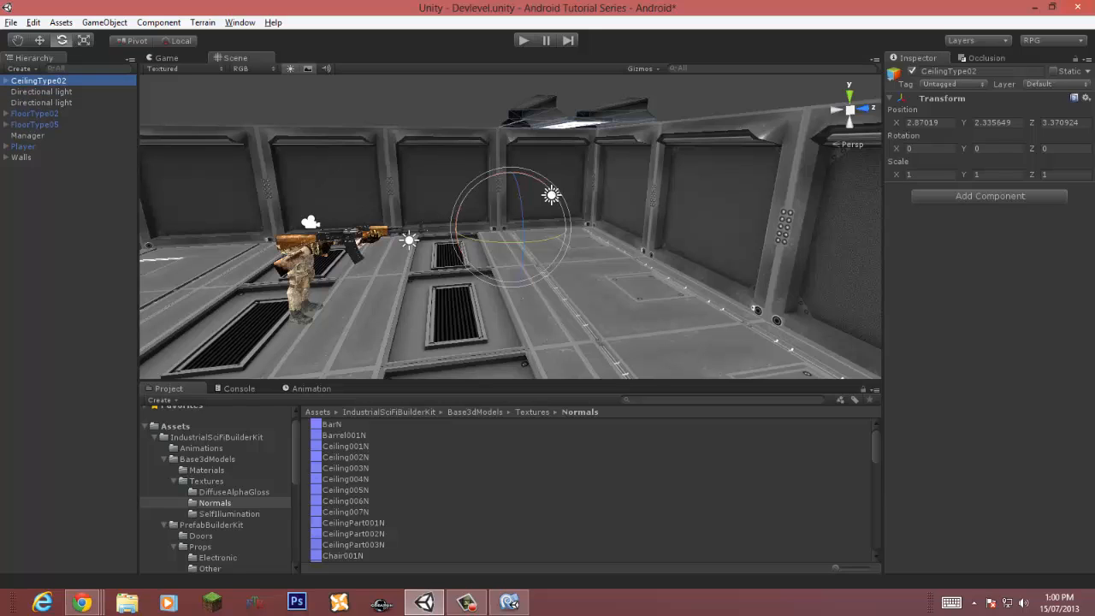
click(6, 80)
click(57, 91)
key(ctrl+d)
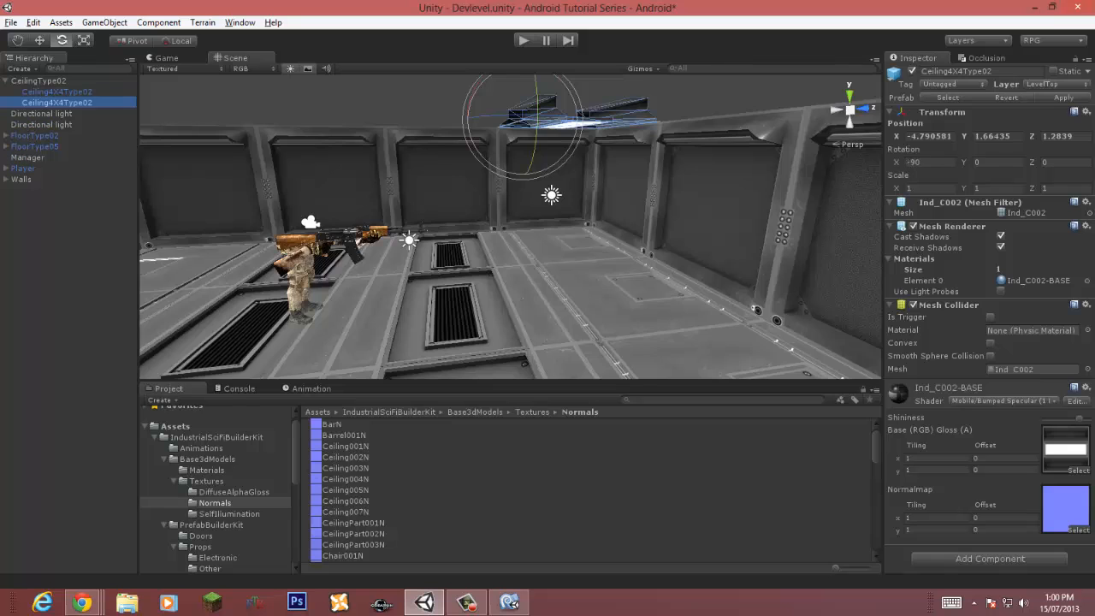
alt+drag(479, 227, 654, 229)
key(w)
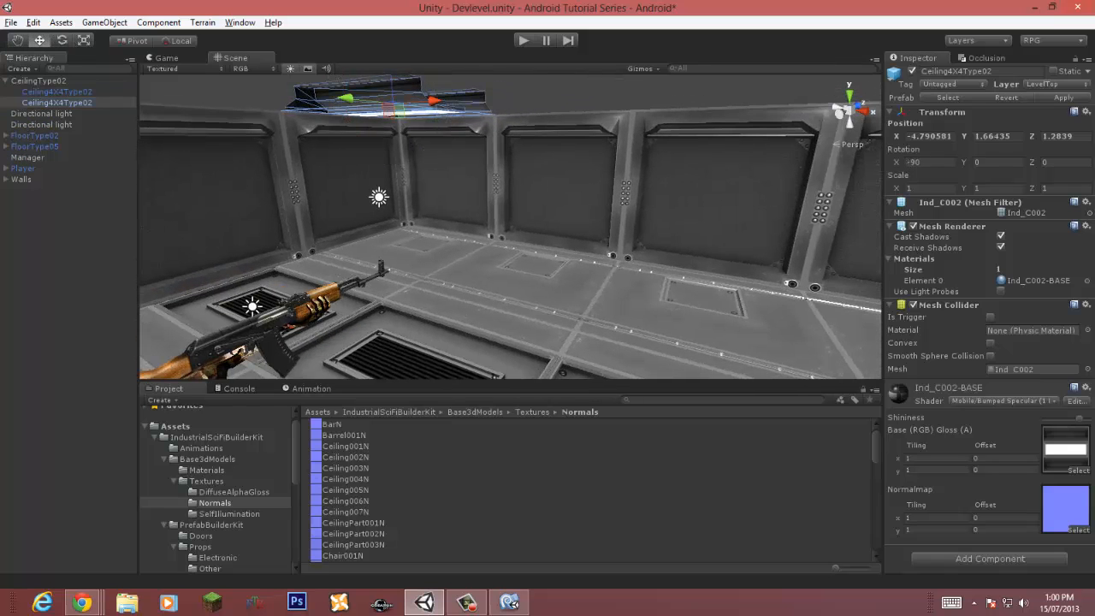
Step: Move the duplicated ceiling tile along X and vertex-snap it against the edge of the first tile
drag(435, 101, 694, 89)
alt+drag(548, 222, 599, 145)
right_drag(548, 223, 494, 150)
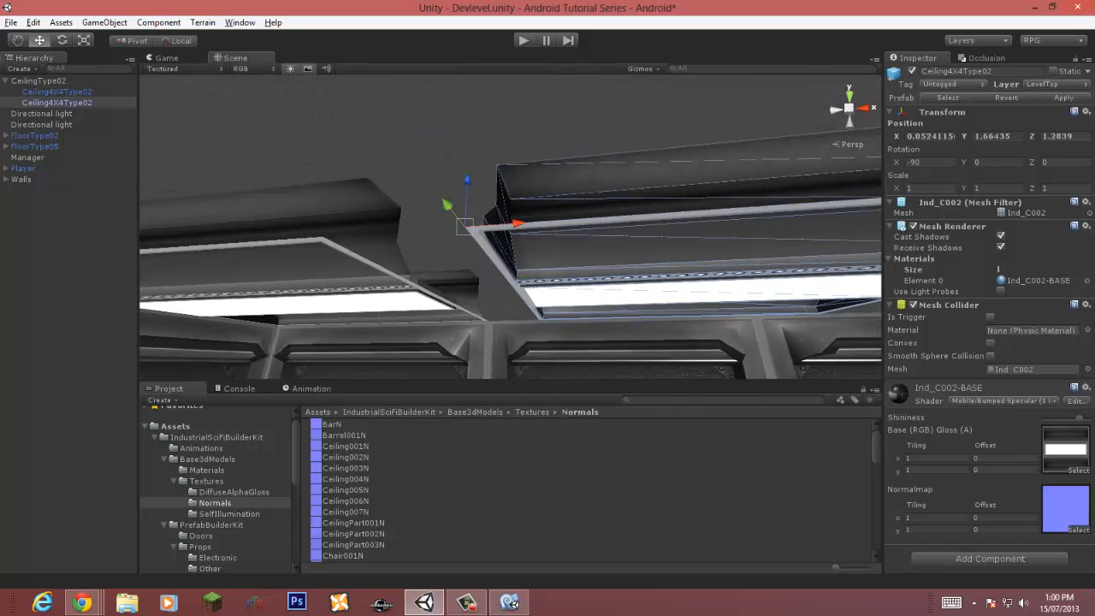
drag(465, 227, 321, 239)
key(d)
right_drag(377, 231, 385, 231)
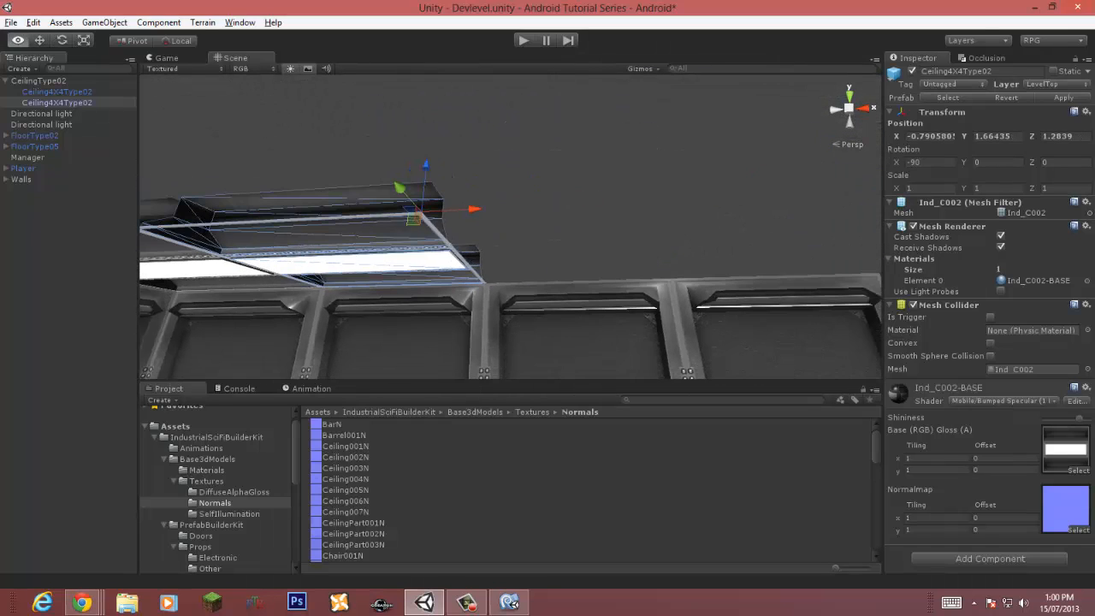
Step: Duplicate the tile again and vertex-snap the copy alongside to extend the ceiling row
key(ctrl+d)
drag(471, 209, 868, 189)
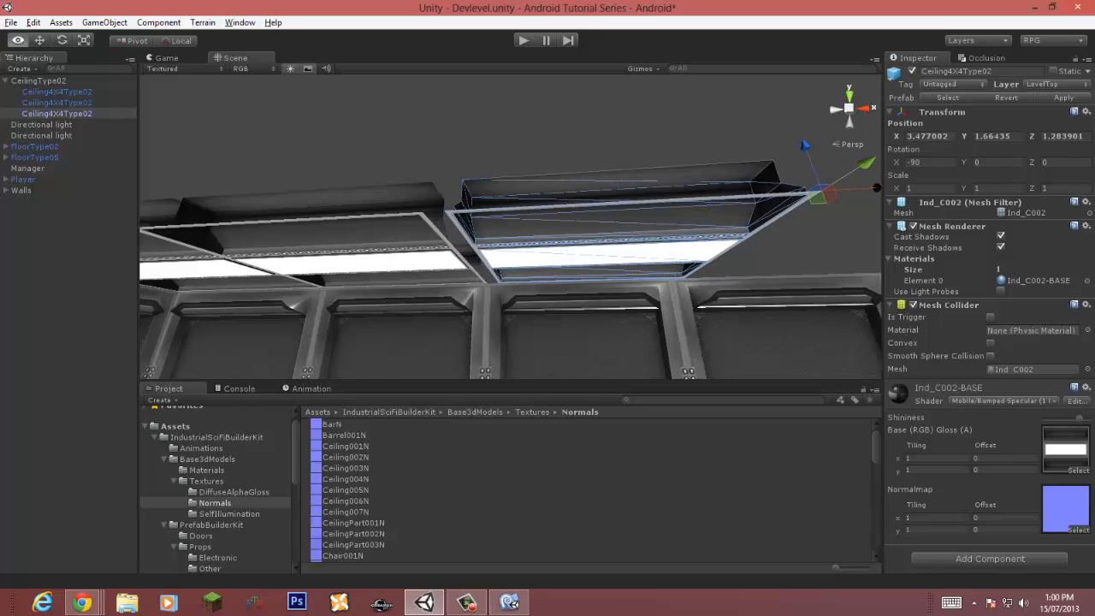
key(w)
right_drag(685, 209, 547, 210)
key(v)
drag(504, 203, 437, 212)
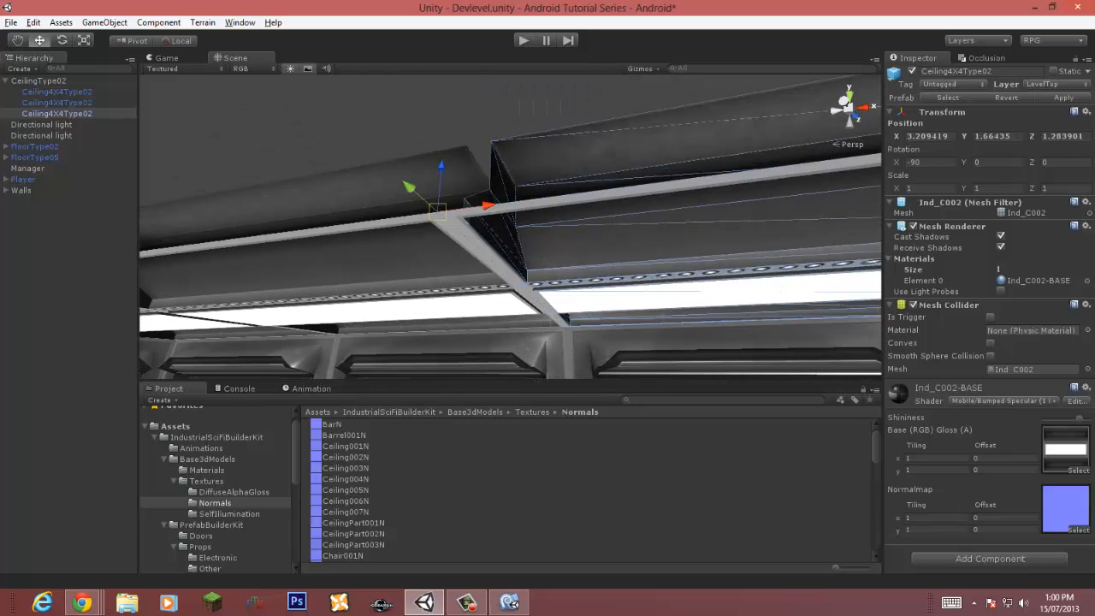
key(d)
right_drag(437, 211, 492, 218)
Step: Duplicate another tile and snap it at the end of the row to complete four tiles
key(ctrl+d)
drag(475, 186, 972, 163)
right_drag(727, 206, 641, 184)
key(w)
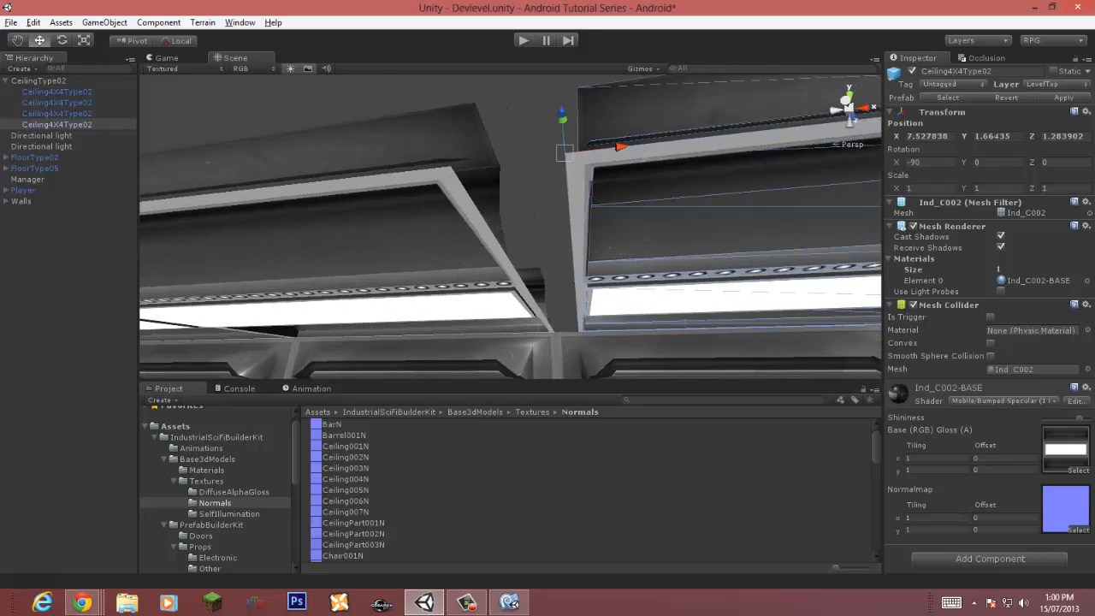
drag(564, 153, 452, 165)
right_drag(458, 171, 475, 244)
Step: Select the four ceiling tiles, duplicate them, and move the copies to form a second row
key(s)
key(w)
key(s)
shift+click(58, 91)
key(ctrl+d)
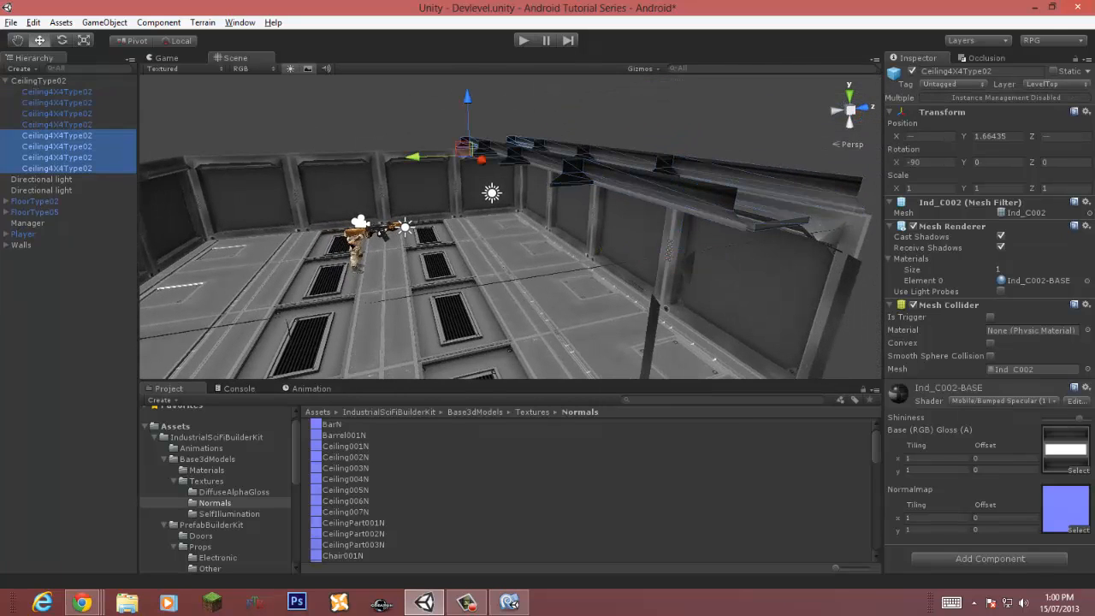
drag(413, 156, 289, 160)
key(w)
right_drag(290, 160, 761, 94)
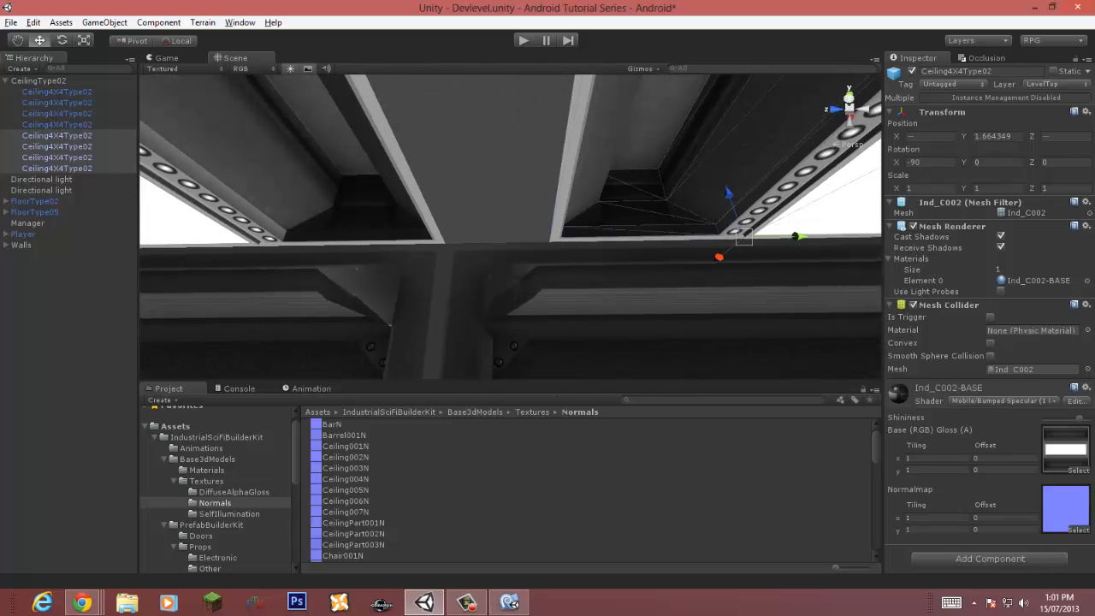
drag(548, 242, 448, 243)
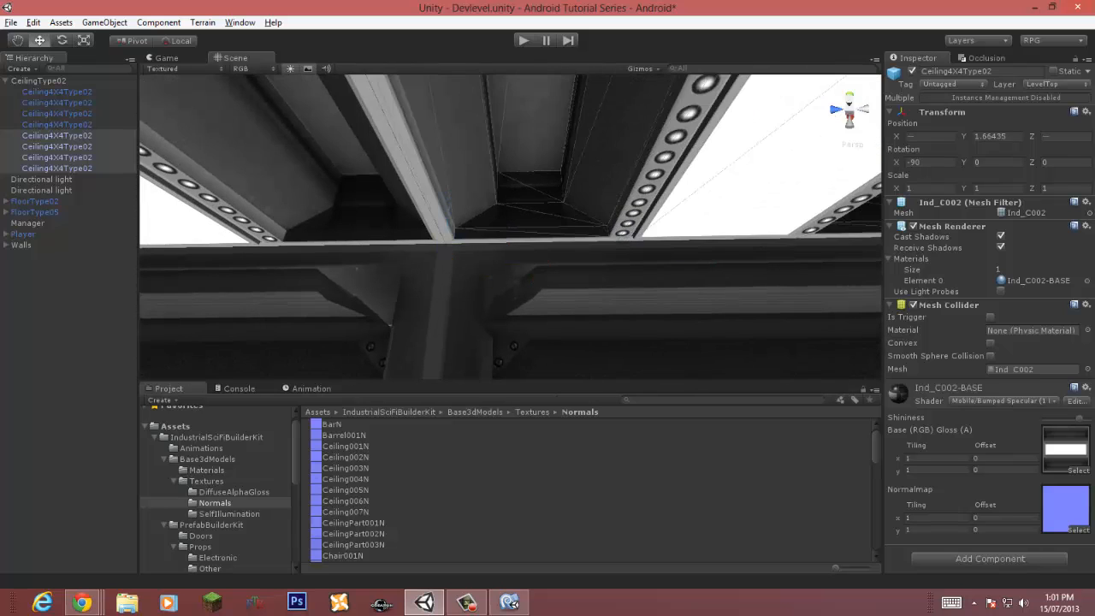
middle_drag(447, 243, 162, 257)
Step: Duplicate the selected row and vertex-snap it beside the previous one as a third ceiling row
key(ctrl+d)
drag(355, 256, 866, 245)
right_drag(856, 245, 735, 246)
key(w)
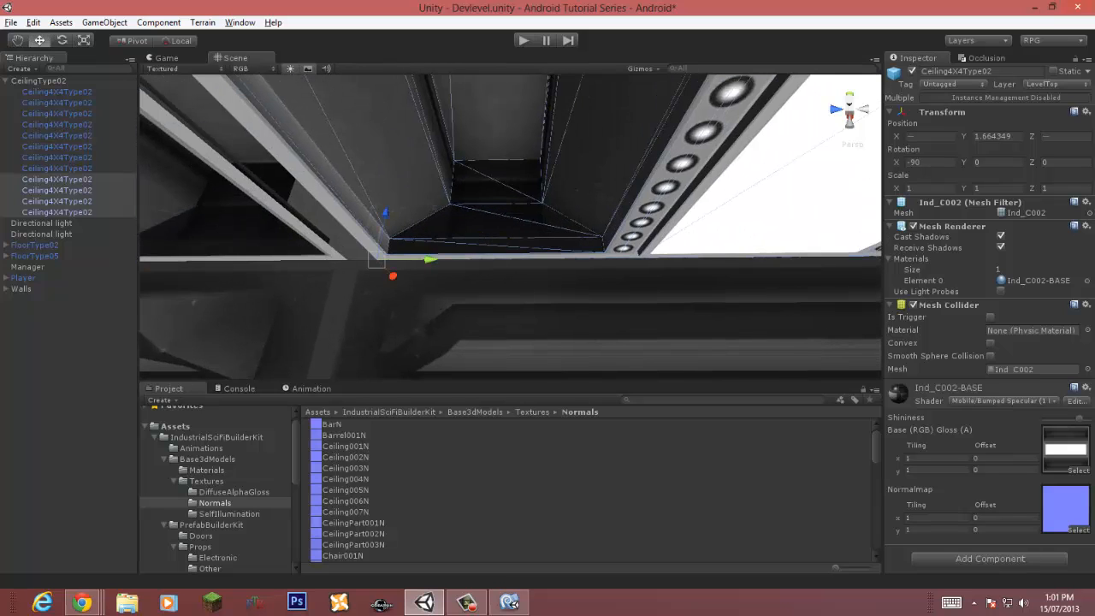
drag(376, 259, 346, 259)
right_drag(346, 259, 578, 256)
drag(579, 255, 606, 255)
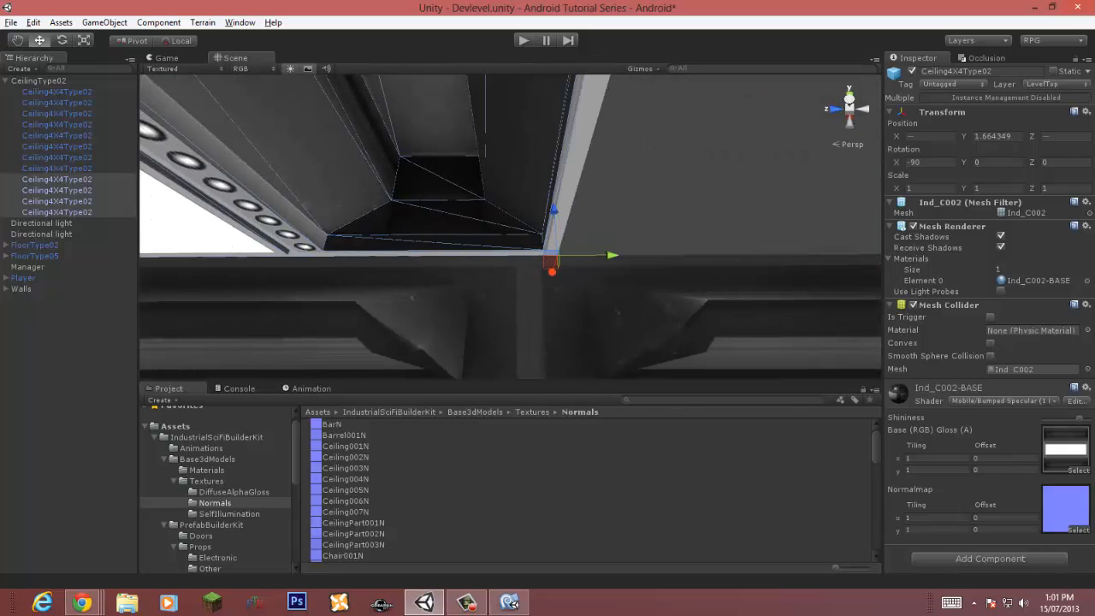
right_drag(607, 255, 222, 274)
right_drag(479, 269, 377, 254)
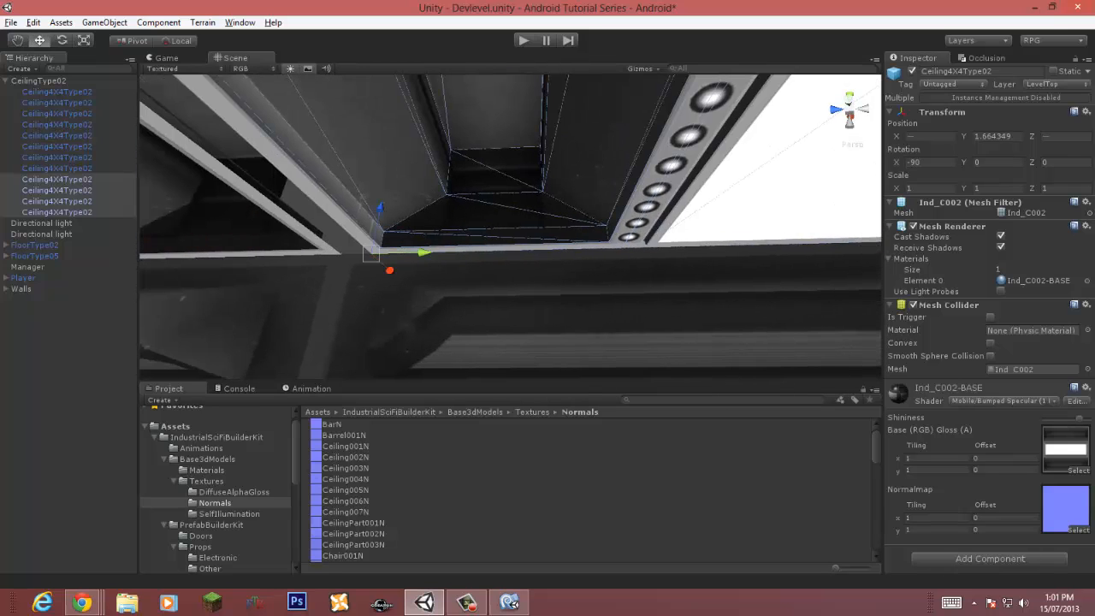
drag(371, 254, 343, 254)
right_drag(343, 253, 380, 257)
Step: Duplicate the row once more and snap it in place as a fourth ceiling row
key(ctrl+d)
drag(479, 278, 298, 283)
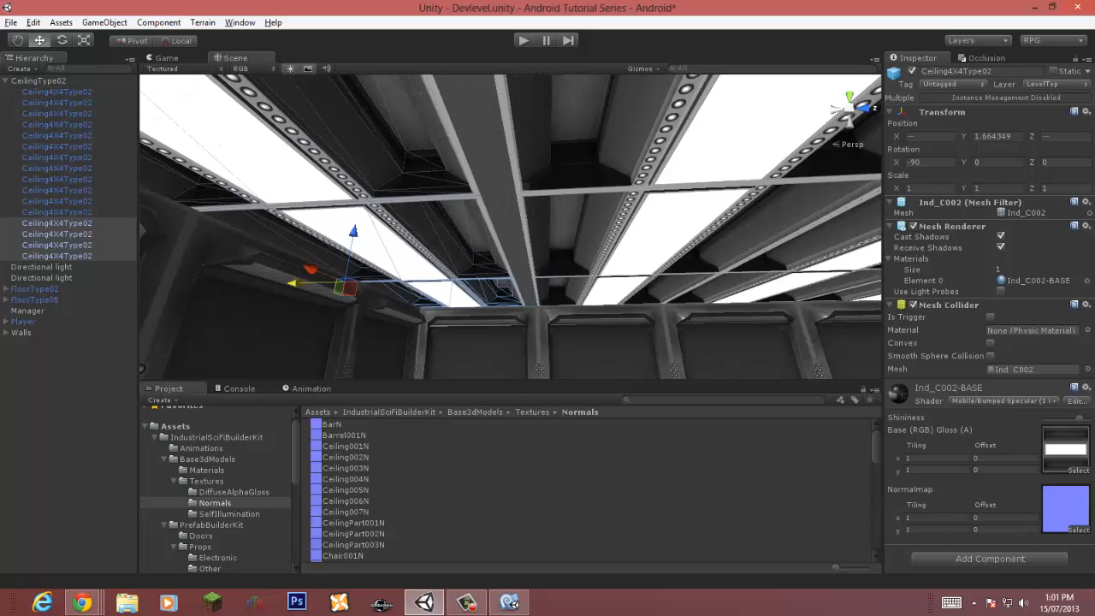
key(w)
right_drag(298, 283, 346, 282)
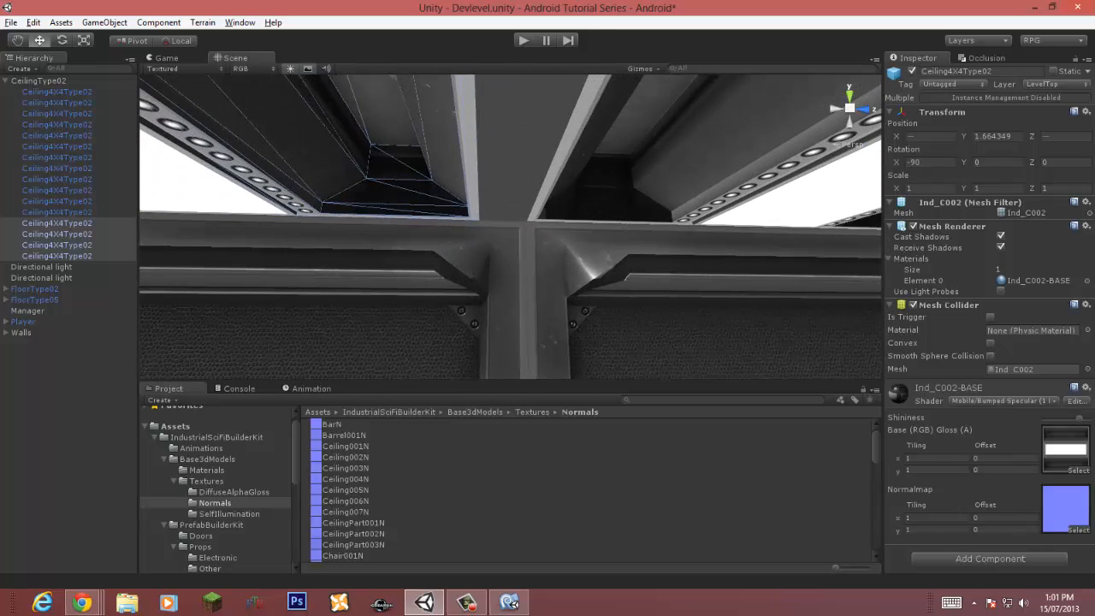
drag(479, 220, 527, 221)
right_drag(527, 224, 343, 220)
click(479, 154)
Step: Add the Combine Children script to CeilingType02 and test the scene briefly in play mode
click(39, 80)
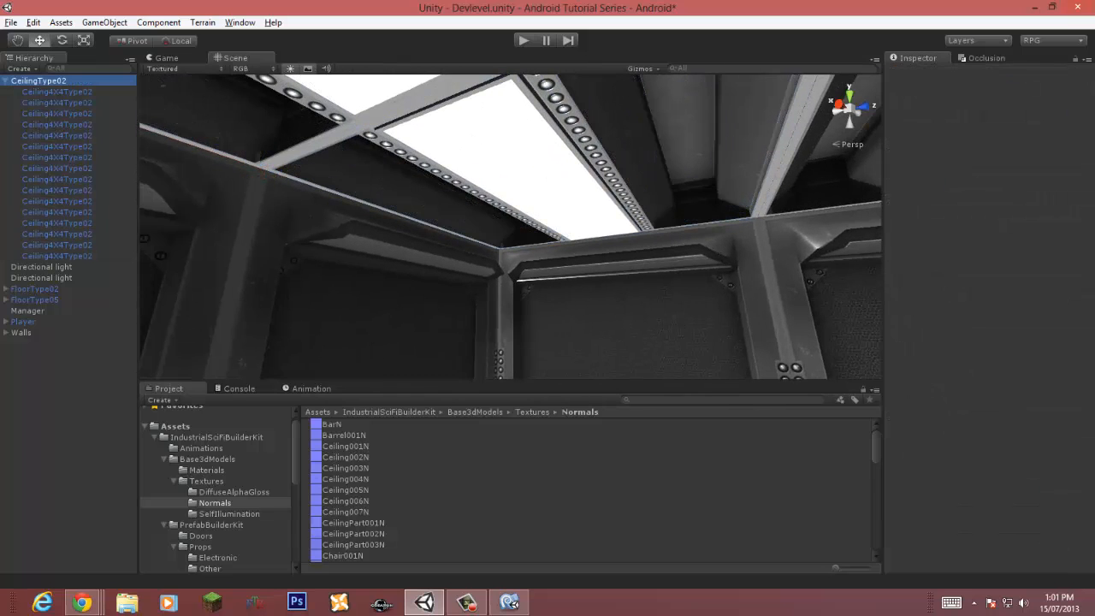
click(159, 23)
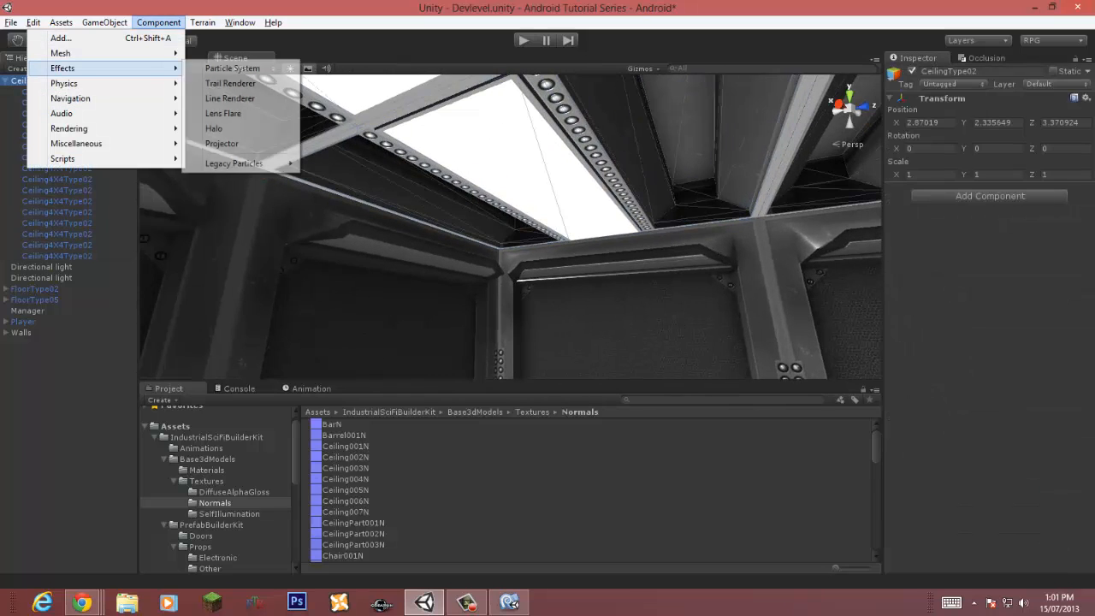
mouse_move(60, 53)
click(227, 99)
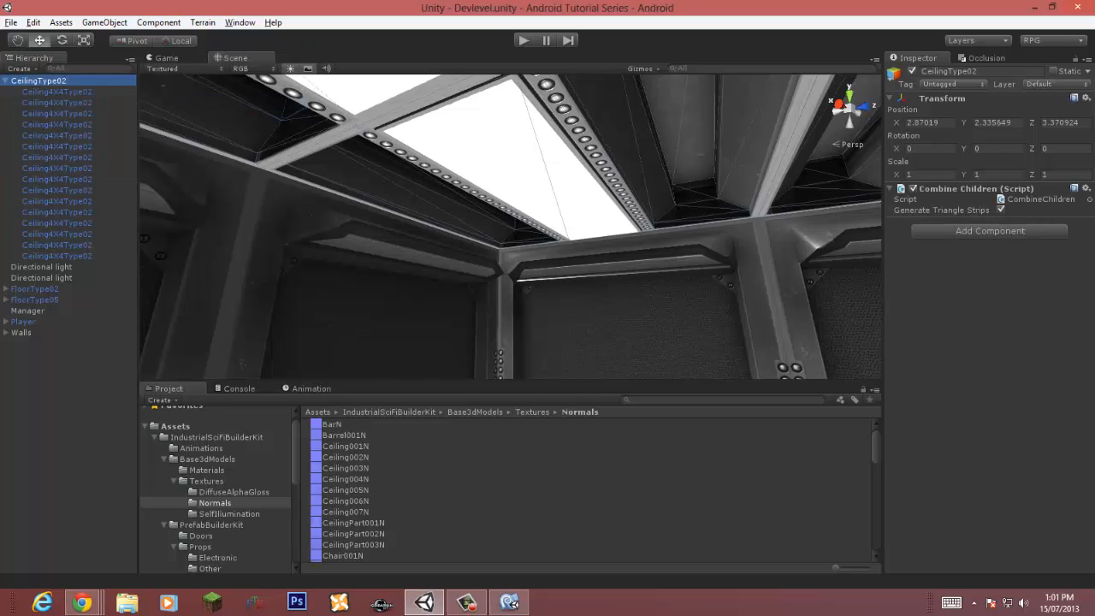
key(ctrl+p)
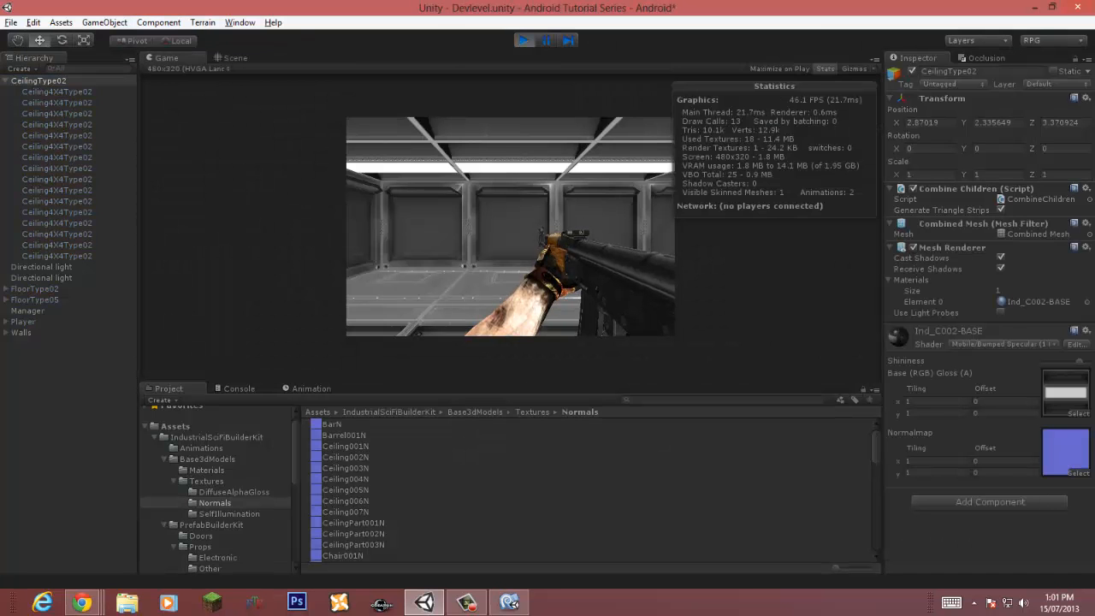
key(ctrl+p)
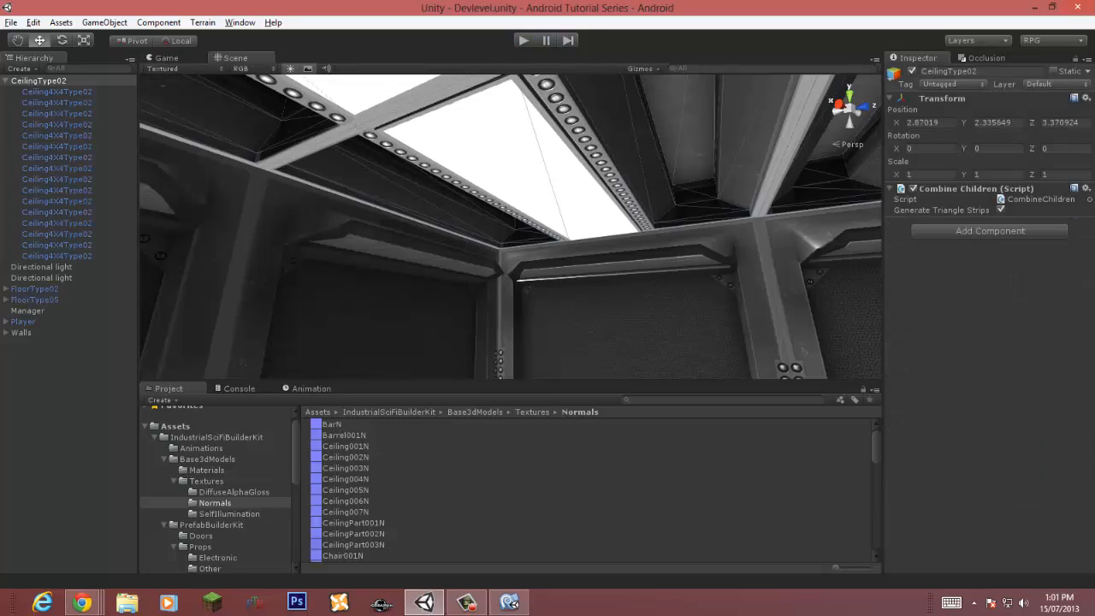
Step: Select the ceiling, floor and wall groups and play the scene twice to compare rendering statistics
ctrl+click(35, 114)
ctrl+click(35, 124)
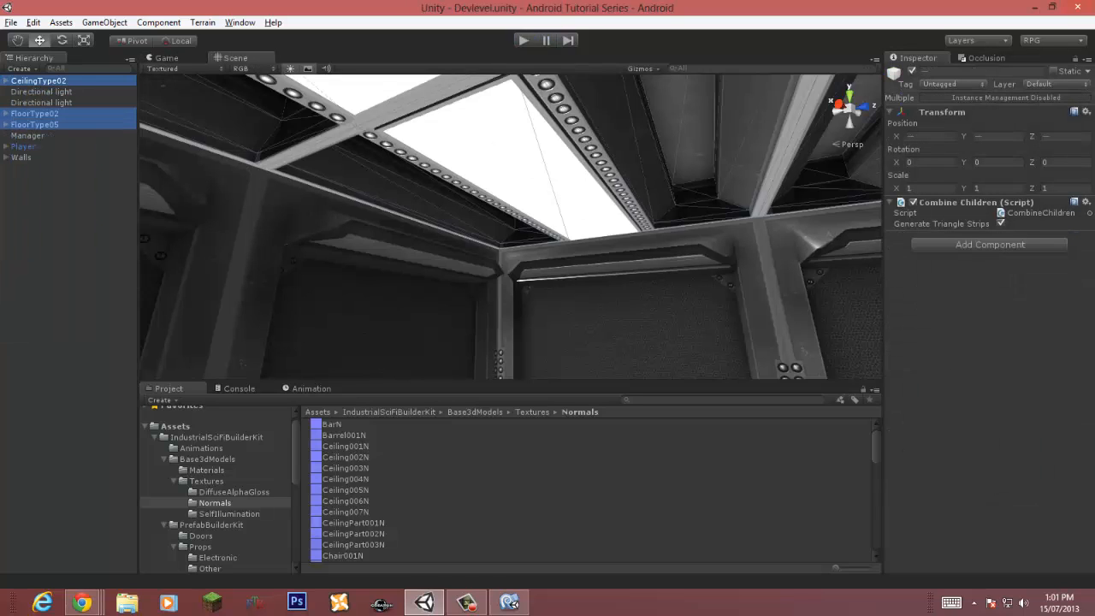
ctrl+click(24, 147)
ctrl+click(24, 146)
ctrl+click(21, 157)
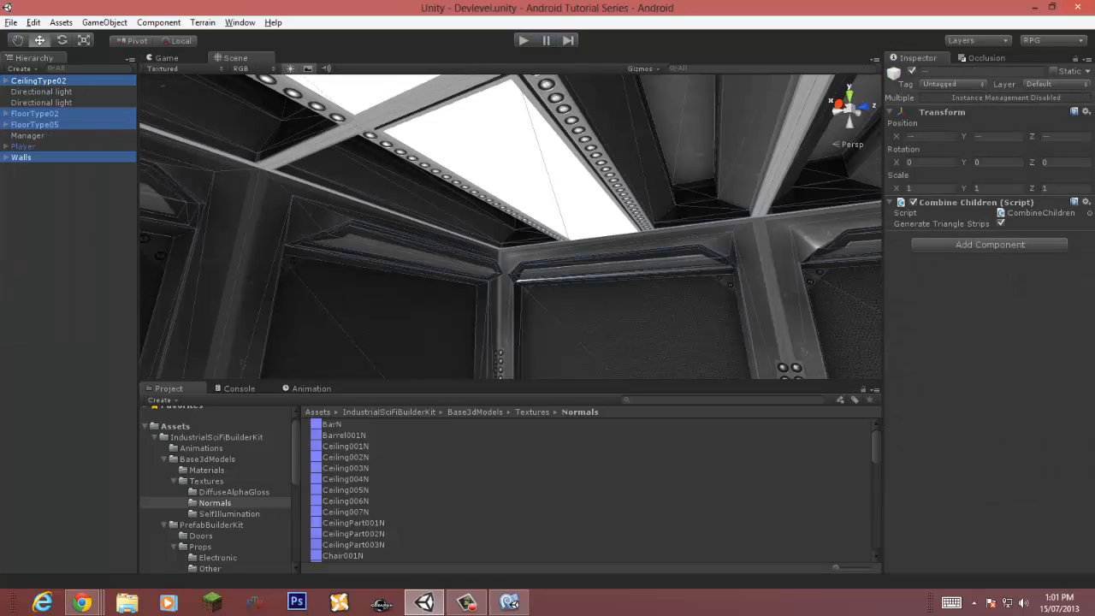
key(ctrl+p)
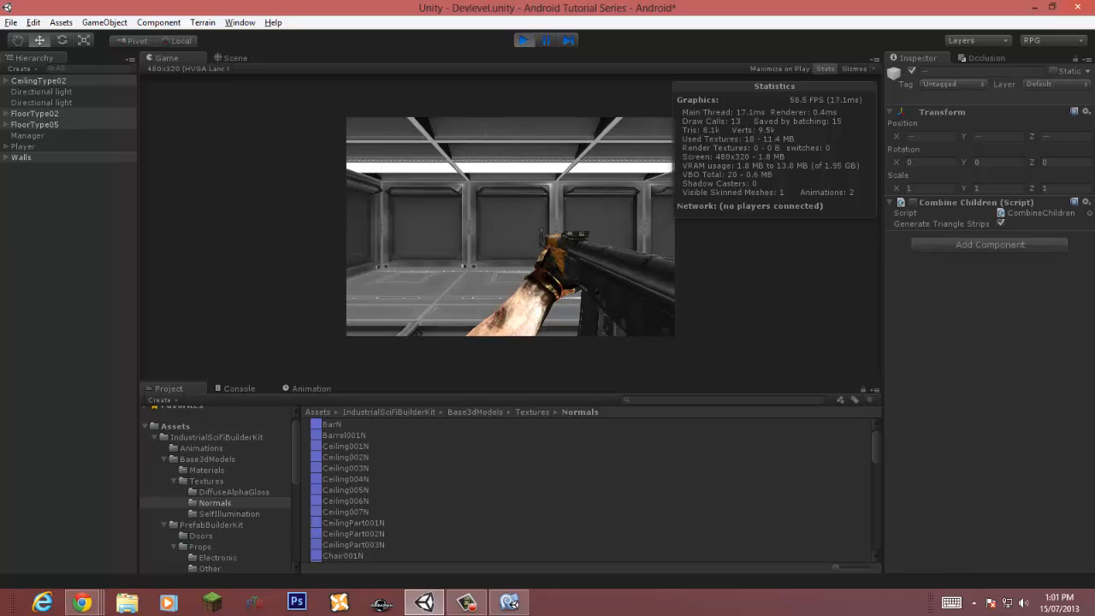
key(ctrl+p)
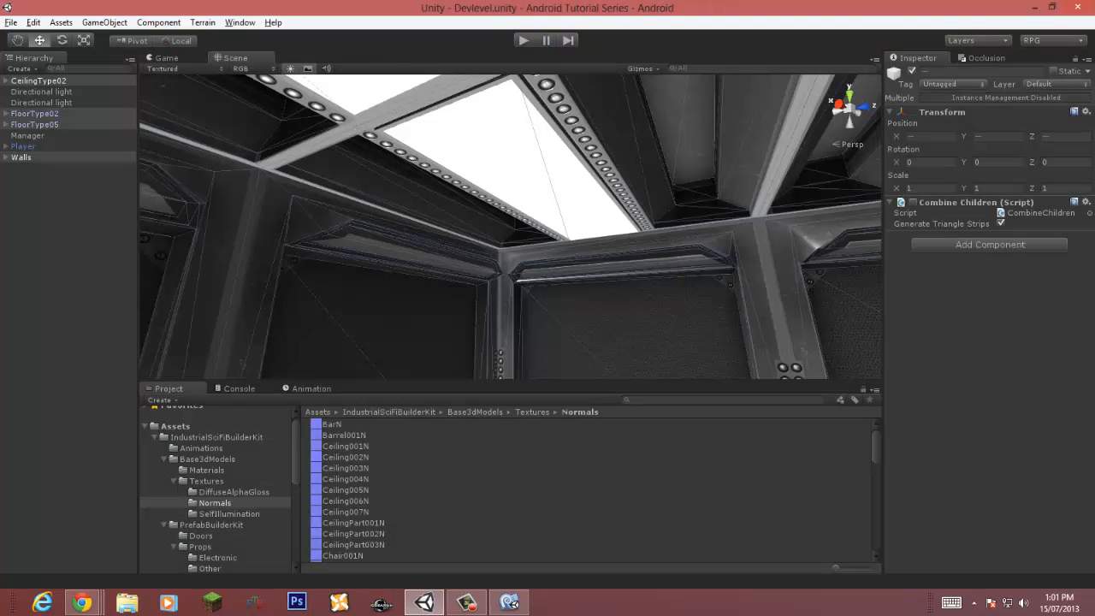
key(ctrl+p)
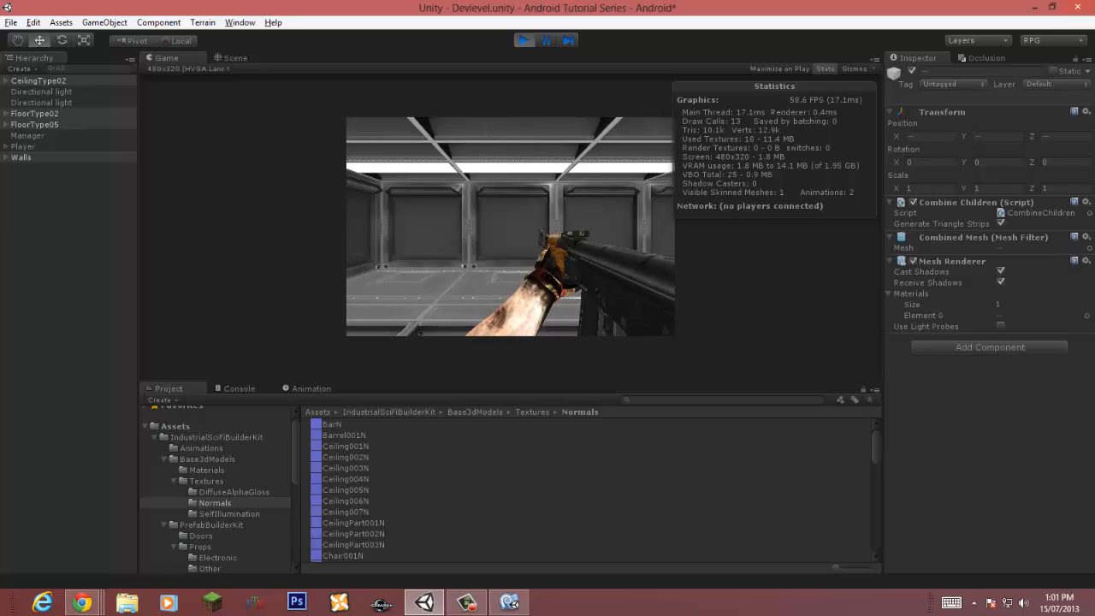
key(ctrl+p)
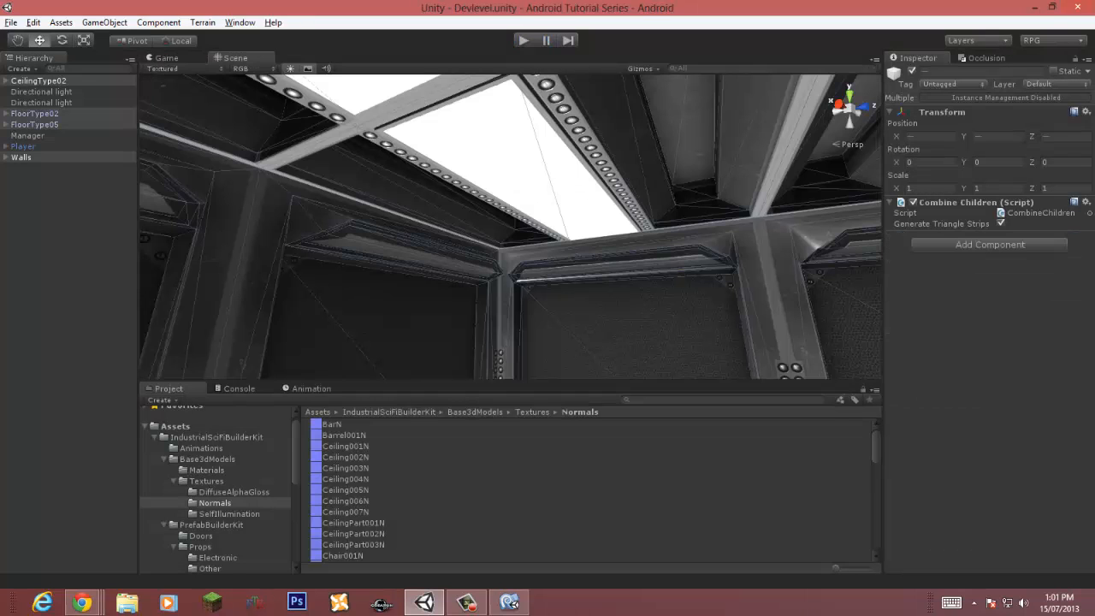
Step: Create an empty game object and name it World
click(11, 22)
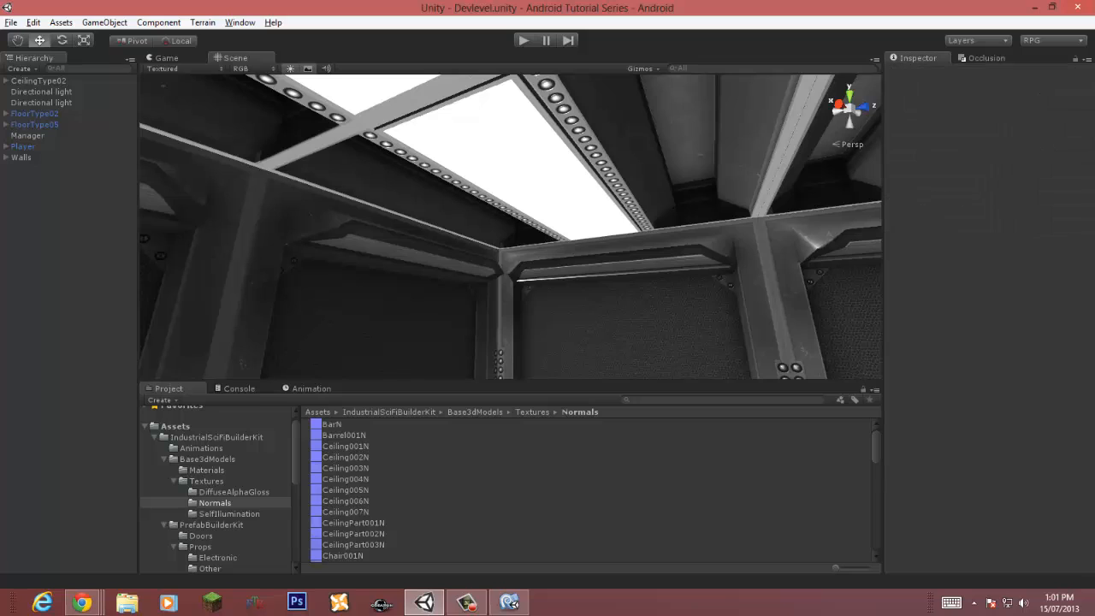
key(ctrl+shift+n)
key(F2)
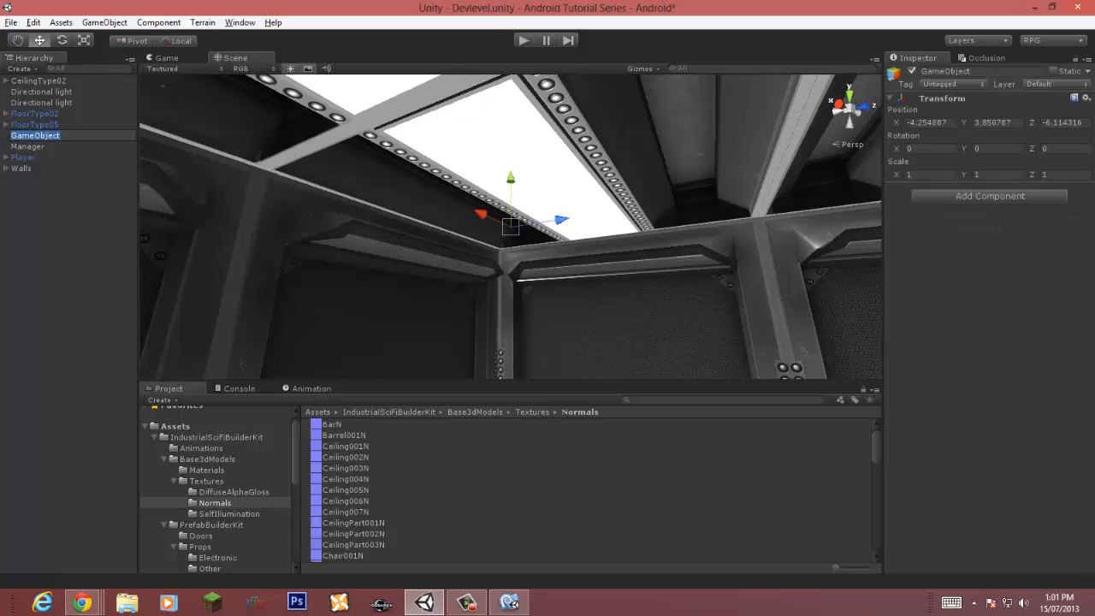
text(World)
key(Return)
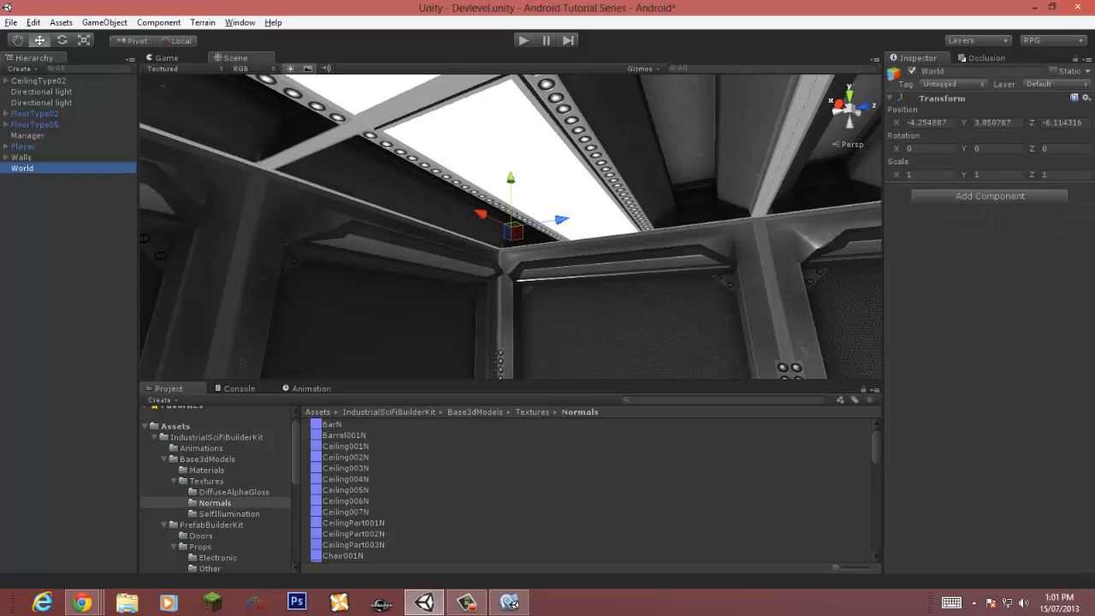
Step: Parent CeilingType02, FloorType02, FloorType05 and Walls under World, then save the scene
click(22, 157)
ctrl+click(34, 125)
ctrl+click(34, 114)
ctrl+click(38, 80)
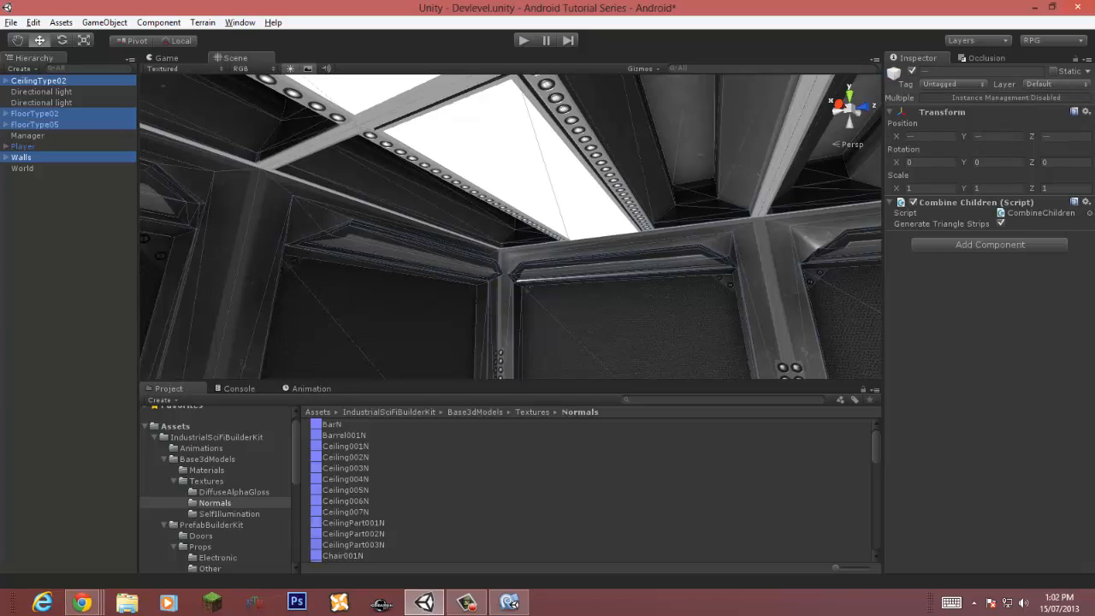
click(22, 168)
key(ctrl+z)
drag(22, 157, 23, 168)
click(62, 248)
key(ctrl+s)
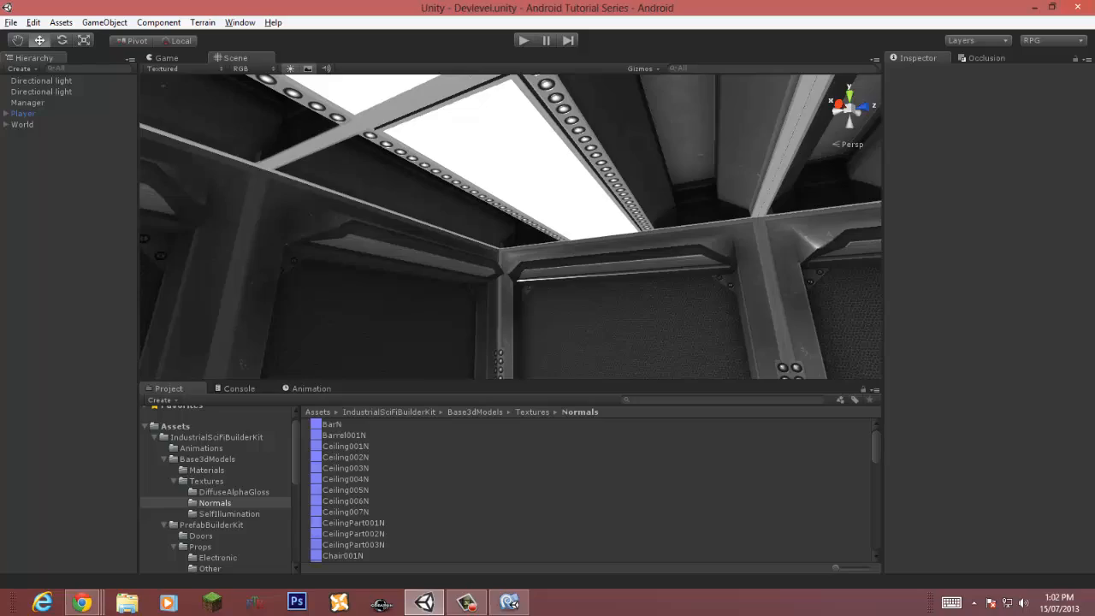
Step: Orbit the scene view around the player and expand World in the hierarchy
right_drag(514, 188, 543, 238)
alt+drag(685, 231, 869, 222)
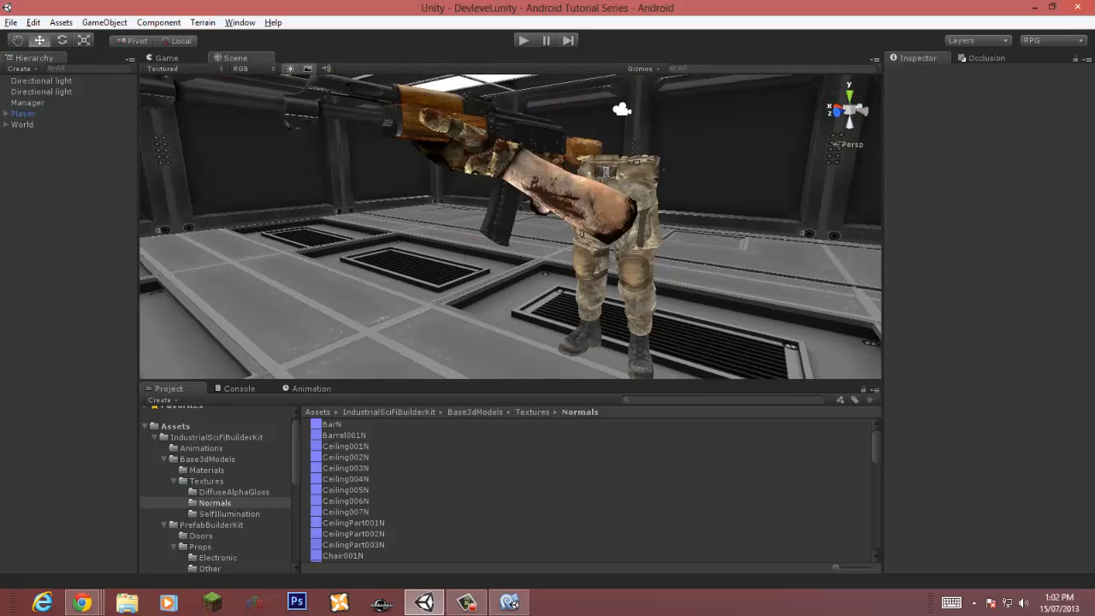
alt+drag(616, 231, 410, 208)
right_drag(411, 208, 387, 240)
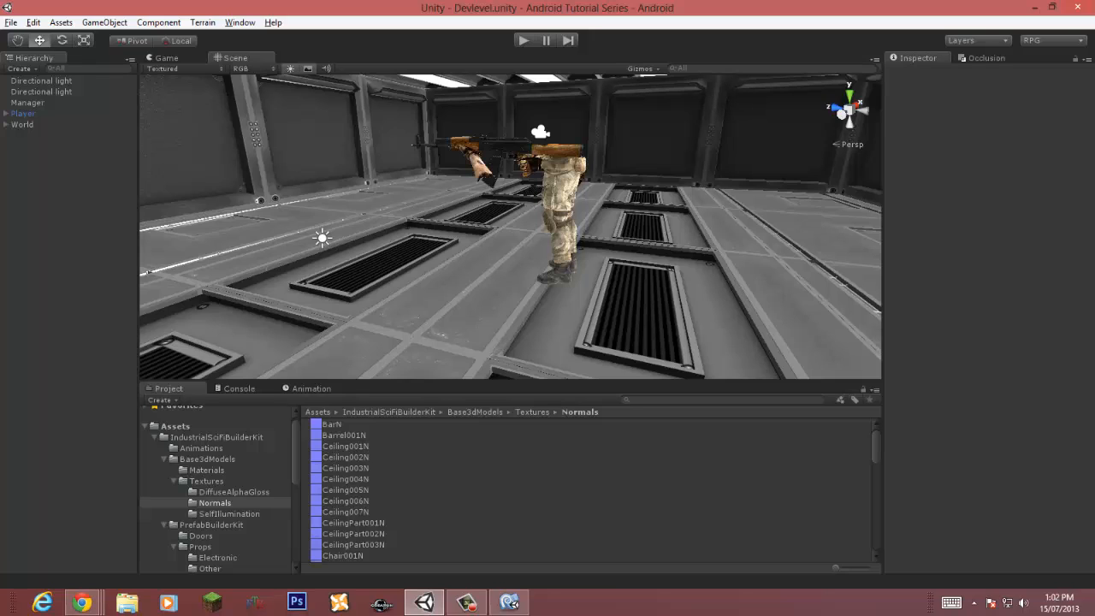
click(6, 125)
click(6, 125)
click(6, 125)
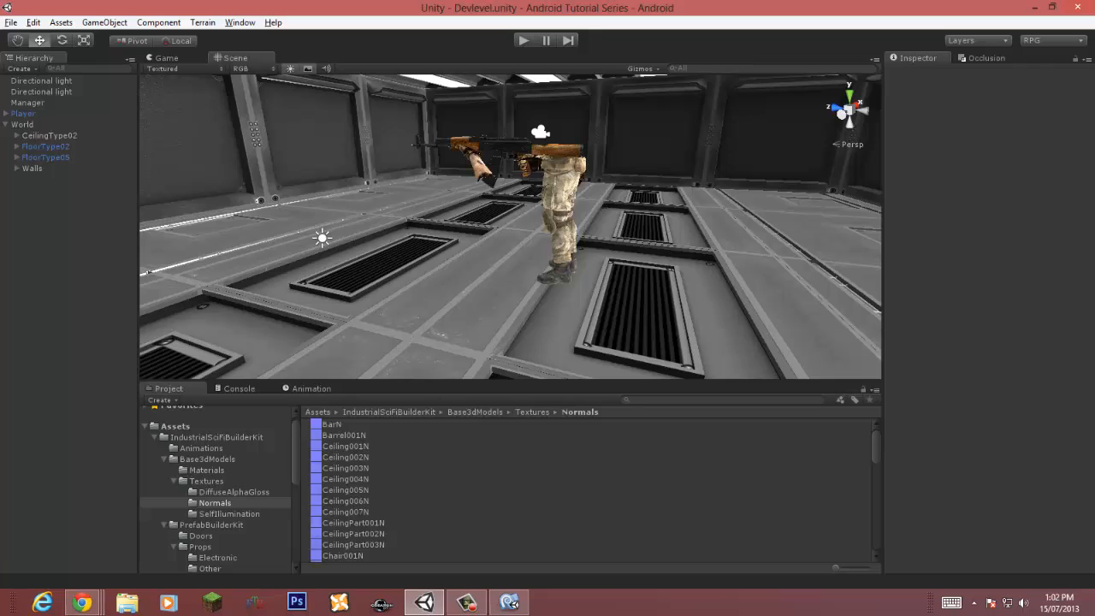
Step: Save CeilingType02 and Walls from the hierarchy as prefabs in the Prefabs folder
click(206, 481)
click(173, 481)
click(165, 460)
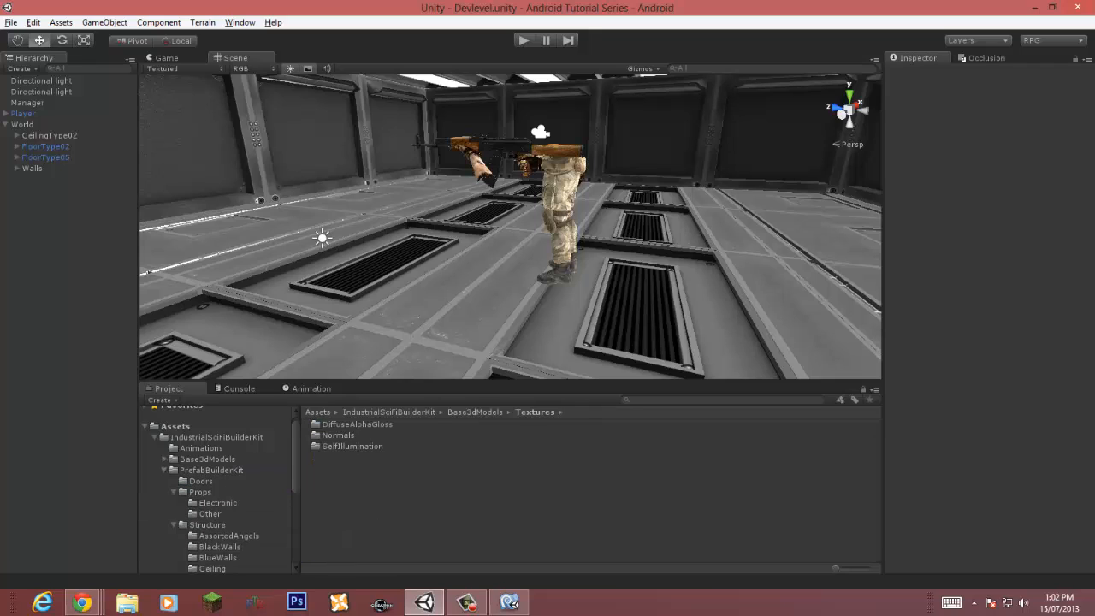
click(173, 492)
click(174, 503)
click(164, 471)
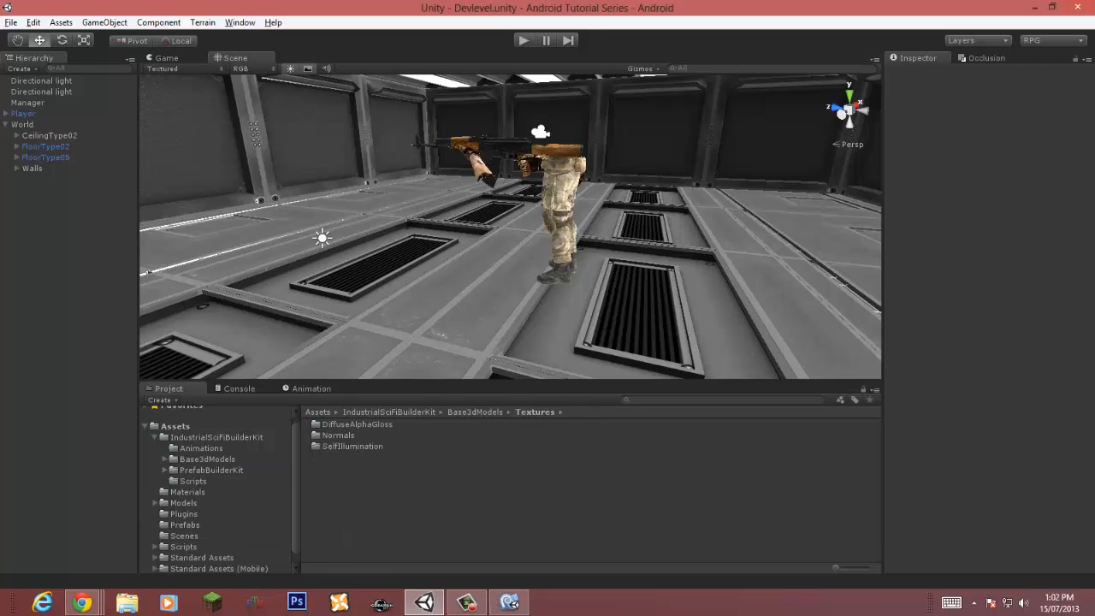
click(155, 437)
click(185, 488)
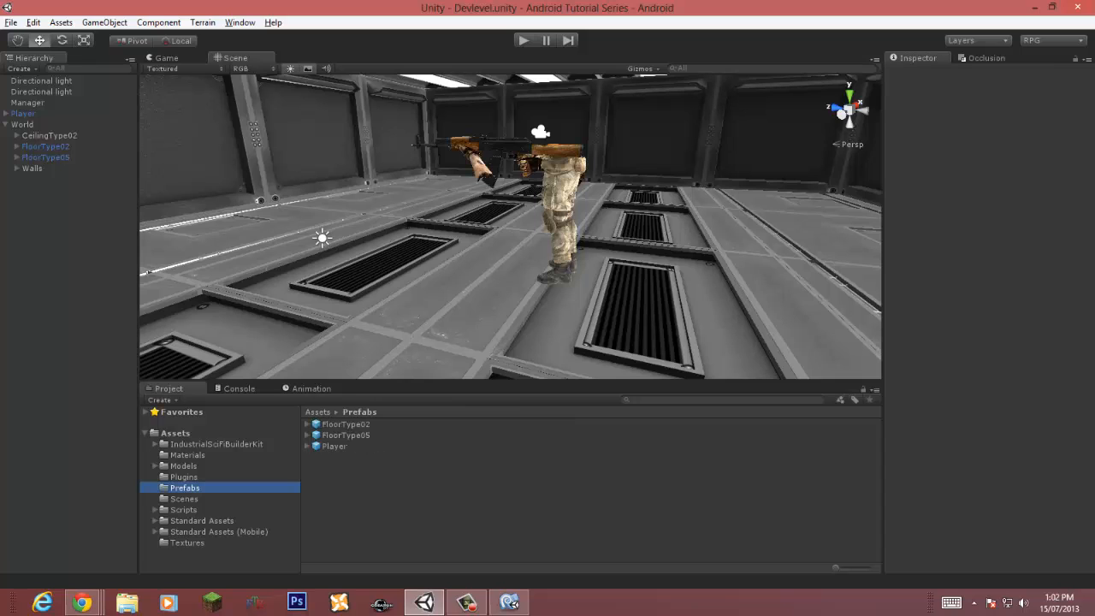
drag(50, 136, 376, 497)
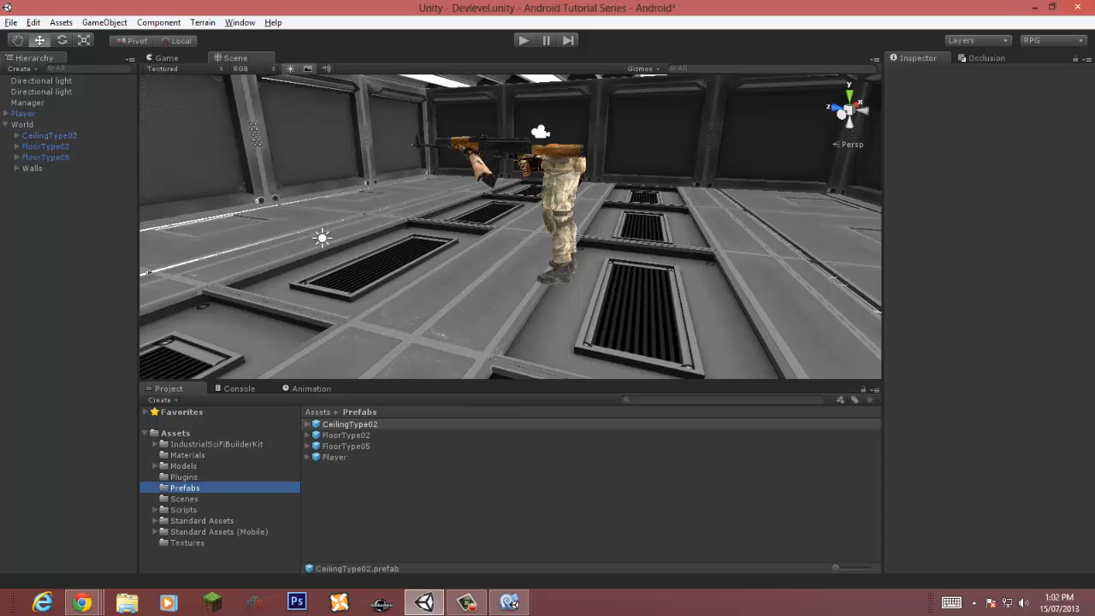
drag(31, 168, 368, 505)
mouse_move(983, 467)
mouse_down()
mouse_move(1027, 504)
mouse_move(967, 471)
mouse_up()
click(402, 511)
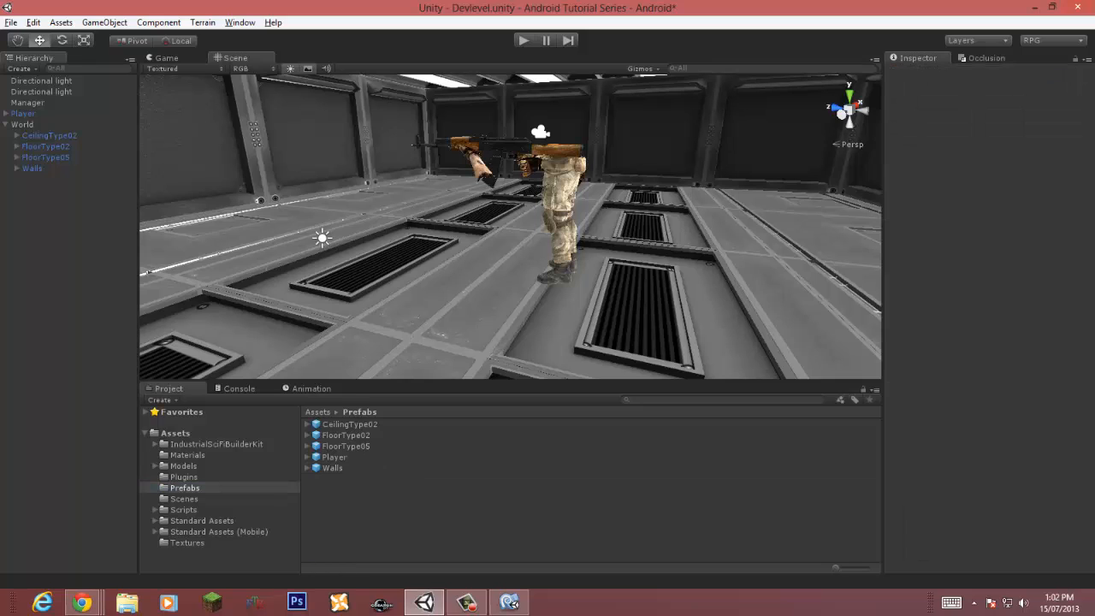
Step: Create a new folder named DevLevel inside the Prefabs folder
right_click(476, 492)
mouse_move(514, 282)
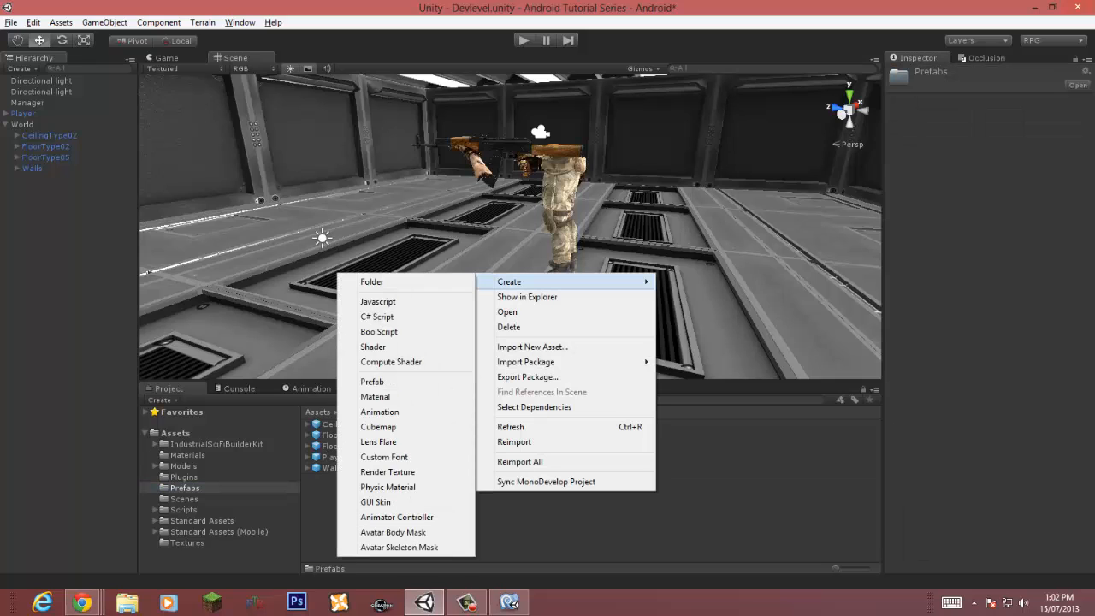
click(372, 281)
text(DevLev)
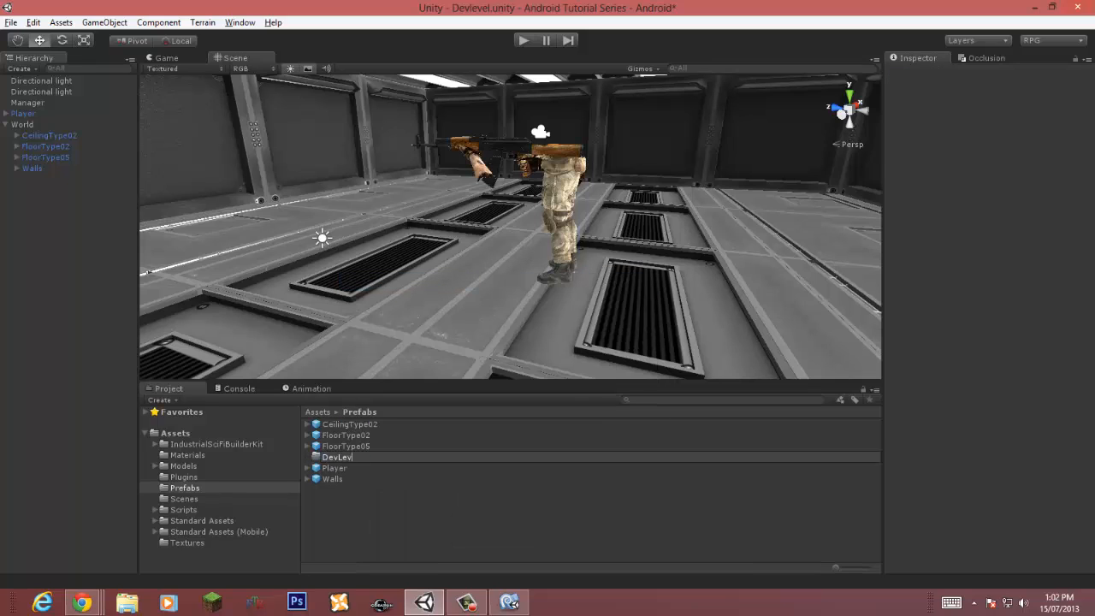
text(el)
key(Return)
Step: Move the CeilingType02, FloorType02, FloorType05 and Walls prefabs into the DevLevel folder and save the scene
click(350, 424)
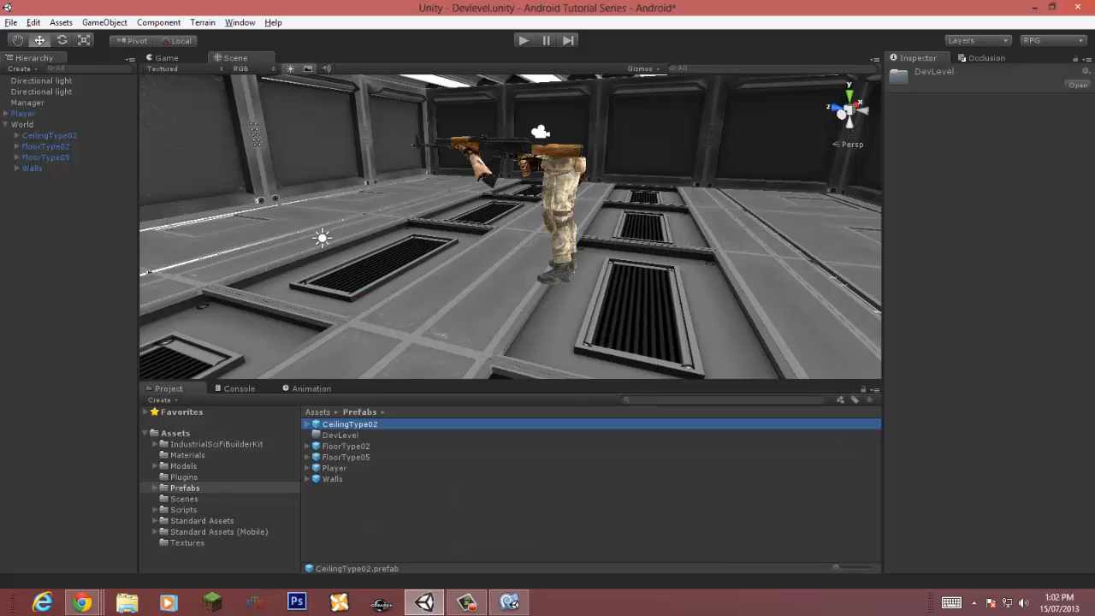
ctrl+click(346, 446)
ctrl+click(347, 457)
ctrl+click(333, 479)
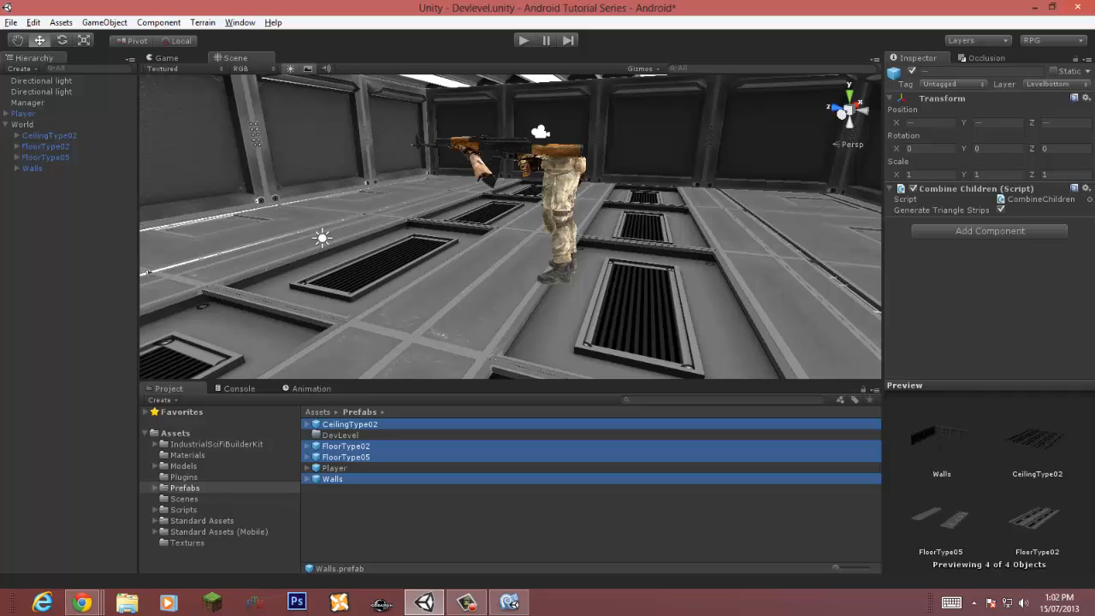
drag(332, 479, 340, 436)
key(ctrl+s)
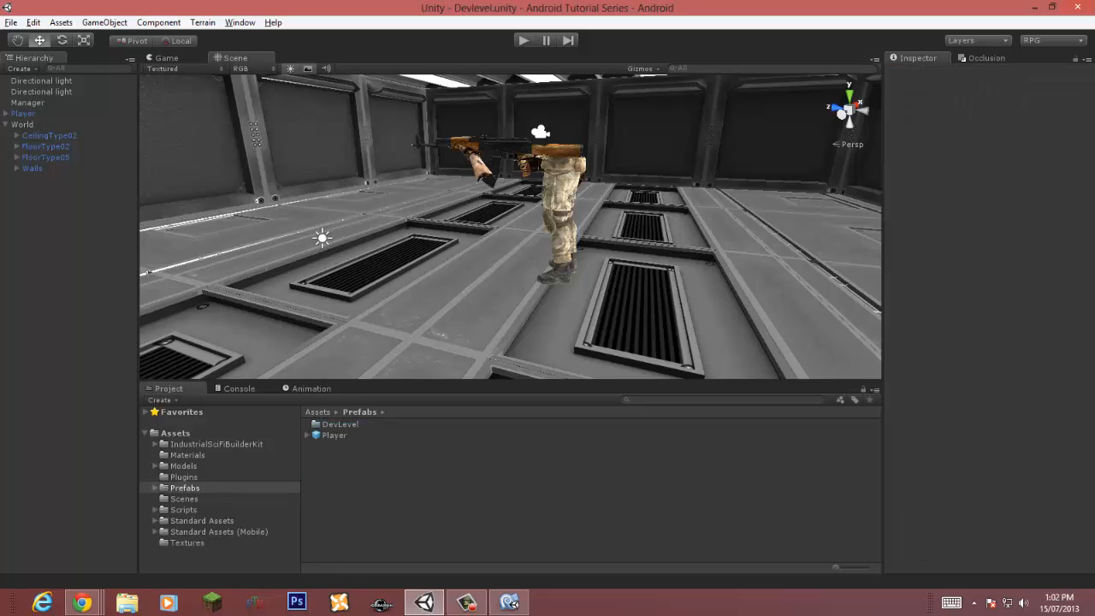
Step: Collapse World, then darken the colour of the second directional light
click(6, 125)
click(22, 125)
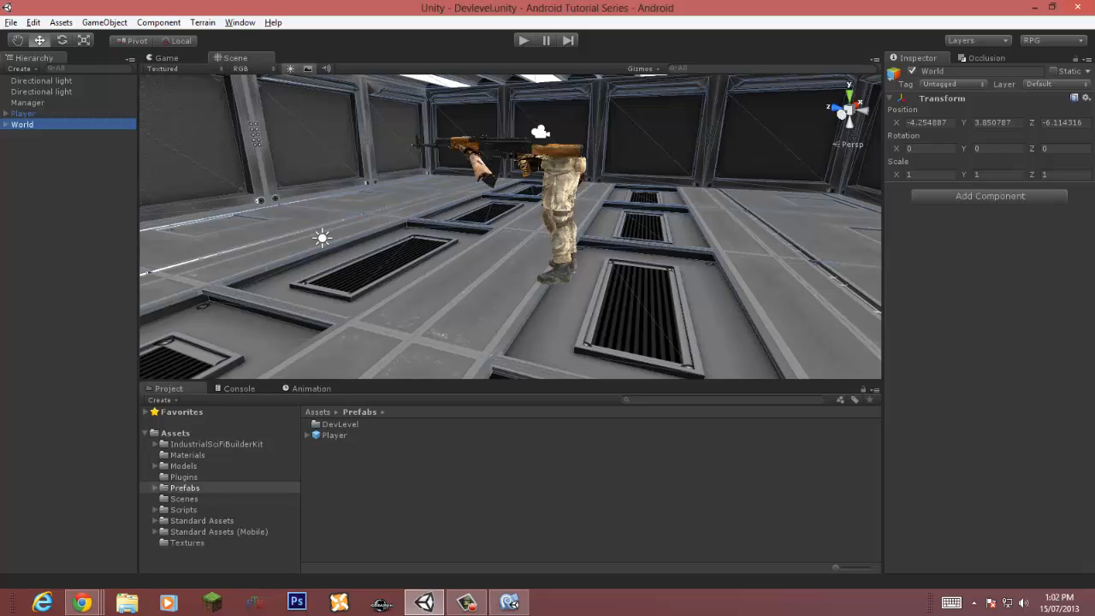
right_drag(590, 231, 420, 233)
click(566, 246)
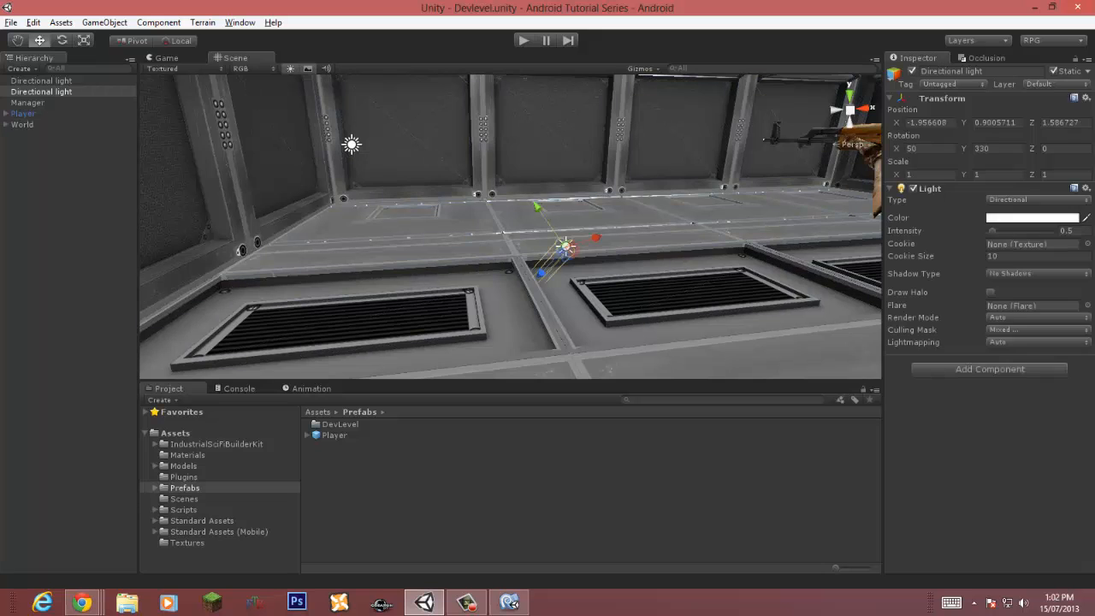
click(1032, 218)
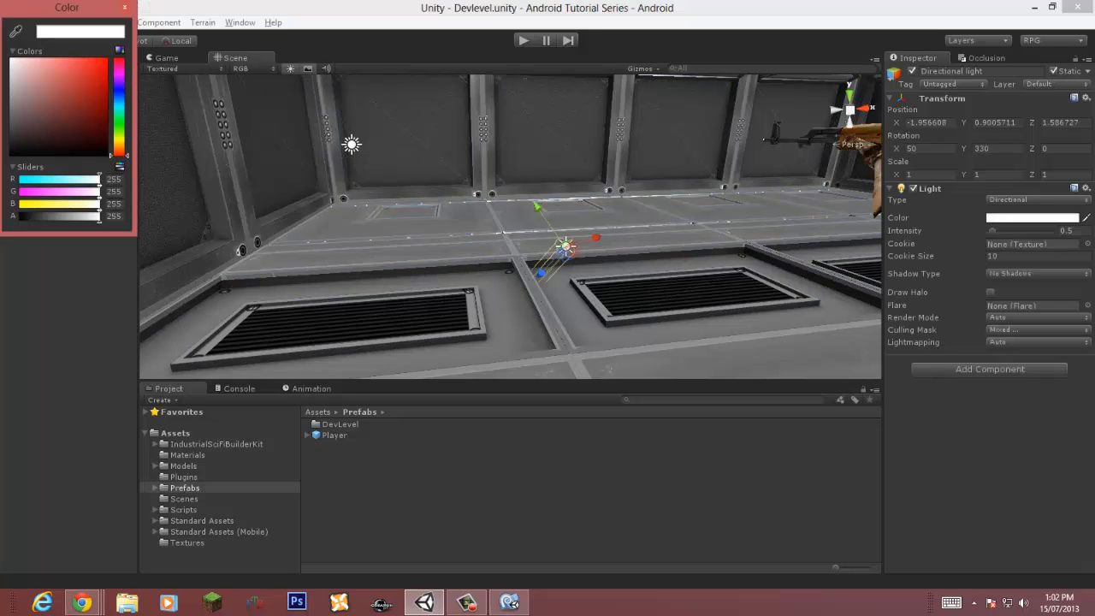
drag(12, 59, 13, 130)
click(125, 7)
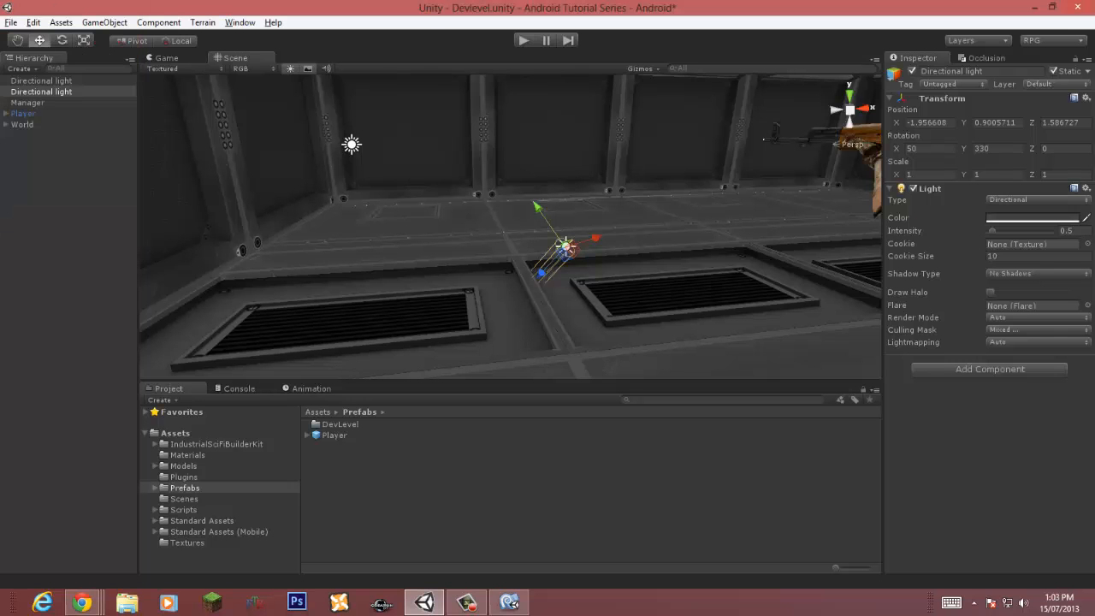
Step: Set the first directional light's colour to grey 114, 114, 114
click(352, 145)
right_drag(352, 144, 313, 60)
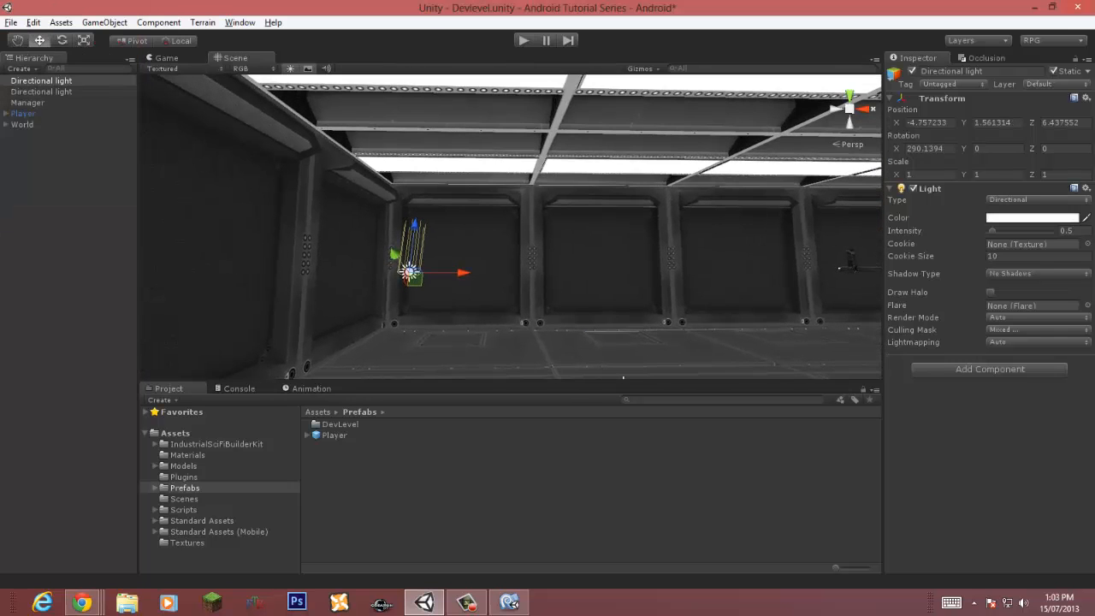
click(1030, 218)
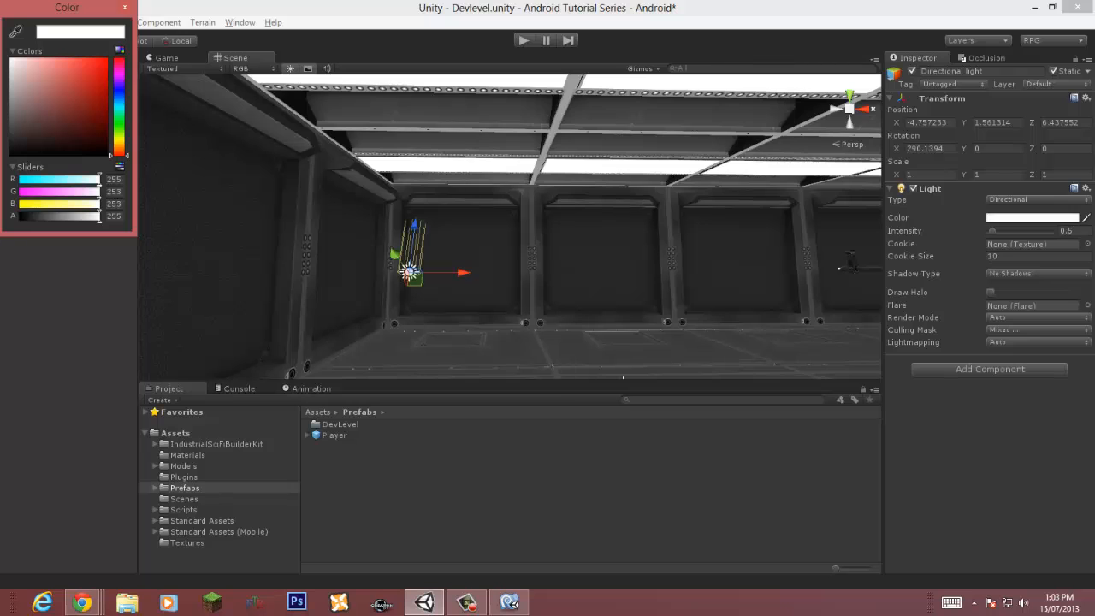
drag(11, 59, 13, 112)
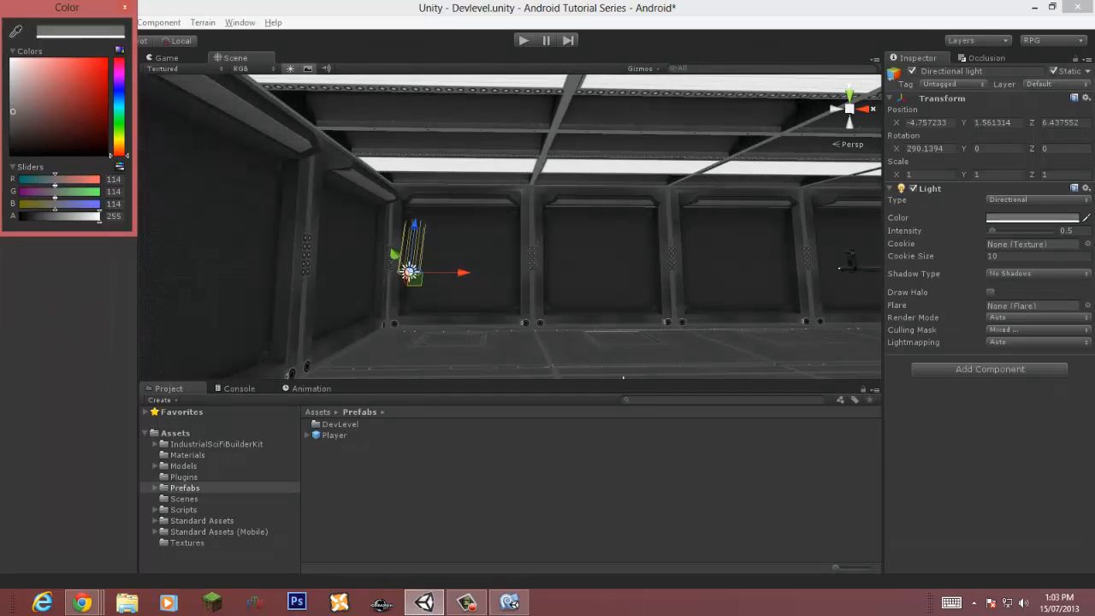
click(125, 7)
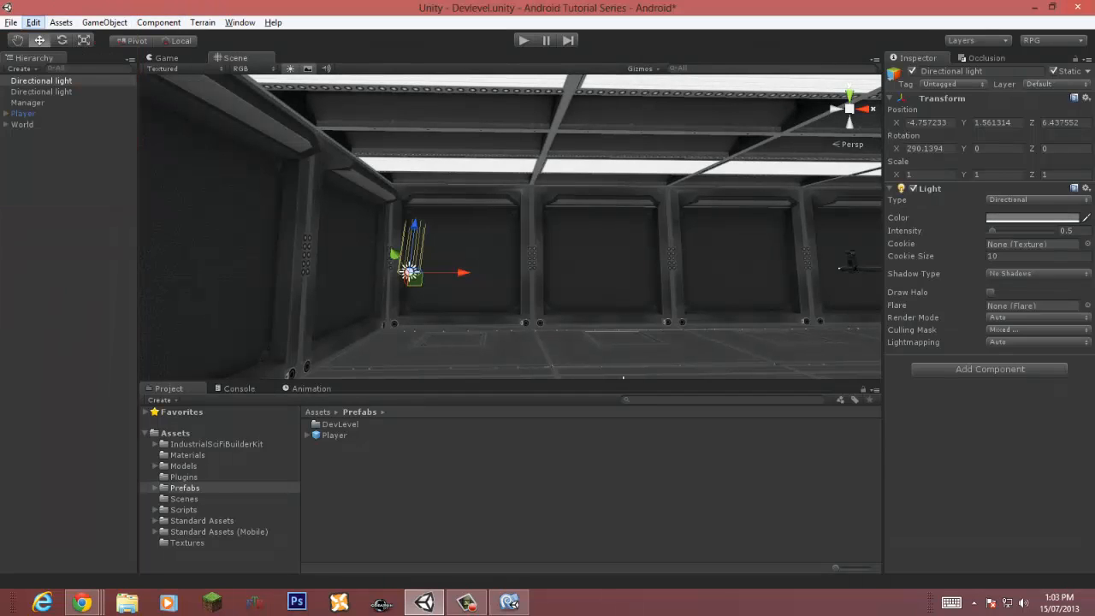
Step: Set the ambient light in Render Settings to black and save the scene
click(32, 22)
click(34, 325)
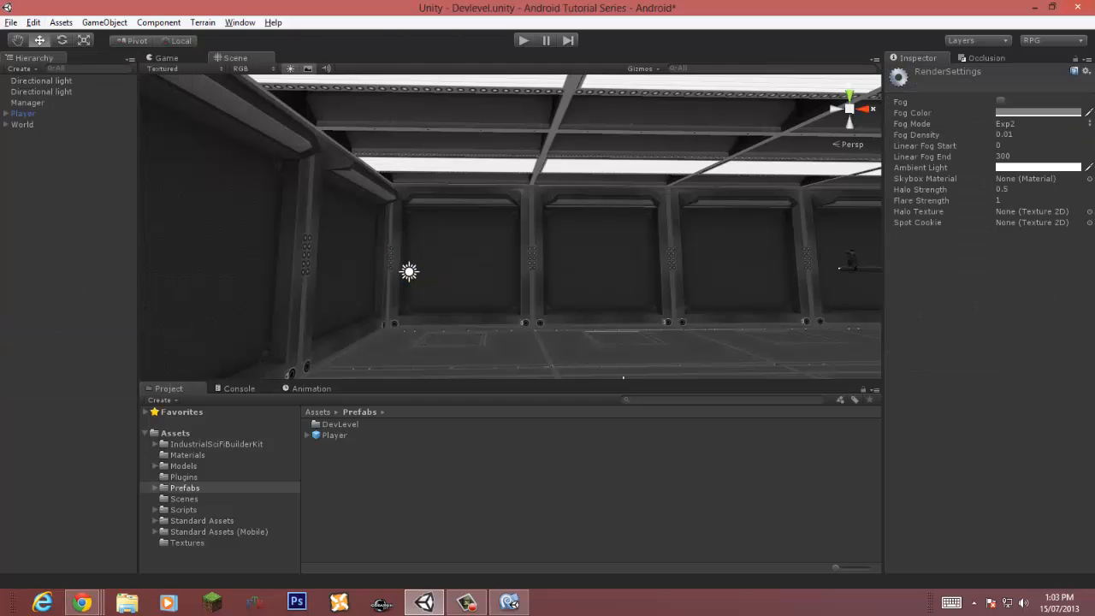
click(1038, 112)
click(1037, 167)
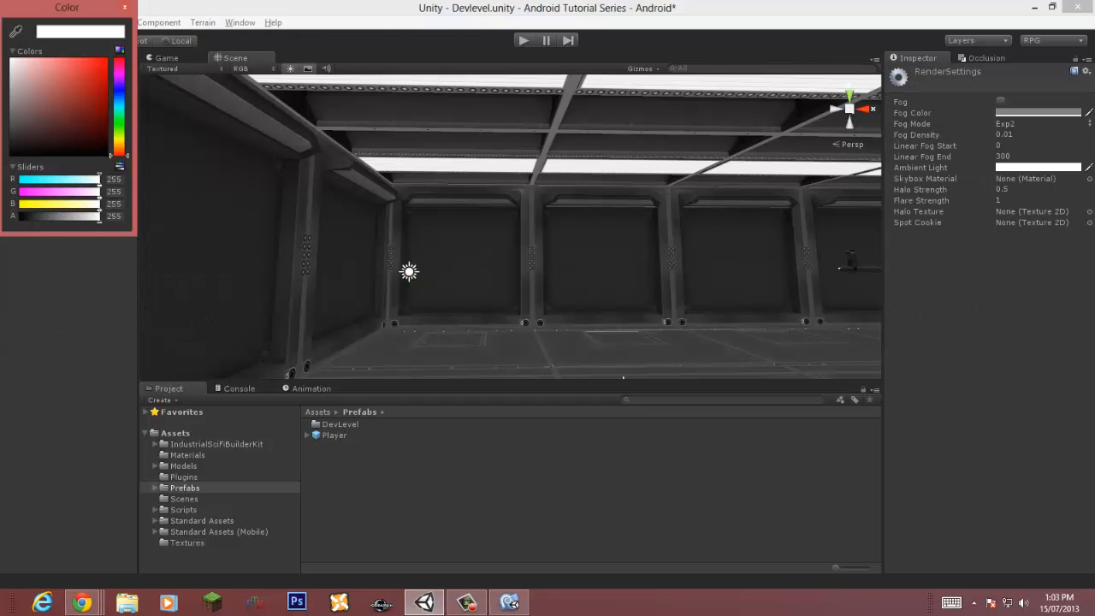
drag(39, 84, 11, 154)
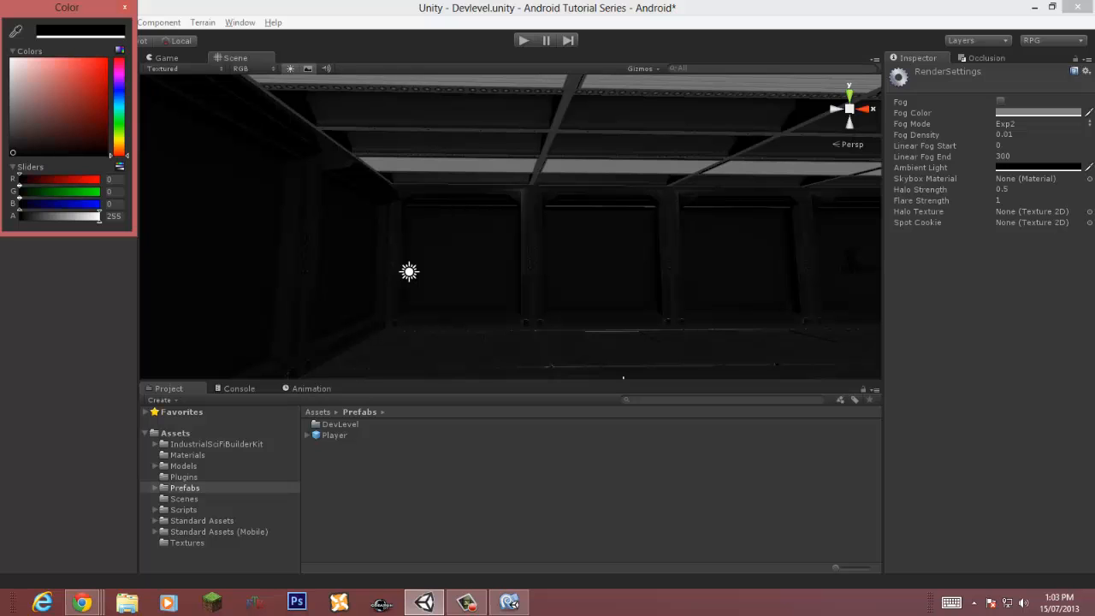
mouse_move(479, 231)
right_down()
mouse_move(685, 229)
mouse_move(496, 244)
right_up()
key(ctrl+s)
Step: Set the first directional light's colour to grey 192, 192, 192 and save the scene
click(481, 210)
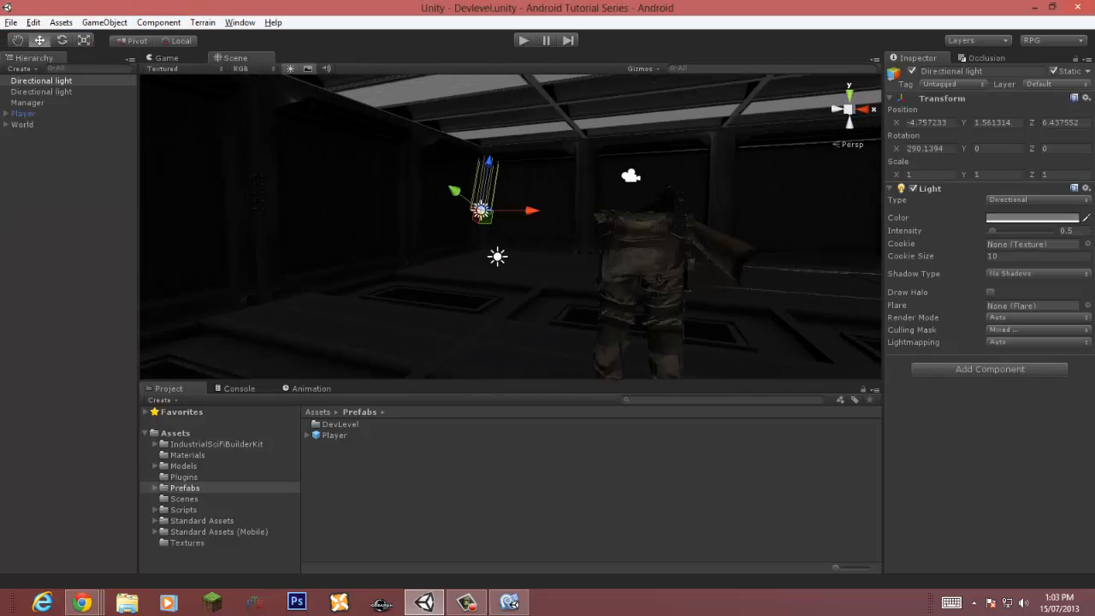
click(1032, 218)
drag(13, 109, 13, 83)
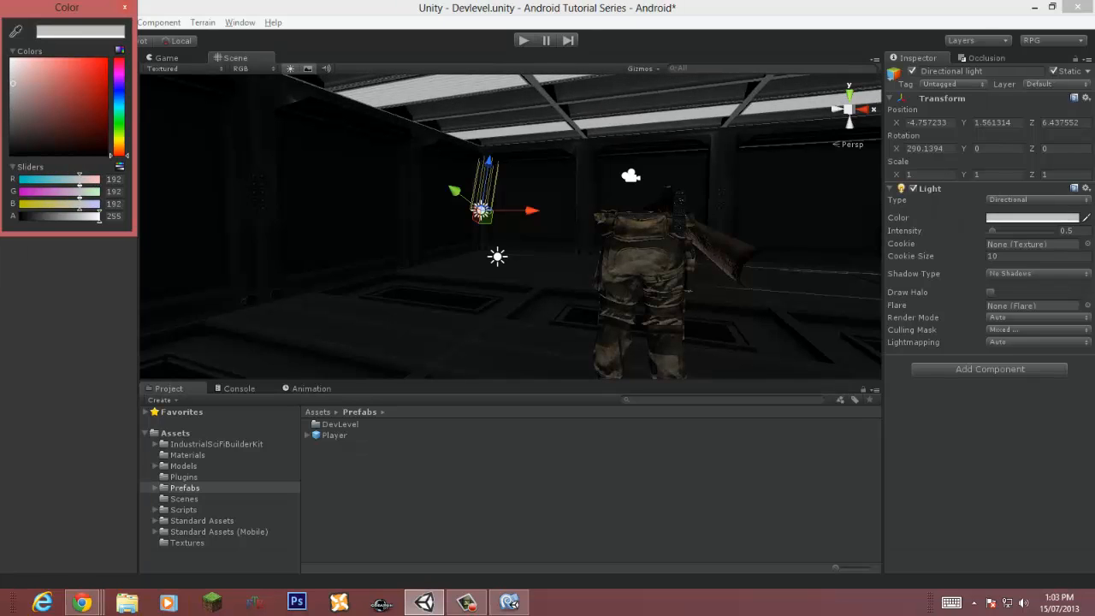
click(125, 7)
key(ctrl+s)
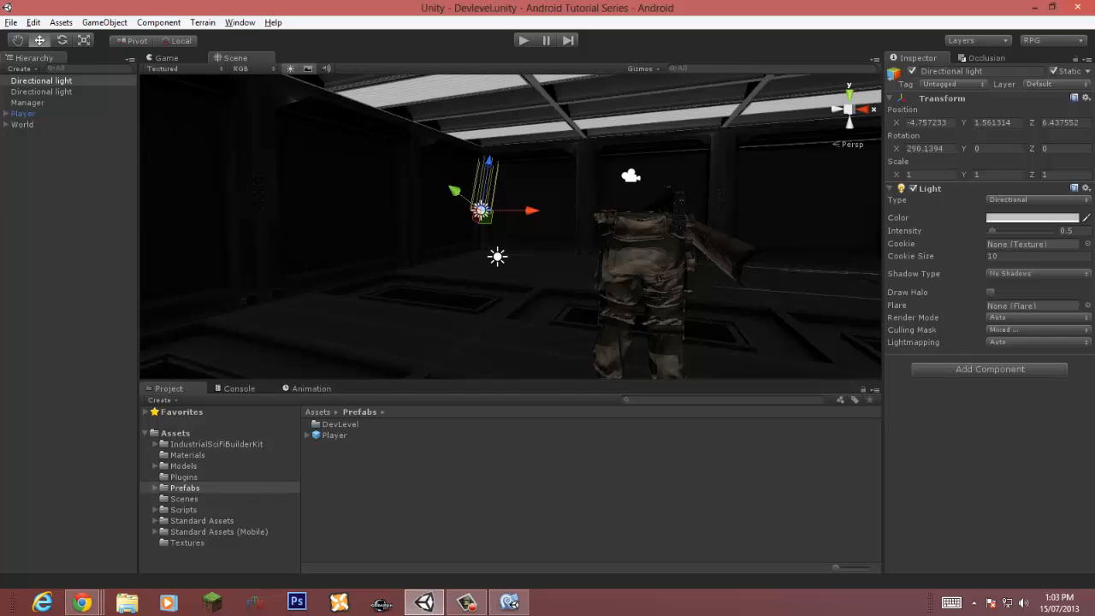
Step: Add a new user layer named Player from the Player object's layer settings
click(23, 113)
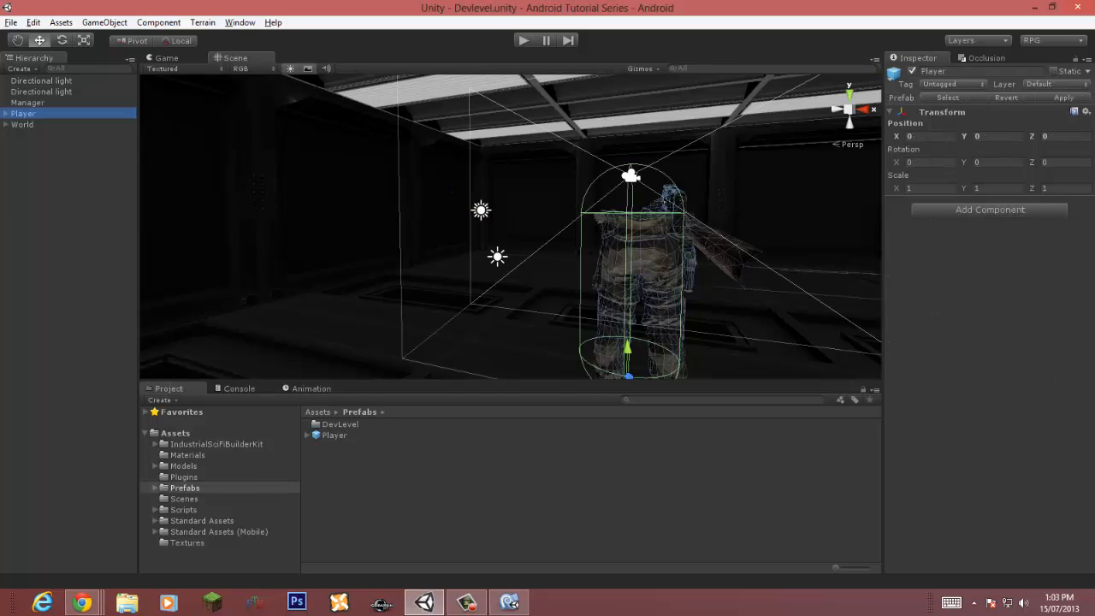
click(1058, 84)
click(963, 223)
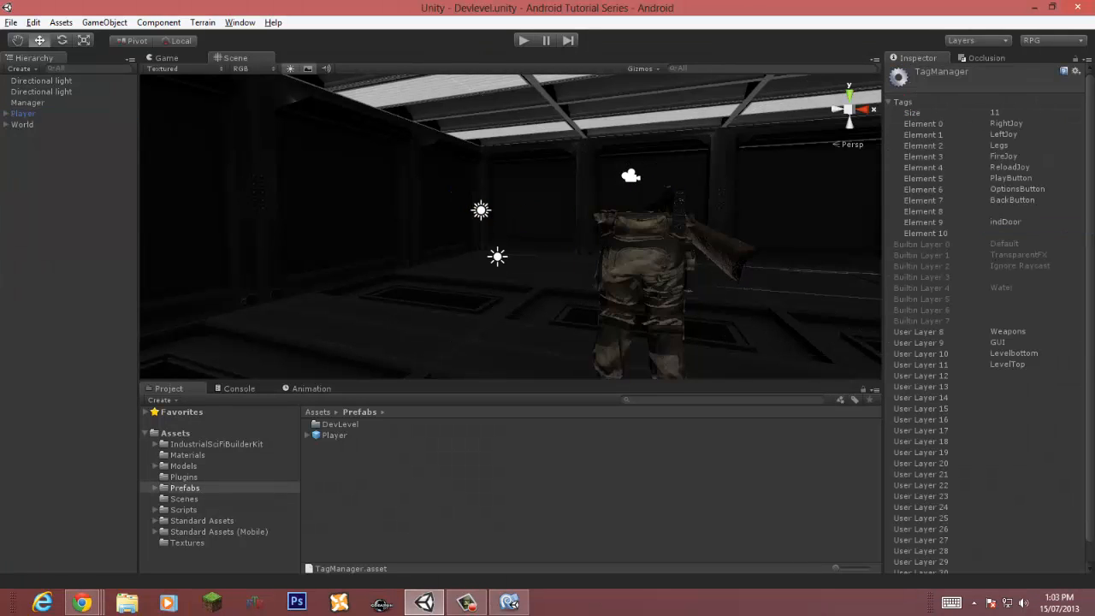
click(1035, 376)
text(Player)
key(Return)
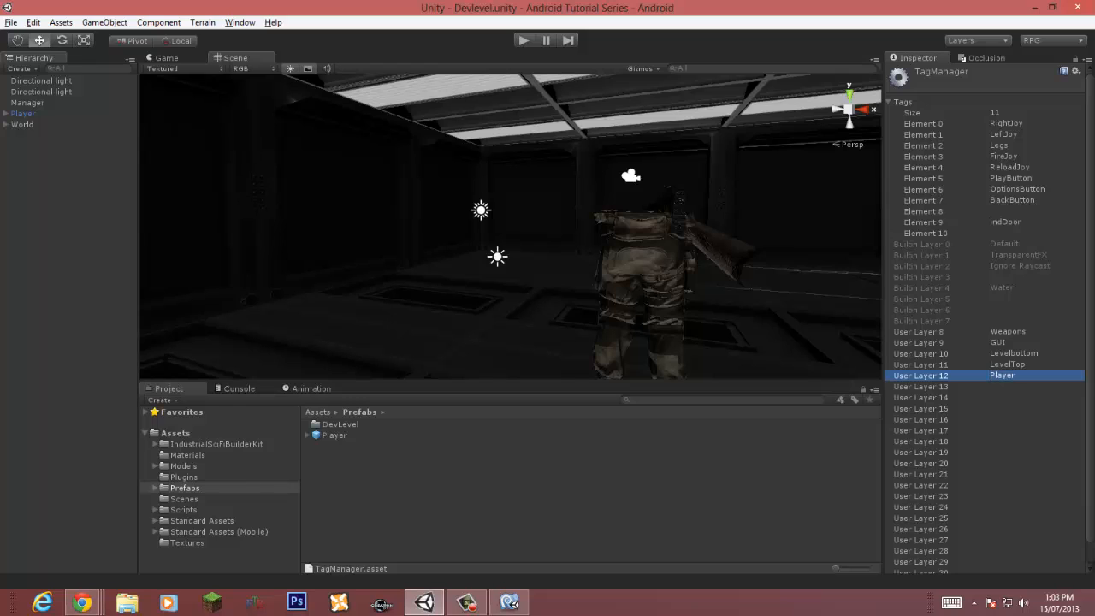
Step: Toggle the Player layer on and off in the second directional light's culling mask, then select the first light
click(497, 256)
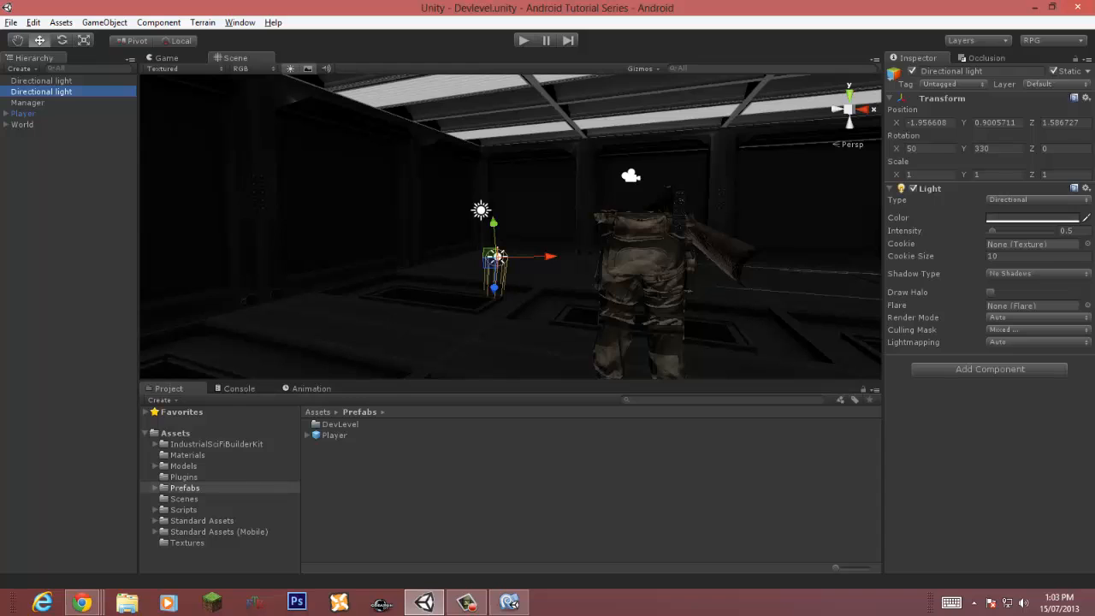
click(1038, 273)
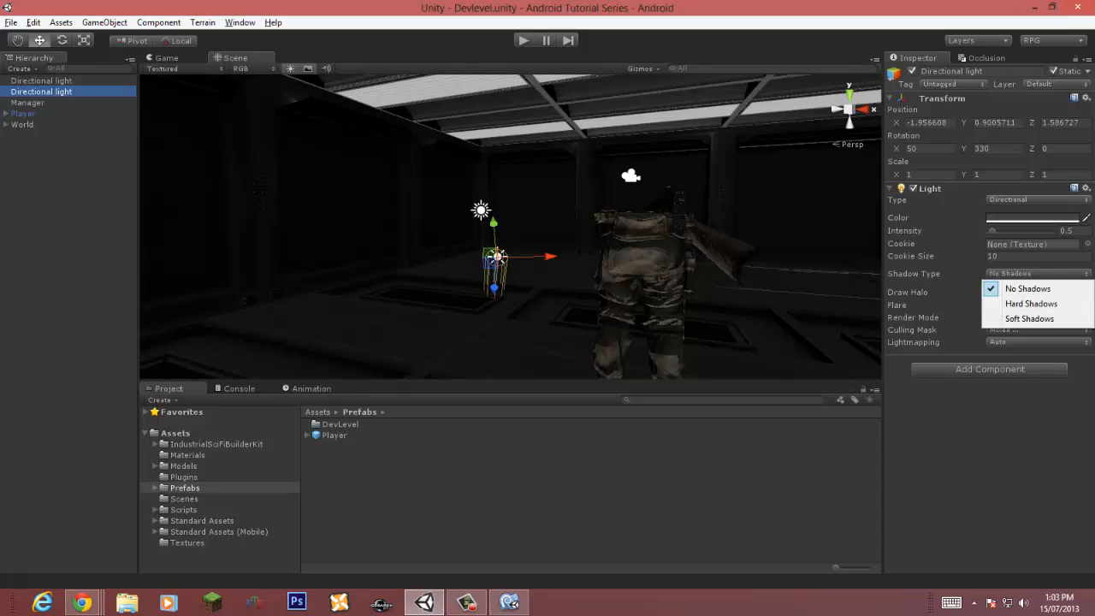
click(1038, 331)
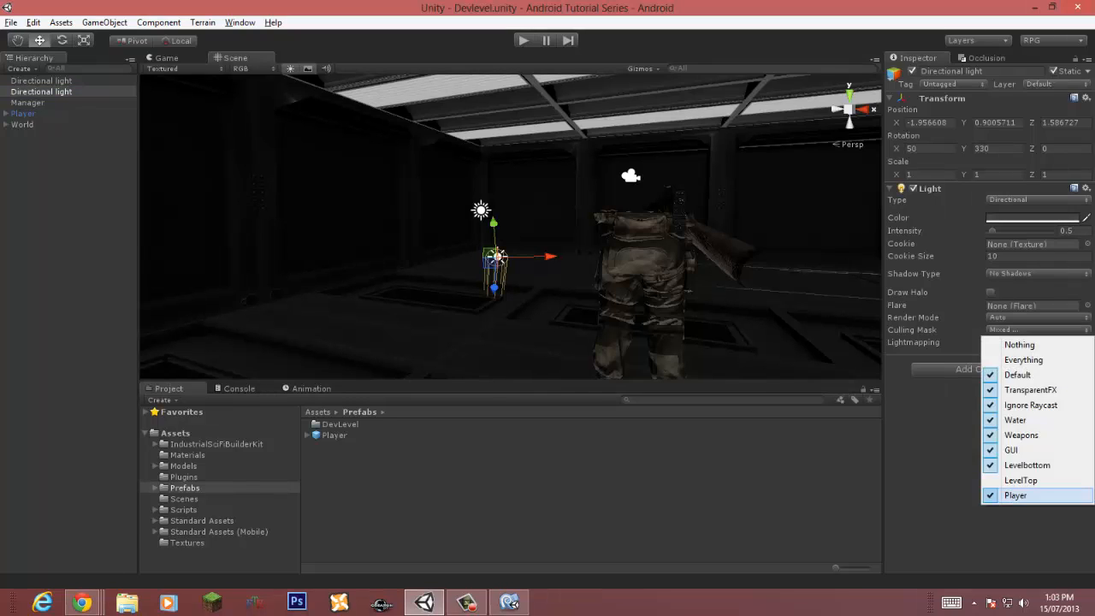
click(1016, 496)
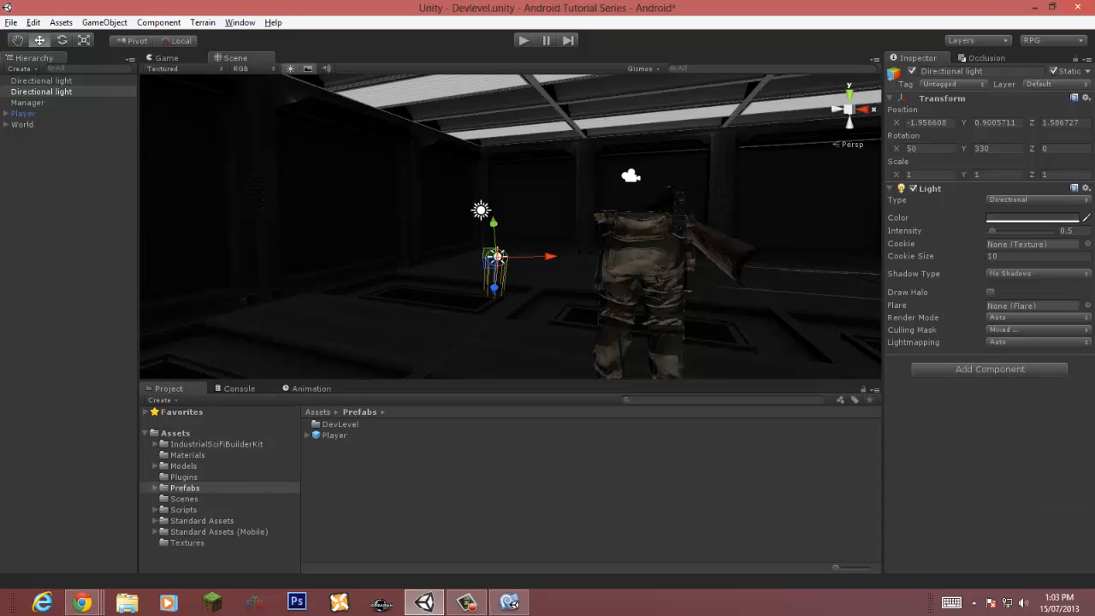
click(1037, 330)
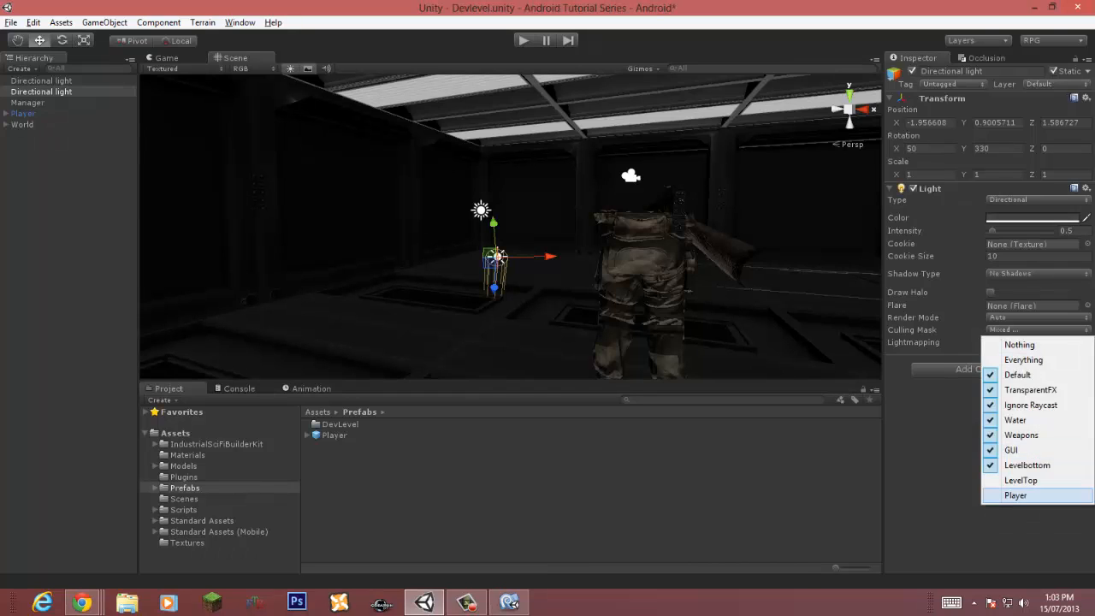
click(1016, 496)
click(1038, 330)
click(1016, 496)
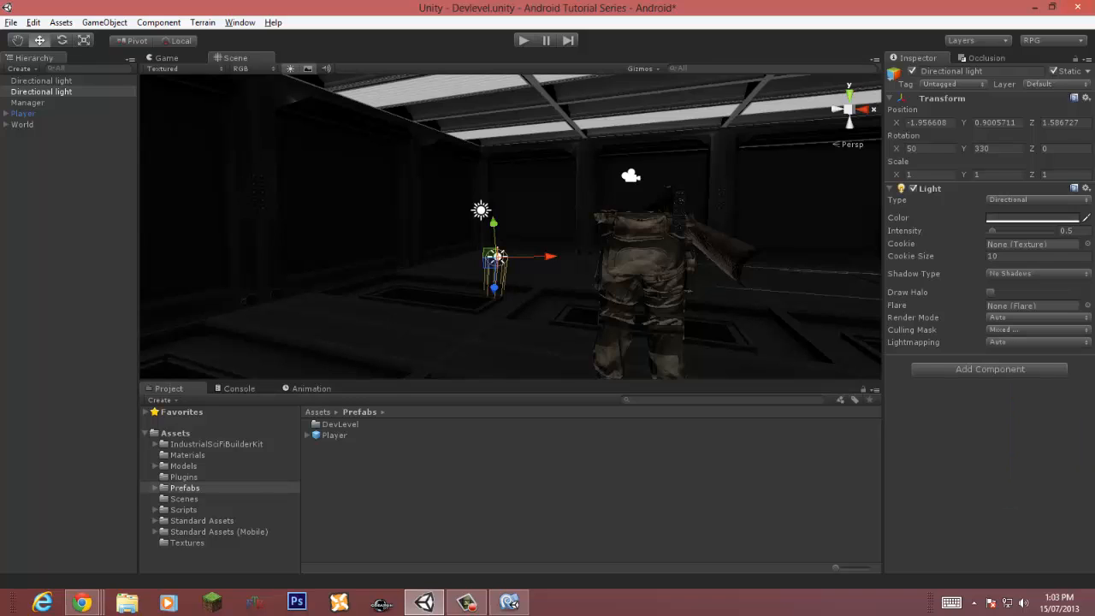
click(1038, 331)
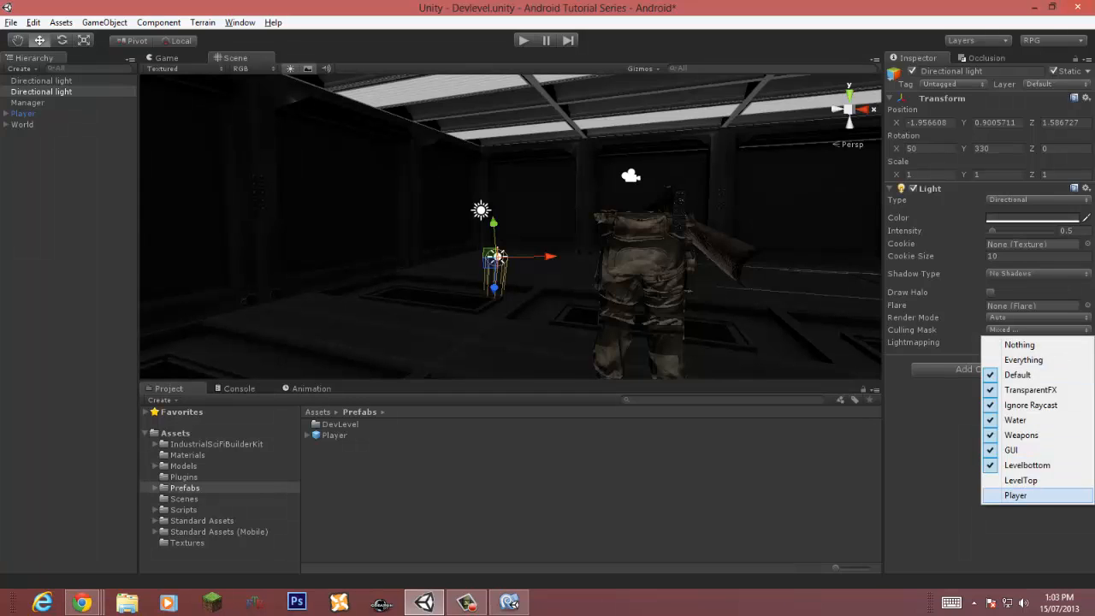
click(1016, 495)
click(41, 81)
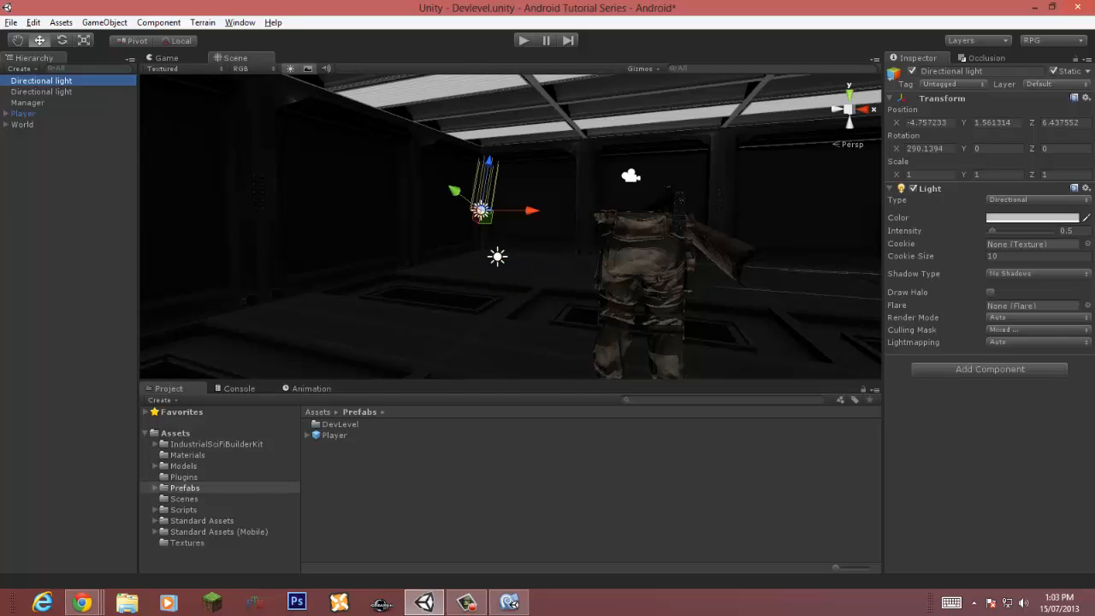
Step: Exclude the Player layer from the first directional light's culling mask and save the scene
click(1038, 342)
click(1037, 330)
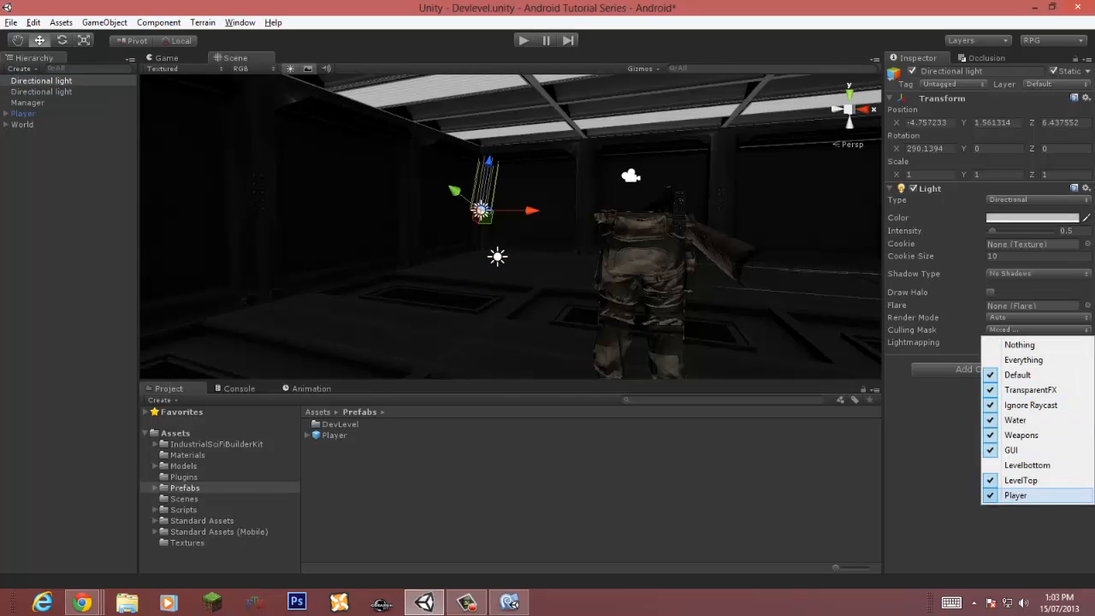
click(1016, 496)
right_drag(511, 226, 575, 268)
right_drag(548, 231, 503, 254)
key(ctrl+s)
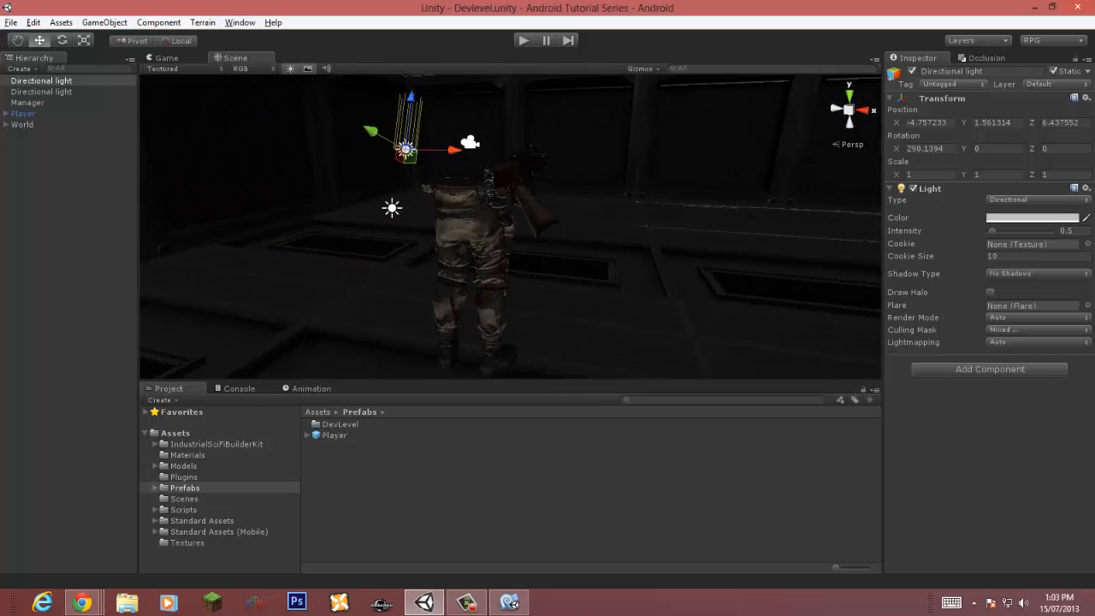
Step: Review the layers ticked in the first directional light's culling mask
click(1037, 342)
click(1037, 330)
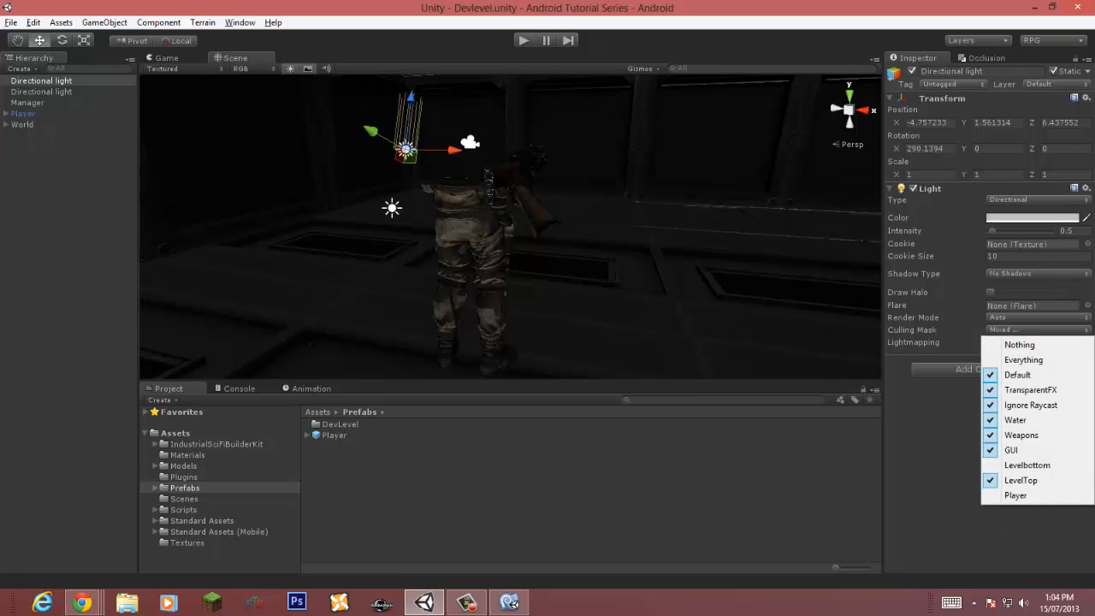
key(Escape)
Step: Set the Player object's layer to Player, applying it to all child objects too
click(23, 114)
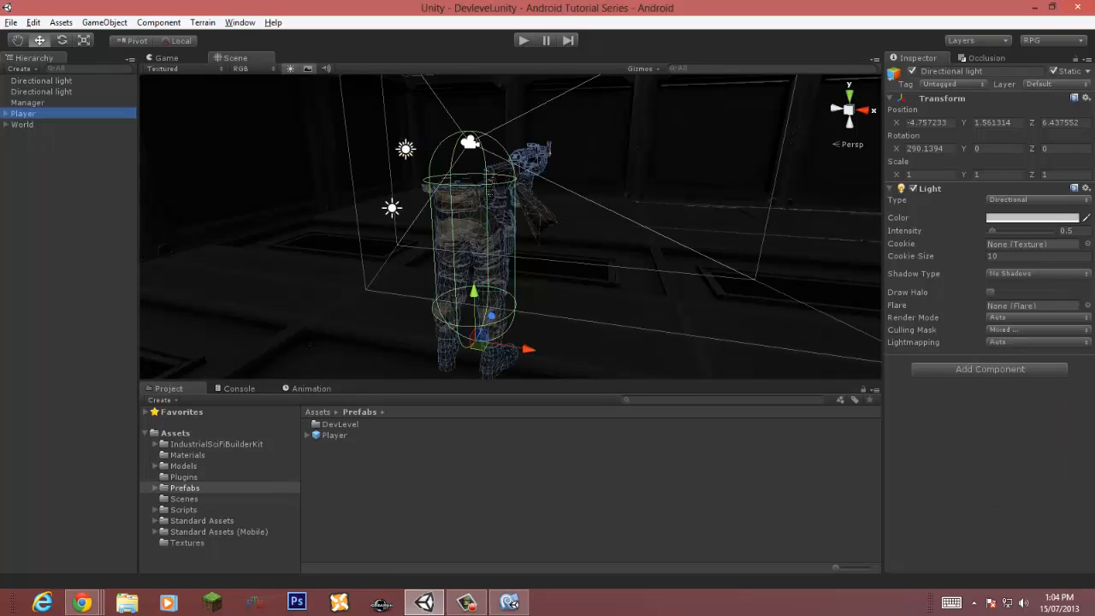
click(1056, 84)
click(1016, 219)
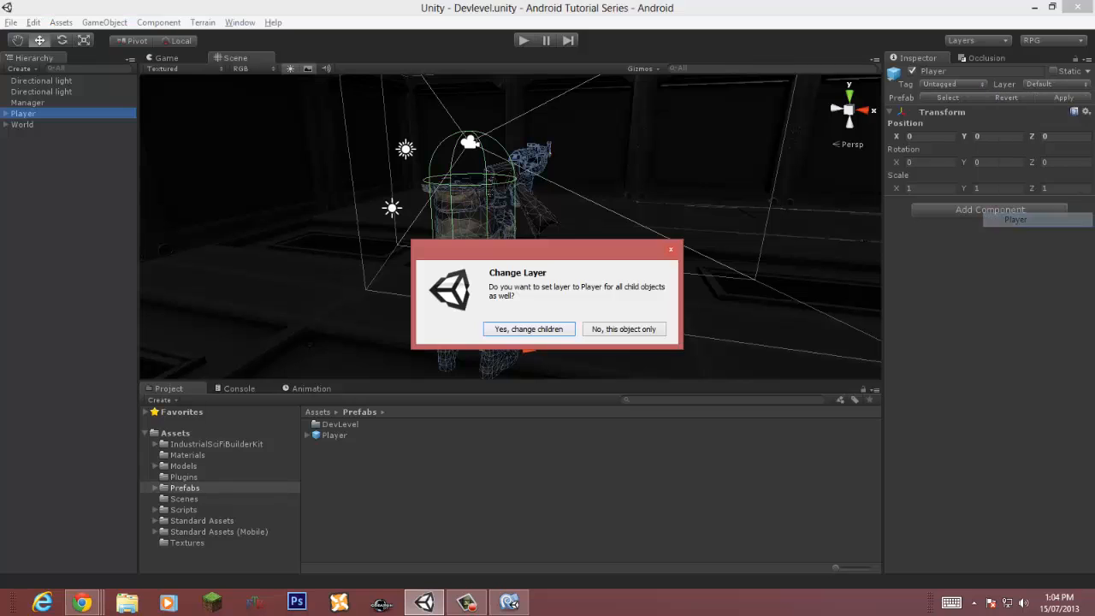
click(530, 328)
Step: Play the scene to test the lighting, then stop playback
click(513, 496)
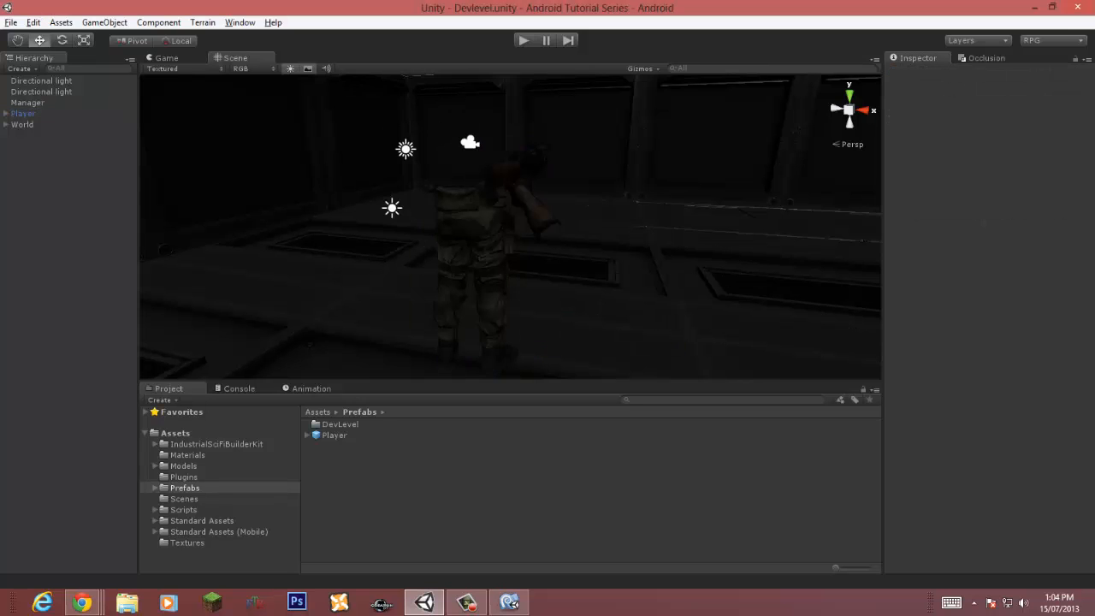
alt+drag(565, 231, 436, 236)
key(ctrl+p)
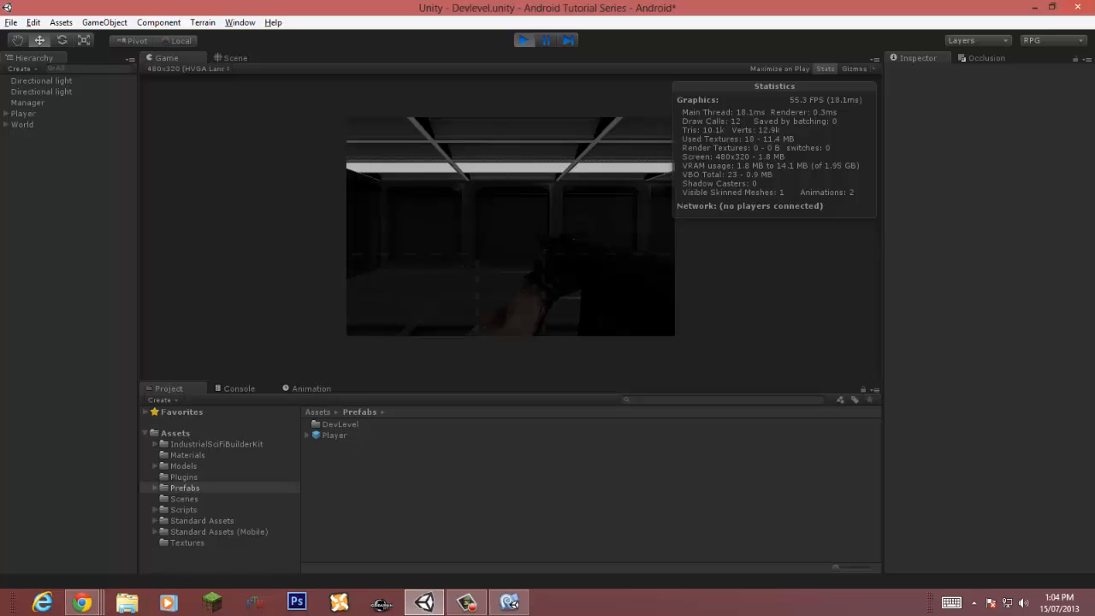
key(ctrl+p)
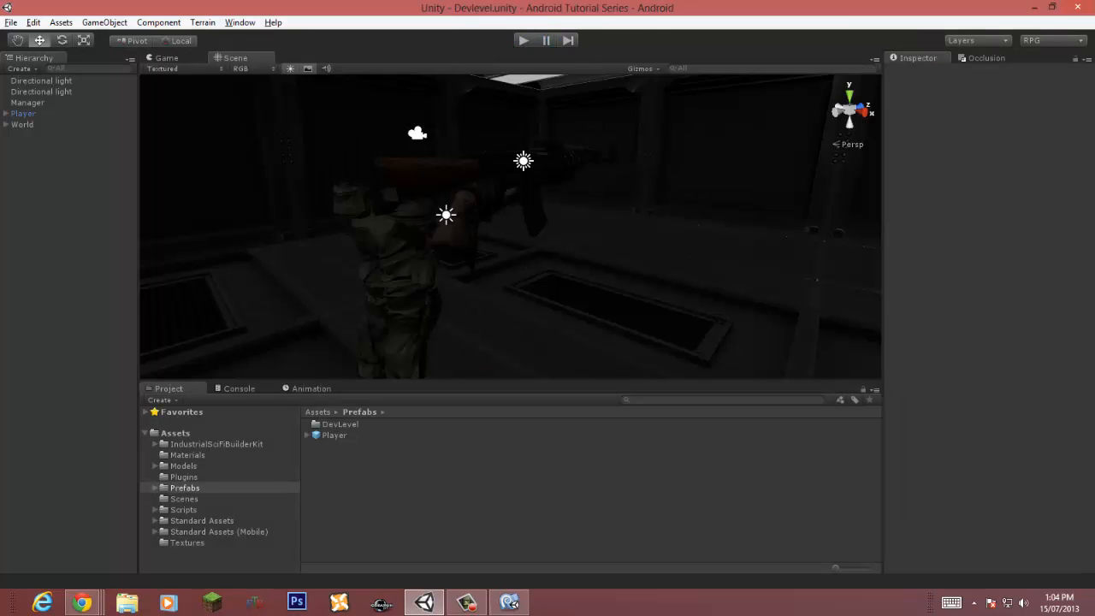
Step: Create a point light and raise it just below the ceiling panels, about Y 3.8
right_drag(513, 248, 511, 173)
click(104, 22)
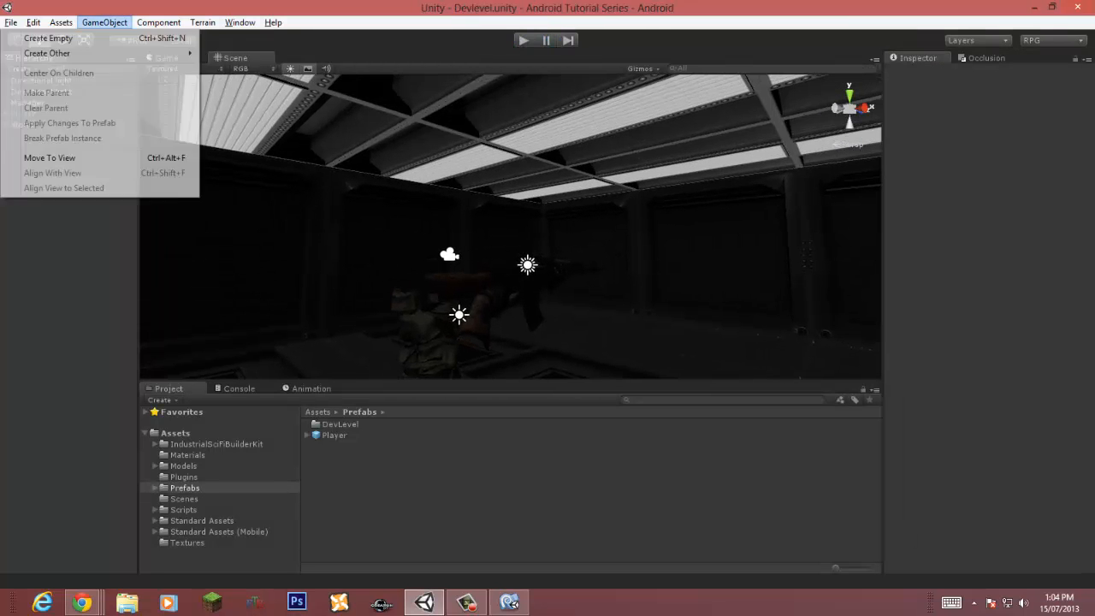
mouse_move(94, 53)
click(239, 148)
key(f)
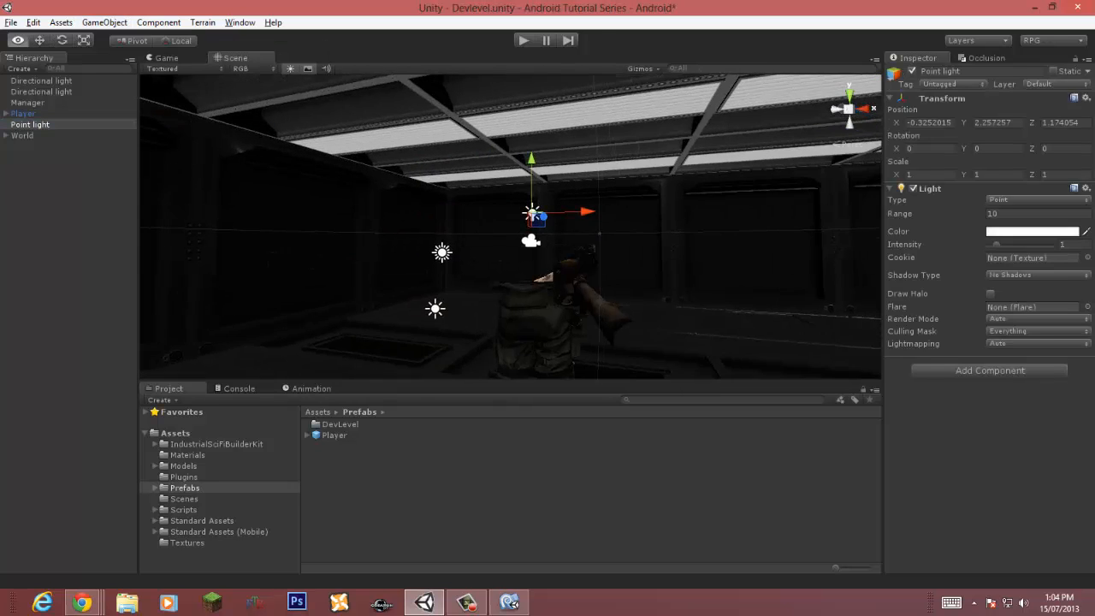
drag(541, 216, 992, 120)
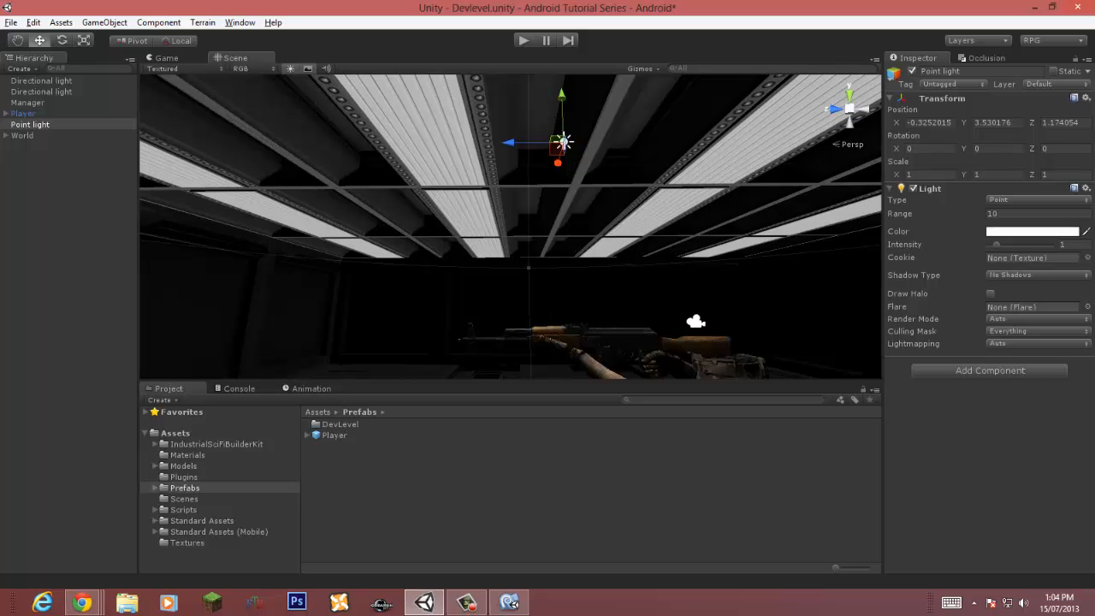
drag(508, 142, 768, 119)
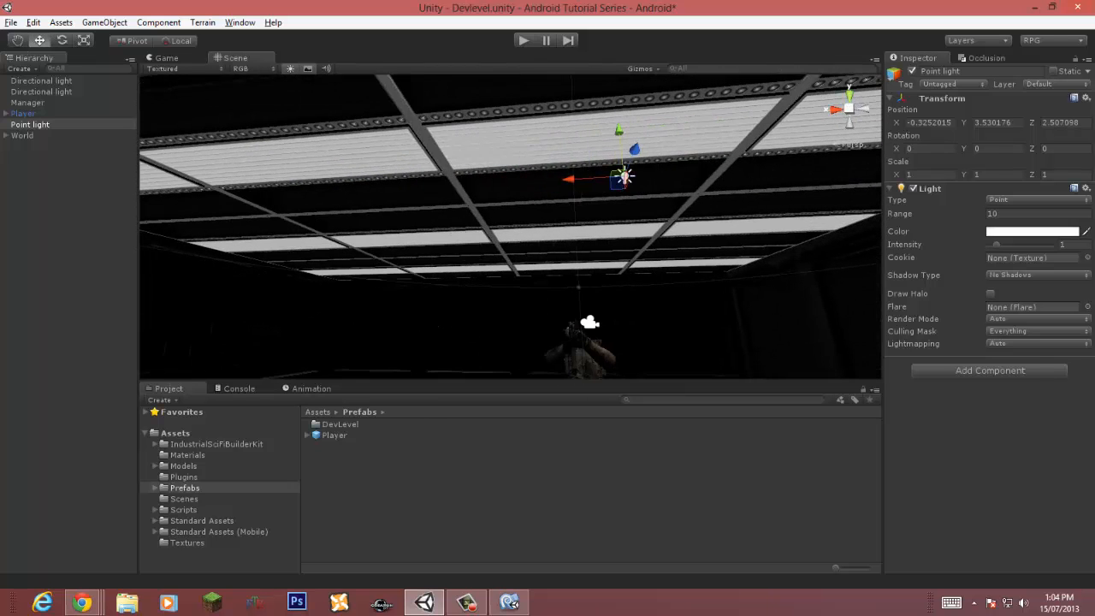
drag(569, 178, 537, 181)
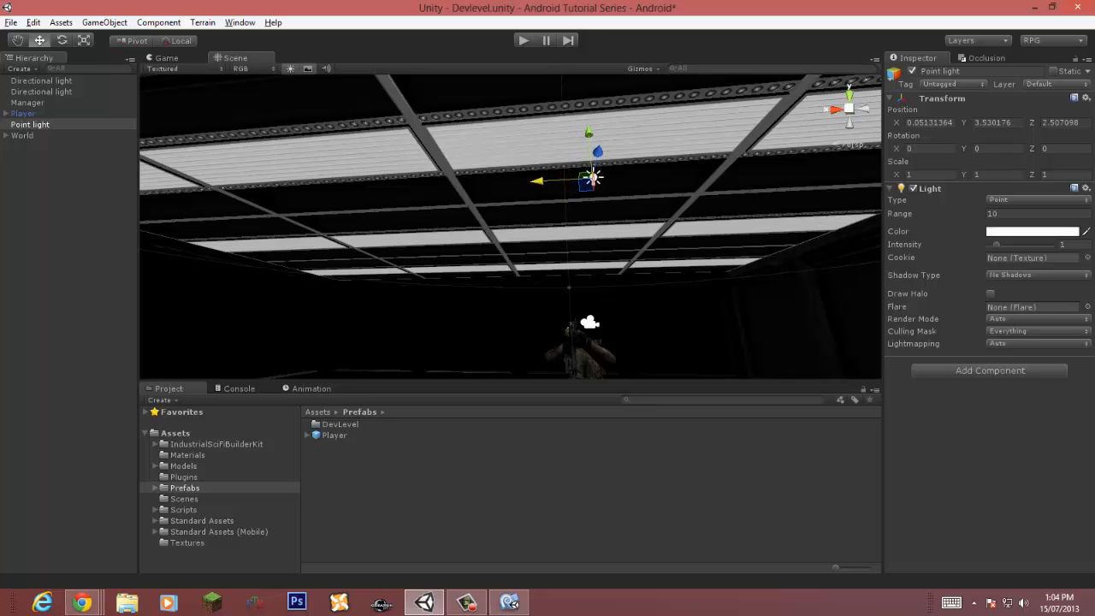
drag(589, 133, 197, 167)
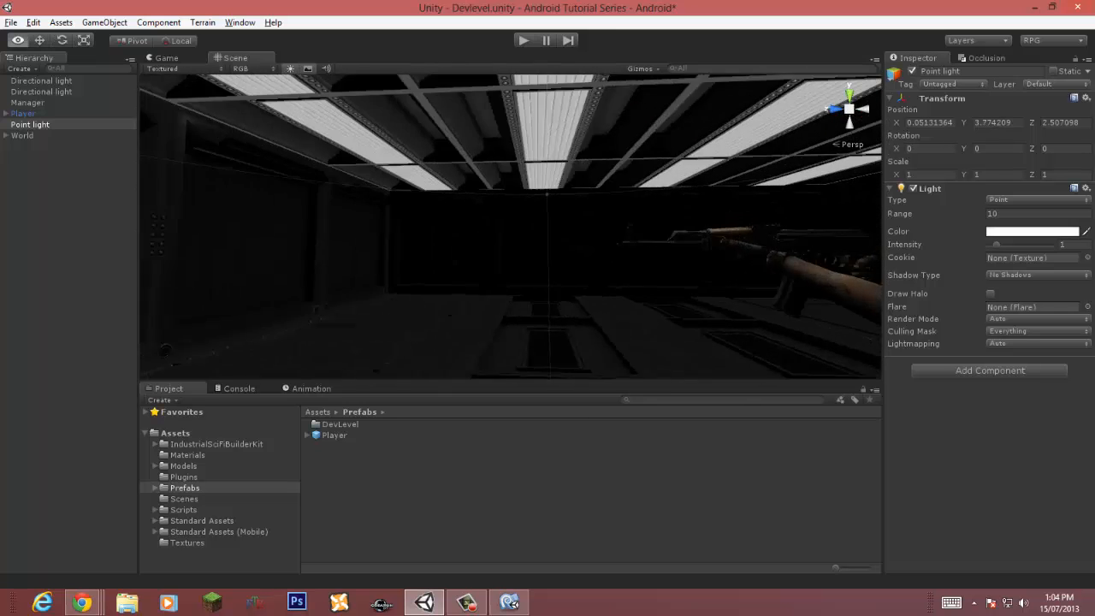
Step: Duplicate the point light three times, spacing the copies along one row of ceiling lights, and save the scene
right_drag(197, 167, 206, 141)
key(ctrl+d)
drag(320, 120, 602, 114)
key(d)
right_drag(602, 115, 597, 116)
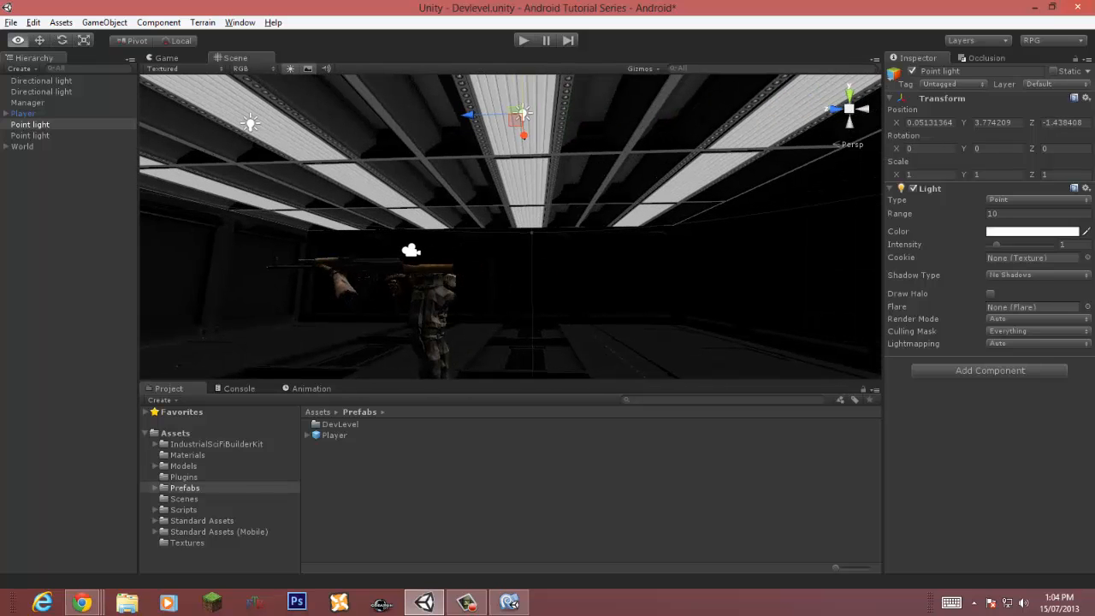
drag(468, 115, 755, 105)
key(ctrl+d)
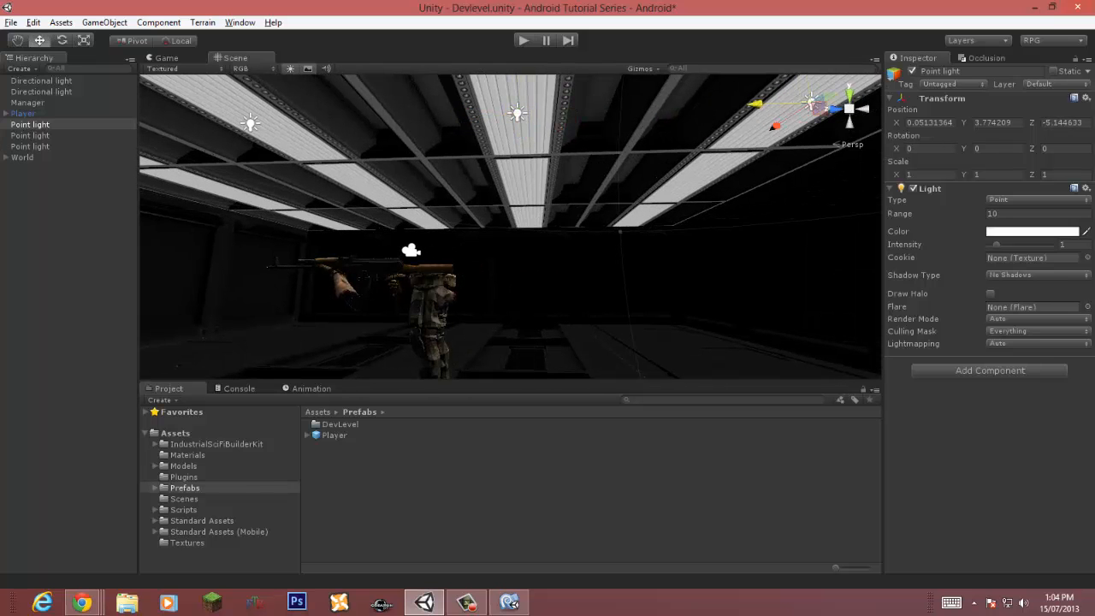
key(d)
right_drag(756, 105, 739, 84)
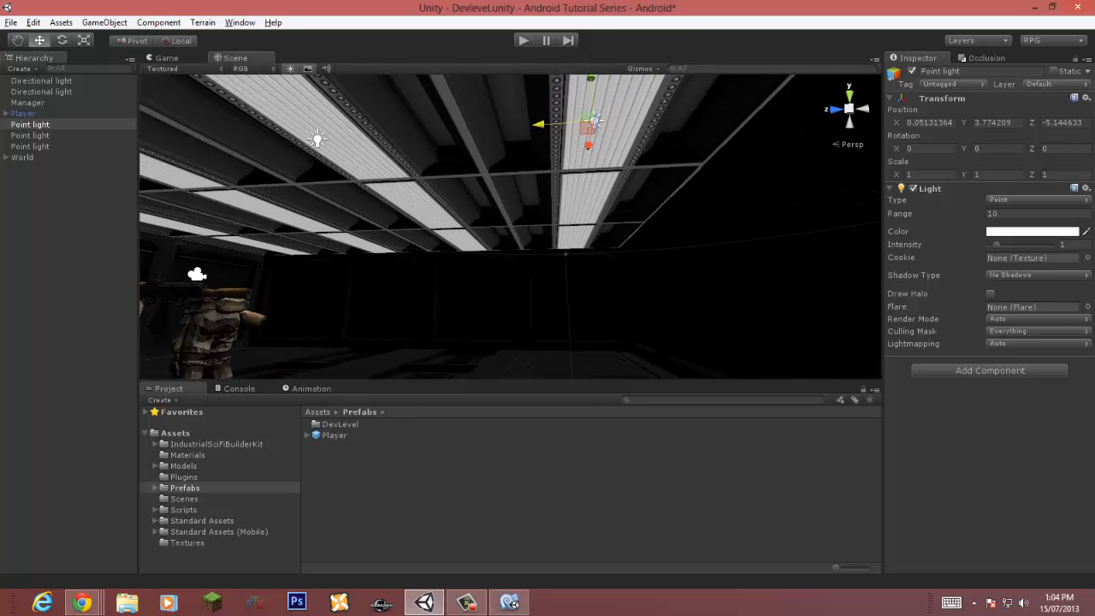
drag(541, 124, 561, 123)
key(a)
right_drag(561, 123, 573, 126)
click(610, 139)
key(ctrl+d)
drag(558, 140, 267, 147)
key(a)
right_drag(267, 147, 267, 144)
drag(381, 145, 401, 145)
key(ctrl+s)
Step: Duplicate the four point lights and move the copies to the other row of ceiling panels, about X 8.3; save
shift+click(30, 158)
right_drag(513, 244, 282, 250)
key(d)
key(ctrl+d)
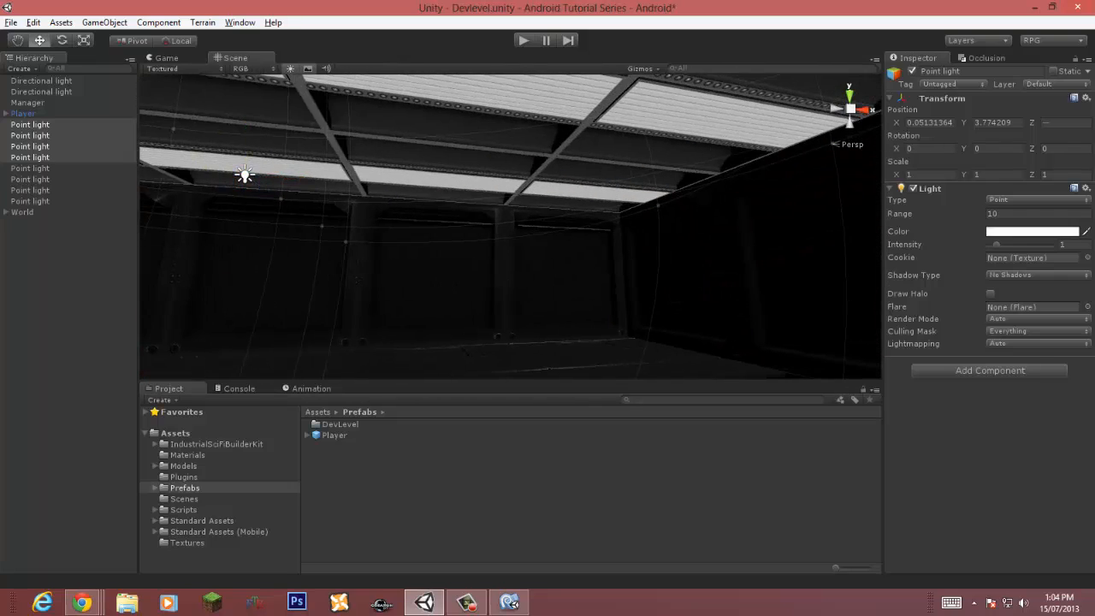
right_drag(514, 243, 201, 224)
key(s)
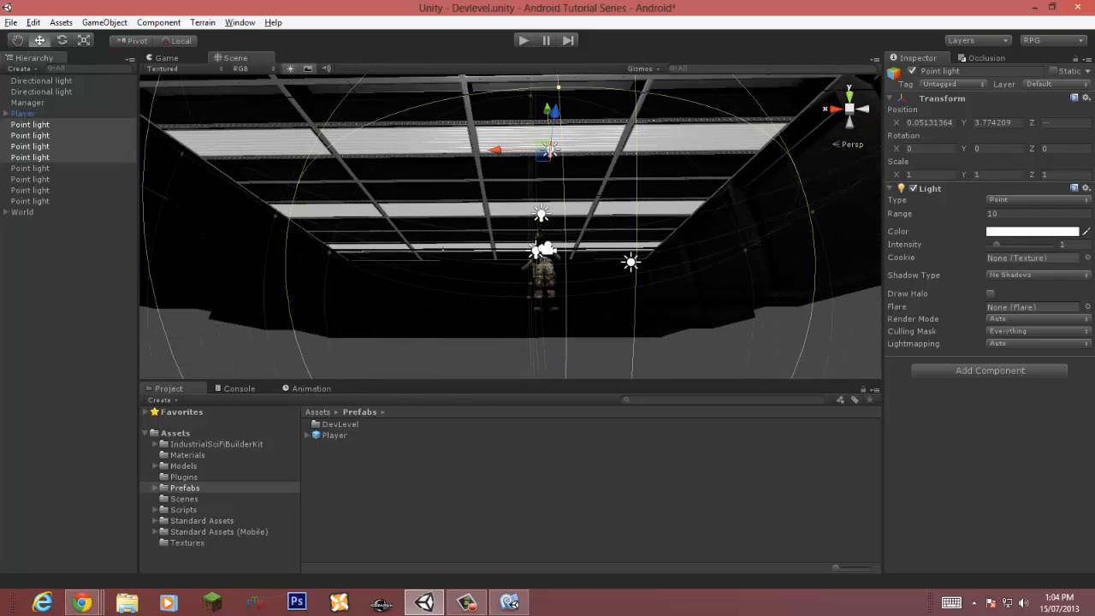
drag(496, 151, 186, 154)
key(a)
right_drag(186, 155, 205, 155)
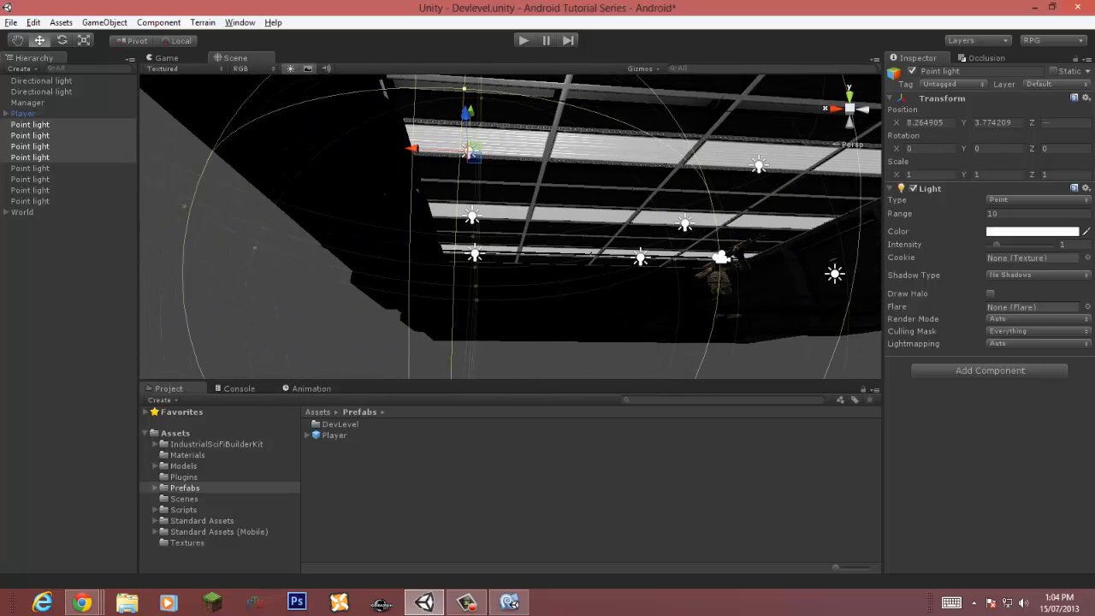
drag(414, 149, 421, 149)
click(244, 248)
key(ctrl+s)
Step: Parent all eight point lights under the World object and save the scene
click(30, 125)
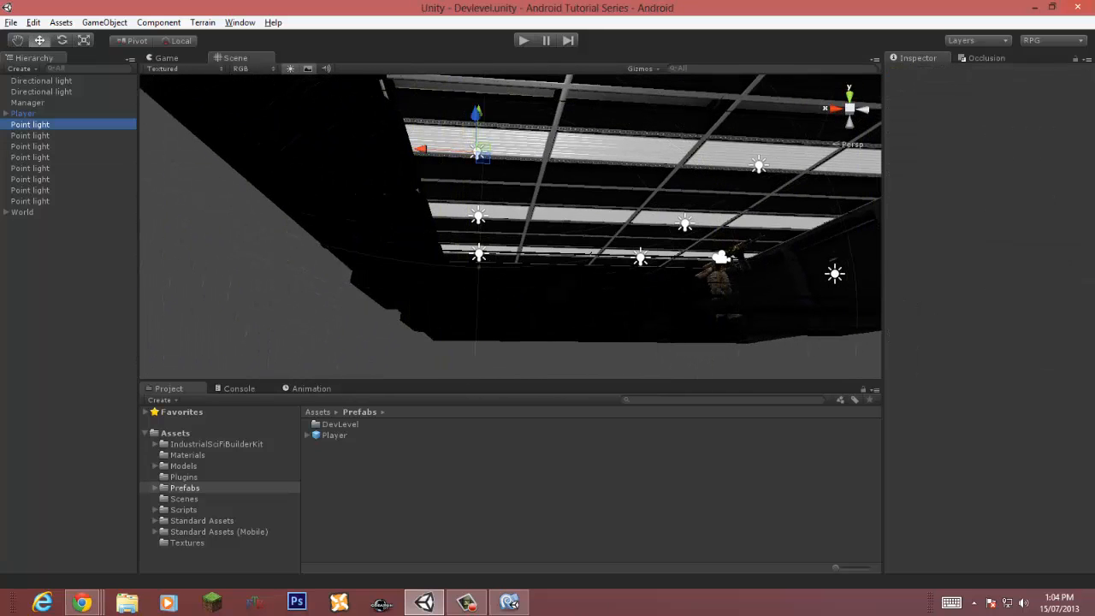
shift+click(30, 201)
drag(30, 201, 25, 211)
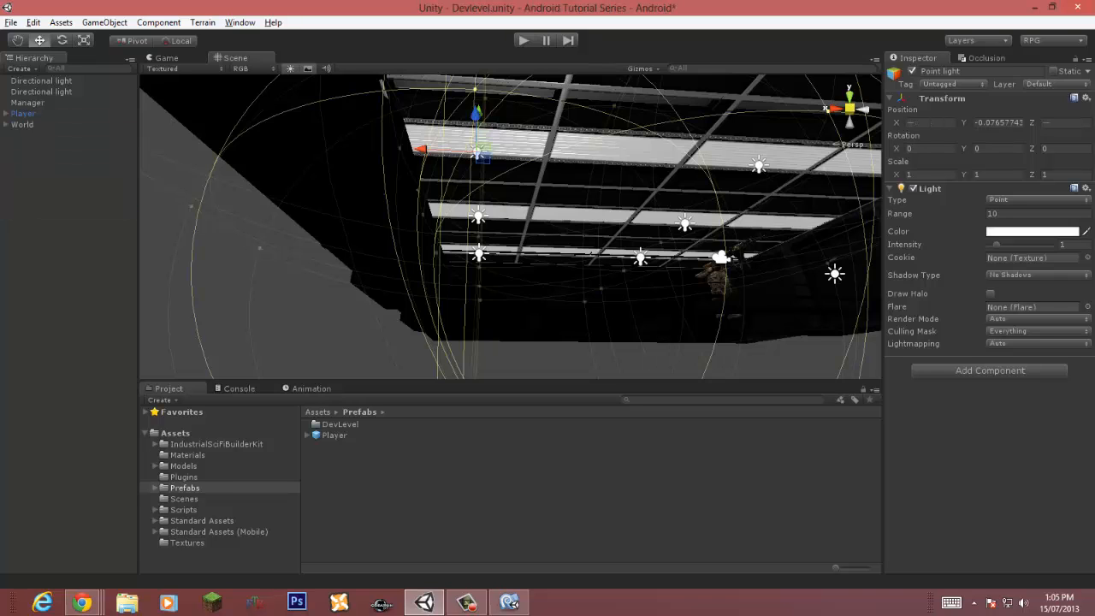
key(ctrl+s)
Step: Play the scene to test the point lighting, then stop playback
key(ctrl+p)
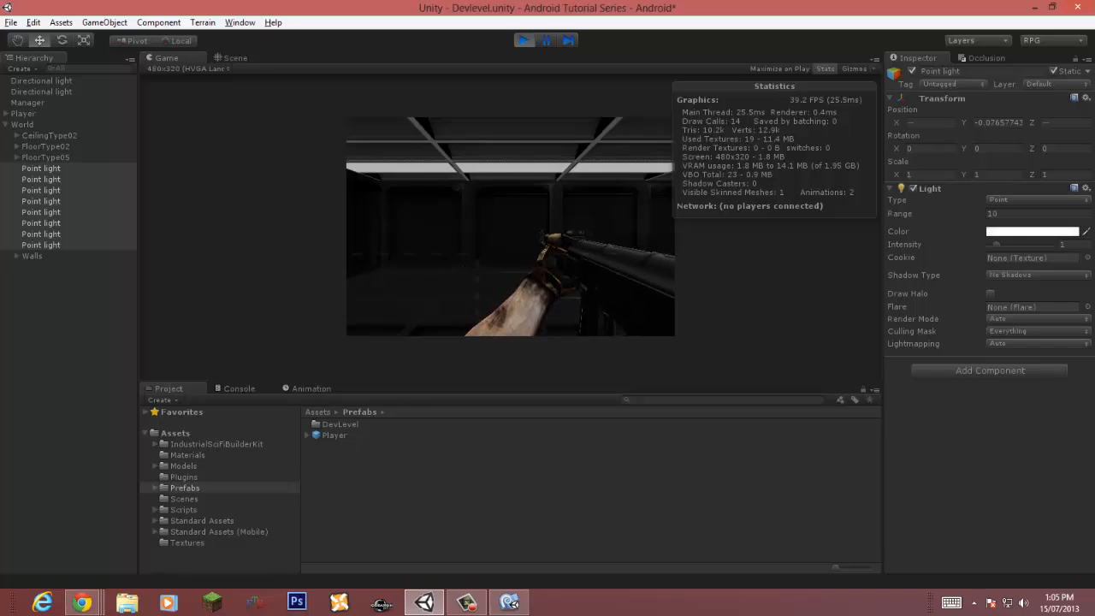
click(68, 342)
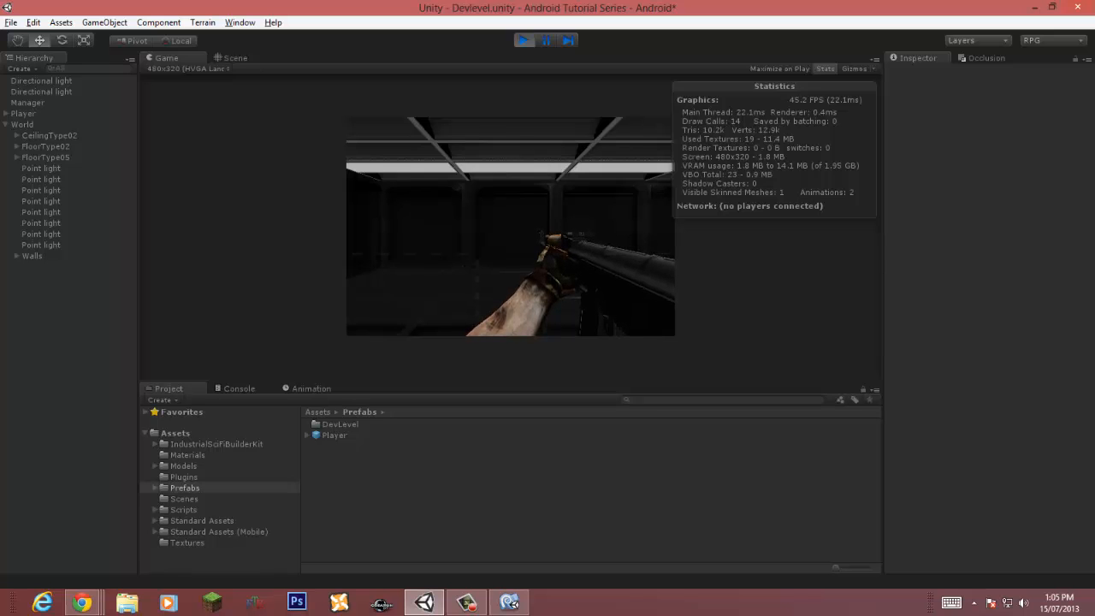
key(ctrl+p)
Step: Brighten the second directional light's colour in the colour picker and save the scene
right_drag(511, 227, 475, 202)
right_drag(511, 226, 180, 230)
click(621, 257)
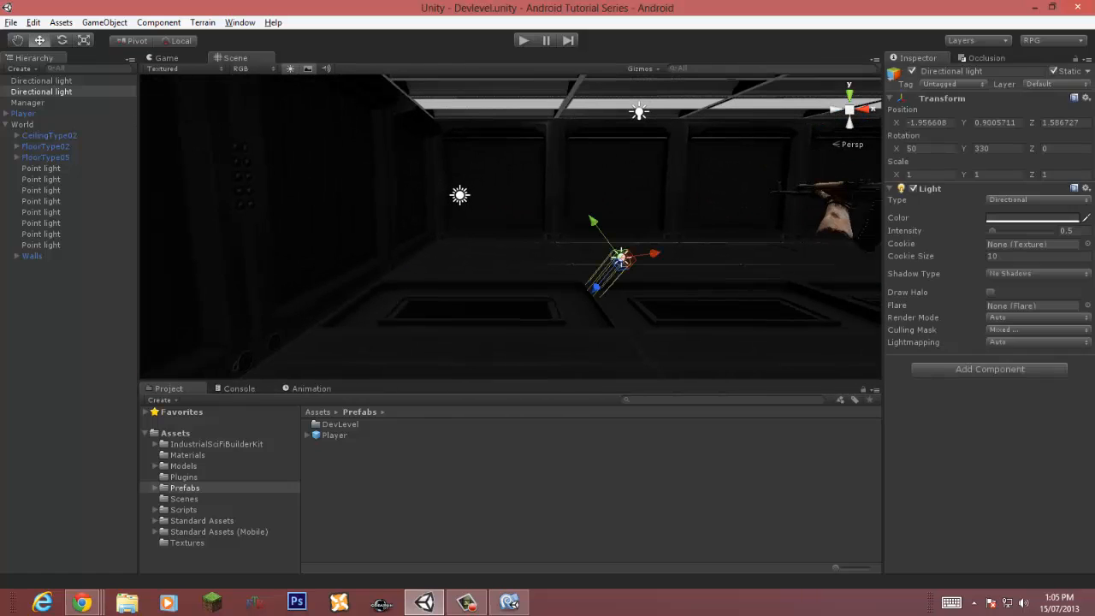
click(1032, 218)
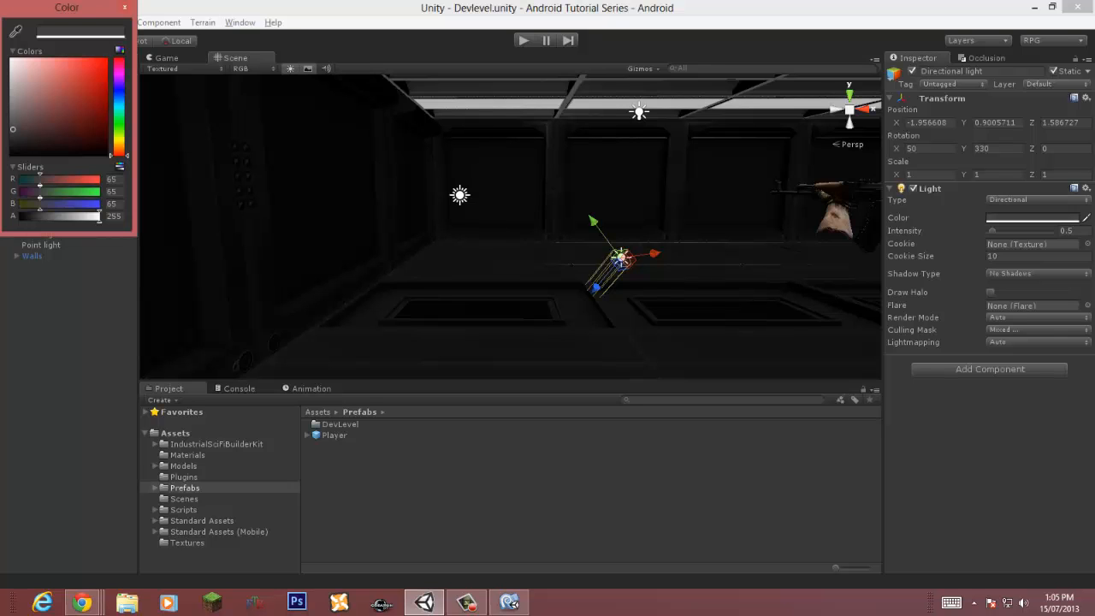
drag(12, 130, 13, 116)
click(125, 8)
key(ctrl+s)
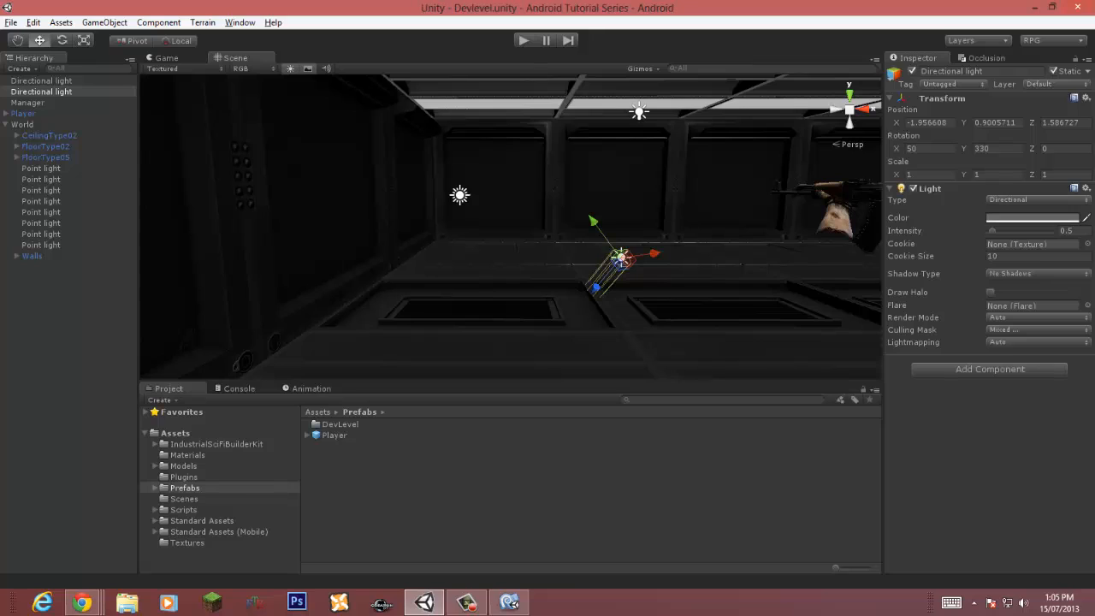
click(991, 292)
click(991, 292)
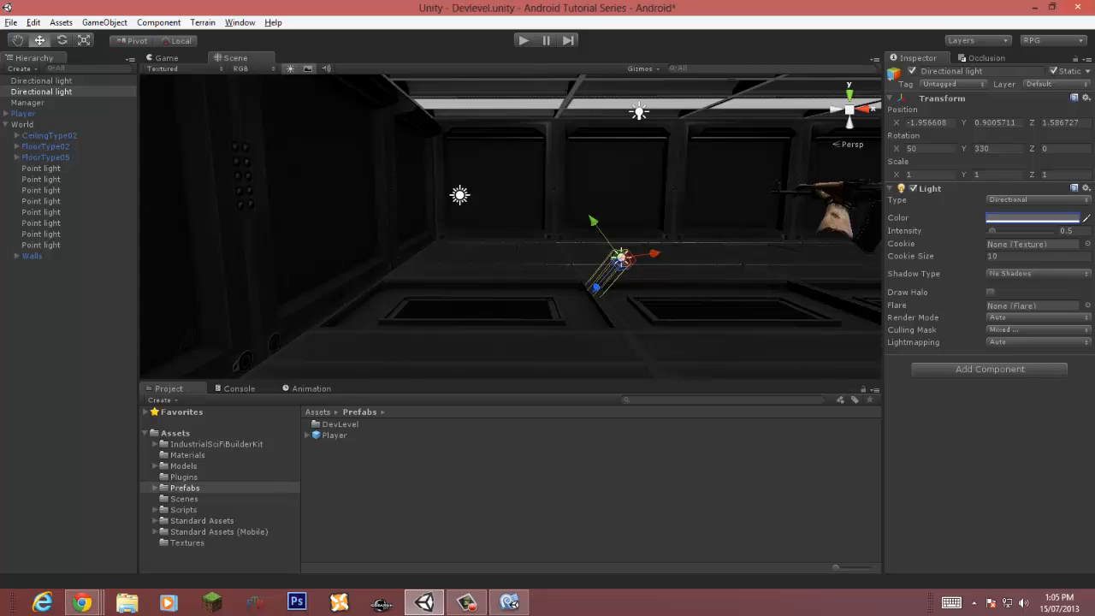
key(ctrl+s)
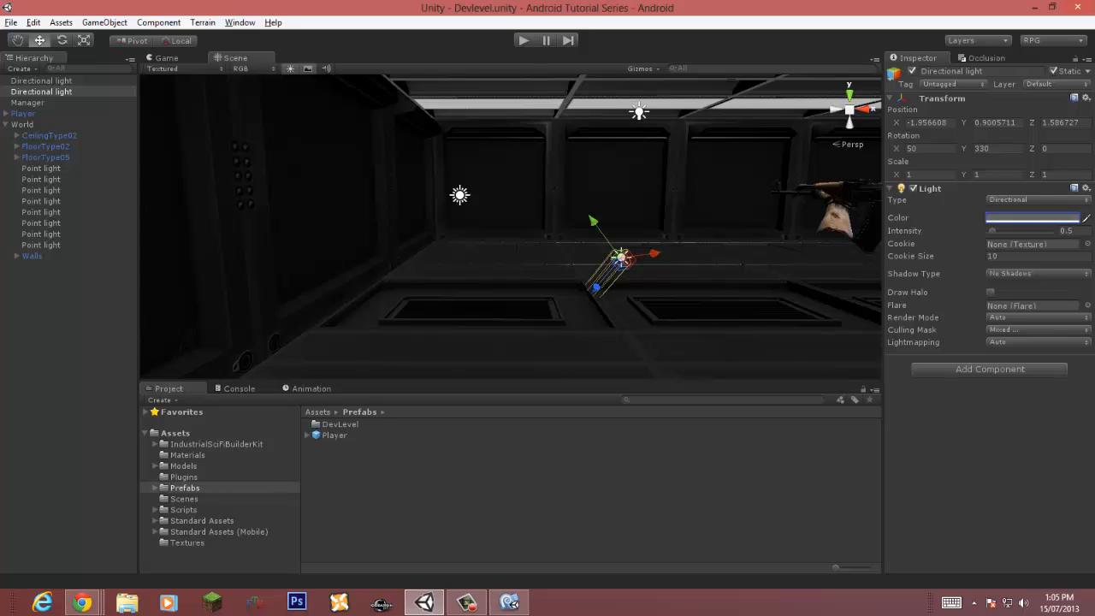
Step: Check which flare assets are available for the first point light
right_drag(496, 274, 680, 107)
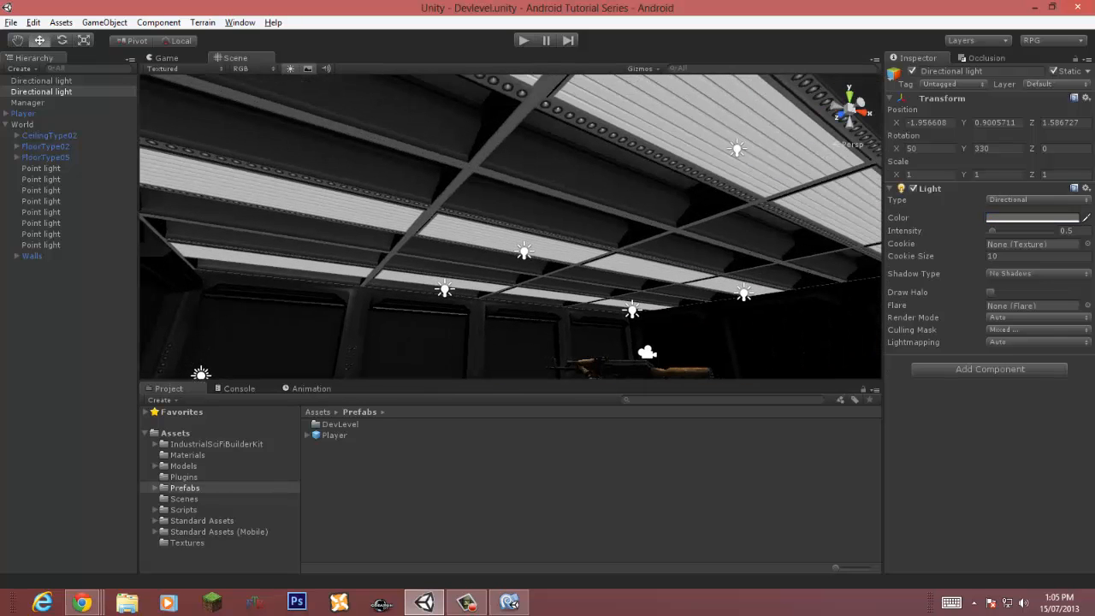
click(41, 168)
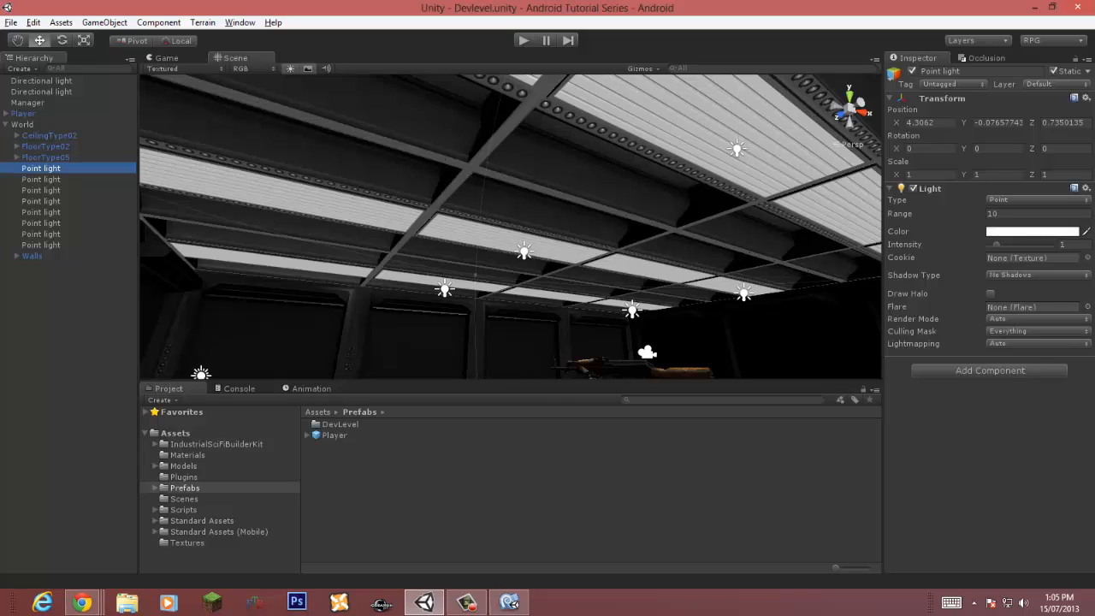
click(1087, 306)
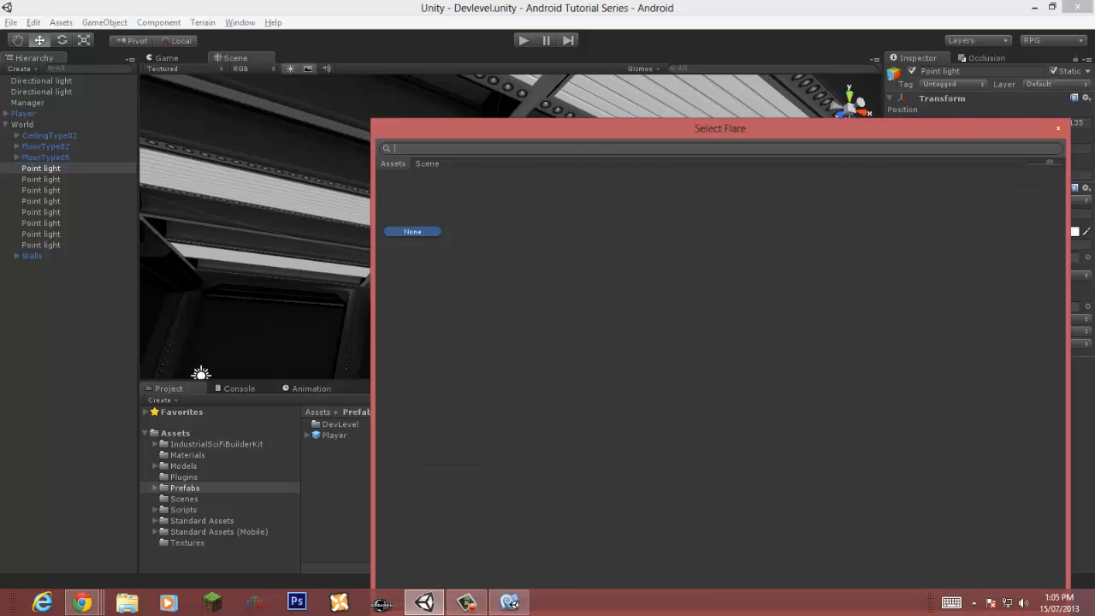
click(1058, 127)
Step: Import the Light Flares standard asset package into the project
click(175, 433)
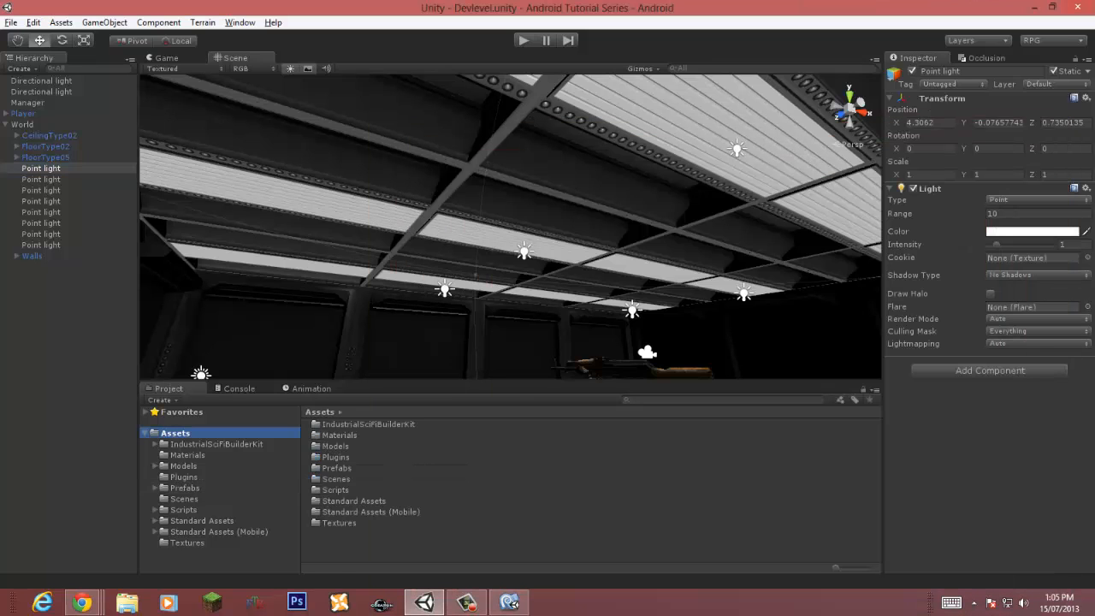
right_click(354, 530)
mouse_move(428, 401)
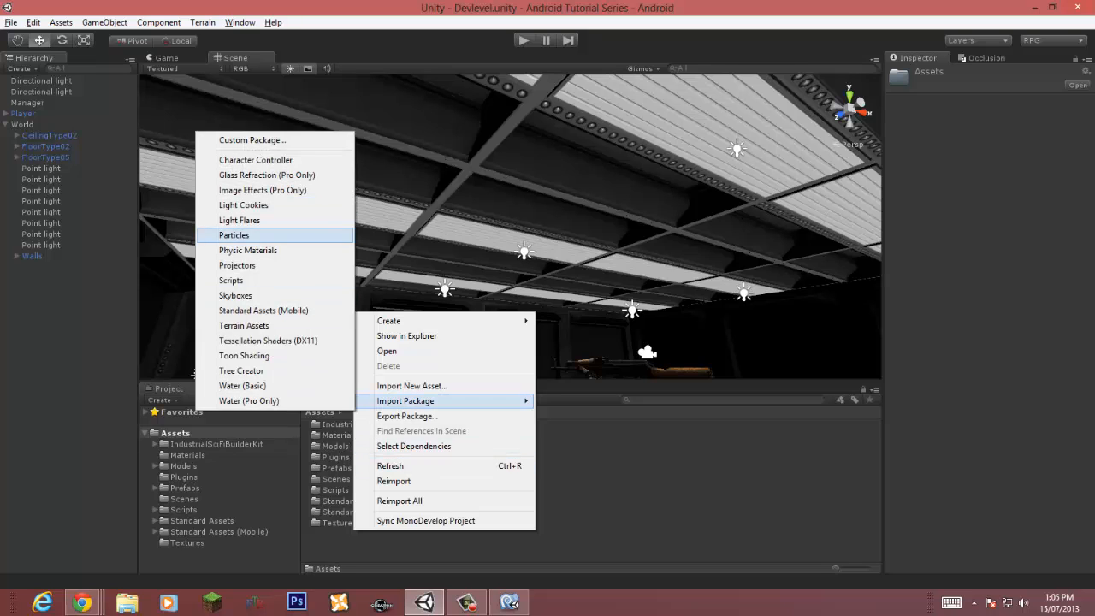
click(240, 220)
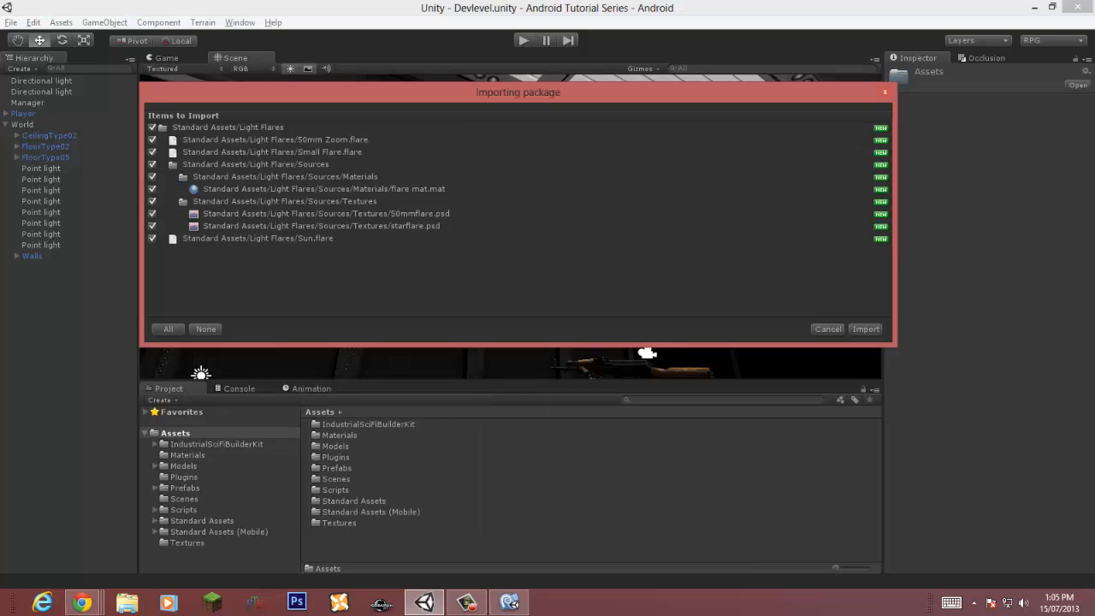
click(866, 330)
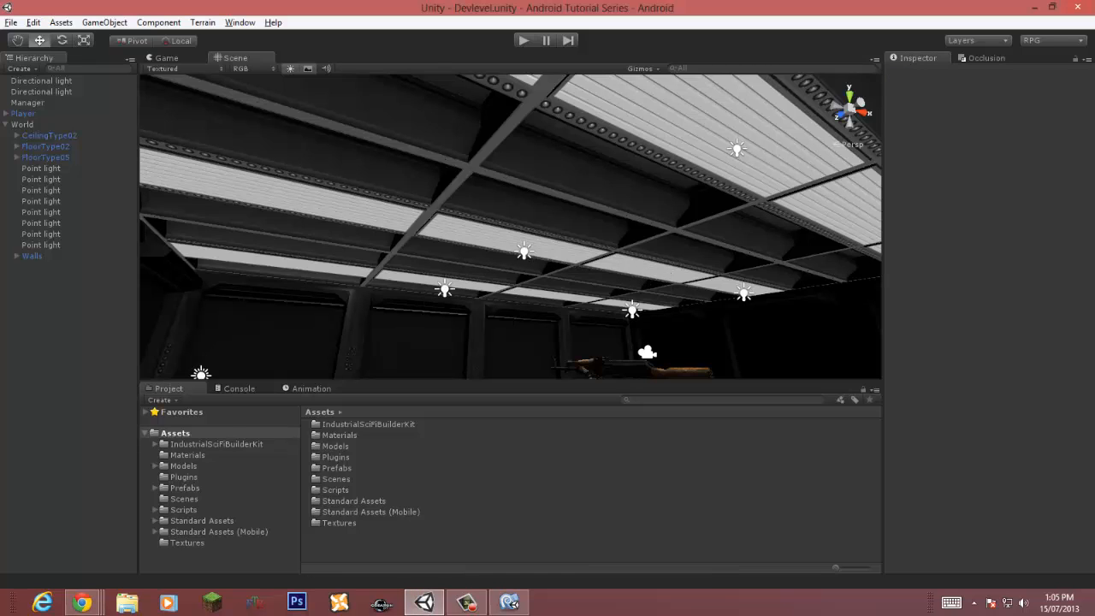
Step: Try the 50mm Zoom flare on all eight point lights
click(41, 168)
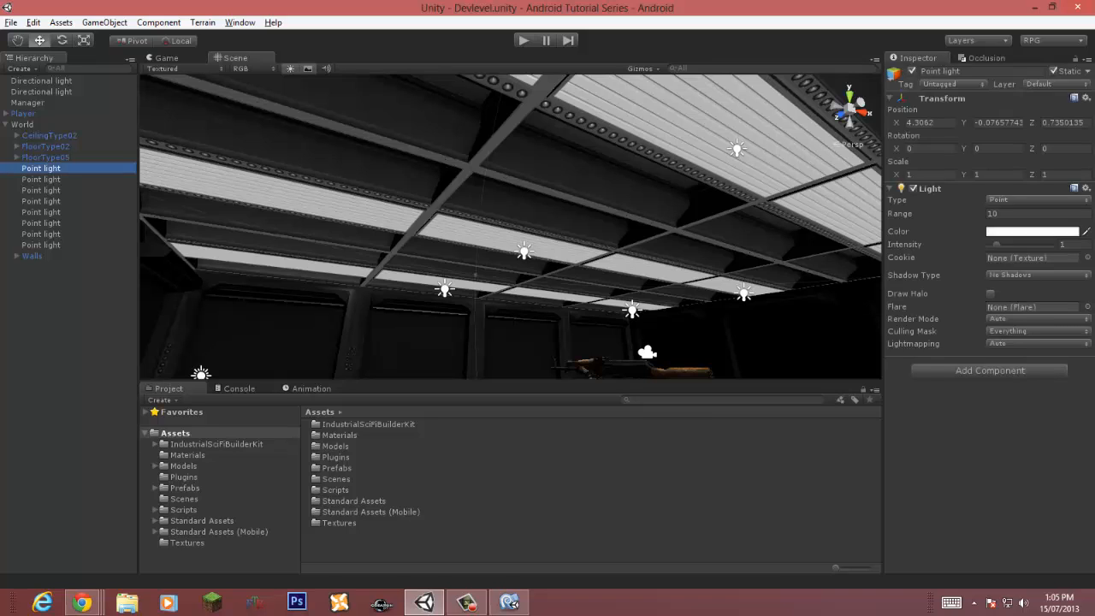
shift+click(41, 245)
click(1087, 306)
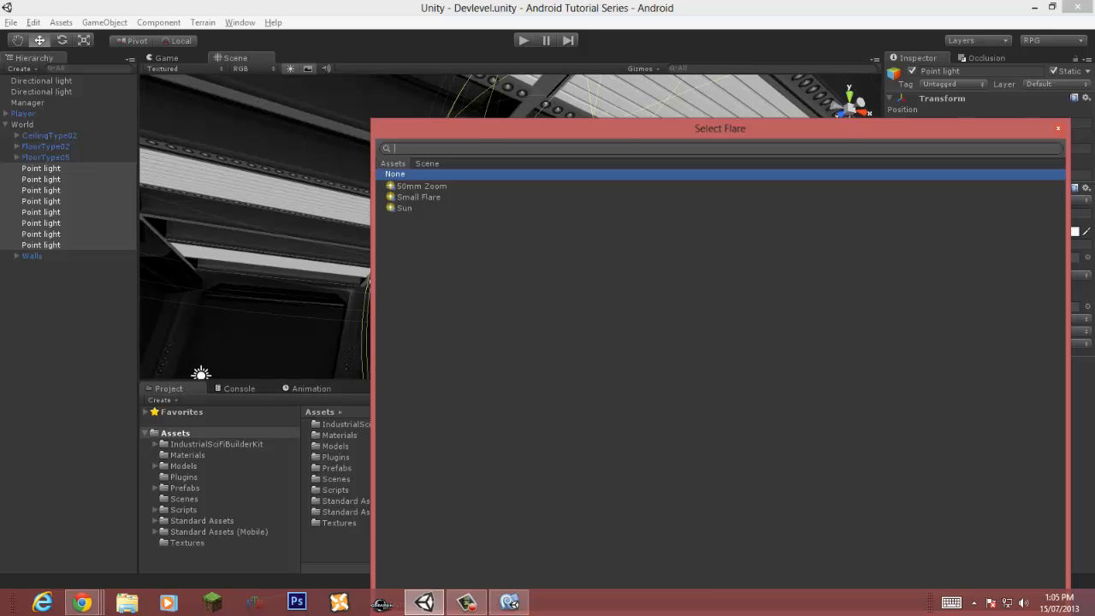
double_click(421, 186)
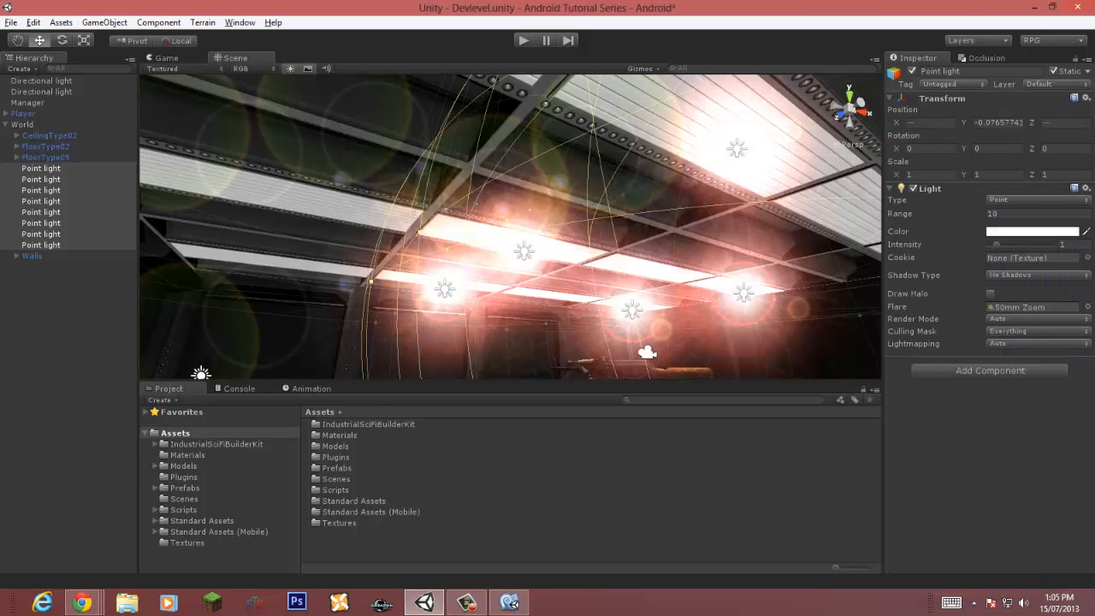
Step: Switch the eight point lights' flare to Small Flare
click(1087, 306)
double_click(419, 198)
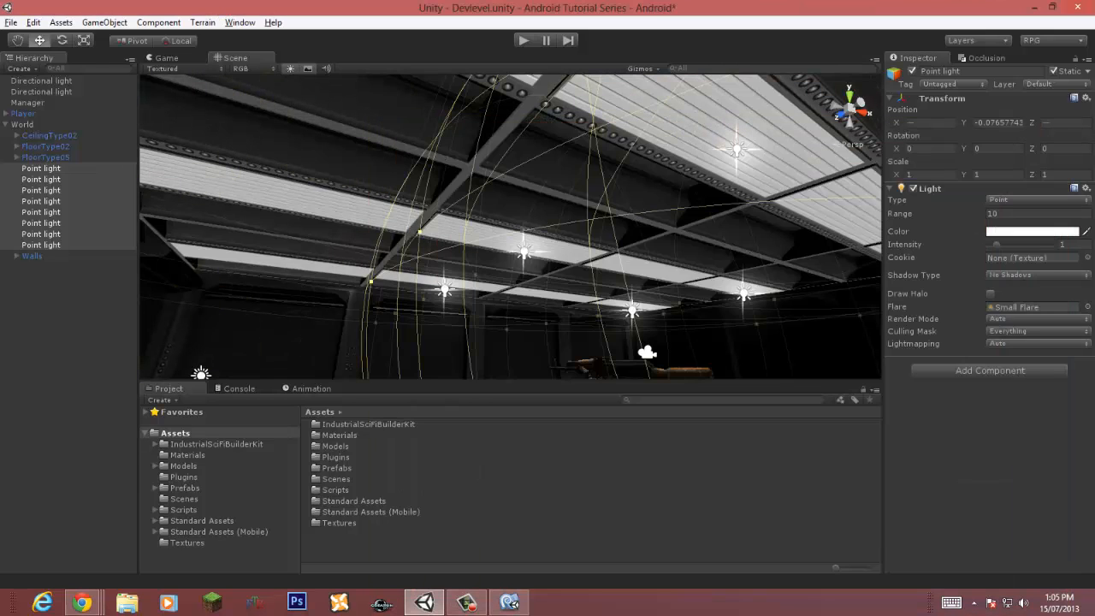
click(72, 342)
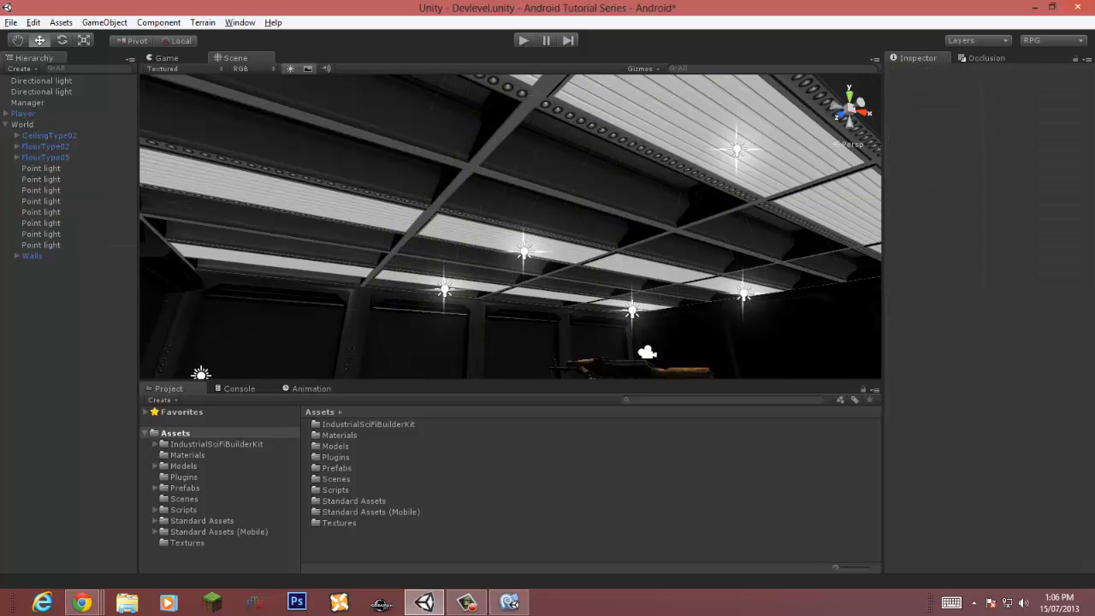
Step: Save the scene and briefly play it to preview the flares
key(ctrl+s)
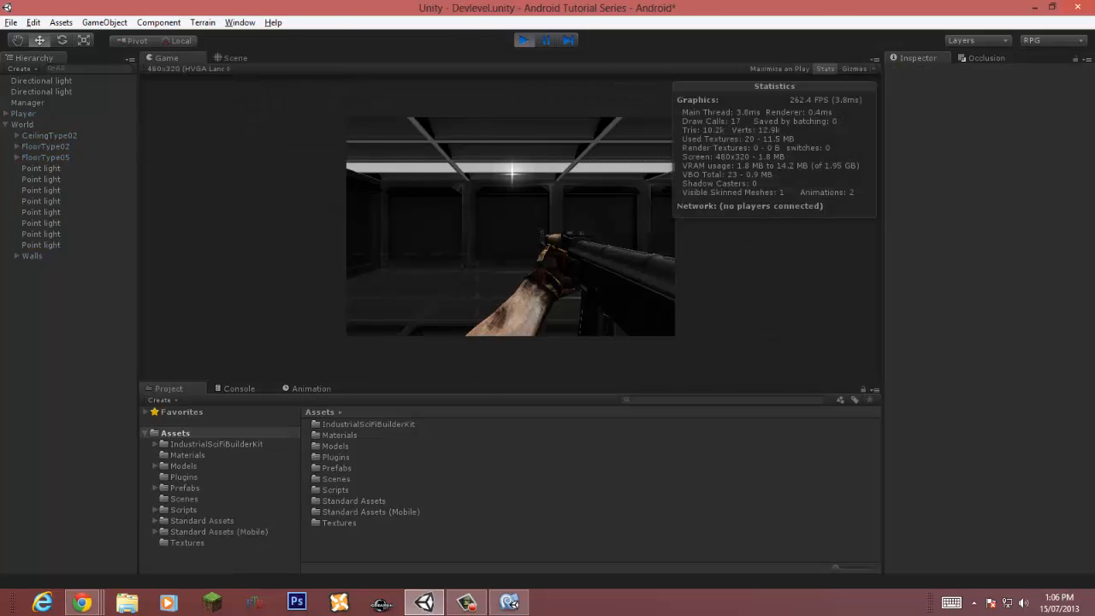
key(ctrl+p)
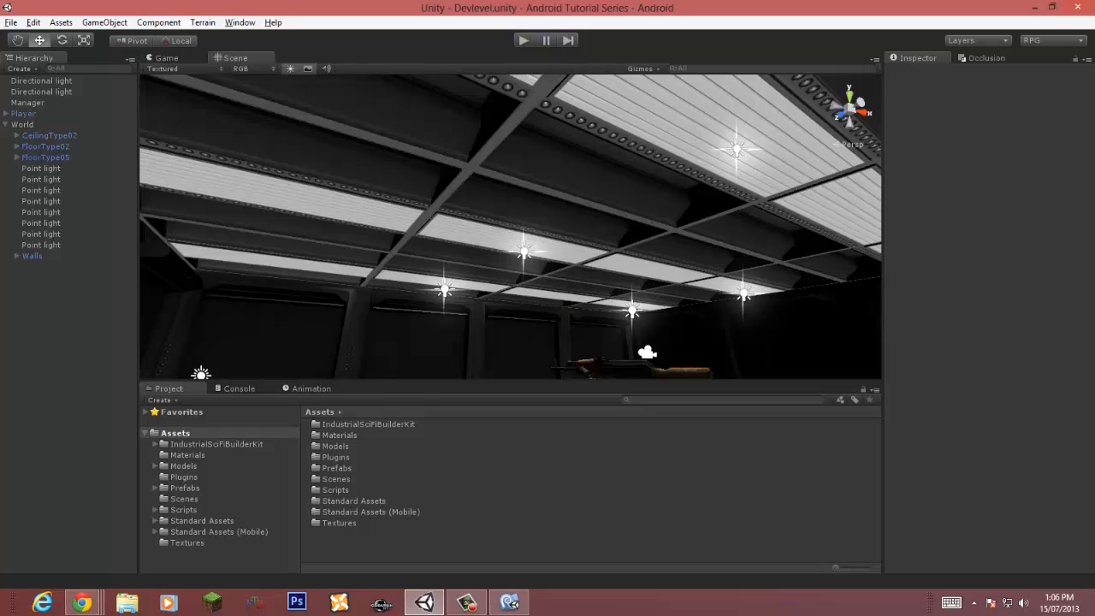
Step: Try the Sun and 50mm Zoom flares on all point lights and browse available cookie textures
click(41, 169)
shift+click(41, 245)
click(1087, 307)
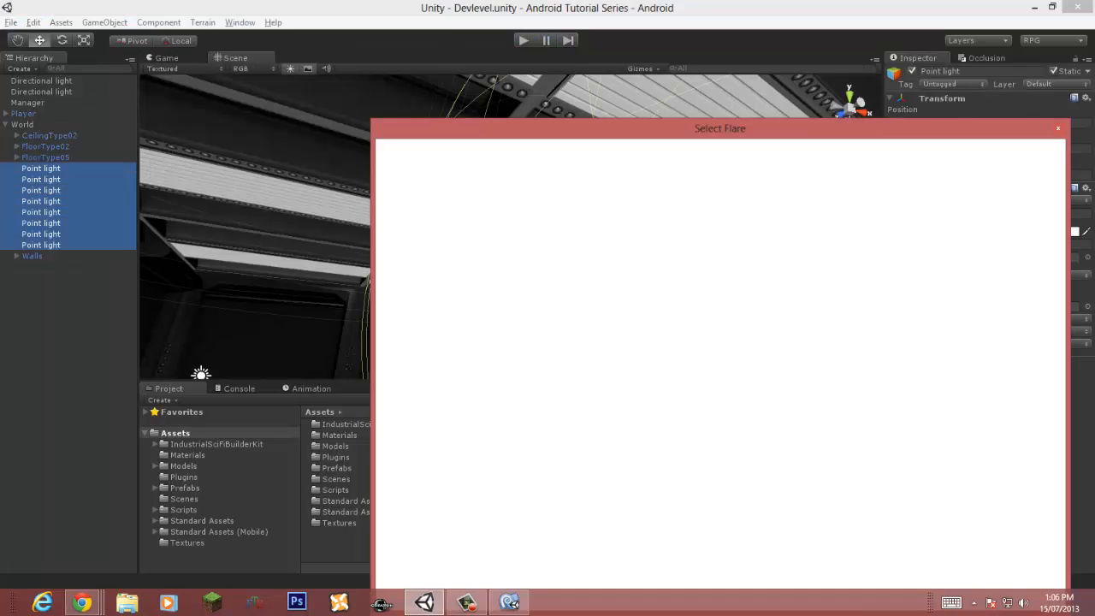
double_click(406, 208)
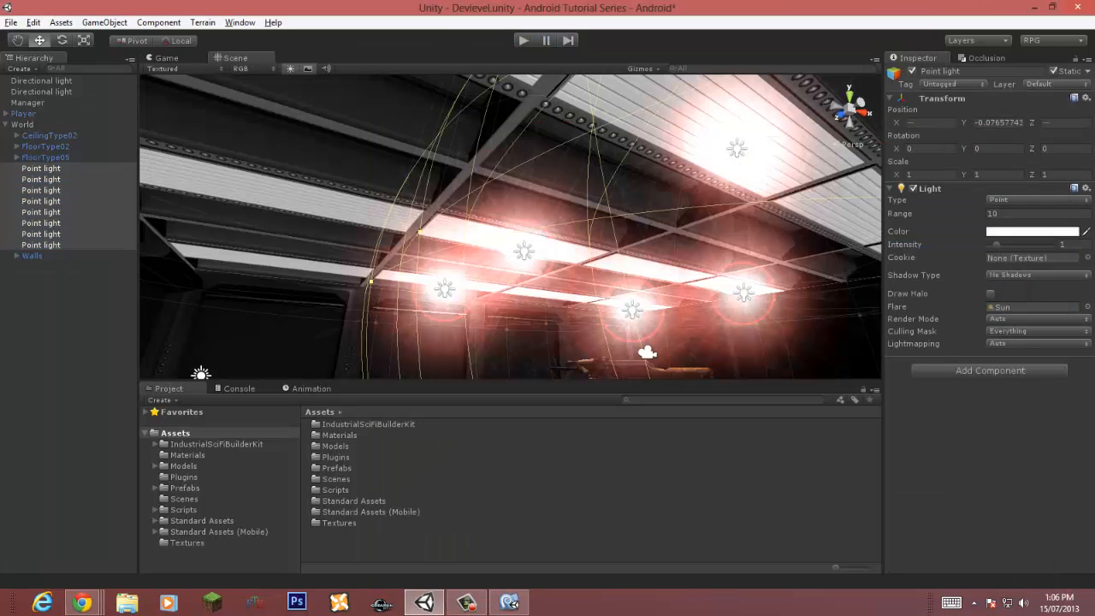
click(1087, 308)
double_click(421, 186)
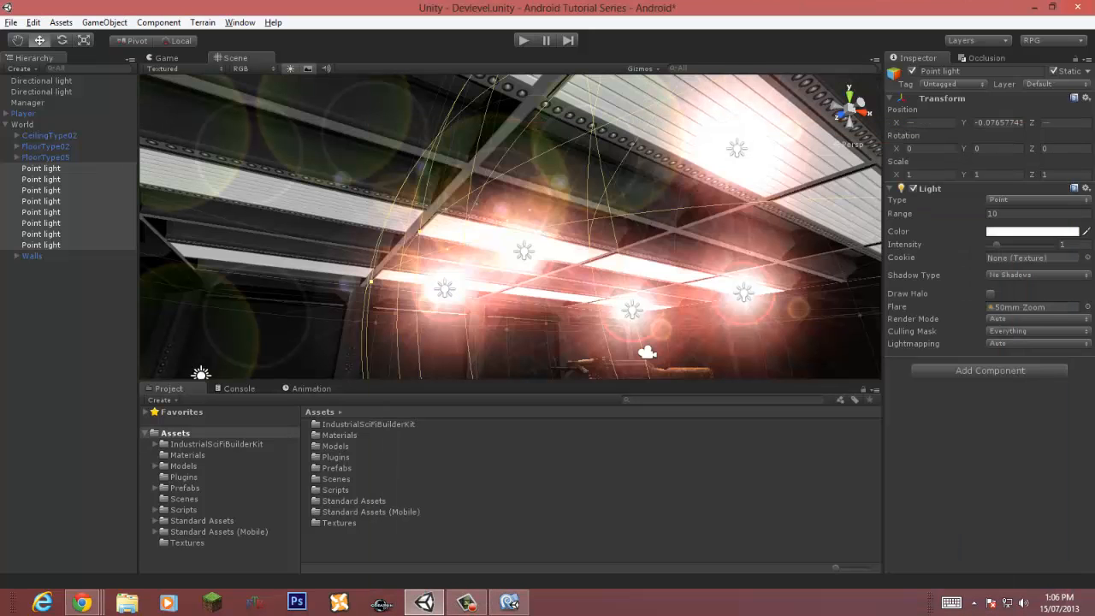
click(1088, 258)
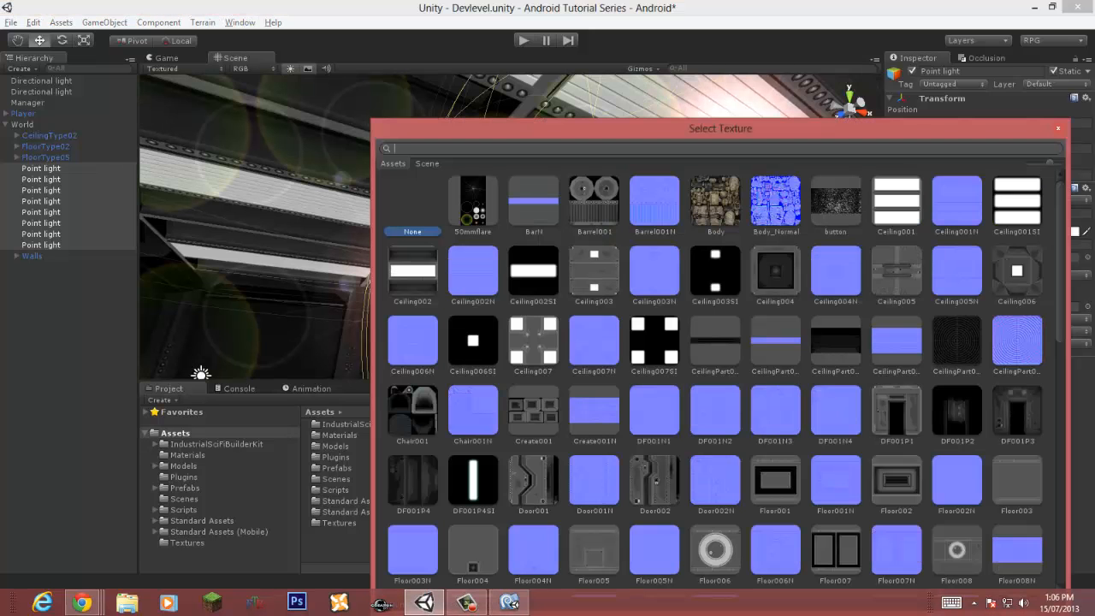
click(1058, 128)
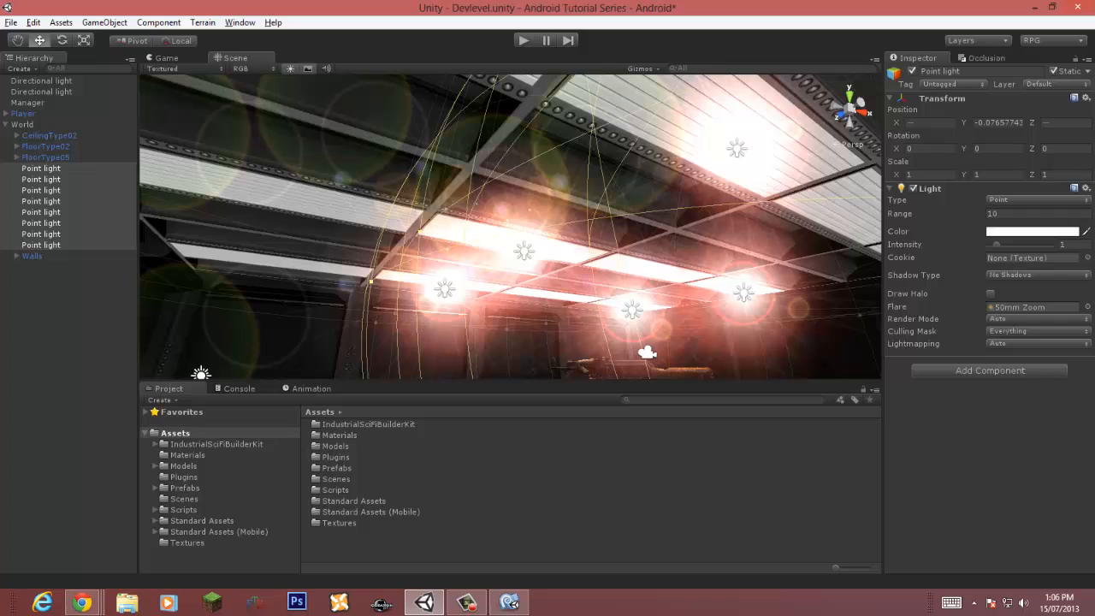
Step: Set the point lights' flare to None and save the scene
click(1087, 306)
double_click(395, 174)
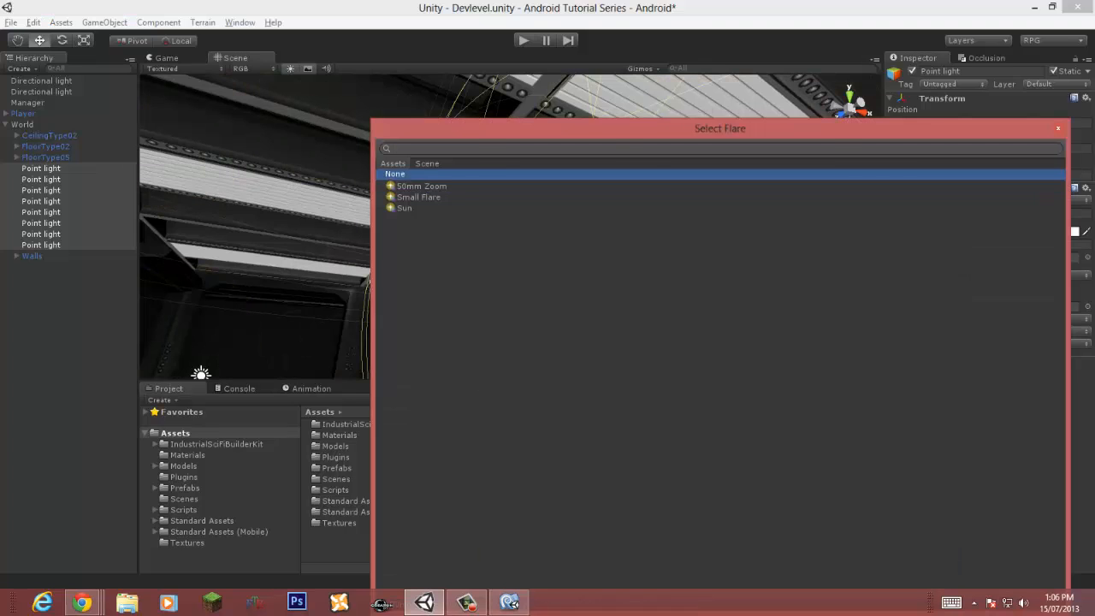
click(68, 342)
key(ctrl+s)
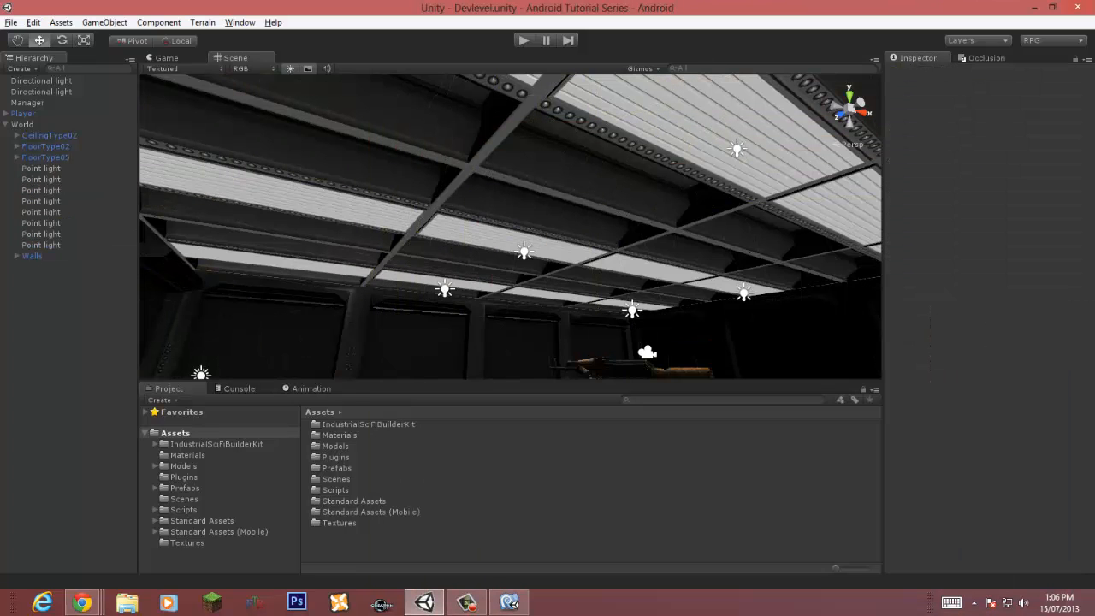
Step: Place the CreateType01 crate prefab from the sci-fi kit's Props > Other folder into the scene and raise it
click(6, 125)
right_drag(531, 196, 381, 385)
key(w)
key(s)
click(217, 444)
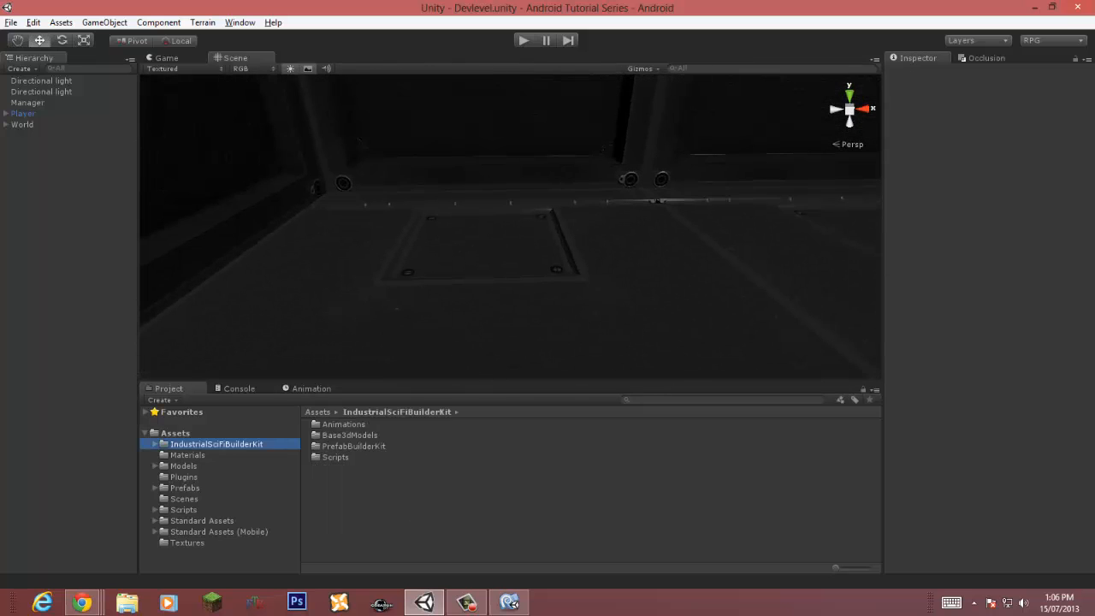
double_click(354, 446)
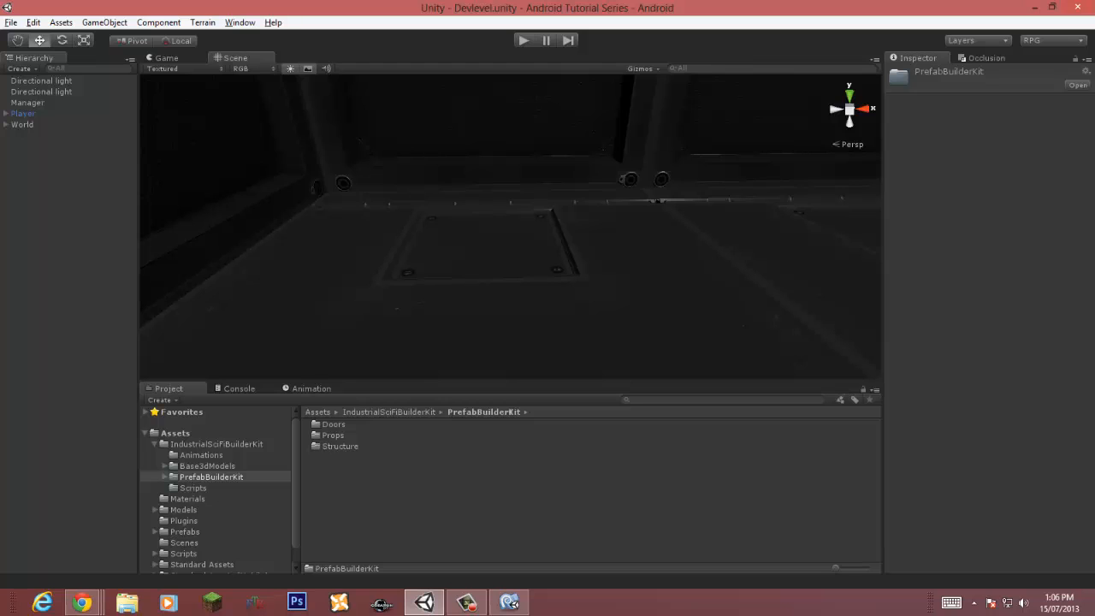
double_click(332, 435)
double_click(333, 435)
click(347, 425)
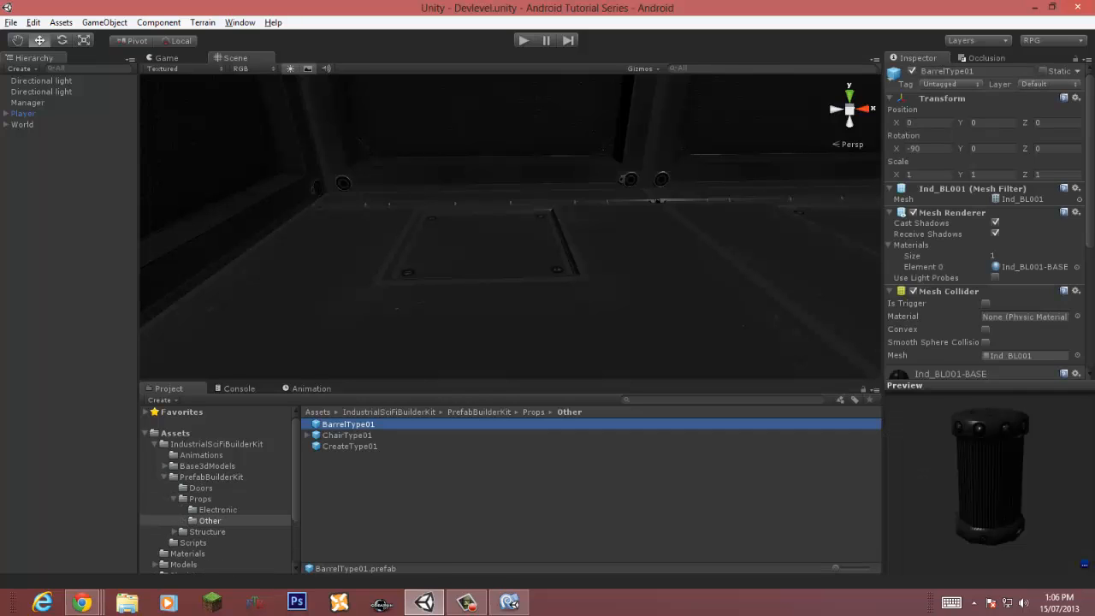
click(347, 435)
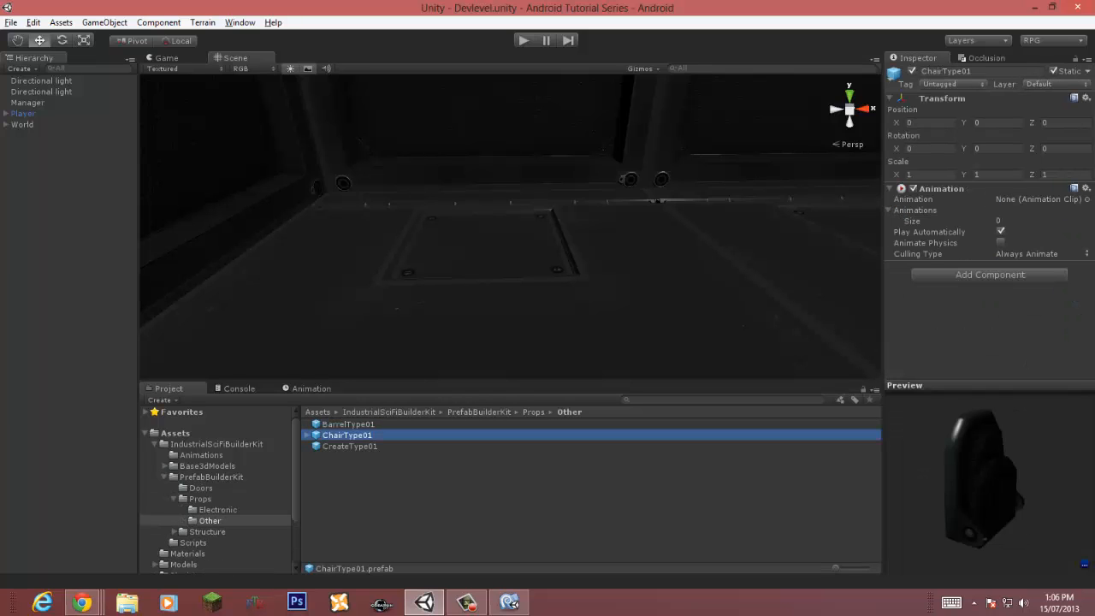
click(349, 446)
drag(349, 447, 458, 249)
drag(458, 205, 451, 115)
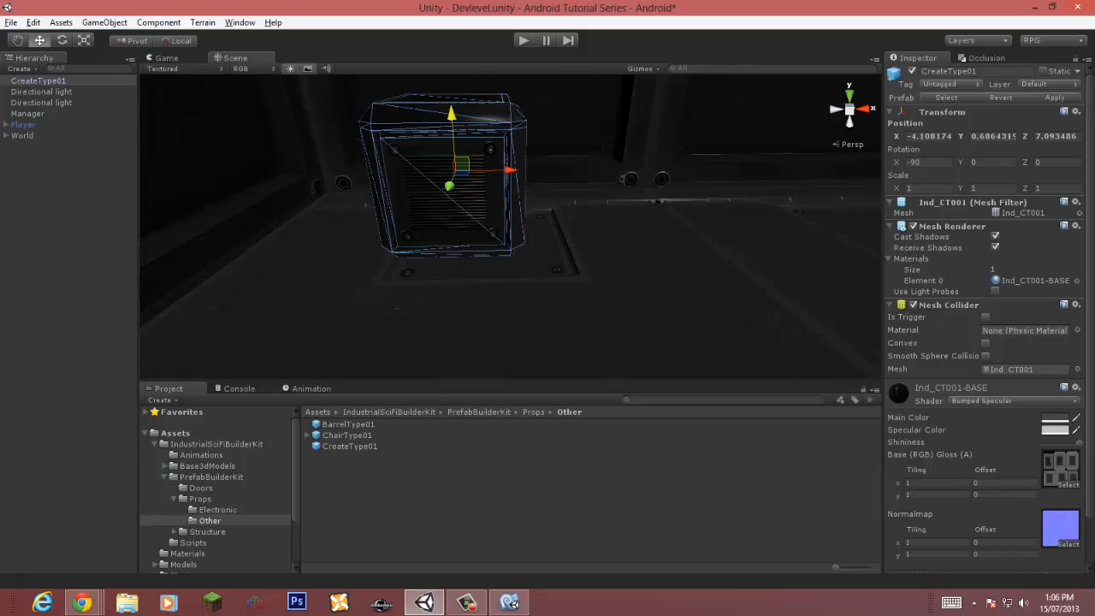
Step: Change the crate material's shader to Mobile Bumped Specular (1 Directional Light)
click(1031, 400)
mouse_move(1010, 271)
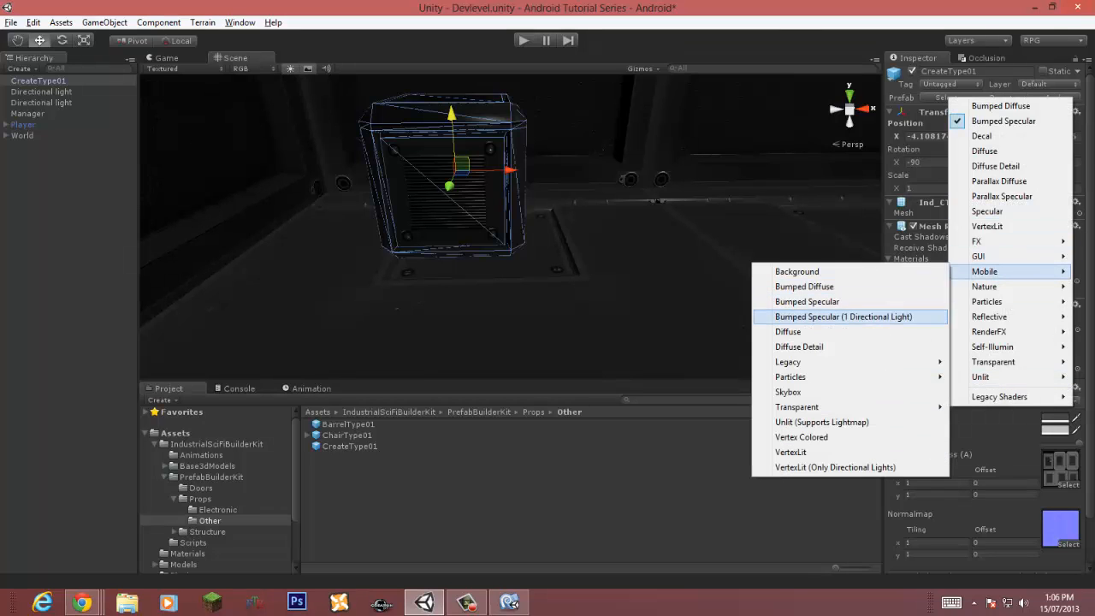
click(844, 316)
Step: Set the crate's layer to LevelBottom
right_drag(667, 334, 637, 245)
click(641, 329)
click(479, 278)
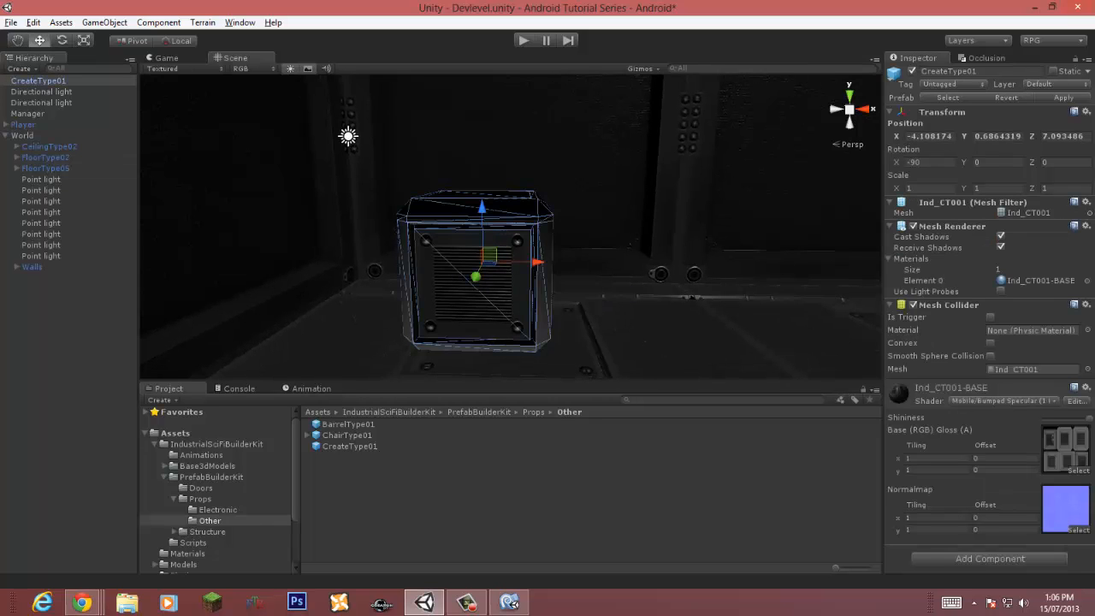
click(1063, 84)
click(1022, 189)
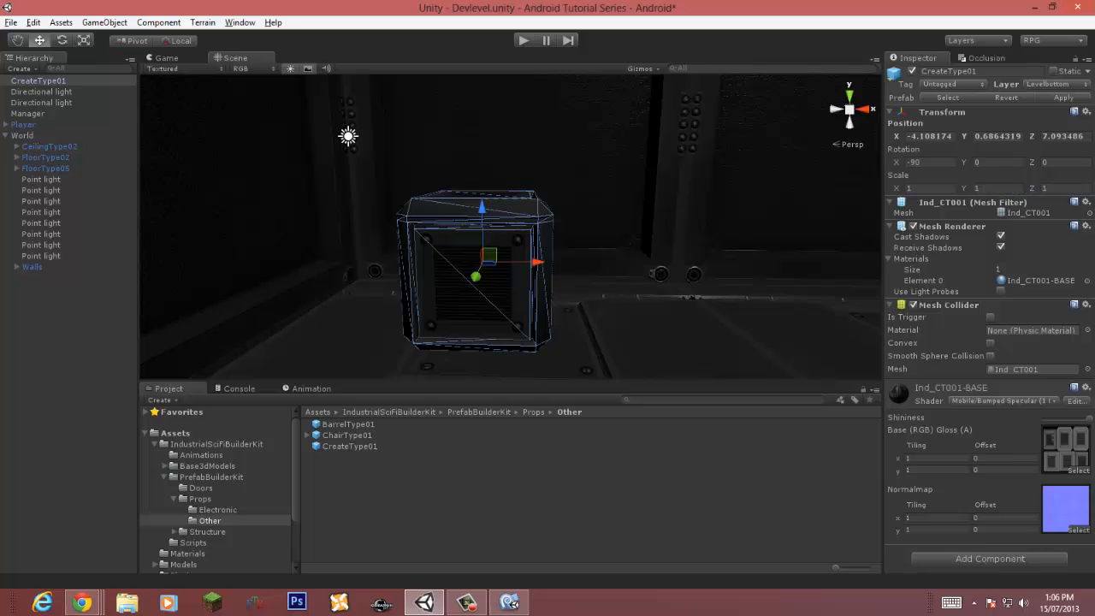
Step: Lower the crate material's shininess slightly
click(638, 330)
right_drag(637, 329, 601, 316)
click(514, 295)
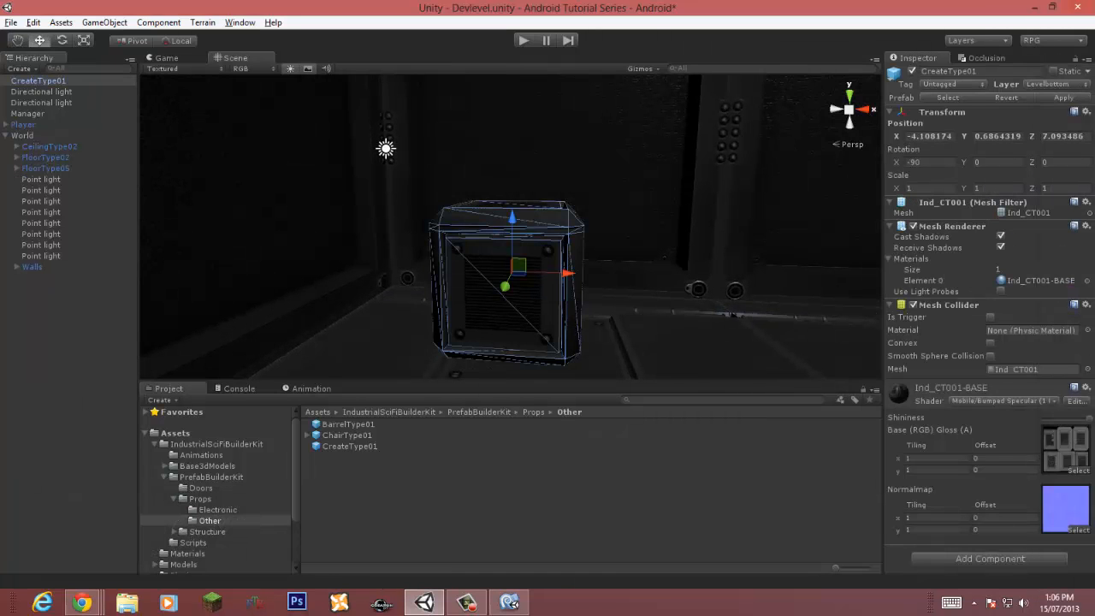
drag(1089, 419, 1066, 418)
Step: Open the crate's Create001 base texture and set its texture type to Advanced
click(1061, 447)
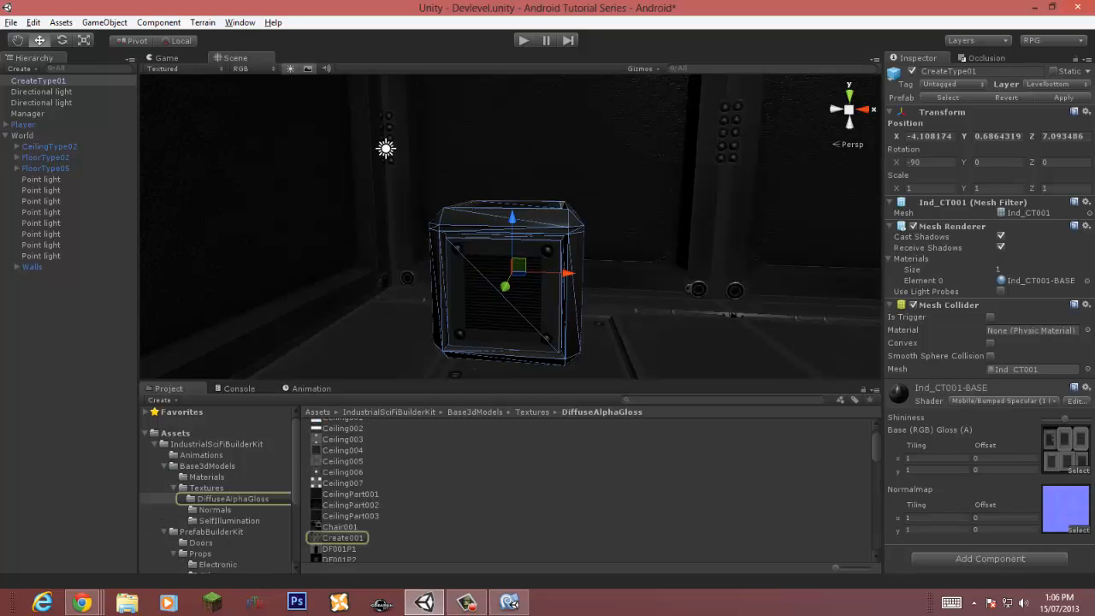
click(342, 538)
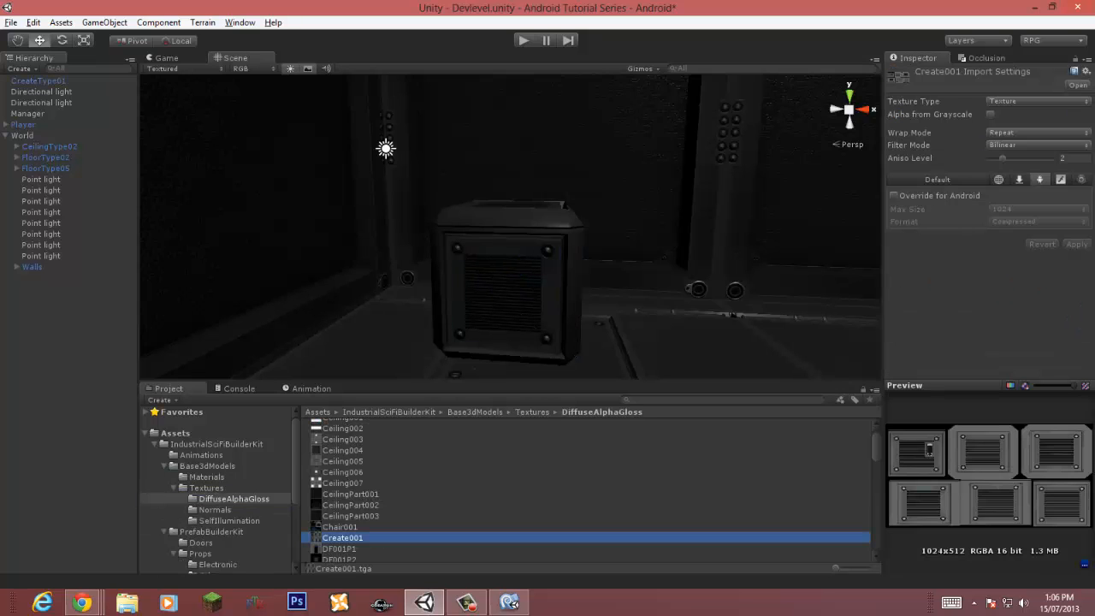
click(1037, 100)
click(1026, 221)
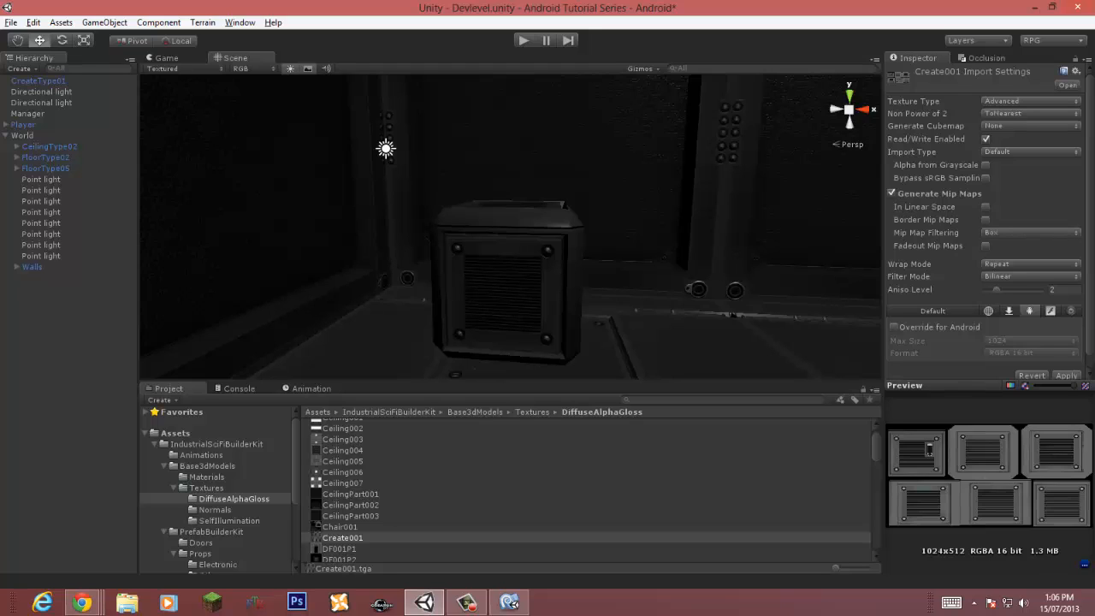
Step: Set the Create001 texture's filter mode to Trilinear and aniso level to 6
click(1030, 264)
click(1022, 279)
click(1030, 264)
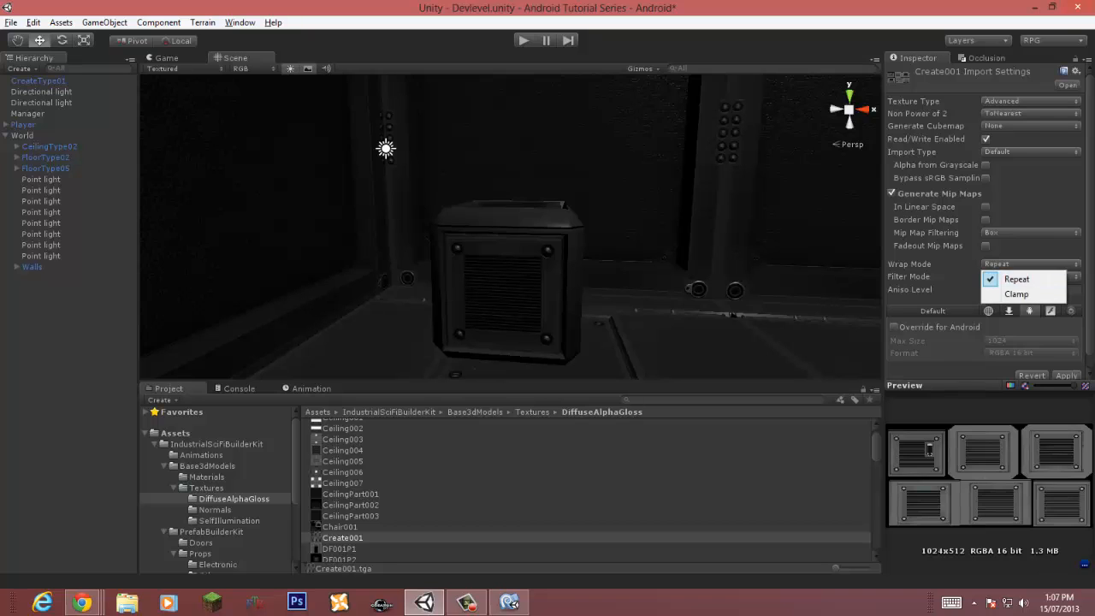
click(1074, 276)
click(1023, 322)
click(1023, 290)
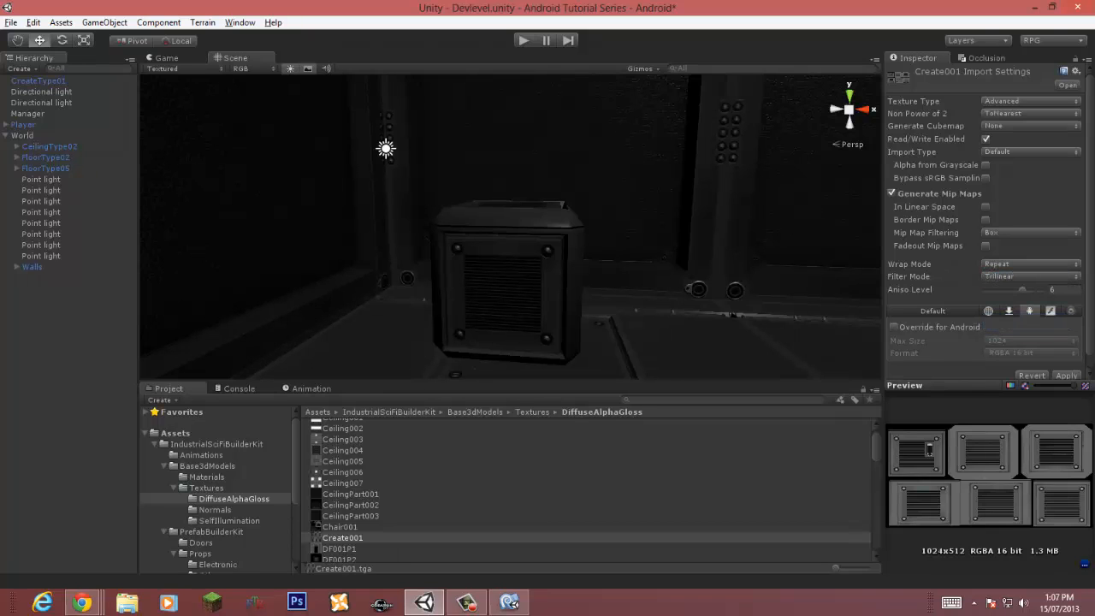
Step: Override the texture for Android with RGB Compressed ETC 4 bits format and Best compression quality, and apply
click(894, 327)
click(1031, 353)
click(1001, 398)
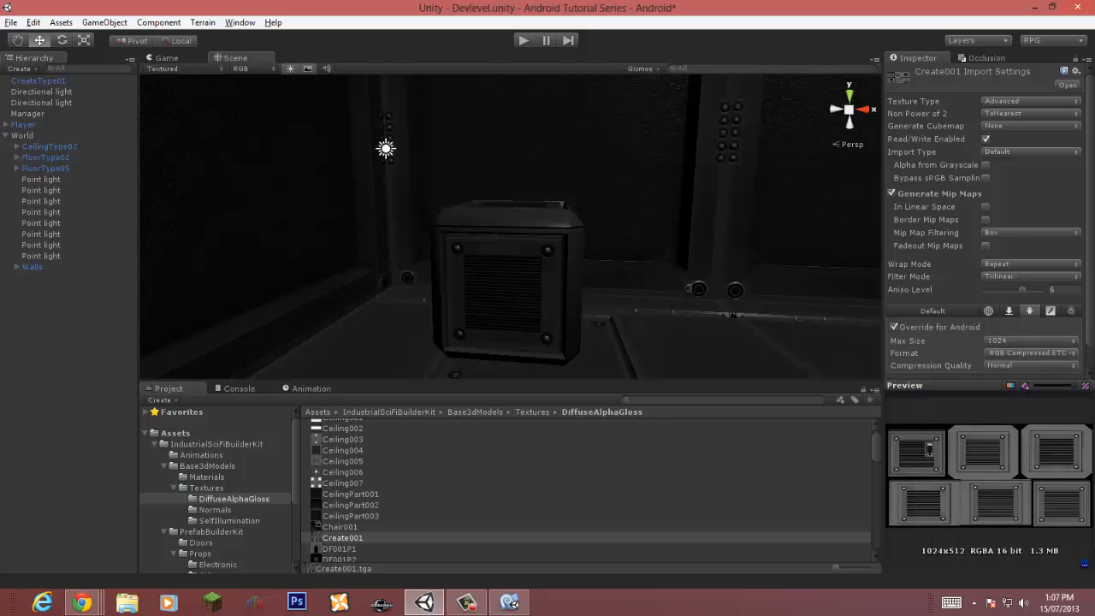
click(1031, 365)
click(1027, 411)
scroll(1026, 359, down, 1)
click(1067, 362)
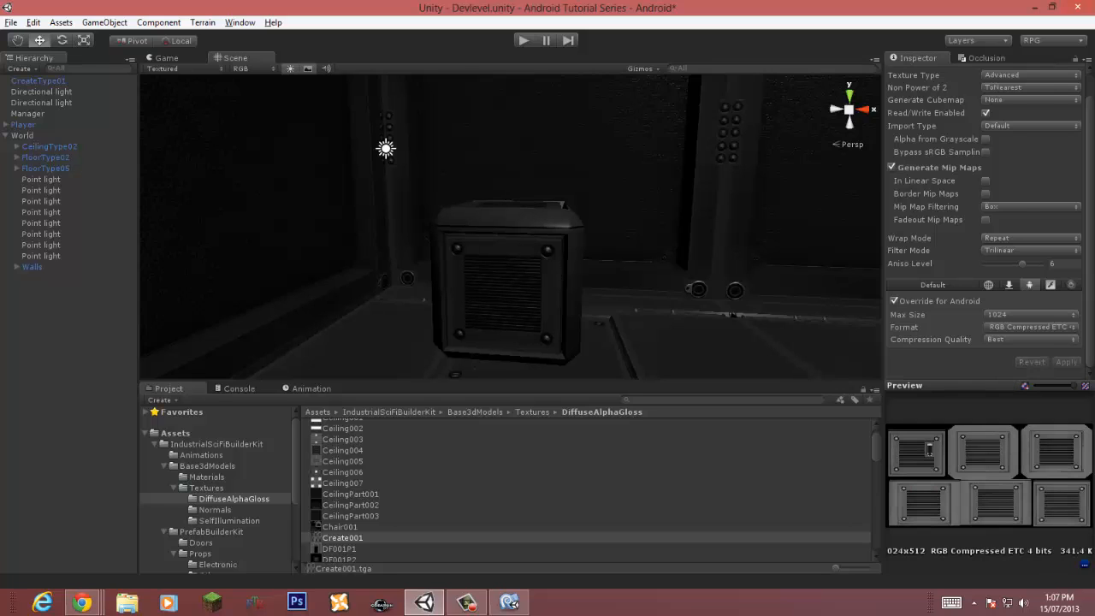
Step: Locate the crate material's Create001N normal map texture
click(506, 286)
click(1063, 507)
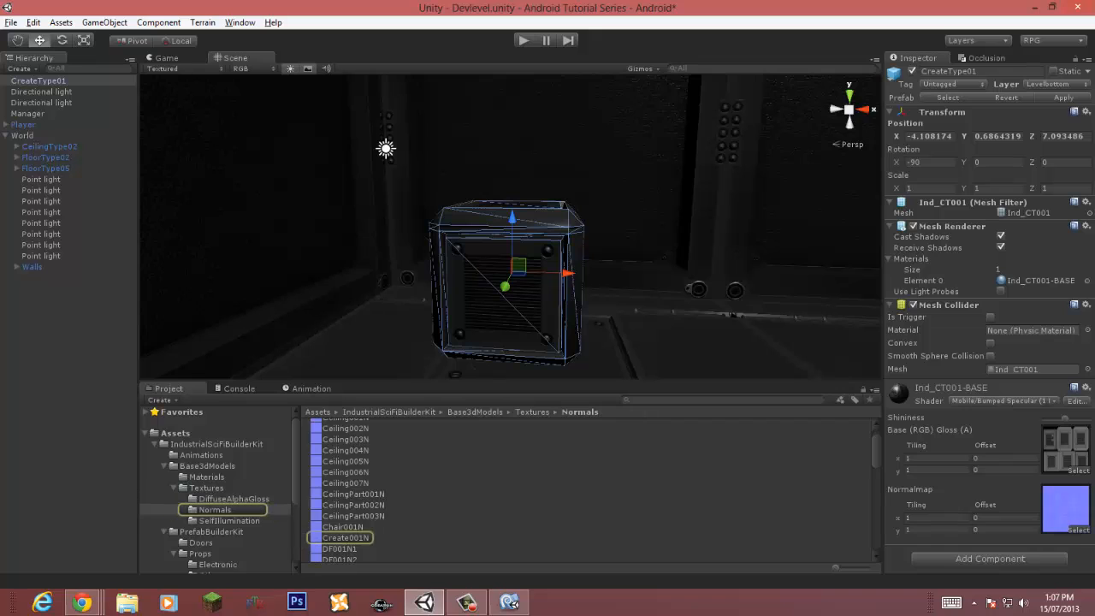
Step: Open the crate's Create001N normal map texture and set its texture type to Advanced
click(345, 538)
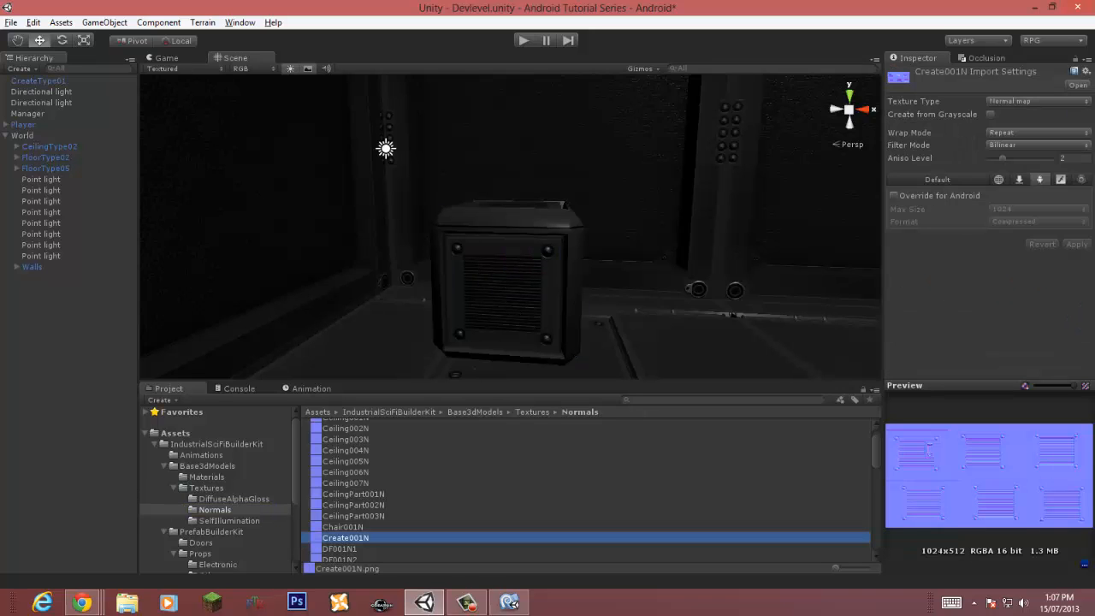
click(1037, 101)
click(1026, 222)
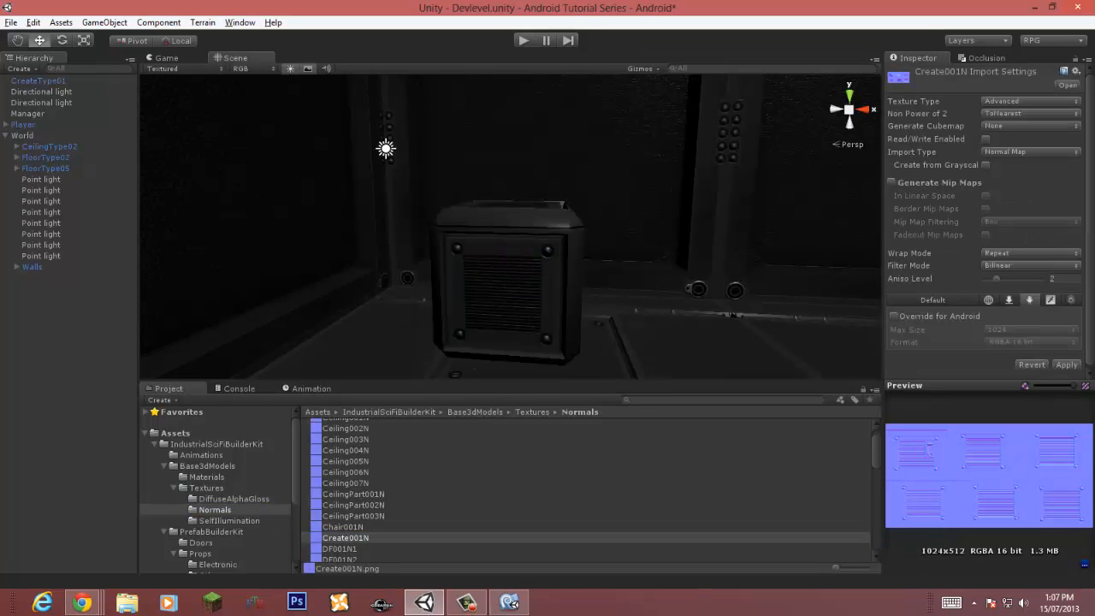
Step: Enable Generate Mip Maps and Read/Write, and set the normal map's filter mode to Trilinear with aniso level 6
click(891, 182)
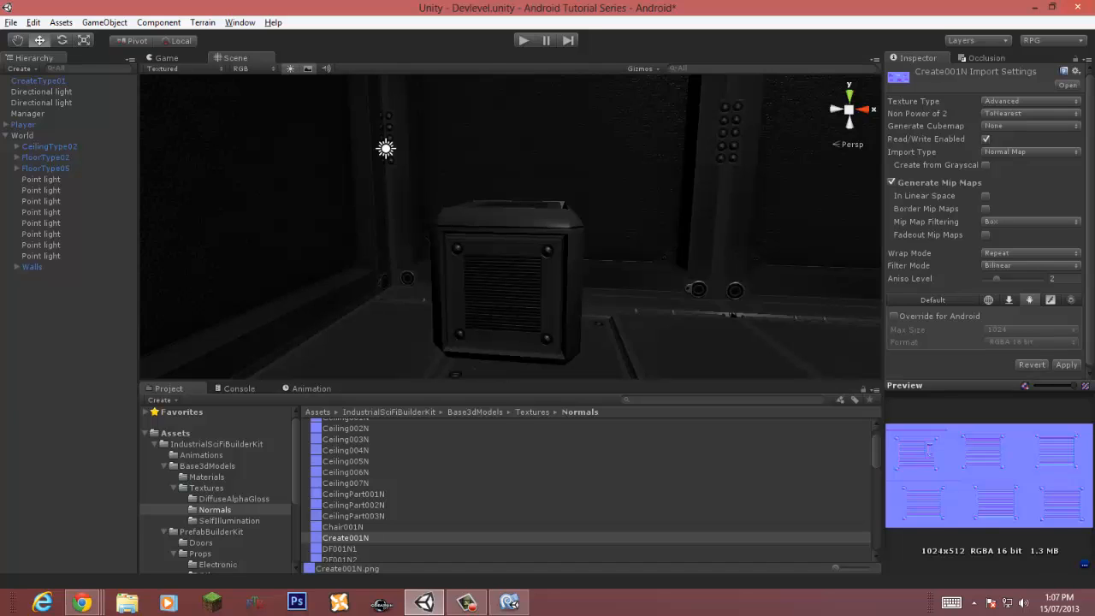
click(1031, 265)
click(1008, 311)
Step: Override the normal map for Android with RGBA Compressed DXT5 format
click(895, 316)
click(1031, 342)
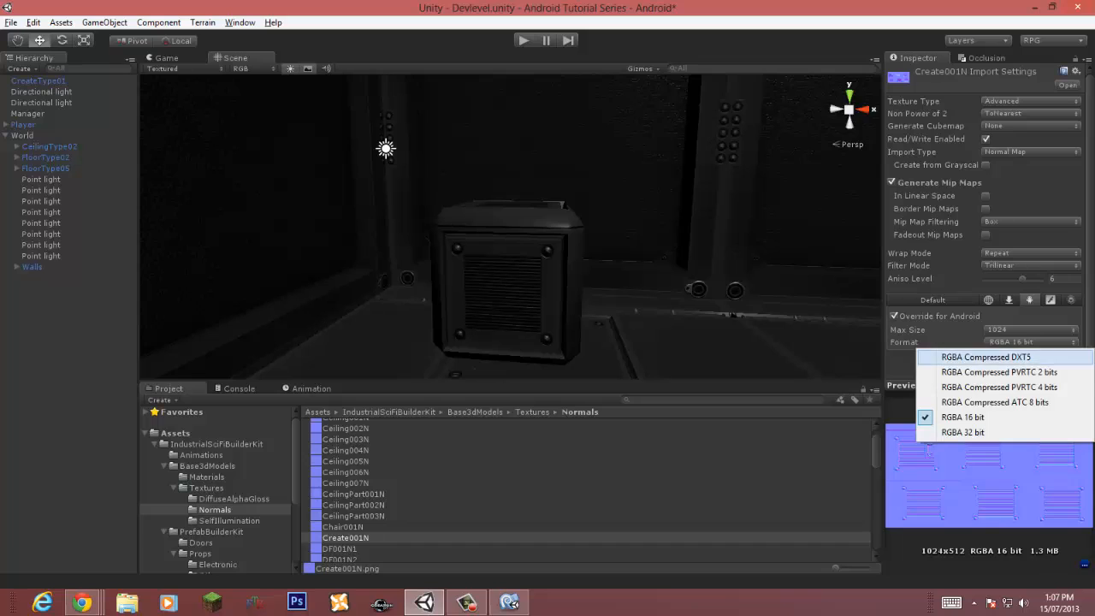
click(986, 357)
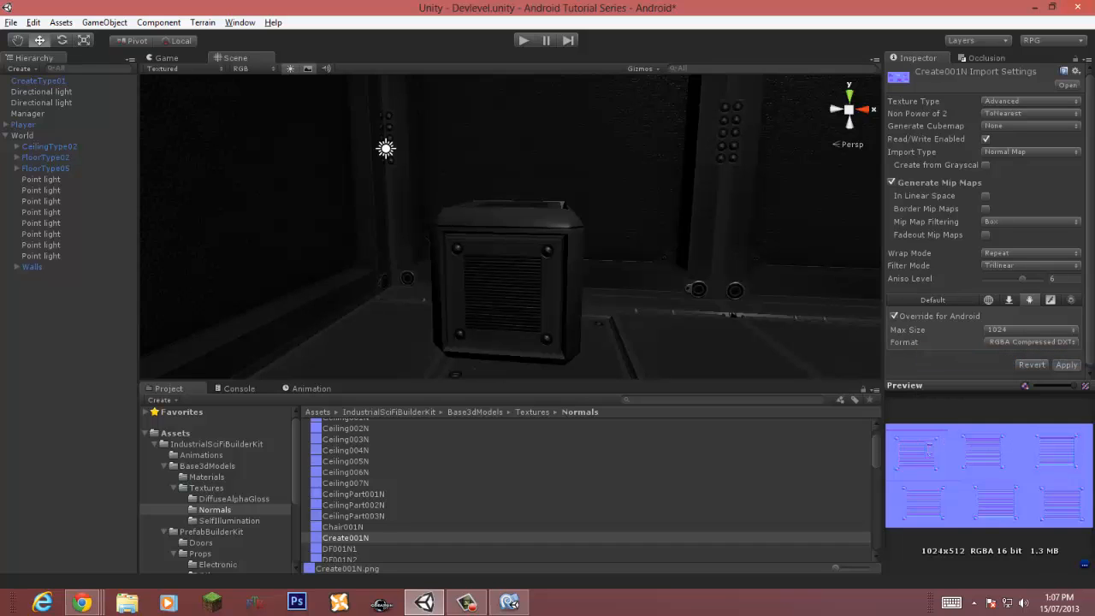
Step: Create an empty GameObject named Crates
right_drag(513, 257, 547, 265)
key(s)
key(w)
click(497, 291)
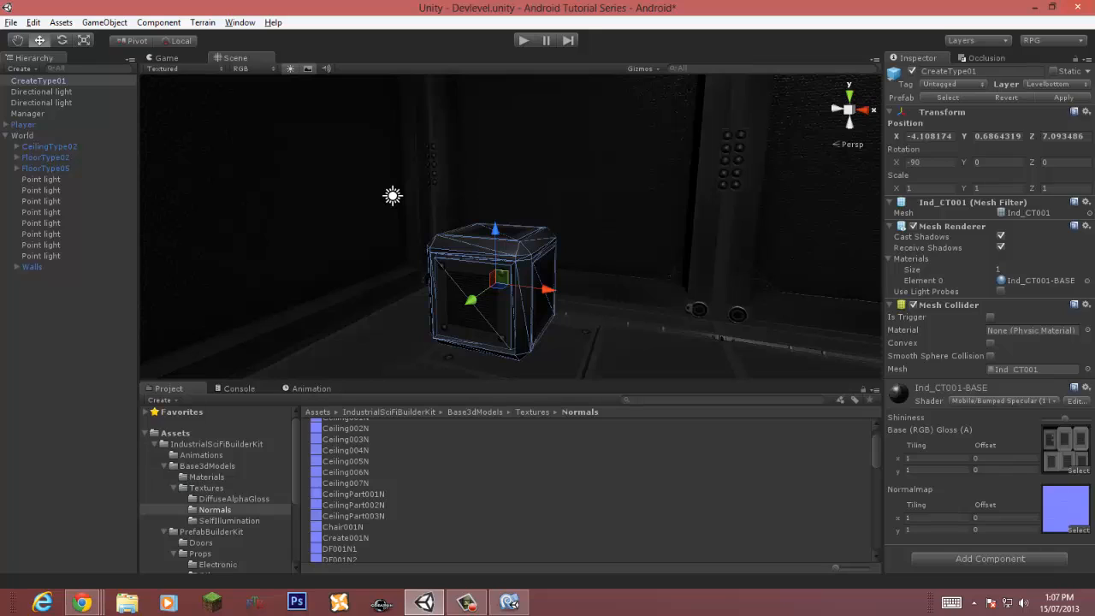
click(68, 359)
key(ctrl+shift+n)
key(F2)
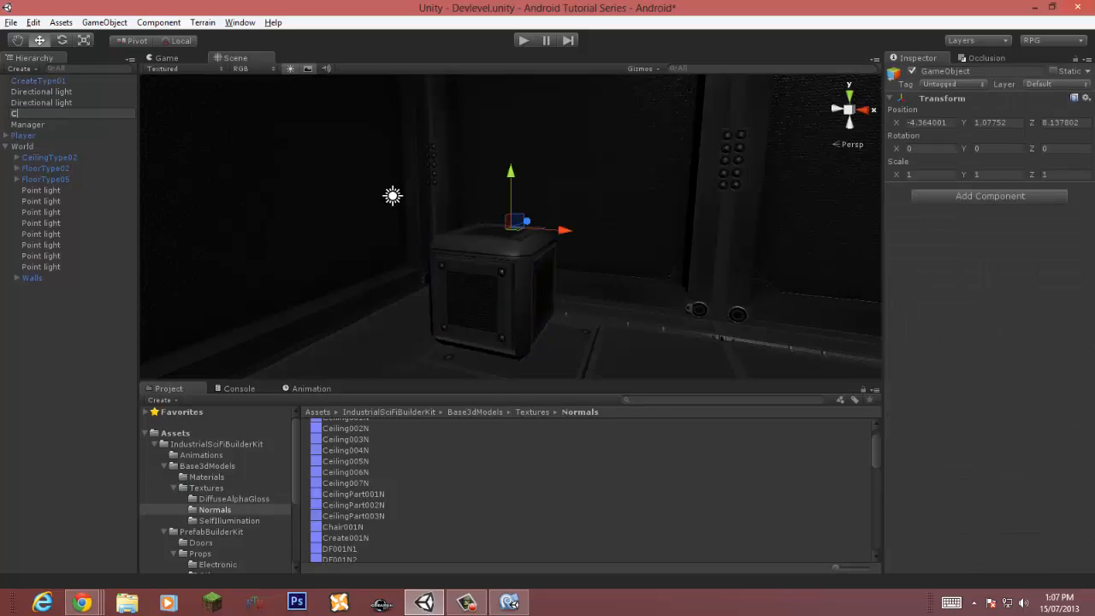
text(Crates)
key(Return)
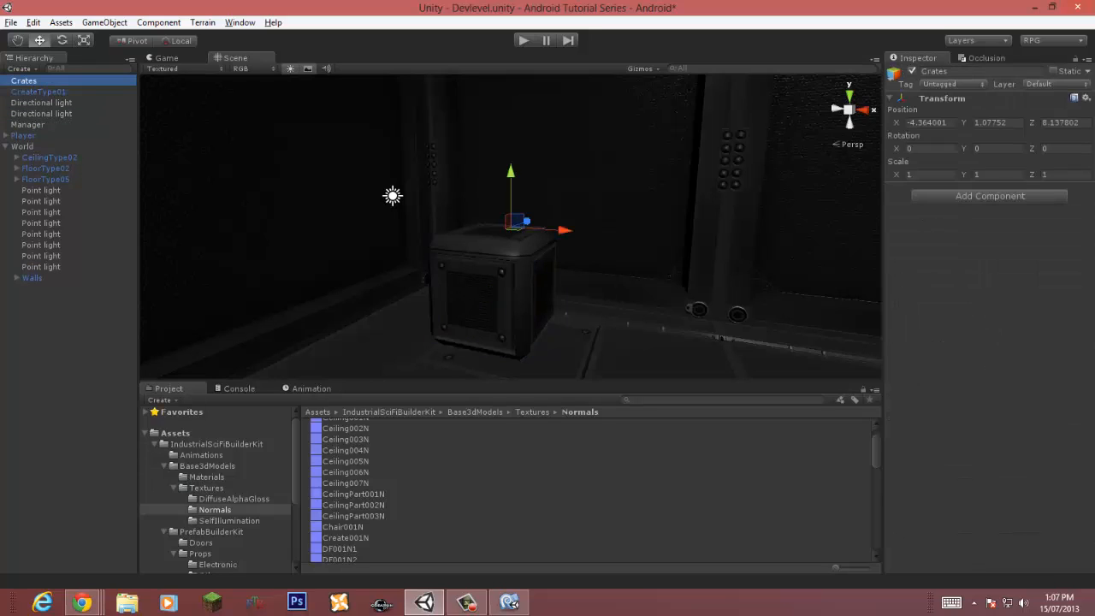
Step: Parent Crates under World, rotate it about -25° around Y and nudge its position
drag(24, 80, 36, 157)
key(e)
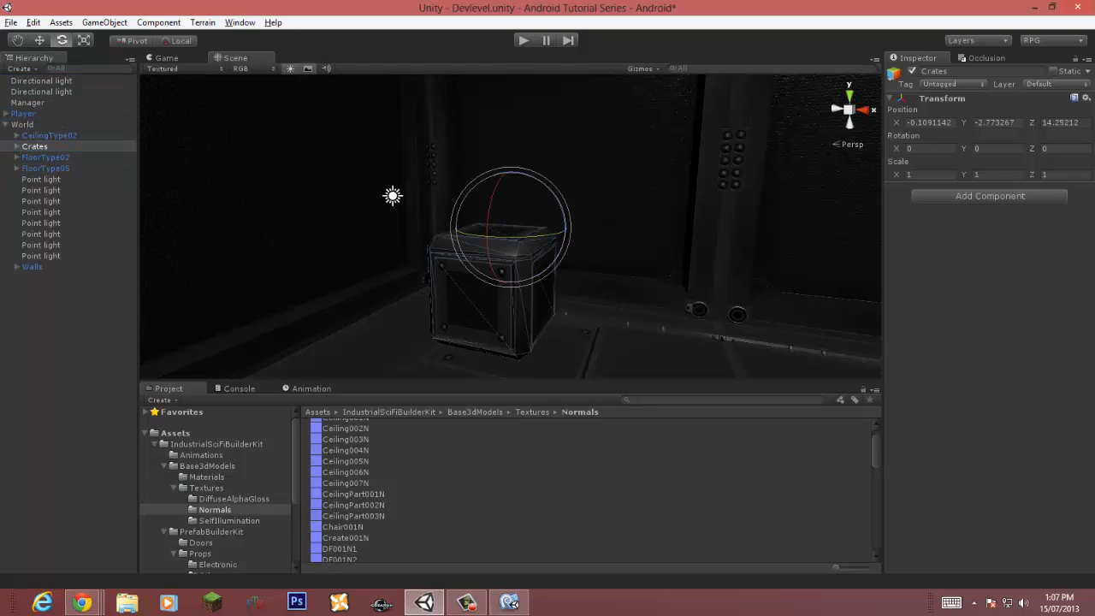
drag(510, 237, 569, 235)
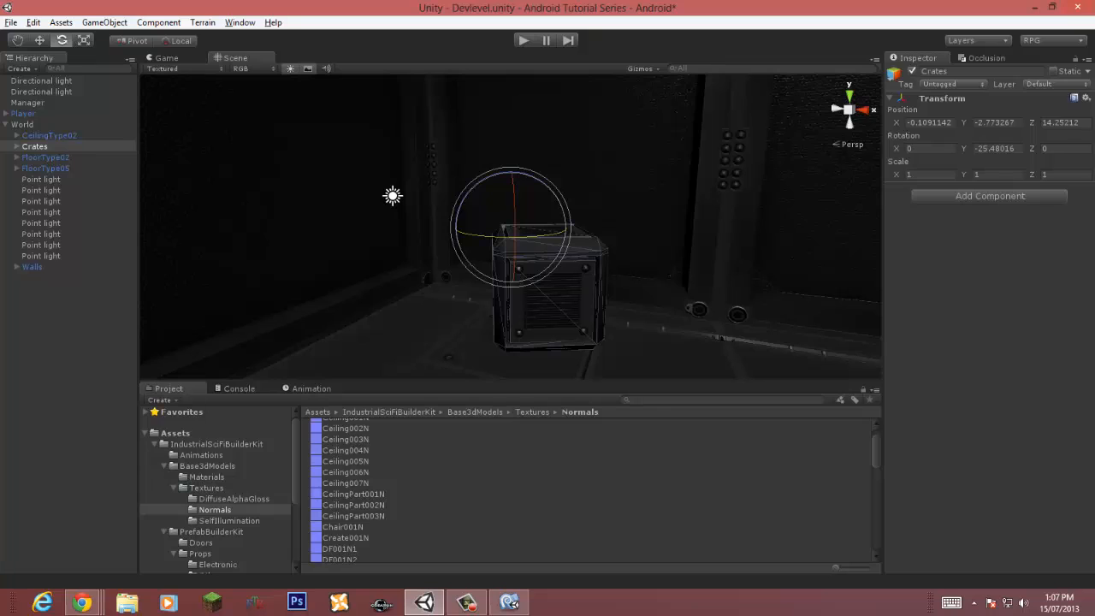
click(39, 40)
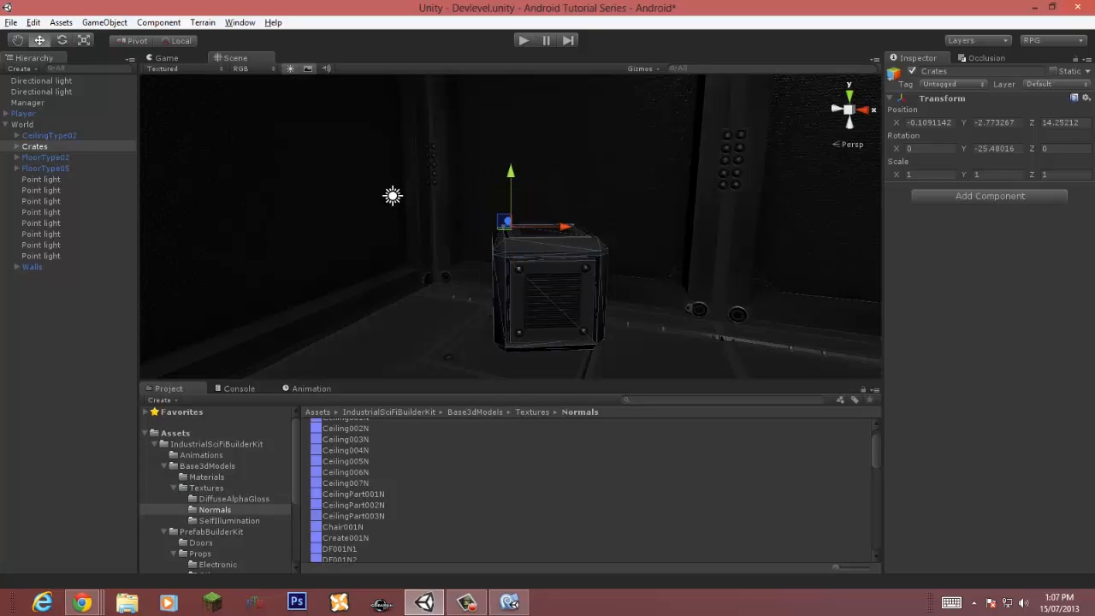
drag(503, 227, 483, 234)
Step: Duplicate the crate inside Crates and place the copy beside the first crate
key(ctrl+d)
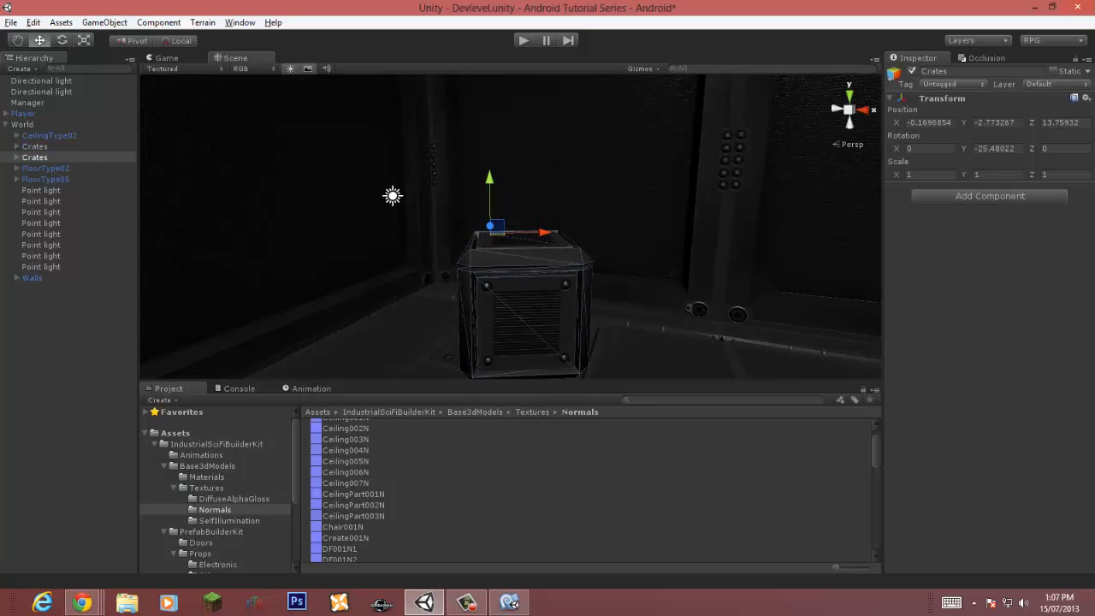
key(ctrl+z)
click(16, 147)
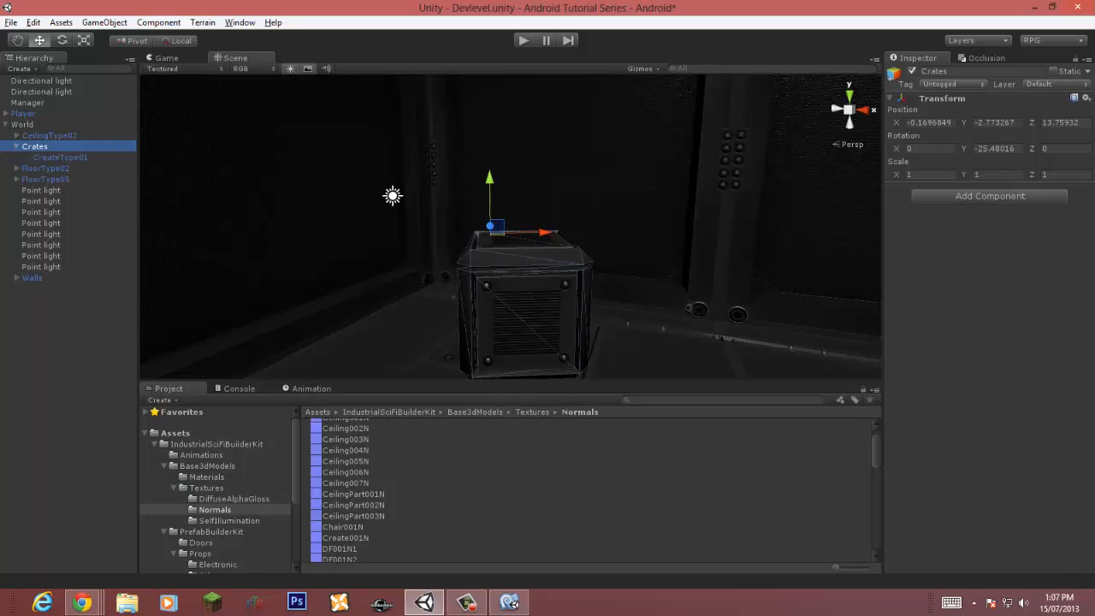
click(60, 158)
scroll(524, 274, down, 3)
middle_drag(524, 273, 476, 255)
key(ctrl+d)
drag(467, 250, 499, 287)
key(e)
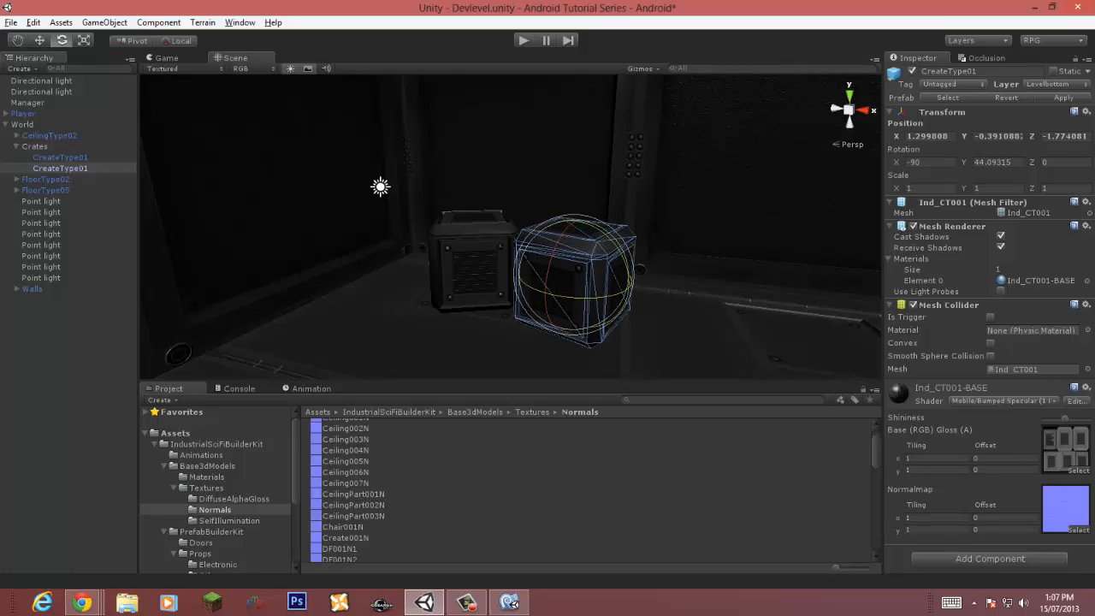
Step: Duplicate the new crate and lift the copy on top of the two crates
key(w)
key(f)
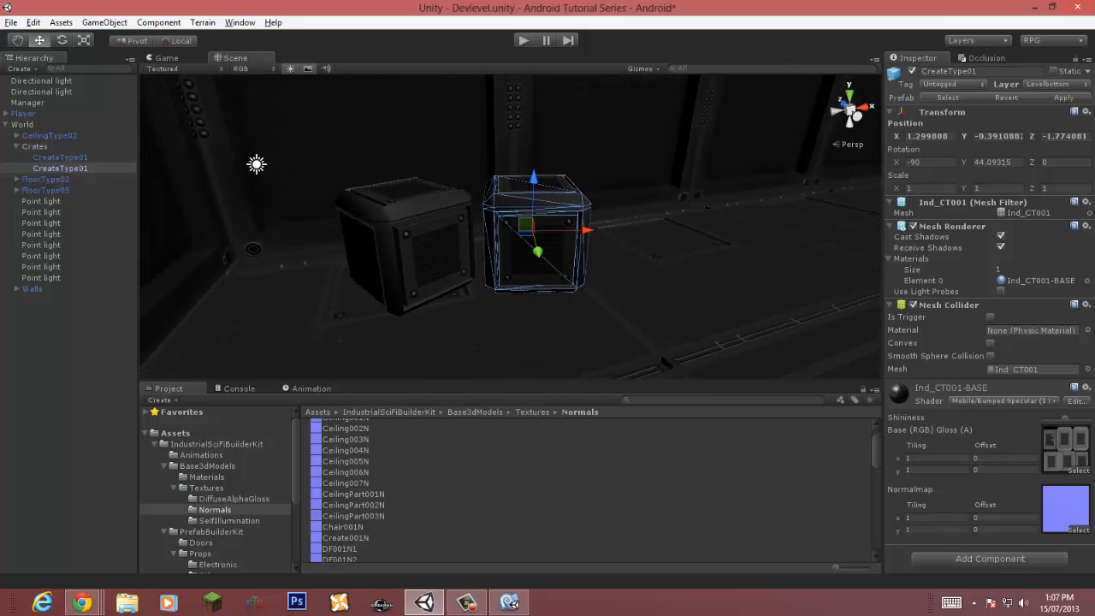
drag(526, 231, 519, 230)
key(ctrl+d)
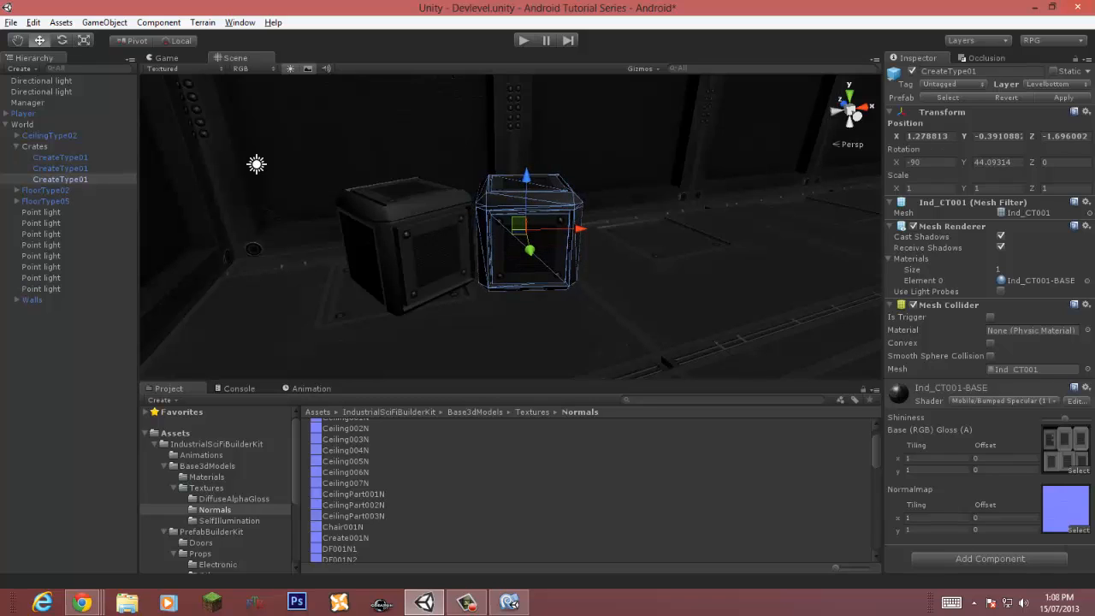
drag(527, 177, 527, 77)
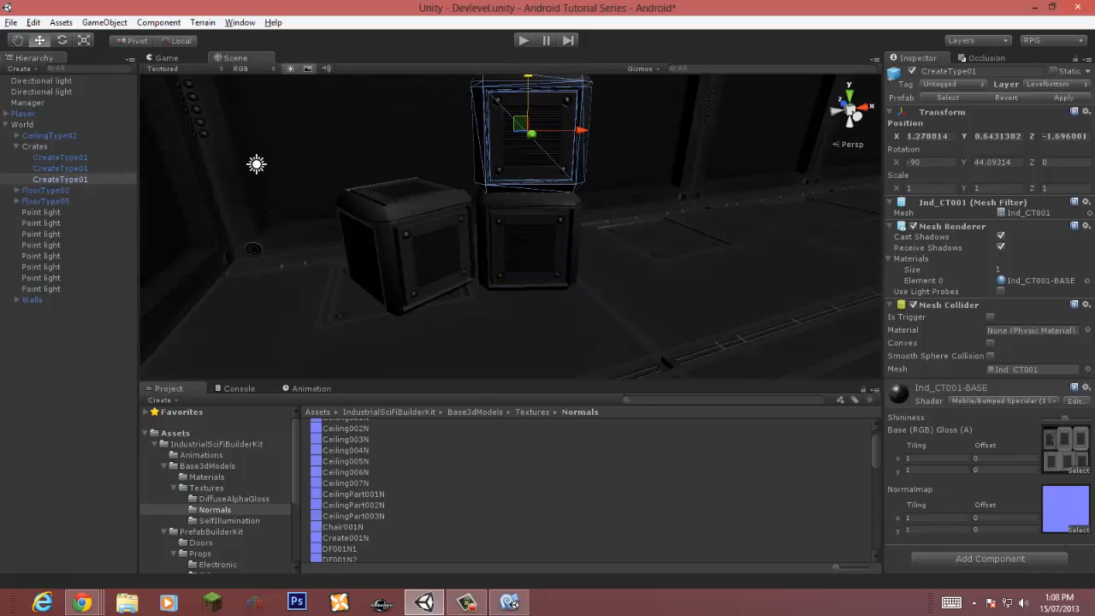
Step: Rotate the top crate to about 27° around Y
key(e)
drag(522, 135, 556, 135)
key(w)
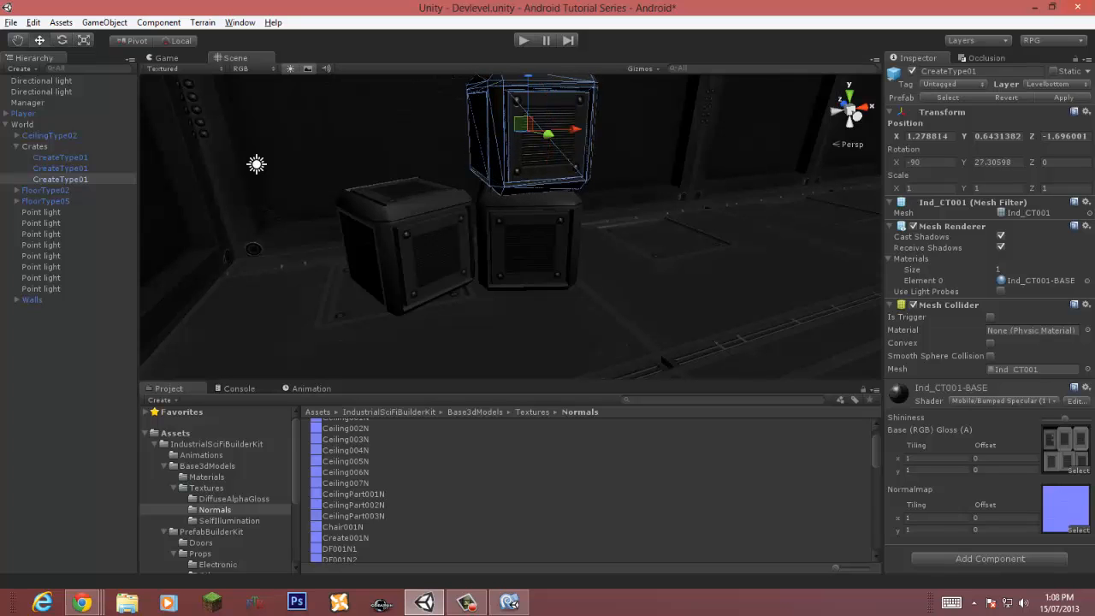
Step: Reposition the top crate so it rests across the two lower crates, and save the scene
right_drag(513, 214, 532, 284)
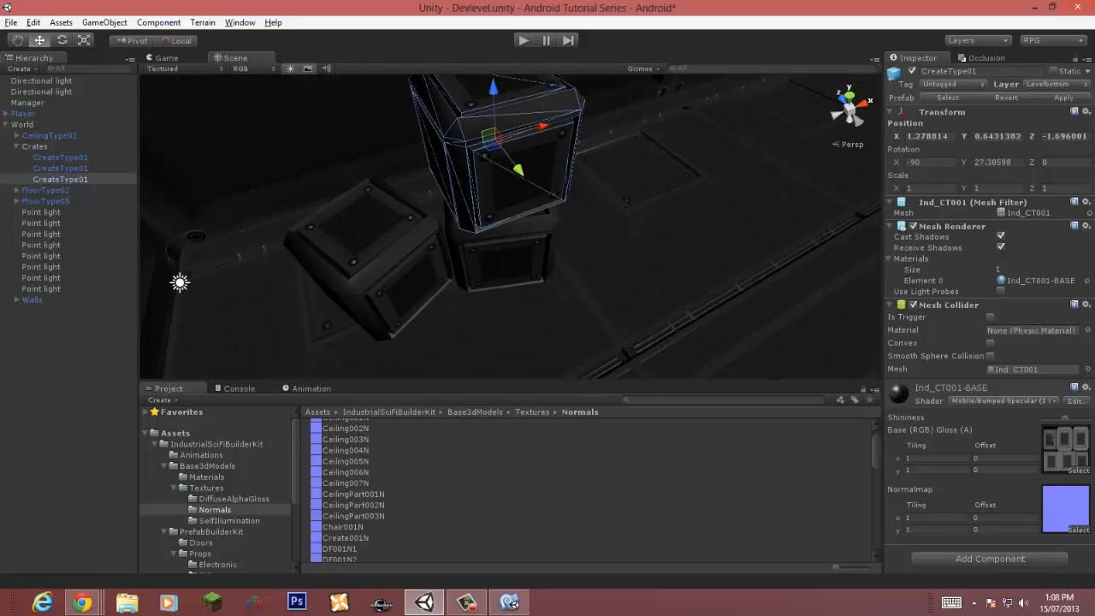
drag(540, 128, 466, 142)
key(d)
right_drag(467, 144, 411, 81)
key(w)
key(s)
key(s)
key(w)
key(s)
key(w)
key(s)
right_drag(487, 205, 484, 141)
drag(515, 159, 515, 158)
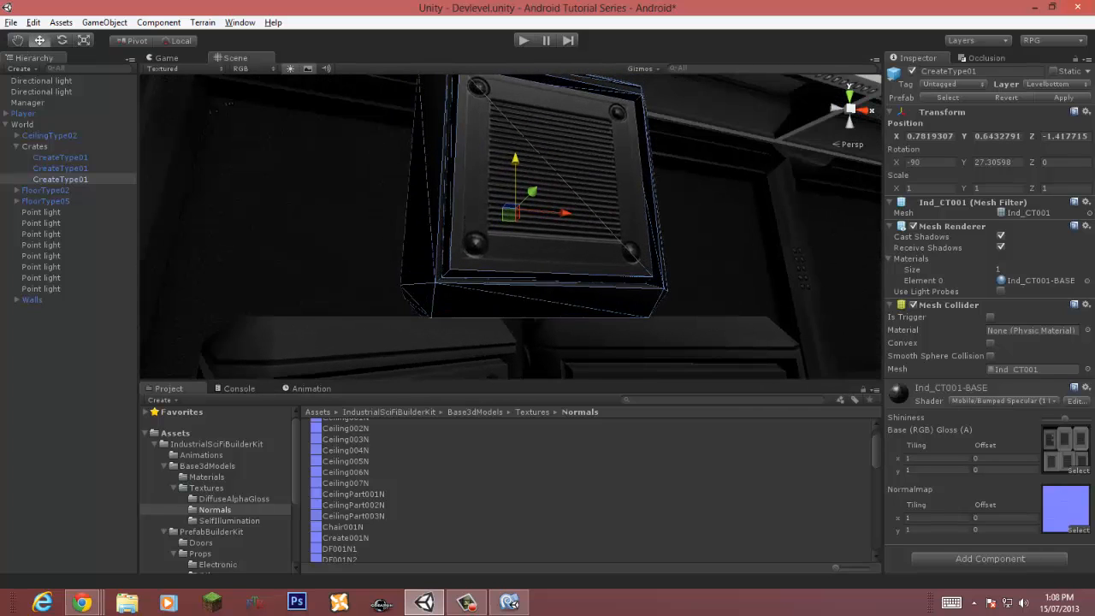
key(ctrl+s)
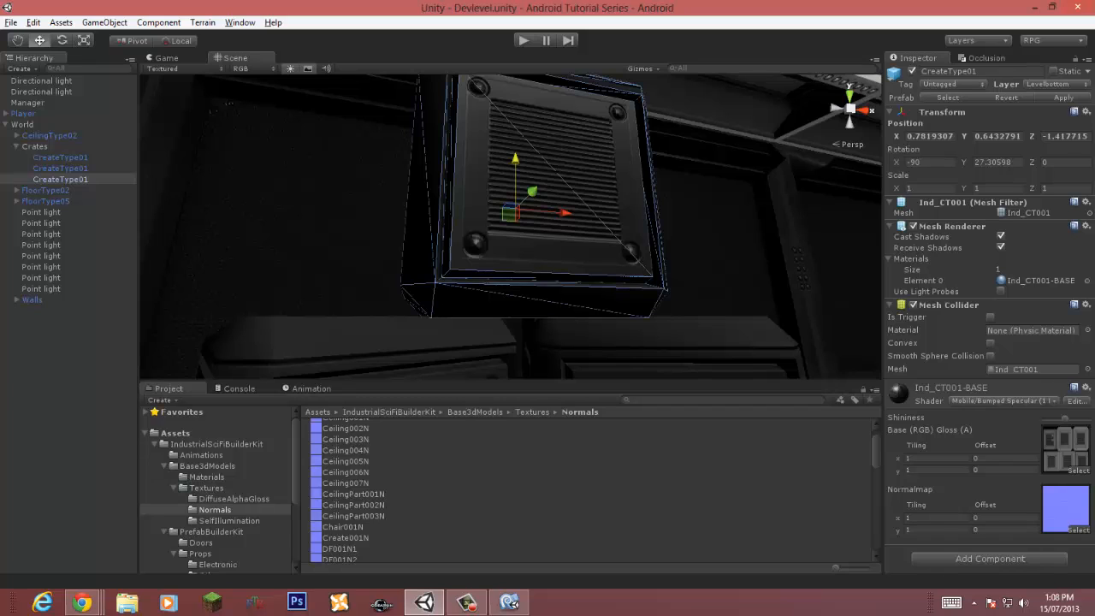
Step: Add the Combine Children component to the Crates group and save the scene
click(16, 147)
click(36, 146)
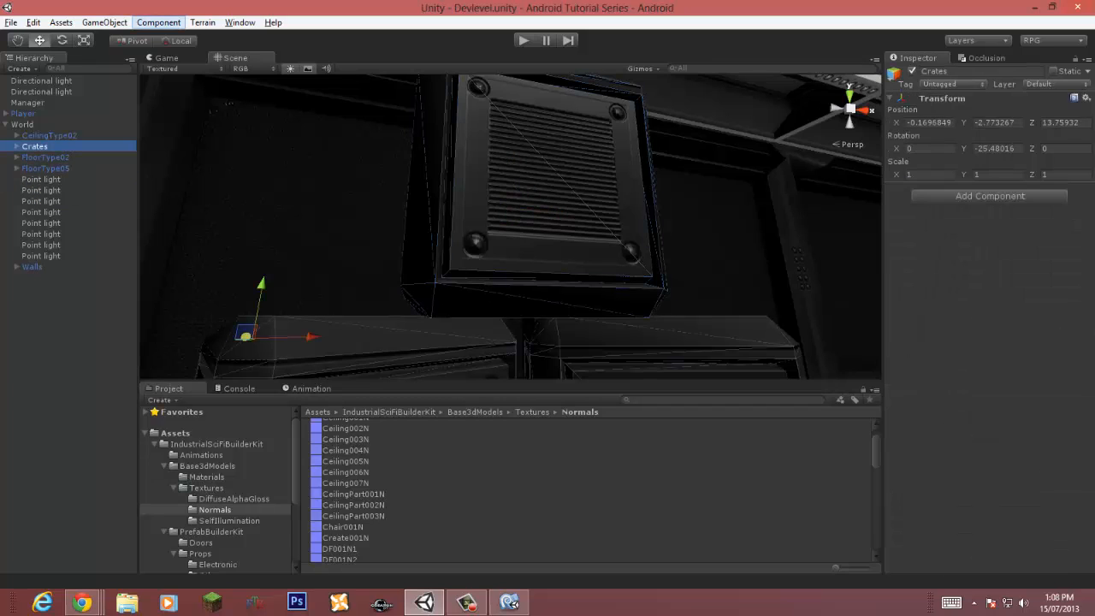
click(159, 22)
mouse_move(51, 51)
click(245, 103)
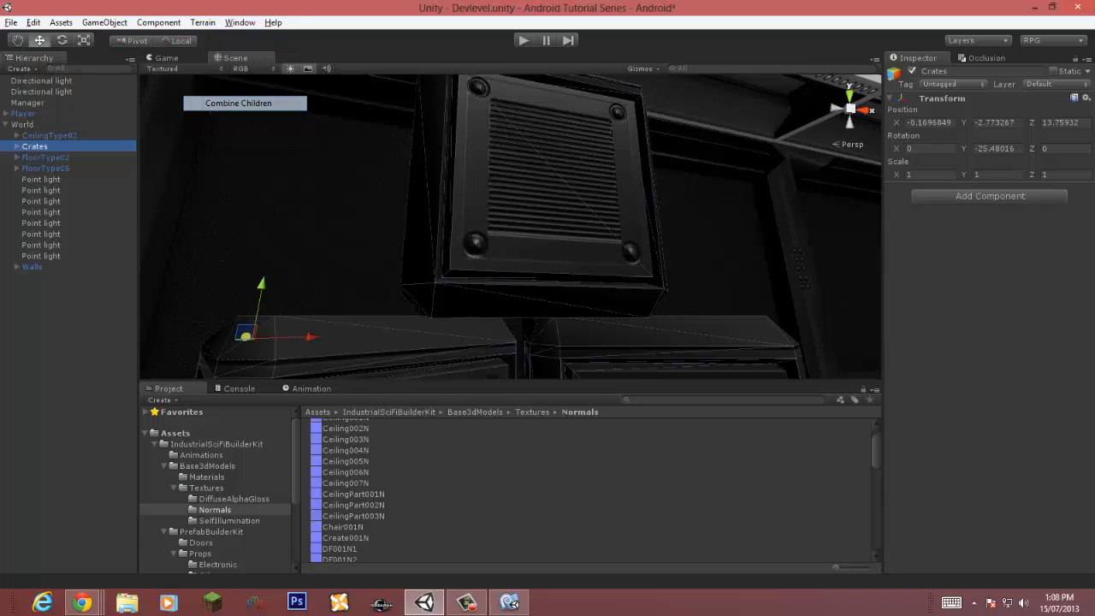
click(16, 146)
click(60, 157)
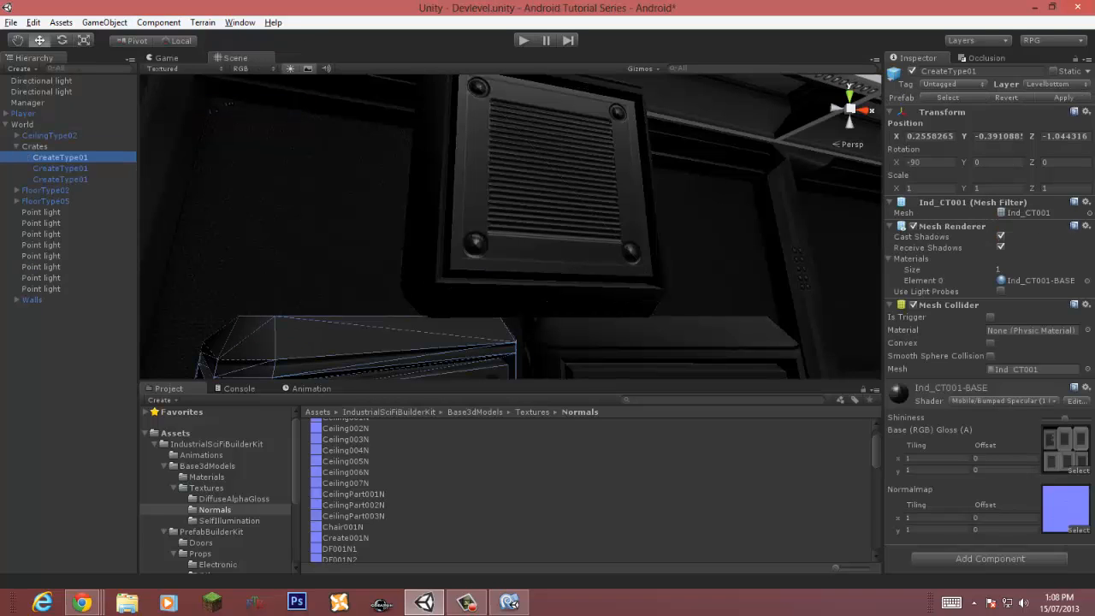
click(60, 180)
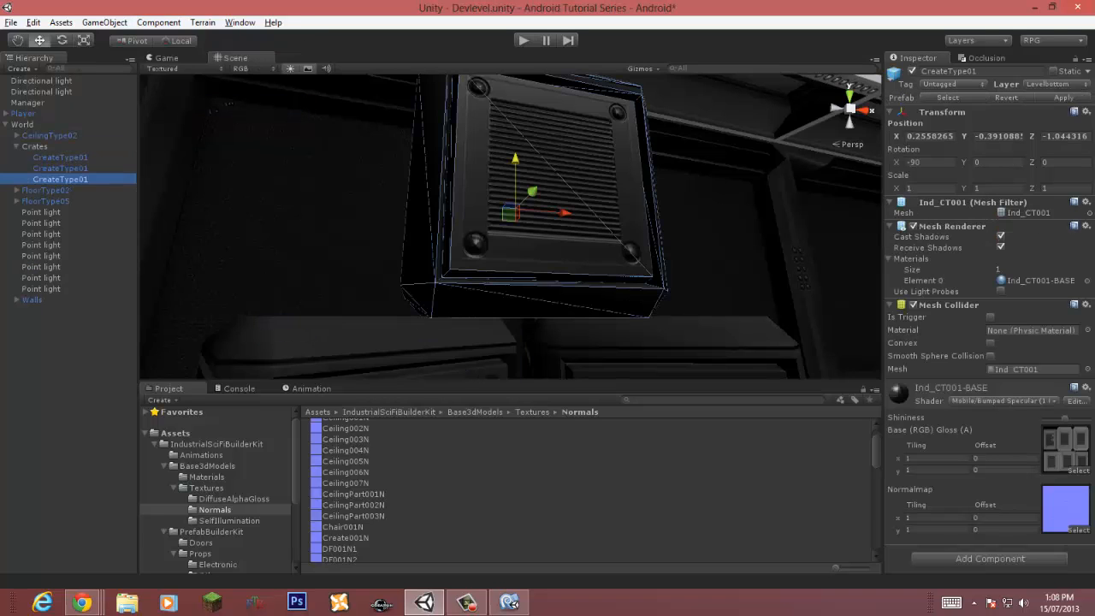
key(ctrl+s)
Step: Play-test the scene in the Game view and preview the crates with scene lighting toggled
click(524, 40)
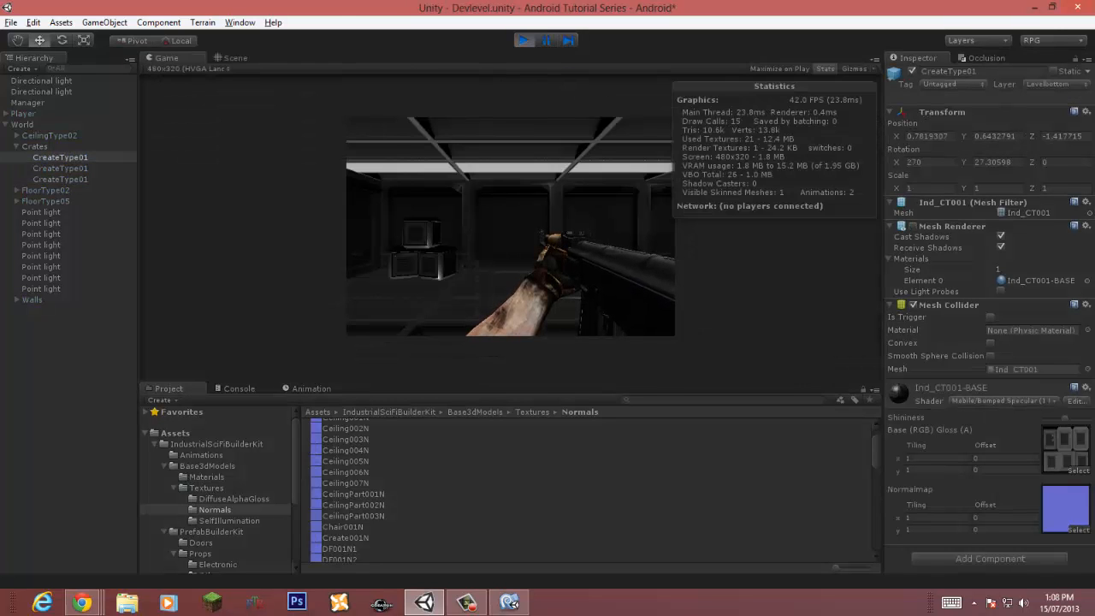
key(ctrl+p)
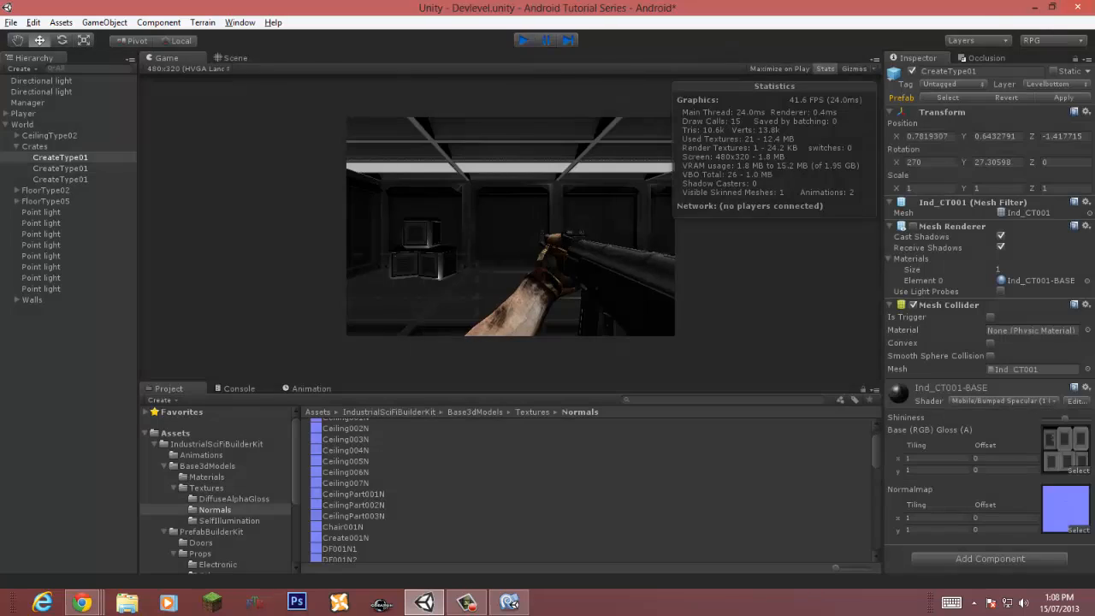
key(s)
right_drag(510, 226, 513, 256)
click(69, 385)
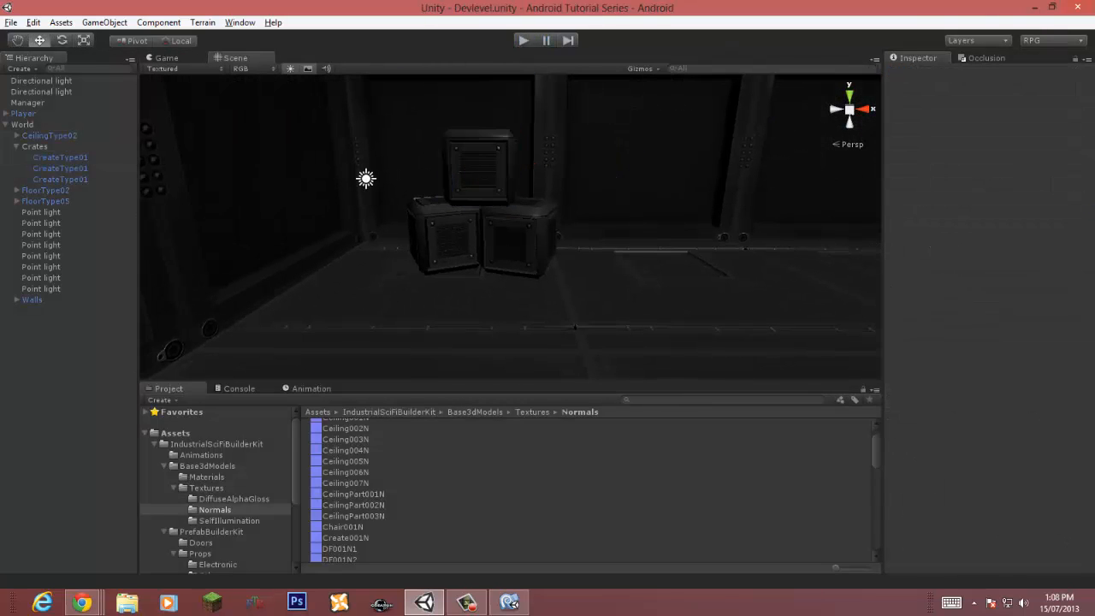
key(ctrl+p)
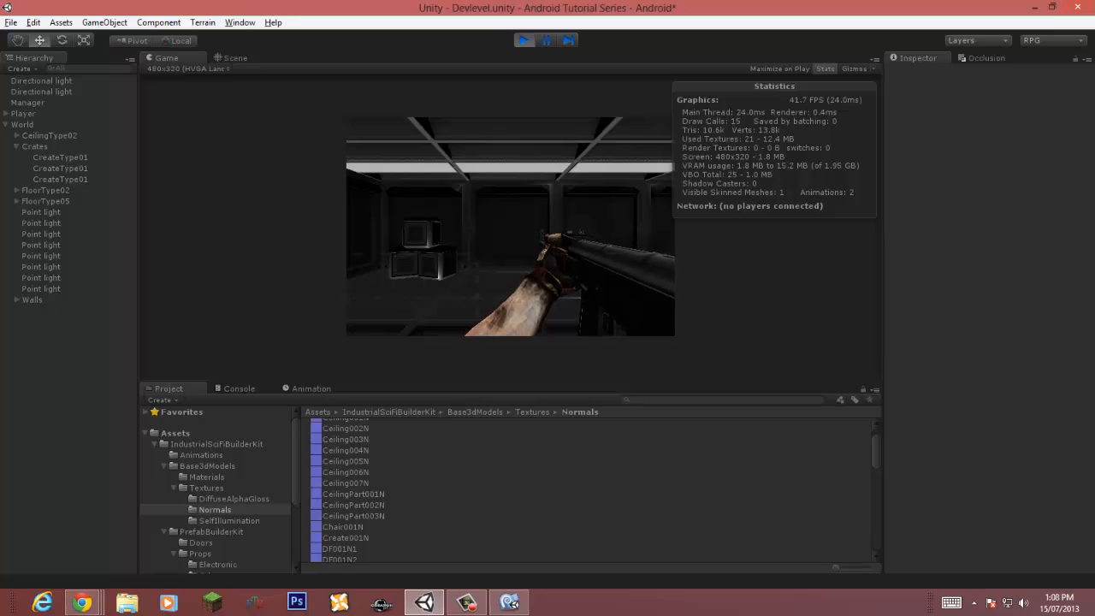
key(ctrl+p)
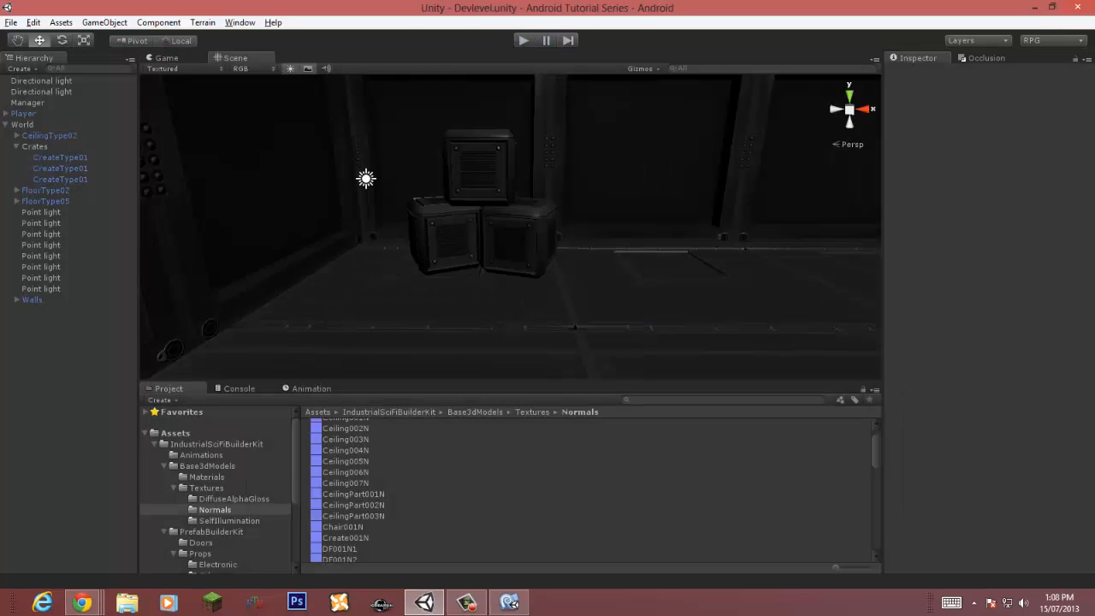
right_drag(511, 227, 528, 222)
click(291, 68)
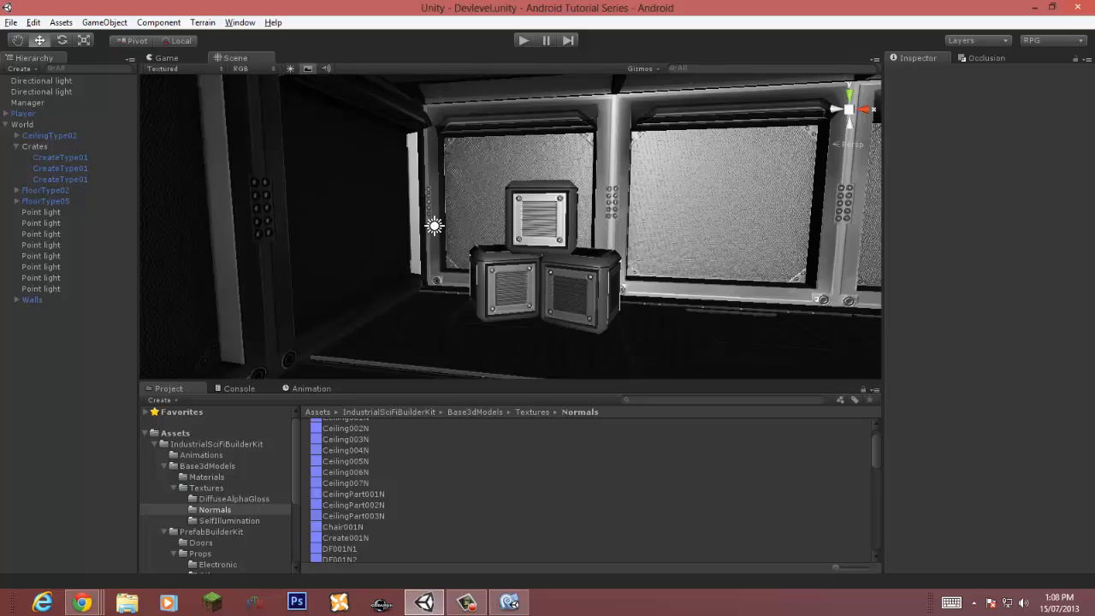
click(291, 68)
Step: Enter Play mode, deactivate all the Point lights together, and save the scene
key(ctrl+p)
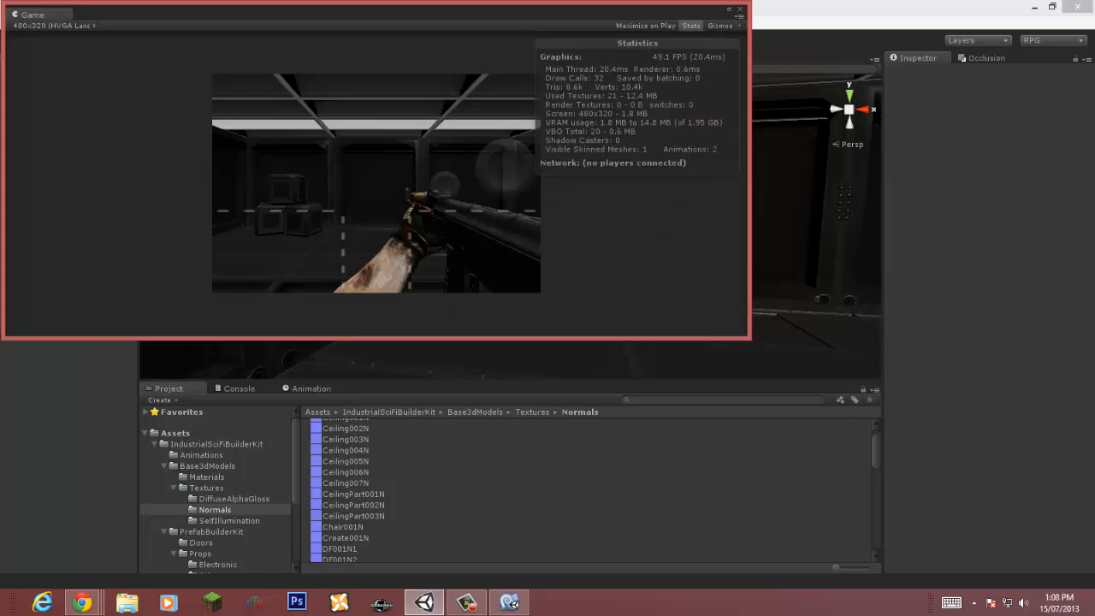
drag(343, 10, 689, 252)
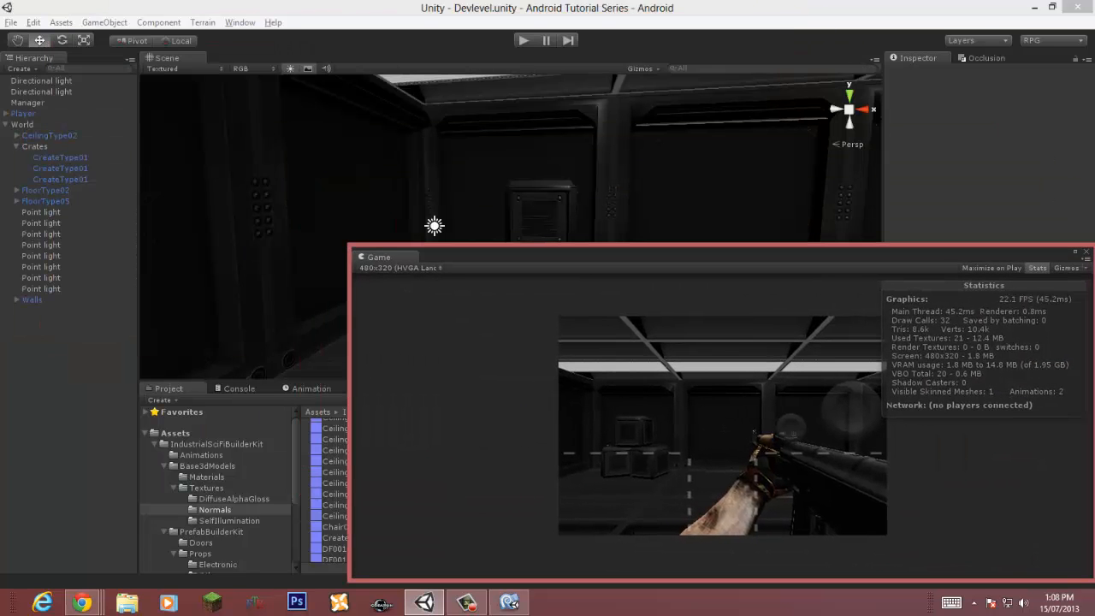
drag(379, 256, 164, 57)
click(41, 212)
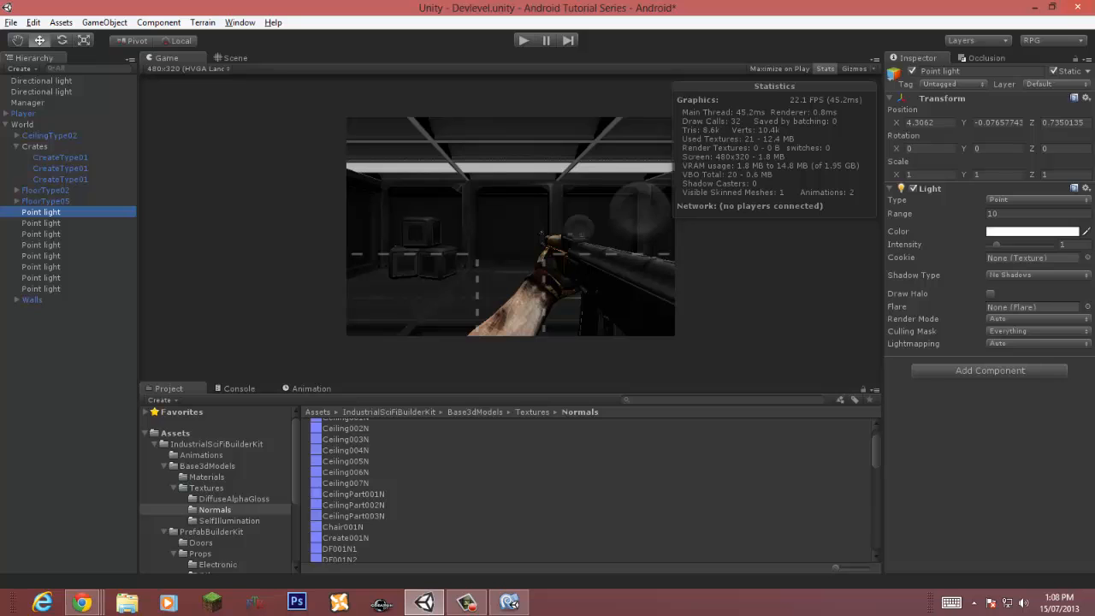
shift+click(42, 289)
click(912, 71)
key(ctrl+s)
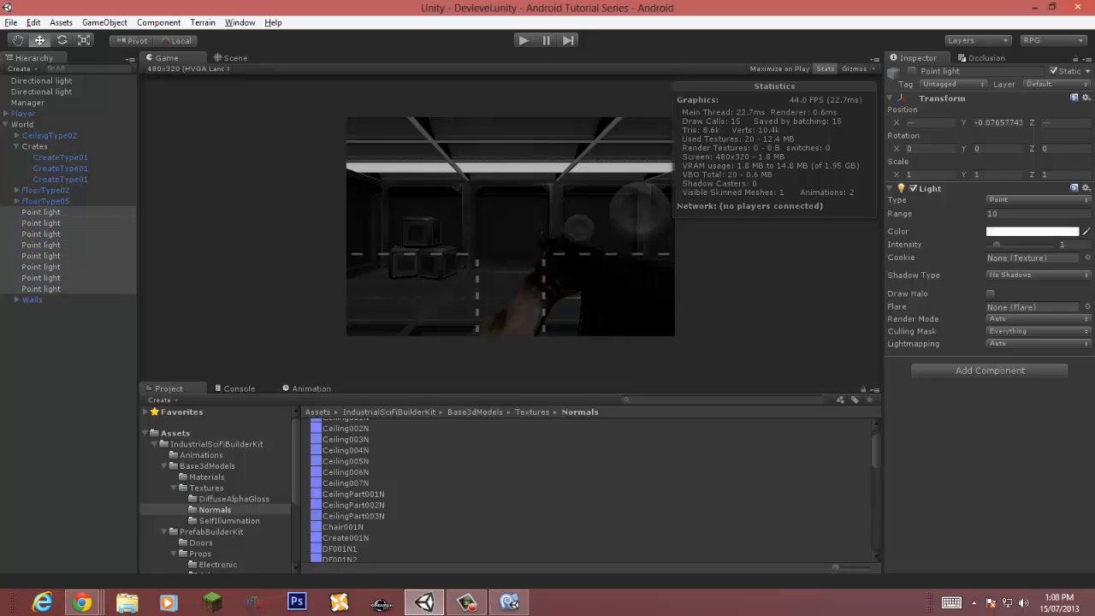
Step: Reactivate all the Point lights, leave Play mode, and save the scene
key(ctrl+p)
key(ctrl+p)
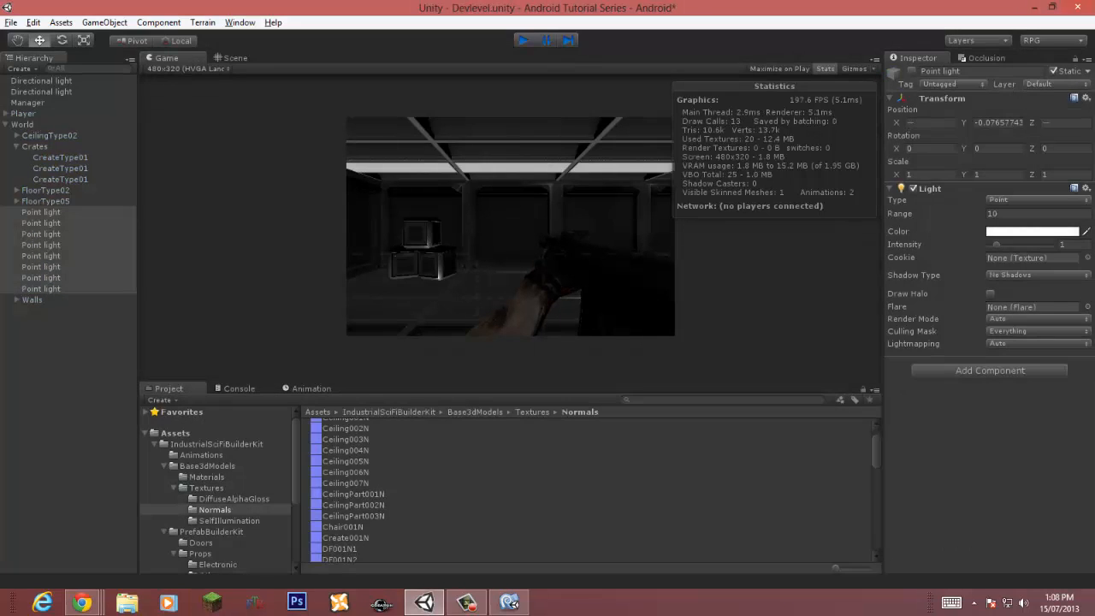
click(912, 71)
key(ctrl+s)
click(16, 147)
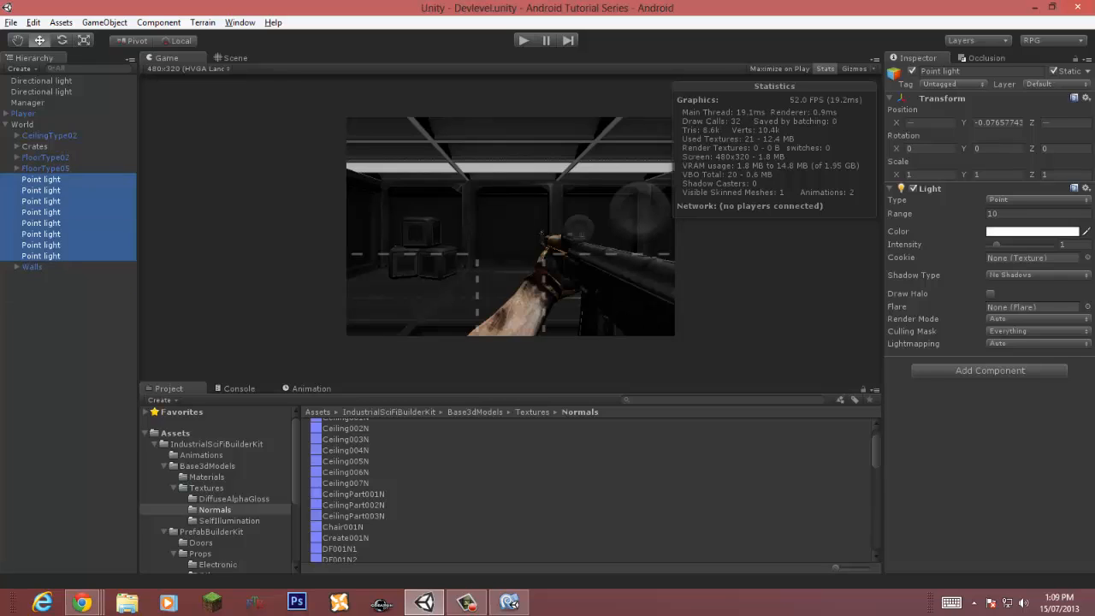
Step: In Play mode, toggle the Levelbottom layer on and off in the first Directional light's culling mask
click(41, 92)
click(41, 81)
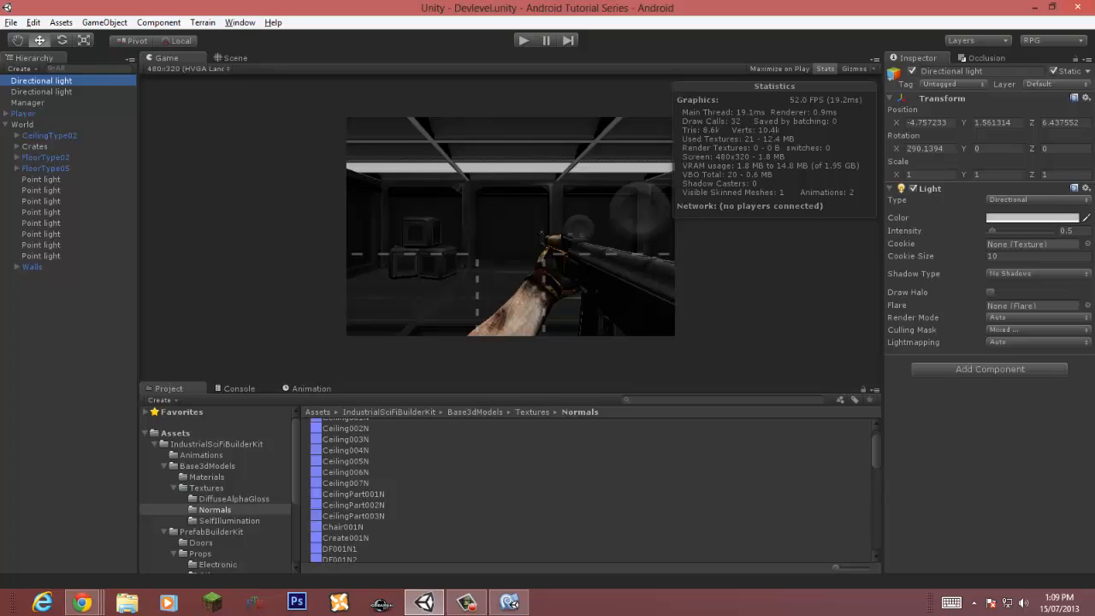
click(1037, 330)
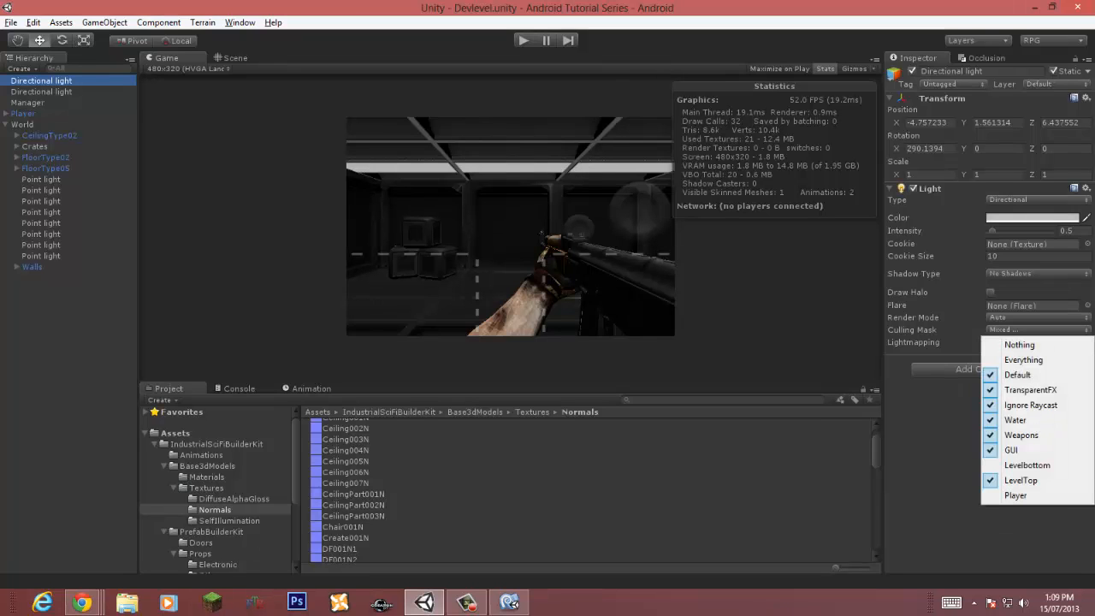
key(ctrl+p)
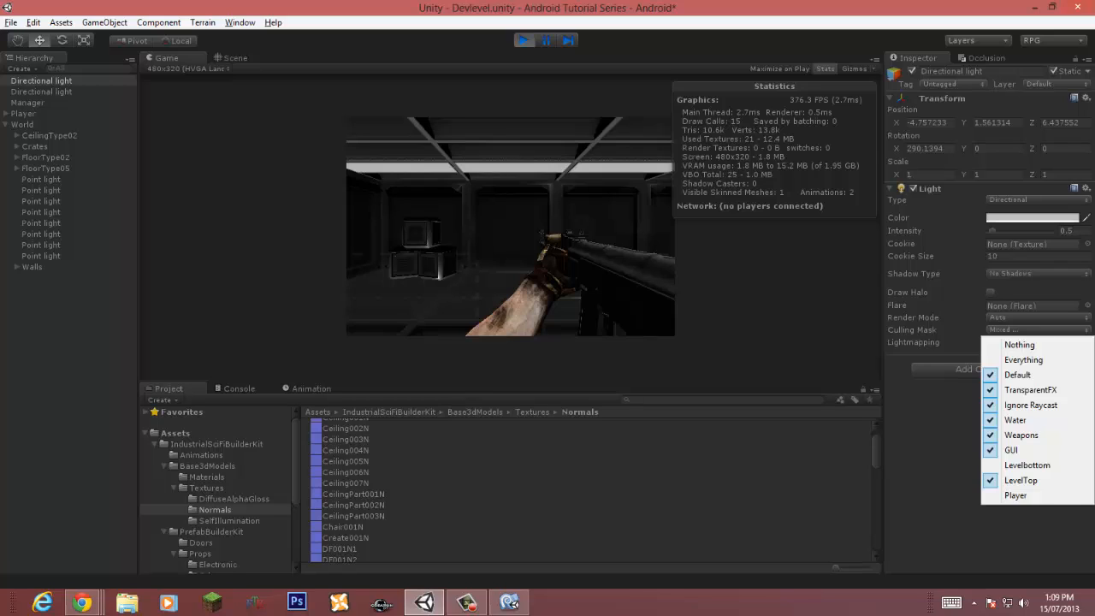
click(1027, 465)
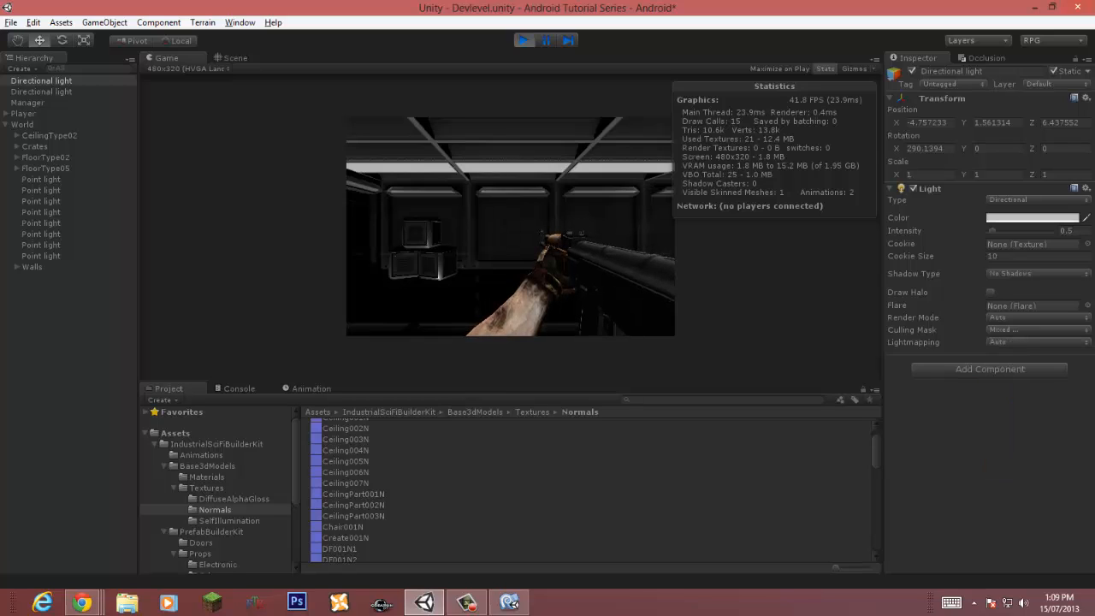
click(1037, 330)
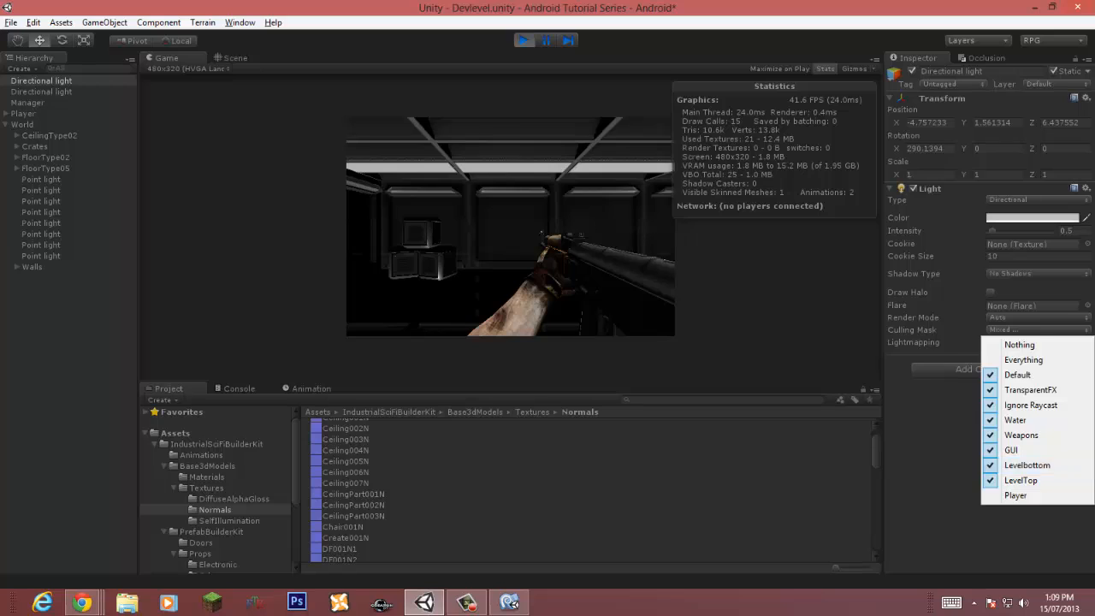
click(1027, 466)
Step: Preview the second Directional light switched off and on and with intensity about 5.59, then exit Play mode
click(41, 91)
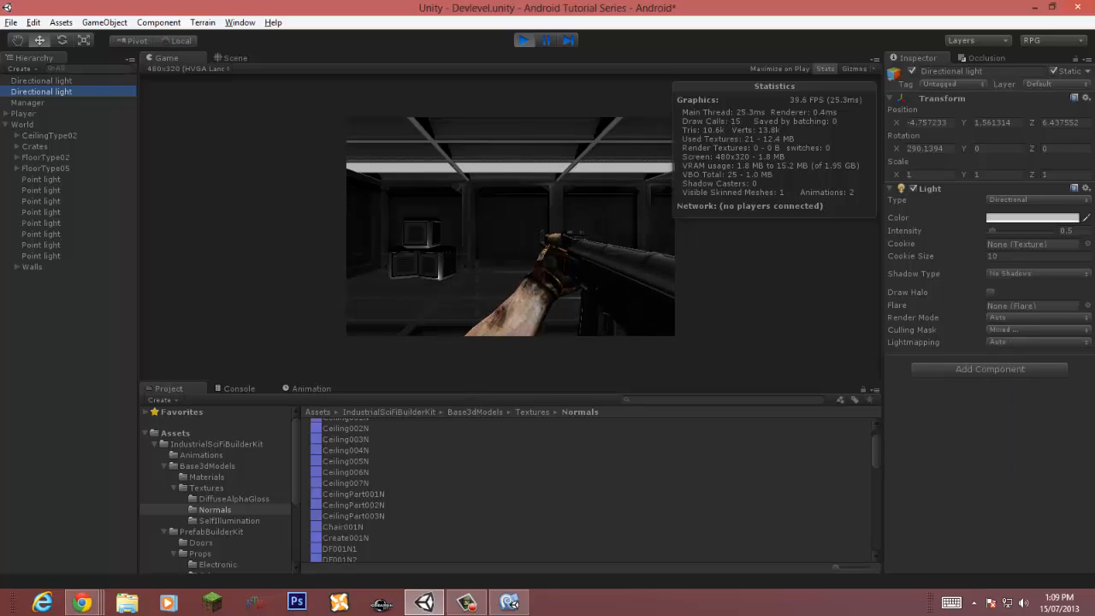
click(912, 188)
click(912, 188)
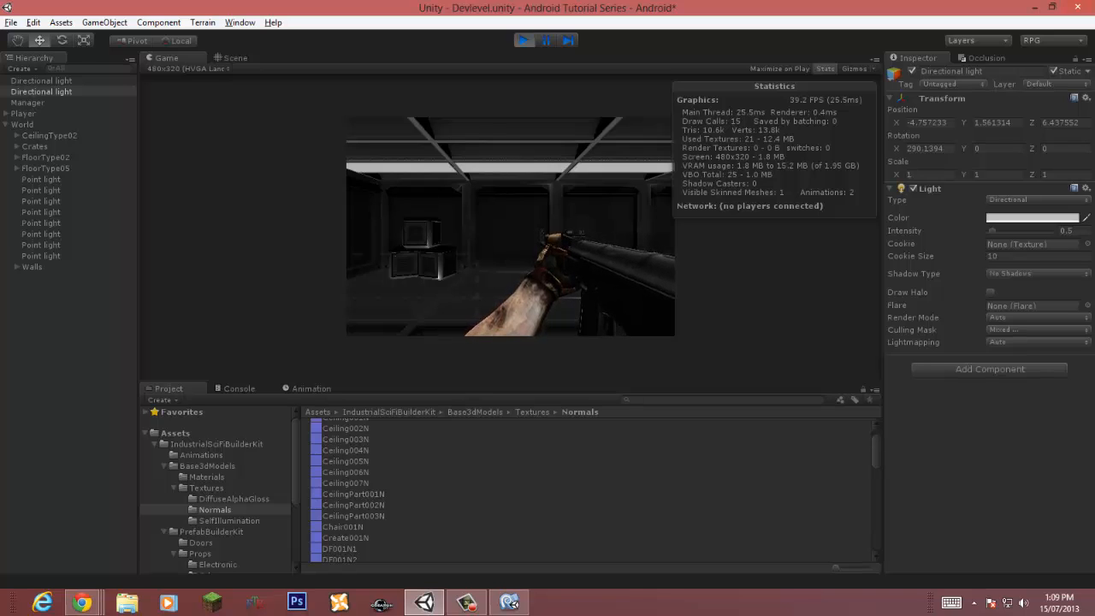
drag(992, 231, 1032, 231)
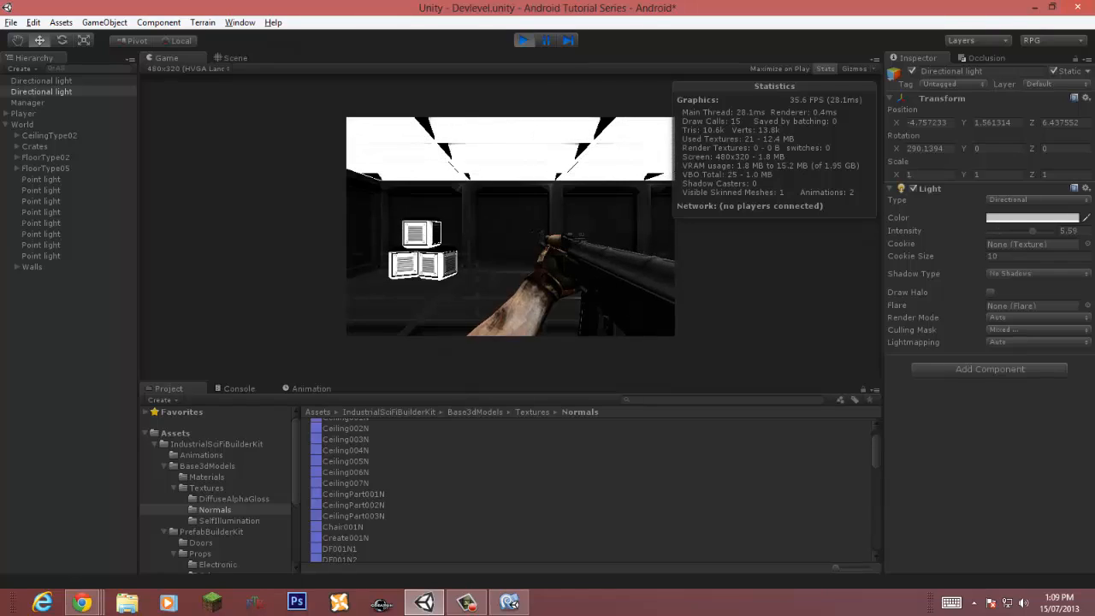
key(ctrl+p)
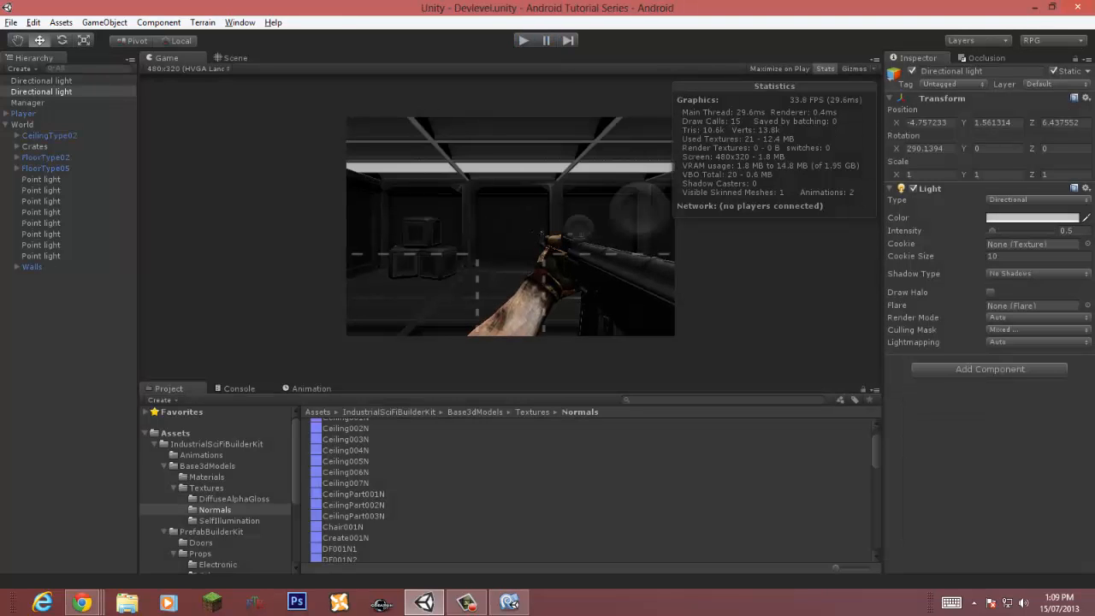
Step: Browse the Electronic props prefabs and inspect the PannelType01On material's shader settings
click(6, 125)
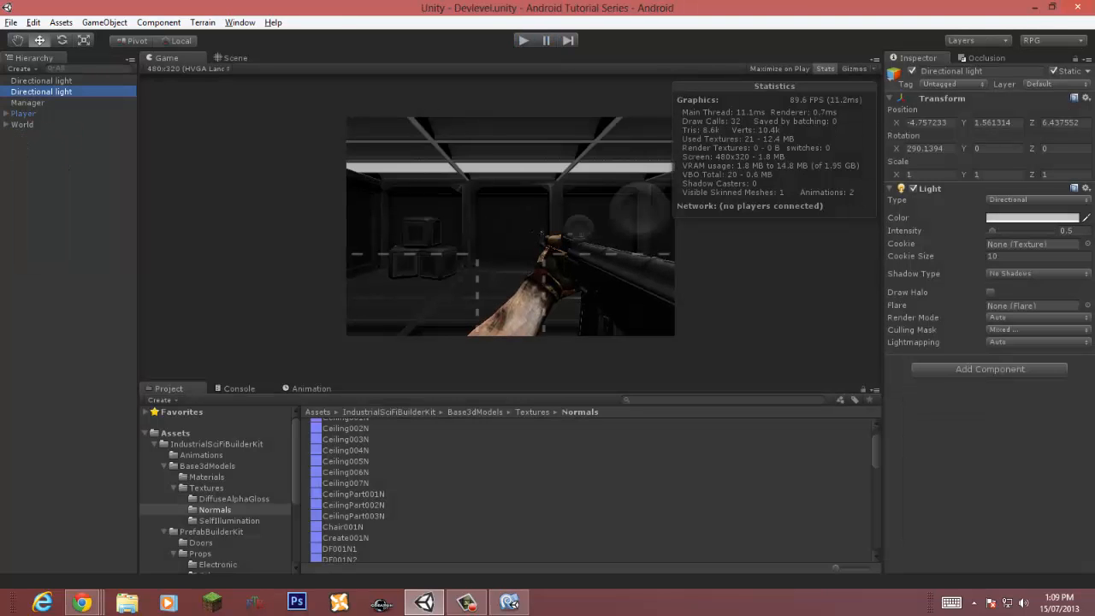
click(234, 58)
right_drag(411, 206, 573, 225)
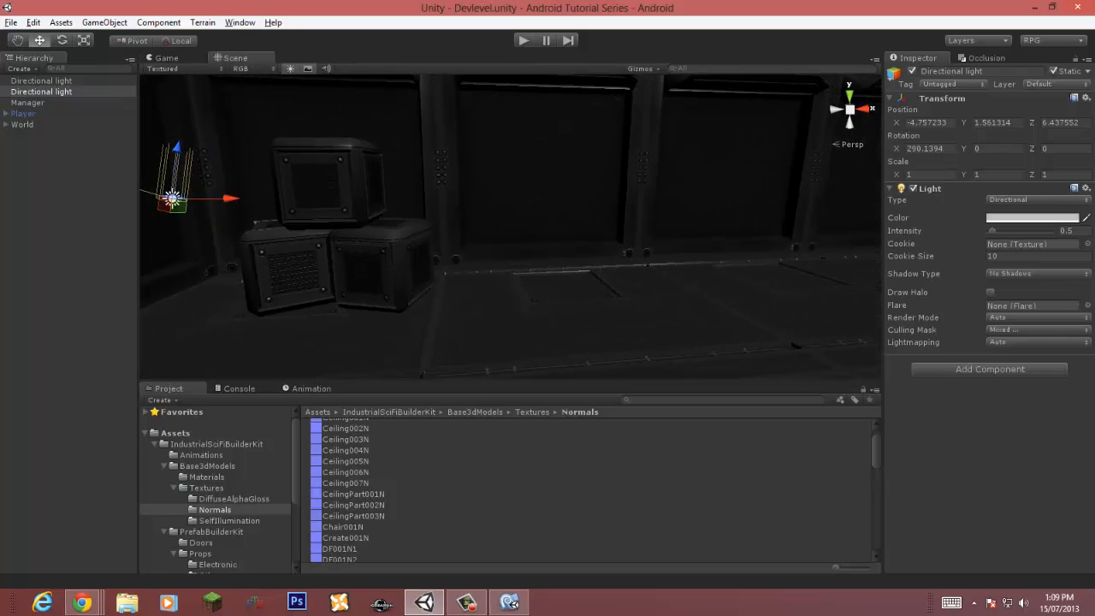
click(174, 487)
click(164, 466)
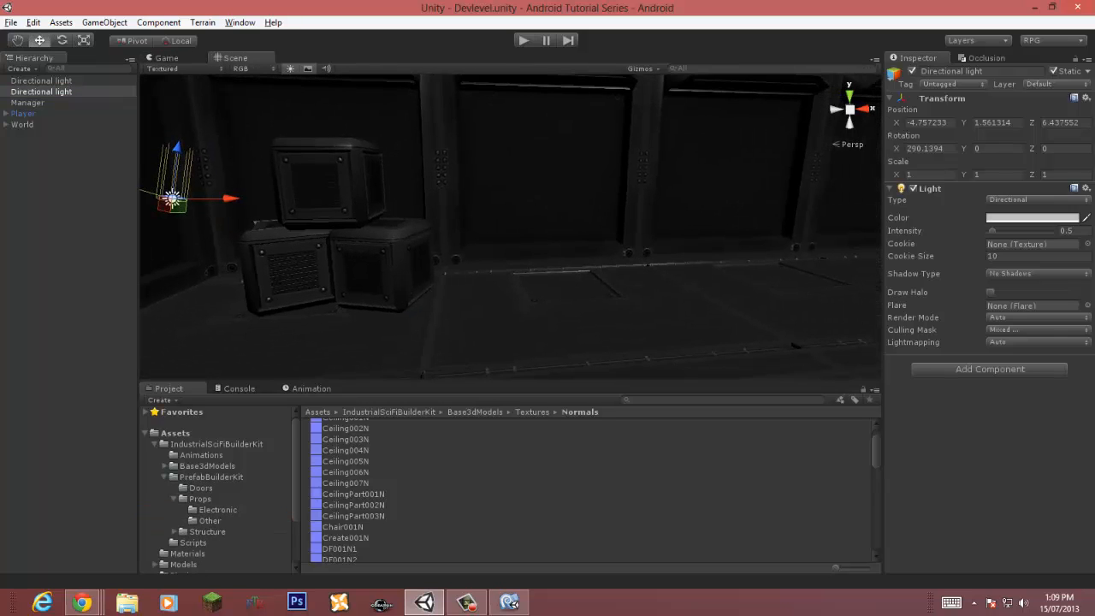
click(217, 510)
click(349, 425)
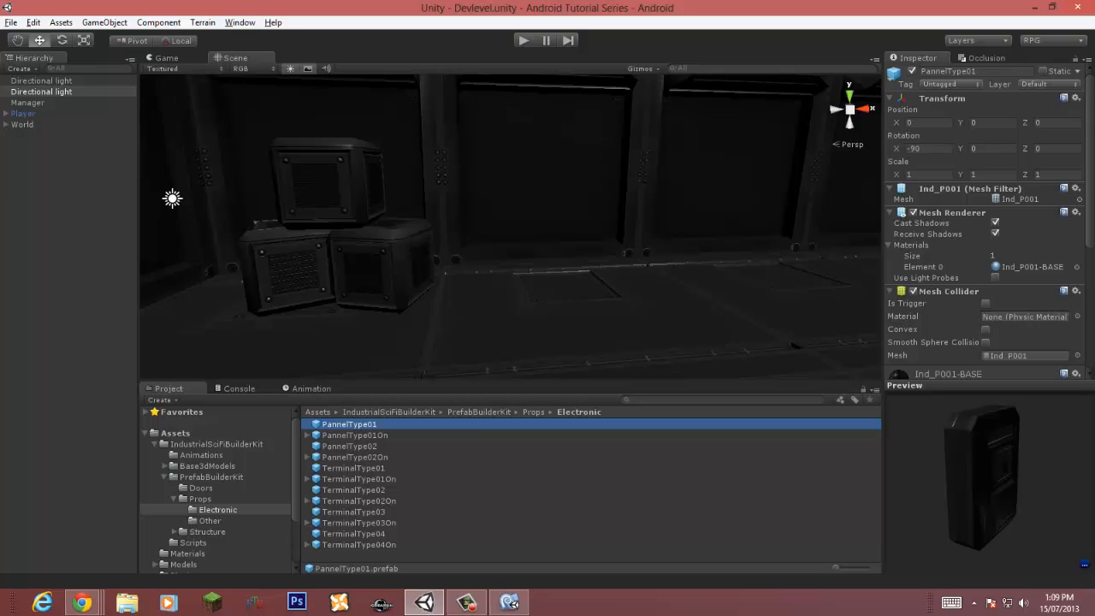
drag(1013, 479, 967, 481)
click(355, 436)
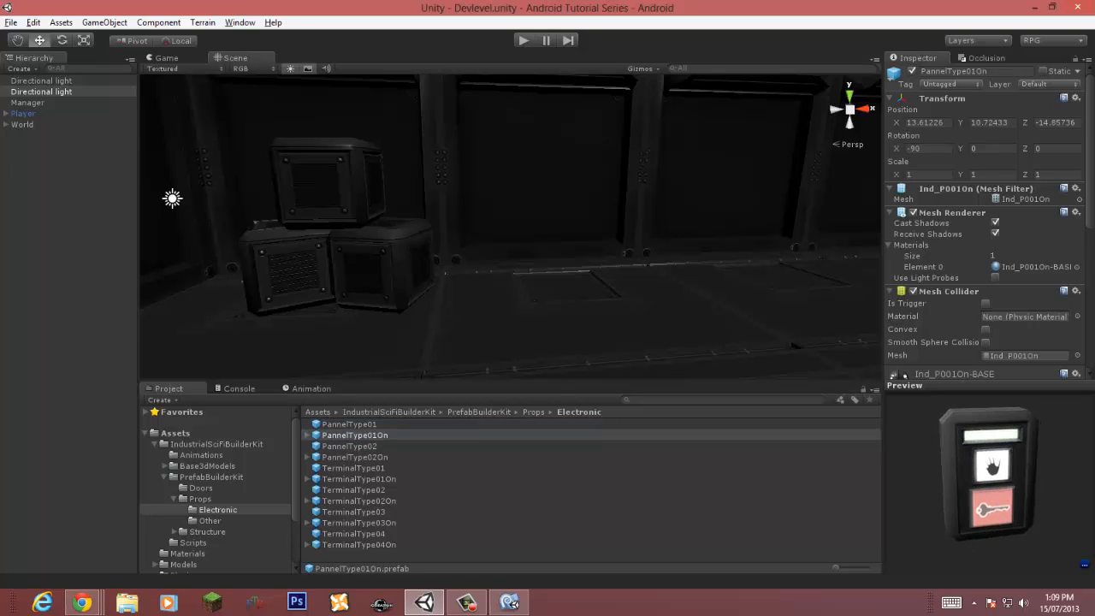
scroll(984, 222, down, 5)
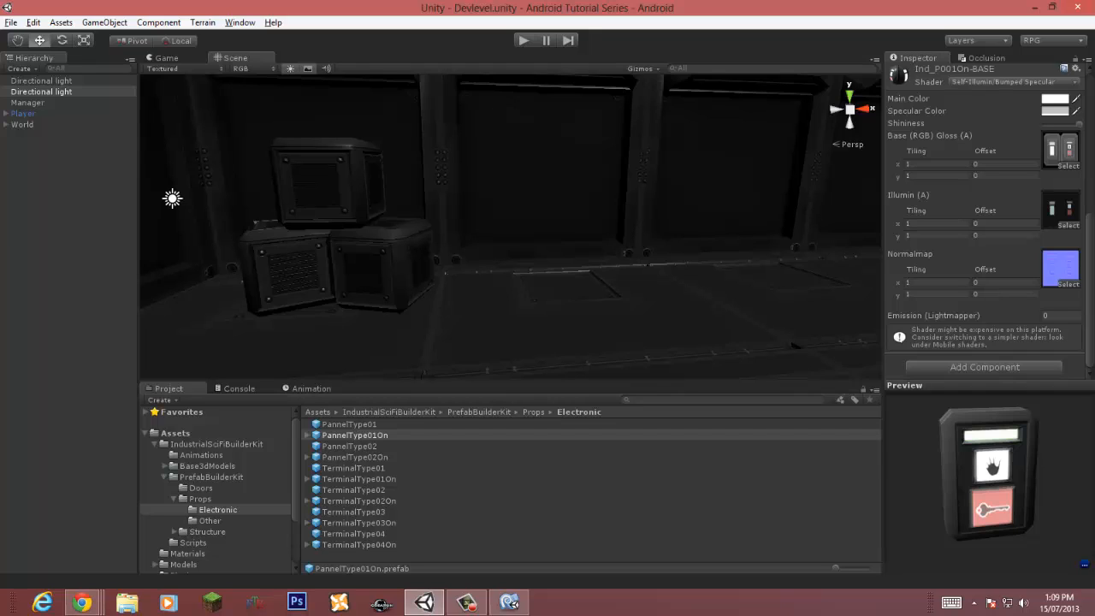
Step: Place a PannelType01On panel prefab into the scene
drag(355, 436, 579, 220)
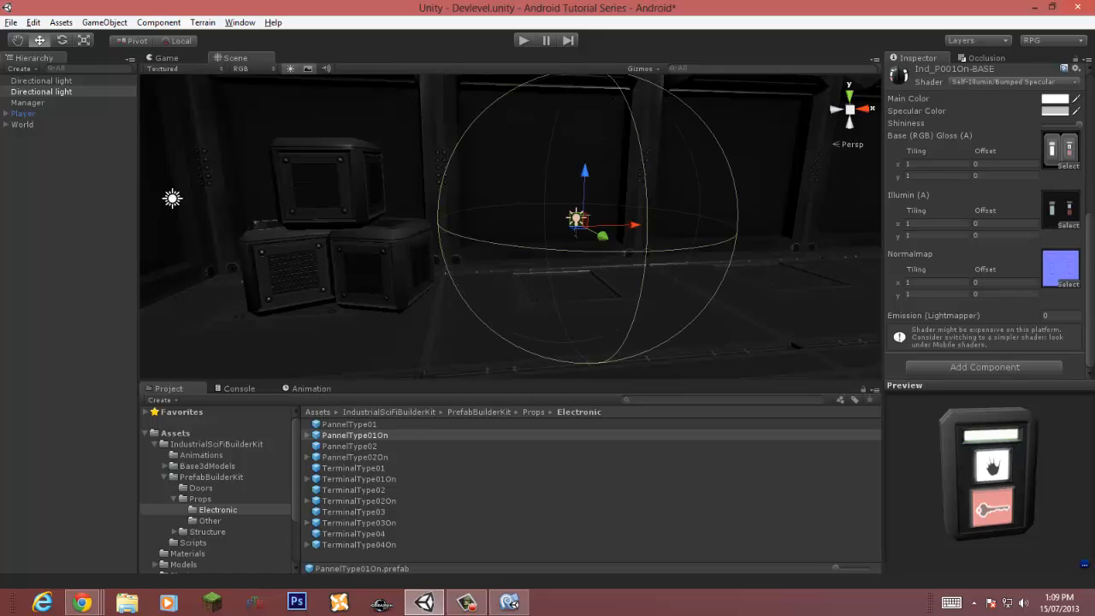
key(f)
right_drag(579, 220, 708, 300)
scroll(985, 317, up, 3)
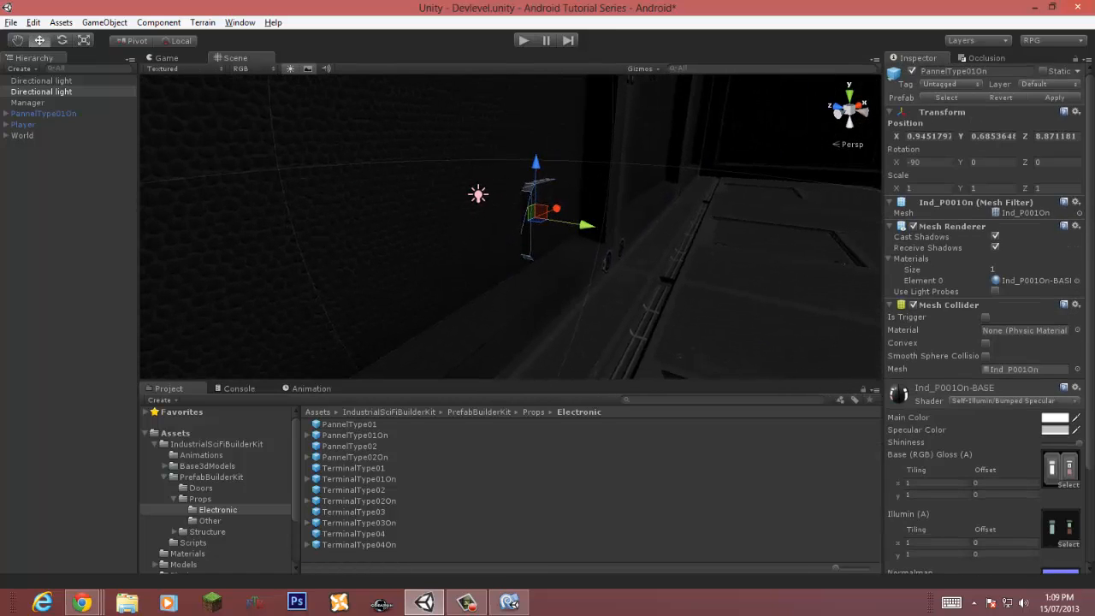
Step: Set the panel's Y rotation to -180
drag(960, 163, 359, 166)
key(ctrl+z)
click(981, 163)
text(-90)
key(Return)
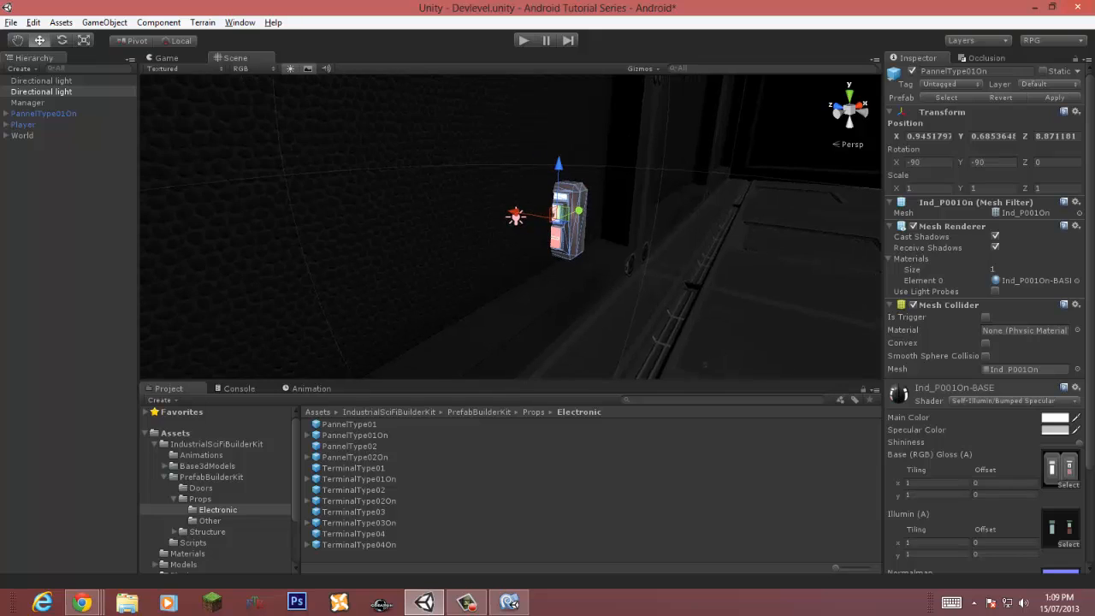
text(-180)
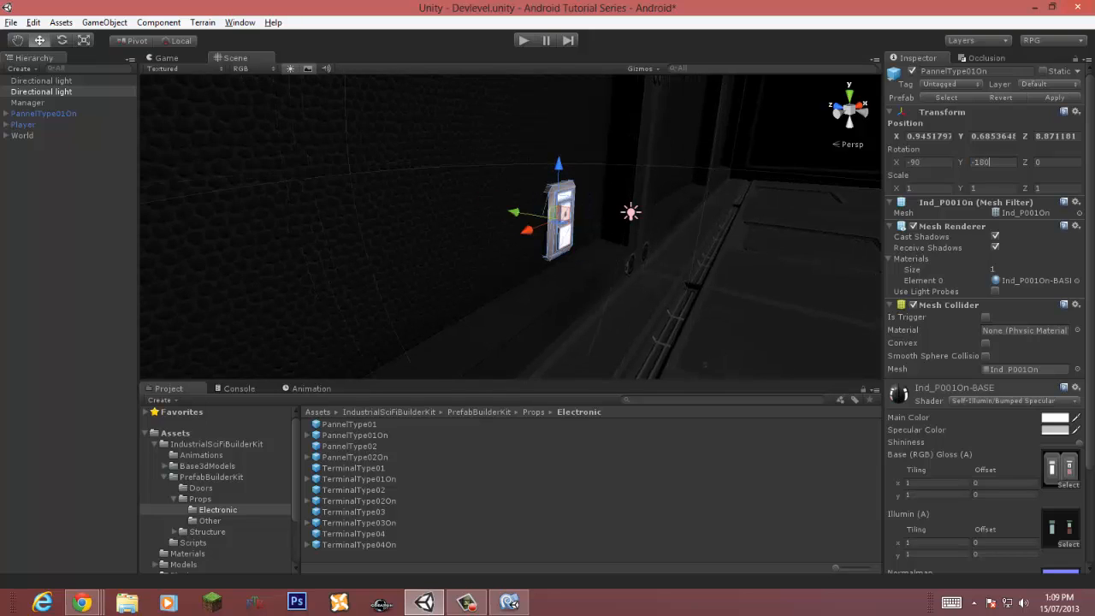
Step: Move the panel up against the wall beside the crates
middle_drag(505, 224, 582, 224)
drag(579, 213, 590, 213)
drag(648, 165, 655, 79)
right_drag(655, 94, 753, 171)
alt+drag(513, 171, 642, 175)
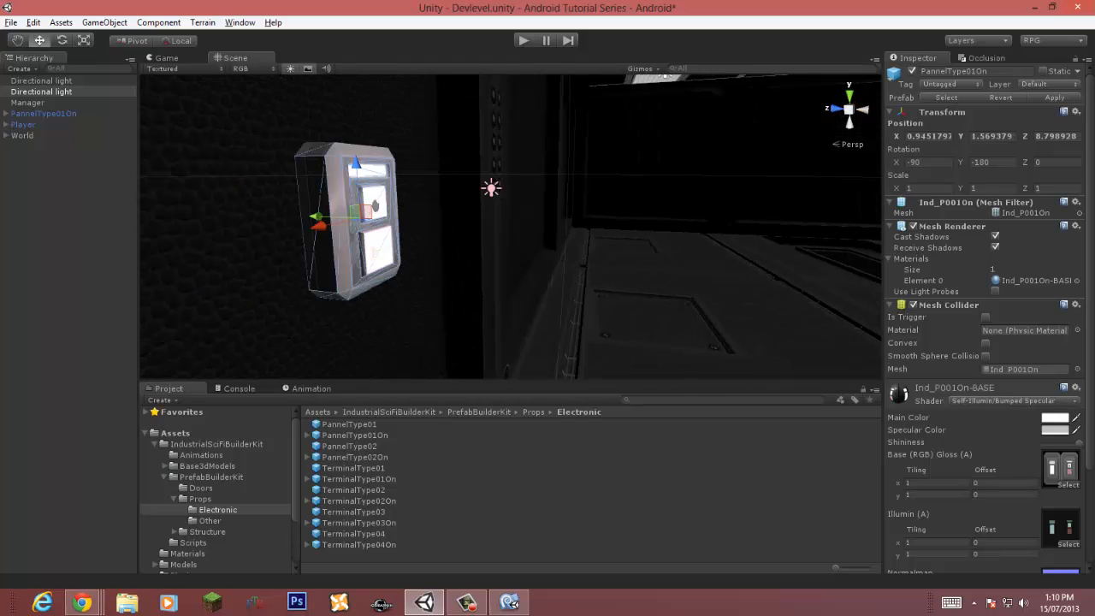
drag(317, 216, 312, 217)
alt+drag(410, 213, 188, 217)
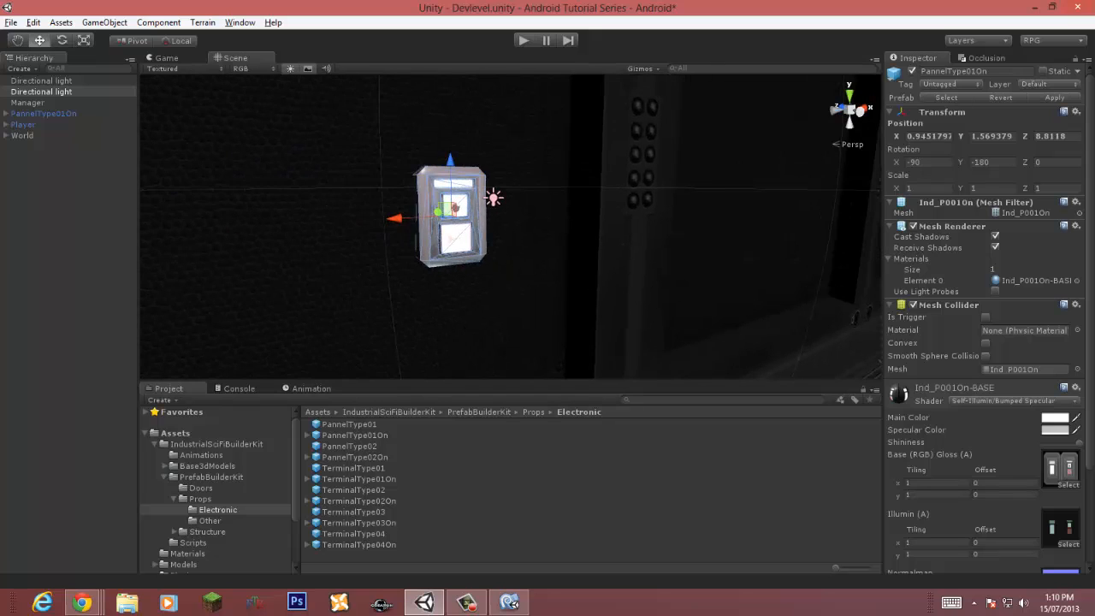
Step: Switch the panel material's shader to Mobile/Bumped Specular
click(44, 114)
scroll(984, 343, down, 5)
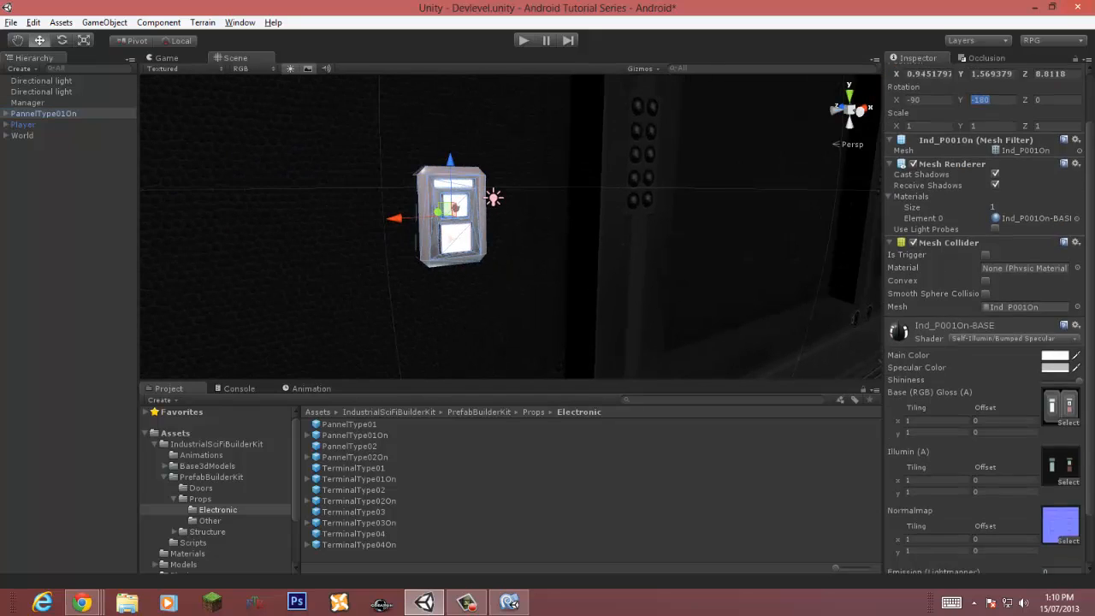
click(1015, 277)
mouse_move(984, 453)
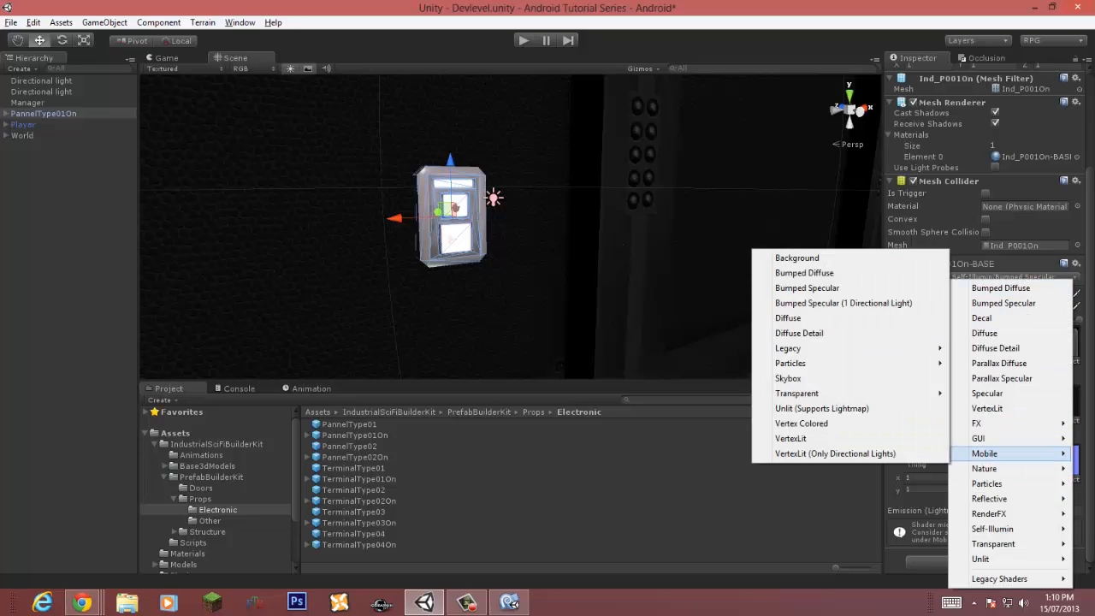
click(795, 288)
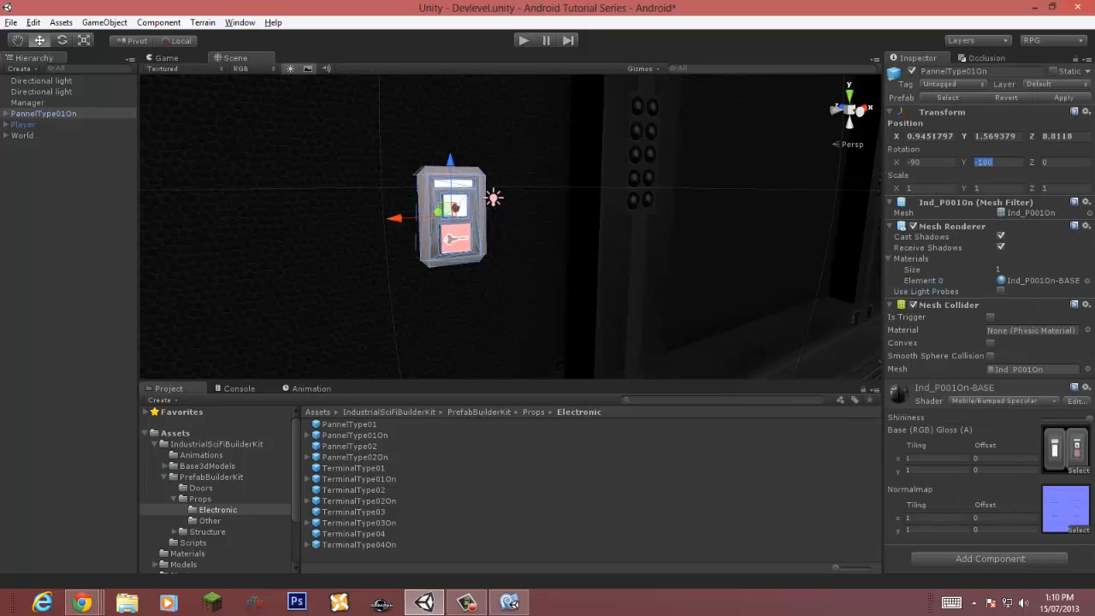
Step: Open the Pannel001002 base texture and set it to Advanced type, Trilinear filtering and aniso level 6
drag(1089, 418, 1083, 418)
click(1064, 447)
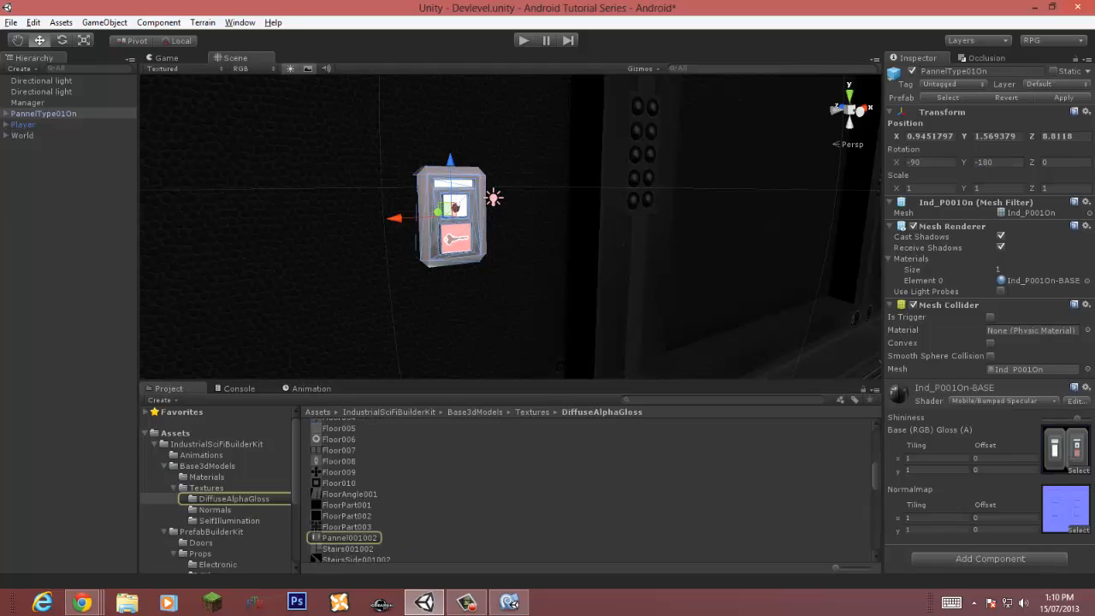
key(f)
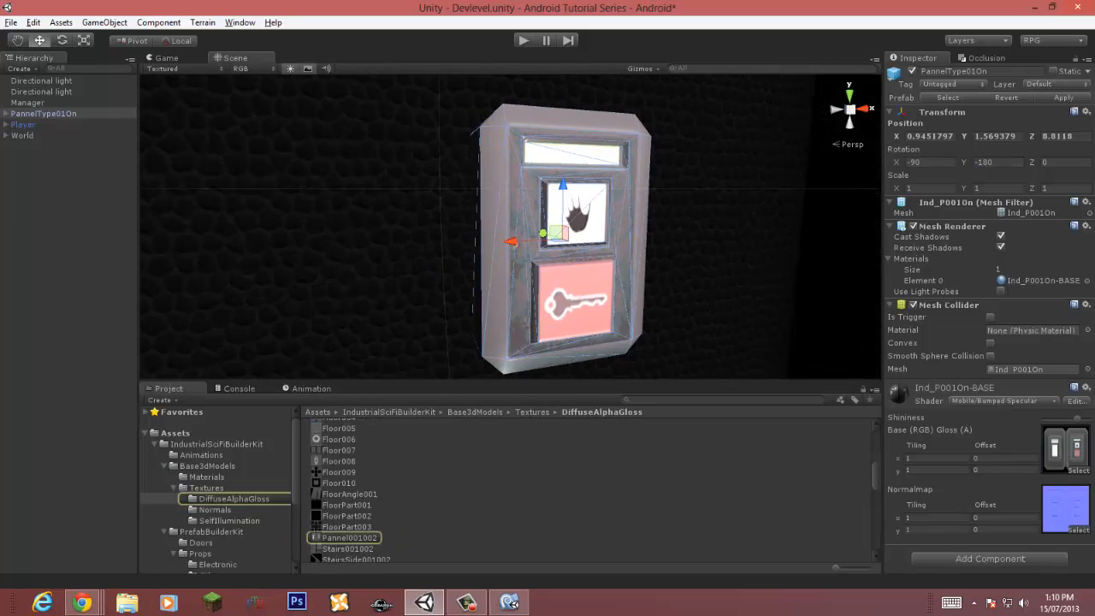
click(349, 538)
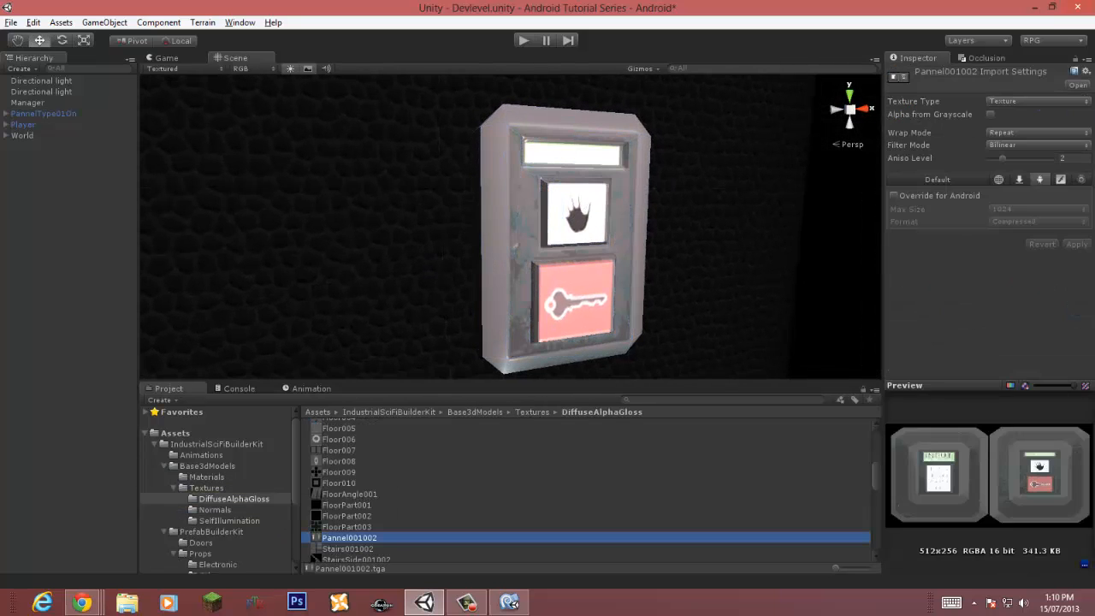
click(1037, 101)
click(1026, 221)
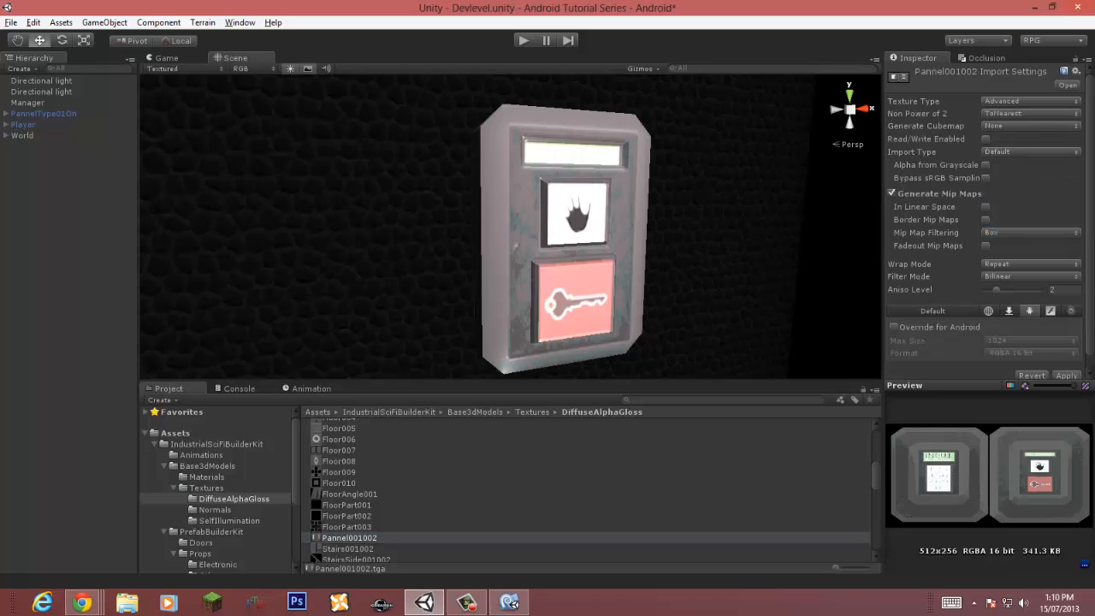
click(1031, 276)
click(1027, 320)
drag(997, 289, 1023, 289)
Step: Override Pannel001002 for Android with RGB Compressed ETC 4 bits at Best quality, enable Read/Write, and apply
click(895, 327)
click(1030, 352)
click(975, 396)
click(1030, 366)
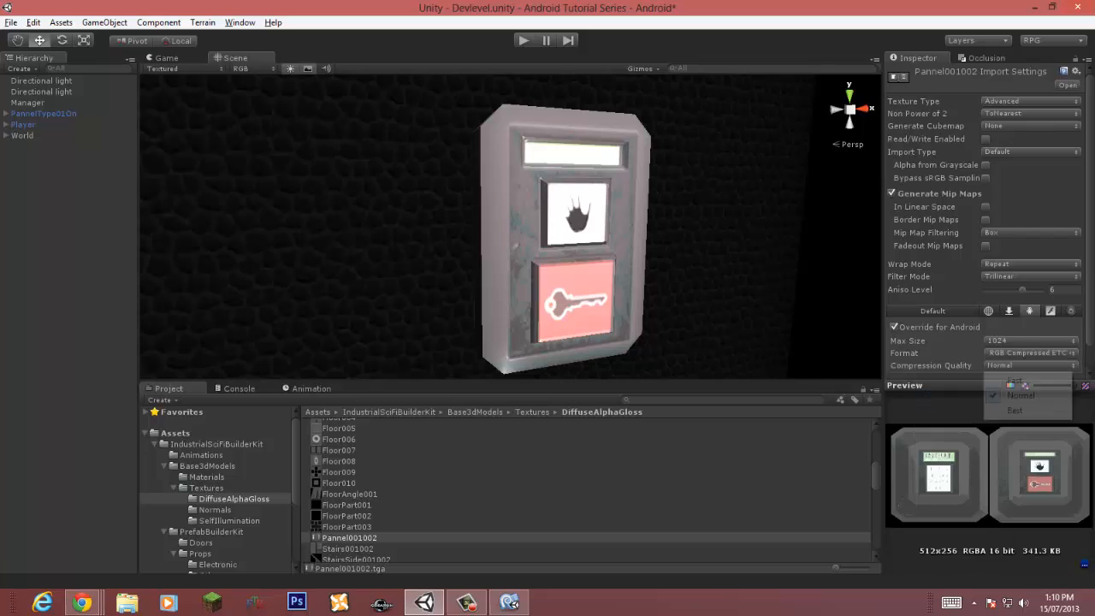
click(1015, 410)
scroll(1014, 359, down, 1)
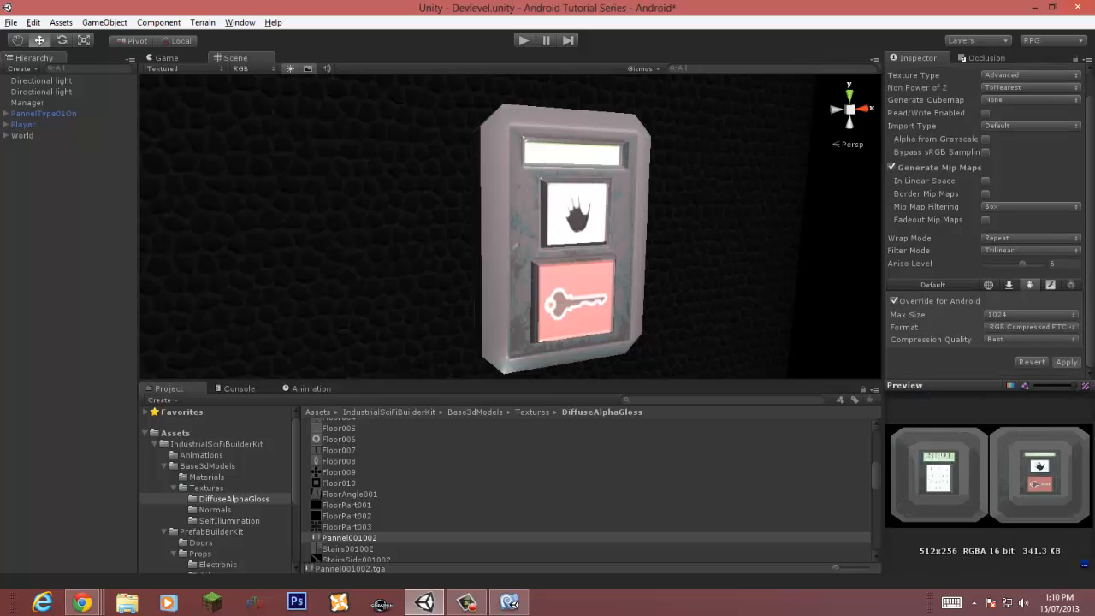
click(1066, 362)
click(986, 113)
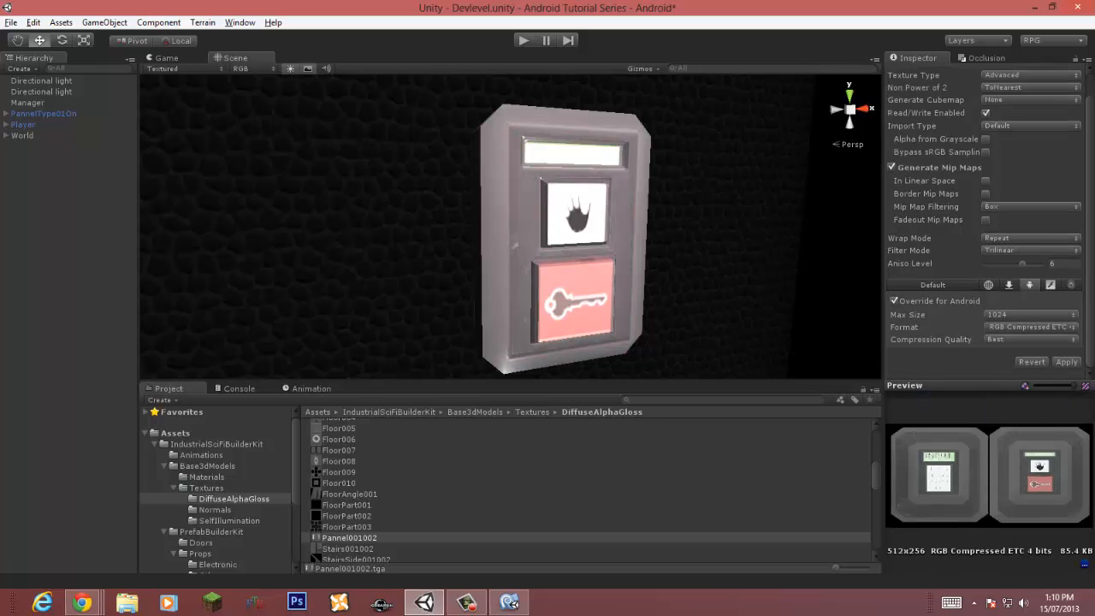
click(1066, 362)
Step: Set the Pannel001002N normal map to Advanced type, Repeat wrap, Trilinear filtering and aniso level 6
click(564, 233)
click(215, 509)
click(352, 537)
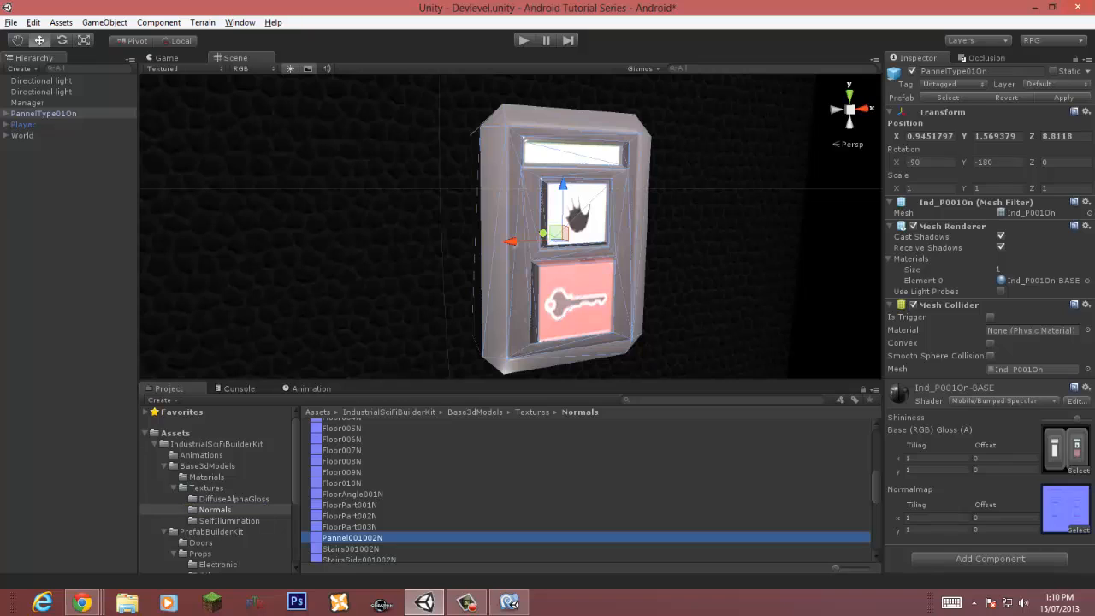
click(1038, 101)
click(1028, 221)
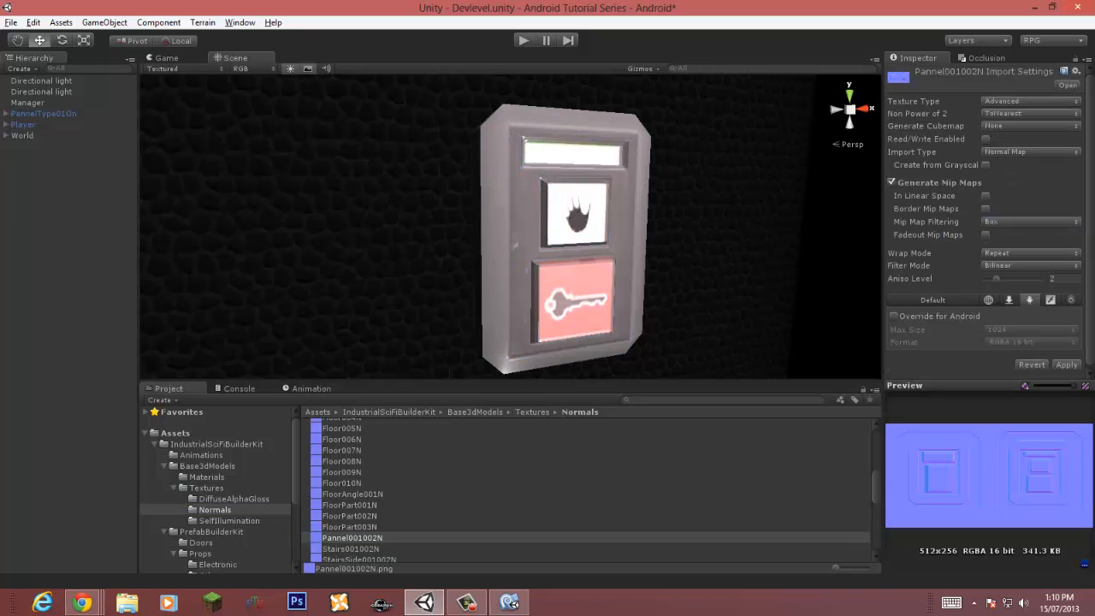
click(1031, 253)
click(1017, 283)
click(1029, 254)
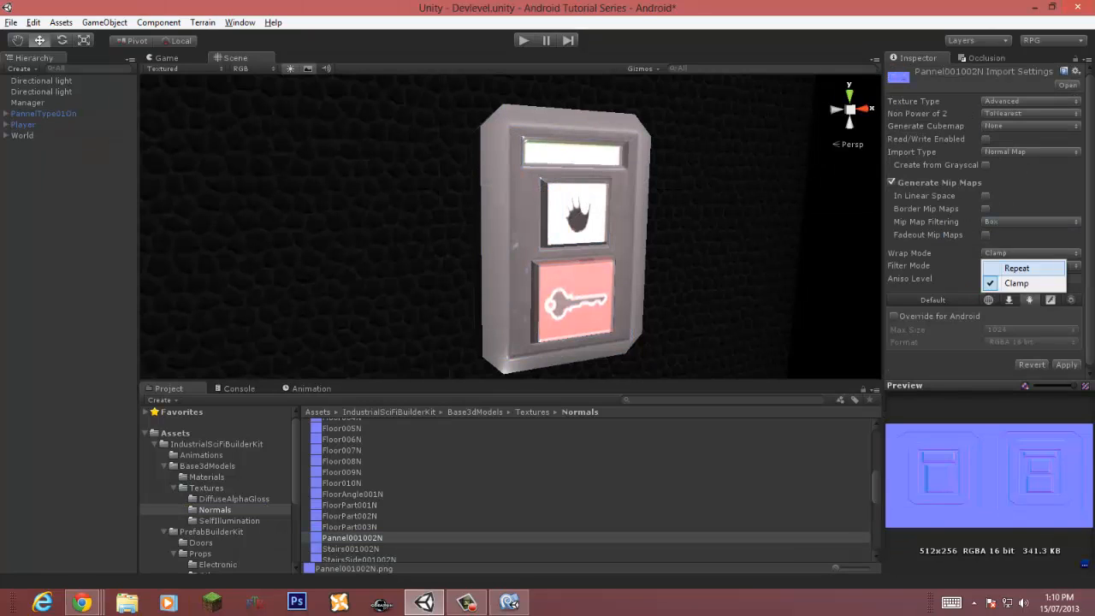
click(1017, 269)
click(1029, 266)
click(1019, 310)
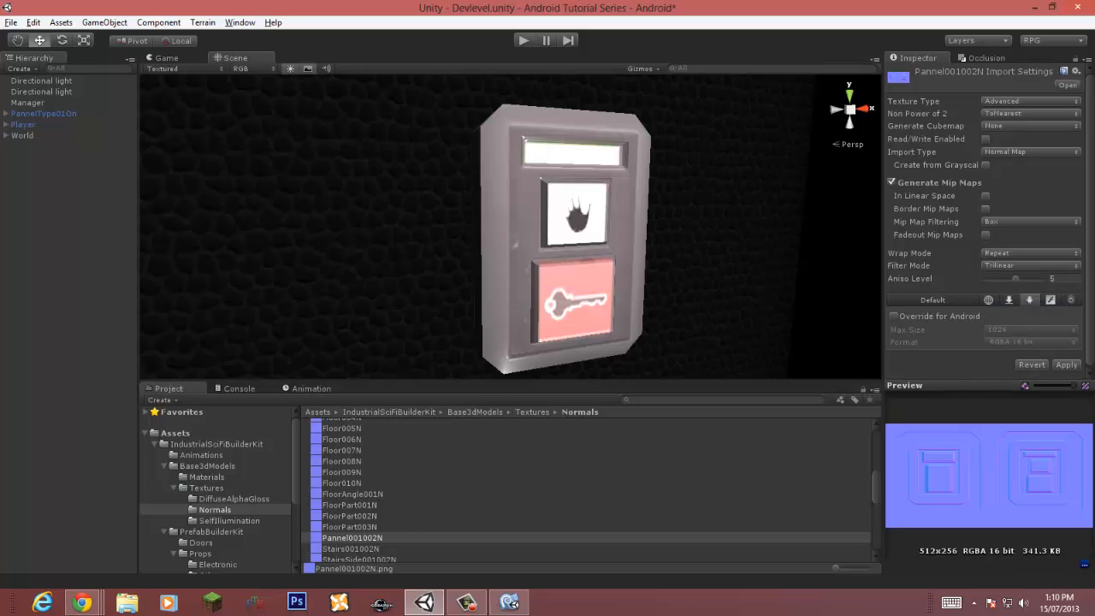
drag(1029, 278, 1022, 278)
Step: Override Pannel001002N for Android with RGBA Compressed DXT5 and apply
click(894, 315)
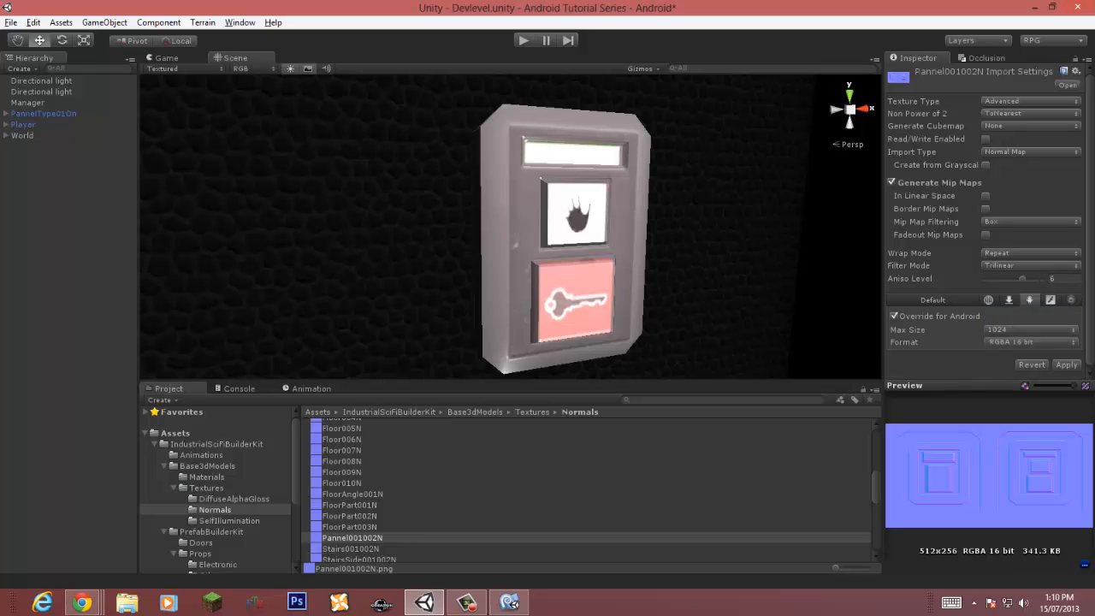
click(1031, 342)
click(985, 357)
click(1066, 364)
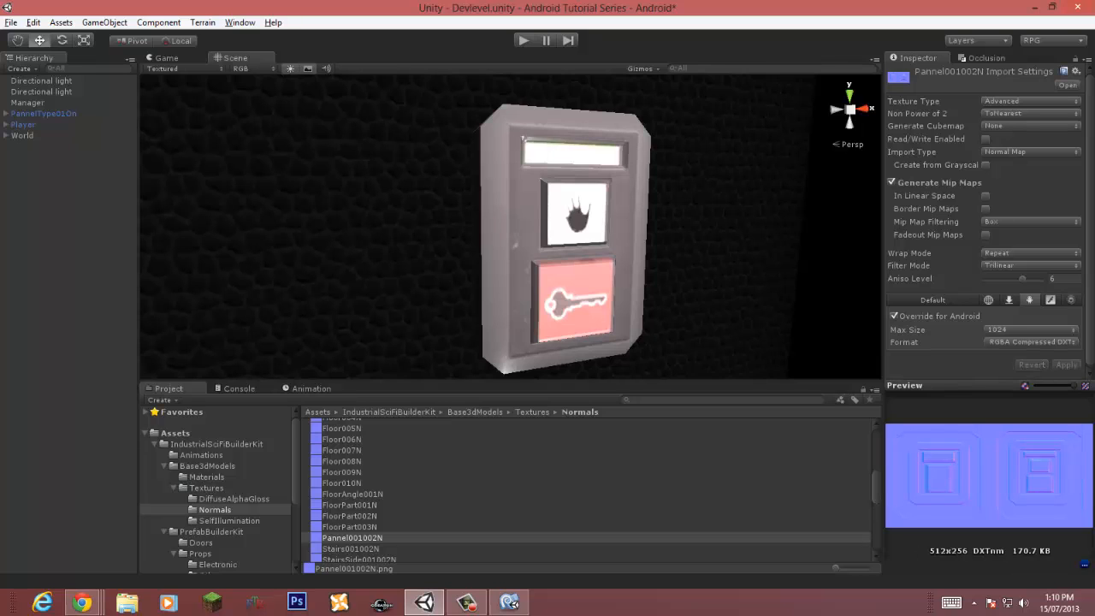
Step: Put the panel and its children on the Levelbottom layer
click(68, 256)
scroll(563, 224, down, 3)
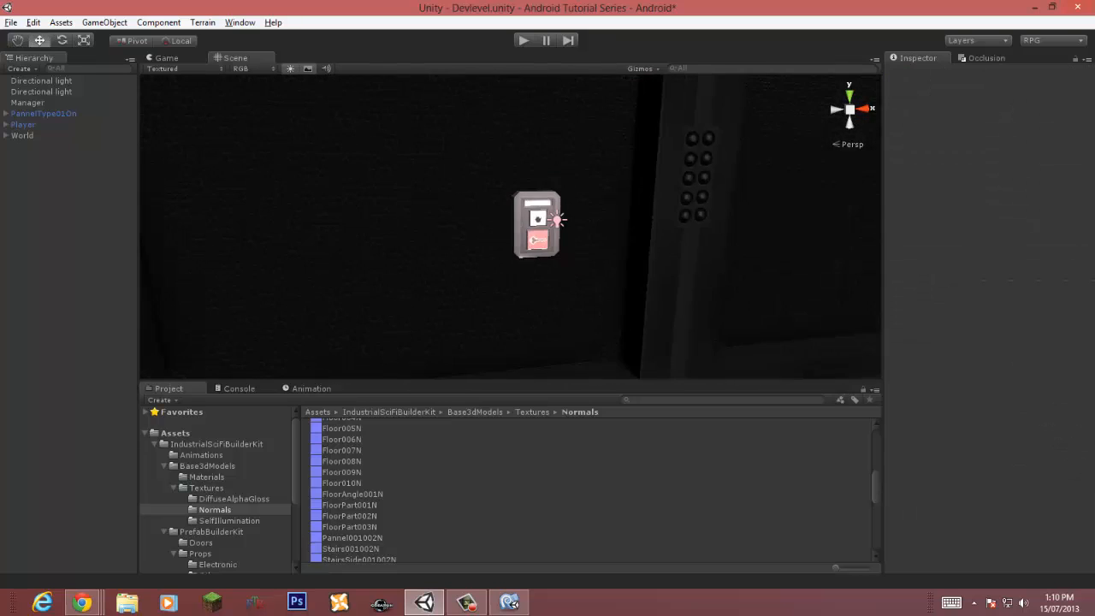
scroll(563, 224, up, 1)
click(563, 224)
click(1059, 84)
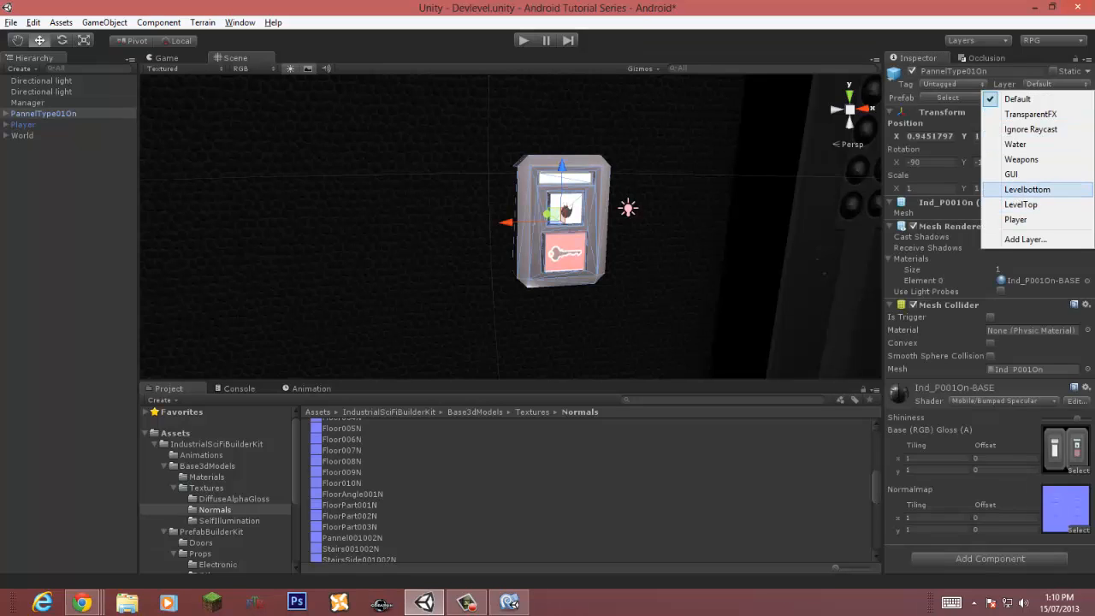
click(1026, 189)
click(526, 328)
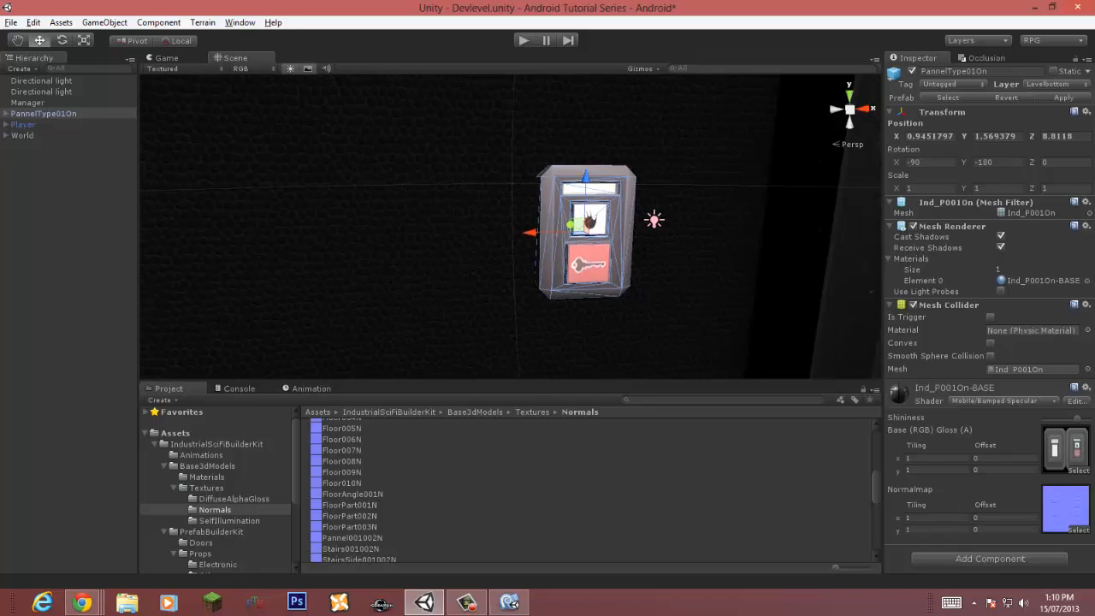
Step: Delete the panel's child Point light, accepting the loss of the prefab connection
click(68, 256)
click(6, 114)
click(41, 125)
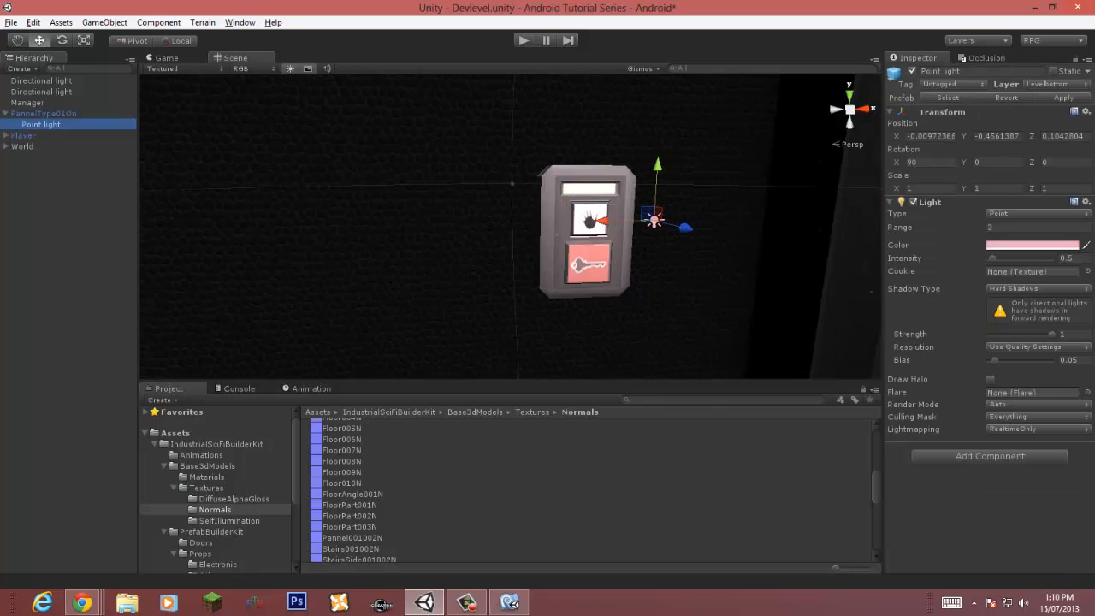
key(Delete)
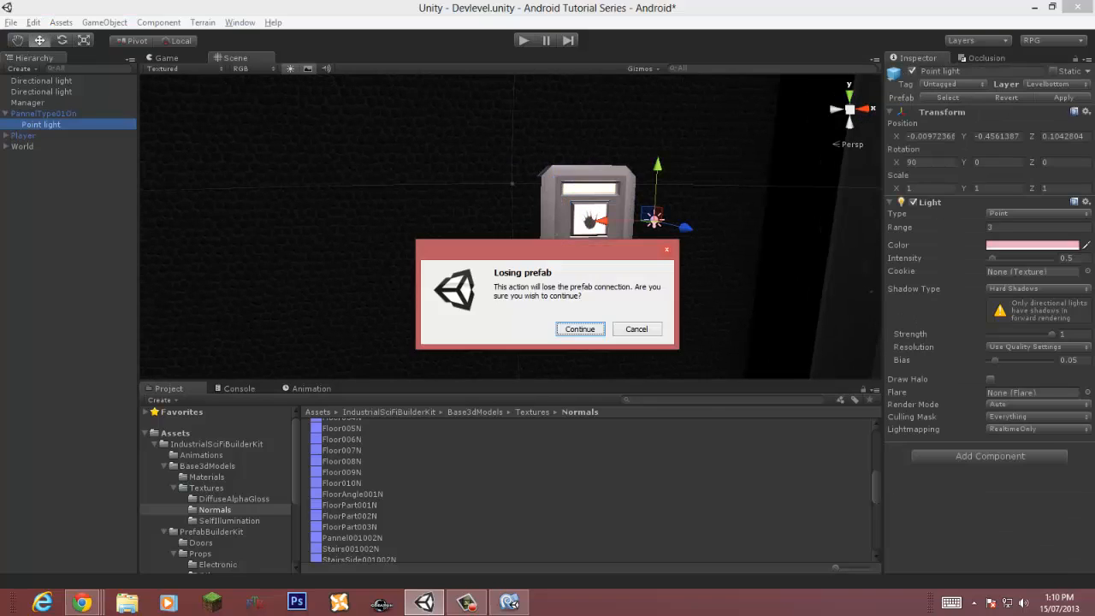
key(Return)
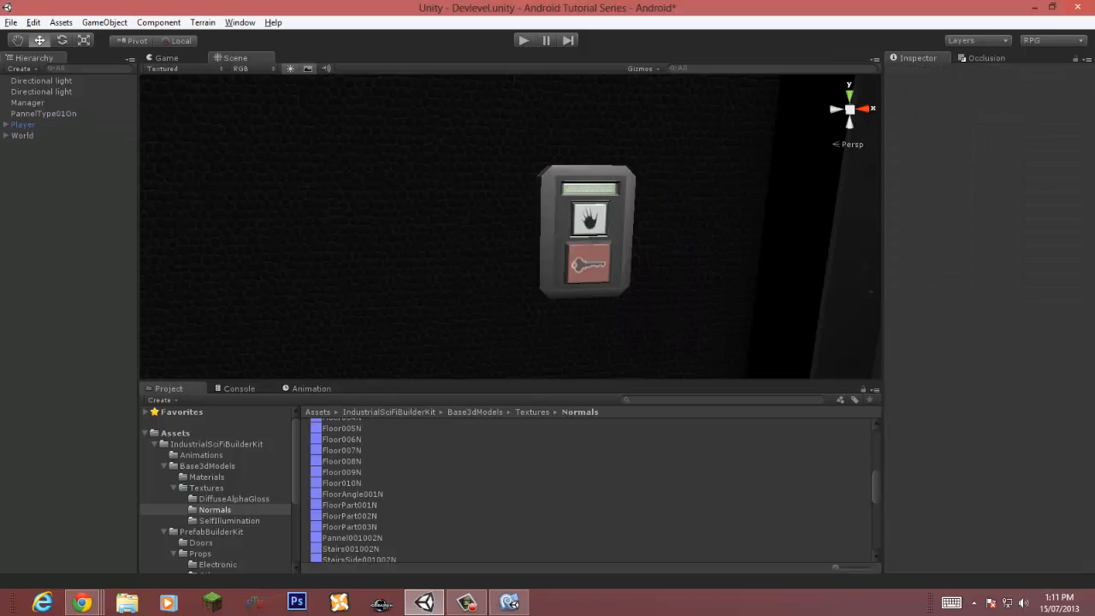
Step: Group the panel under a new empty object named Panels inside World
click(43, 113)
drag(43, 114, 31, 136)
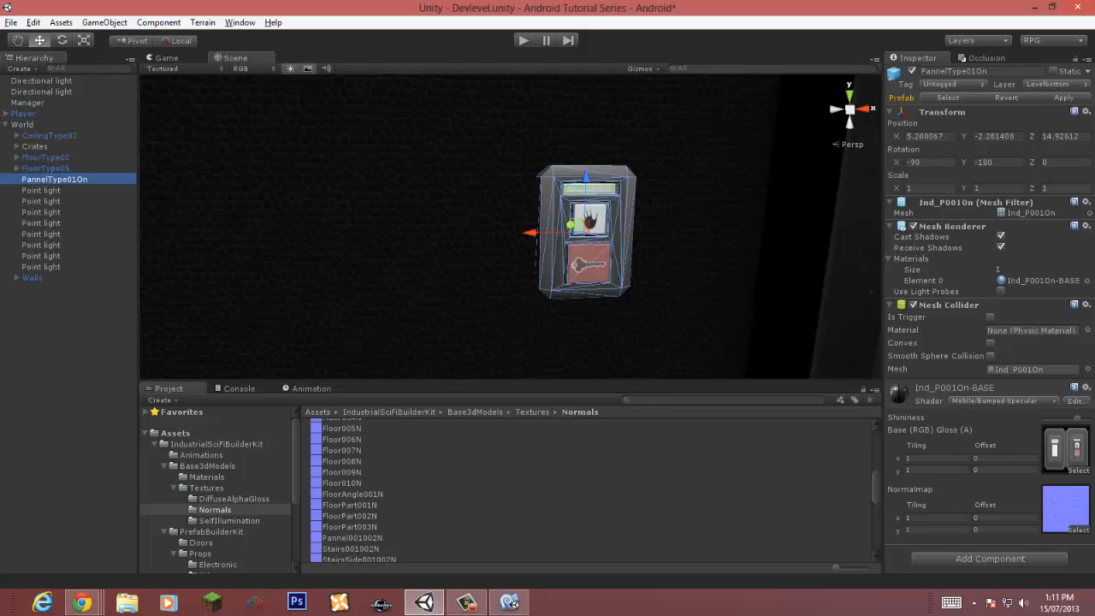
key(ctrl+shift+n)
key(F2)
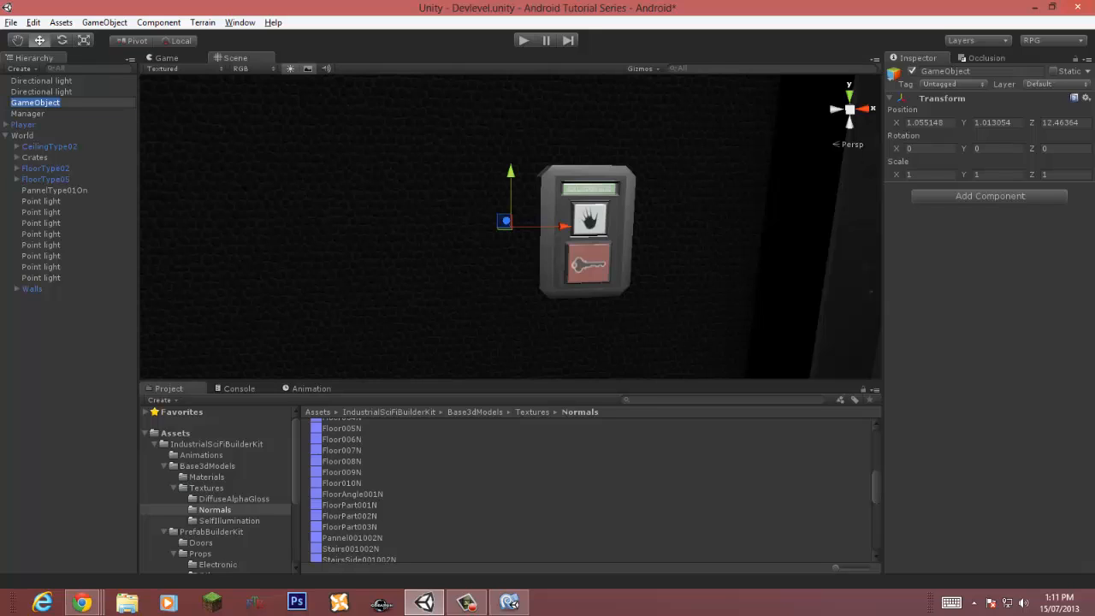
text(Panels)
key(Return)
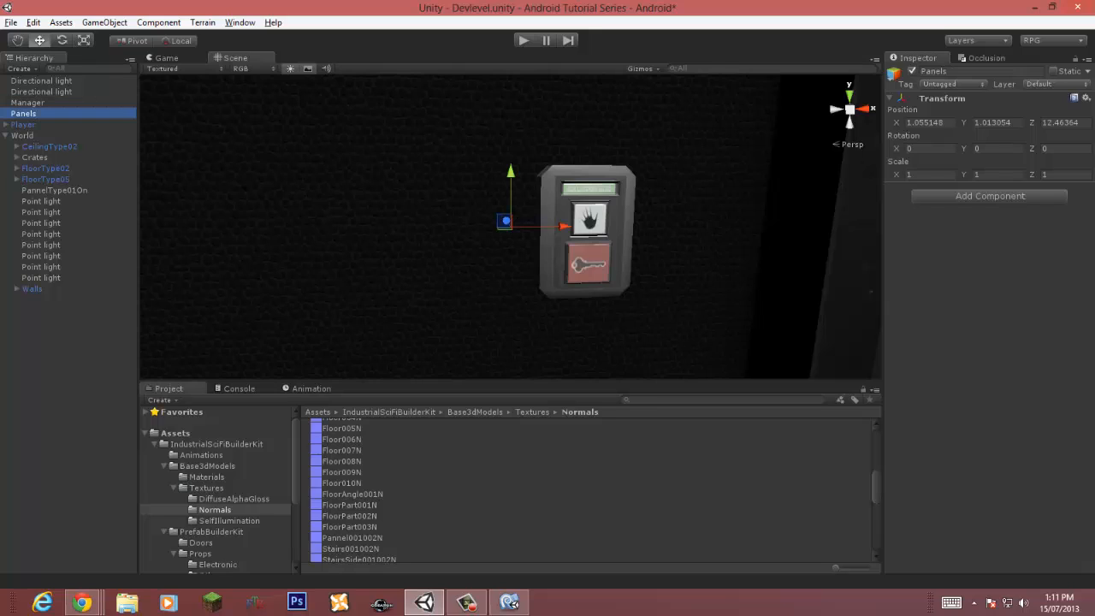
drag(53, 191, 22, 135)
Step: Add the Combine Children component to the Panels object
click(158, 22)
mouse_move(63, 67)
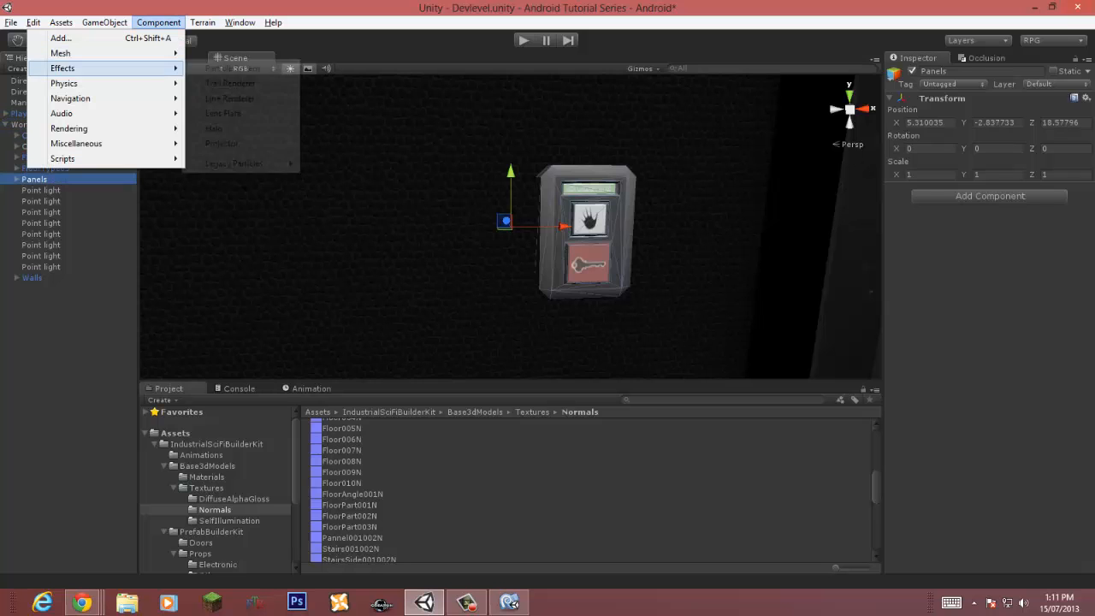
click(235, 100)
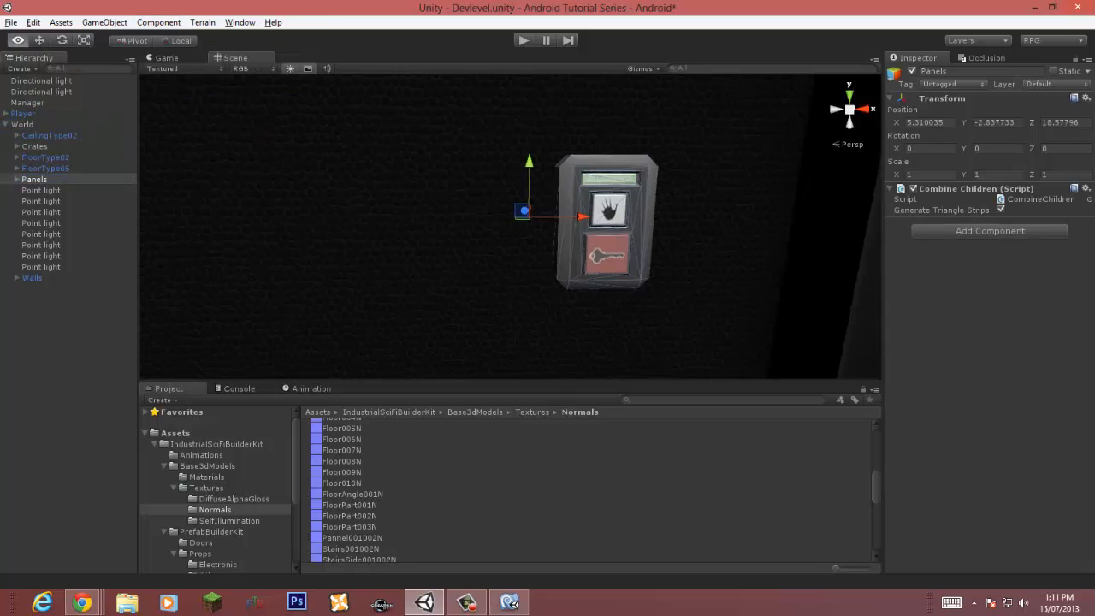
Step: Duplicate the PannelType01On panel inside Panels
key(s)
right_drag(547, 223, 466, 218)
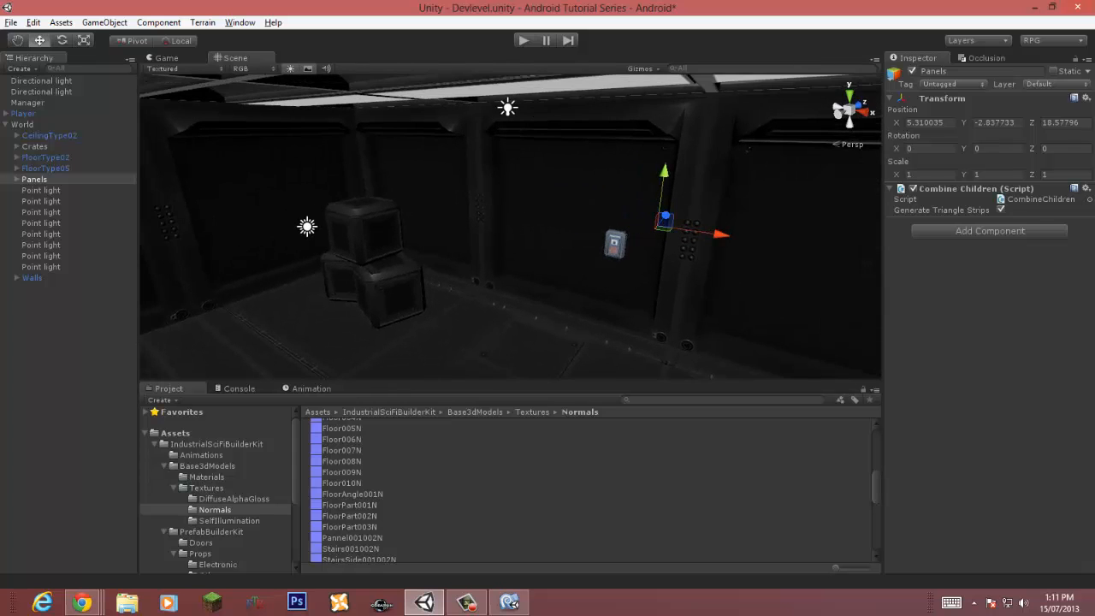
click(16, 179)
click(65, 191)
key(ctrl+d)
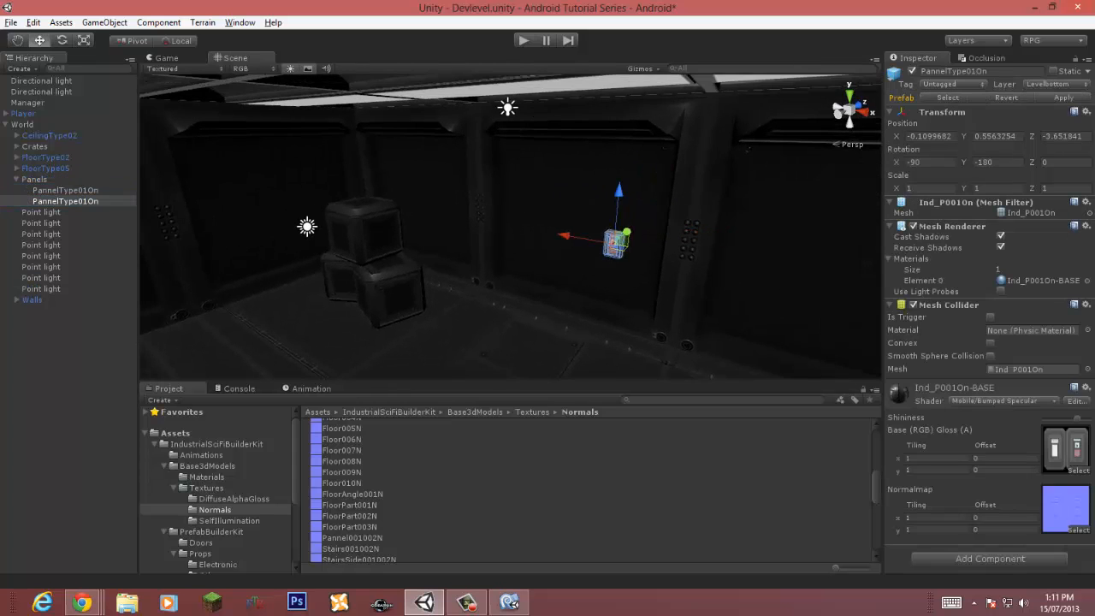
Step: Move the duplicated panel onto the opposite wall, set its Y rotation to 90, and save the scene
drag(616, 243, 209, 275)
right_drag(209, 276, 68, 267)
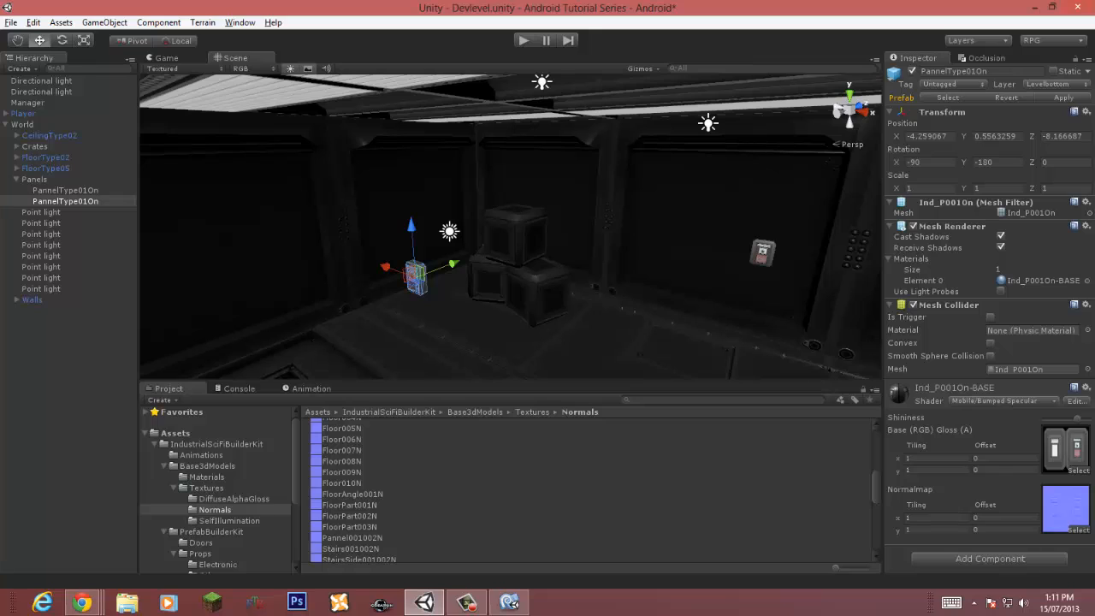
drag(416, 275, 395, 229)
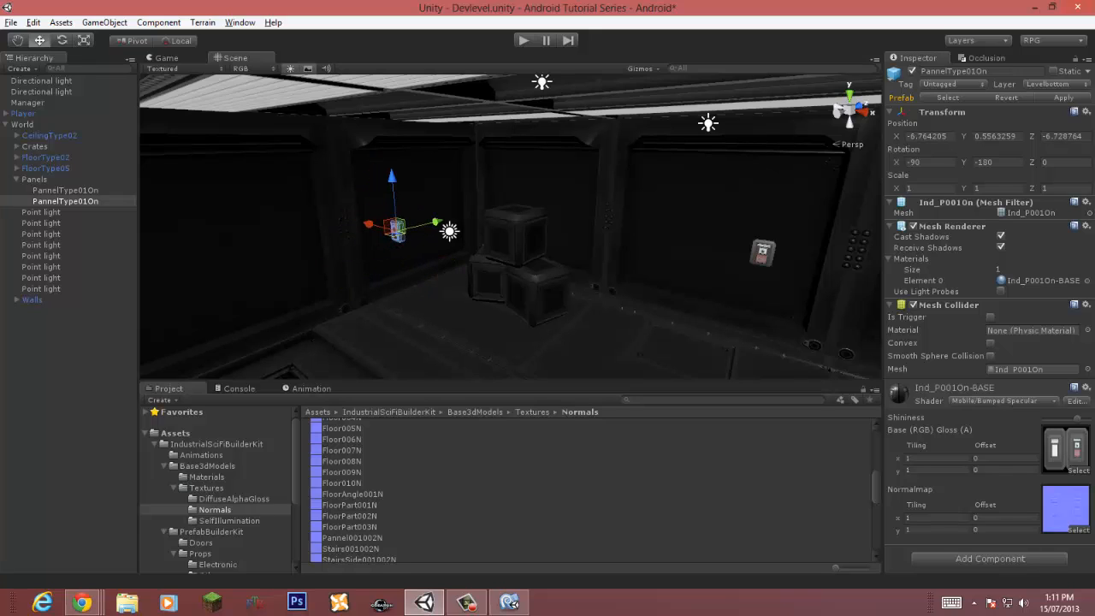
drag(995, 162, 974, 162)
text(-9090)
right_drag(599, 239, 505, 243)
key(w)
drag(506, 259, 450, 247)
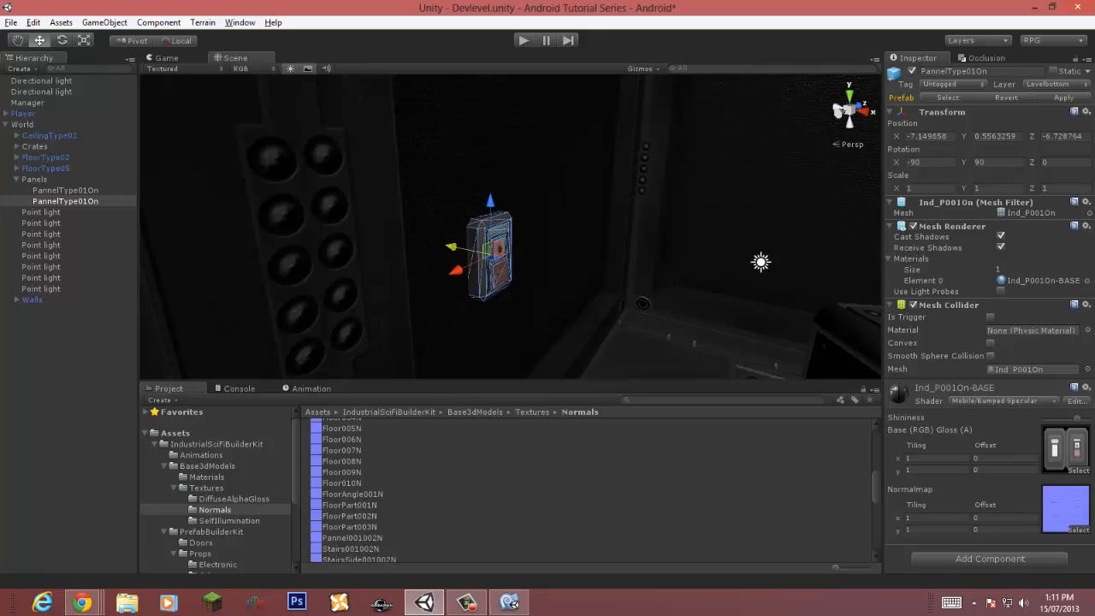
key(ctrl+s)
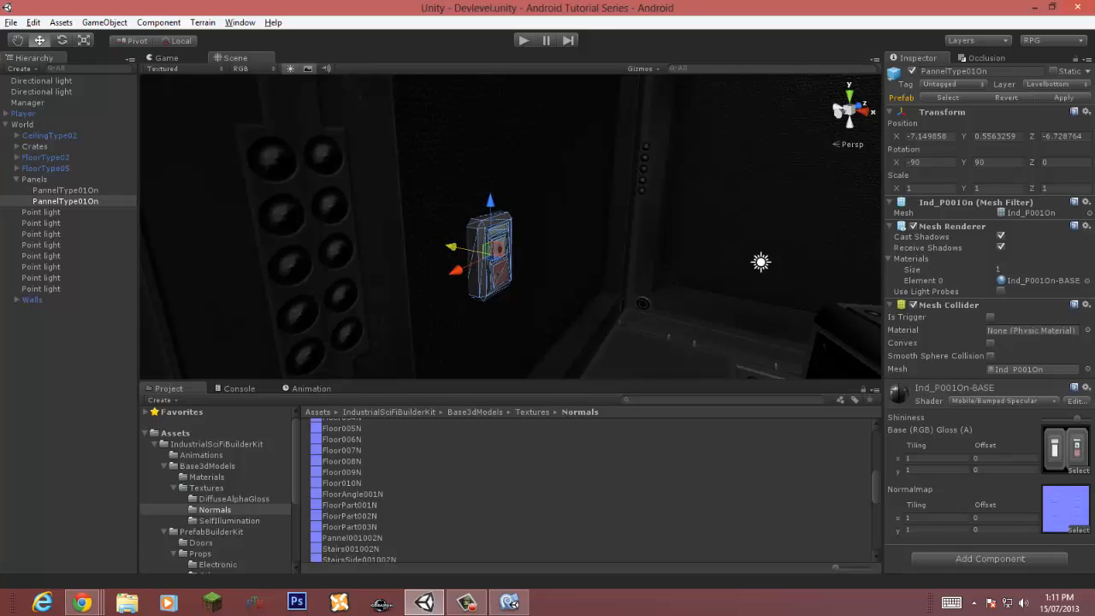
Step: Browse the prefab kit's Structure folders, previewing the angle, stairs and window prefabs
click(17, 180)
click(66, 359)
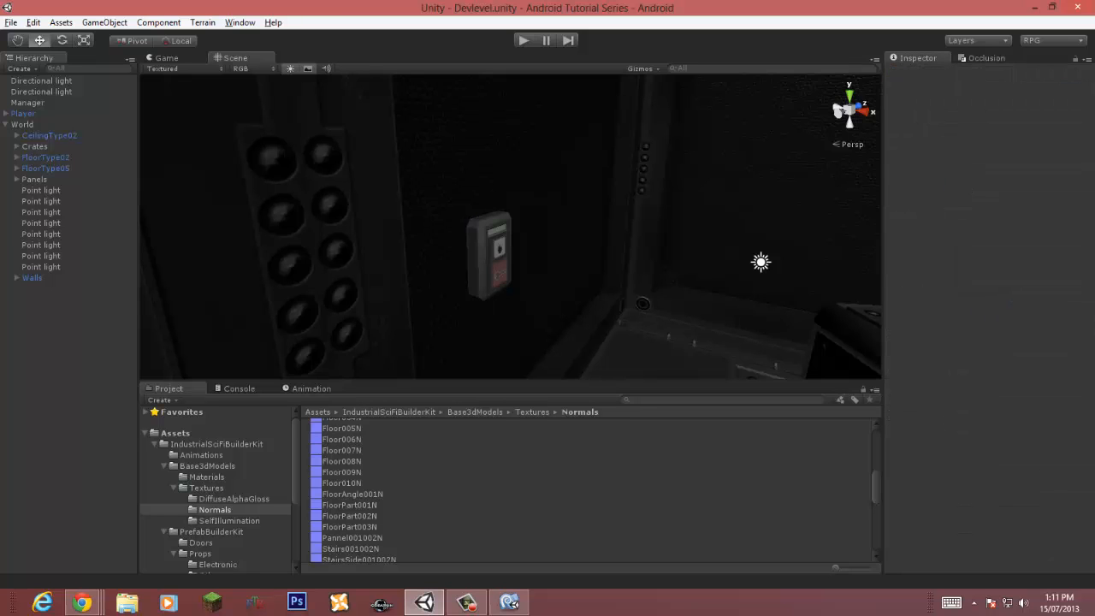
key(s)
right_drag(510, 227, 681, 224)
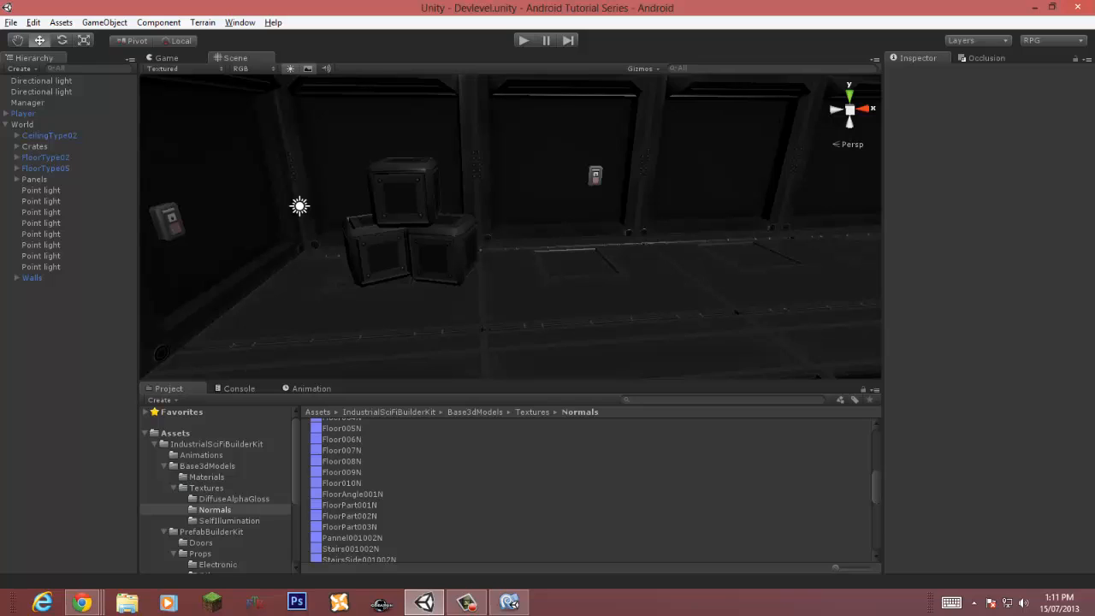
click(174, 487)
click(164, 466)
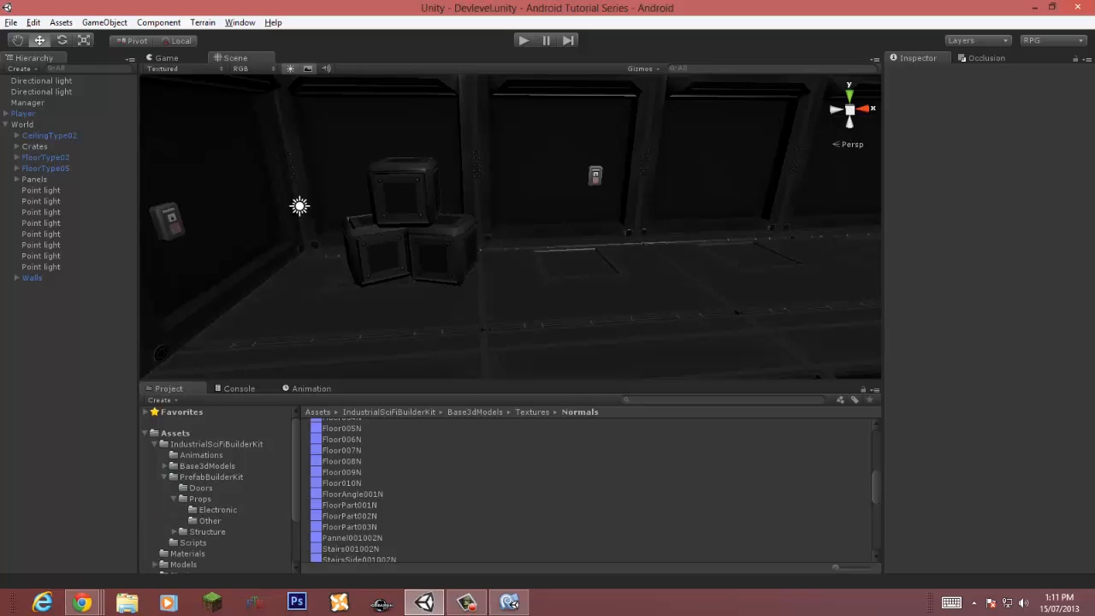
click(174, 532)
click(207, 532)
click(227, 542)
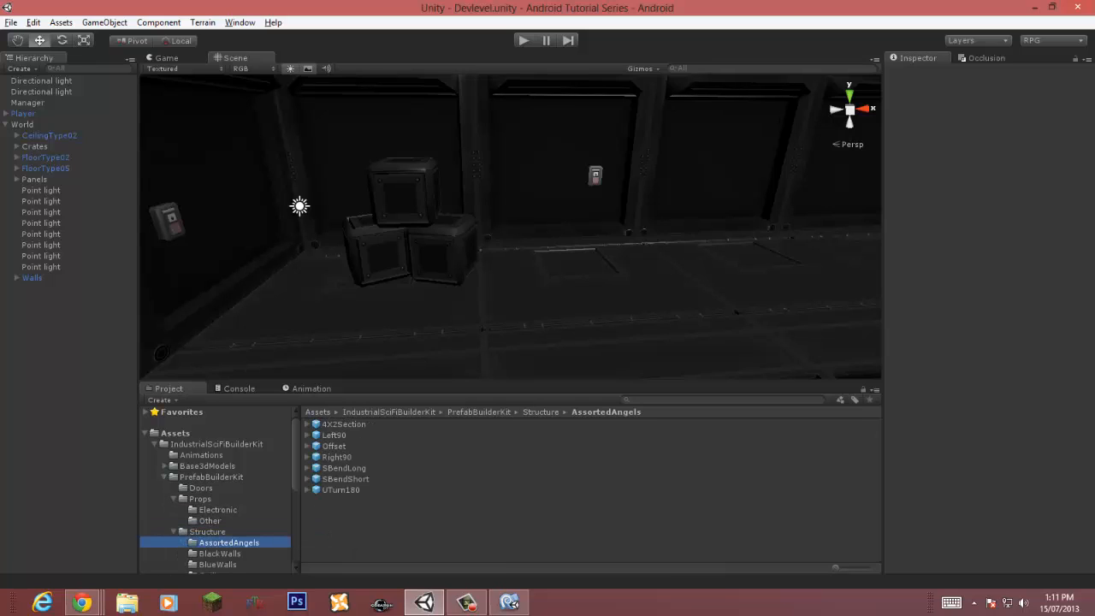
click(336, 457)
drag(983, 479, 997, 513)
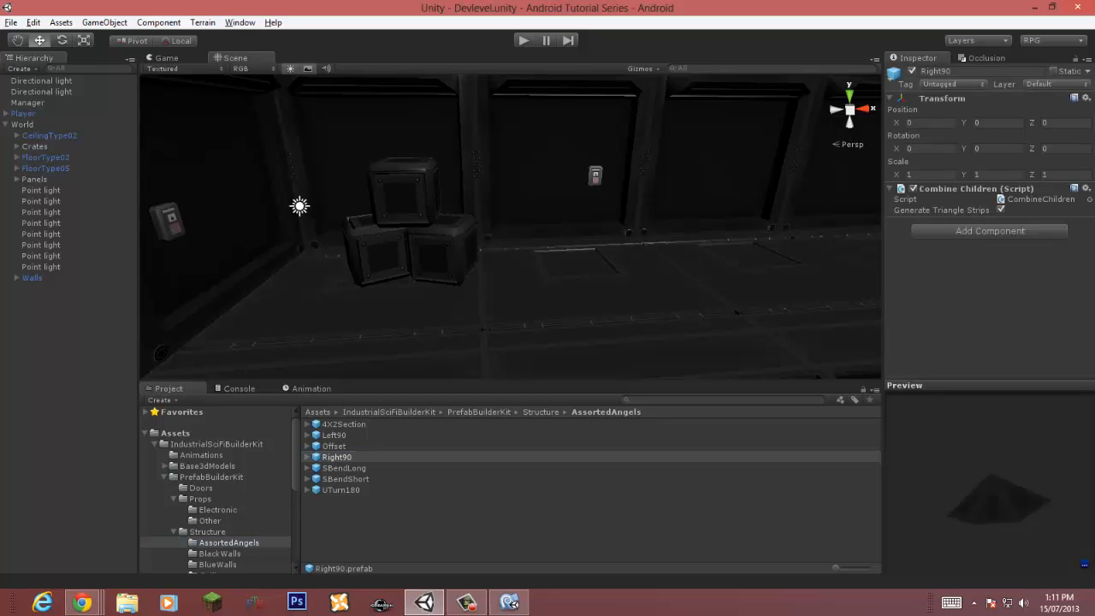
click(207, 532)
scroll(208, 532, down, 2)
scroll(209, 513, down, 2)
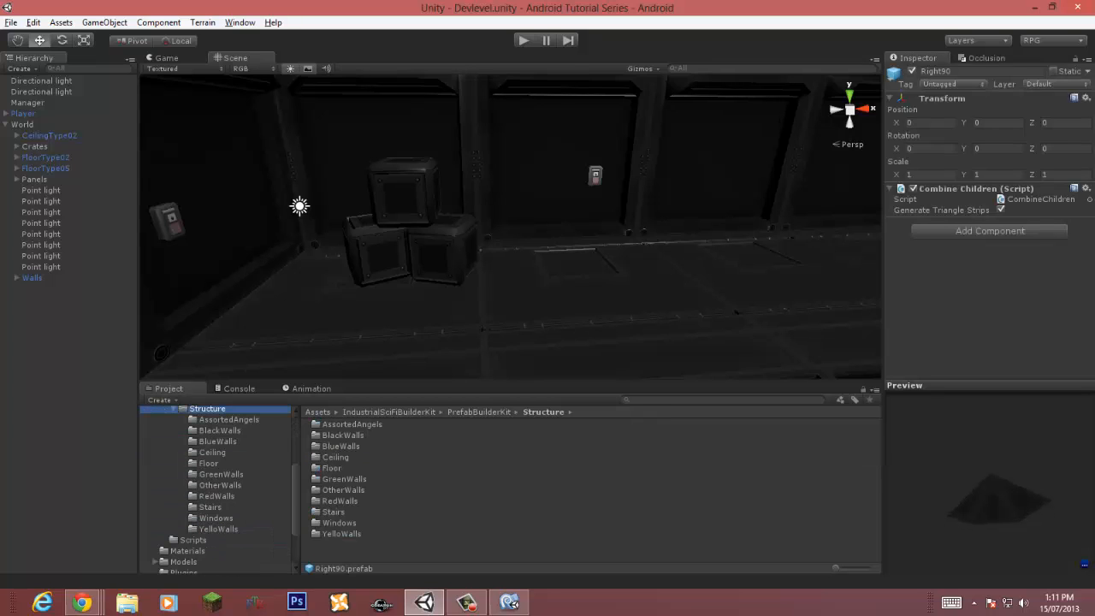
click(209, 507)
click(347, 424)
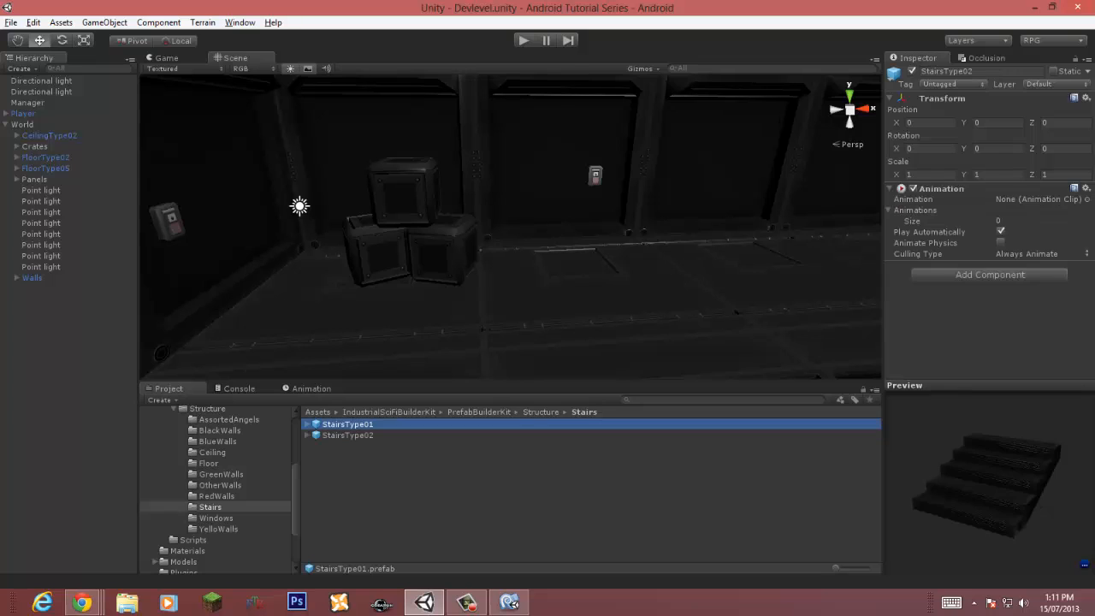
drag(984, 479, 1009, 495)
click(347, 435)
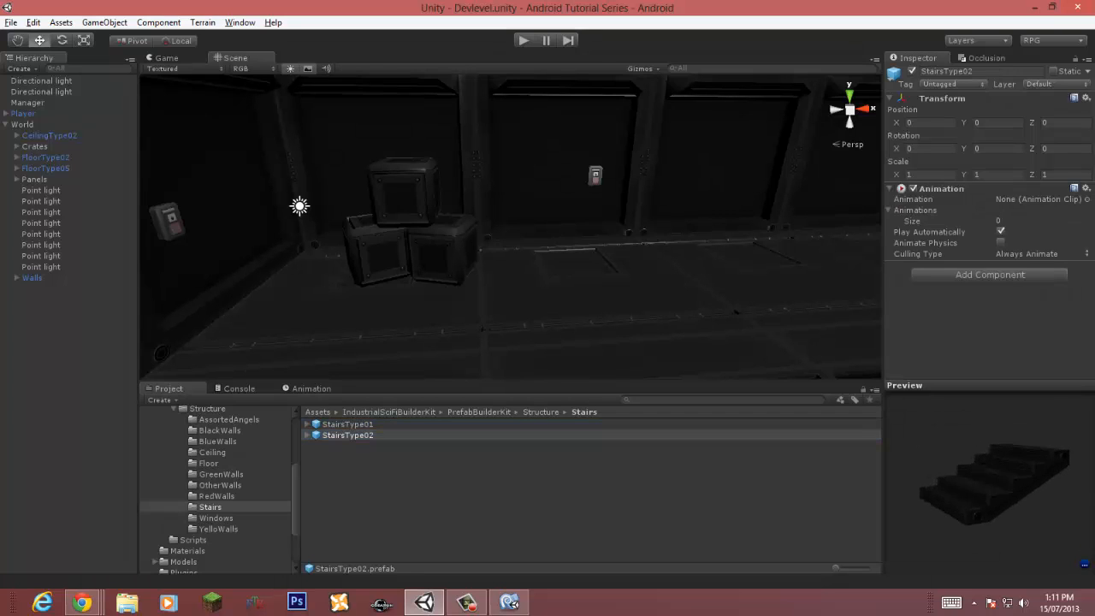
click(216, 496)
click(220, 485)
click(215, 517)
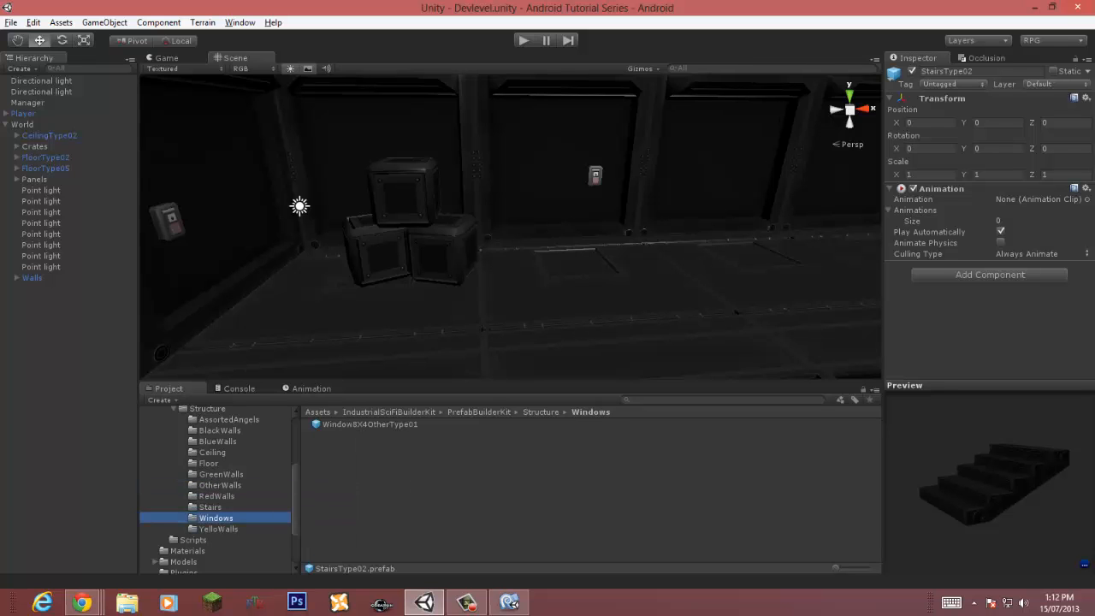
click(370, 424)
Step: Select the two wall sections in front of the view and delete them to open a gap
right_drag(427, 257, 701, 222)
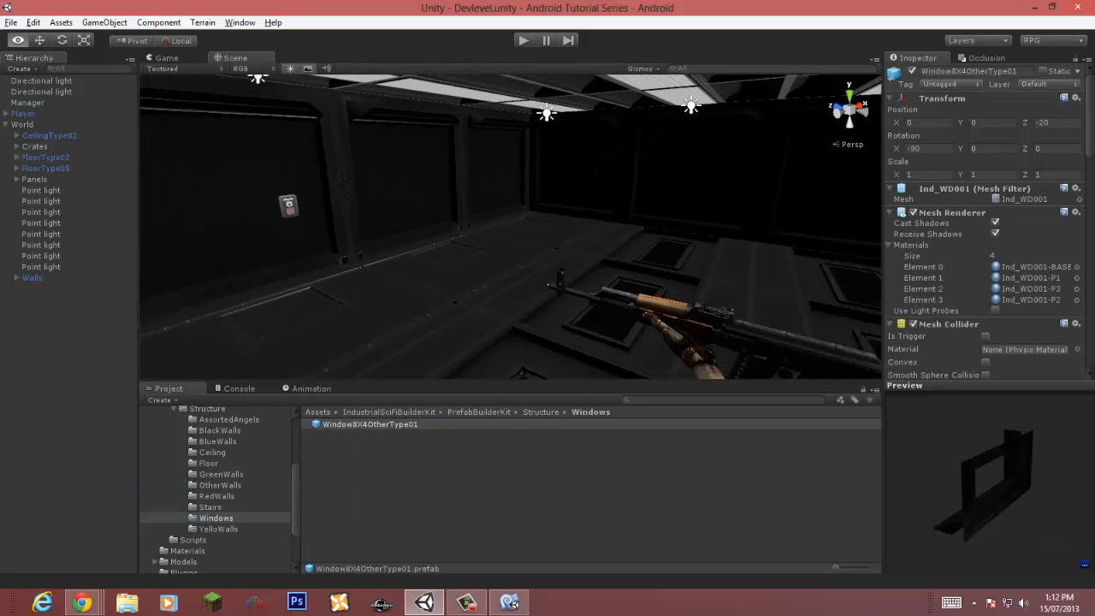
key(s)
right_drag(513, 282, 620, 236)
key(w)
click(462, 265)
click(462, 265)
shift+click(684, 266)
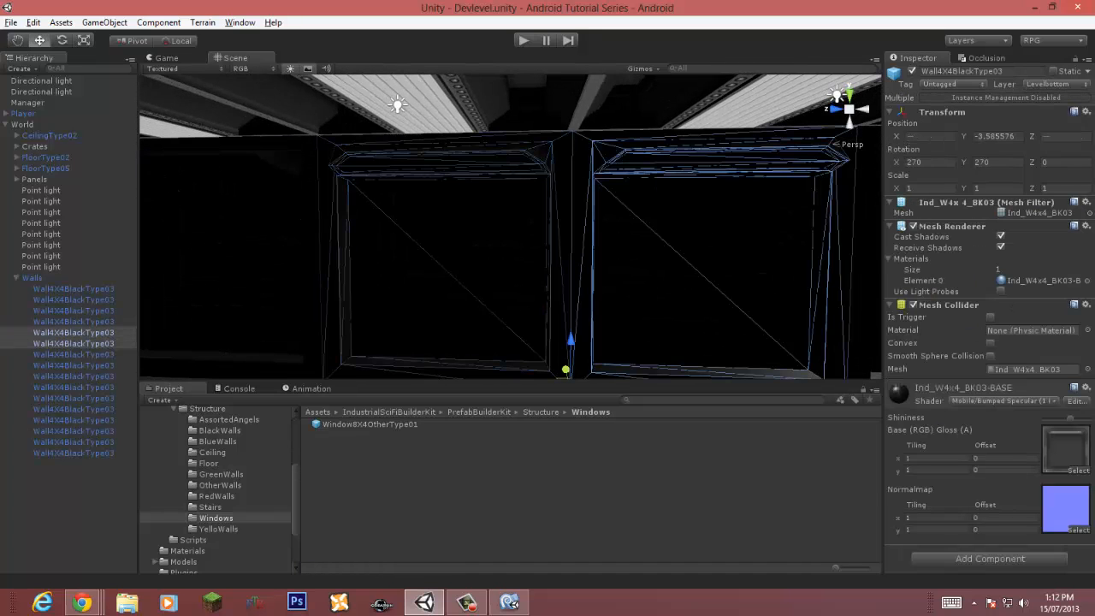
key(Delete)
key(Return)
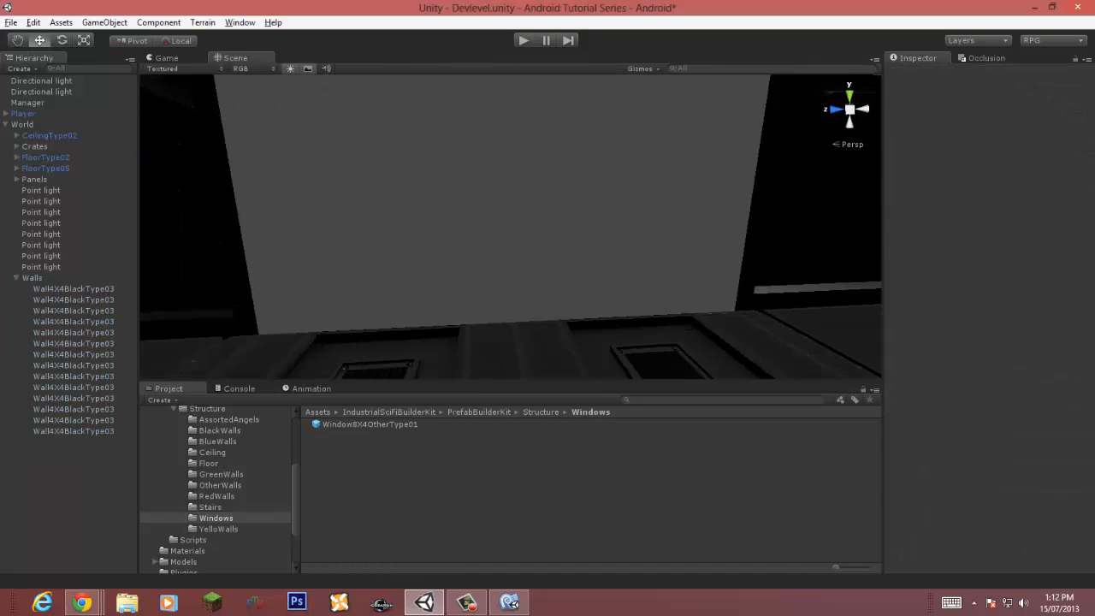
Step: Place the Window8X4OtherType01 prefab in the scene and set its Y rotation to -90
drag(370, 424, 490, 357)
right_drag(491, 342, 385, 342)
alt+drag(385, 343, 727, 330)
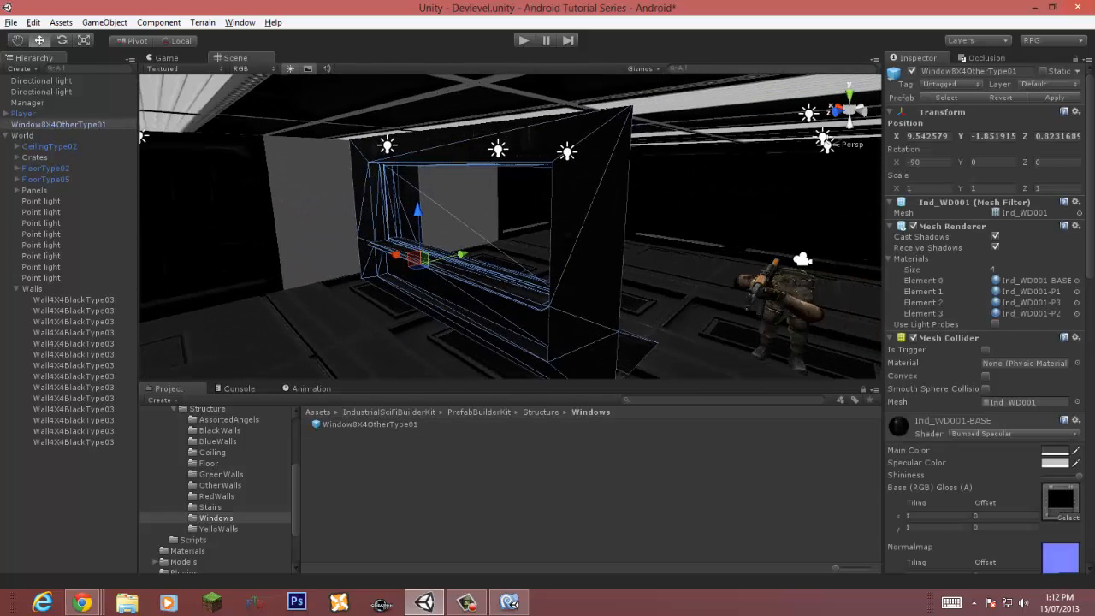
click(984, 161)
text(90)
key(BackSpace)
key(BackSpace)
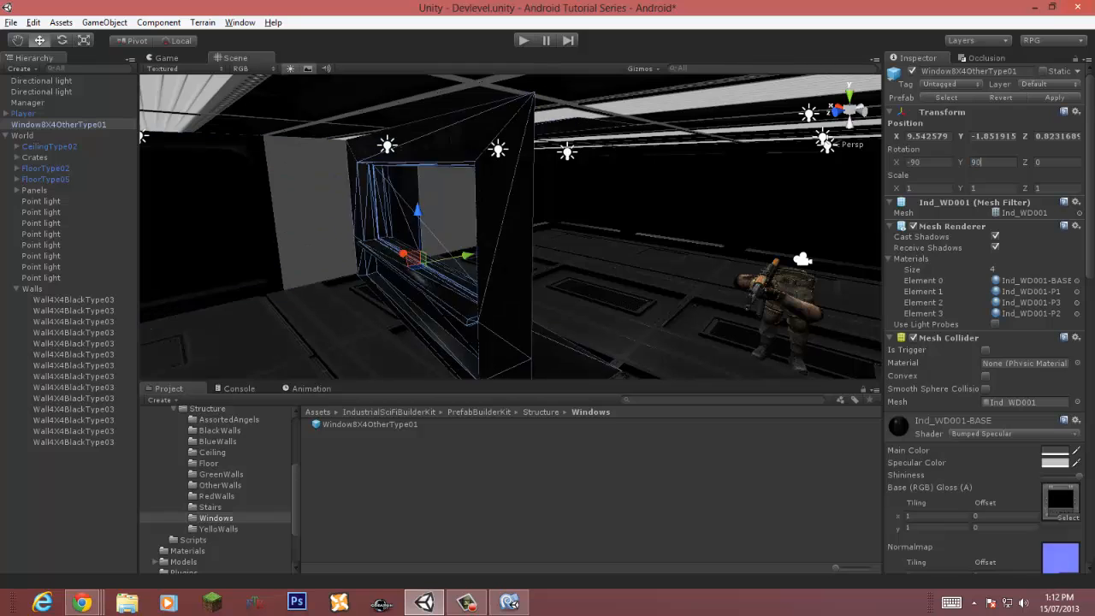
text(-90)
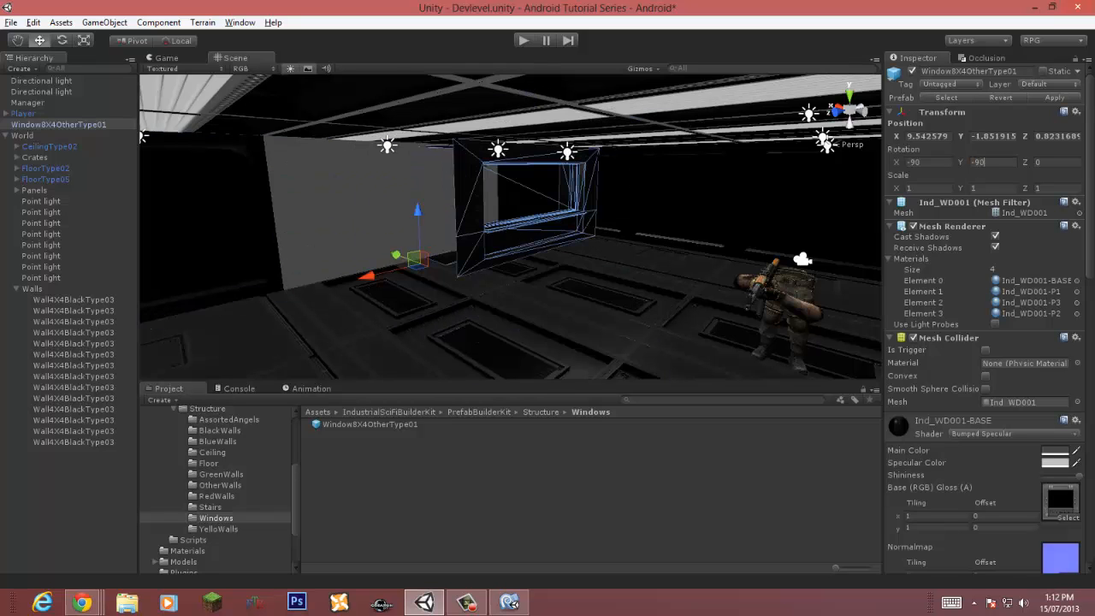
Step: Snap the window into the wall opening using vertex snapping and the move tool
alt+drag(479, 257, 633, 218)
drag(453, 302, 410, 301)
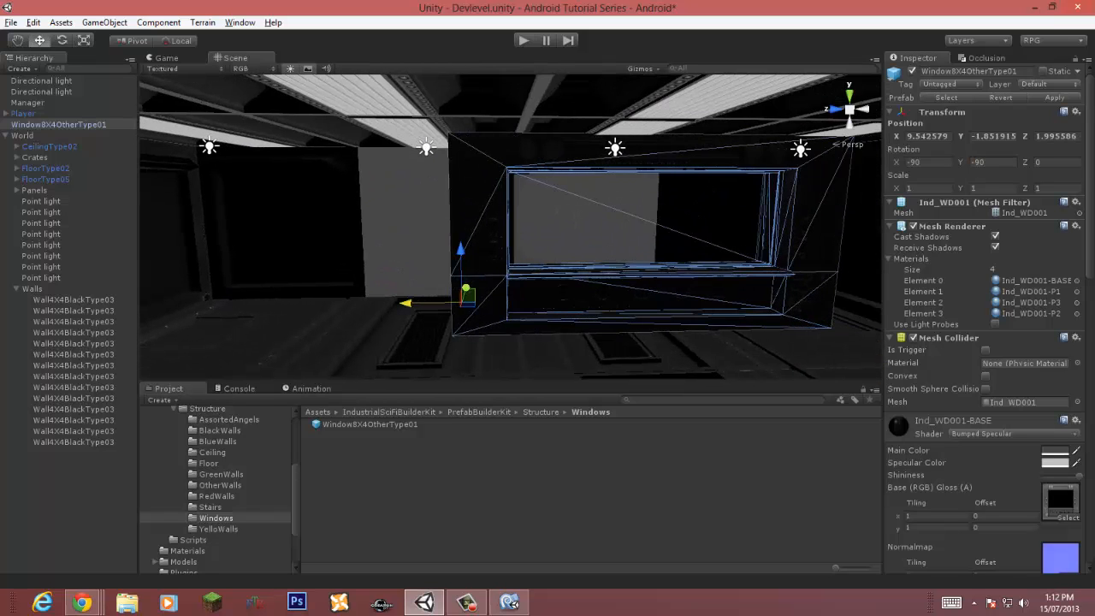
key(v)
drag(452, 335, 368, 296)
key(w)
right_drag(479, 257, 530, 227)
scroll(514, 239, down, 6)
click(487, 240)
click(530, 227)
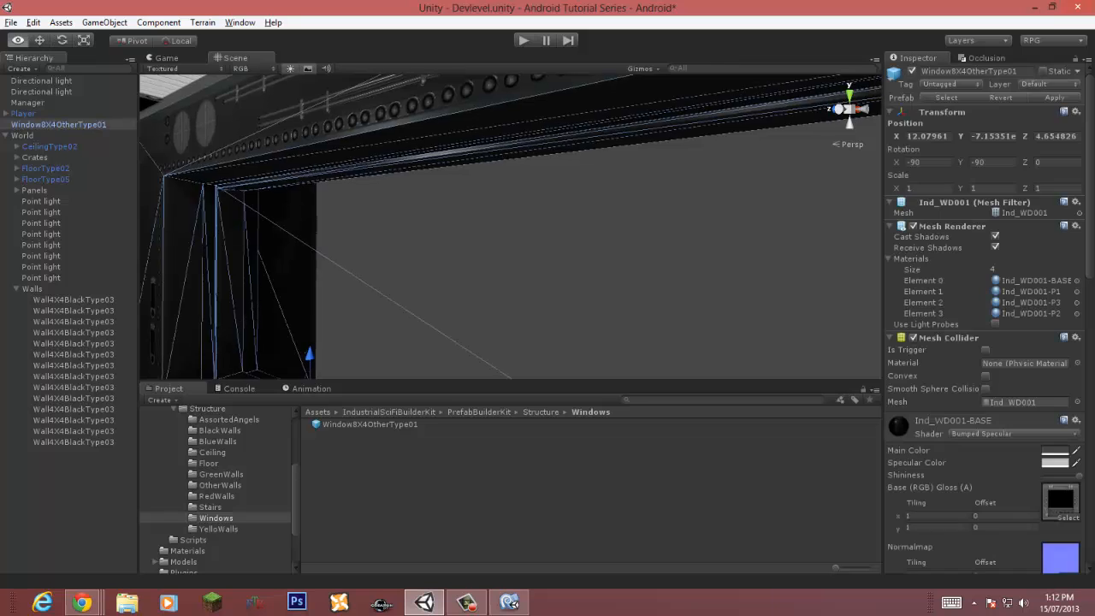
Step: Change the window's Ind_WD001-P2 material shader to Mobile/Bumped Specular
scroll(530, 227, down, 2)
scroll(984, 342, down, 15)
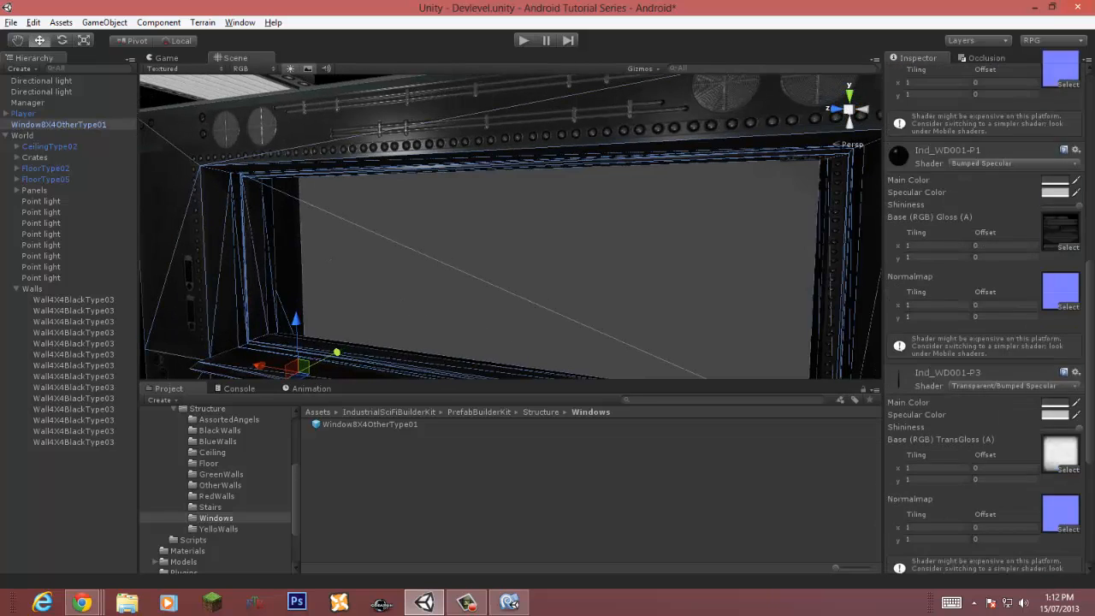
scroll(983, 342, down, 3)
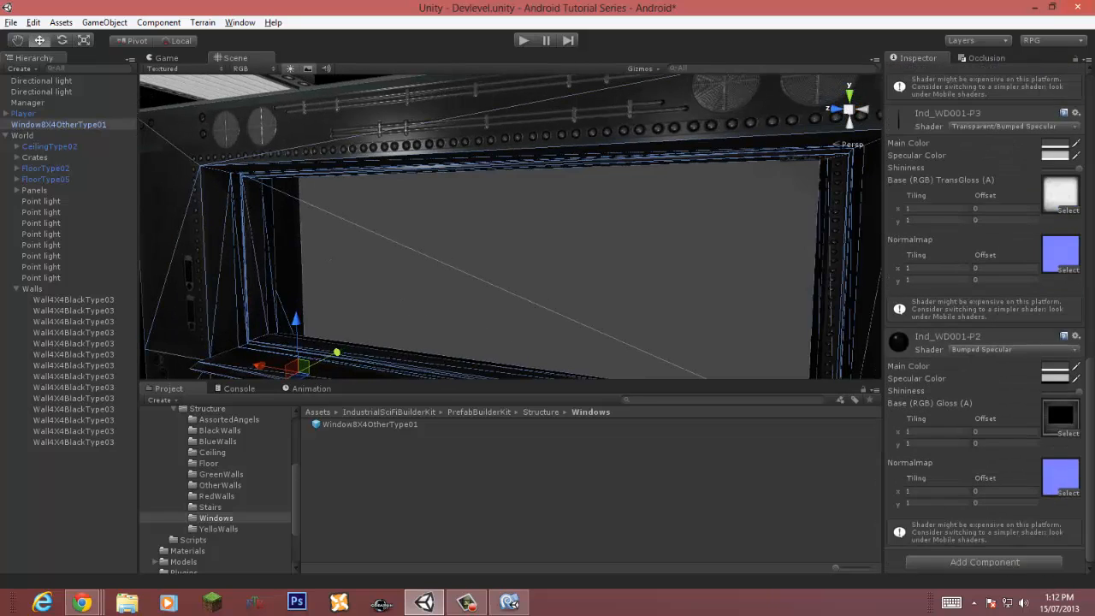
click(1012, 349)
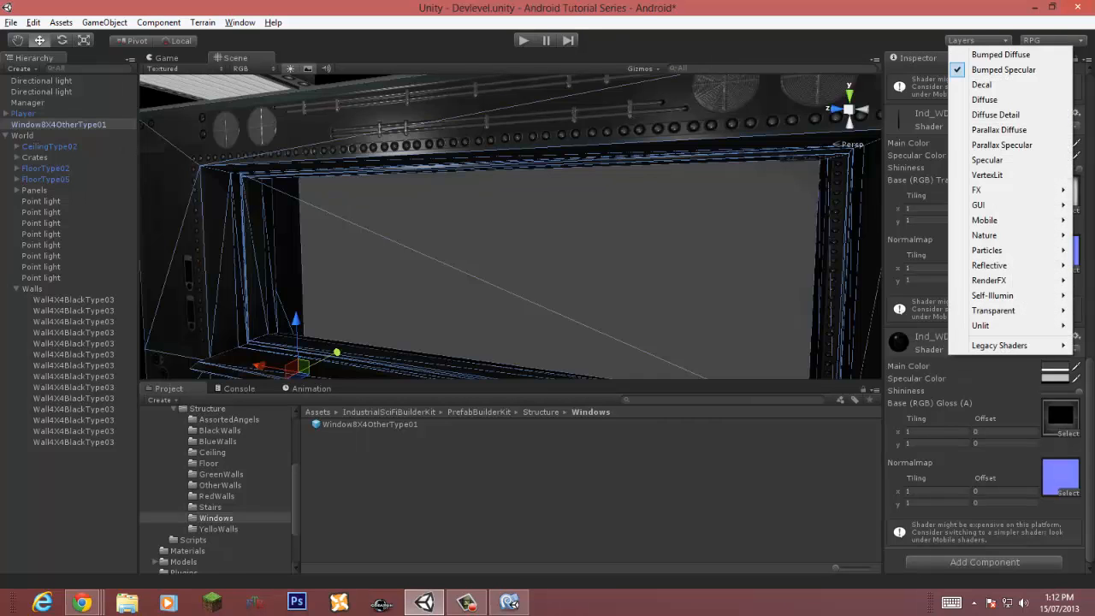
mouse_move(984, 220)
click(807, 250)
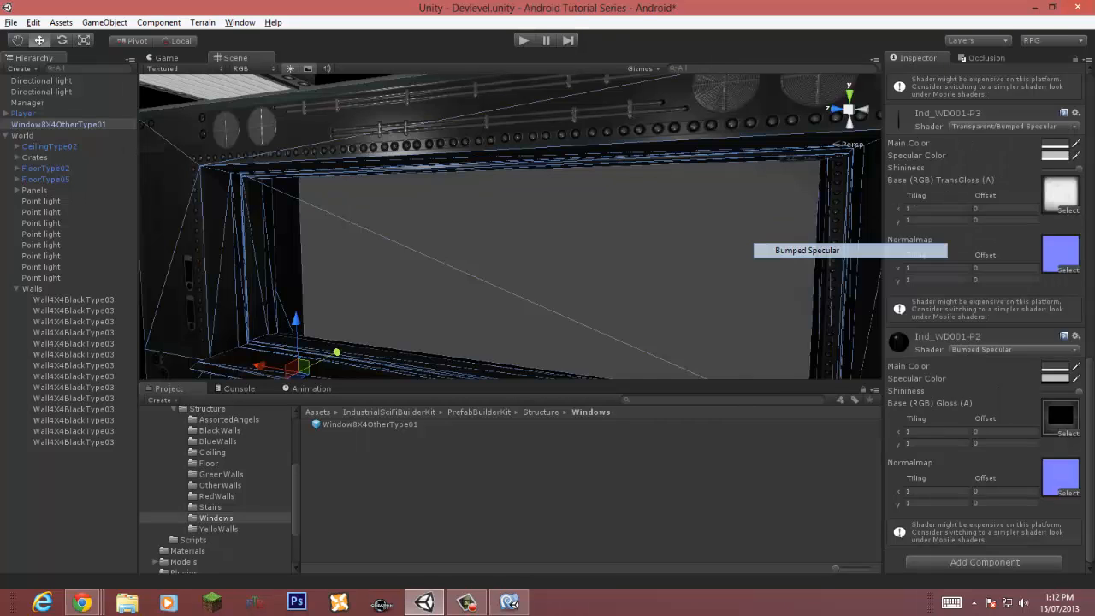
click(996, 404)
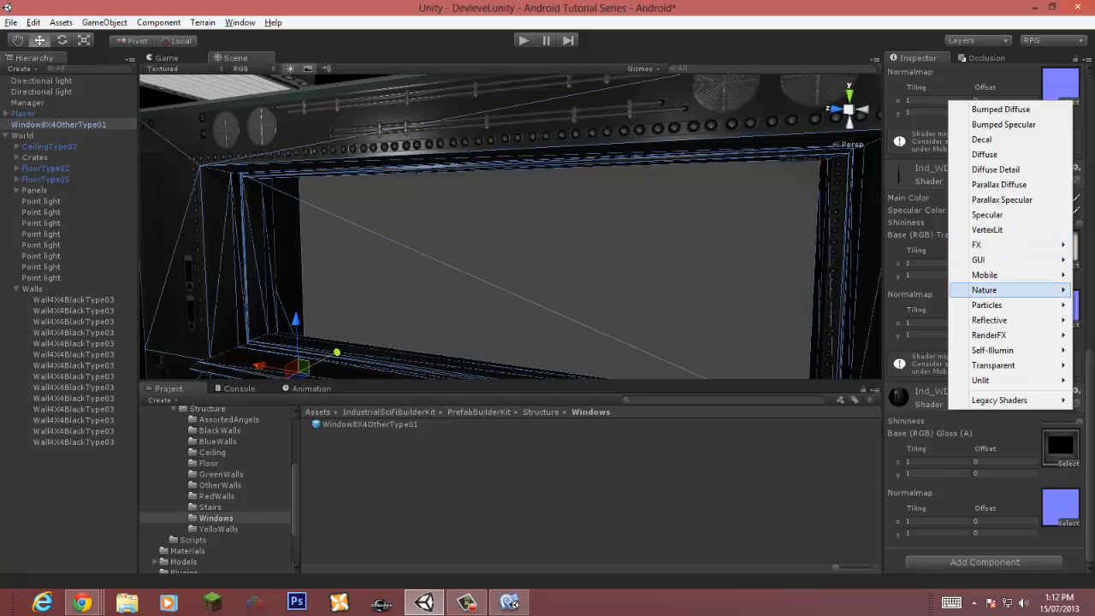
mouse_move(984, 275)
click(843, 320)
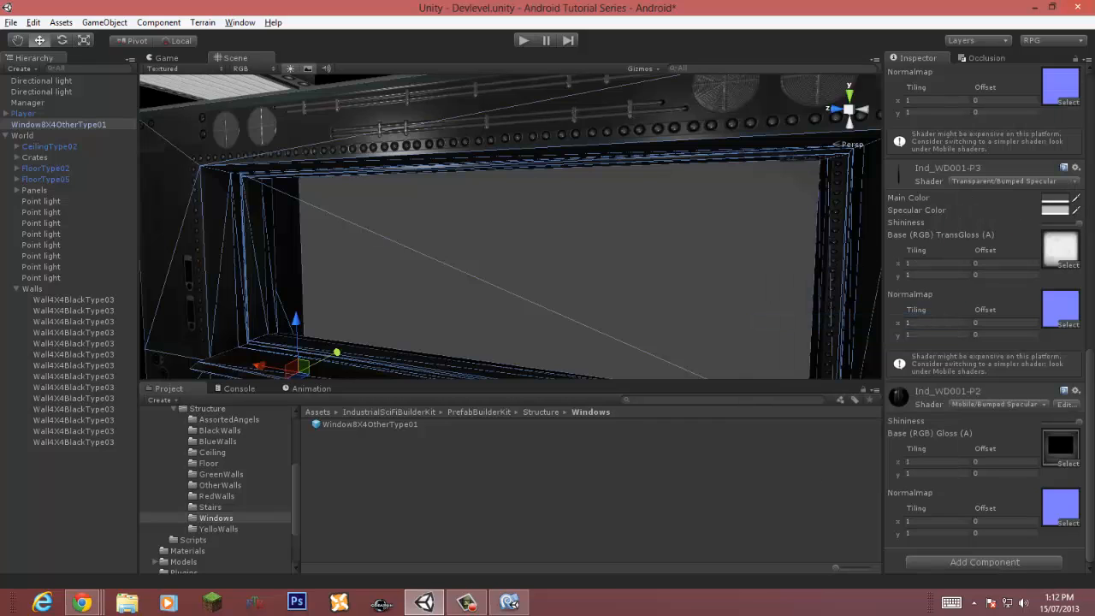
Step: Open the Window001P3 texture's import settings as Advanced, with Trilinear filtering and aniso level 6
click(1059, 445)
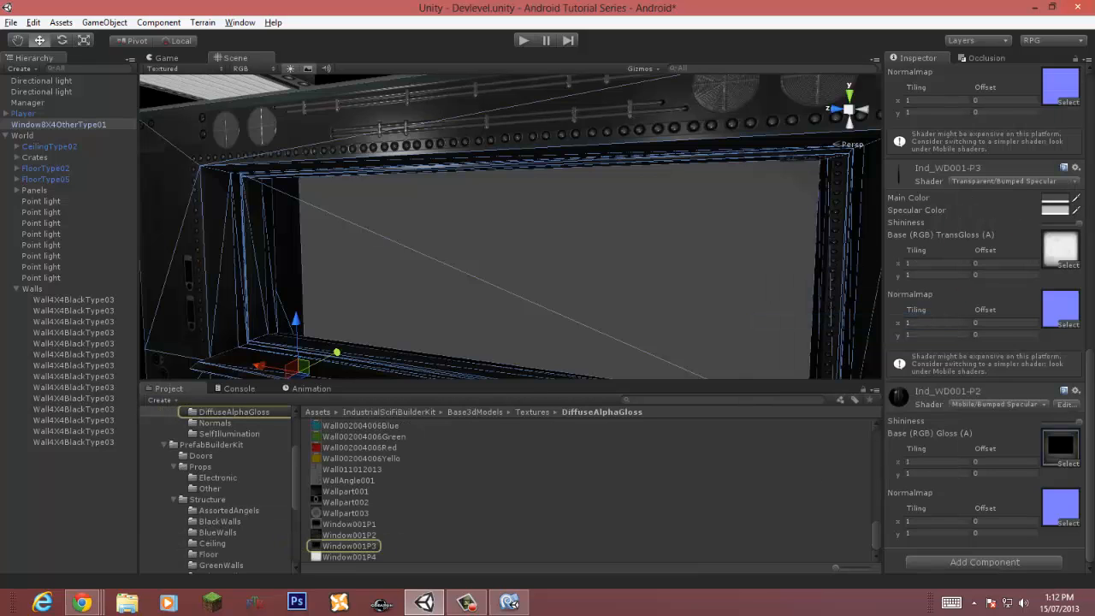
click(349, 546)
click(1037, 101)
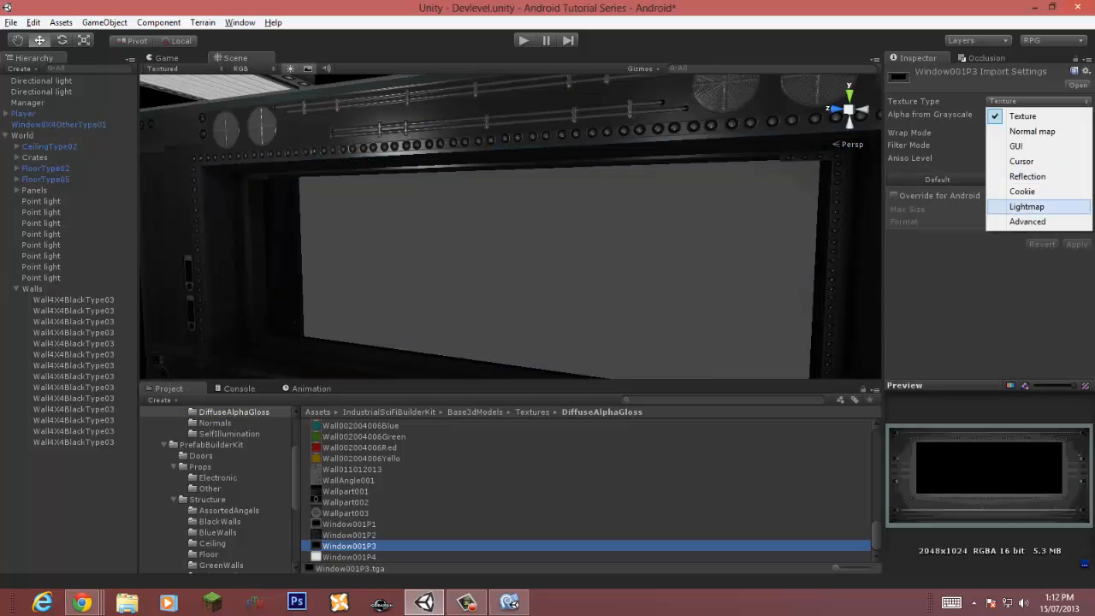
click(1026, 225)
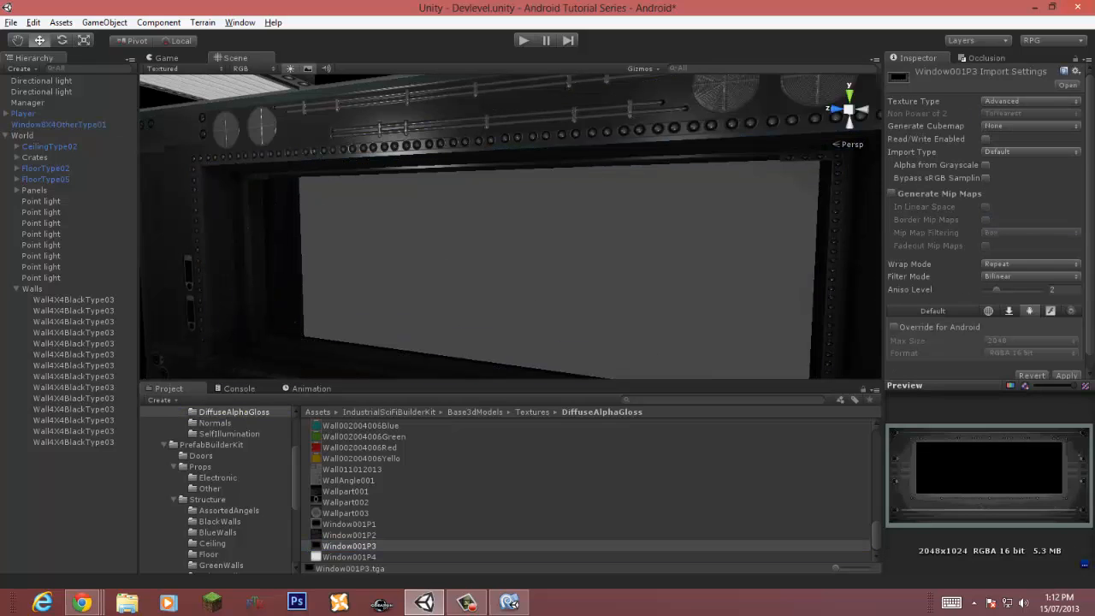
click(1026, 276)
click(1023, 322)
click(1022, 290)
Step: Enable the Android override for Window001P3 using RGB Compressed ETC 4 bits at Best compression quality, and turn on mip map generation
click(894, 327)
right_drag(651, 214, 625, 308)
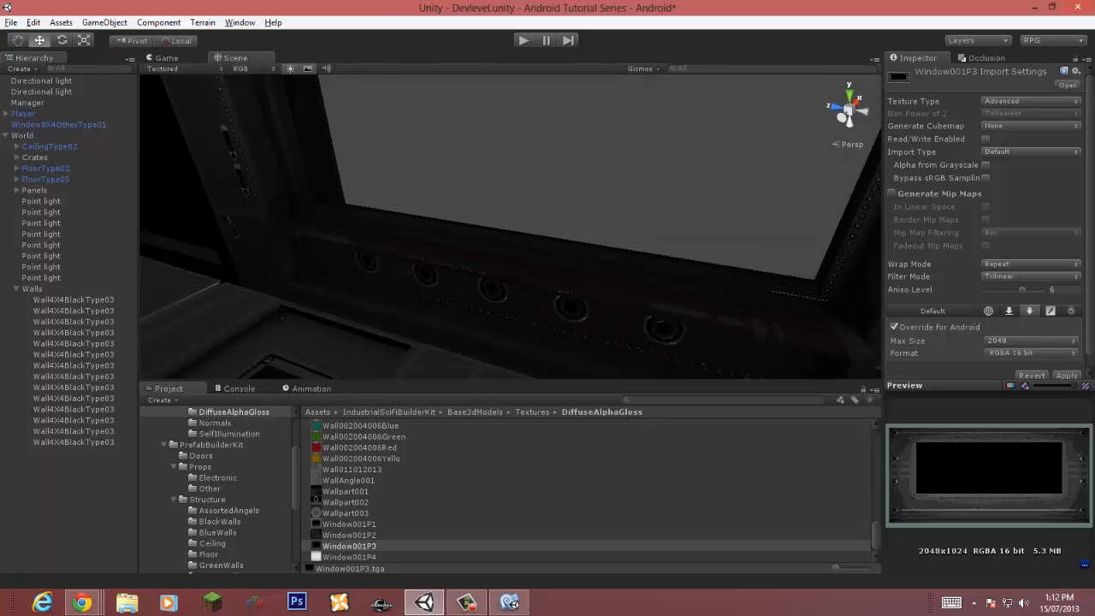
click(1031, 354)
click(1001, 398)
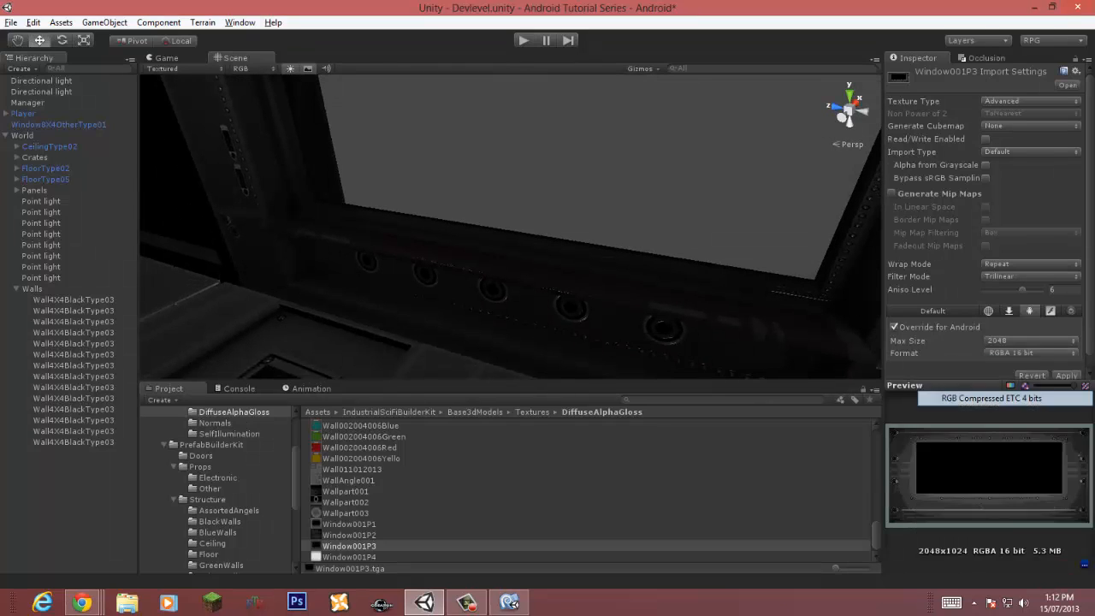
click(1031, 353)
click(990, 398)
click(1030, 366)
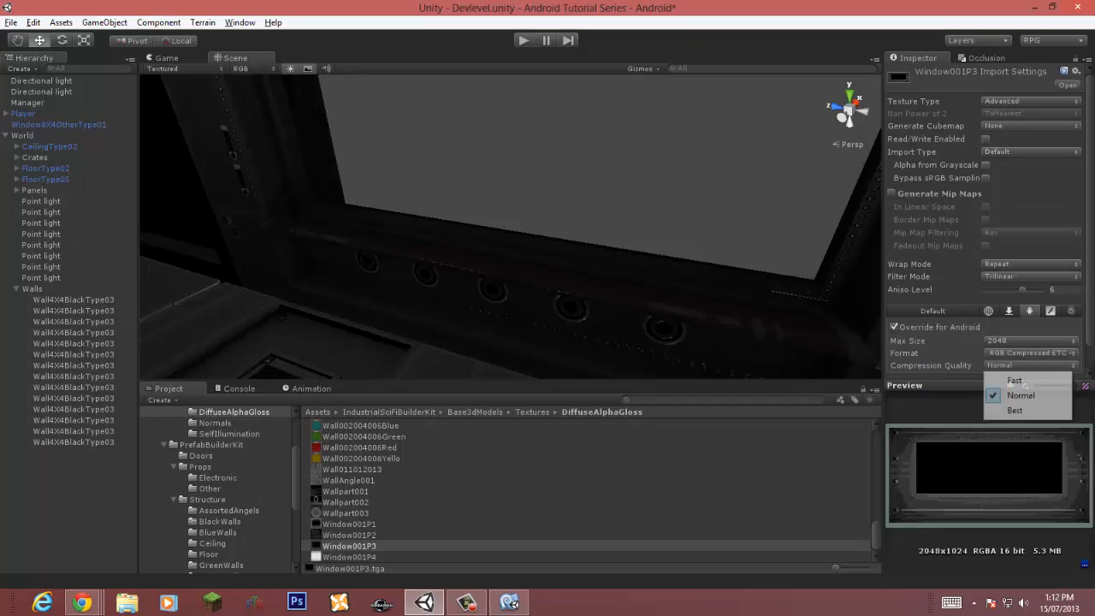
click(1018, 411)
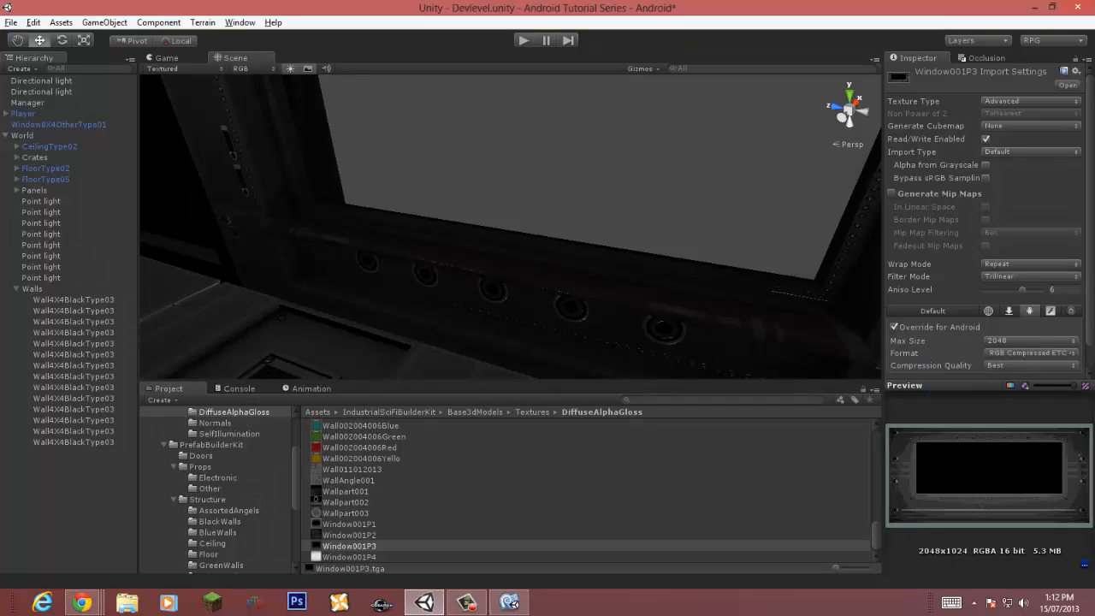
click(892, 194)
scroll(990, 219, down, 1)
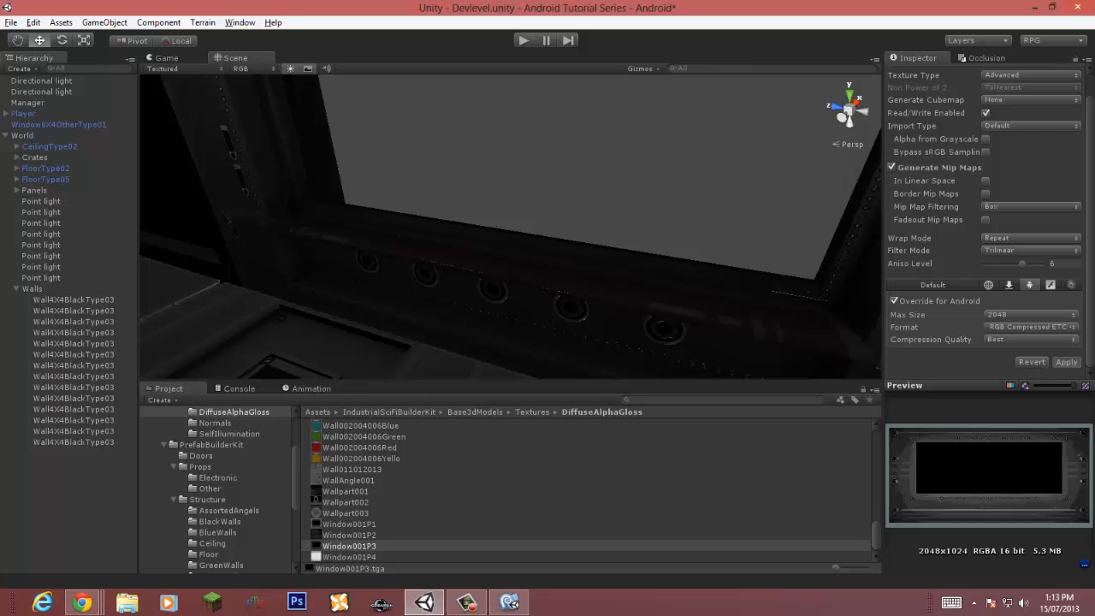
Step: Open the window's Window001P3N normal map texture and set its texture type to Advanced
click(616, 296)
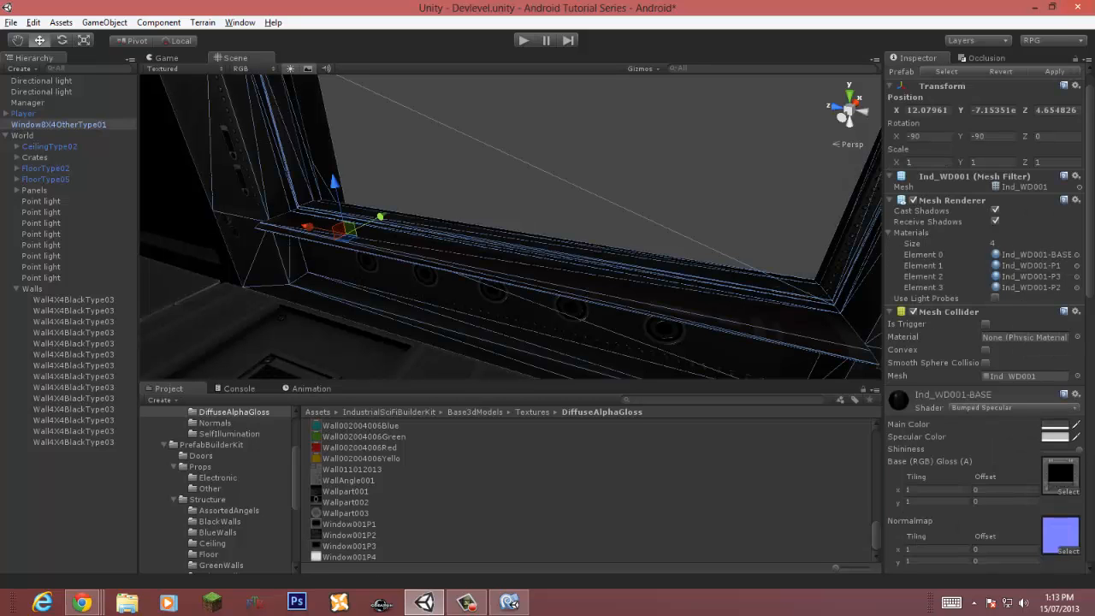
scroll(984, 317, down, 10)
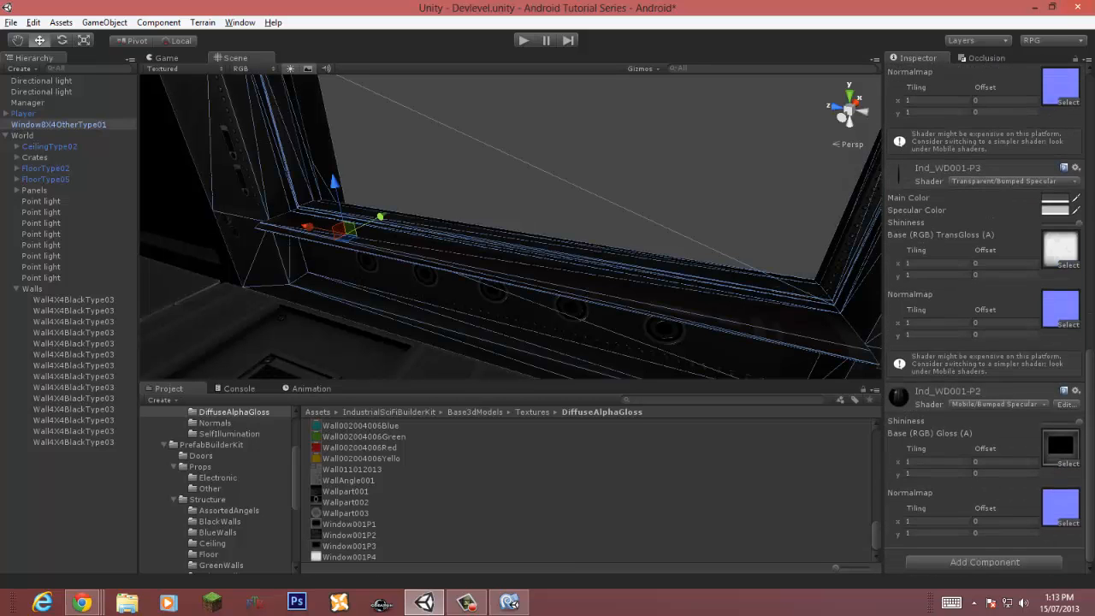
click(1059, 504)
click(352, 546)
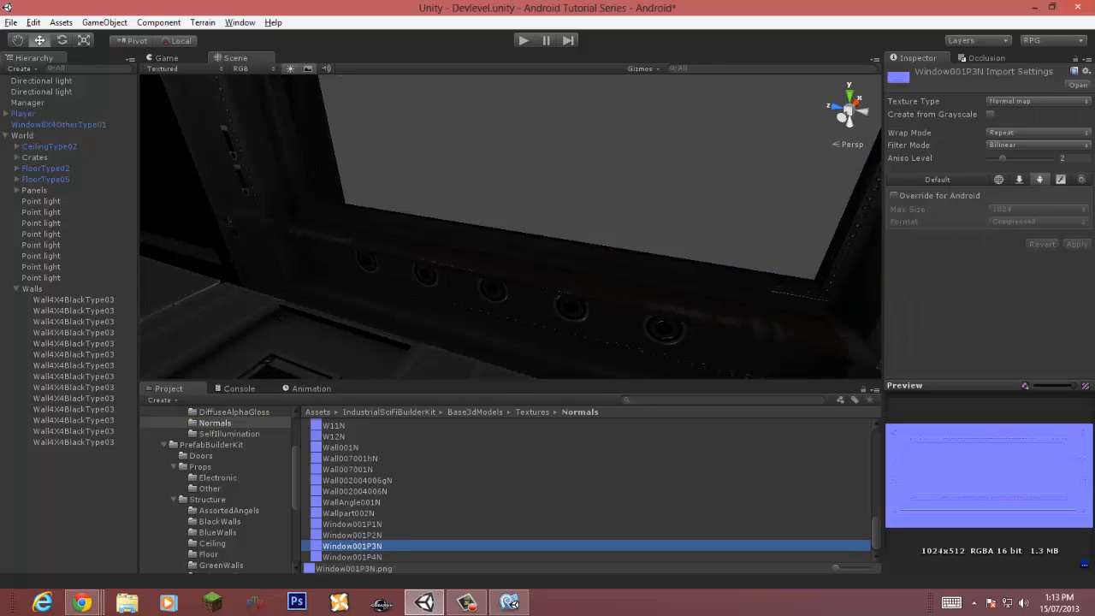
click(1038, 101)
click(1014, 221)
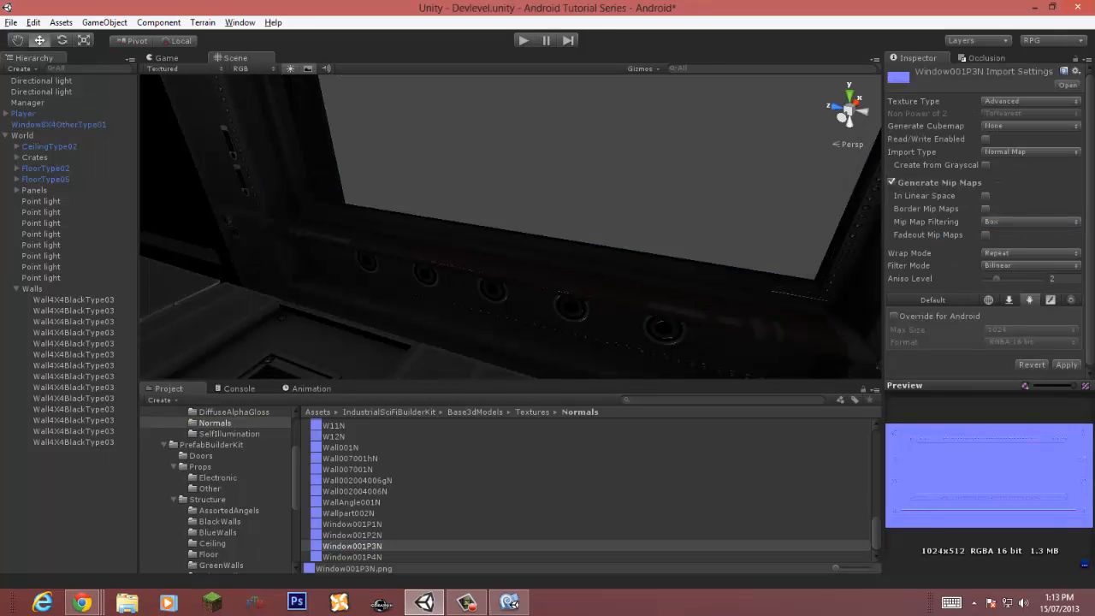
Step: Override the normal map for Android with RGBA Compressed DXT5, aniso level 6 and Trilinear filtering, and apply
click(894, 316)
click(1031, 342)
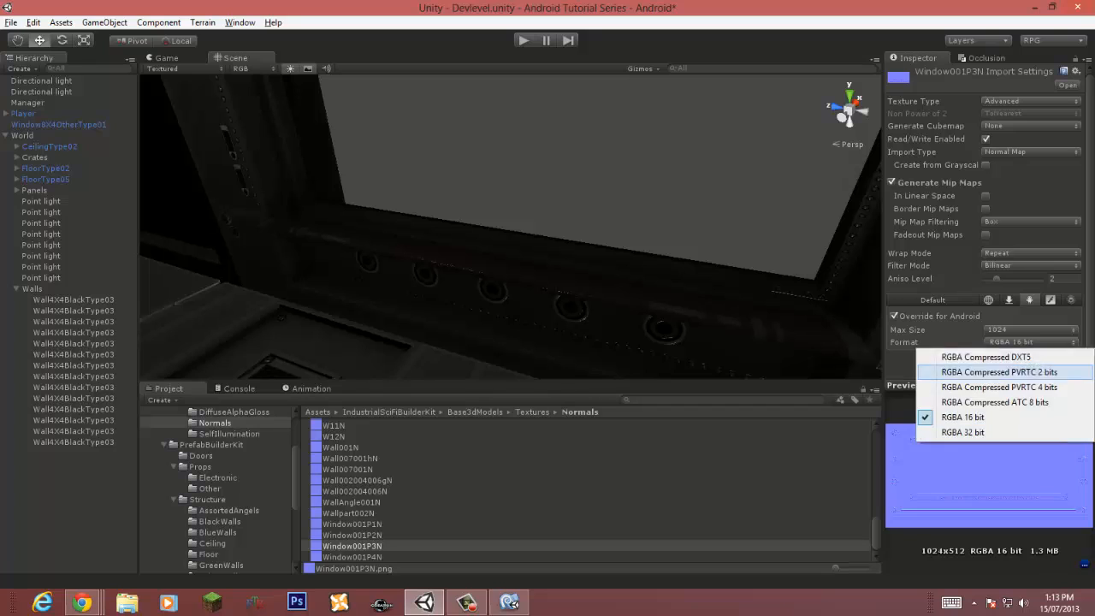
click(993, 357)
drag(996, 279, 1022, 279)
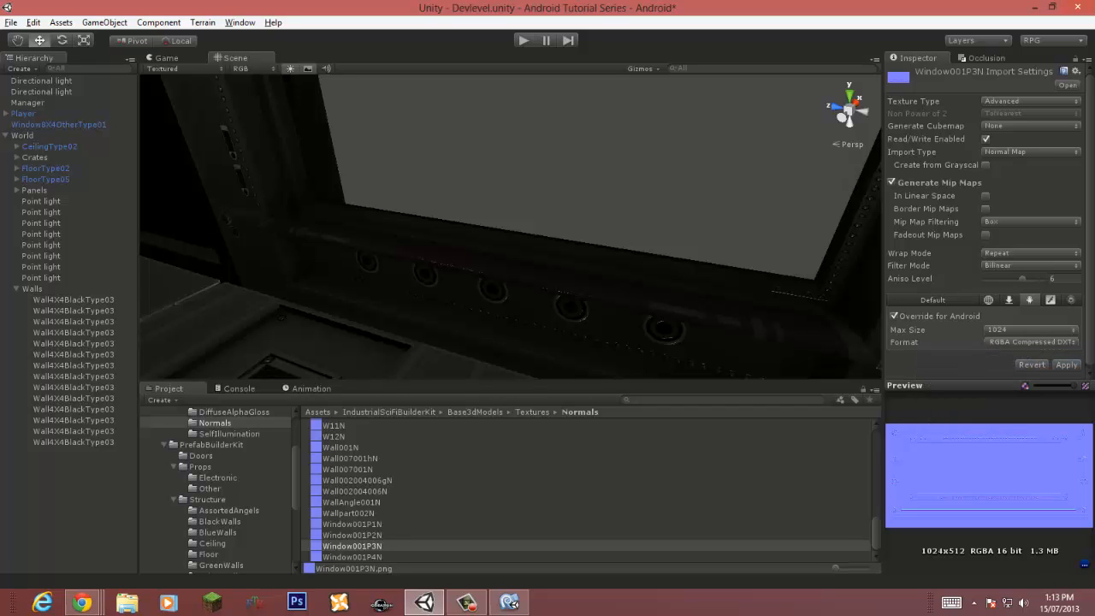
click(1031, 265)
click(1018, 309)
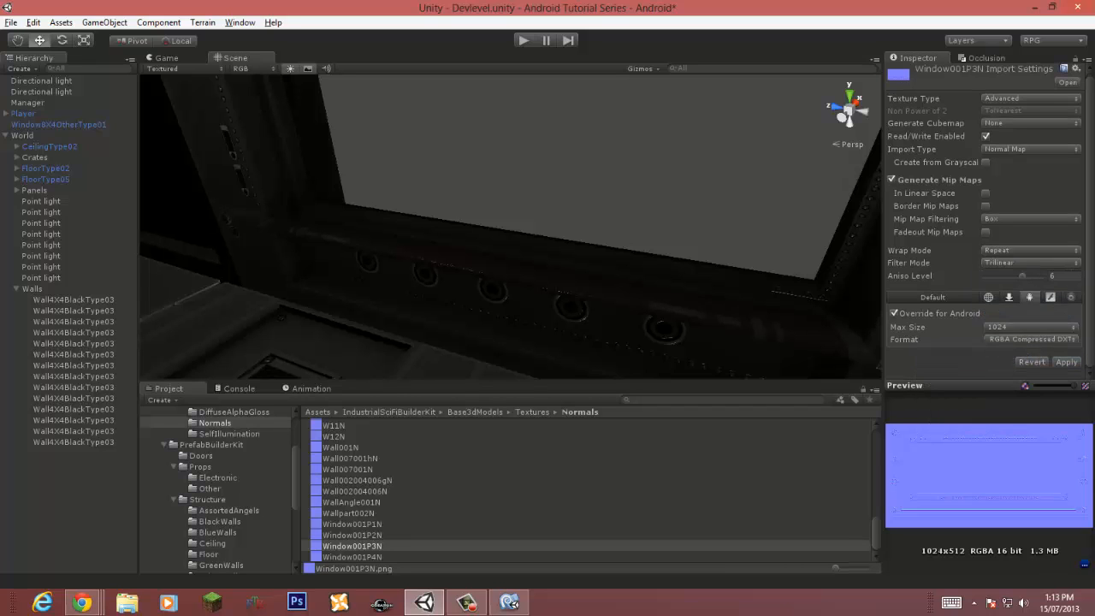
click(1066, 361)
Step: Turn off shadow casting and shadow receiving on the window's mesh renderer
click(633, 299)
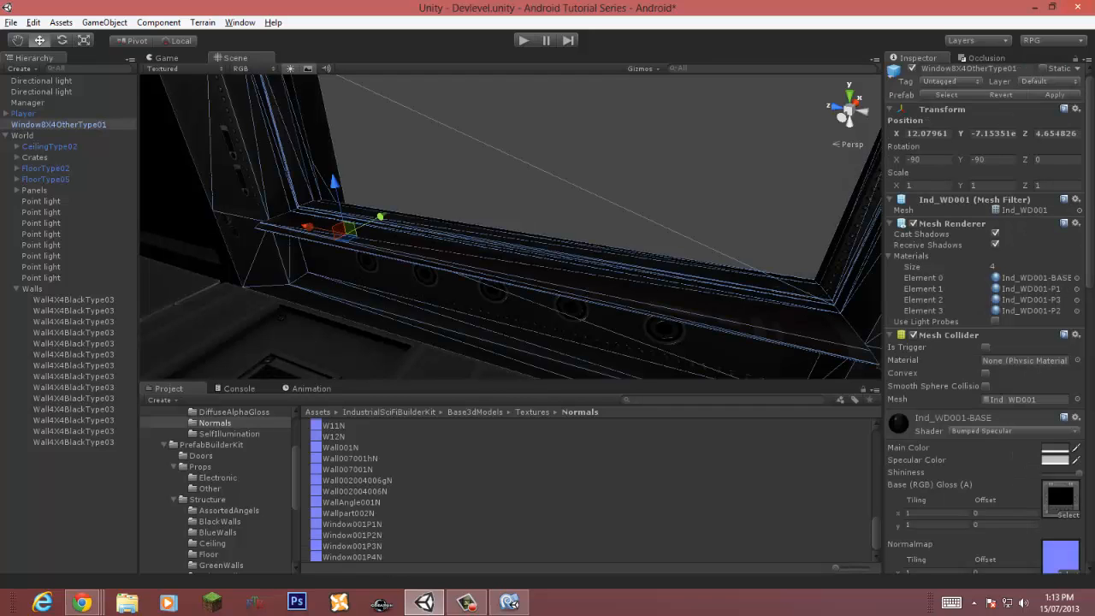
click(995, 233)
click(995, 245)
Step: Change the Ind_WD001-BASE material shader to Mobile/Bumped Specular (1 Directional Light)
scroll(983, 325, down, 5)
click(1012, 184)
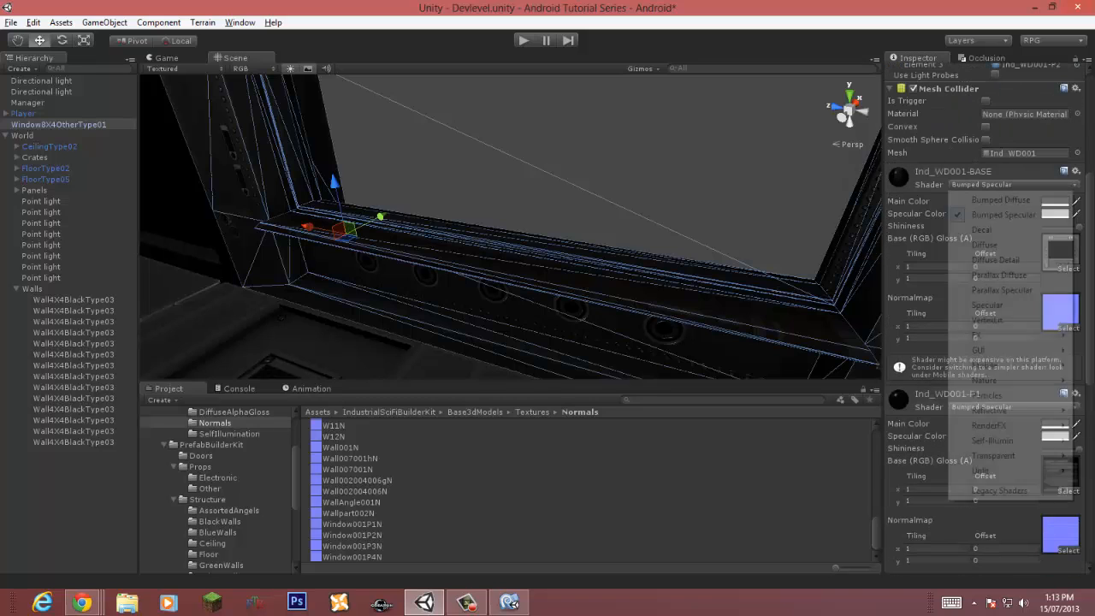
mouse_move(1013, 365)
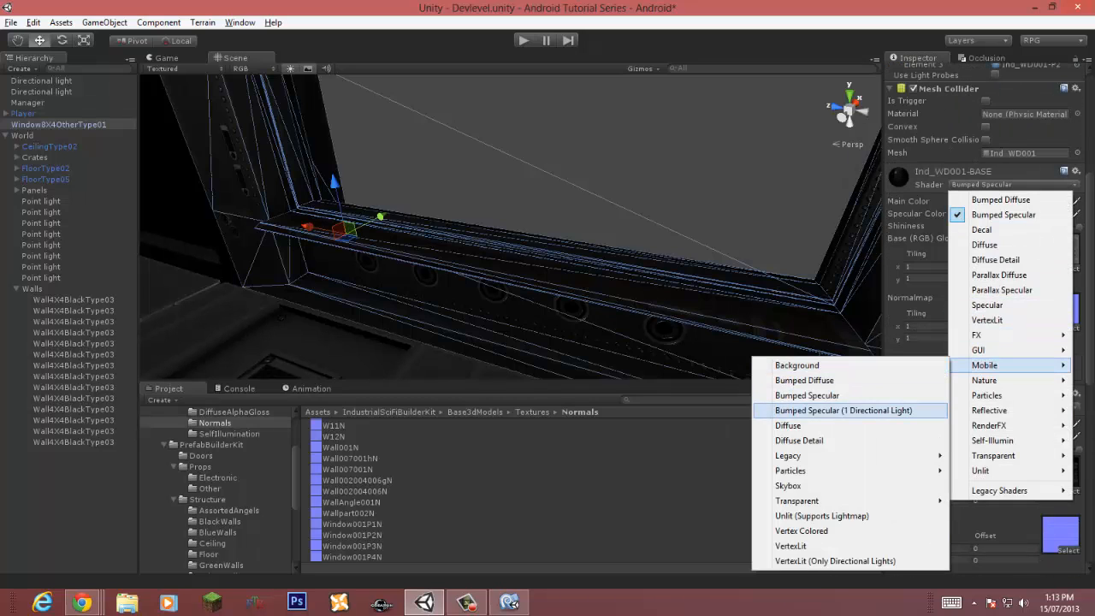
click(843, 411)
click(1059, 226)
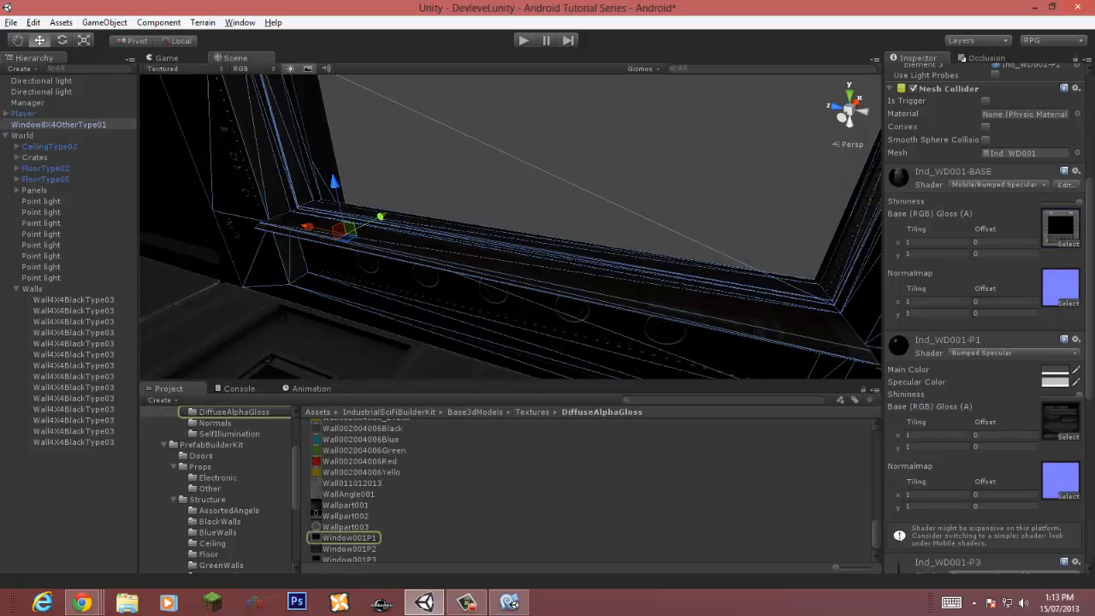
click(349, 538)
click(1038, 101)
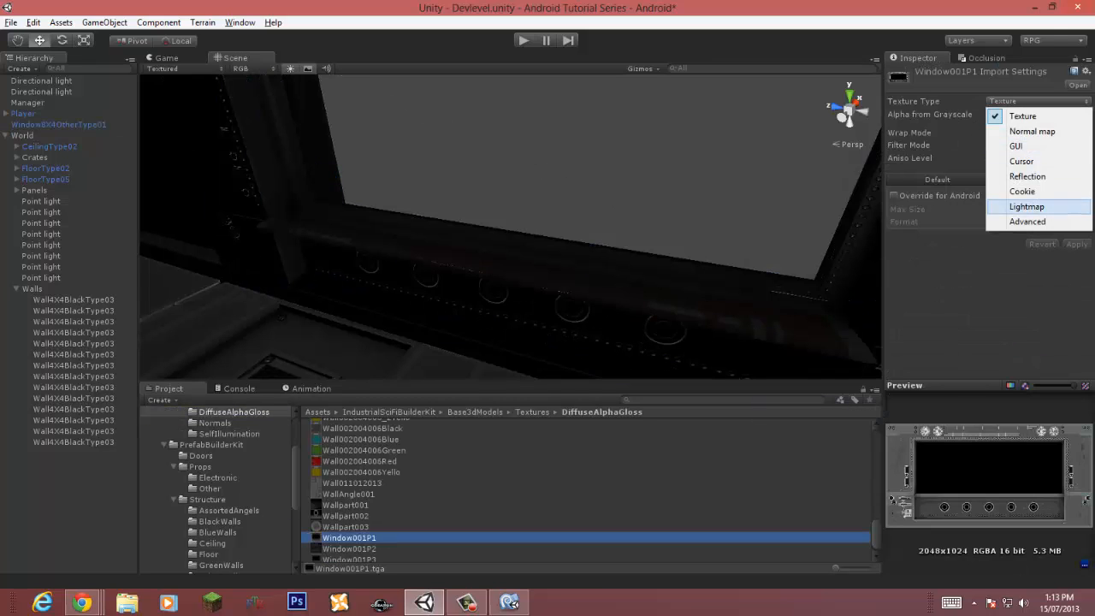
click(1018, 223)
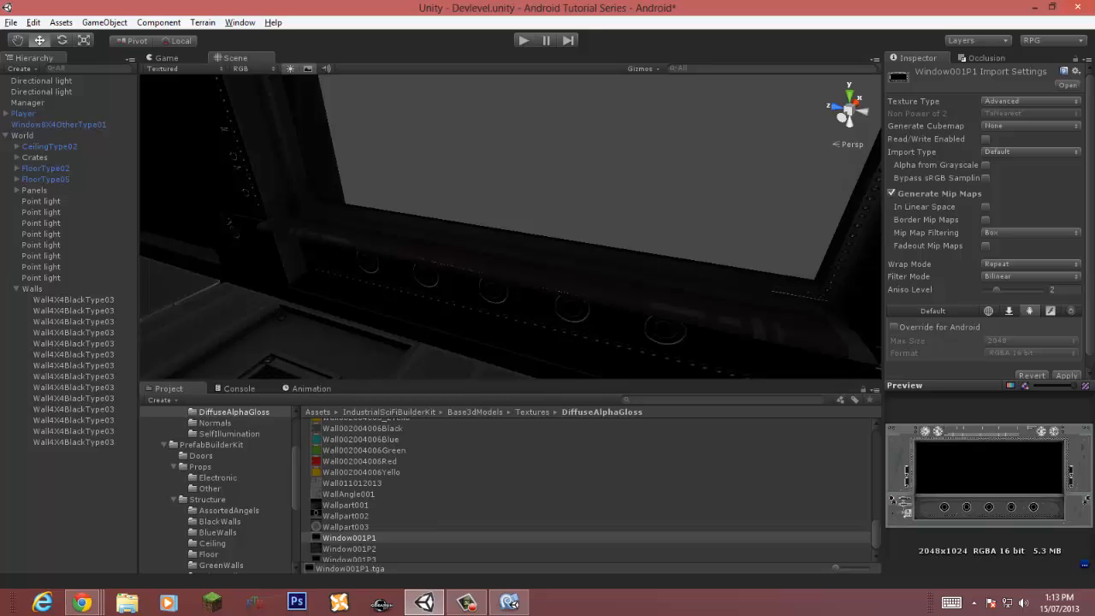
click(349, 538)
scroll(349, 538, down, 1)
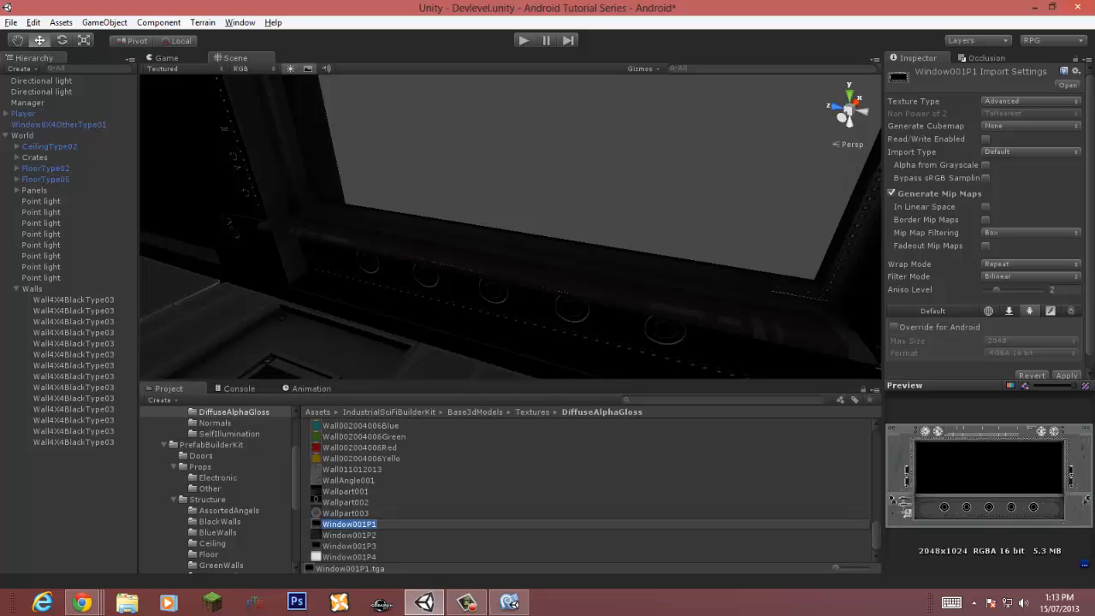
key(Escape)
click(349, 557)
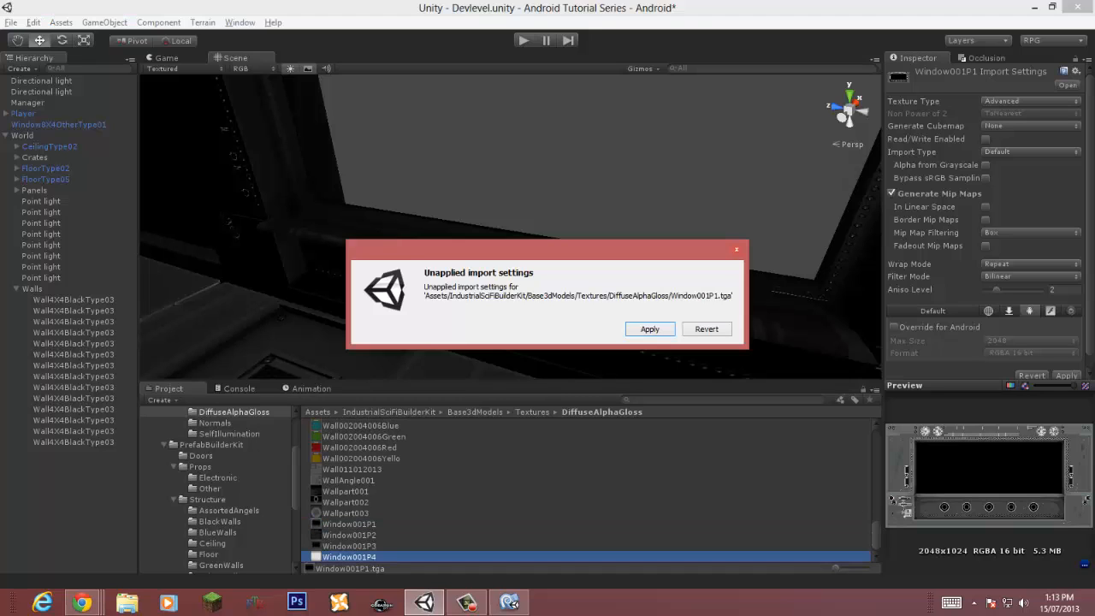
click(707, 330)
Step: Select the four textures Window001P1 to Window001P4 and set their texture type to Advanced
shift+click(349, 524)
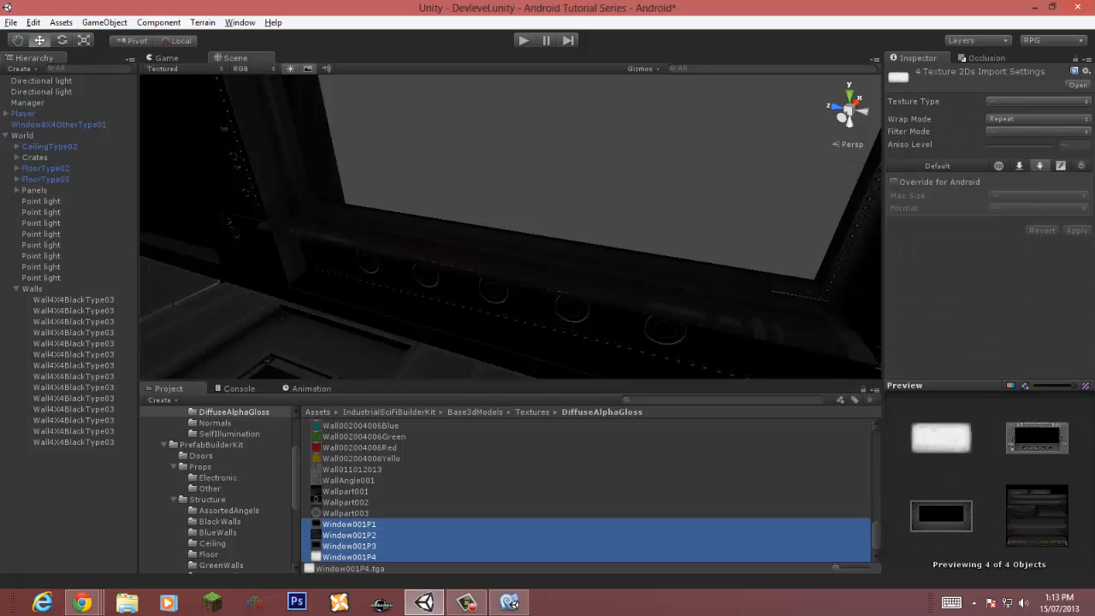
click(1035, 101)
click(1027, 224)
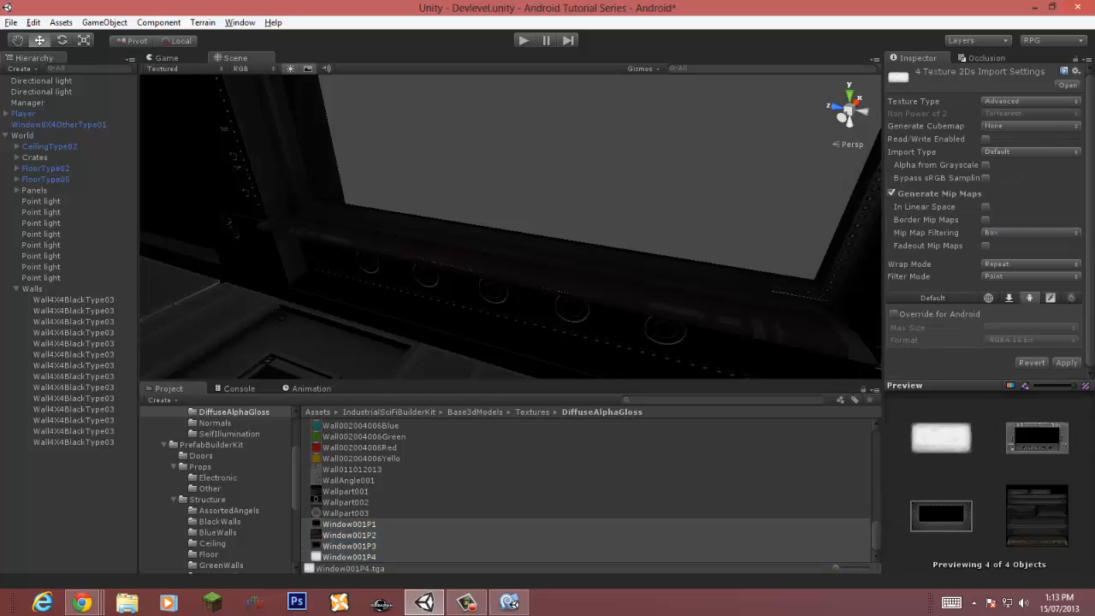
Step: Enable their Android override with max size 2048 and format RGB Compressed ETC 4 bits
click(894, 314)
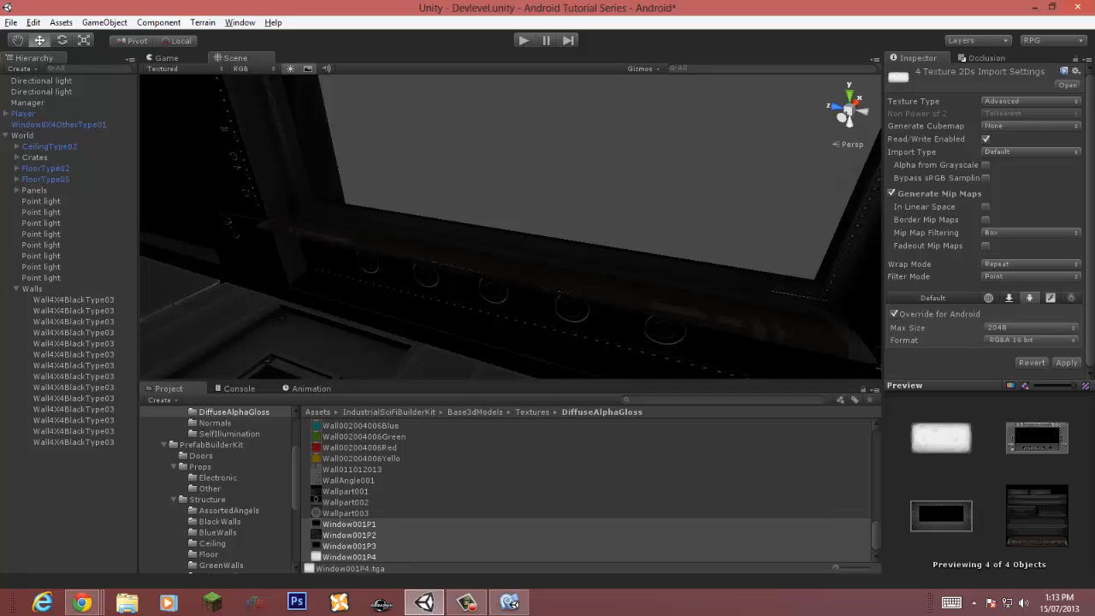
click(1030, 328)
click(1023, 433)
click(1031, 340)
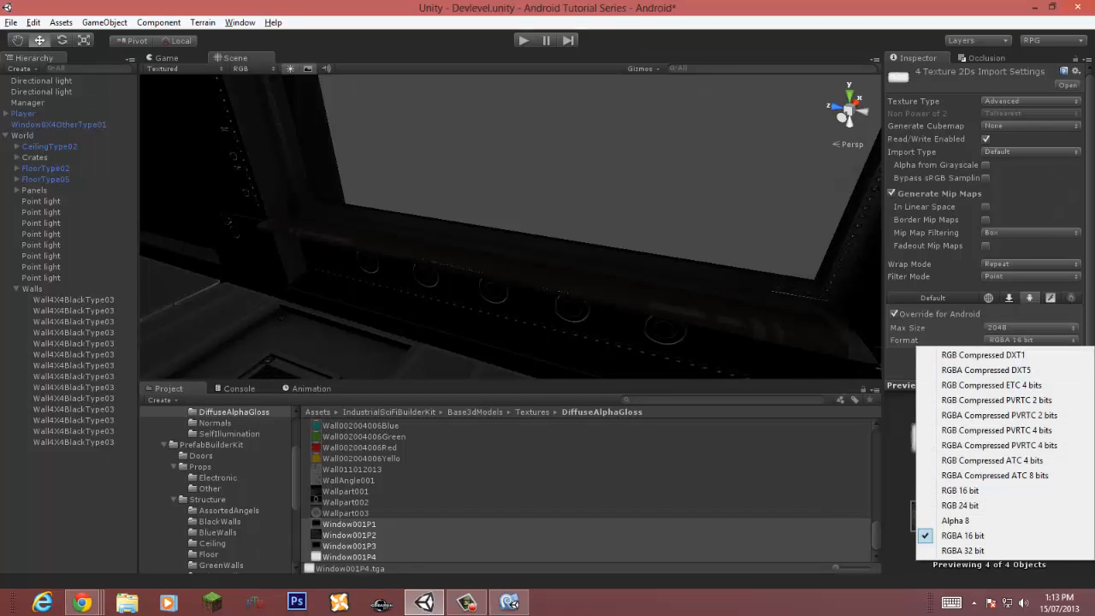
click(1026, 348)
click(1031, 352)
click(1005, 397)
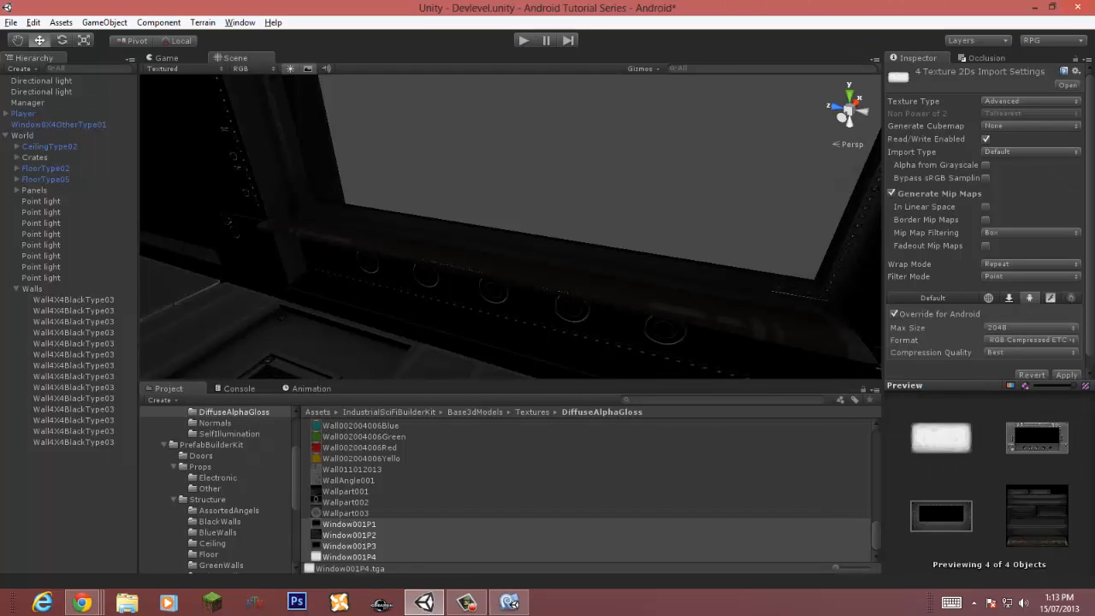
Step: Set the four textures to Trilinear filtering with aniso level 6 and apply the import settings
click(1031, 276)
click(1018, 322)
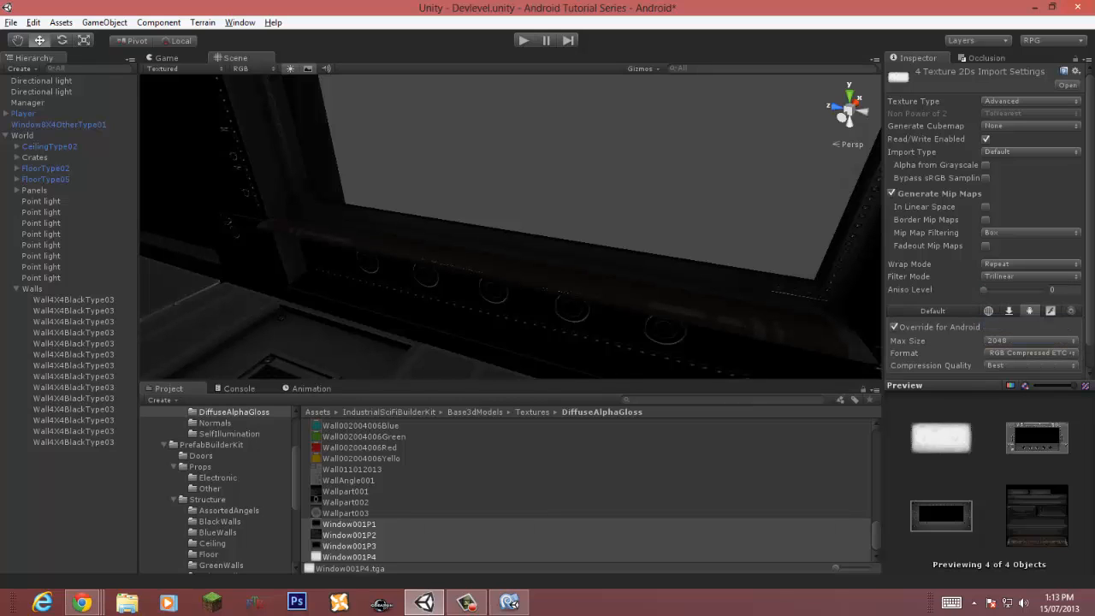
drag(983, 290, 1022, 289)
scroll(990, 220, down, 1)
click(1066, 362)
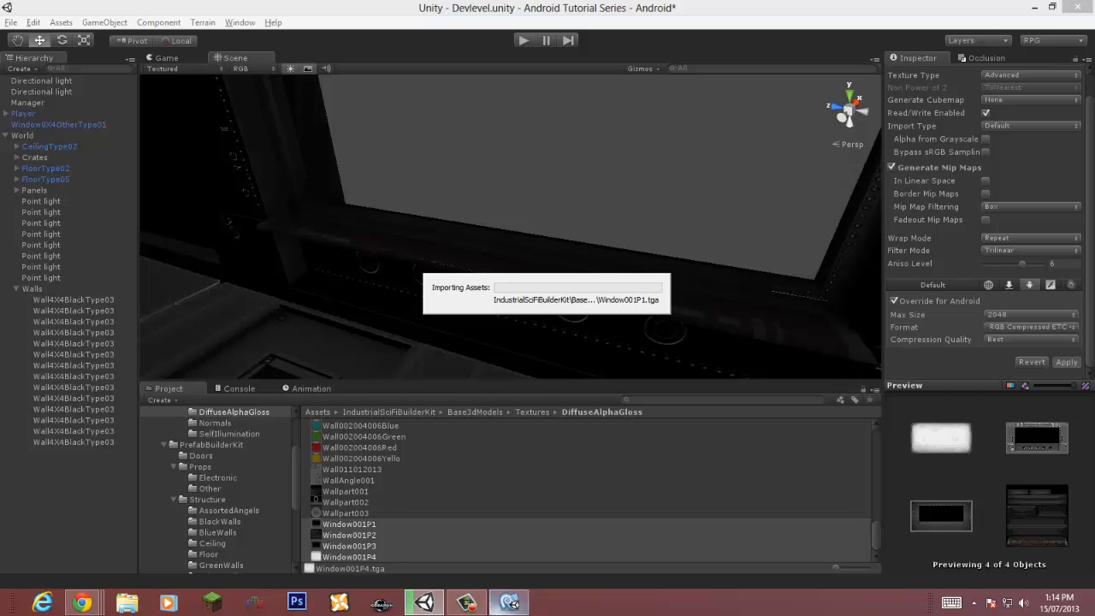
Step: Select the window's normal maps Window001P1N to Window001P4N and set their texture type to Advanced
click(509, 602)
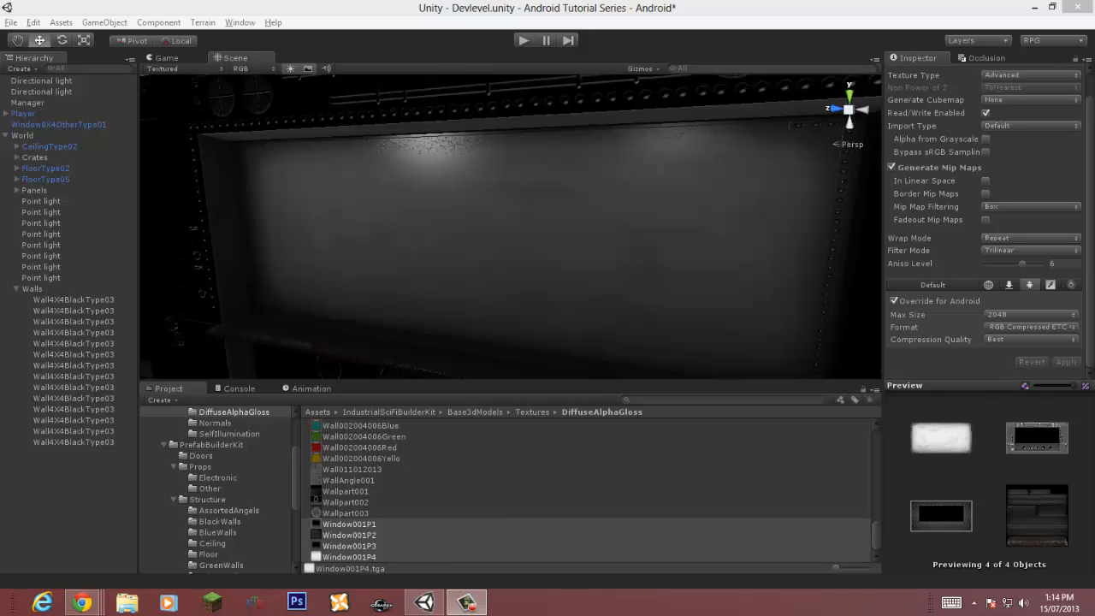
middle_drag(462, 256, 522, 214)
scroll(513, 227, up, 1)
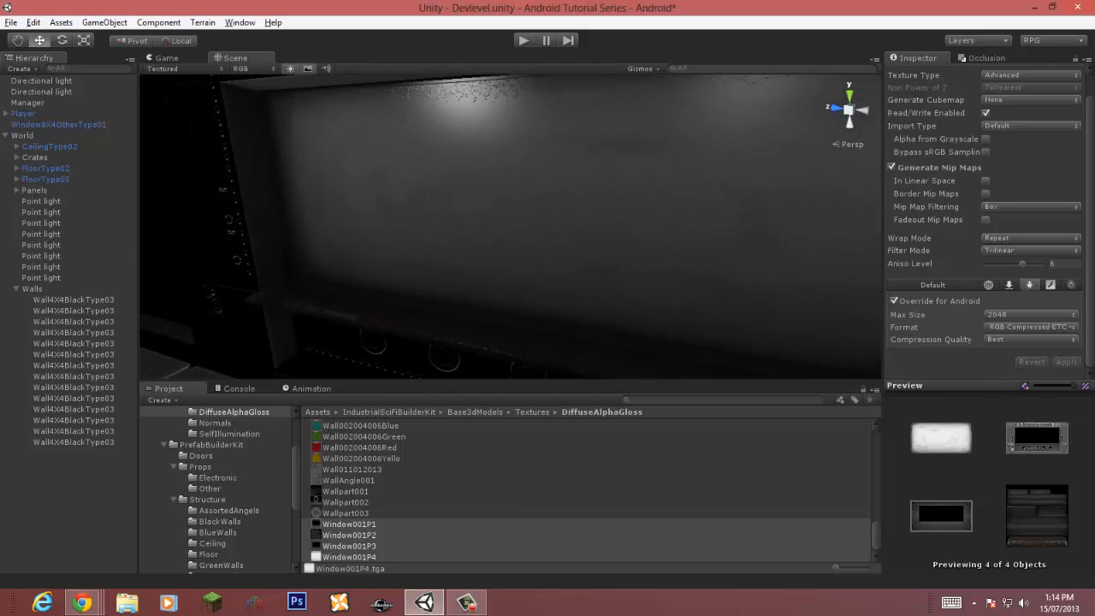
click(513, 227)
click(1059, 508)
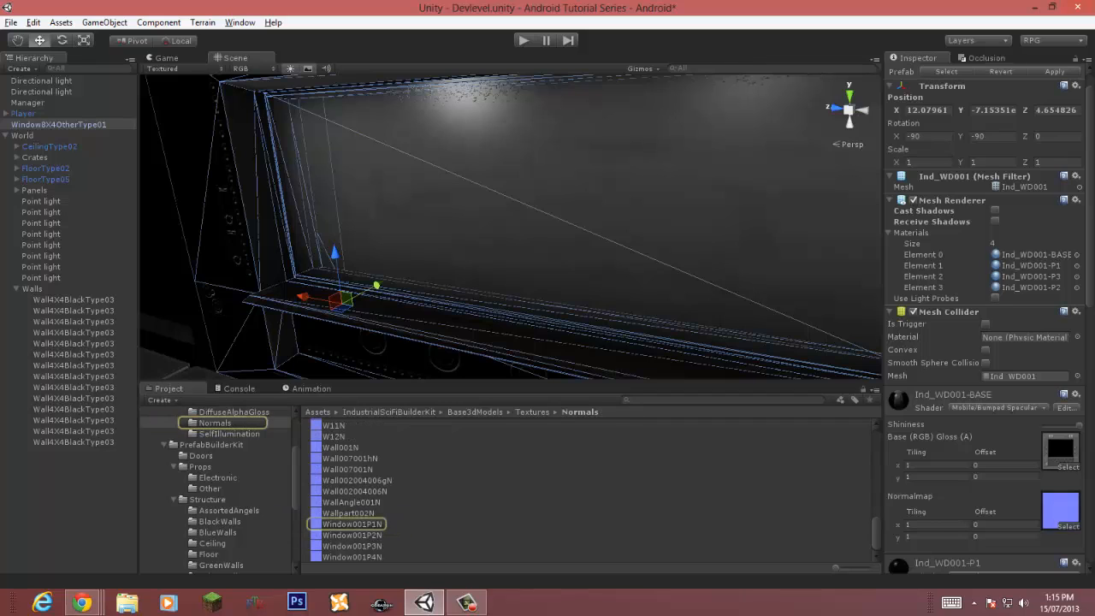
click(353, 524)
shift+click(352, 557)
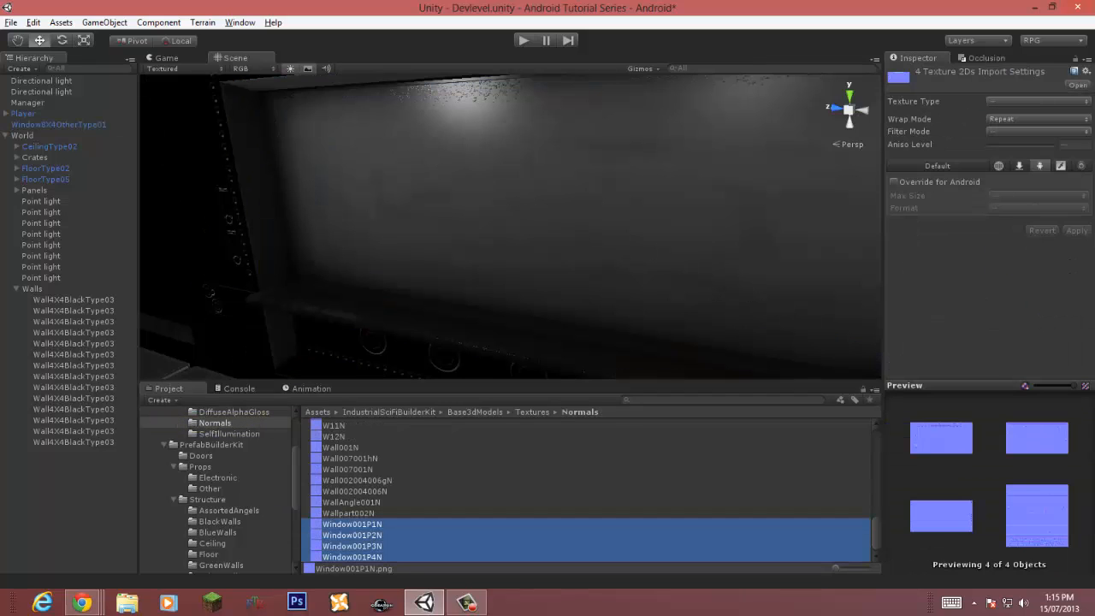
click(1037, 101)
click(1026, 224)
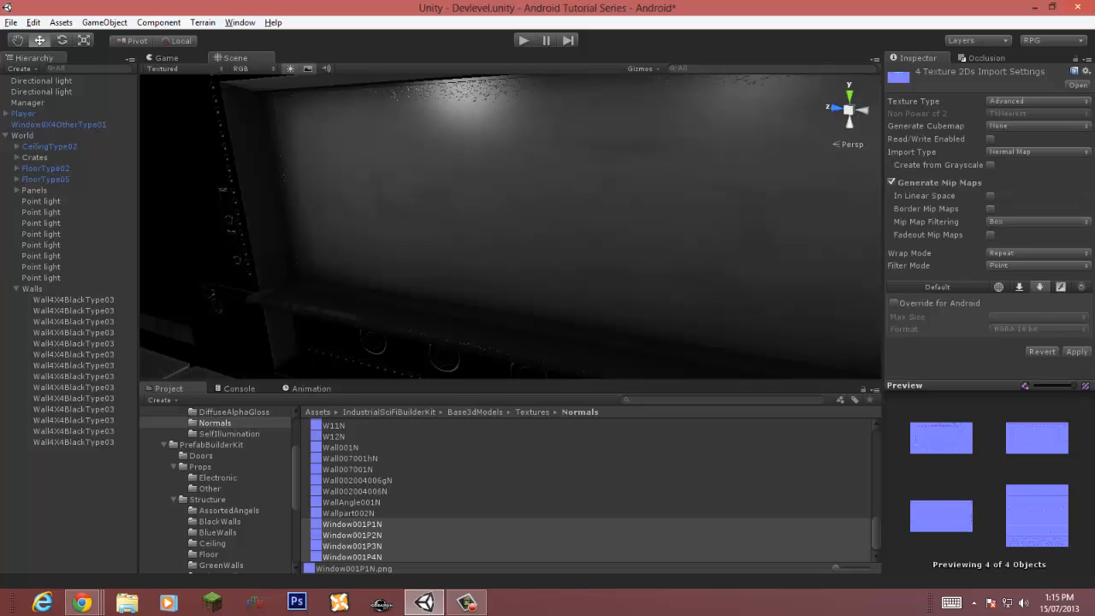
Step: Set the selected normal maps to Trilinear filtering with aniso level 6
click(1038, 265)
click(1016, 311)
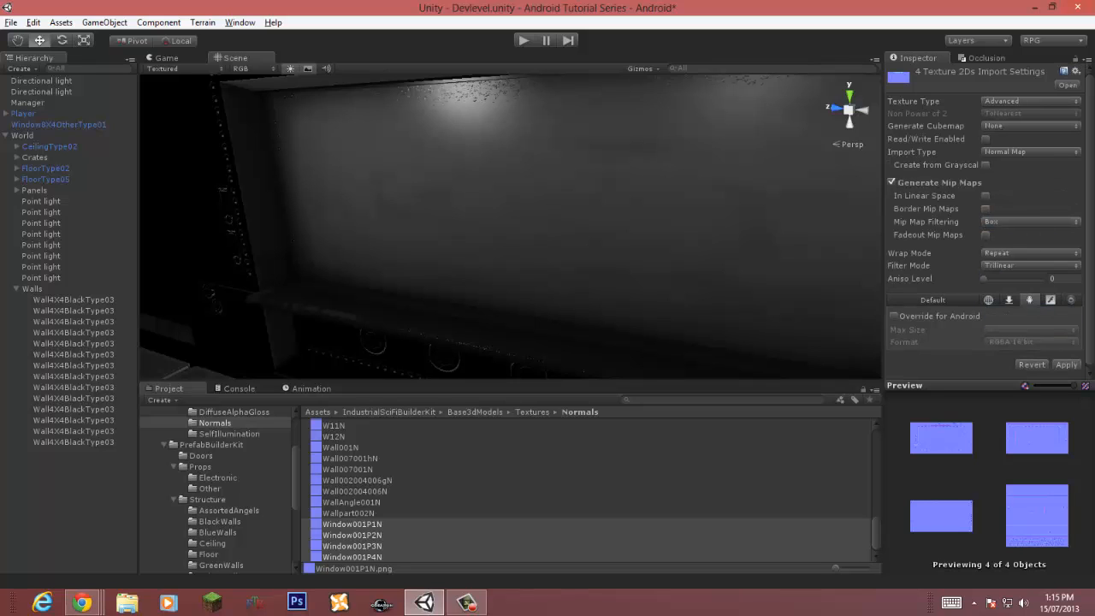
drag(983, 279, 1023, 279)
Step: Enable the normal maps' Android override with max size 2048 and format RGBA Compressed DXT5, and apply the import settings
click(895, 315)
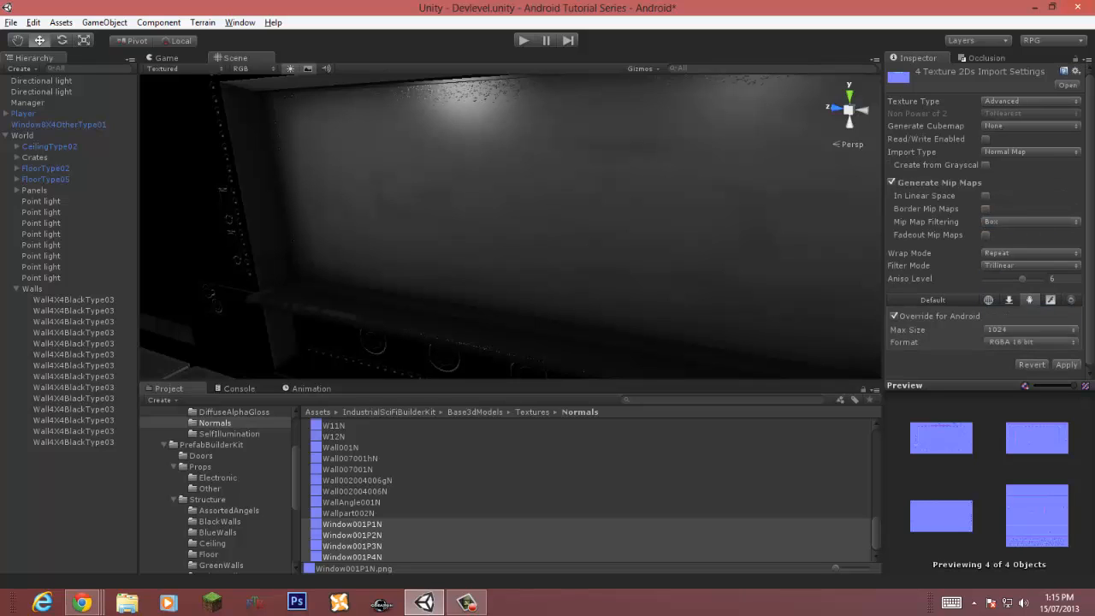
click(1030, 329)
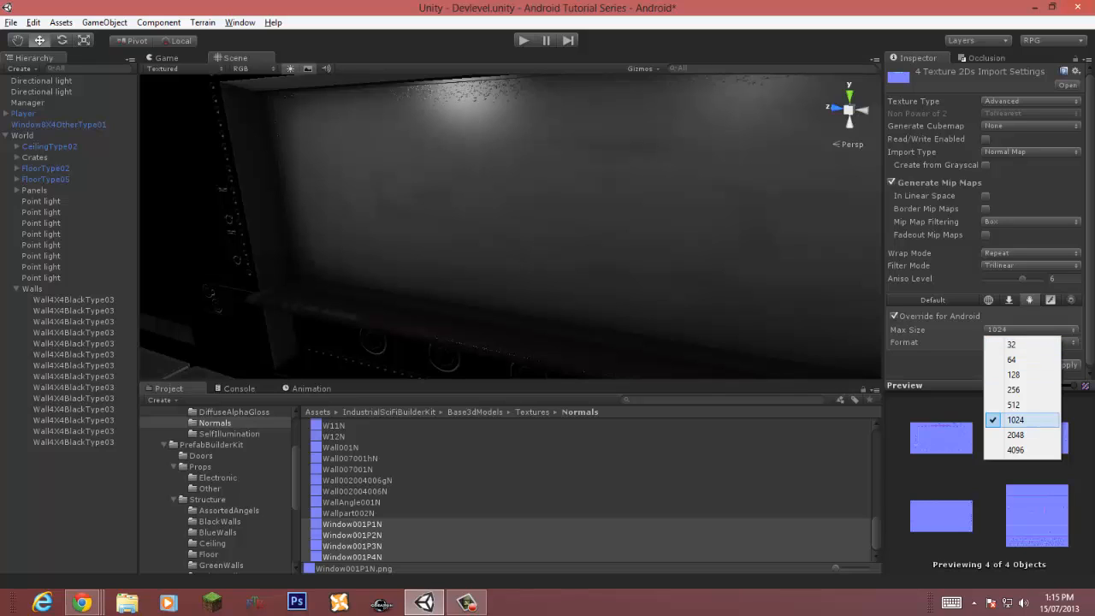
click(1015, 435)
click(1031, 342)
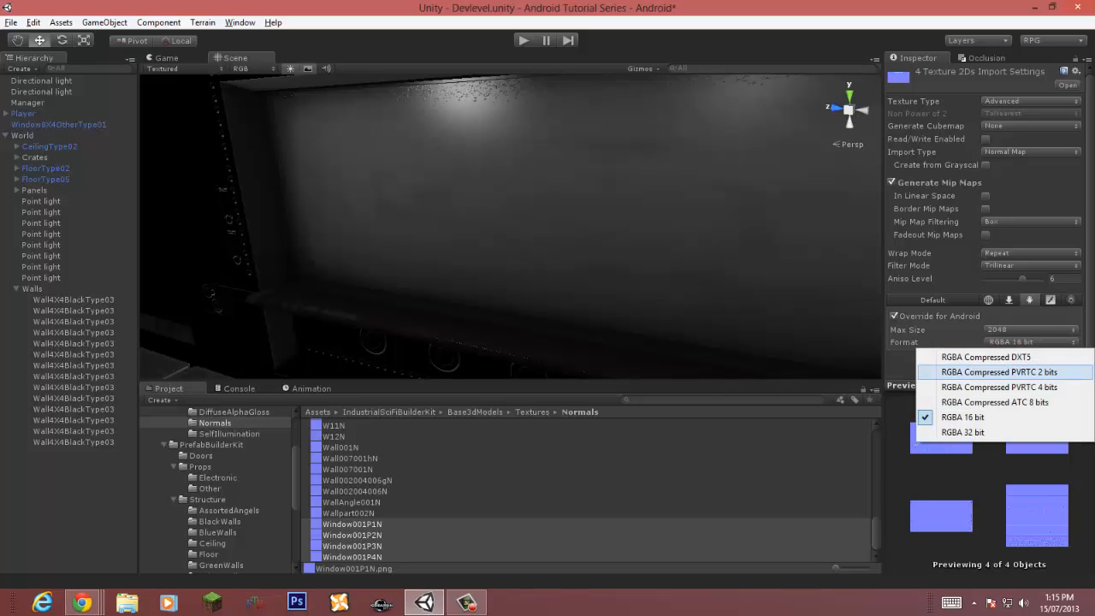
click(988, 357)
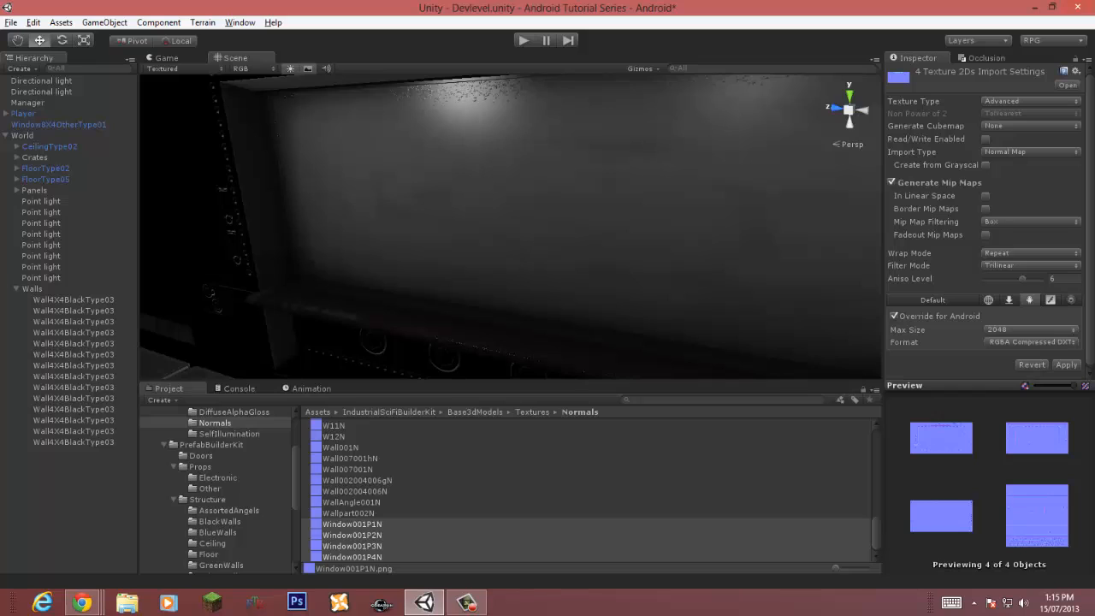
click(1066, 364)
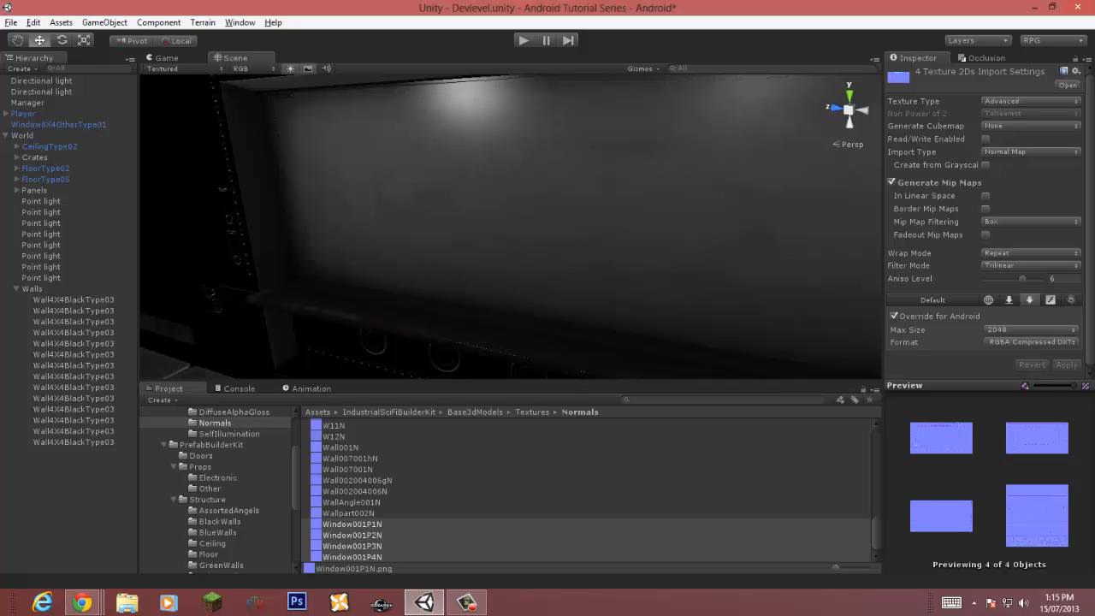
Step: Select the window in the scene and set its P1 material's shader to Mobile/Bumped Specular (1 Directional Light)
right_drag(530, 222, 564, 210)
click(565, 210)
scroll(984, 325, down, 3)
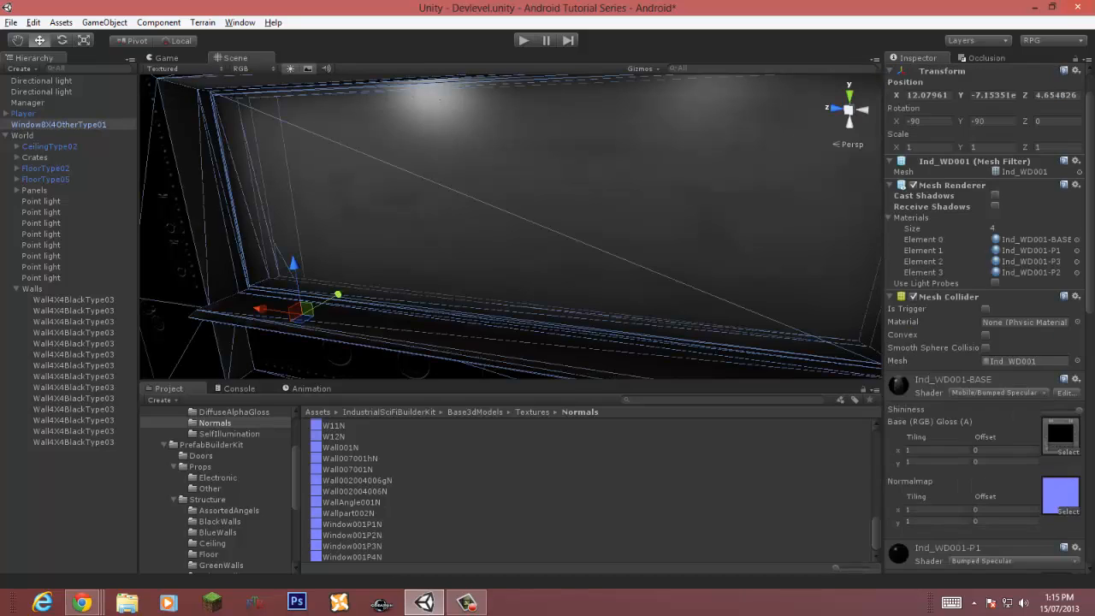
scroll(984, 325, down, 4)
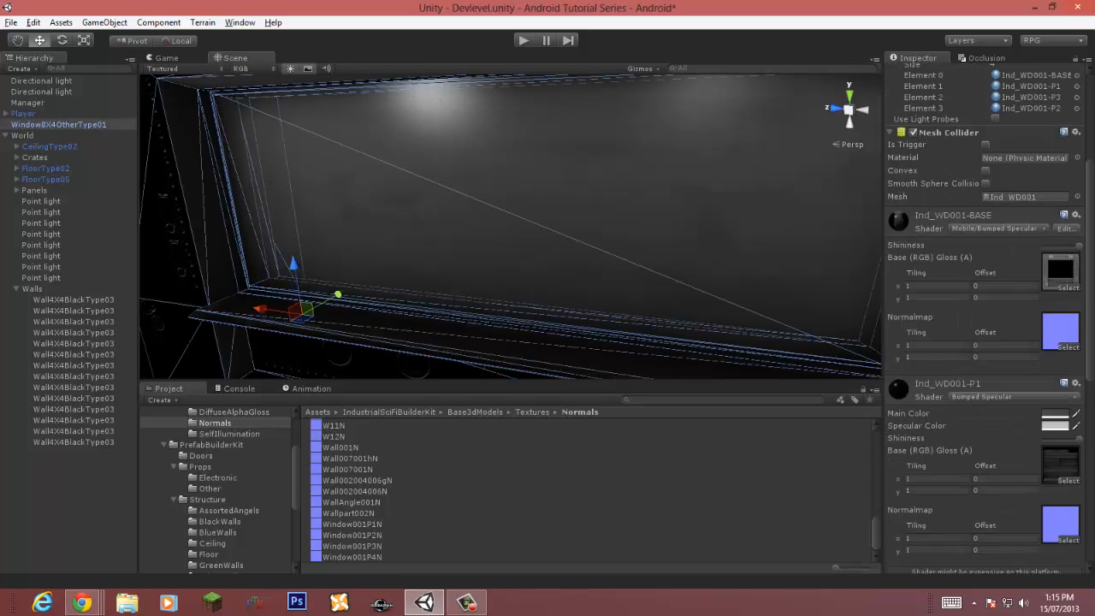
click(1014, 396)
mouse_move(984, 267)
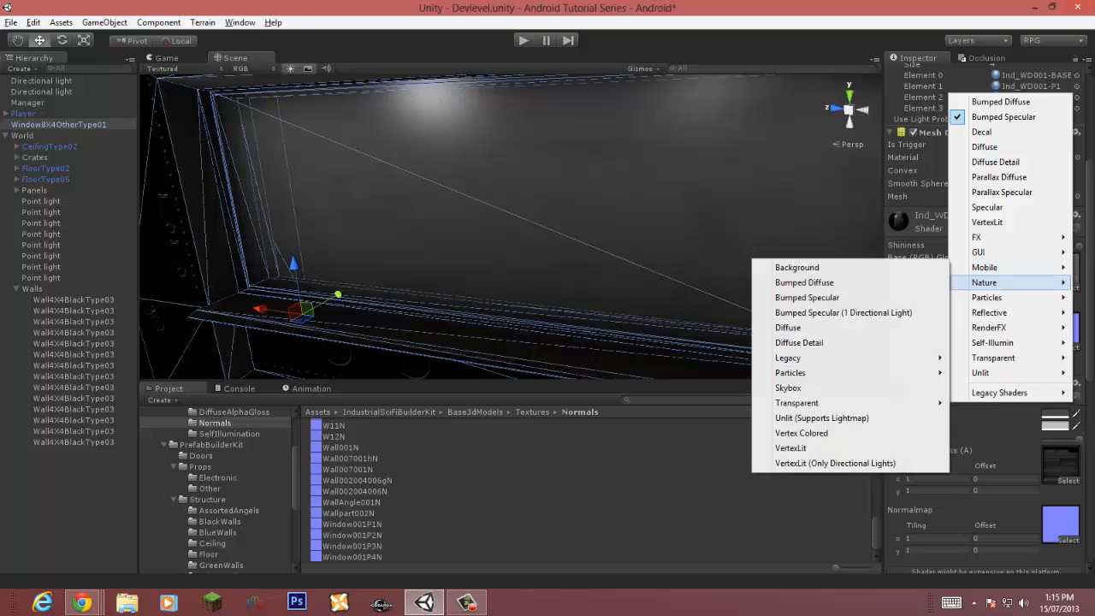
click(843, 312)
Step: Set the window's BASE material shader to Mobile/Bumped Specular (1 Directional Light)
click(1013, 228)
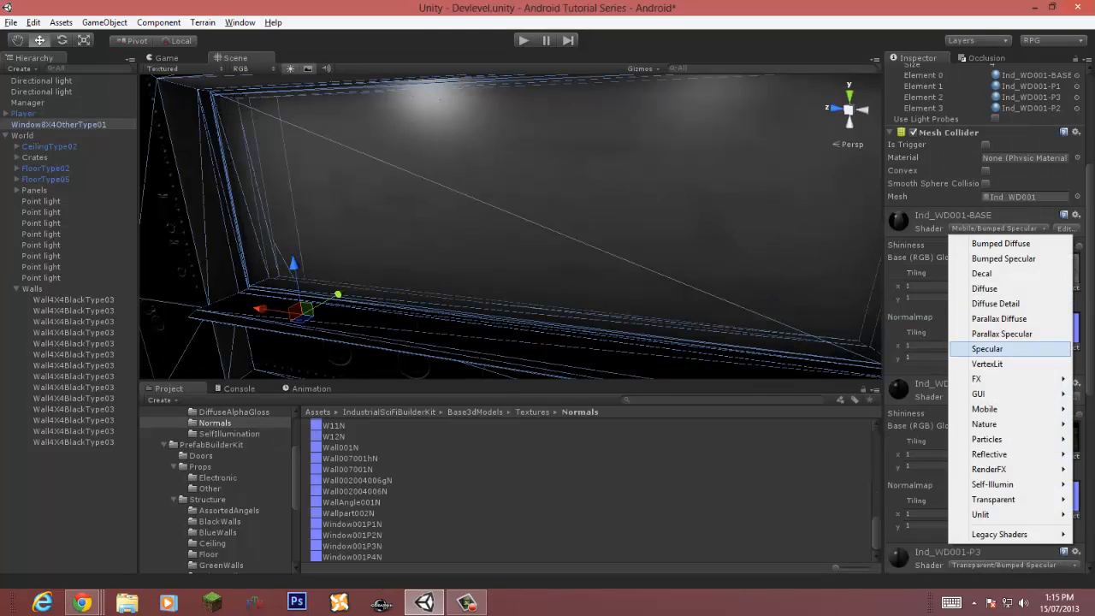
mouse_move(984, 409)
click(842, 454)
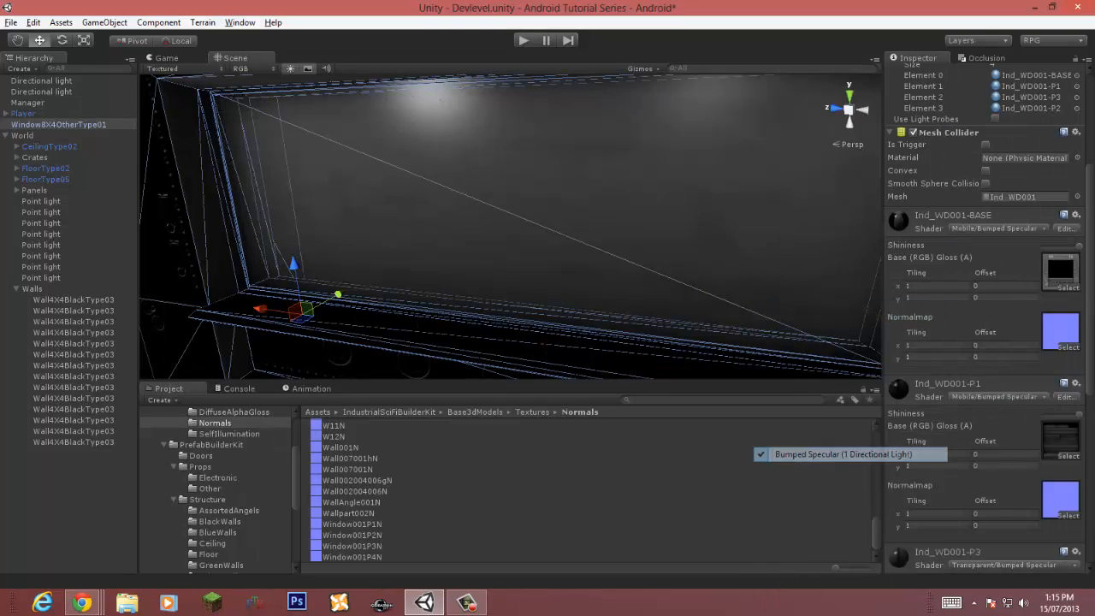
Step: Set the window's P3 material shader to Mobile/Transparent/Vertex Color
click(1010, 400)
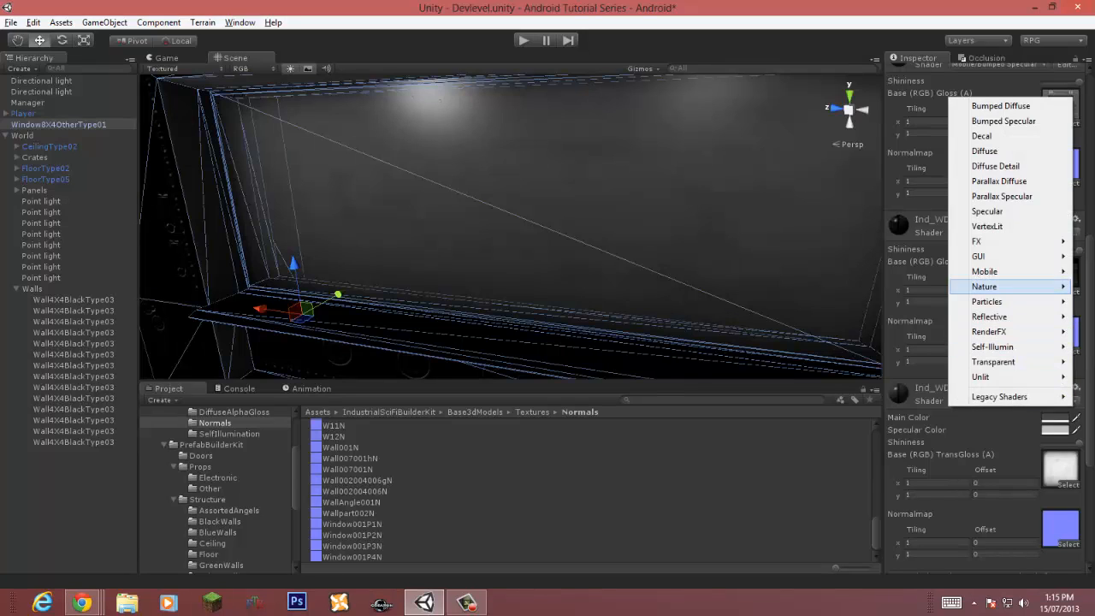
mouse_move(984, 272)
mouse_move(797, 406)
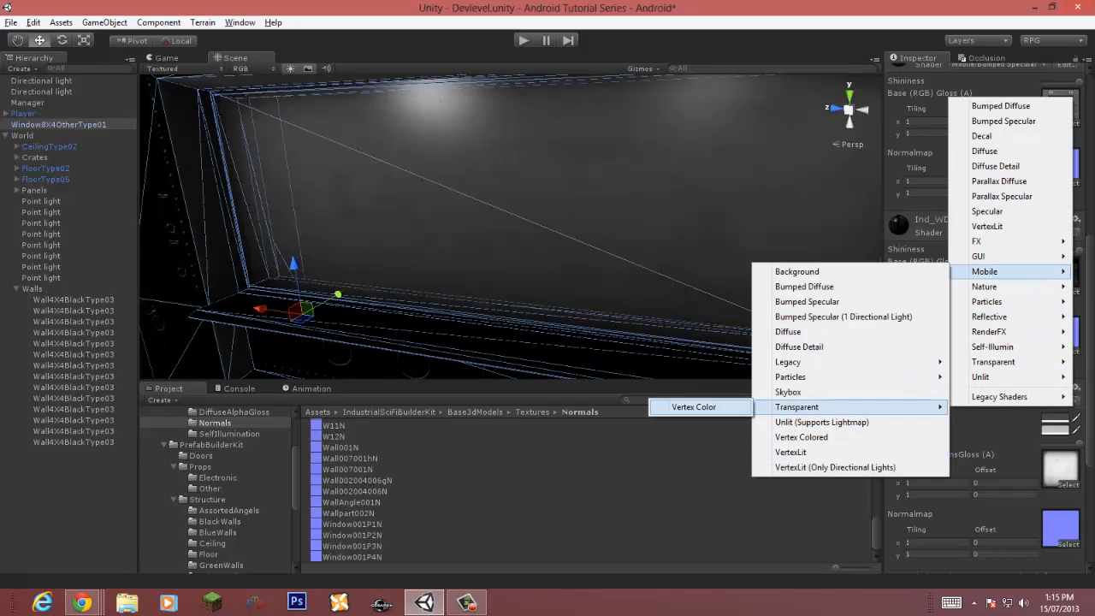
click(697, 407)
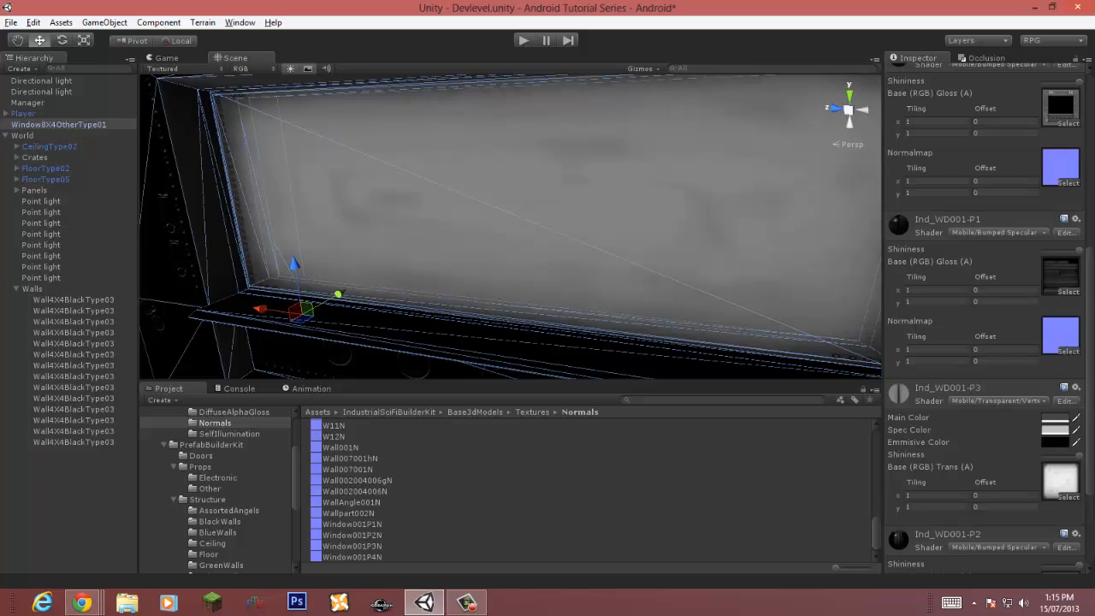
Step: Try the Transparent/Diffuse and Transparent/Bumped Specular shaders on the window's P3 material
click(999, 400)
mouse_move(993, 362)
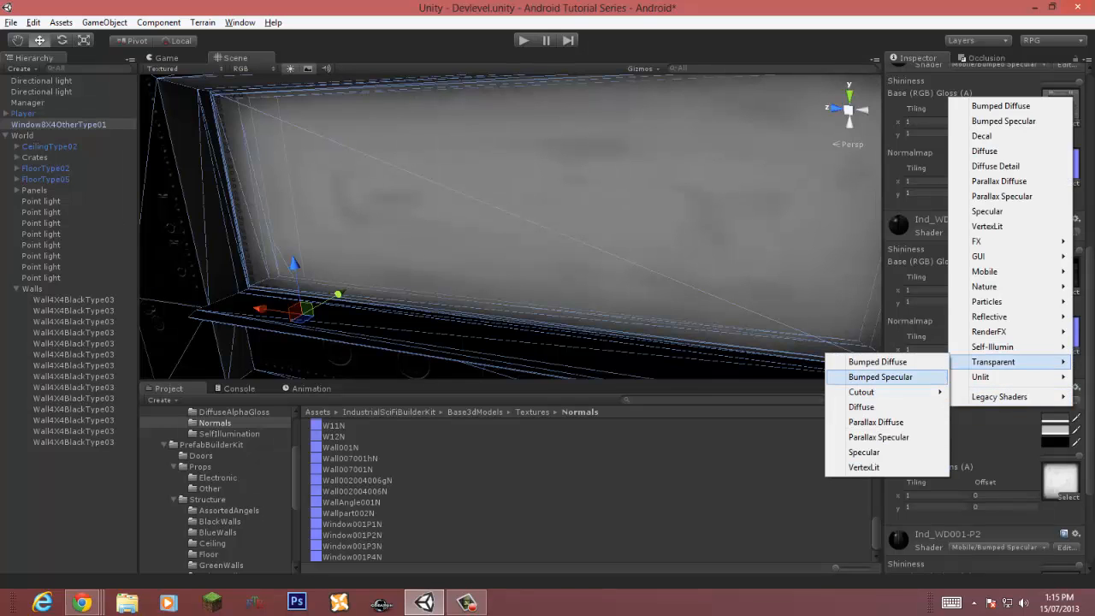
click(860, 407)
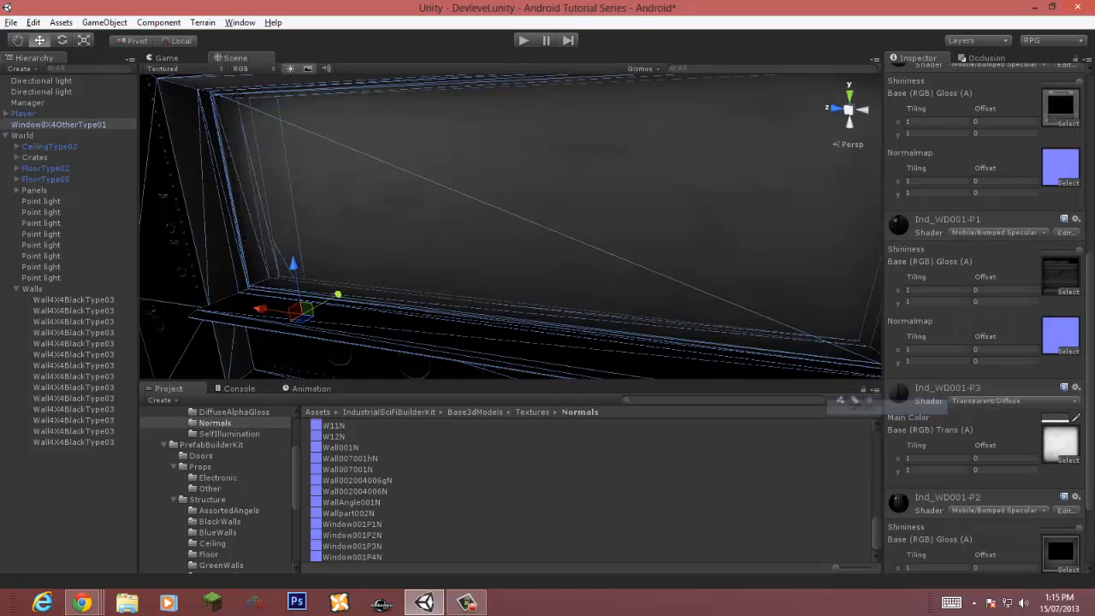
click(999, 400)
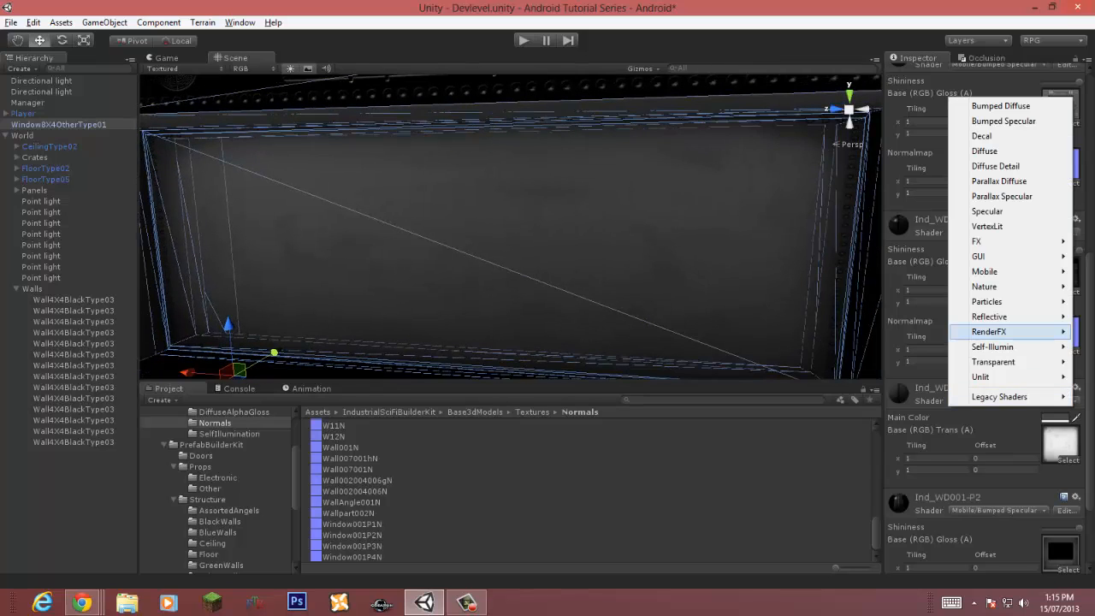
mouse_move(993, 362)
click(866, 377)
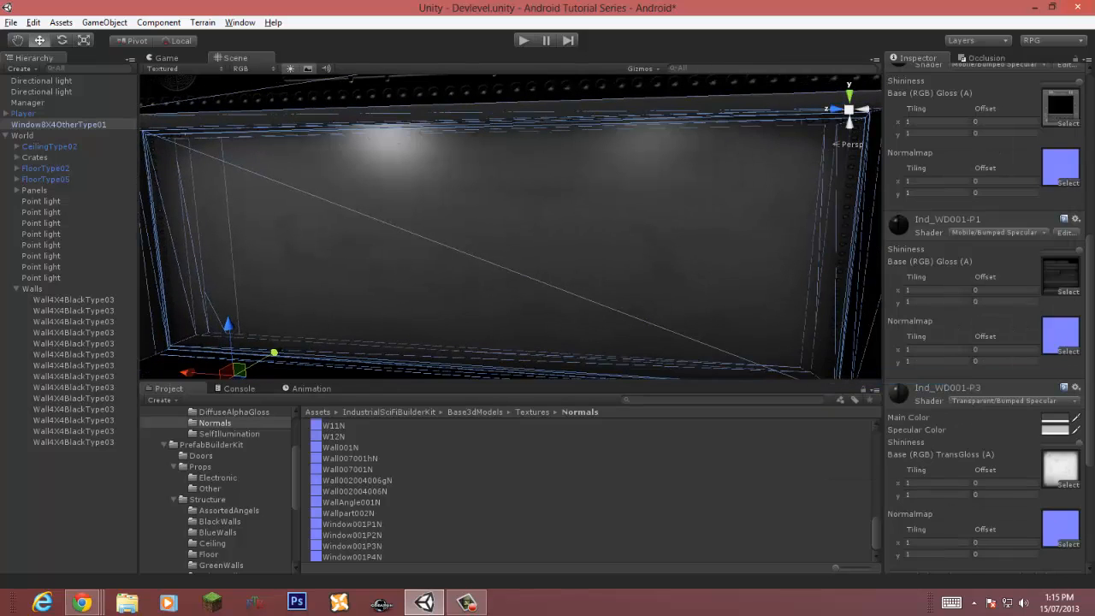
Step: Set the window's P3 material shader to Transparent/Diffuse
scroll(984, 308, down, 3)
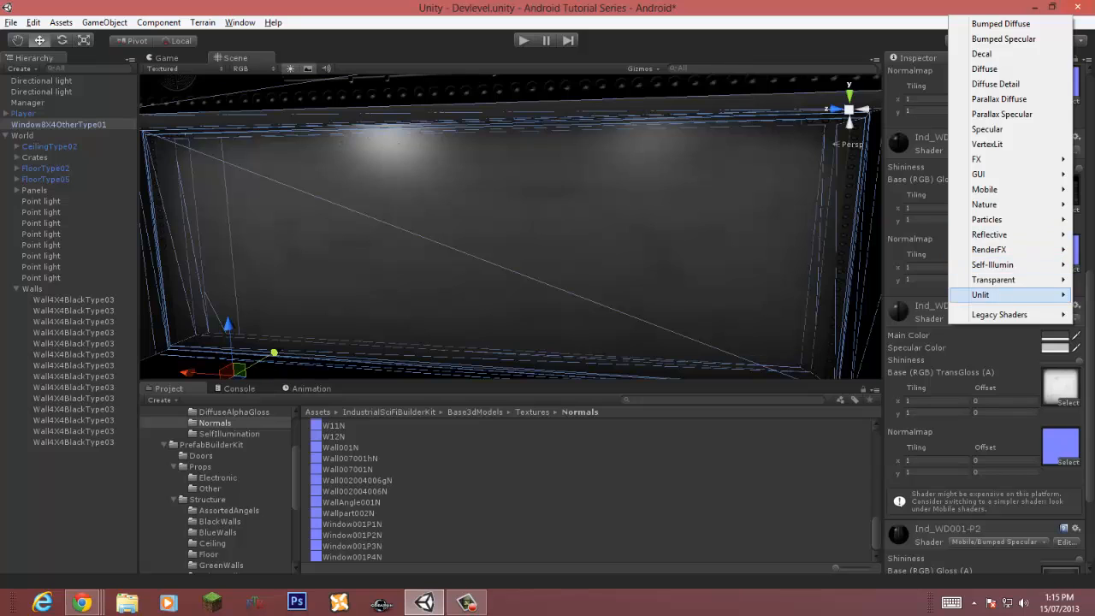
mouse_move(994, 280)
click(864, 324)
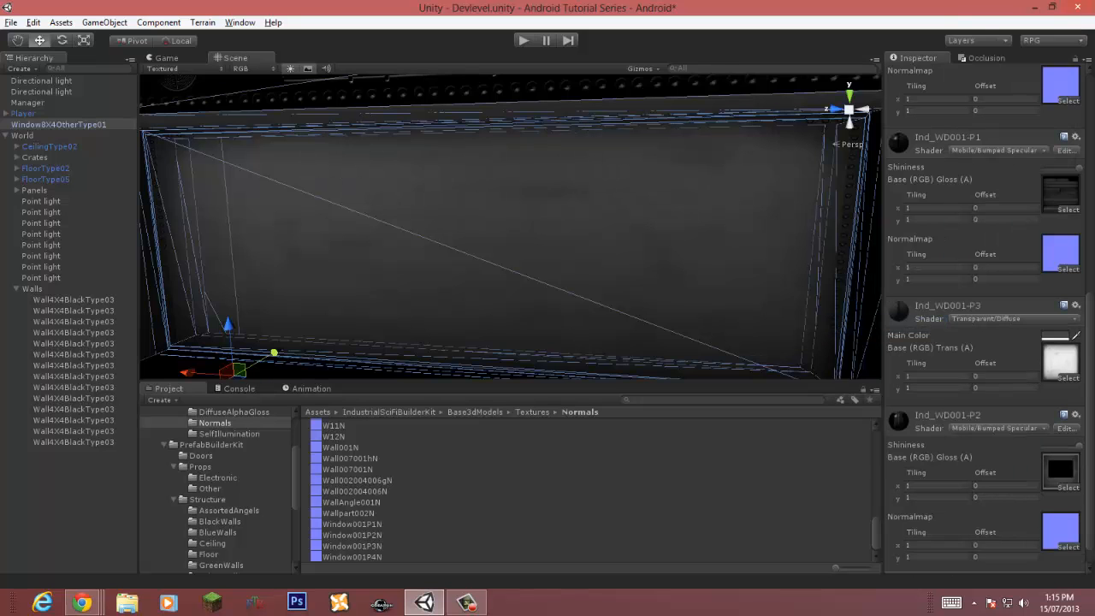
scroll(511, 227, down, 3)
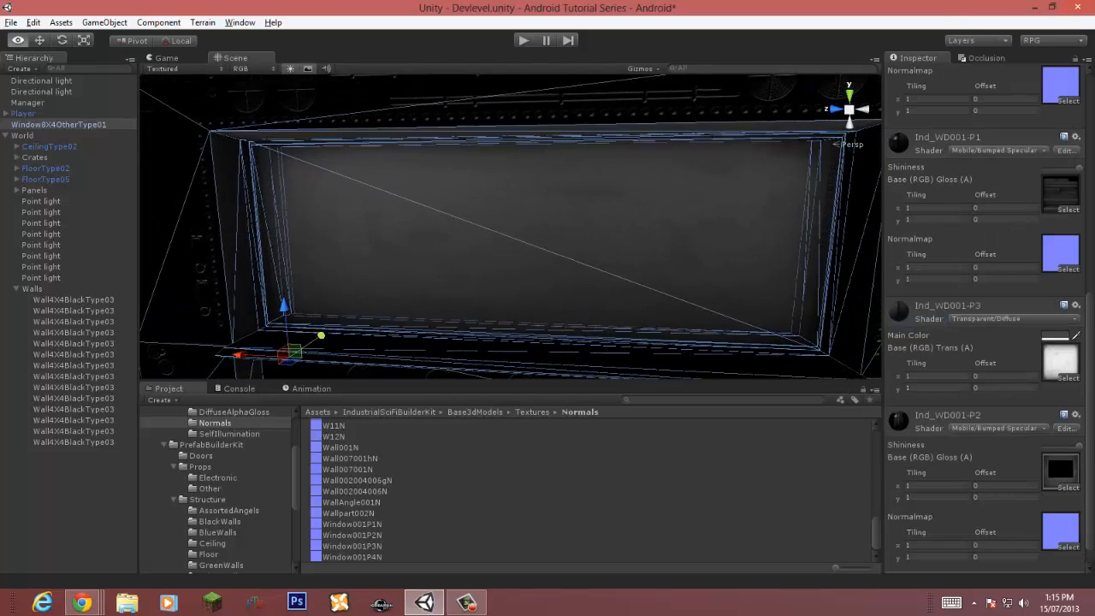
scroll(511, 227, up, 5)
scroll(989, 312, down, 1)
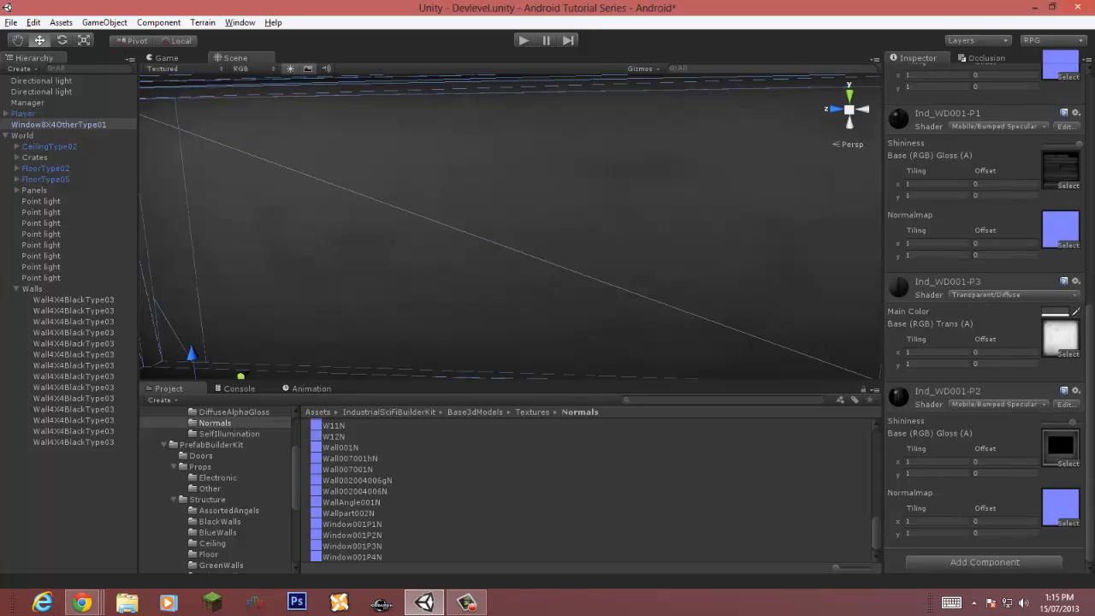
scroll(984, 316, up, 5)
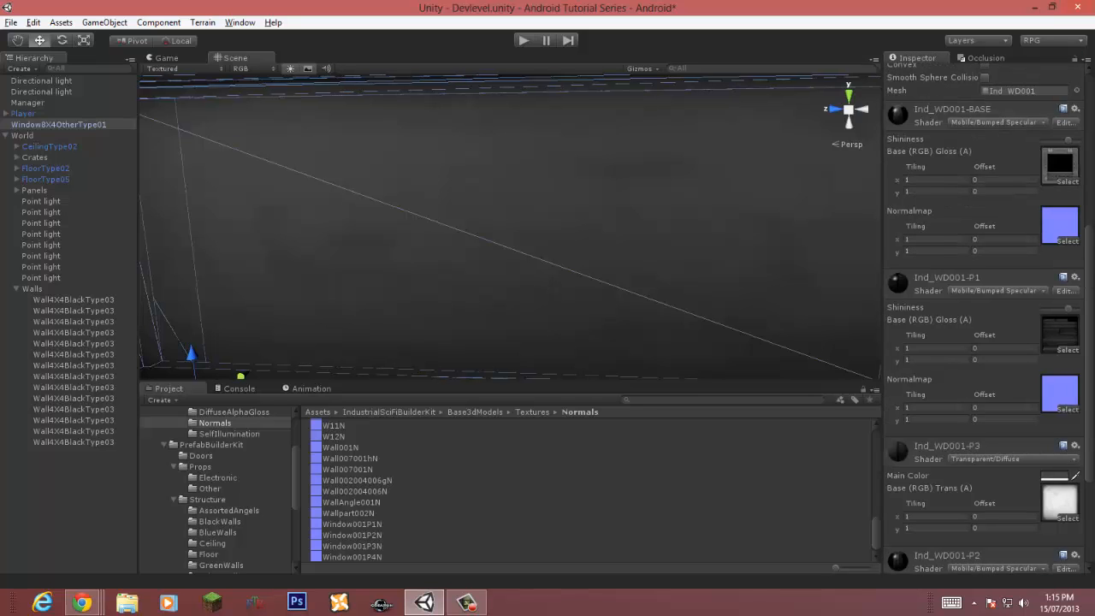
mouse_move(883, 313)
mouse_down()
mouse_move(798, 312)
mouse_move(865, 312)
mouse_up()
key(s)
right_drag(599, 231, 606, 274)
key(w)
key(w)
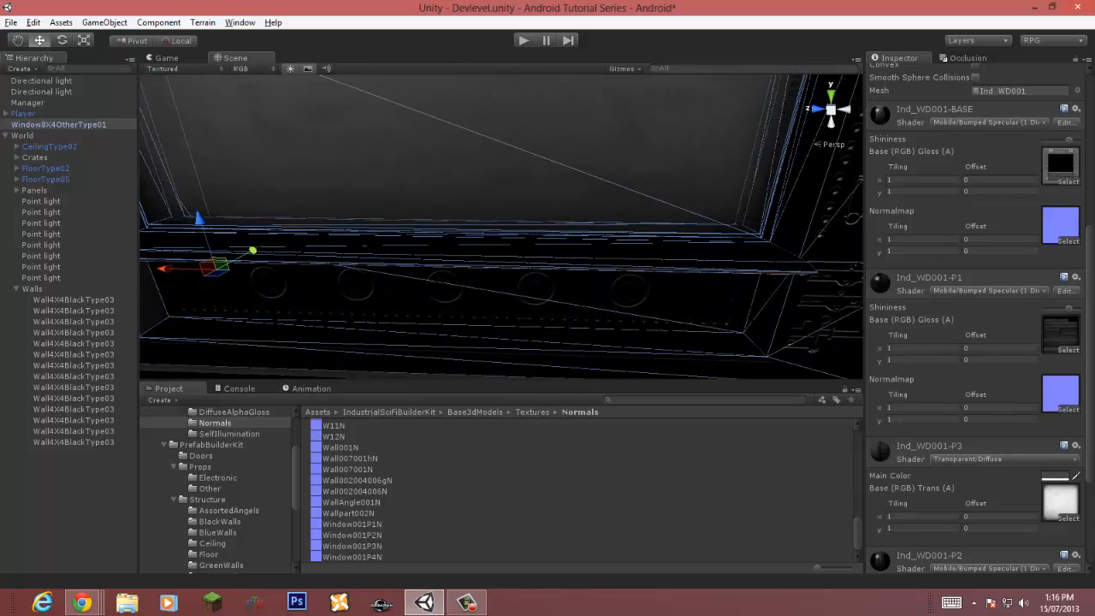
Step: Select the Window8X4OtherType01 object and set its layer to Levelbottom
click(58, 125)
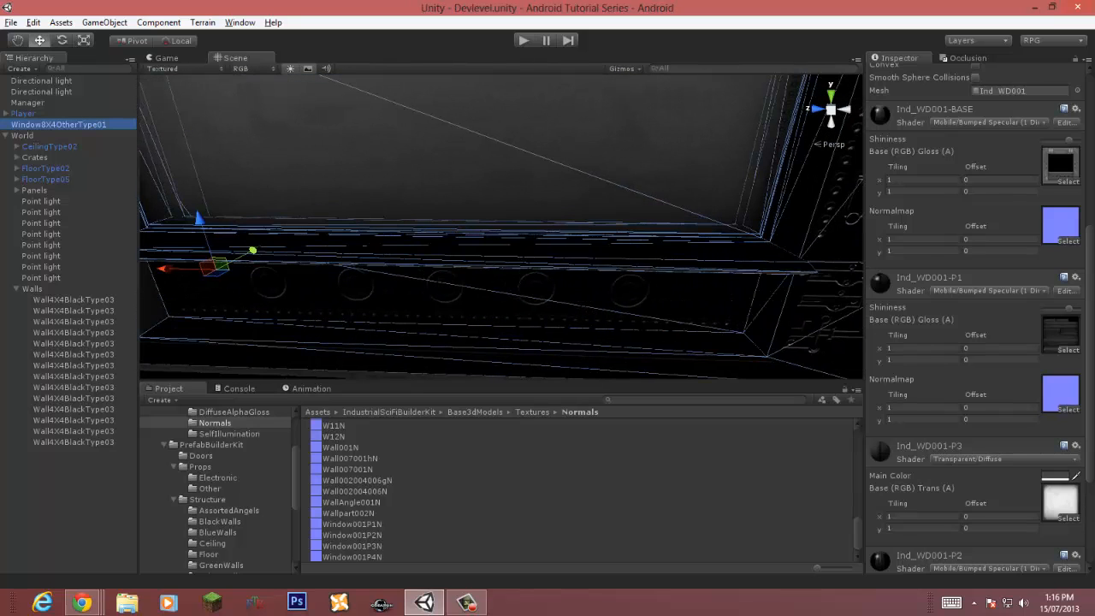
scroll(975, 257, up, 8)
click(1048, 84)
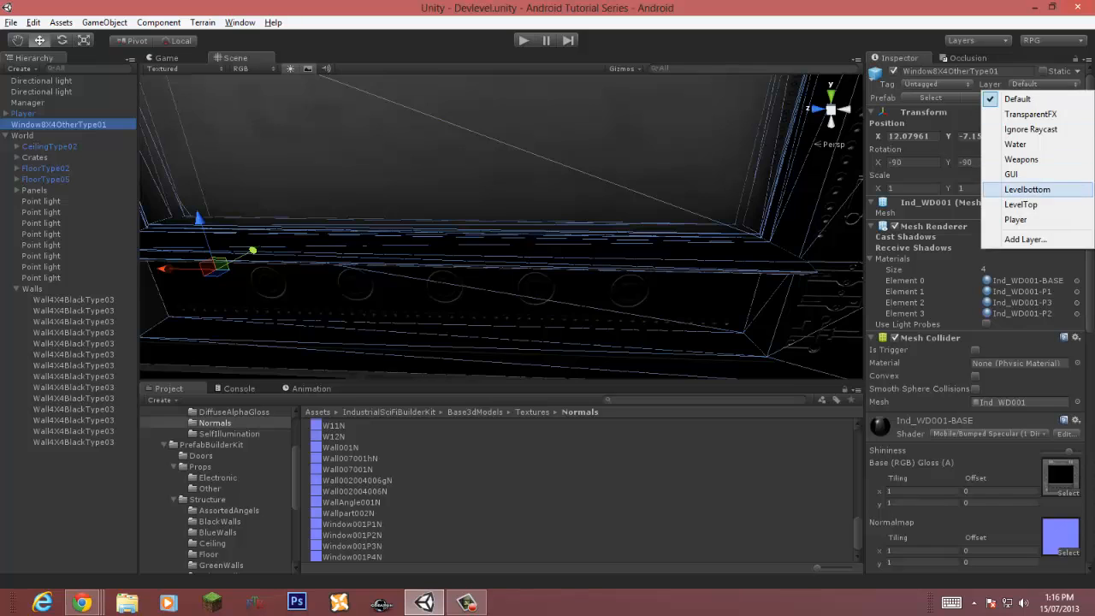
click(1027, 189)
Step: Mark the window object as Static
key(f)
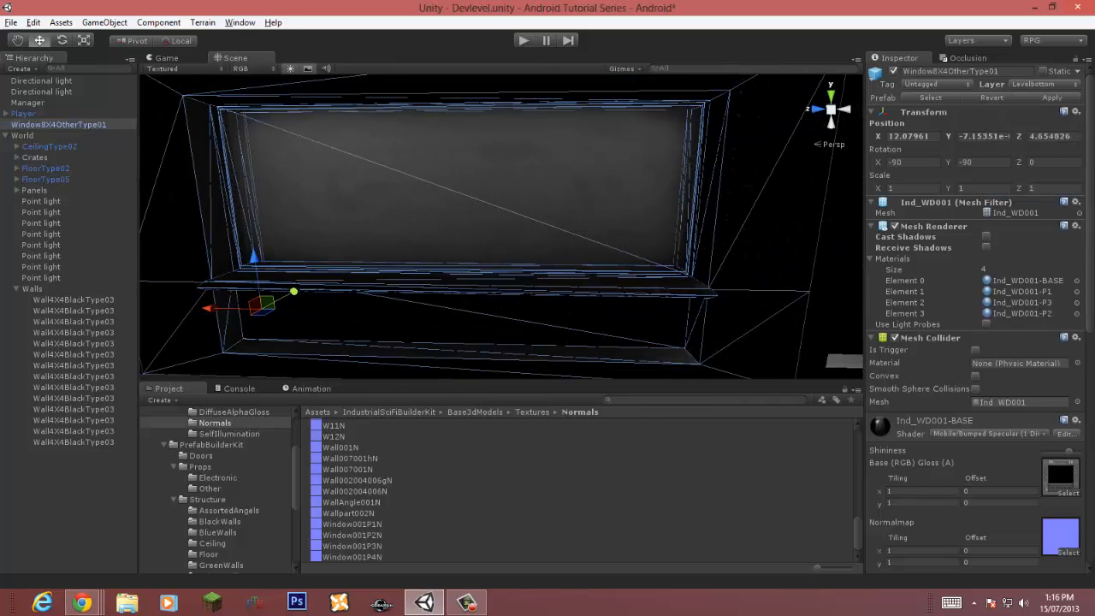
right_drag(598, 231, 504, 224)
click(504, 214)
key(w)
key(s)
key(w)
key(s)
click(505, 225)
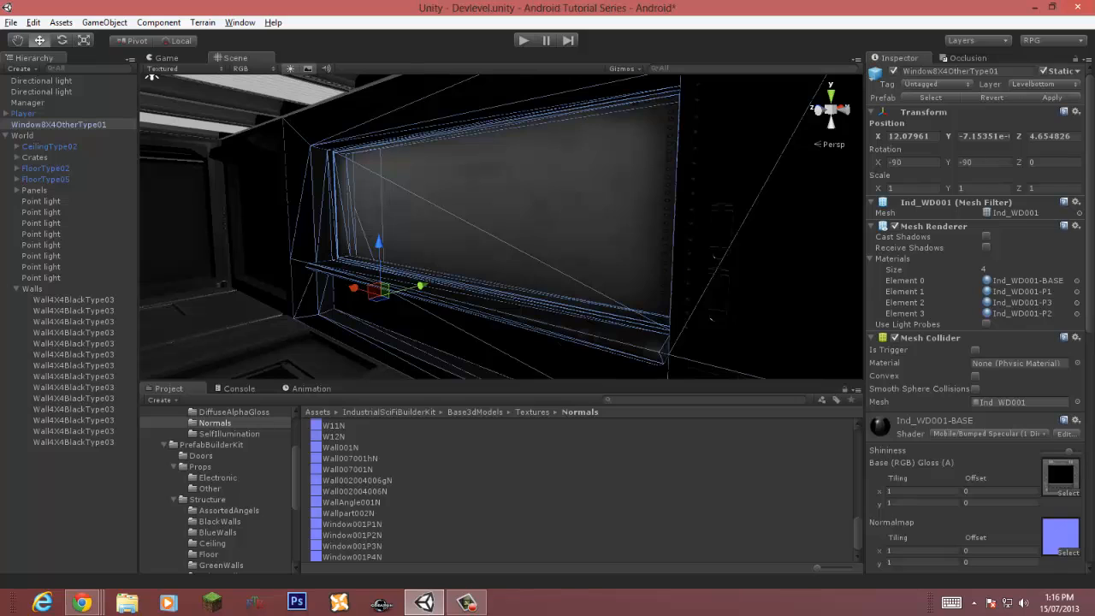
Step: Save the scene and enter Play mode
key(ctrl+s)
key(ctrl+p)
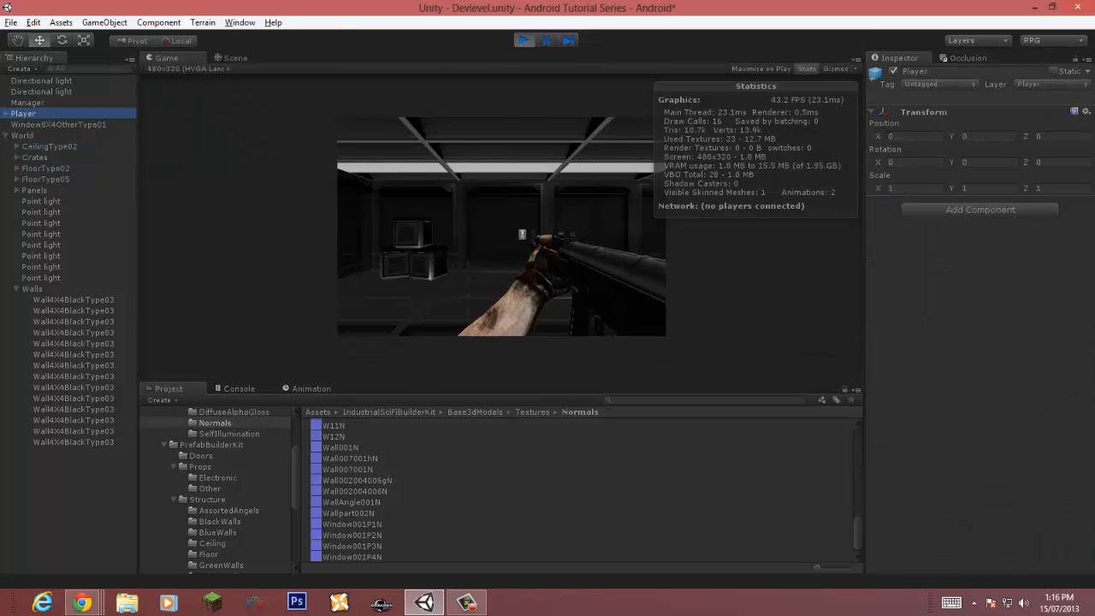
Step: Expand the Player object and inspect its LeftTouchPad, ReloadTouchPad and RightTouchPad children
click(6, 135)
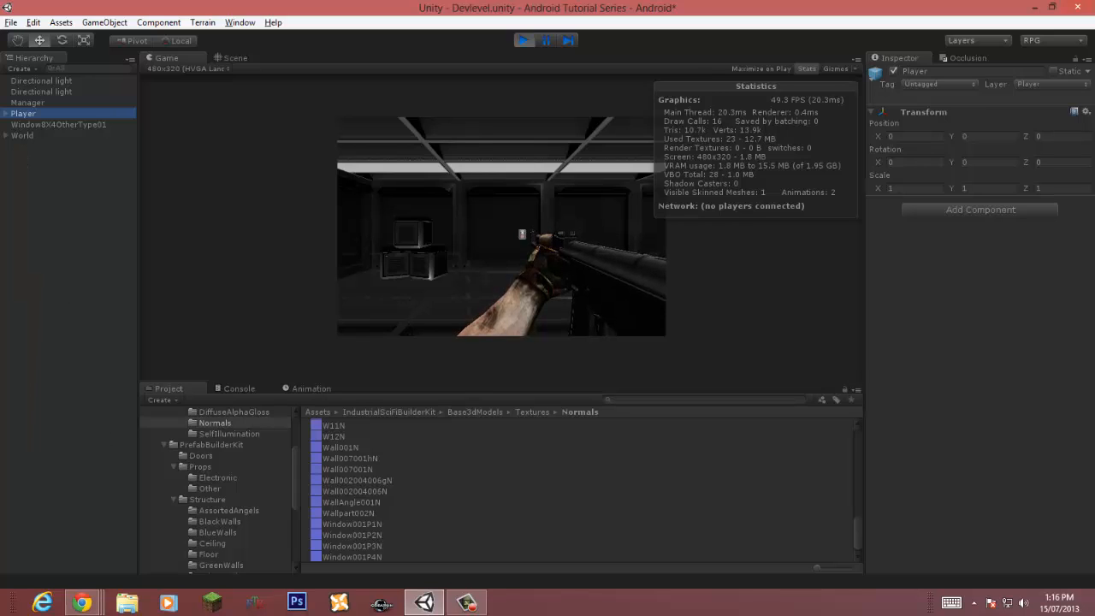
click(6, 114)
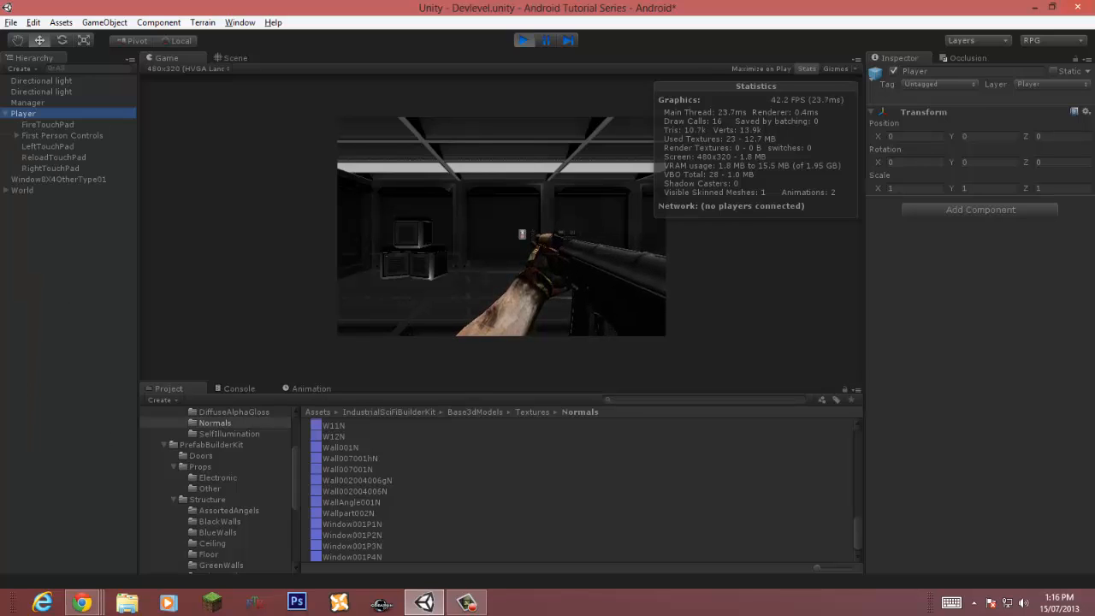
click(48, 146)
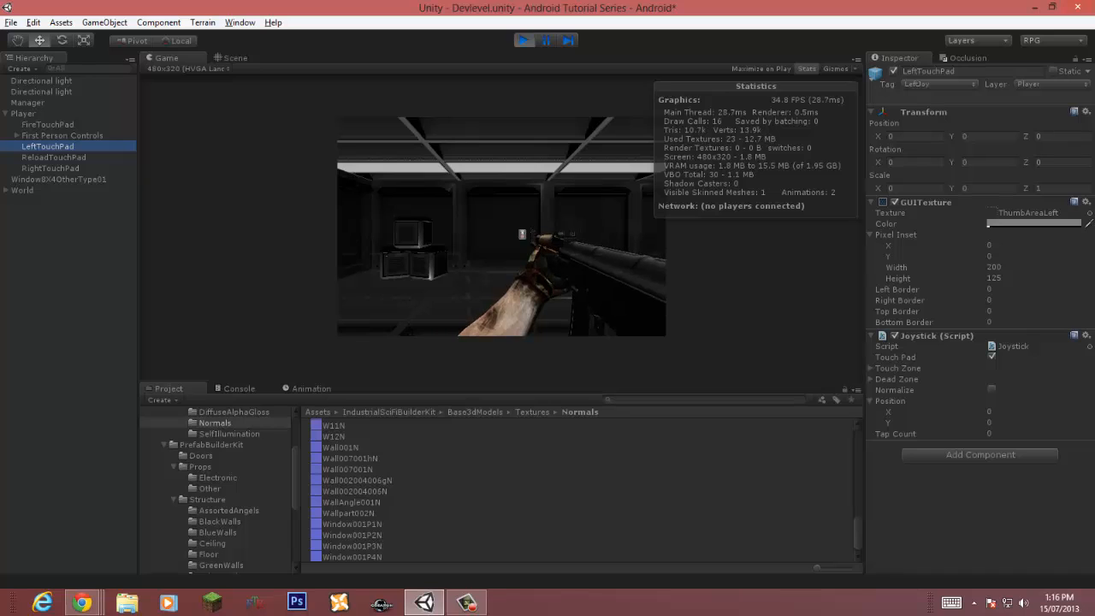
click(54, 158)
click(51, 168)
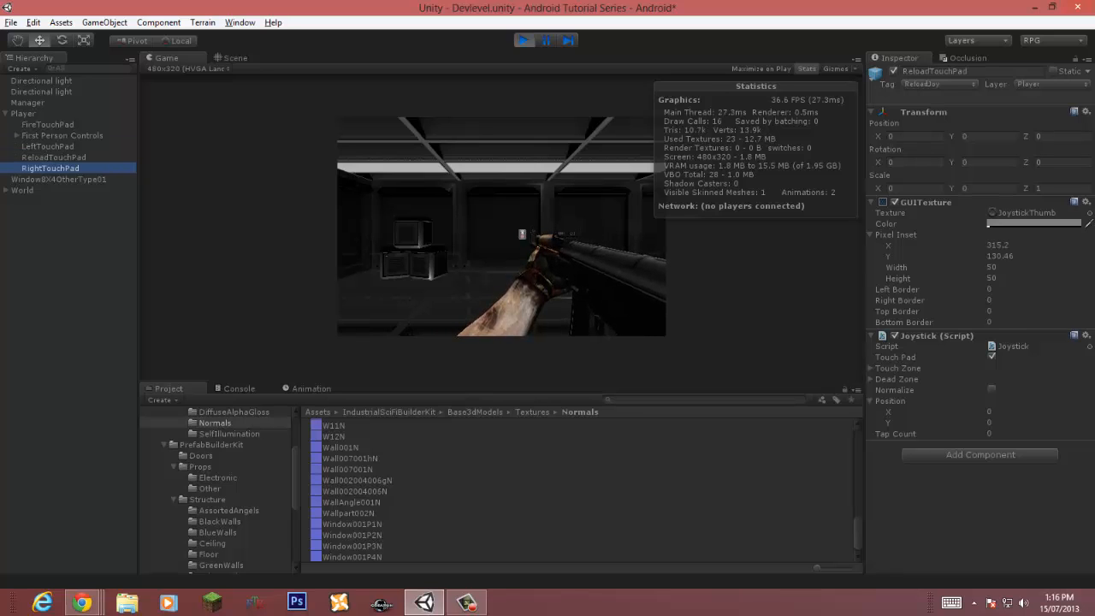
mouse_move(888, 423)
mouse_down()
mouse_move(913, 411)
mouse_move(893, 411)
mouse_up()
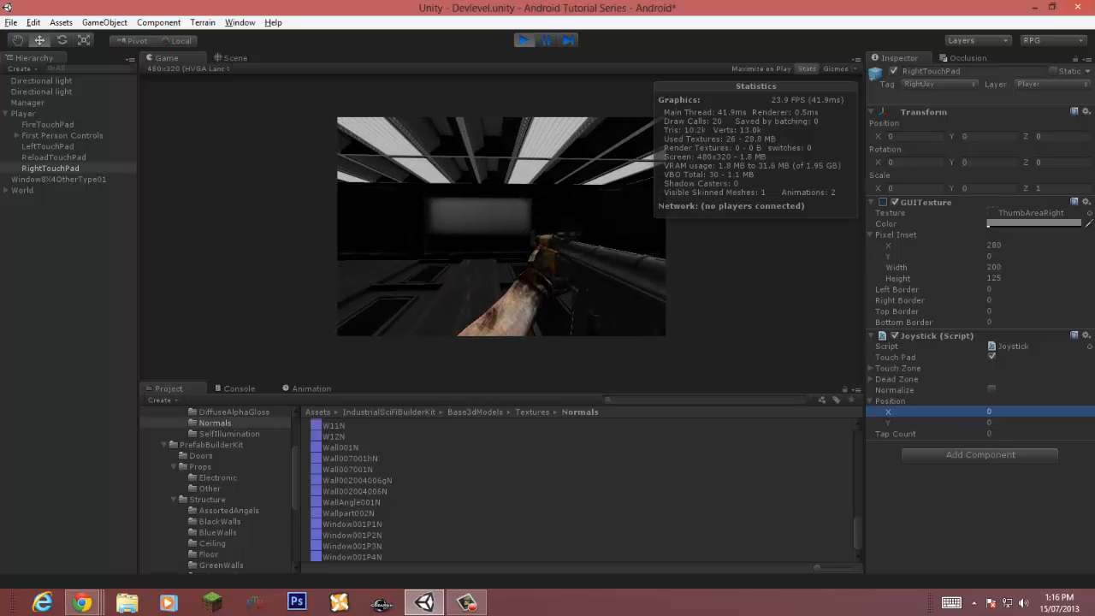
click(48, 147)
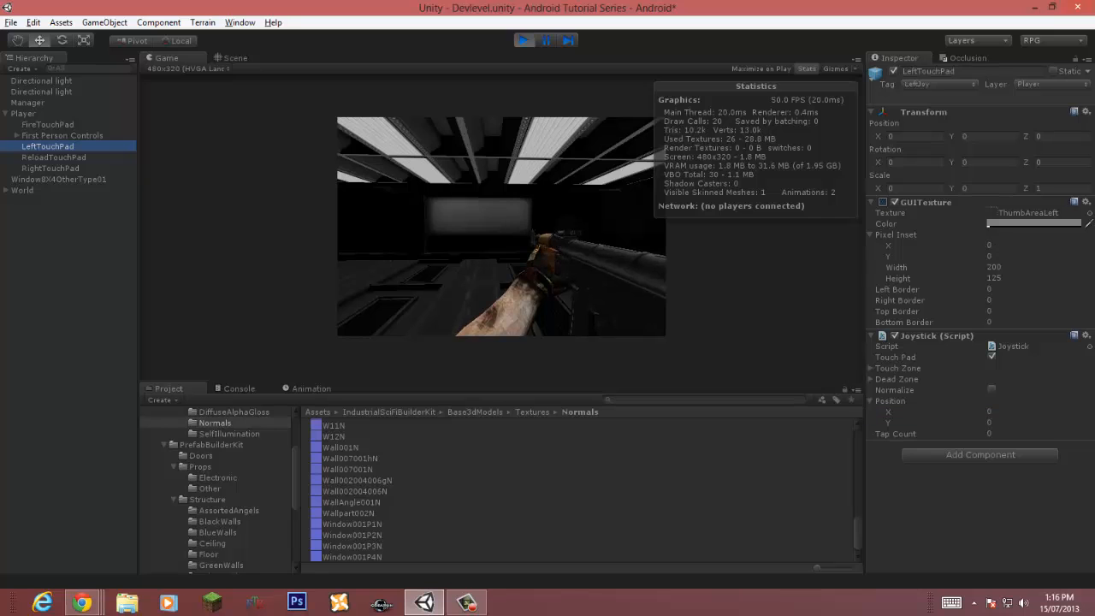
Step: Exit Play mode and select the window object in the scene
mouse_move(903, 411)
mouse_down()
mouse_move(893, 411)
mouse_move(915, 422)
mouse_move(893, 423)
mouse_up()
click(524, 40)
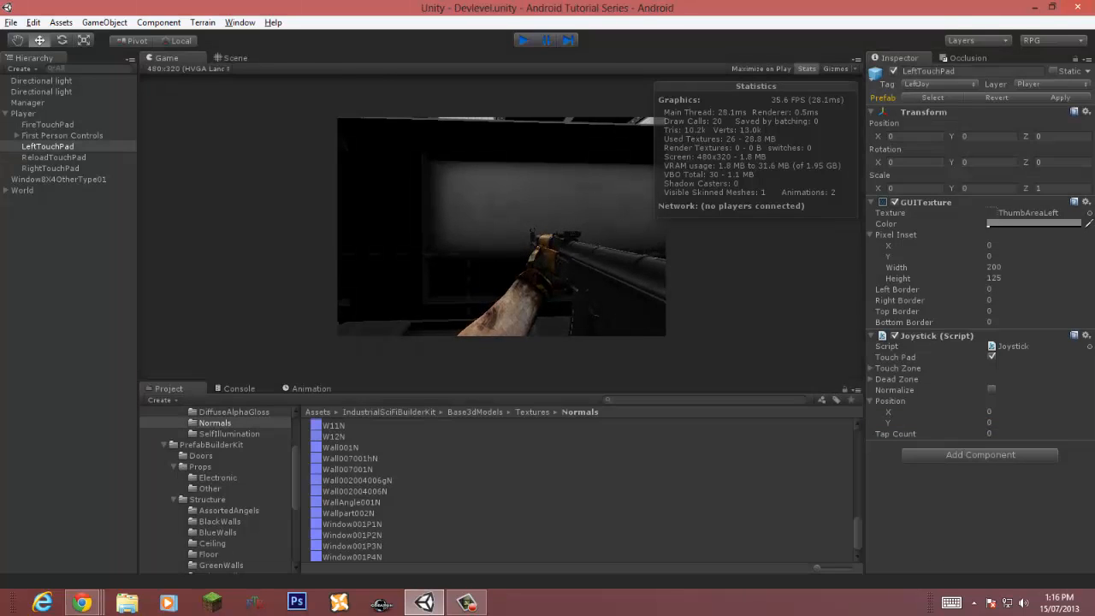
click(513, 197)
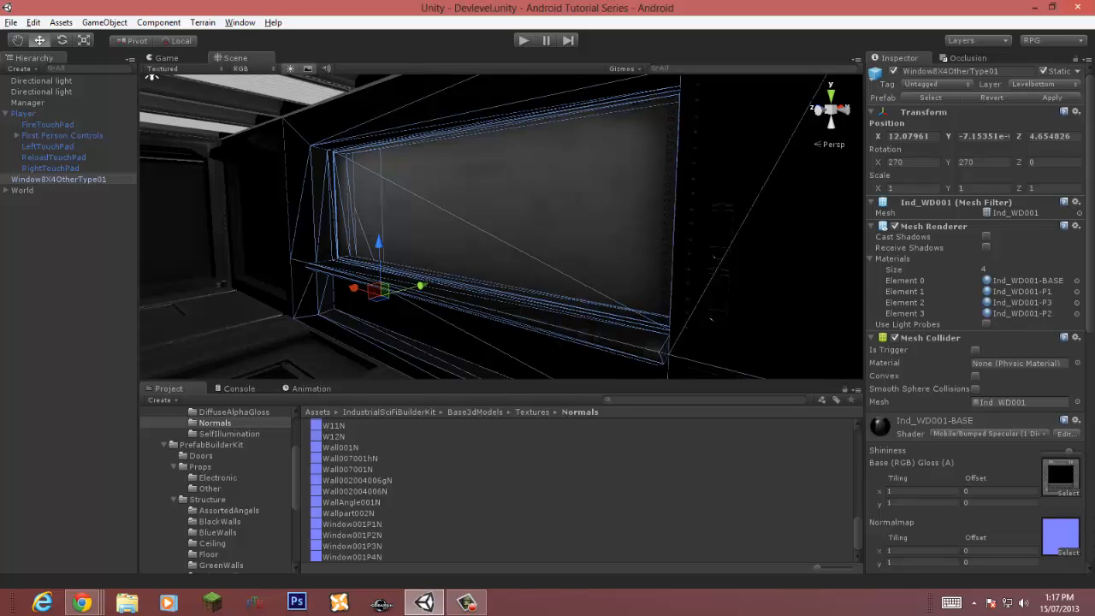
Step: Enable Convex on the window object's Mesh Collider
key(s)
right_drag(513, 222, 537, 209)
key(w)
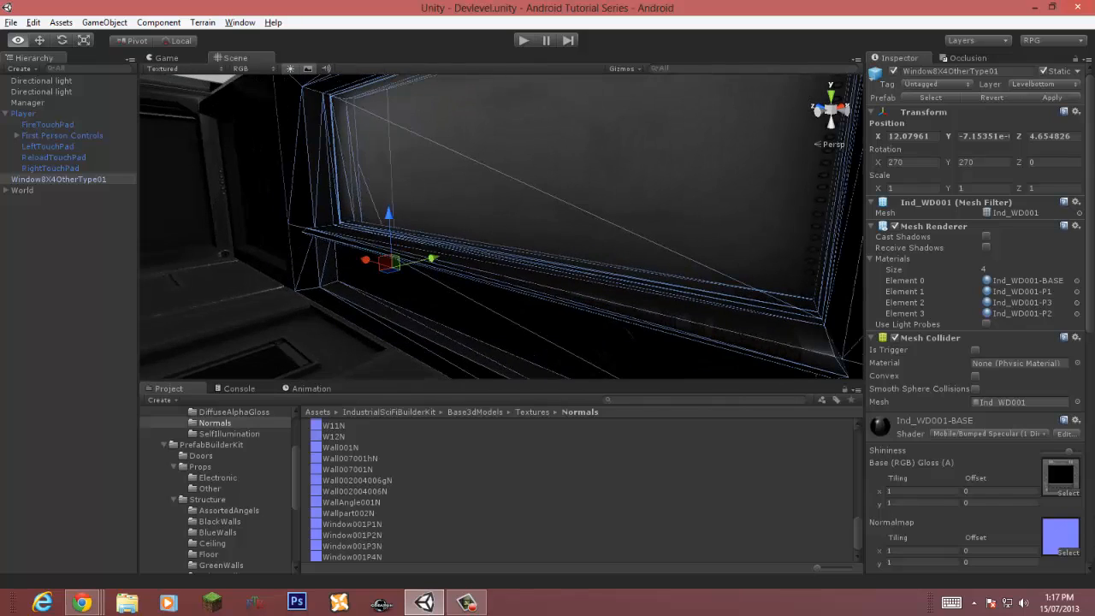
scroll(976, 316, down, 5)
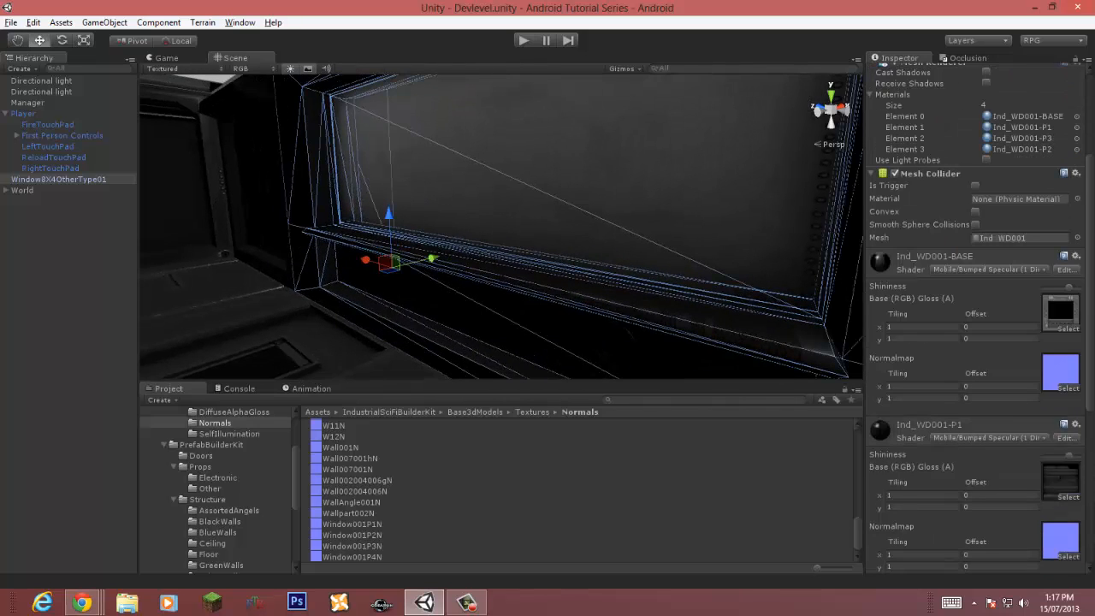
click(986, 160)
click(986, 160)
click(976, 225)
click(975, 211)
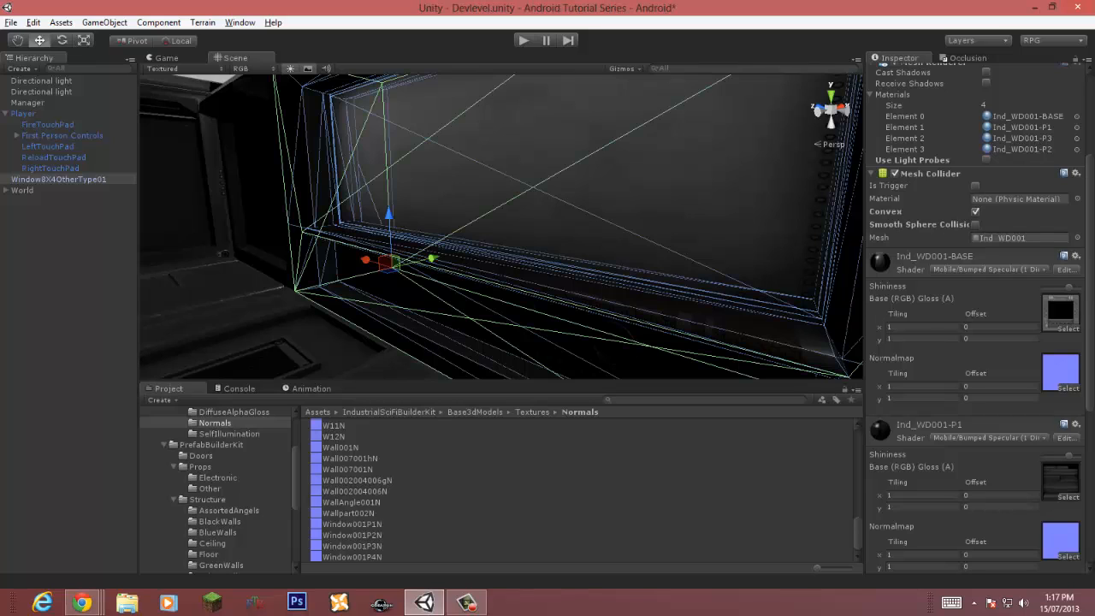
Step: Save the scene
alt+drag(548, 231, 612, 232)
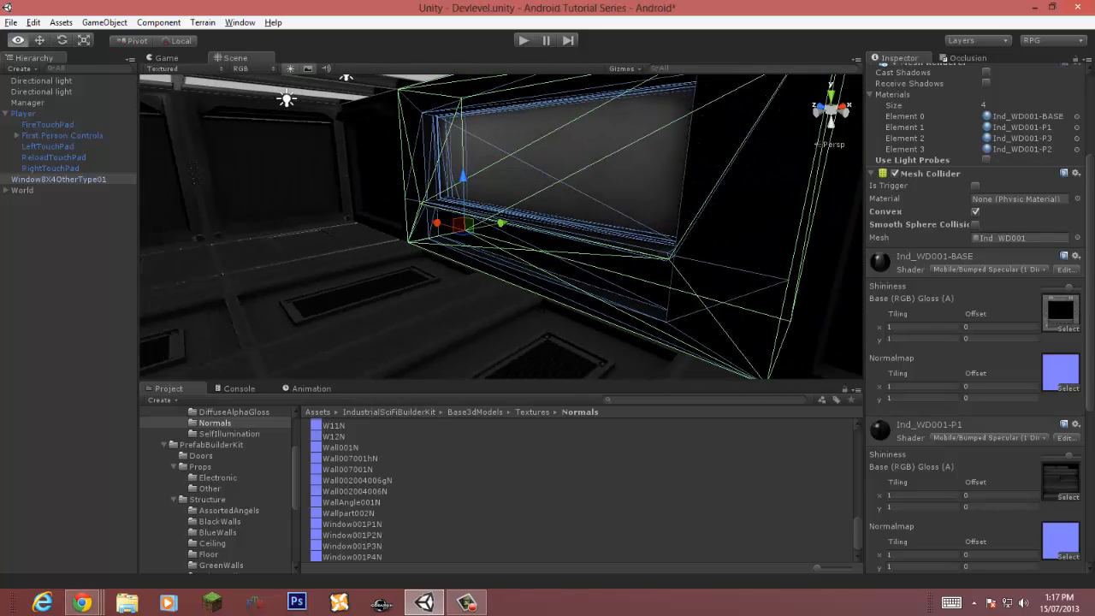
key(ctrl+s)
scroll(975, 316, up, 5)
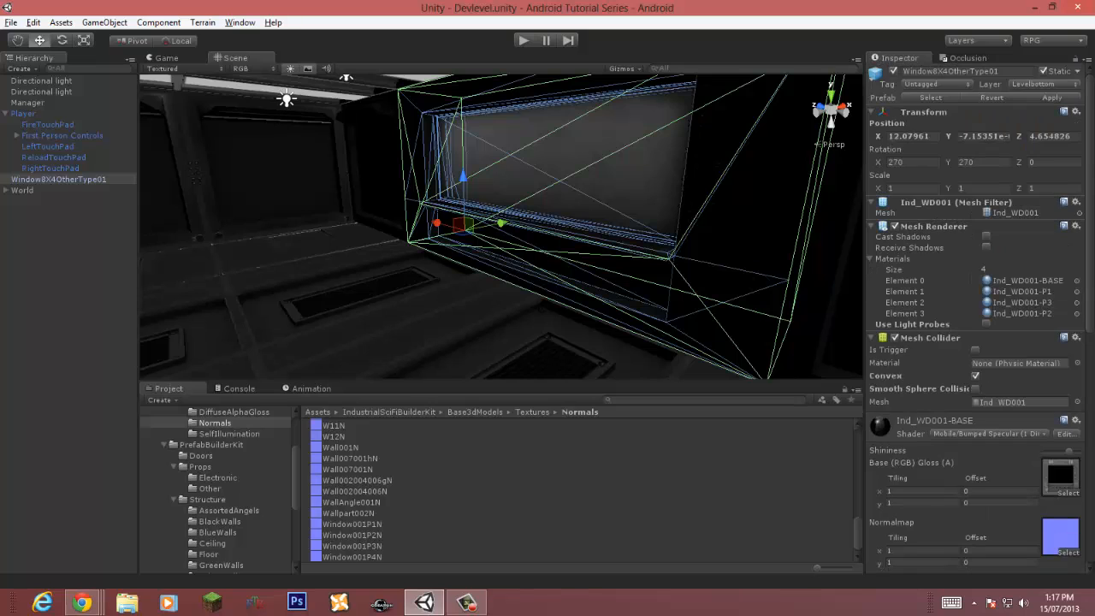
Step: Try setting the window object's layer to LevelTop
click(1037, 83)
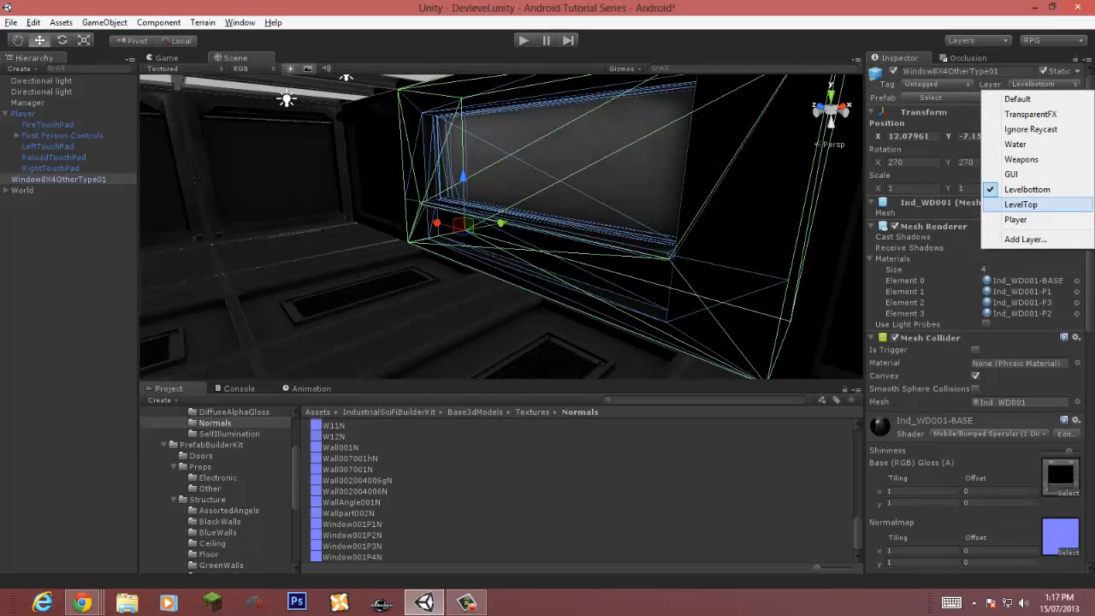
click(1015, 154)
click(1040, 84)
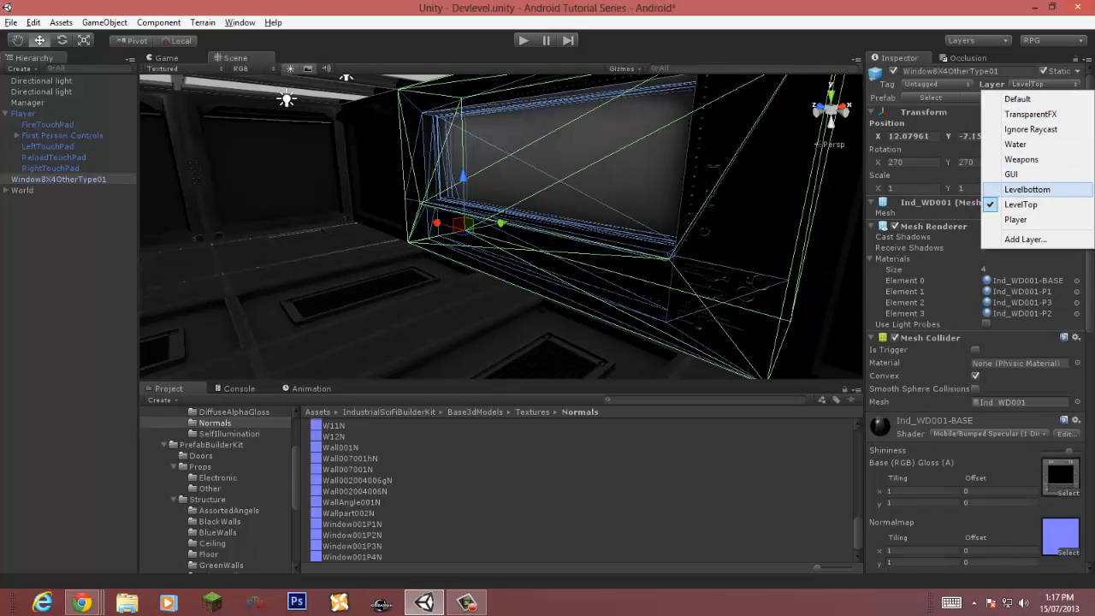
click(1017, 98)
click(1040, 84)
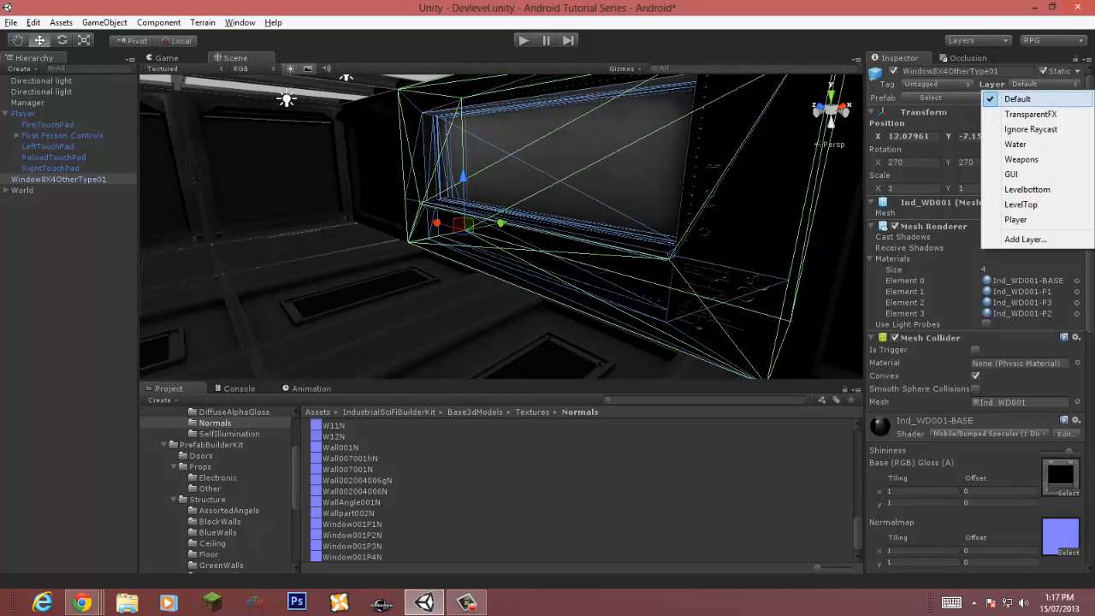
click(1022, 204)
Step: Reselect the window object and set its layer back to Levelbottom
right_drag(616, 248, 727, 231)
click(744, 221)
key(w)
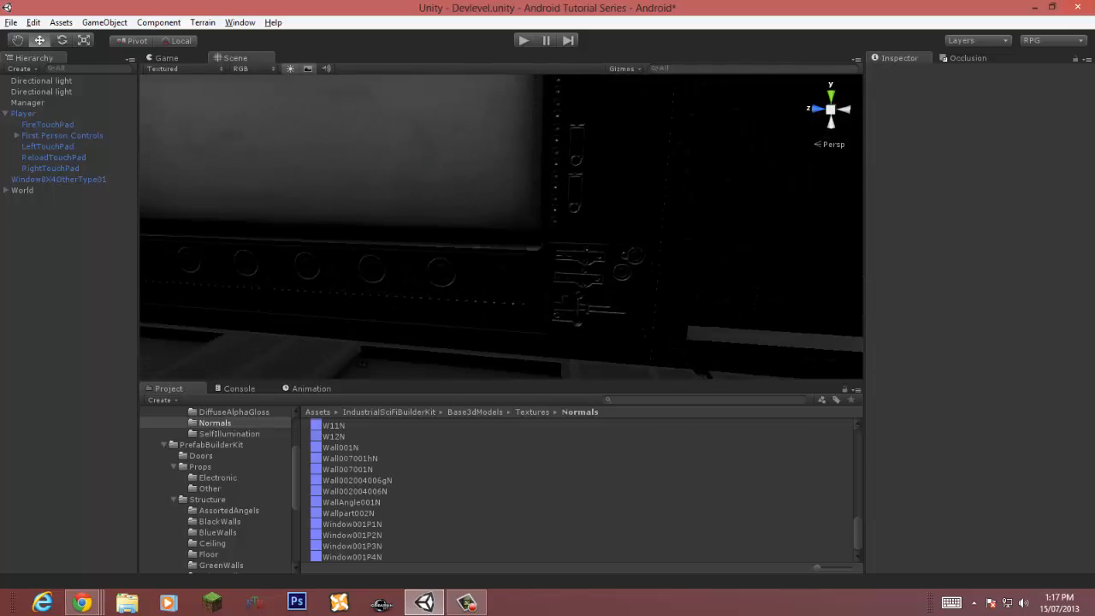
click(564, 256)
click(1044, 84)
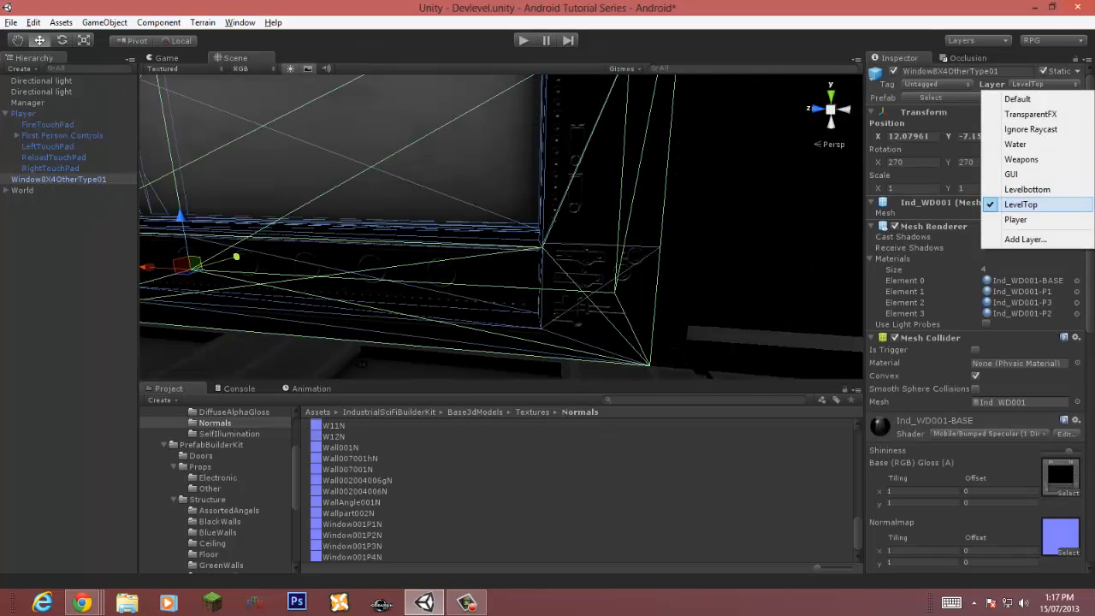
click(1033, 189)
Step: Create a new directional light in the scene
mouse_move(727, 227)
right_down()
mouse_move(660, 243)
mouse_move(560, 239)
mouse_move(492, 214)
right_up()
click(105, 22)
mouse_move(95, 53)
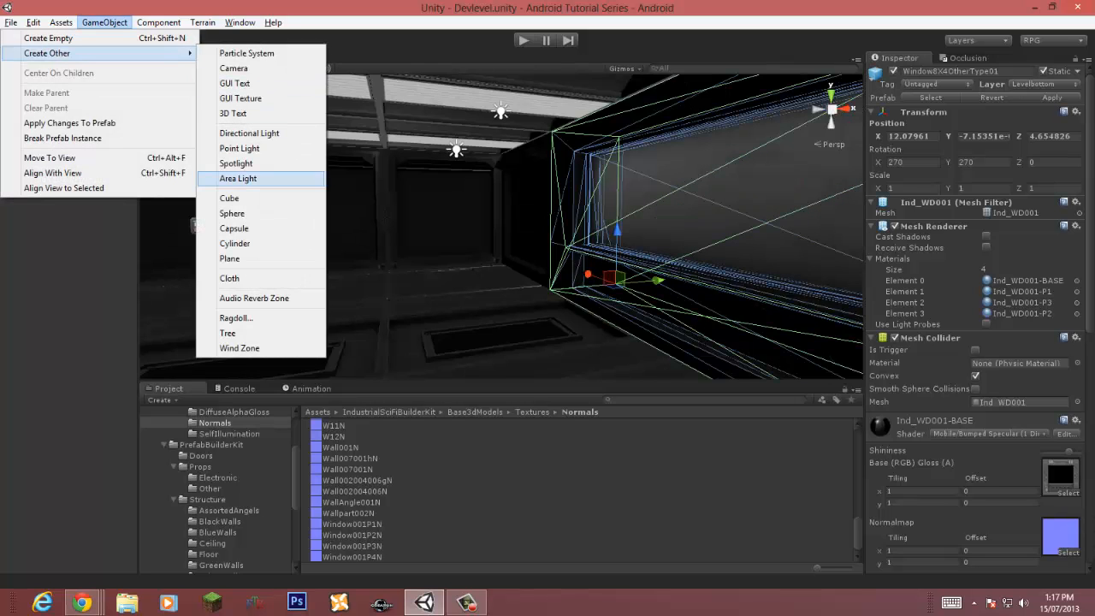
click(248, 133)
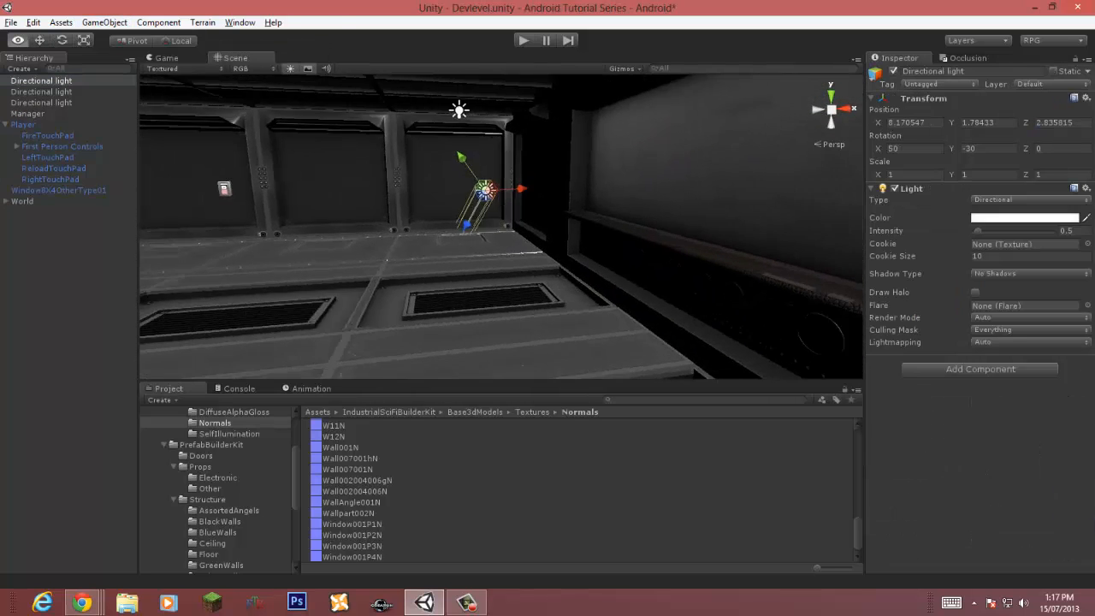
right_drag(548, 231, 513, 230)
key(e)
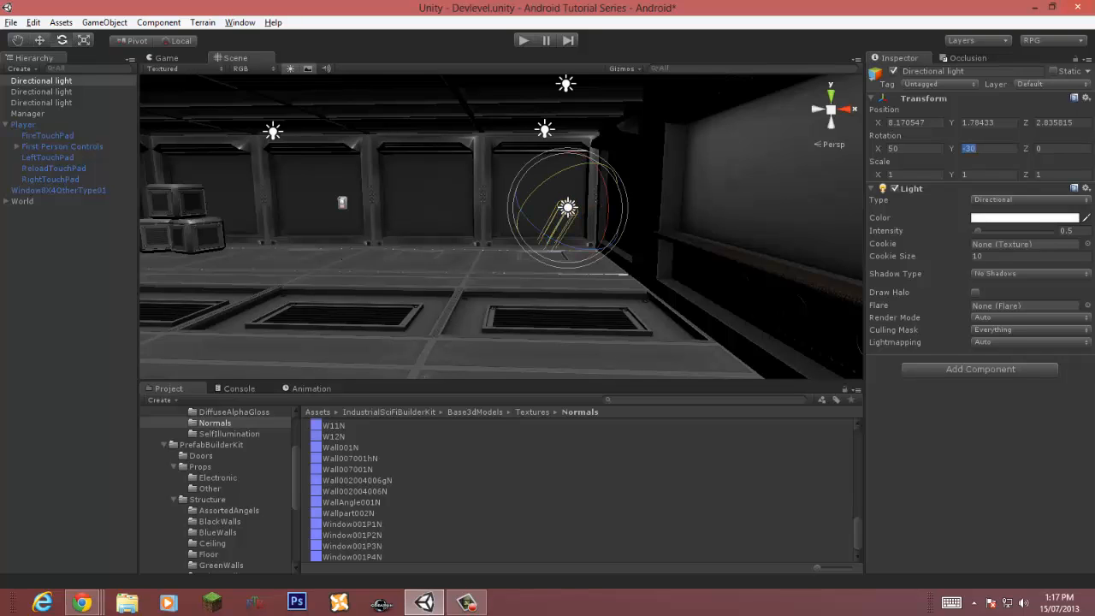
Step: Set the directional light's rotation to X 0 and Y 90 and move it beside the window
text(00)
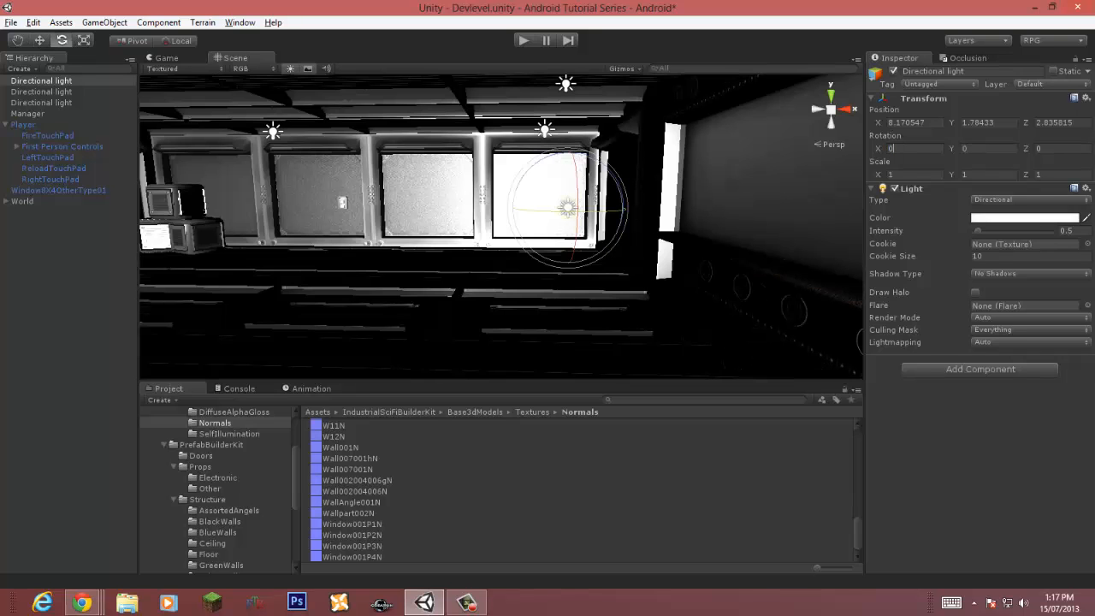
drag(569, 211, 385, 211)
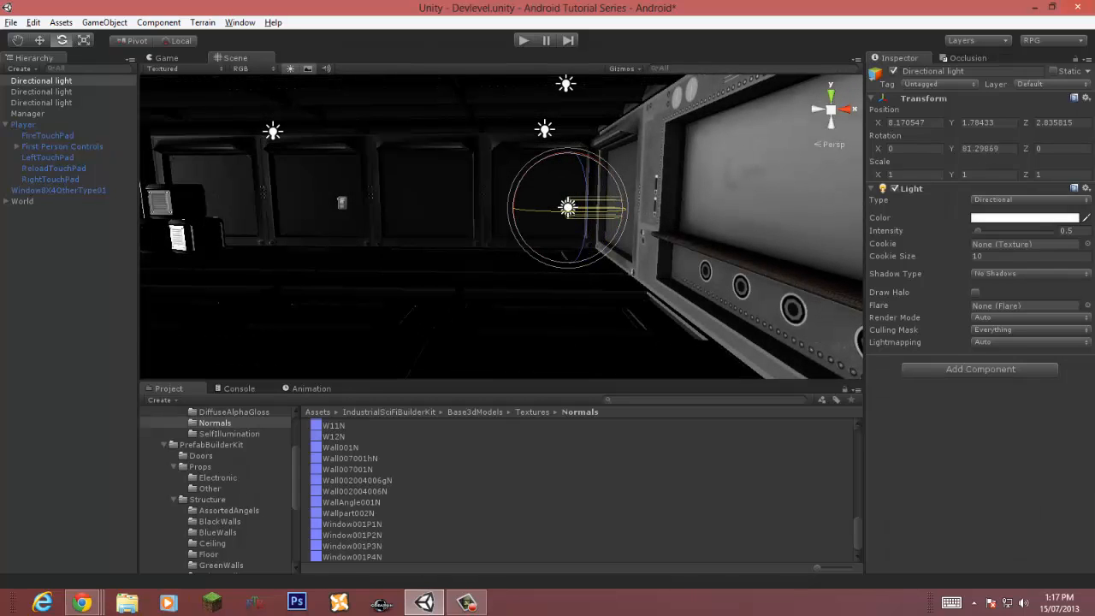
text(90)
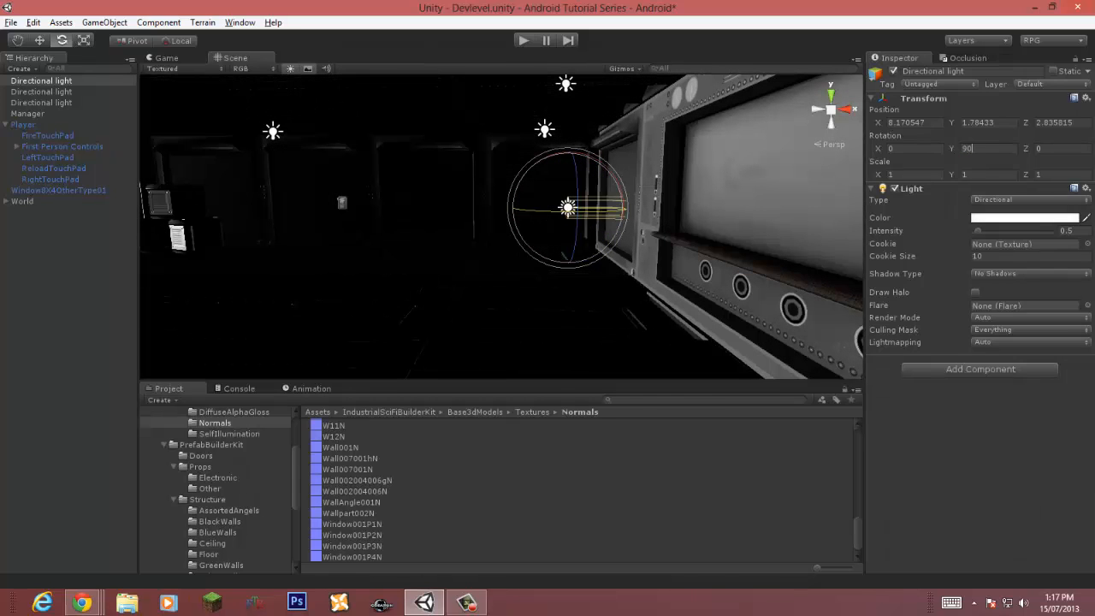
text(w)
right_drag(599, 205, 676, 227)
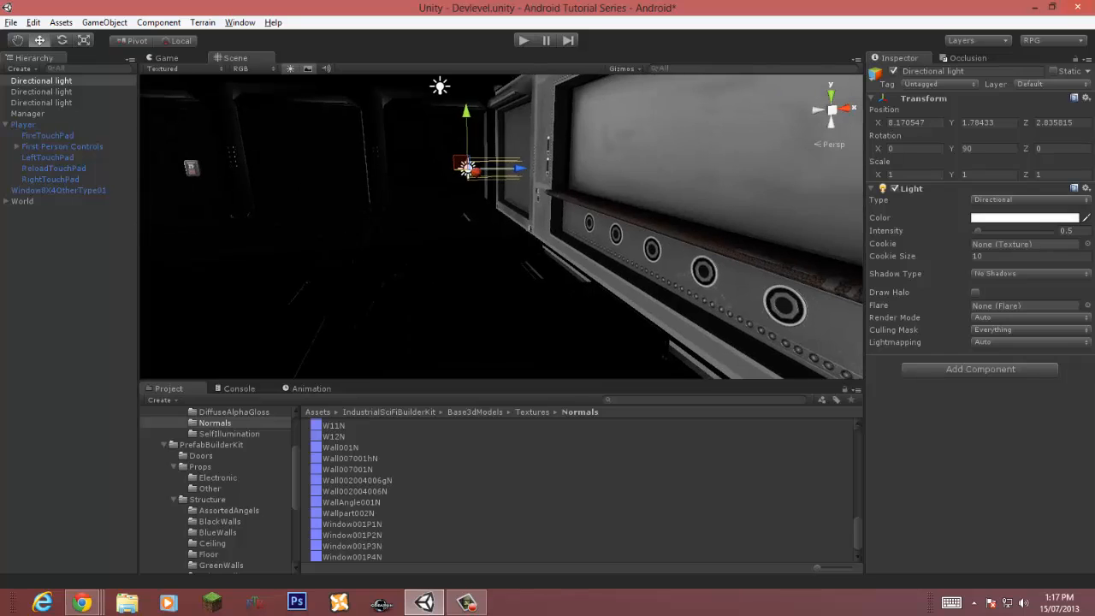
Step: Add a new user layer named LevelWindow in the tag and layer manager
click(676, 188)
click(1025, 83)
click(1014, 237)
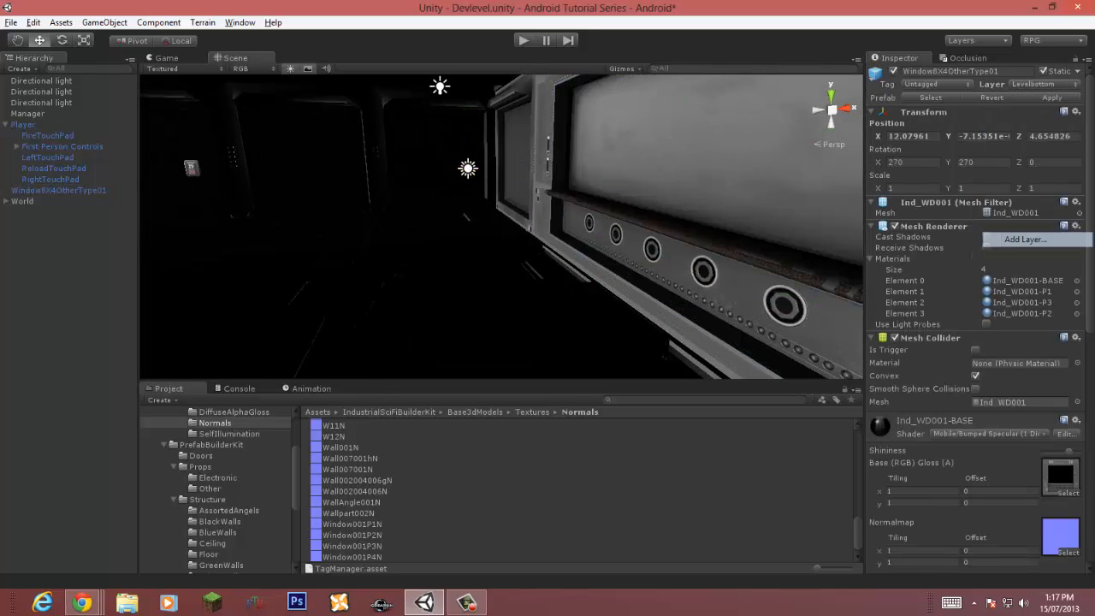
click(1018, 211)
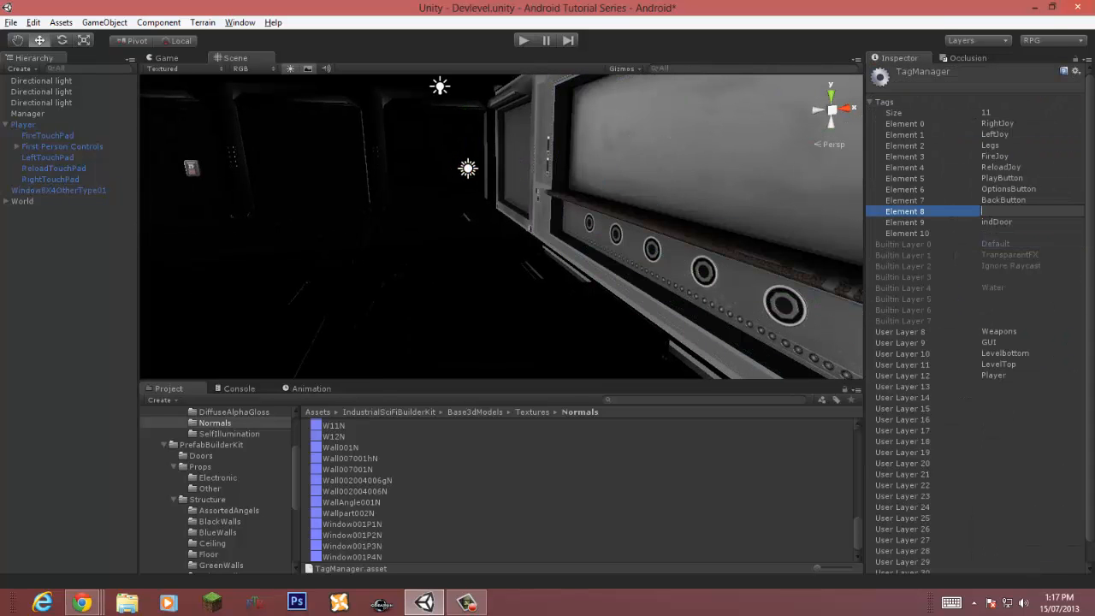
click(1018, 386)
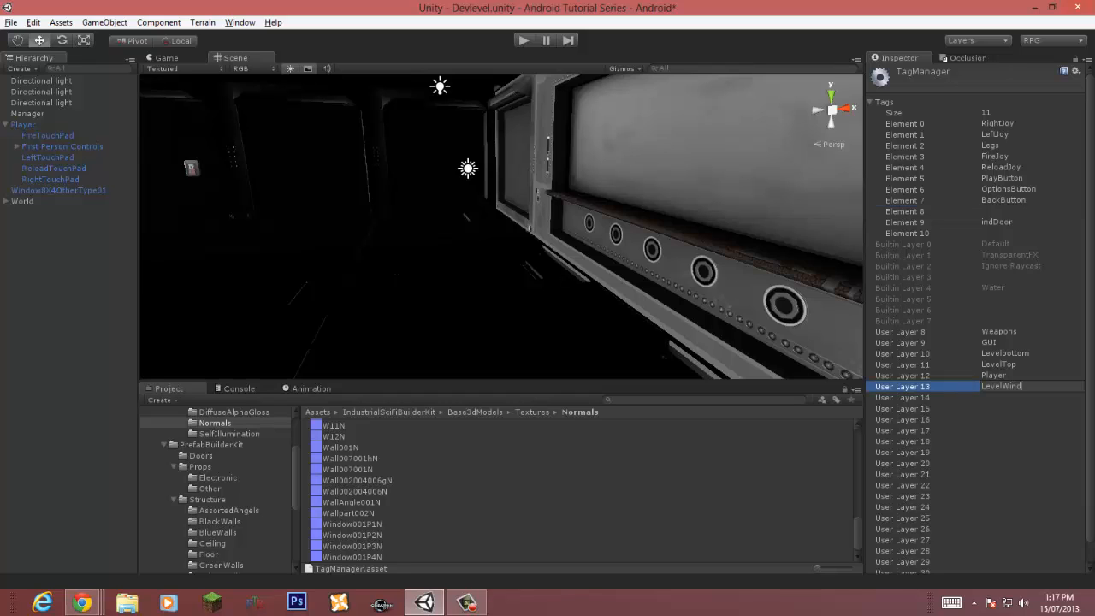
Step: Assign the window object to the LevelWindow layer
click(702, 197)
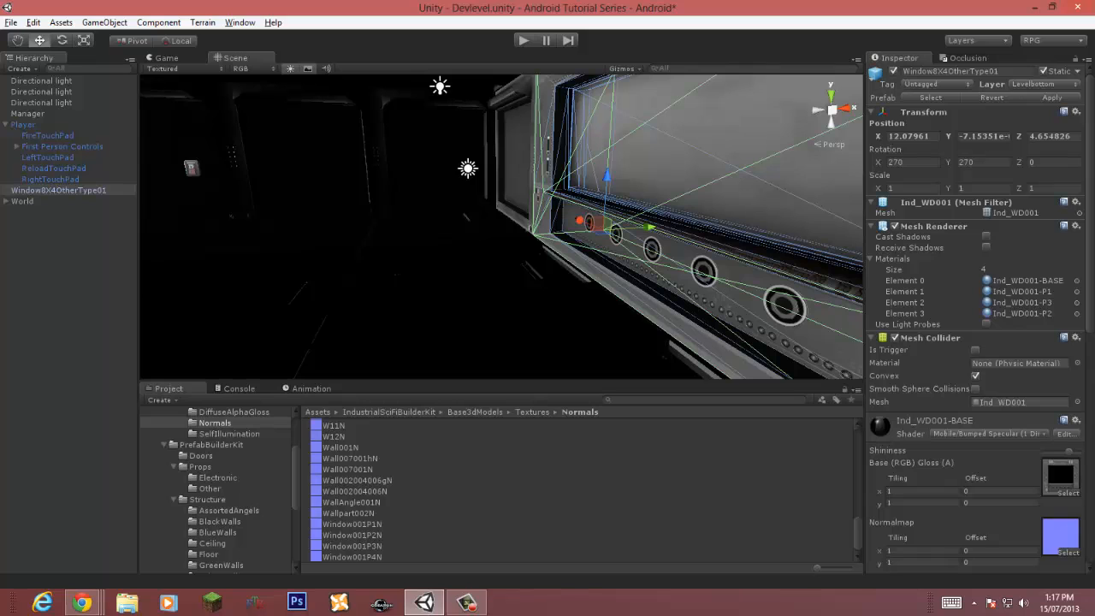
click(1045, 83)
click(1018, 234)
Step: Set the new directional light's culling mask to only LevelWindow
click(467, 169)
click(1030, 330)
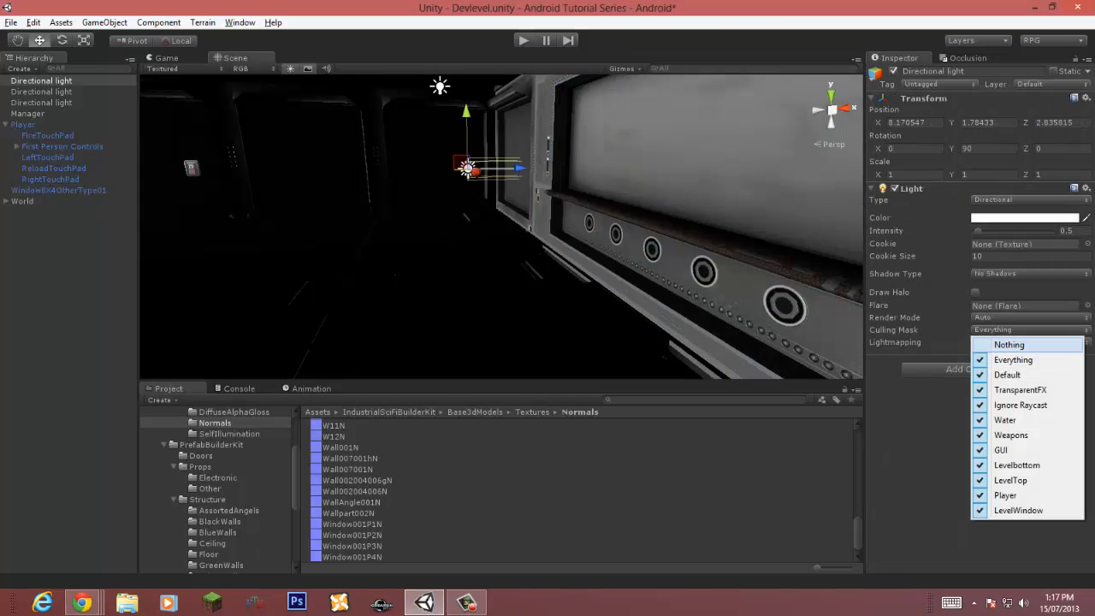
click(1010, 344)
click(1031, 329)
click(1018, 511)
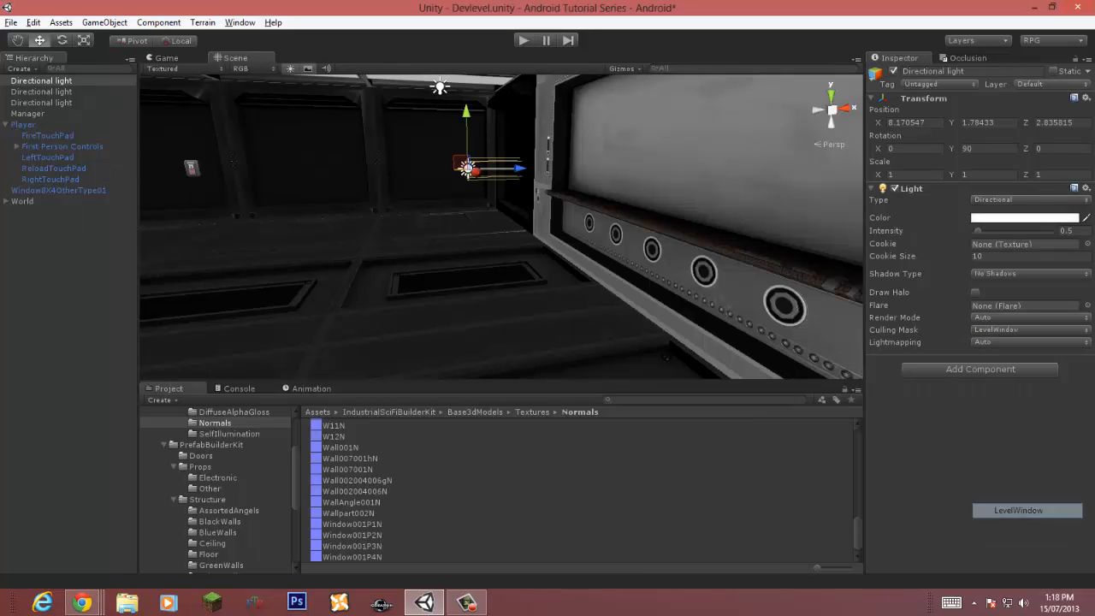
Step: Adjust the directional light's colour
right_drag(616, 256, 796, 237)
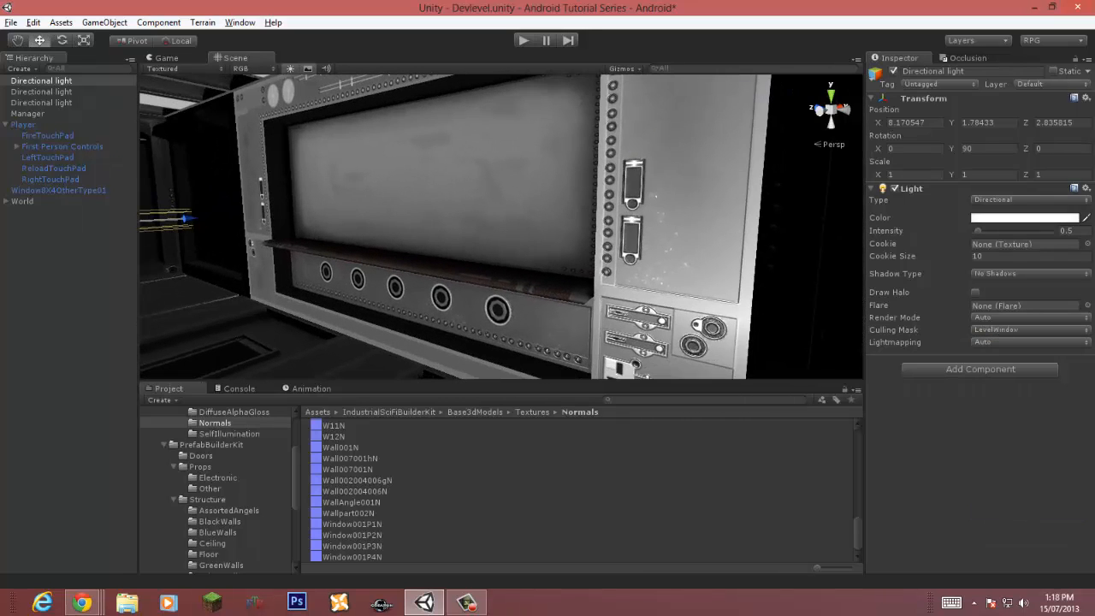
click(1024, 218)
mouse_move(11, 67)
mouse_down()
mouse_move(11, 106)
mouse_move(13, 72)
mouse_move(13, 87)
mouse_up()
click(124, 7)
Step: Select a ceiling point light, move it toward the window, and save the scene
right_drag(479, 222, 496, 202)
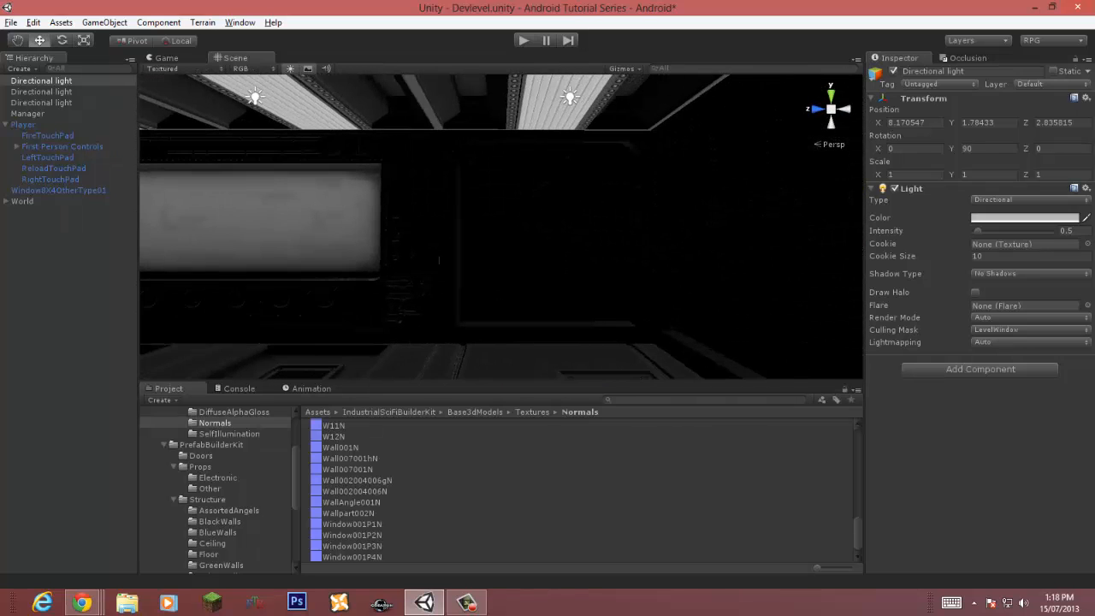
click(570, 96)
mouse_move(561, 109)
mouse_down()
mouse_move(542, 152)
mouse_move(567, 101)
mouse_up()
key(ctrl+s)
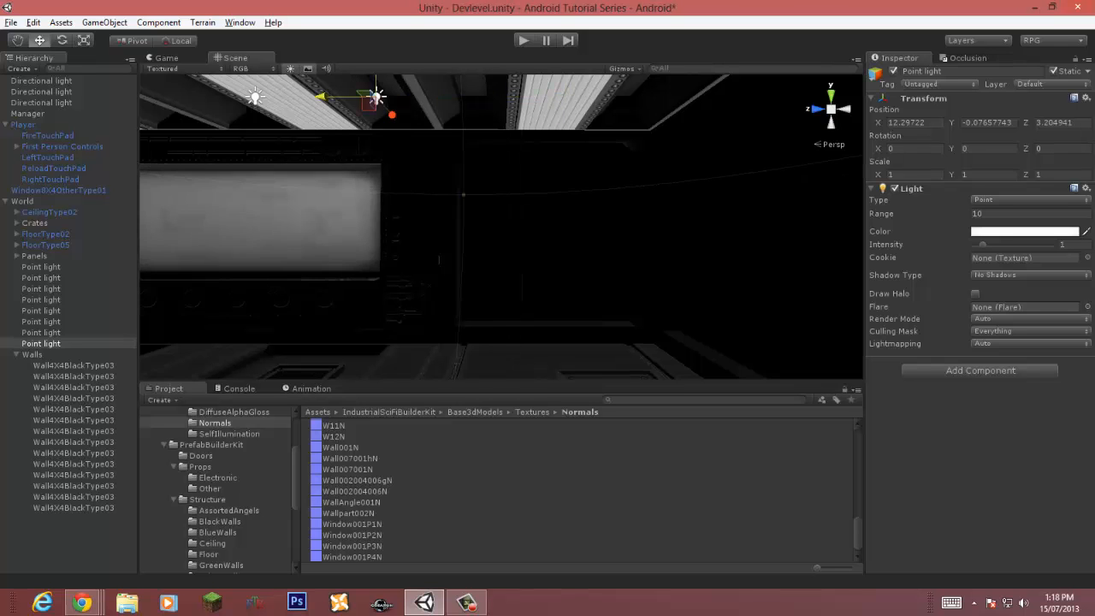
right_drag(513, 197, 612, 300)
key(w)
key(w)
key(s)
key(w)
key(s)
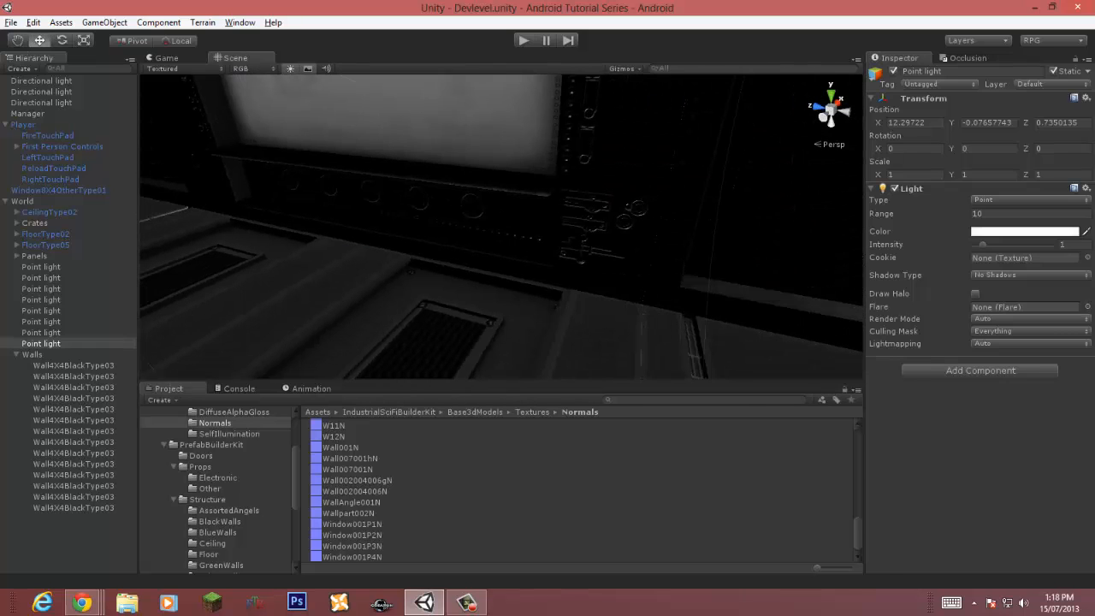
Step: Change the window's Ind_WD001-BASE material shader to Mobile/Bumped Specular
click(514, 223)
scroll(975, 325, down, 8)
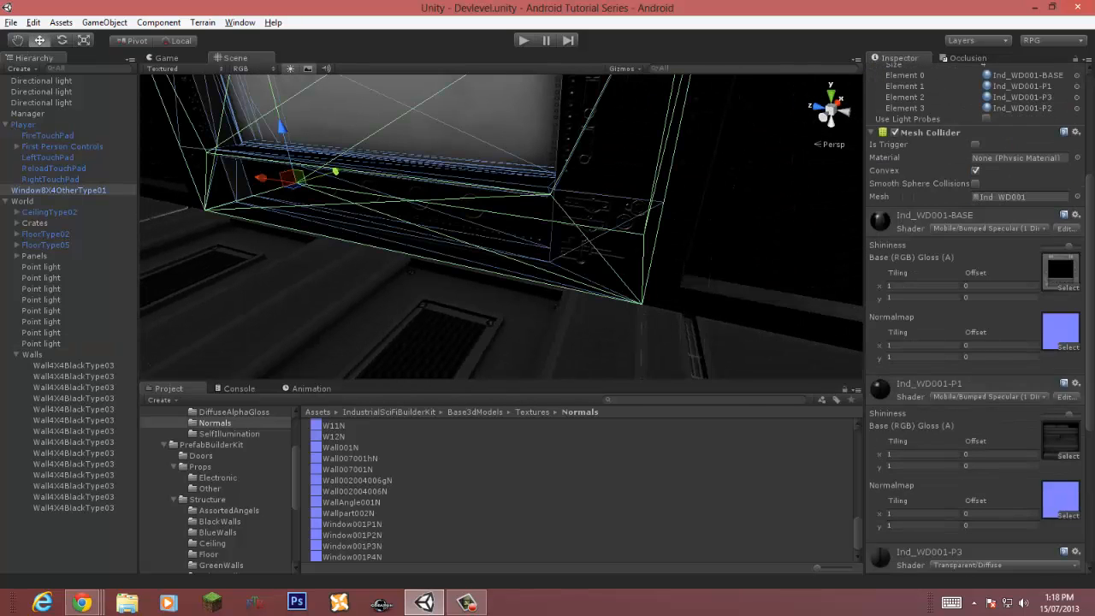
scroll(976, 325, up, 3)
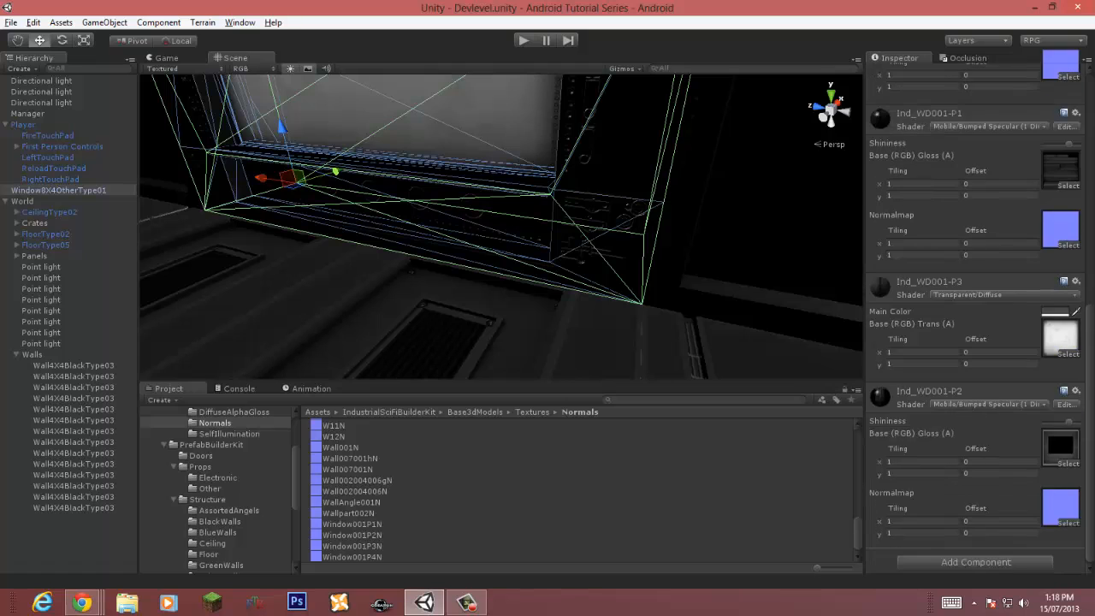
click(988, 162)
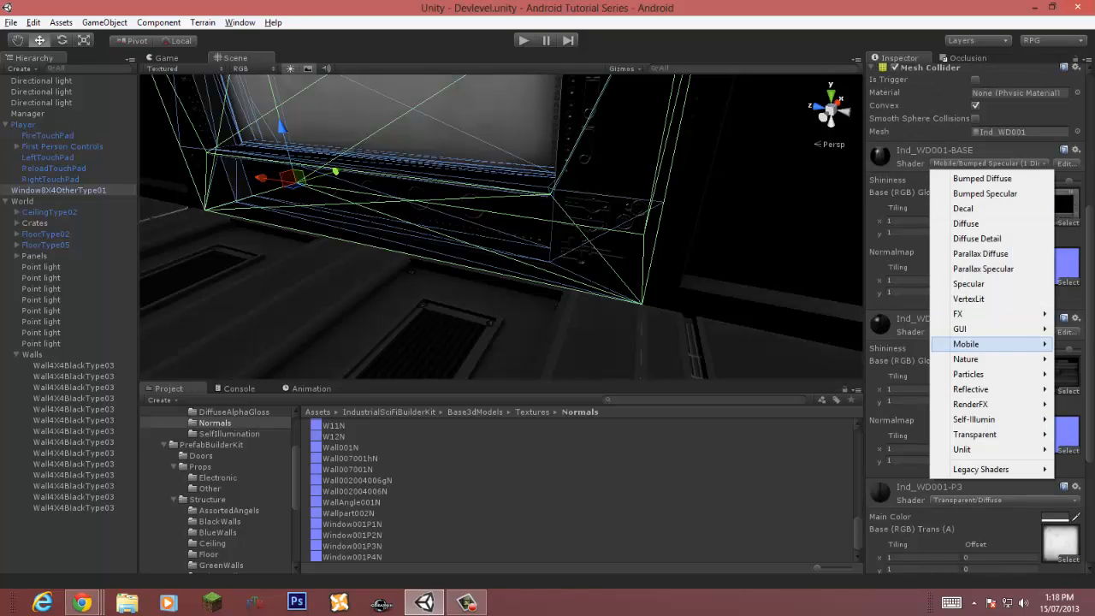
mouse_move(975, 343)
click(789, 374)
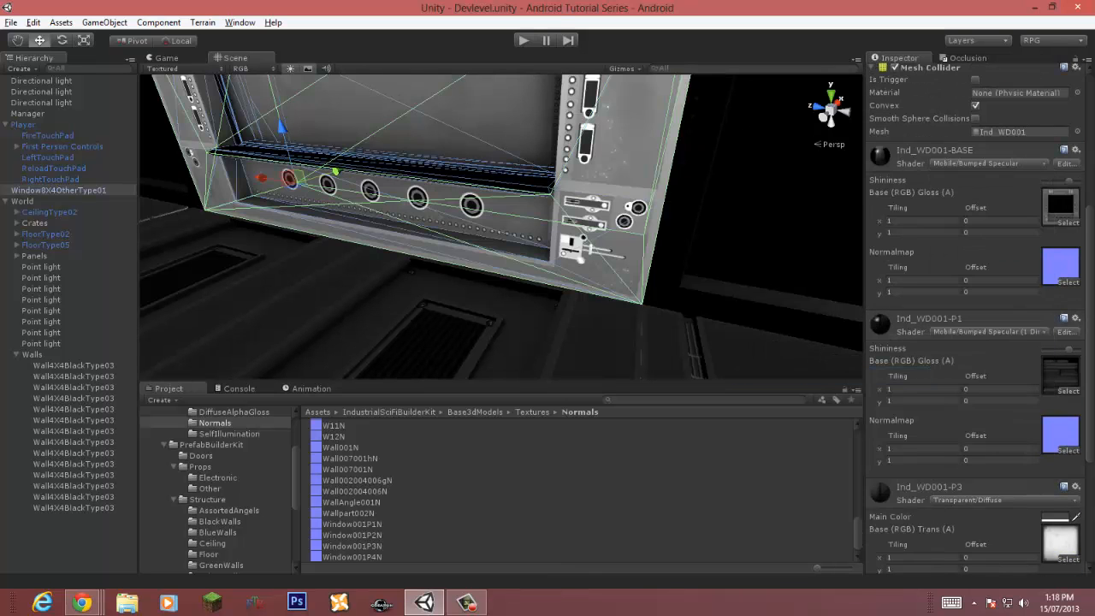
right_drag(633, 290, 509, 213)
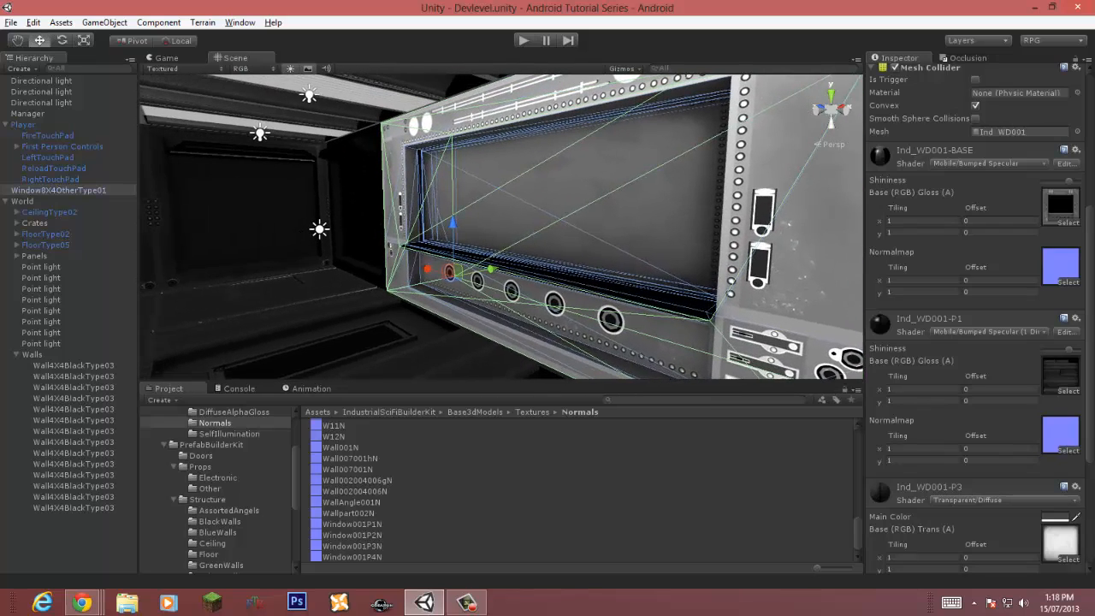
right_drag(348, 326, 452, 351)
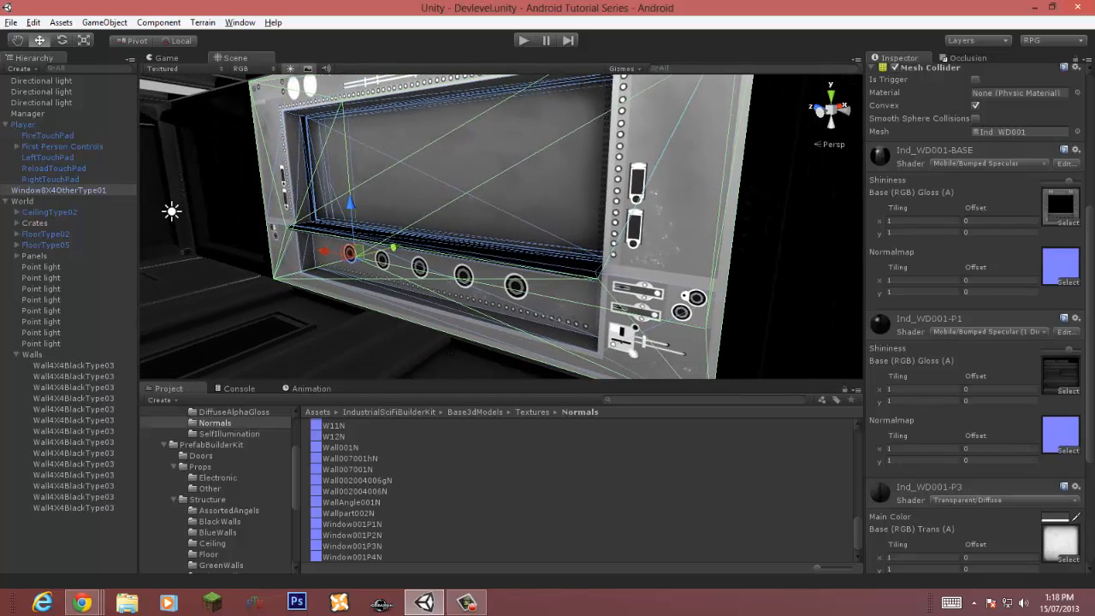
Step: Delete a directional light from the scene
click(171, 211)
key(Delete)
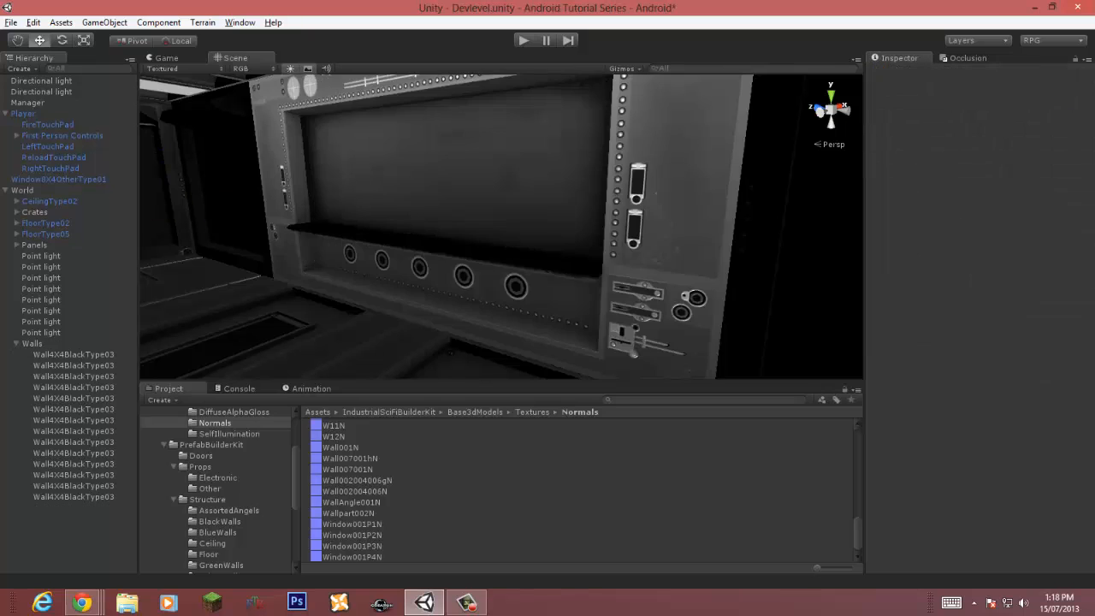
Step: Change the window's layer to Default and then to Levelbottom
click(428, 205)
click(1035, 84)
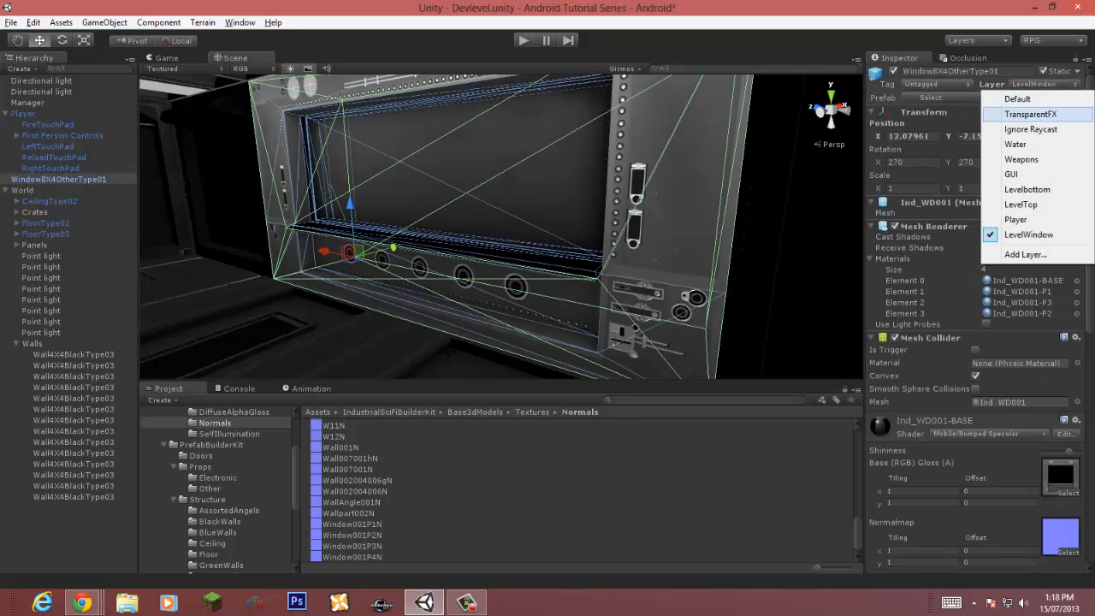
click(1005, 98)
click(1035, 84)
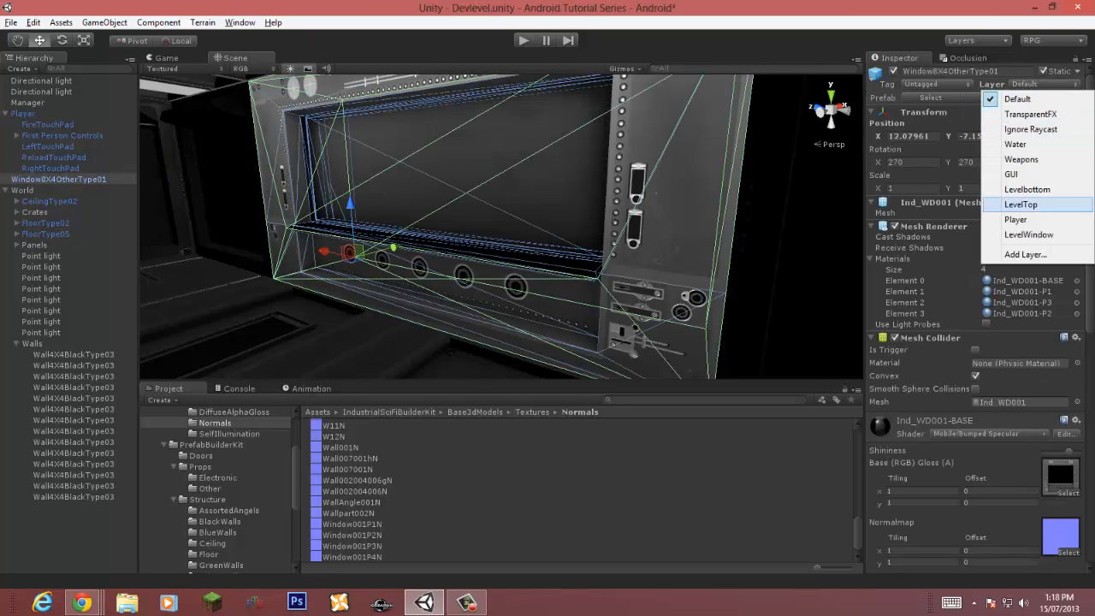
click(1005, 190)
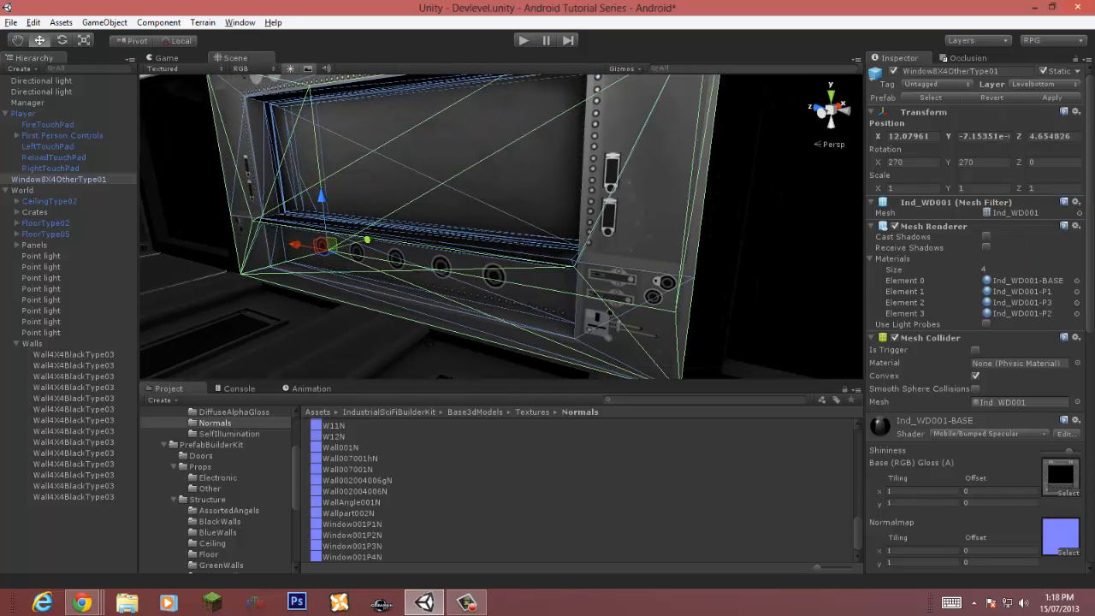
Step: Undo the window's layer changes and the directional light deletion
key(ctrl+z)
key(ctrl+z)
key(ctrl+z)
key(ctrl+z)
key(ctrl+z)
key(ctrl+z)
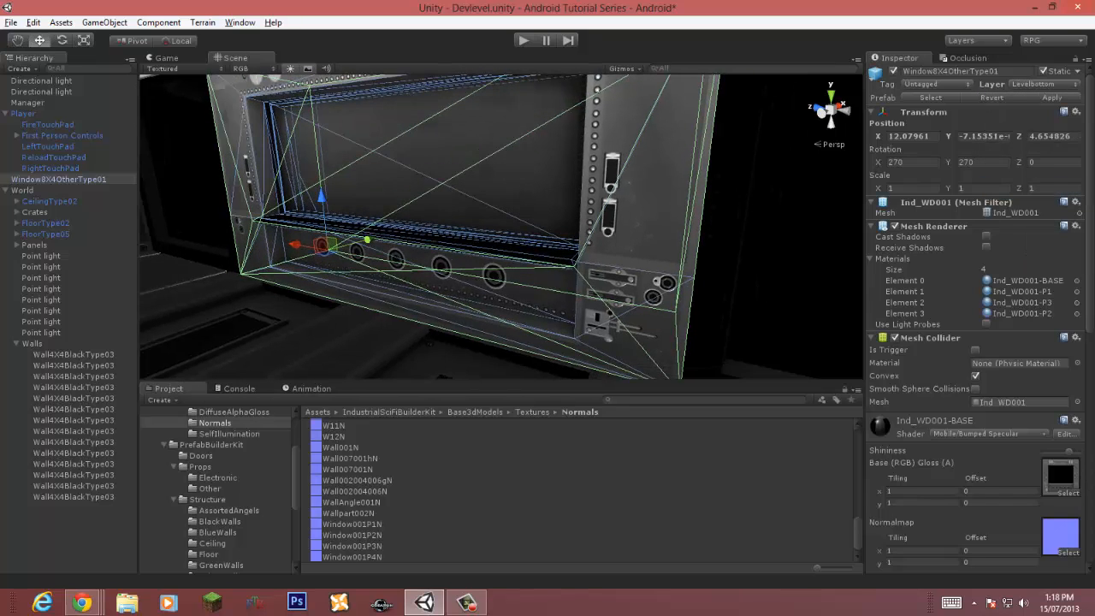
Step: Collapse the Walls, World and Player groups in the hierarchy
right_drag(454, 205, 347, 202)
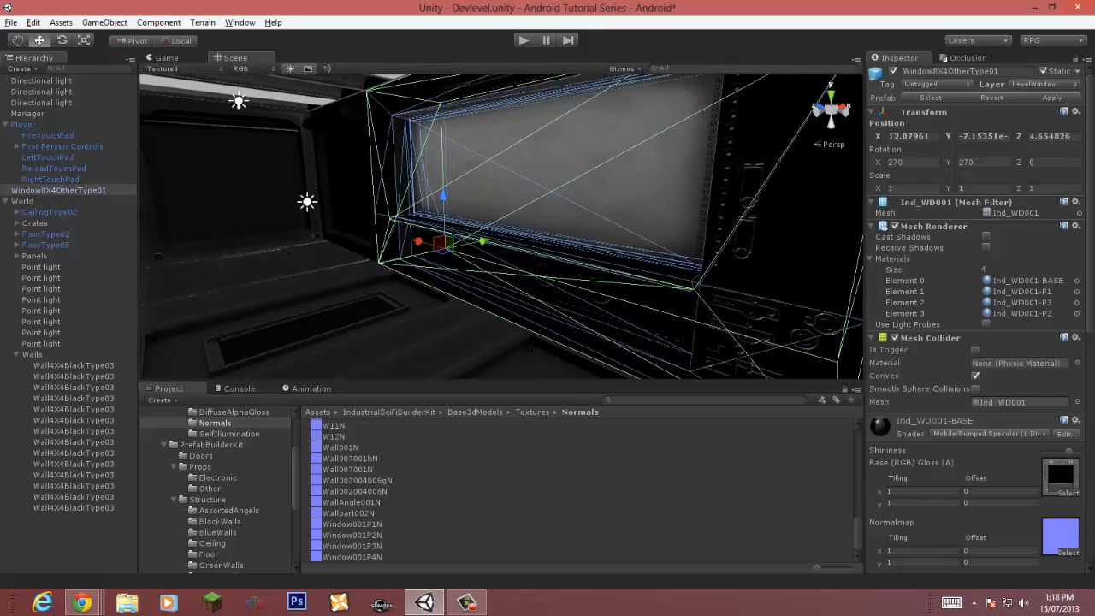
click(345, 184)
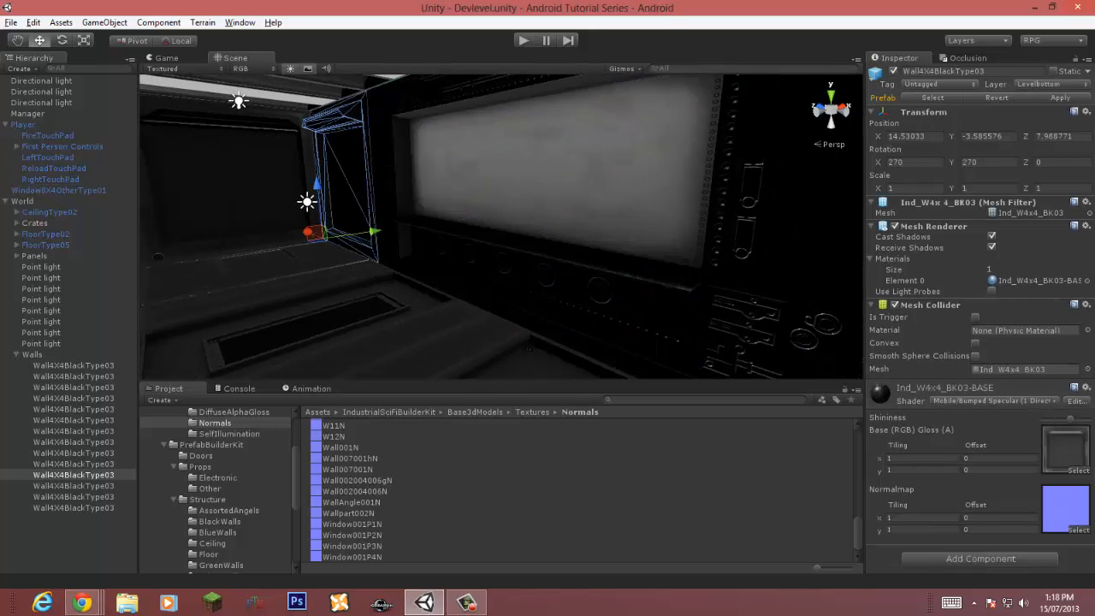
click(17, 354)
click(6, 201)
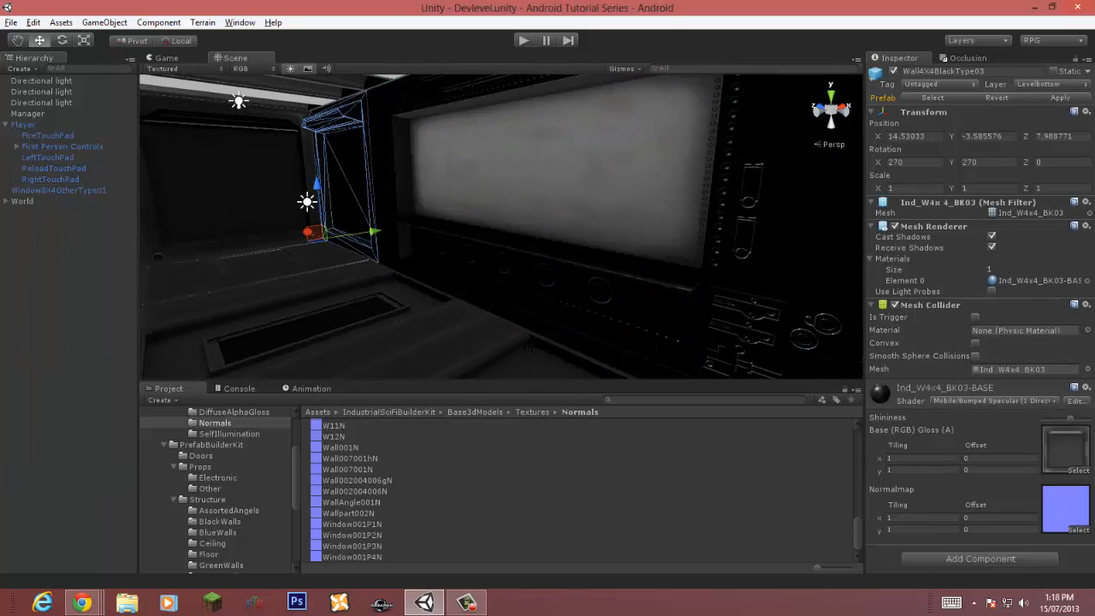
click(6, 124)
click(23, 124)
click(27, 114)
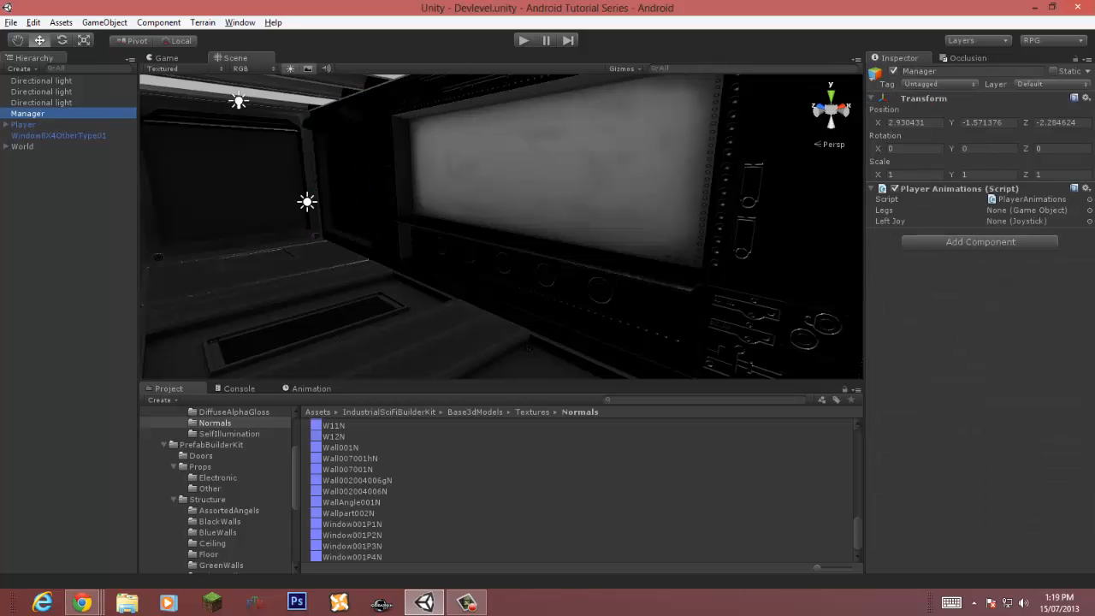
Step: Delete the extra directional light and save the scene
click(41, 82)
key(Delete)
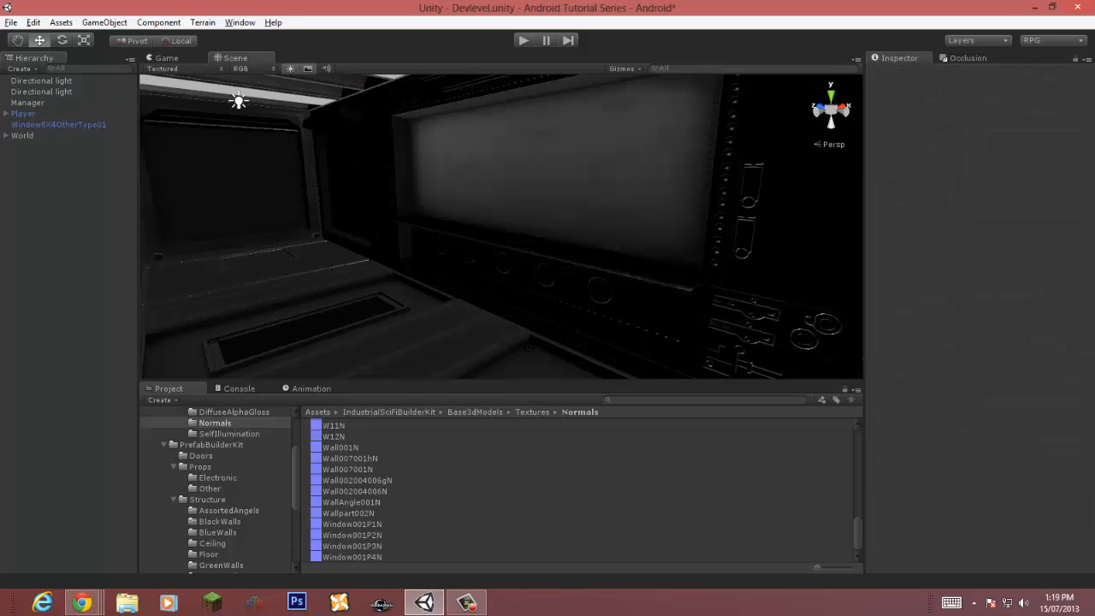
key(ctrl+z)
key(Delete)
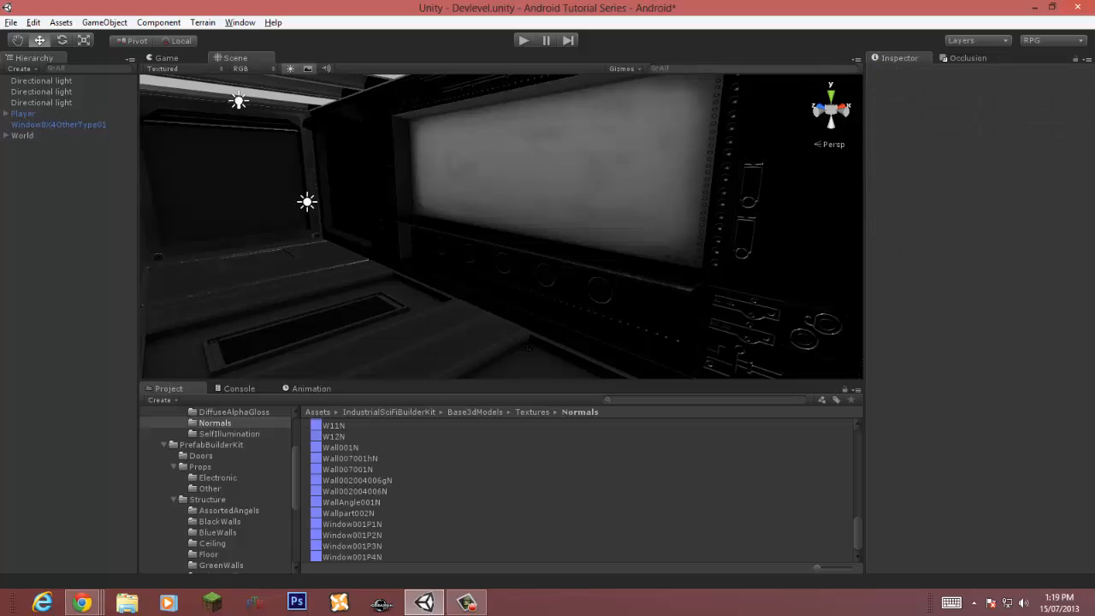
click(41, 80)
key(Delete)
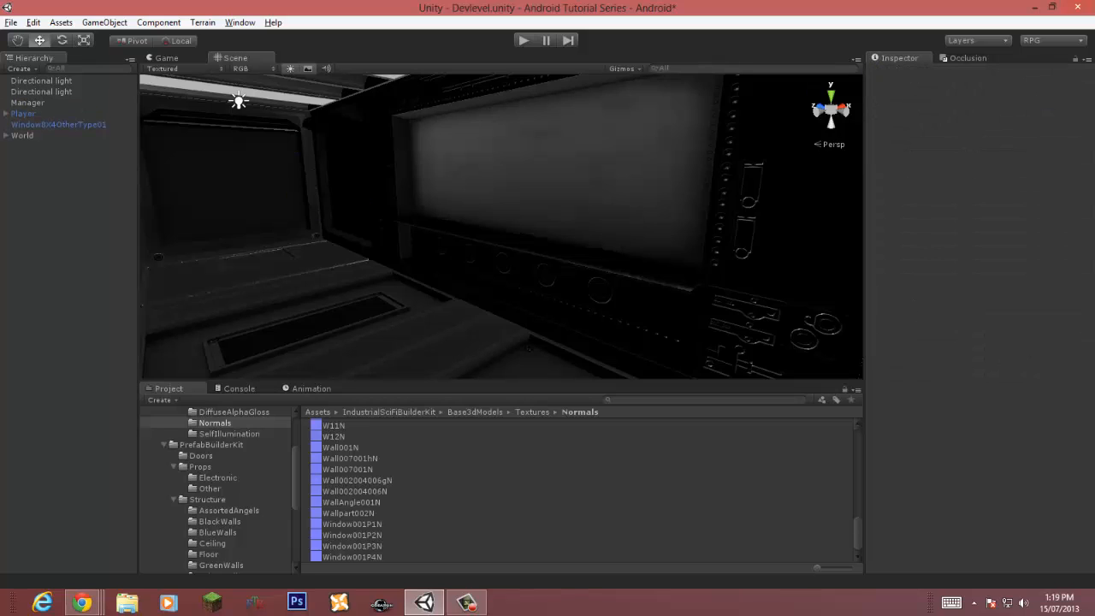
key(ctrl+s)
Step: Play-test the scene in the Game view and stop playback
click(28, 103)
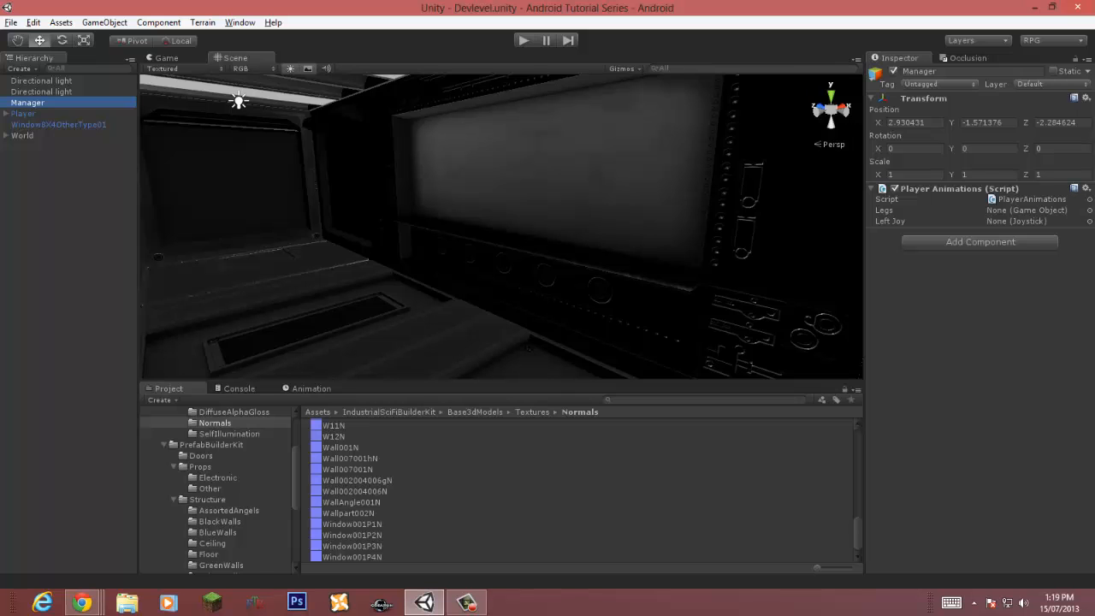
key(ctrl+p)
key(ctrl+p)
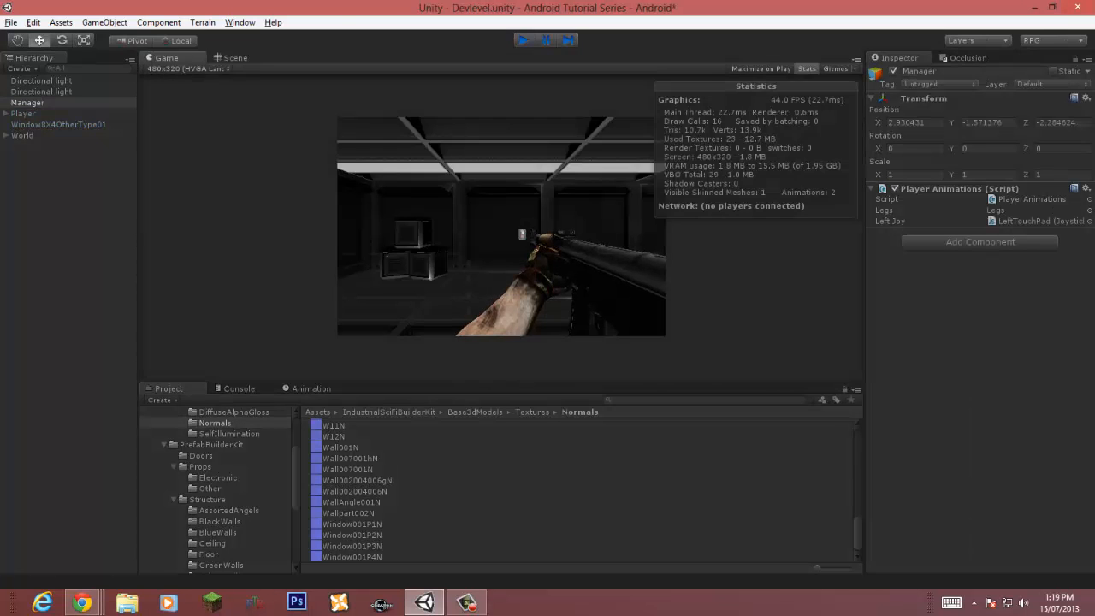
Step: Select two adjacent wall panels and duplicate them
right_drag(502, 226, 556, 224)
click(505, 226)
ctrl+click(611, 224)
key(ctrl+d)
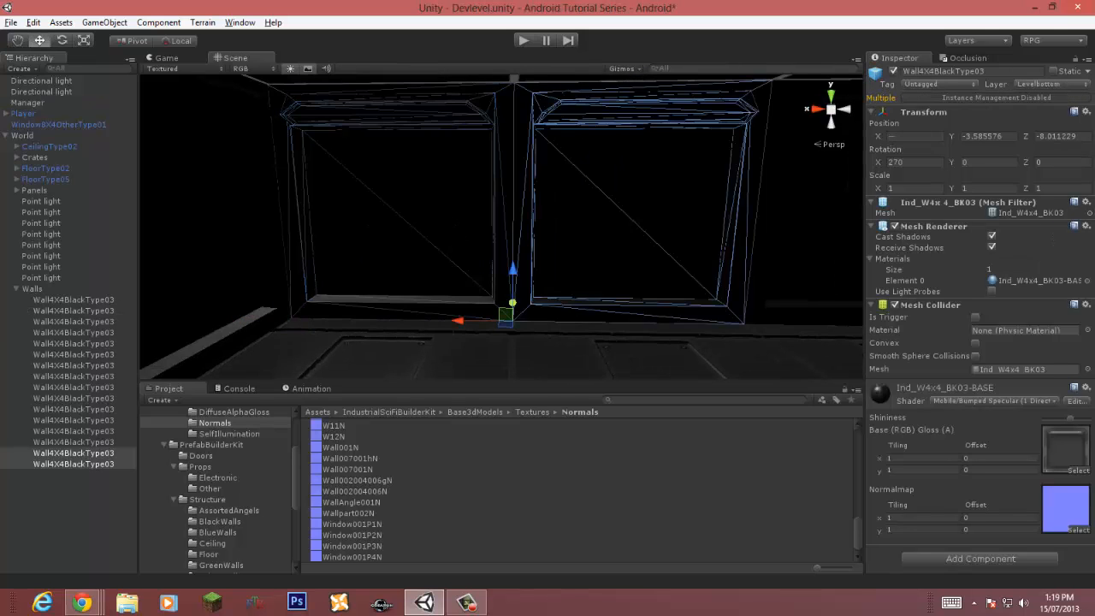
Step: Move the duplicated wall pair to the far end of the room
drag(460, 321, 17, 321)
right_drag(684, 171, 853, 122)
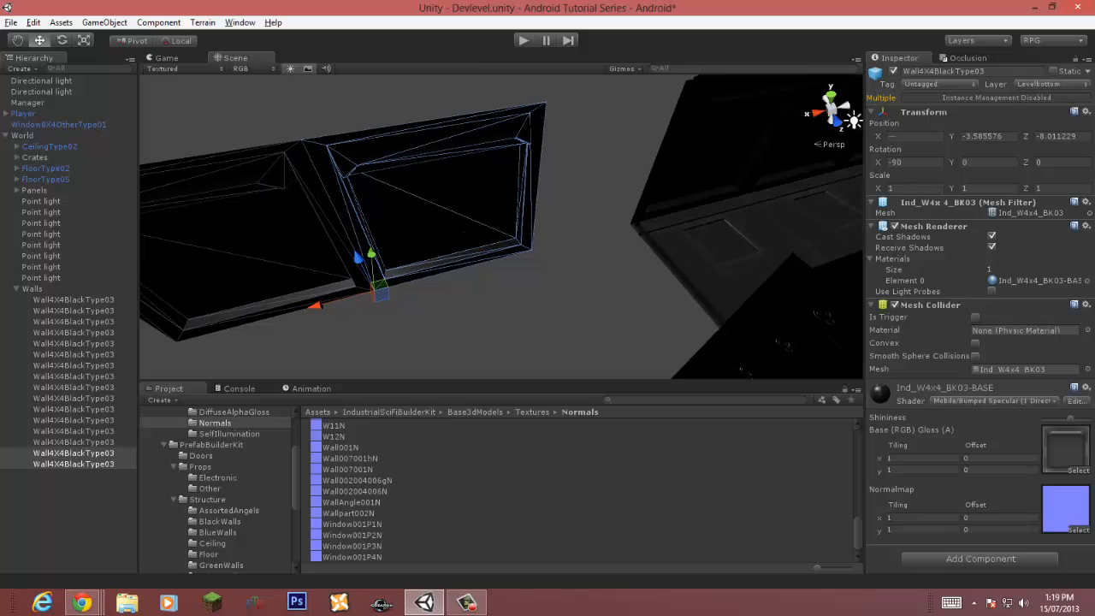
right_drag(428, 214, 453, 239)
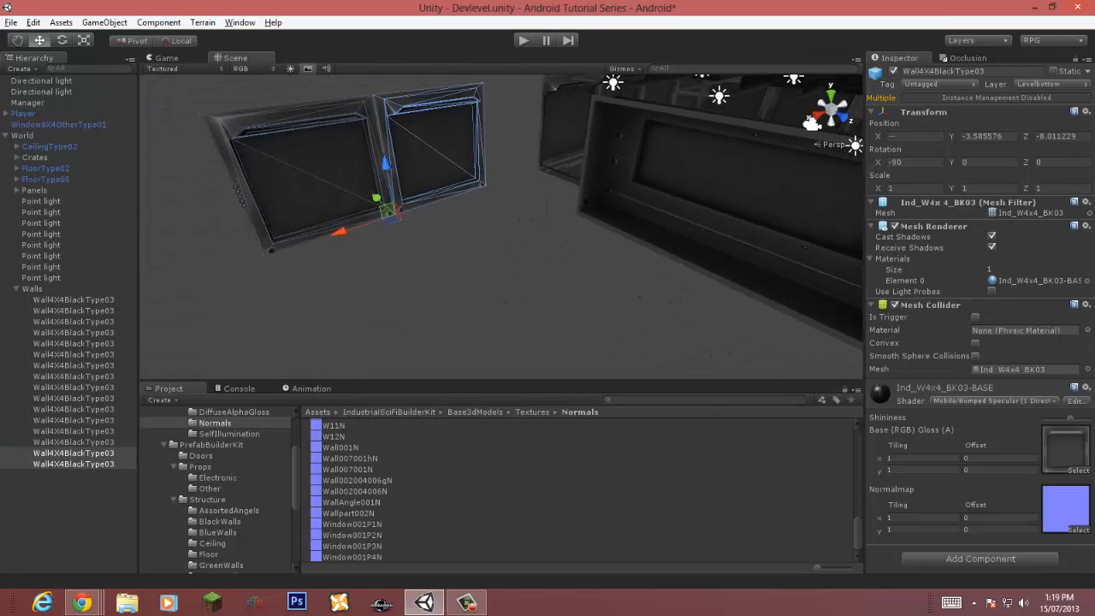
drag(376, 197, 442, 254)
key(w)
right_drag(442, 254, 466, 221)
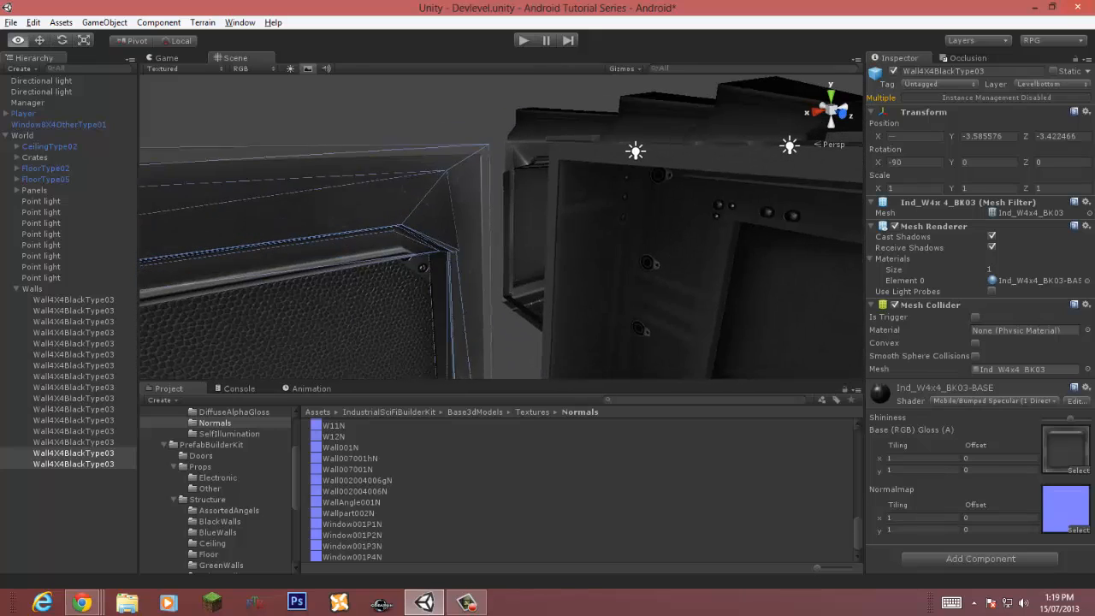
drag(470, 144, 547, 146)
key(s)
right_drag(547, 147, 695, 221)
Step: Duplicate the wall pair again and set its Y rotation to 180
key(ctrl+d)
key(s)
text(180)
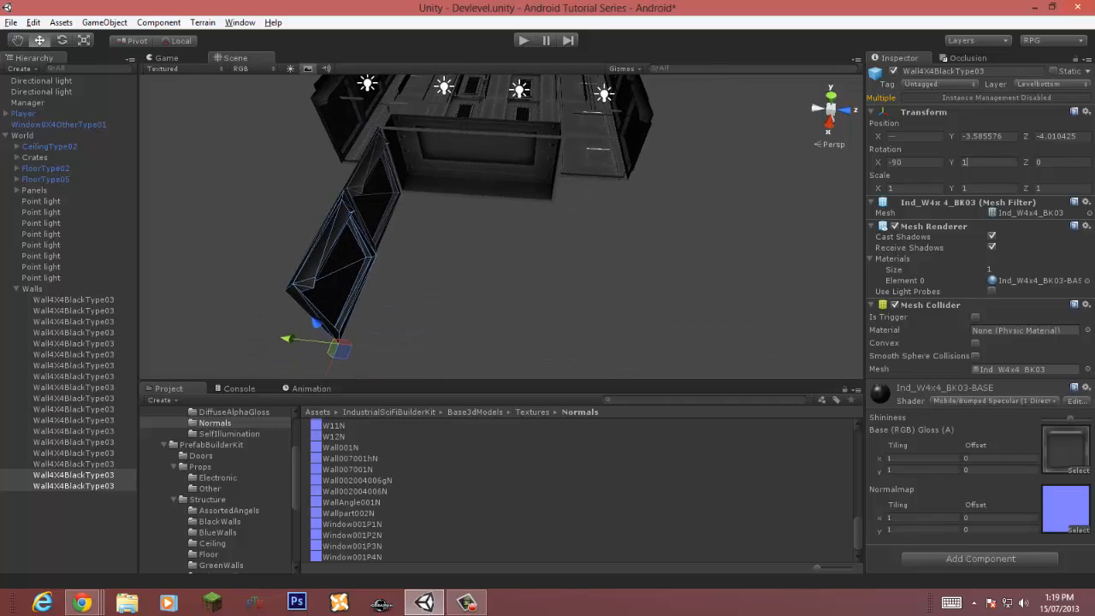
Step: Snap the rotated wall pair into place on the room's opposite side
drag(342, 350, 555, 283)
key(w)
right_drag(556, 281, 695, 240)
key(w)
key(v)
drag(531, 165, 495, 148)
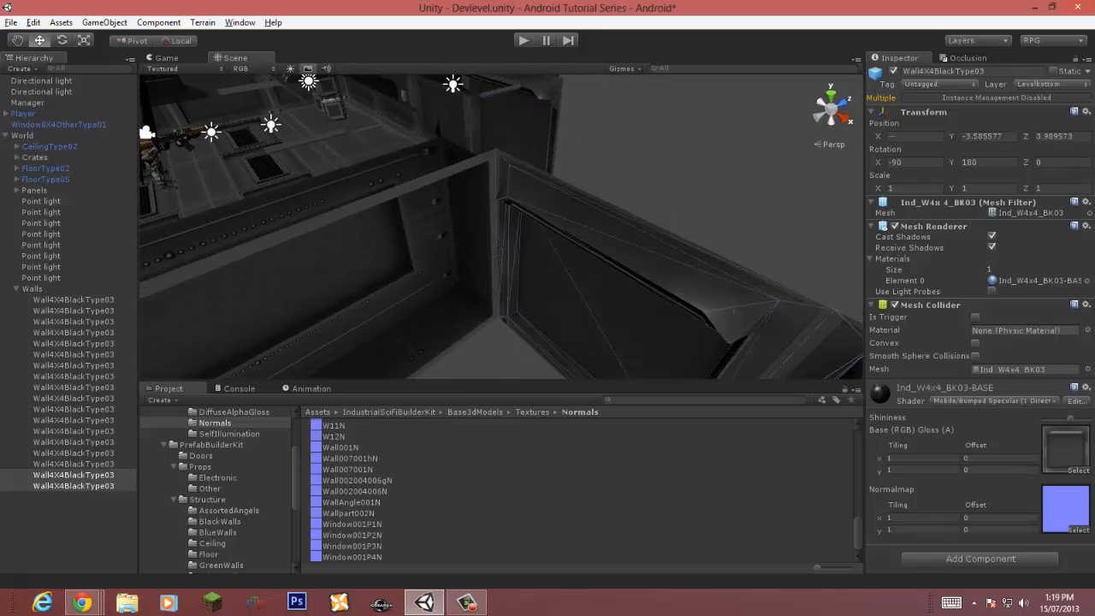
key(d)
right_drag(496, 197, 167, 250)
key(w)
Step: Select two floor tiles and duplicate them
click(321, 168)
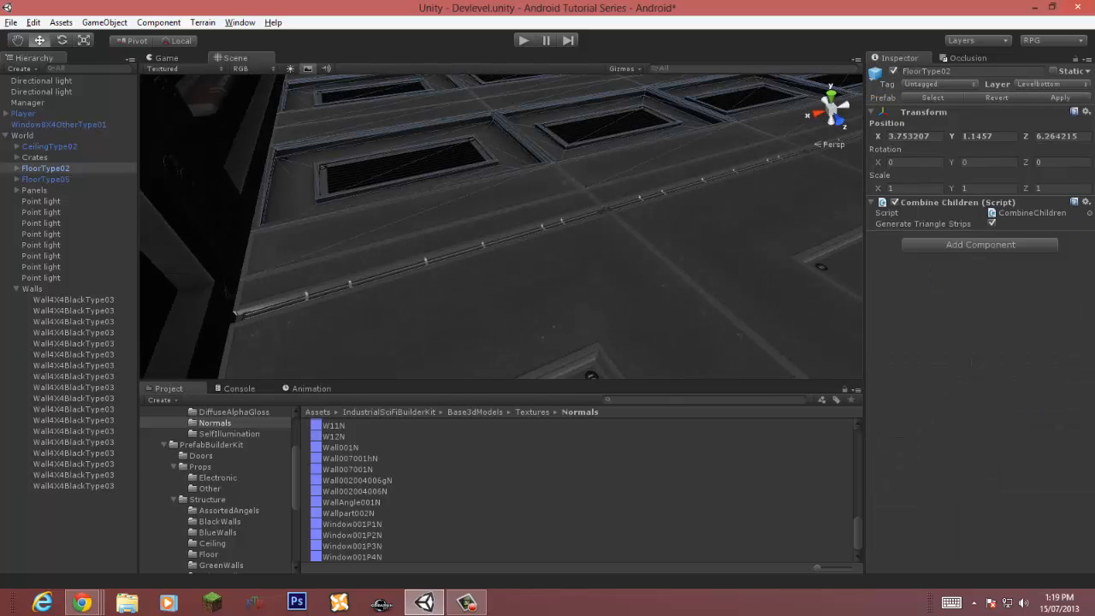
click(322, 168)
ctrl+click(342, 96)
key(ctrl+d)
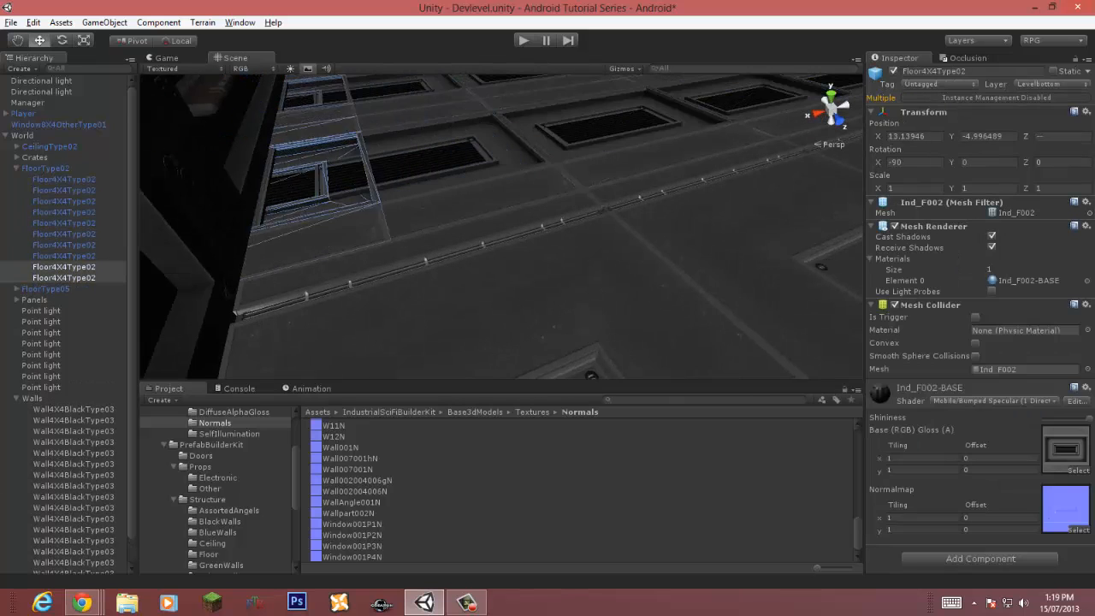
Step: Move the duplicated floor tiles to extend the floor
right_drag(343, 136, 193, 147)
drag(279, 360, 278, 395)
key(w)
right_drag(342, 282, 338, 226)
drag(228, 194, 287, 180)
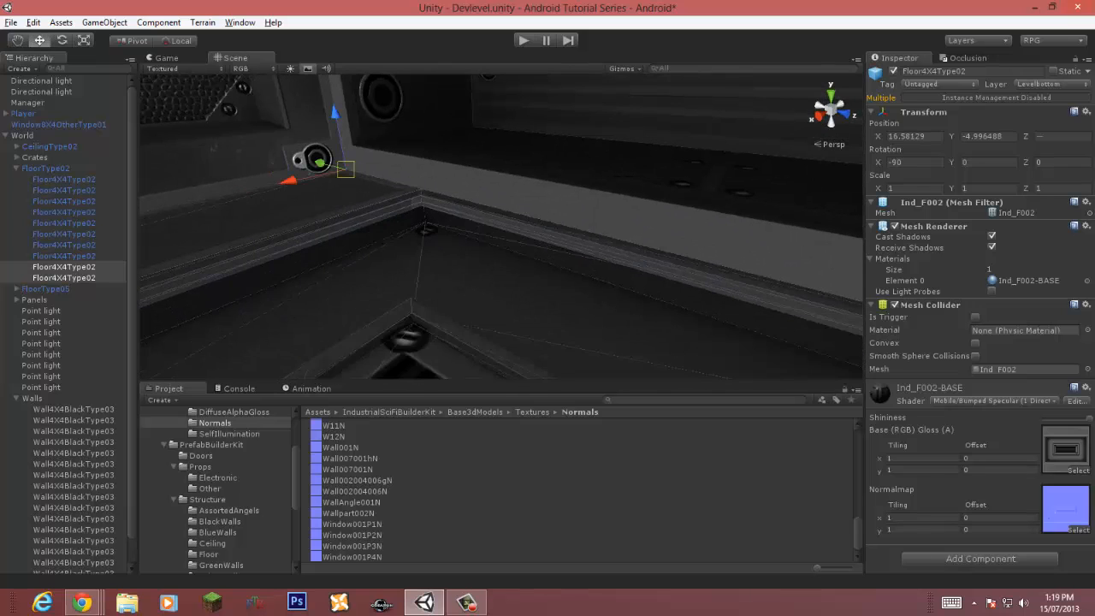
right_drag(286, 181, 577, 158)
key(w)
key(w)
key(w)
Step: Duplicate two more floor tiles and move them to extend the floor further
click(458, 167)
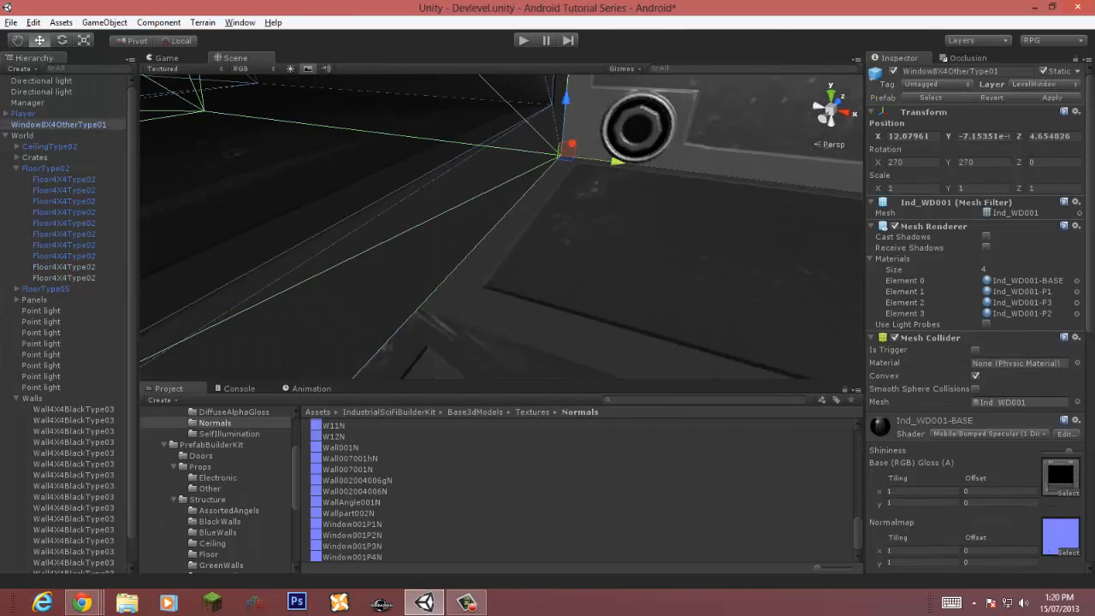
key(s)
right_drag(458, 167, 338, 132)
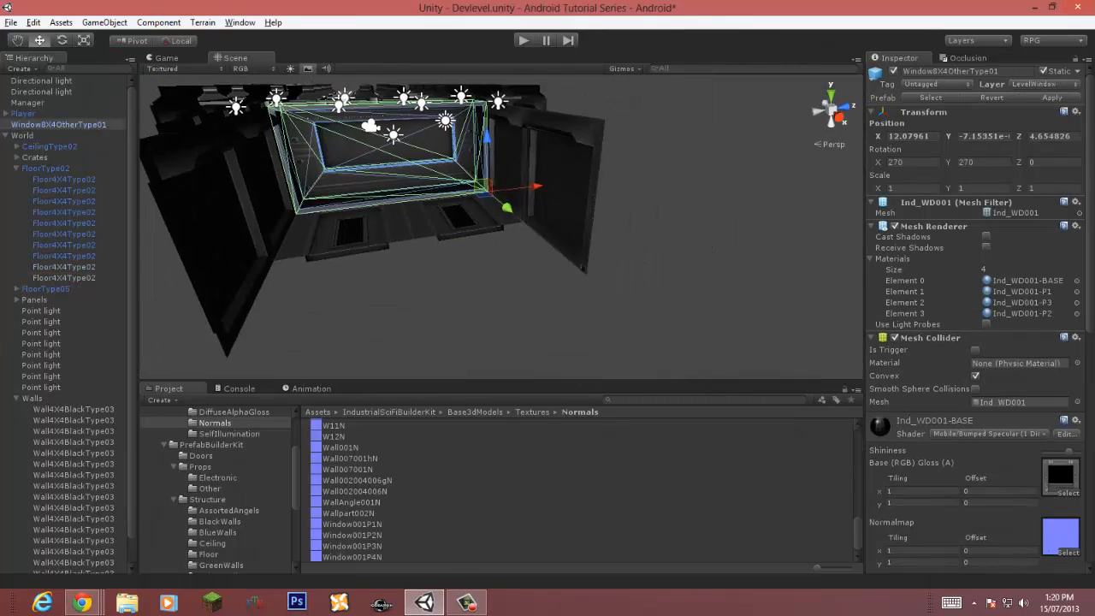
click(462, 219)
ctrl+click(351, 231)
key(ctrl+d)
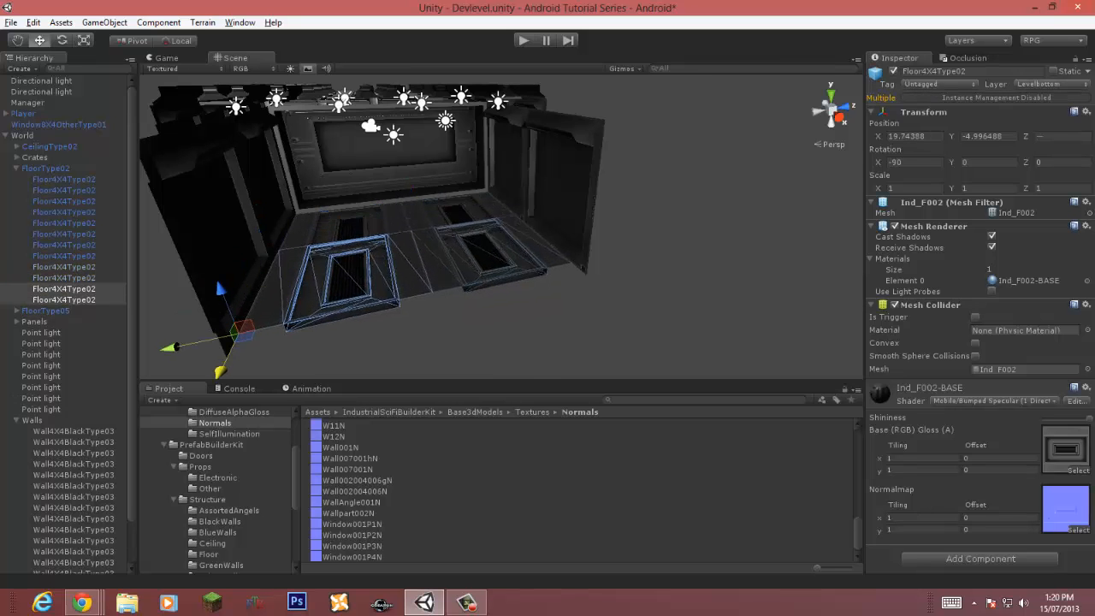
key(w)
right_drag(501, 227, 385, 167)
key(s)
key(w)
Step: Select four ceiling tiles and duplicate them
click(385, 167)
click(385, 171)
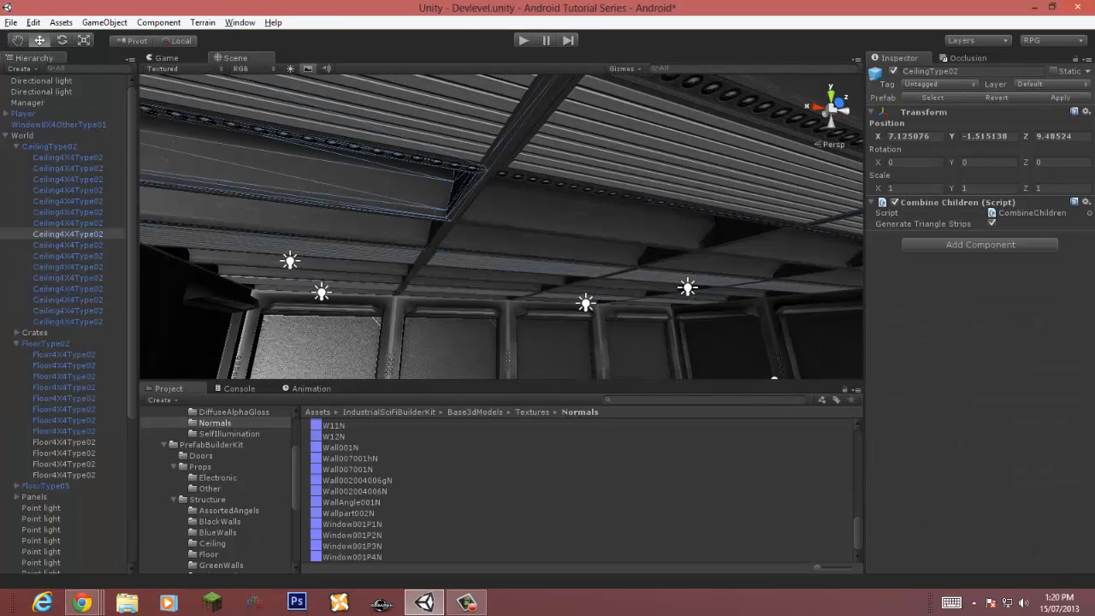
shift+click(582, 201)
shift+click(329, 235)
shift+click(522, 250)
key(ctrl+d)
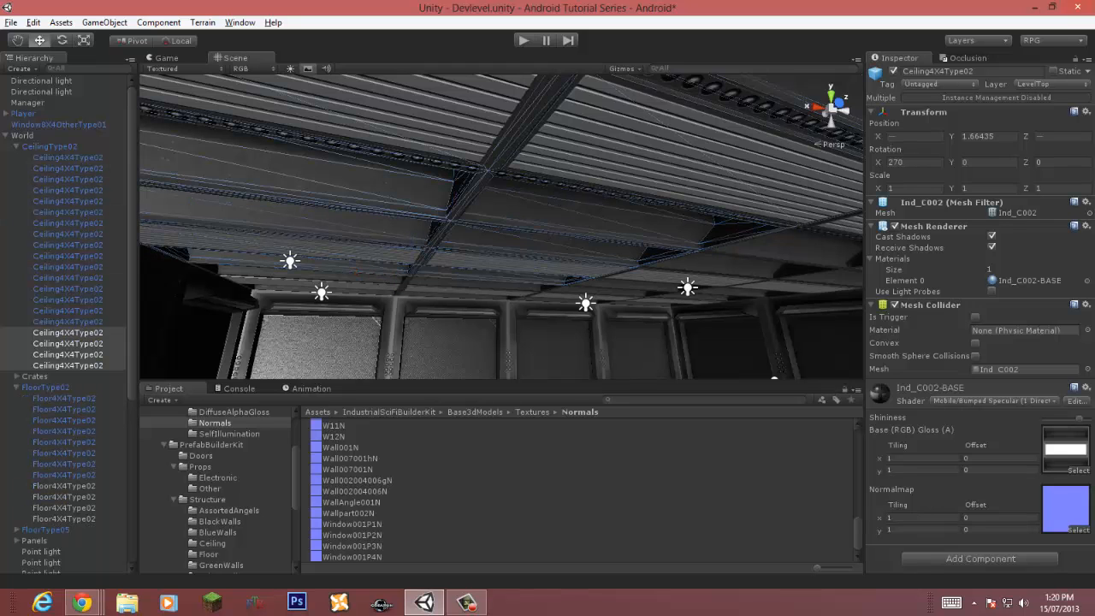
Step: Move the duplicated ceiling tiles to extend the ceiling over the new floor
key(s)
right_drag(522, 248, 411, 239)
drag(418, 215, 90, 174)
key(s)
right_drag(411, 248, 531, 234)
key(w)
key(s)
Step: Duplicate a wall panel and set its Y rotation to -90
click(667, 248)
right_drag(667, 248, 511, 257)
click(295, 248)
key(ctrl+d)
text(s)
right_drag(295, 248, 296, 259)
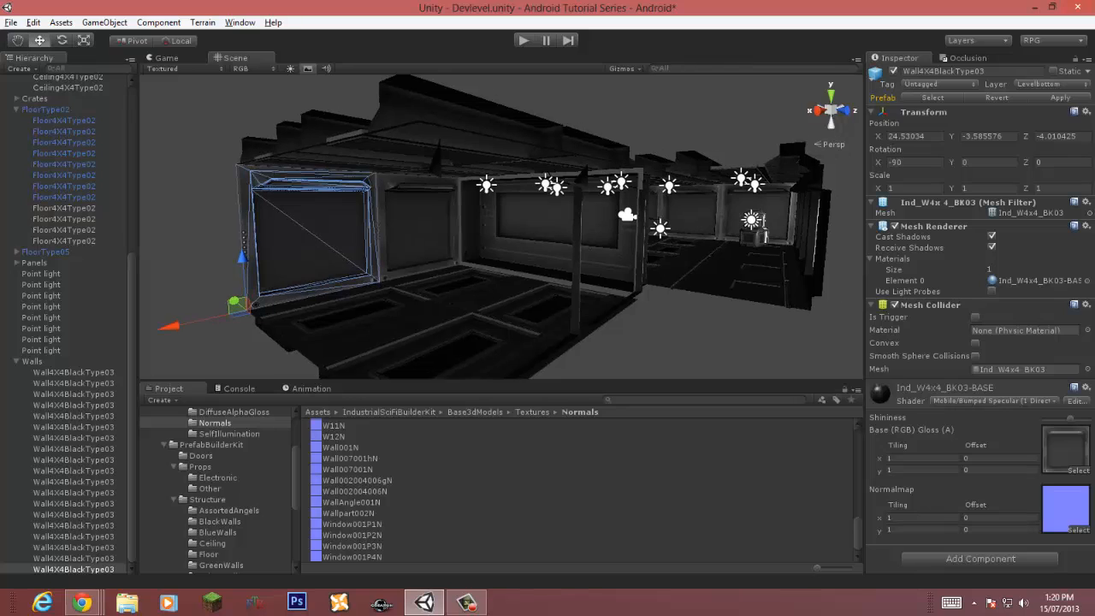
text(-9)
Step: Move the rotated wall panel into place to close the room's end
right_drag(501, 231, 505, 255)
key(s)
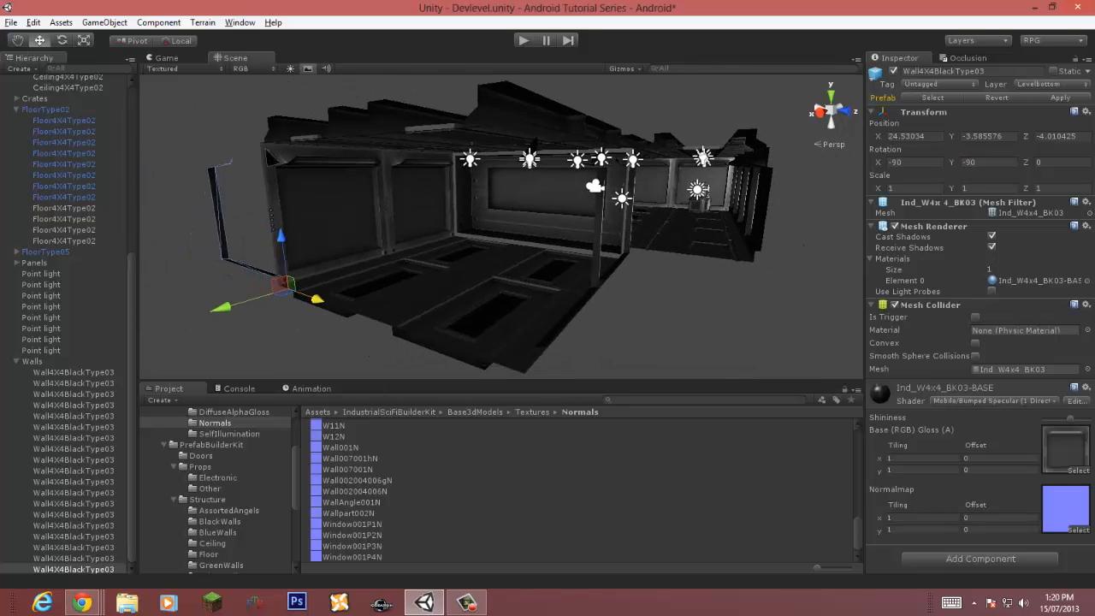
drag(316, 299, 399, 325)
key(w)
right_drag(399, 325, 213, 316)
key(w)
drag(594, 285, 584, 288)
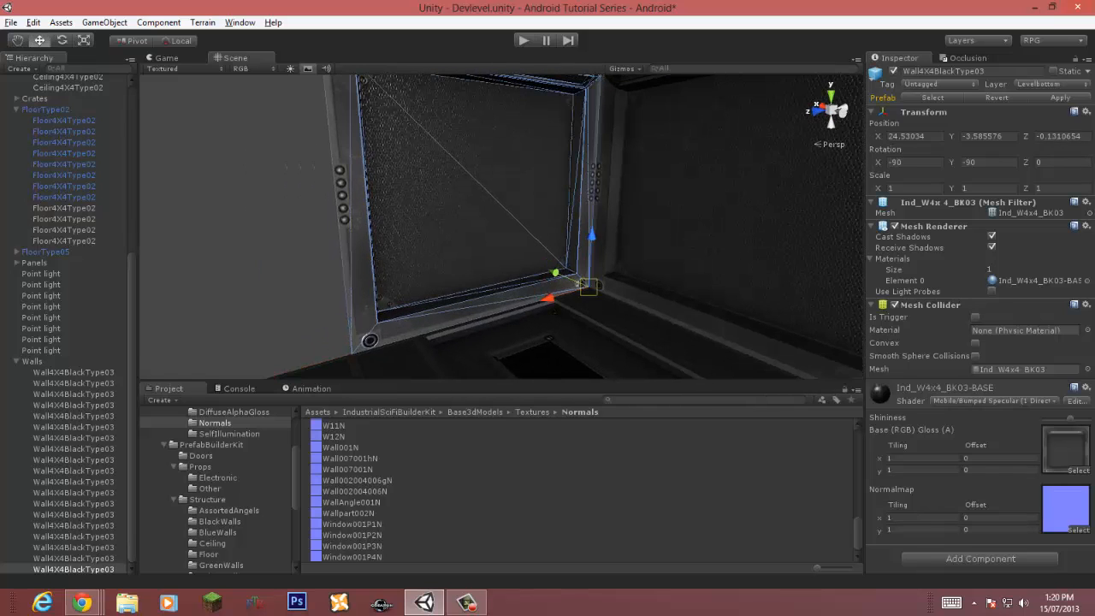
right_drag(585, 288, 454, 295)
Step: Duplicate the end wall panel and move it beside the first one
key(ctrl+d)
drag(435, 333, 128, 347)
drag(472, 331, 494, 328)
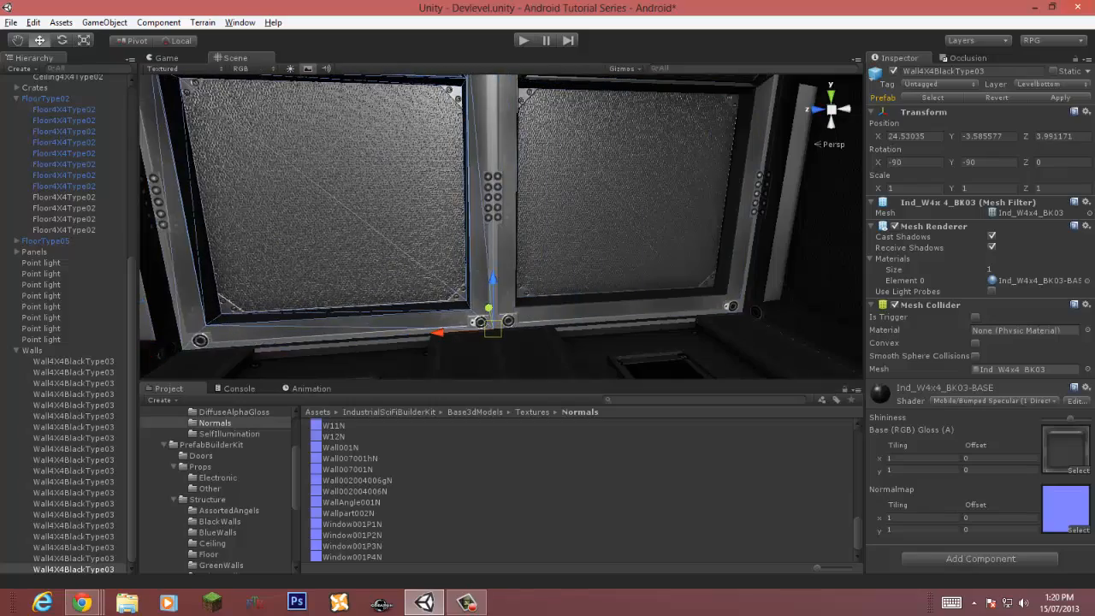
right_drag(582, 282, 255, 308)
key(w)
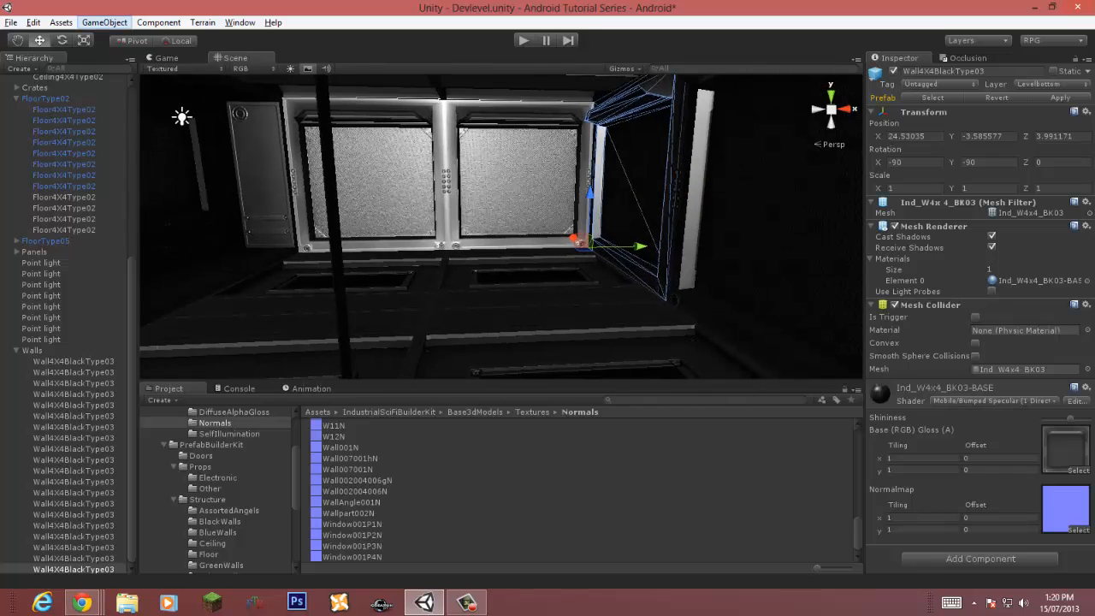
Step: Create a new point light
click(105, 22)
mouse_move(86, 53)
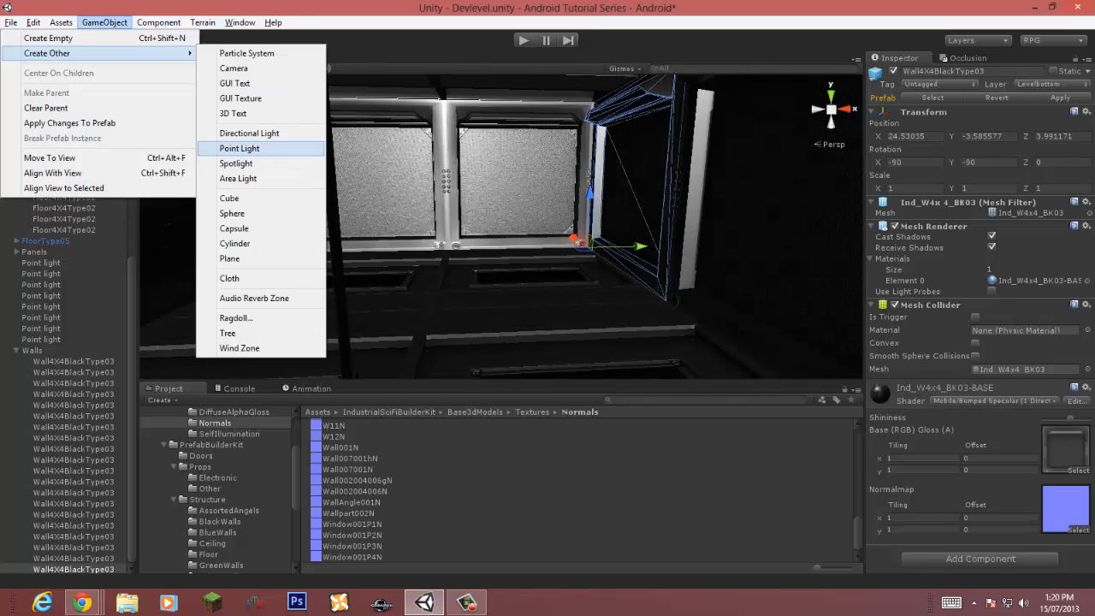
click(239, 148)
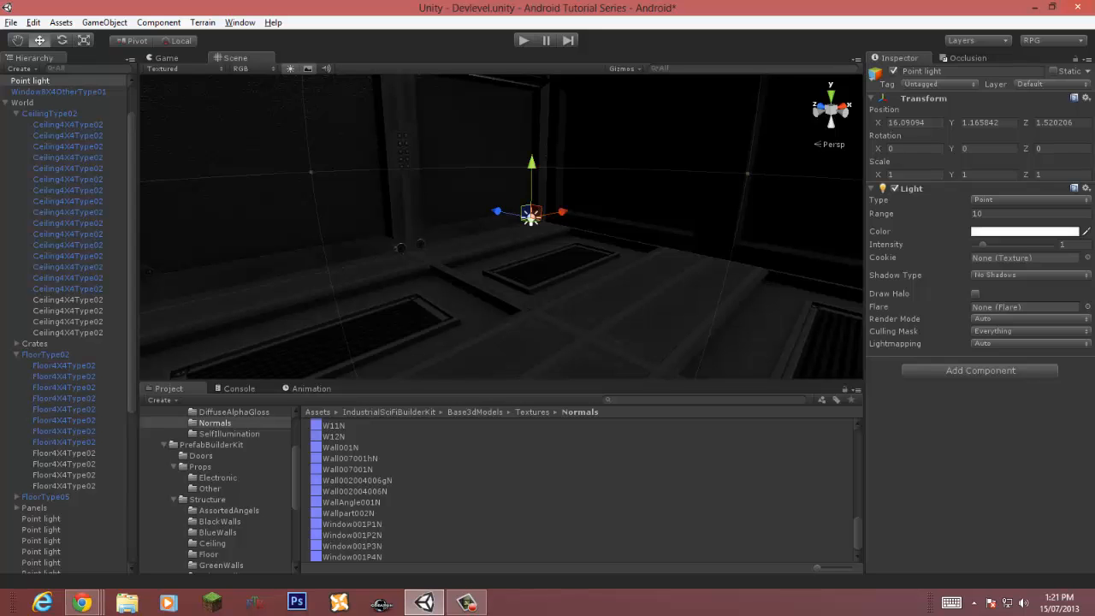
Step: Delete the newly created point light and save the scene
key(Delete)
right_drag(530, 227, 334, 171)
key(s)
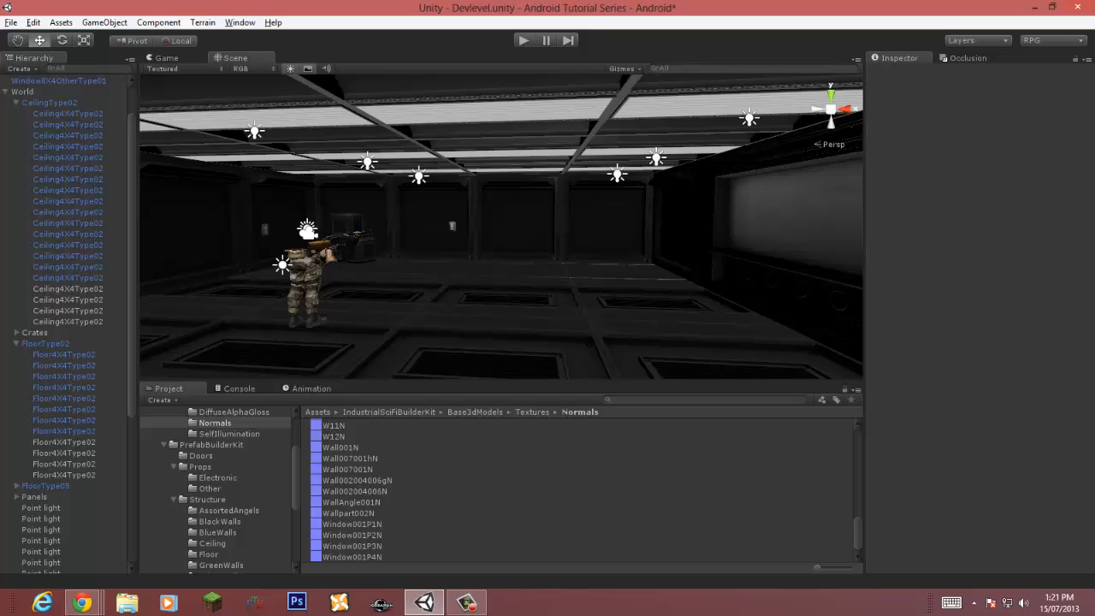
click(290, 68)
click(290, 68)
right_drag(385, 197, 592, 287)
key(w)
key(ctrl+s)
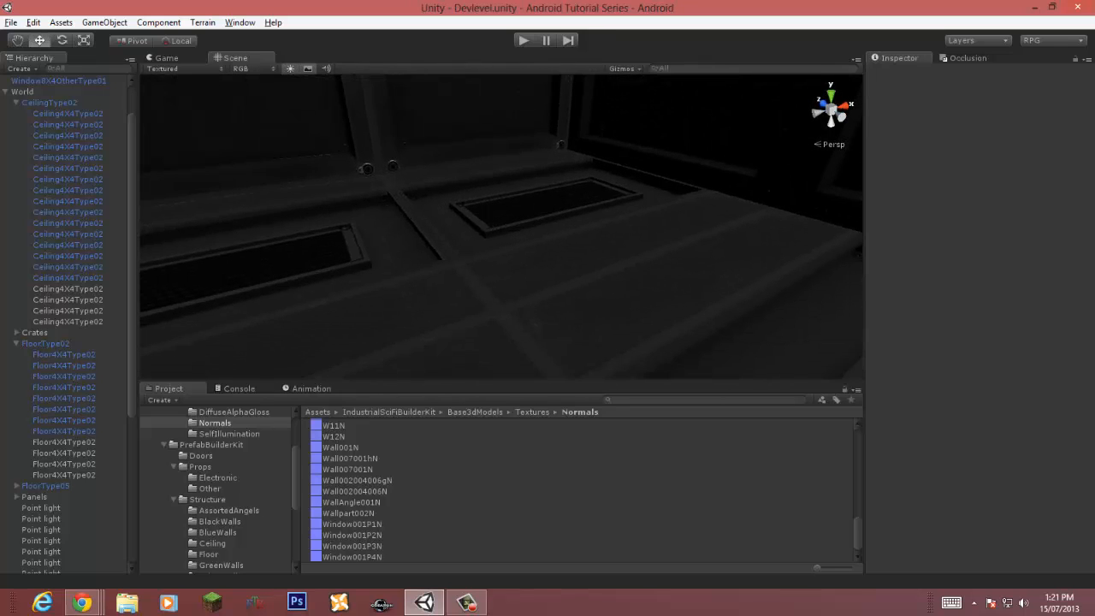
Step: Select the end wall panel and set its layer to Default
right_drag(547, 240, 632, 162)
click(556, 184)
shift+click(632, 171)
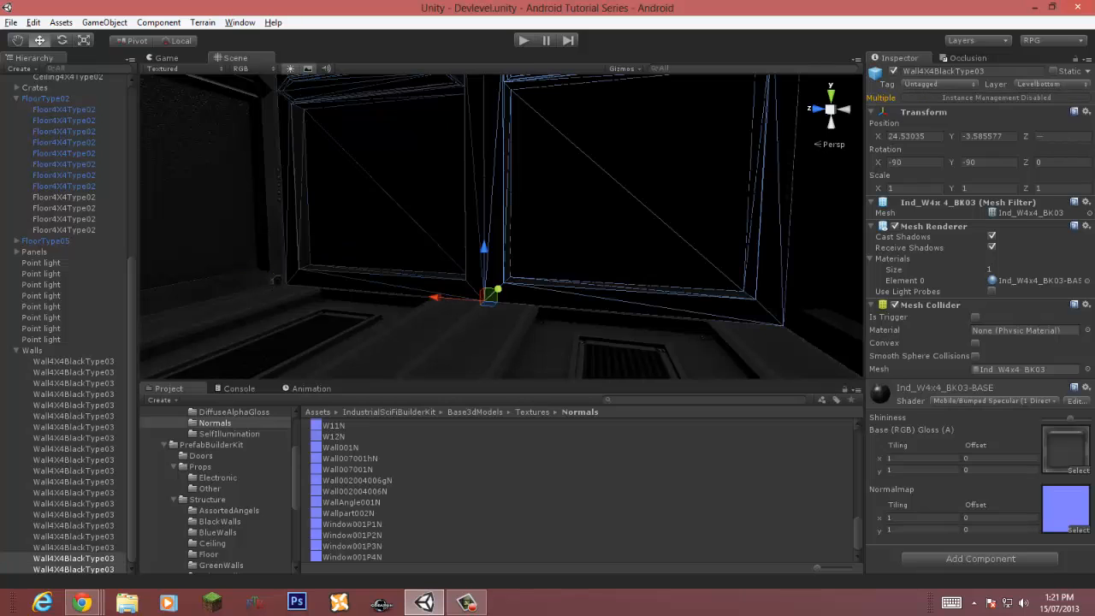
click(1051, 84)
click(1037, 98)
mouse_move(513, 231)
right_down()
mouse_move(556, 218)
mouse_move(547, 214)
mouse_move(549, 257)
mouse_move(520, 243)
right_up()
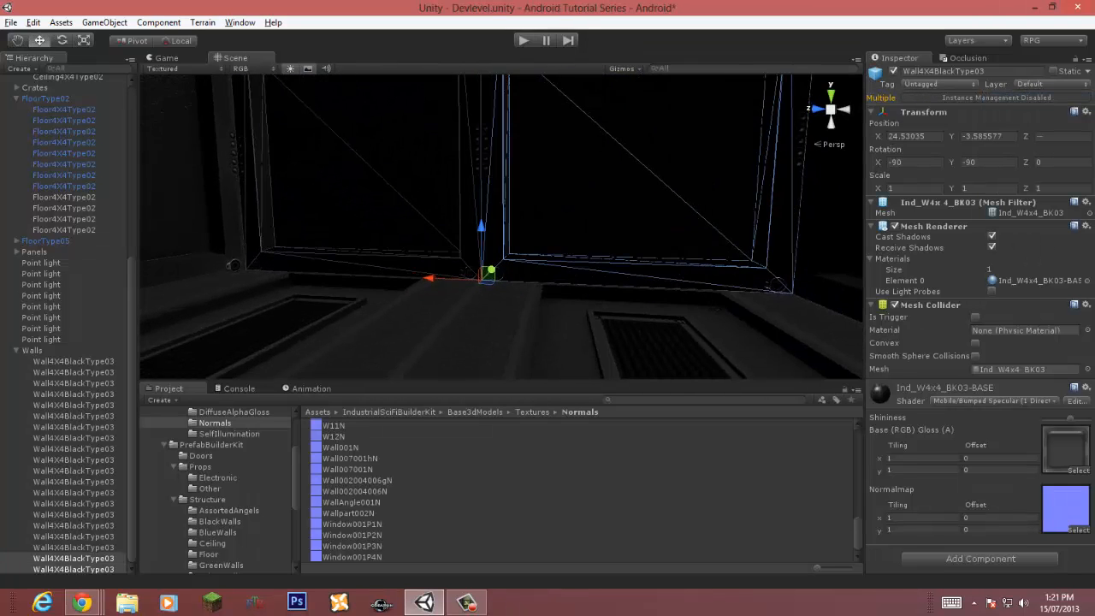
Step: Create a new point light near the end wall
click(158, 23)
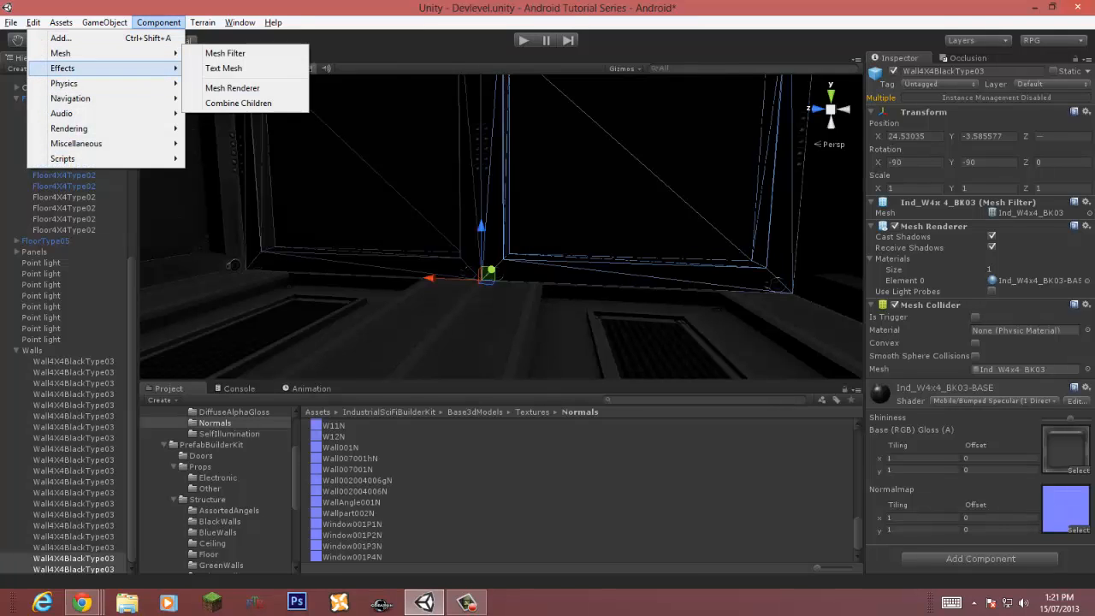
mouse_move(105, 22)
mouse_move(52, 53)
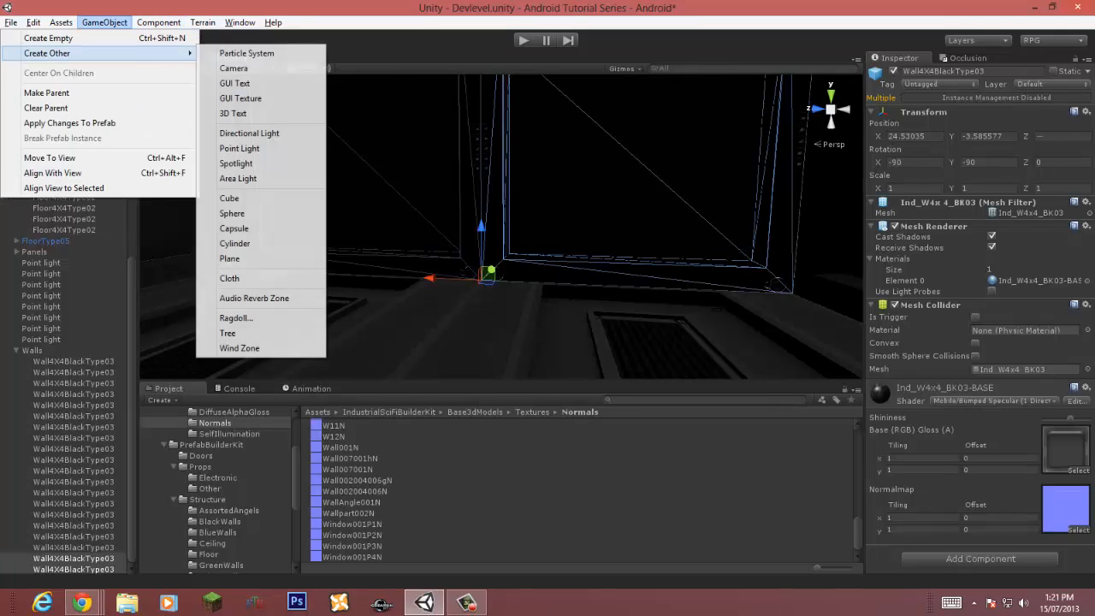
click(240, 149)
mouse_move(479, 231)
right_down()
mouse_move(359, 231)
mouse_move(472, 222)
right_up()
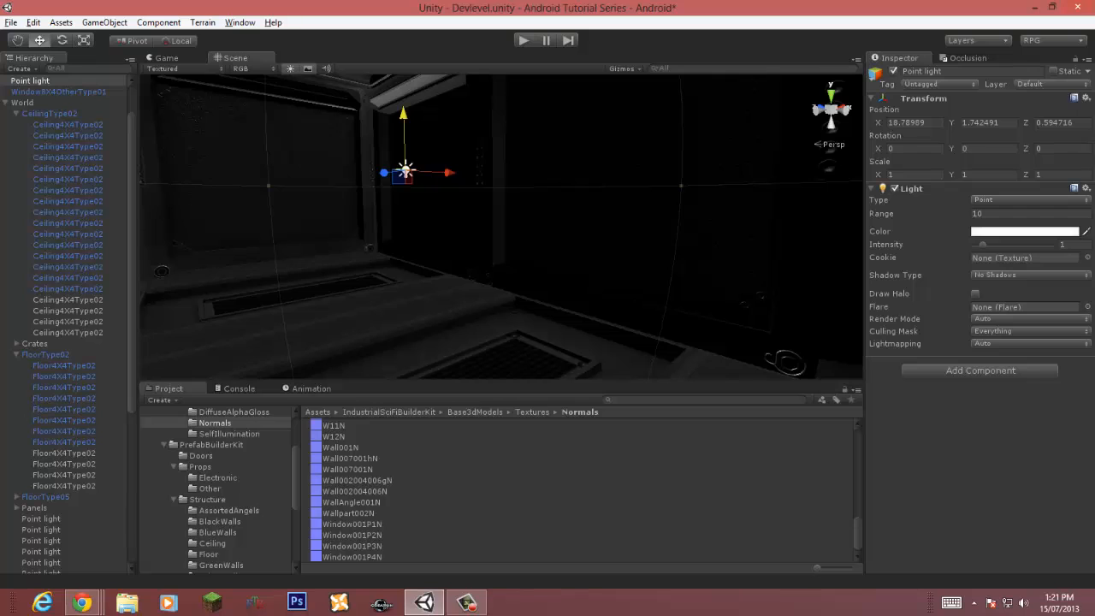
Step: Set the point light's culling mask to the Default layer only
click(1031, 331)
click(1009, 346)
click(1031, 331)
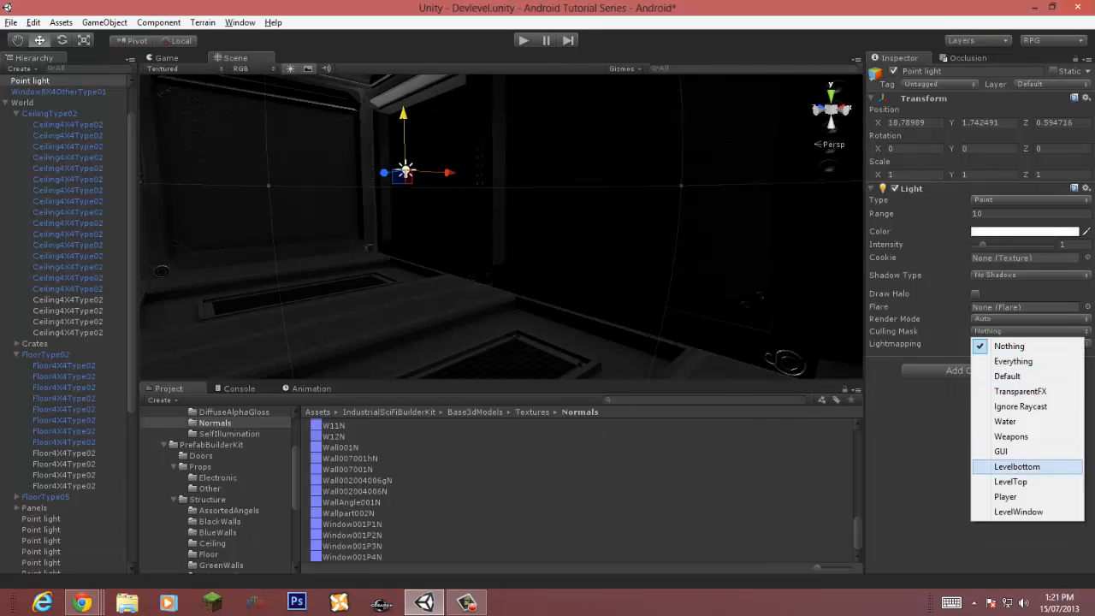
click(1014, 361)
right_drag(599, 239, 672, 255)
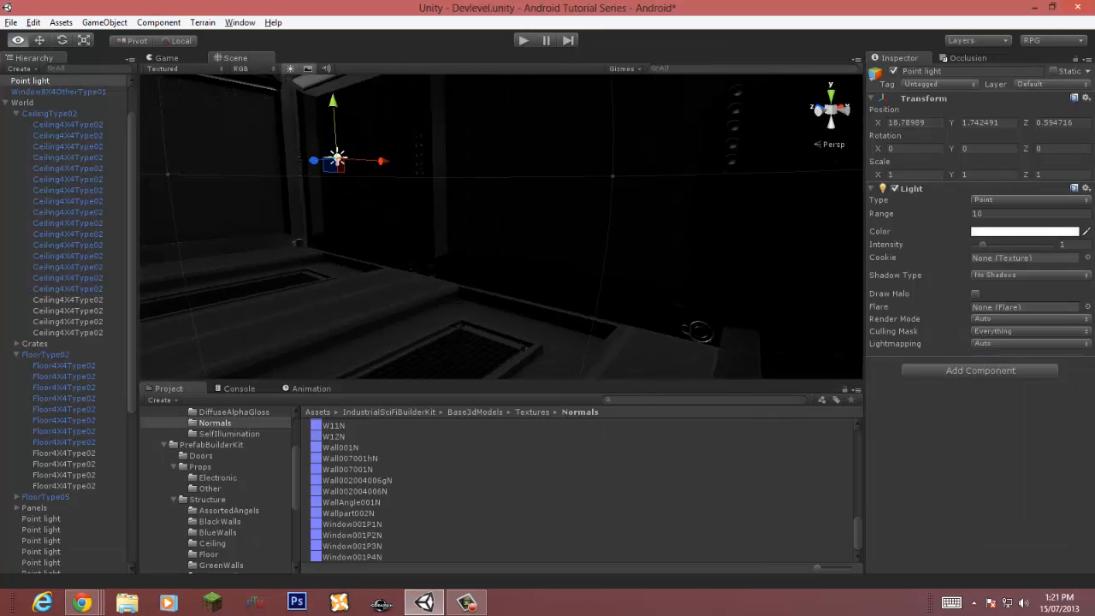
click(1031, 343)
click(1031, 331)
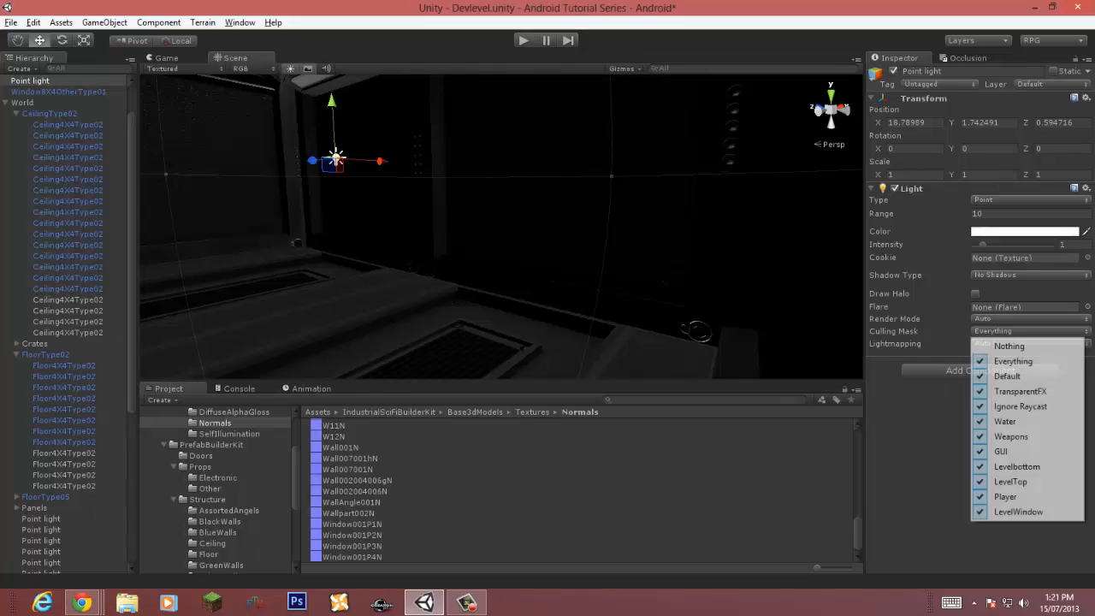
click(1009, 345)
click(1014, 331)
click(1009, 376)
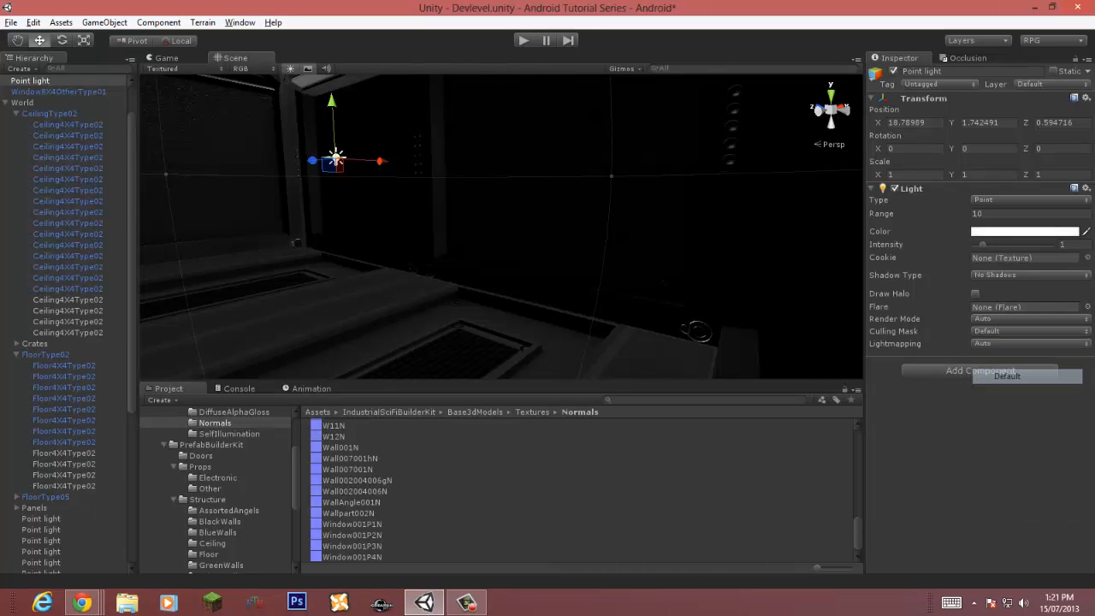
Step: Delete the new point light
right_drag(598, 222, 569, 141)
drag(420, 283, 321, 299)
key(a)
right_drag(445, 265, 522, 276)
key(Delete)
key(s)
key(a)
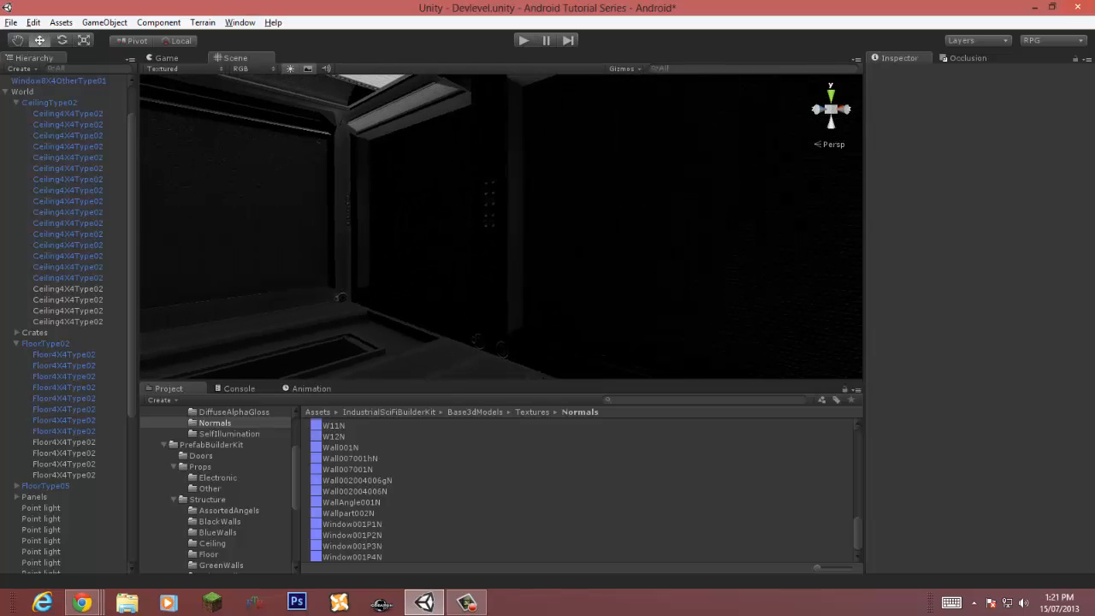
Step: Select the end wall panel and apply its changes to the prefab
click(17, 103)
click(16, 125)
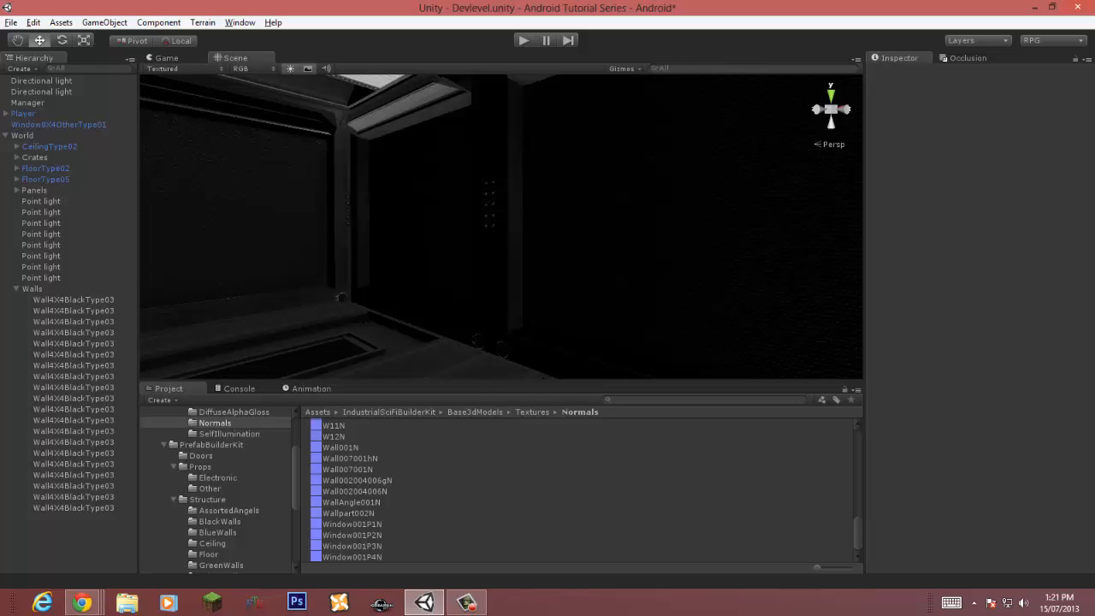
click(16, 288)
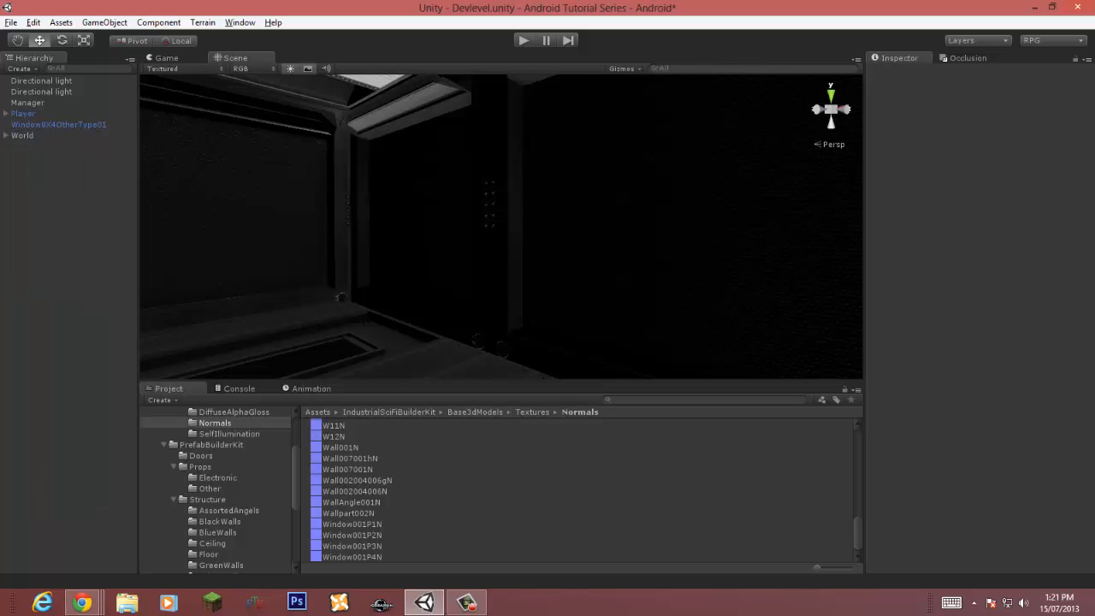
click(650, 231)
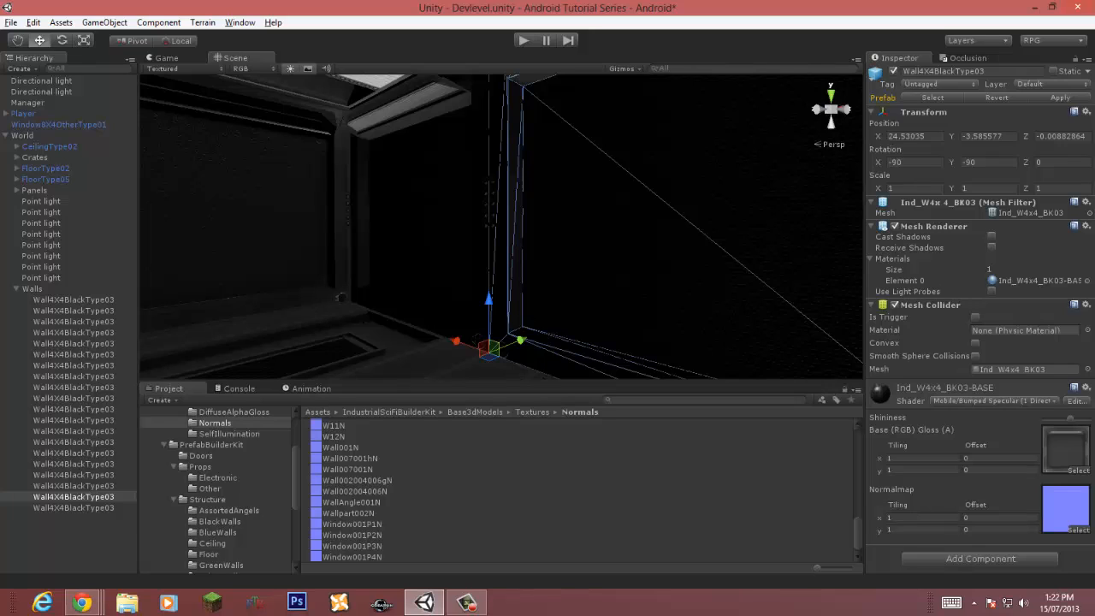
click(419, 222)
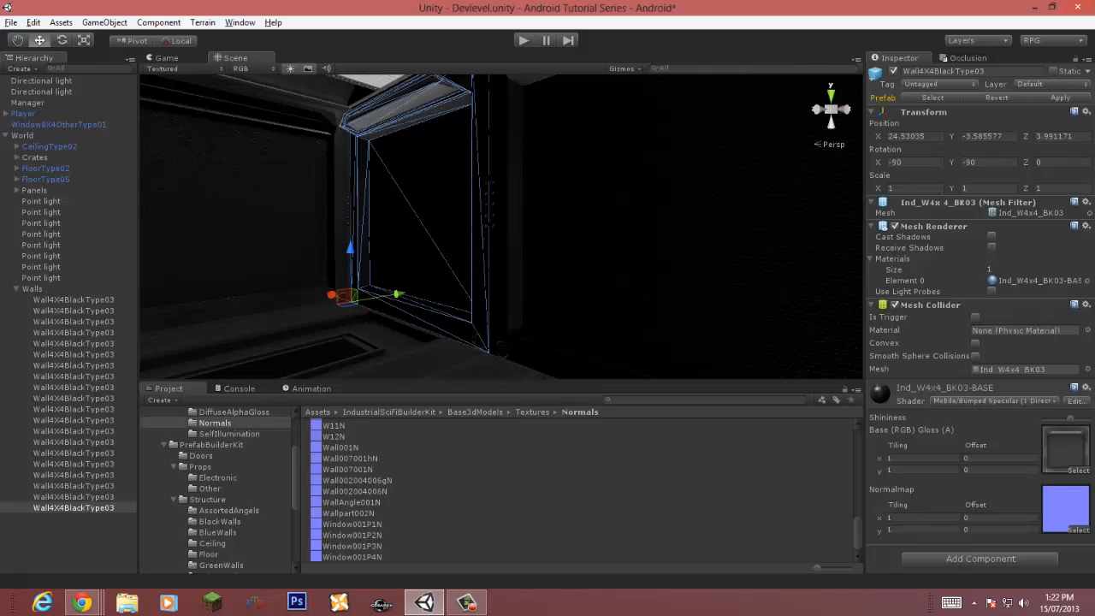
click(1060, 98)
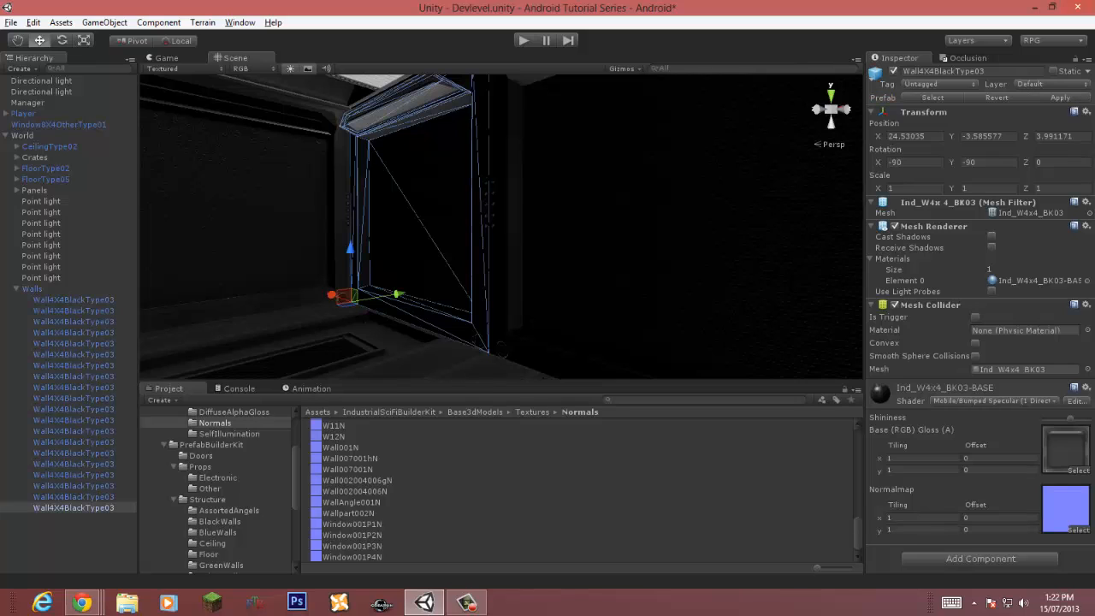
Step: Create a spotlight in the room
right_drag(504, 230, 159, 224)
key(w)
click(708, 188)
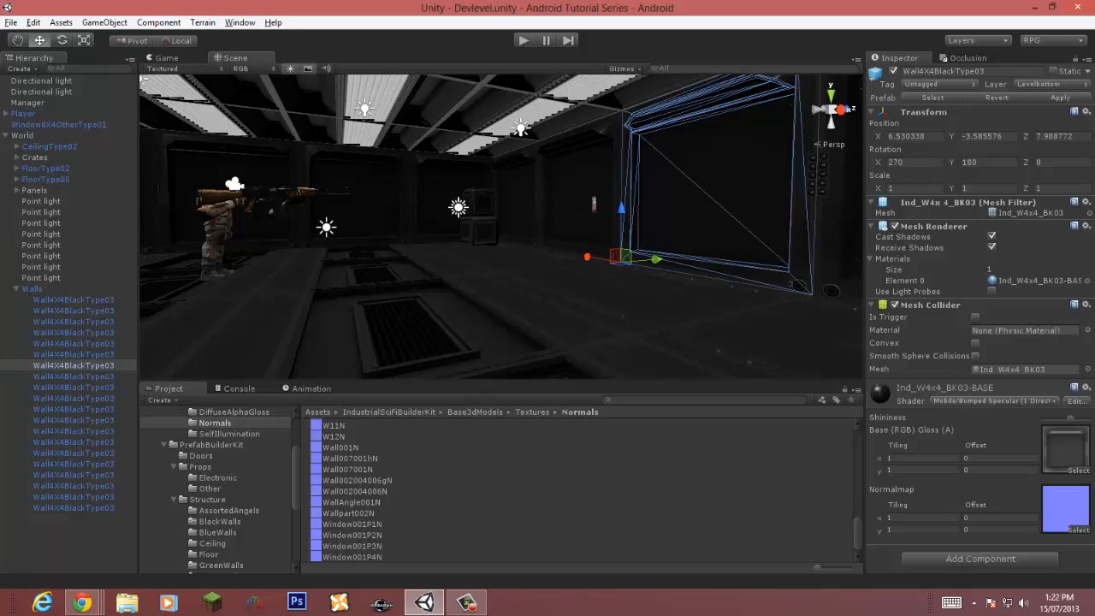
key(w)
right_drag(709, 188, 539, 235)
click(432, 222)
click(104, 22)
mouse_move(51, 53)
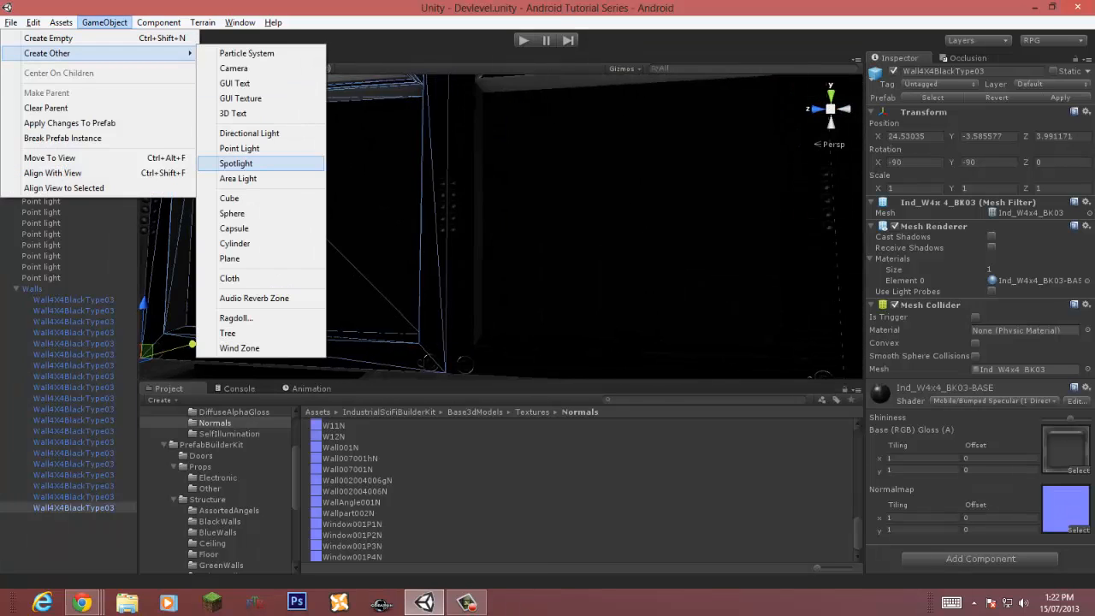
click(235, 162)
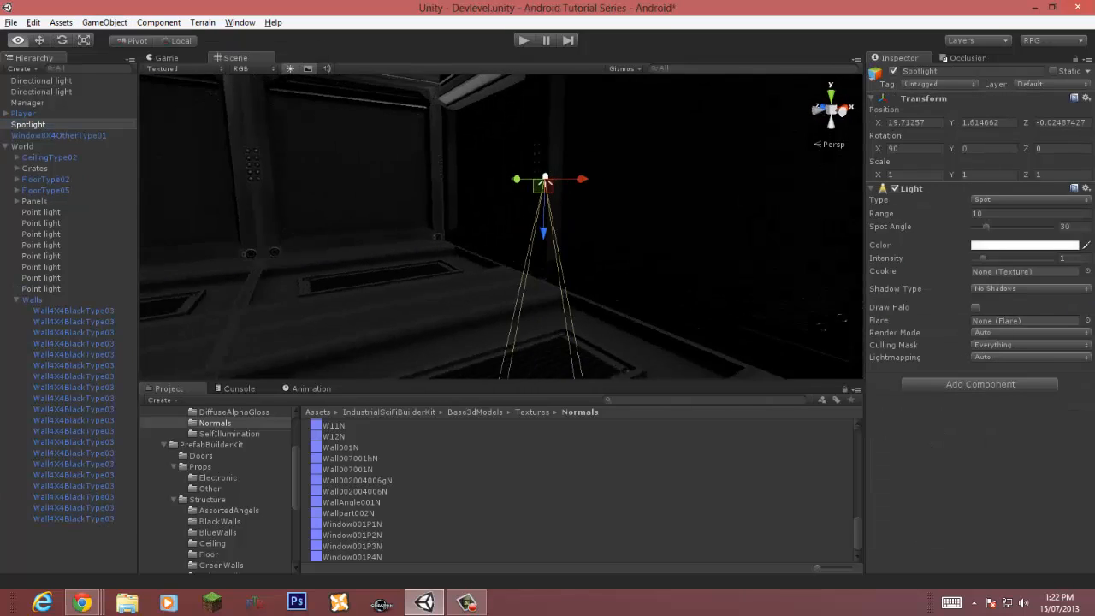
Step: Rotate and move the spotlight so it points along the end wall
key(e)
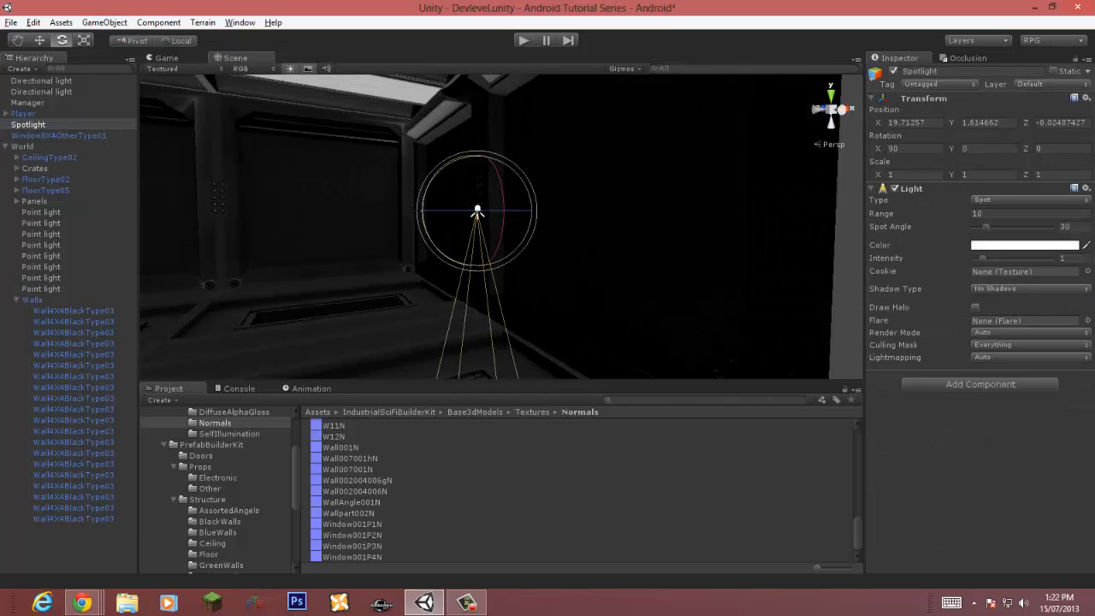
drag(424, 224, 440, 377)
alt+drag(359, 214, 796, 205)
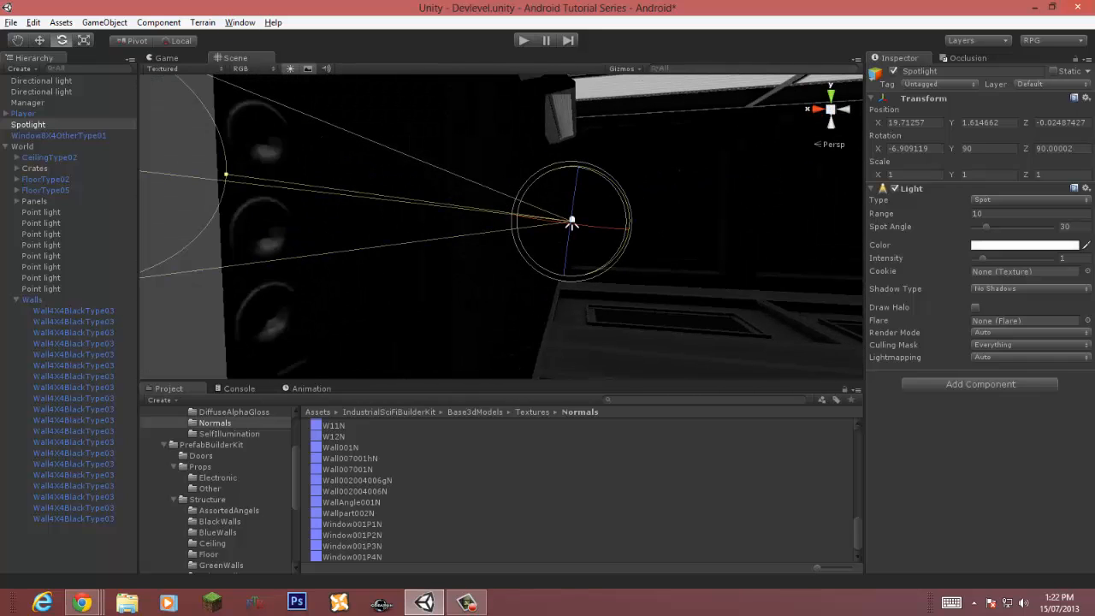
drag(518, 215, 737, 241)
alt+drag(737, 240, 329, 235)
Step: Set the spotlight's spot angle to 21 and intensity to 8, then switch its type to Point
mouse_move(985, 226)
mouse_down()
mouse_move(1045, 227)
mouse_move(981, 227)
mouse_up()
drag(983, 258, 992, 259)
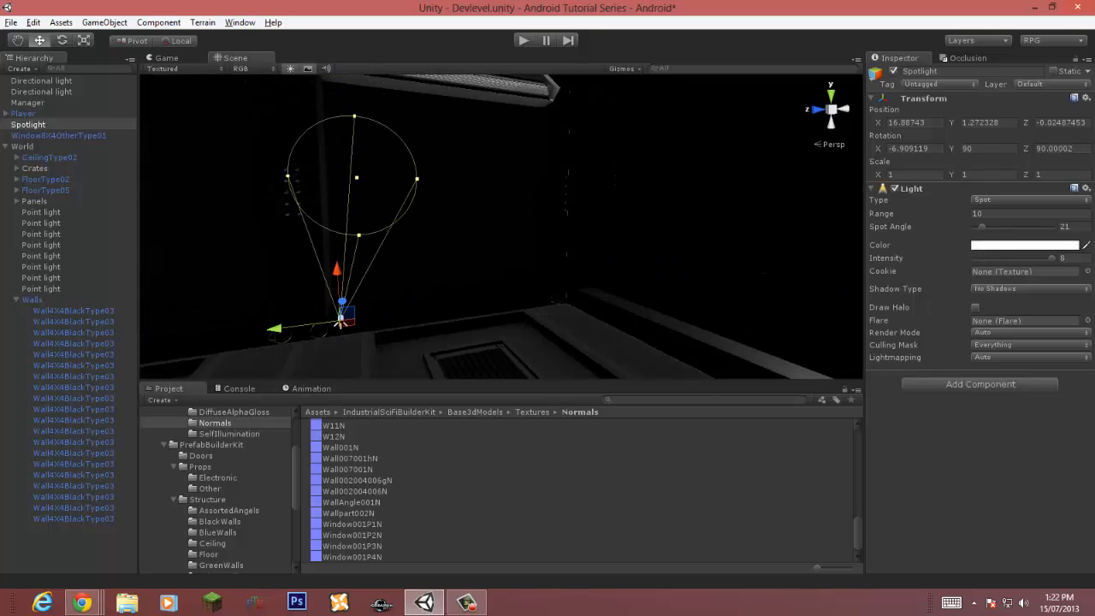
click(1031, 199)
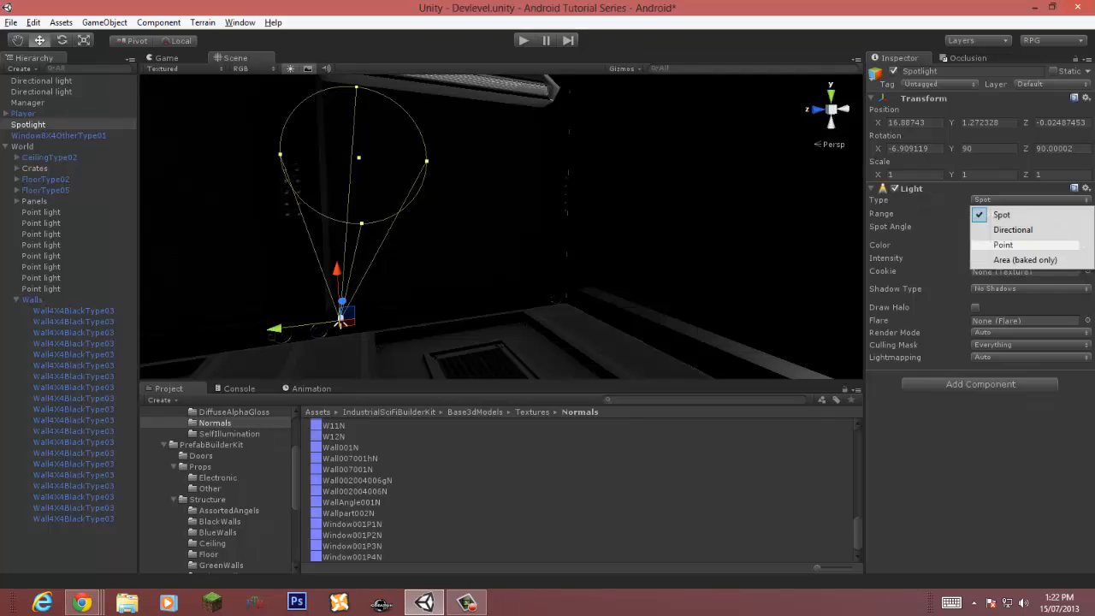
click(1023, 258)
click(1030, 199)
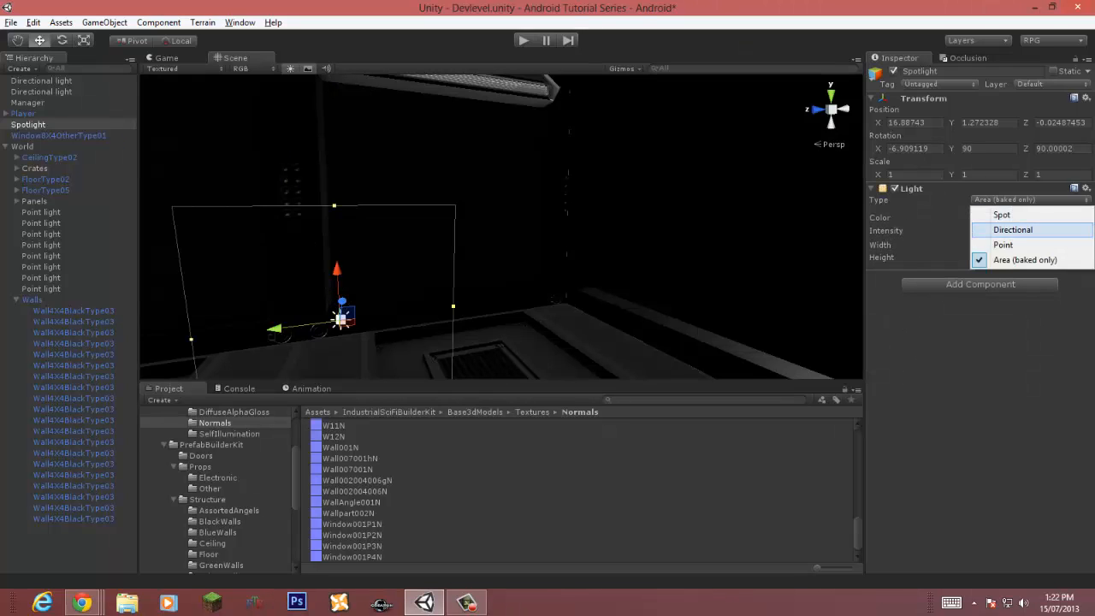
click(1013, 229)
click(1031, 199)
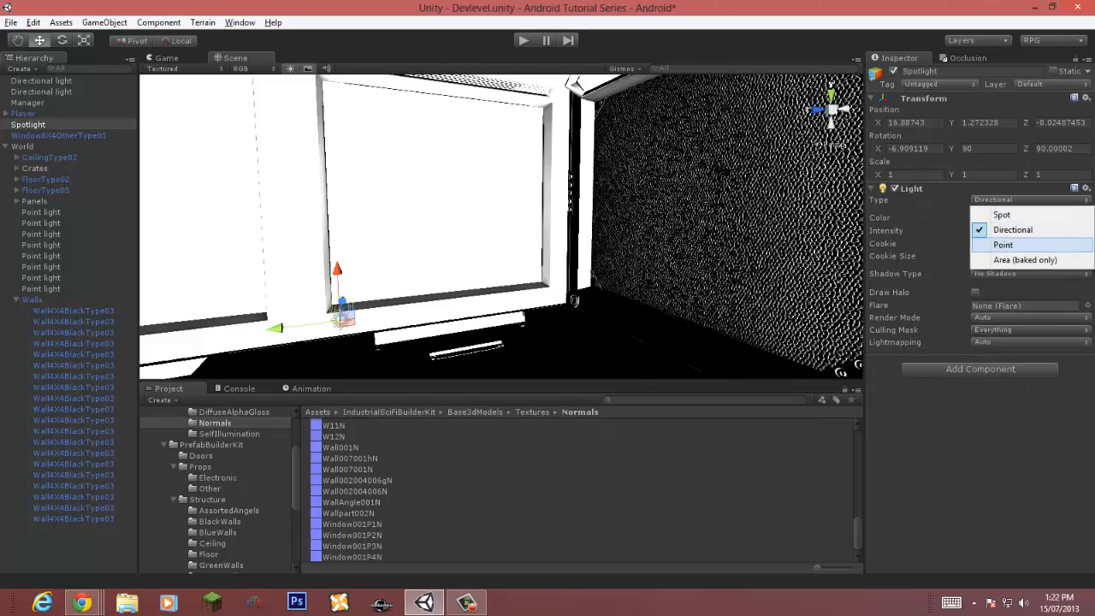
click(1003, 245)
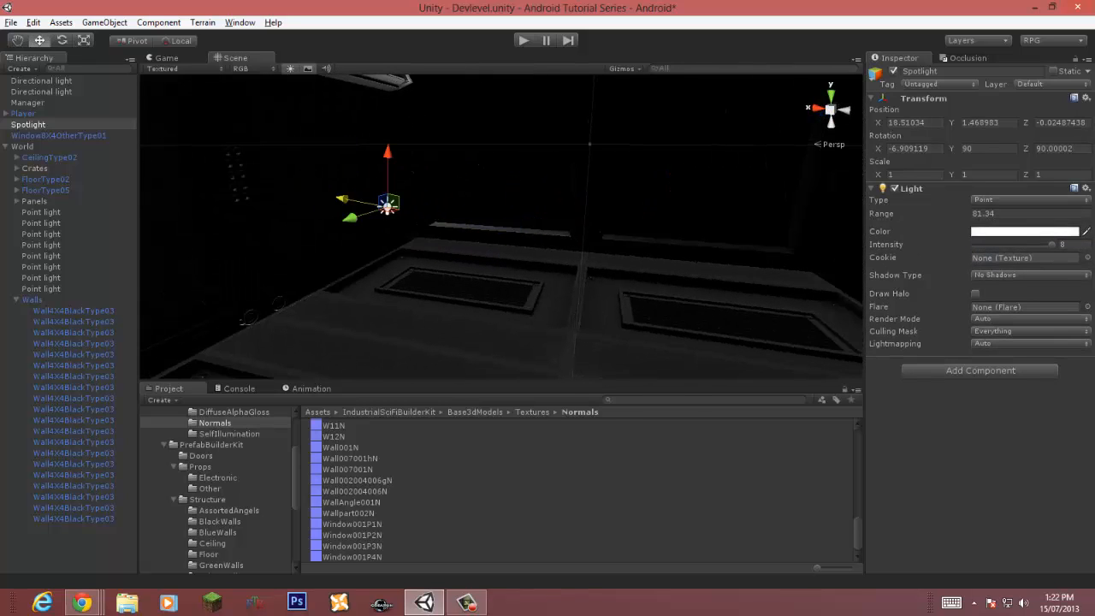
Step: Delete the light
key(Delete)
right_drag(548, 231, 779, 229)
scroll(502, 226, up, 8)
right_drag(650, 229, 256, 221)
scroll(502, 226, down, 8)
right_drag(501, 226, 511, 291)
scroll(501, 227, up, 6)
mouse_move(501, 226)
right_down()
mouse_move(505, 252)
mouse_move(503, 210)
right_up()
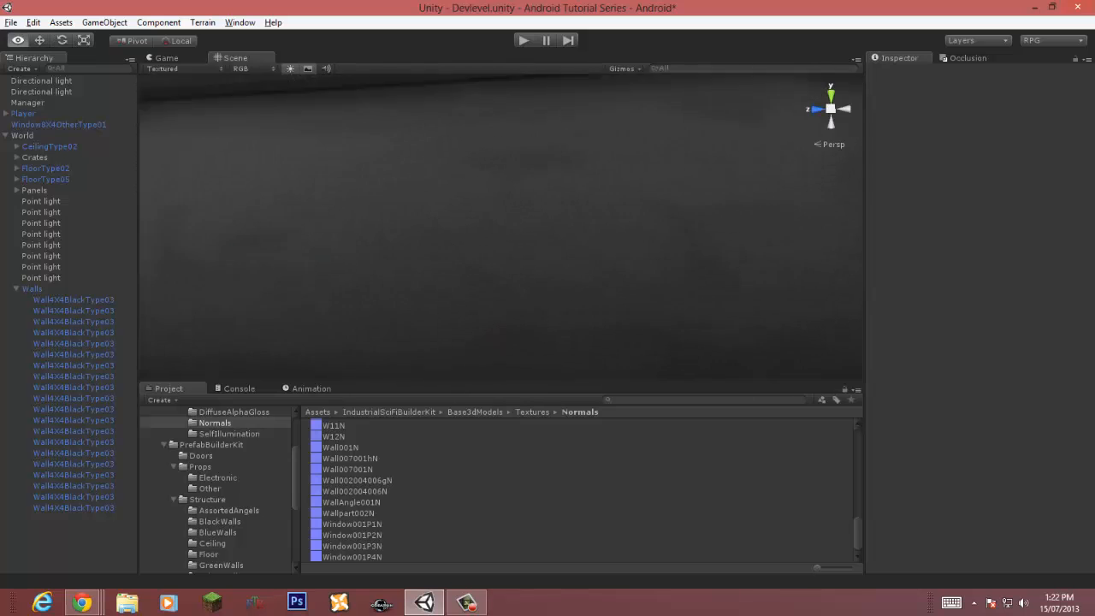
Step: Select the window and adjust the main colour of its Ind_WD001-P3 material
click(501, 227)
scroll(975, 317, down, 10)
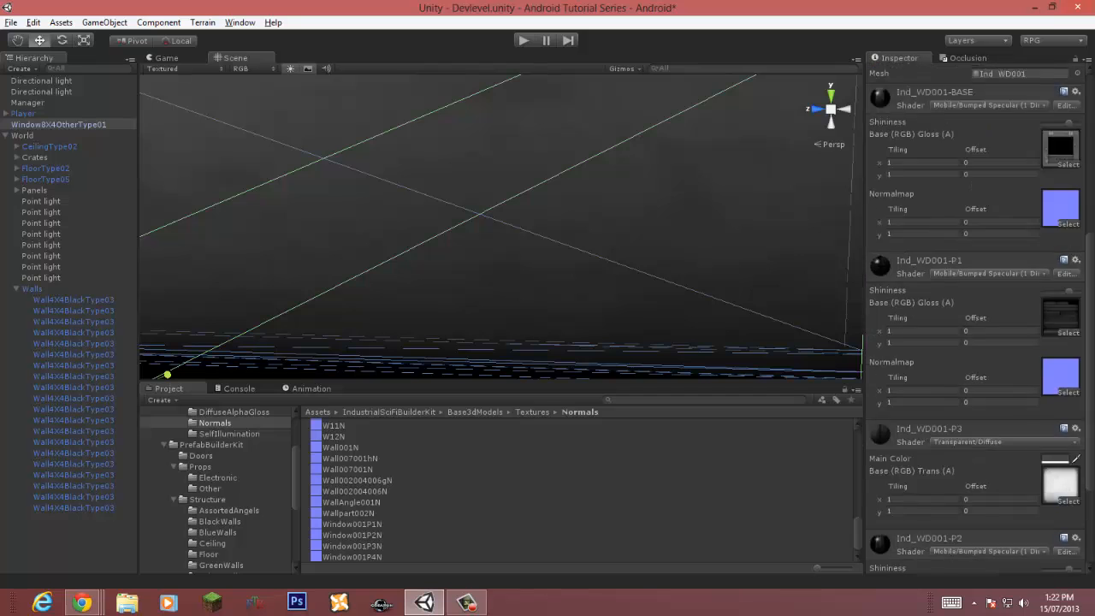
click(1055, 312)
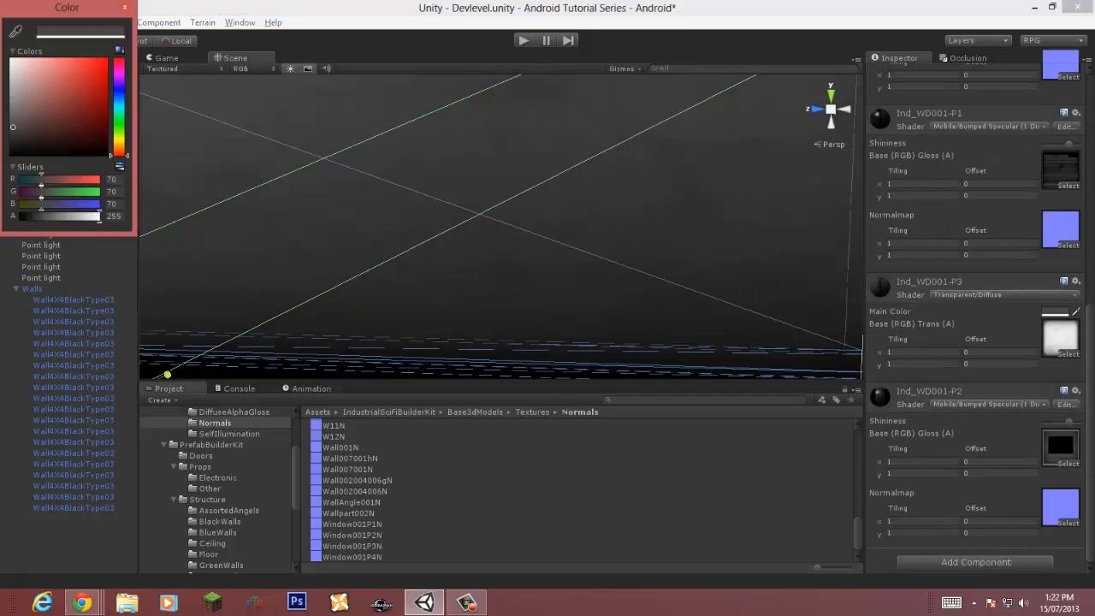
mouse_move(13, 127)
mouse_down()
mouse_move(13, 95)
mouse_move(13, 117)
mouse_up()
click(125, 6)
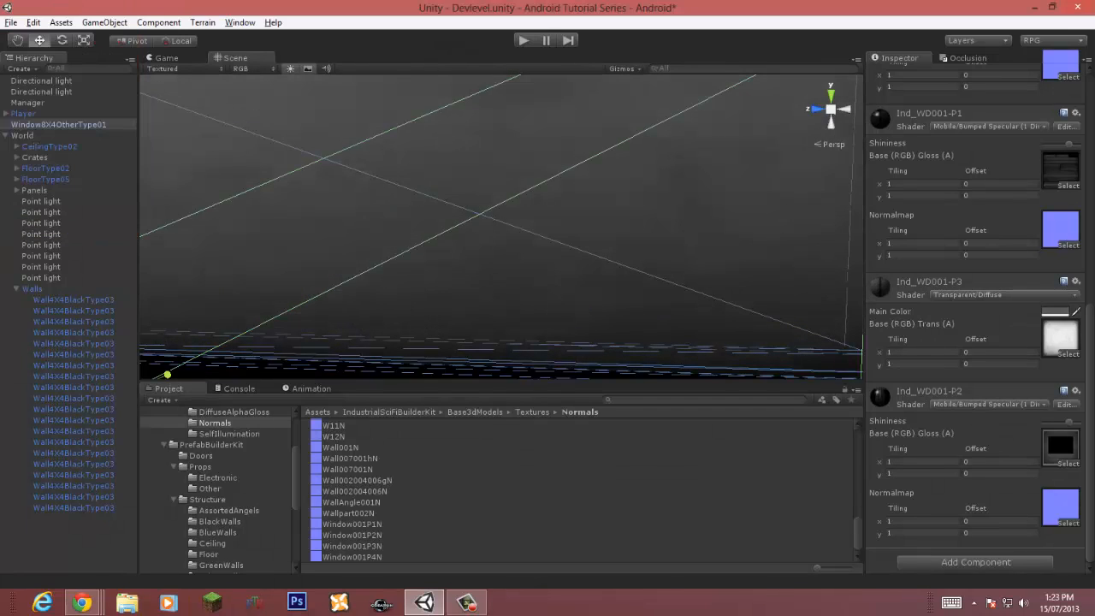
Step: Try the Bumped Diffuse shader on the window's P3 material and undo the change
click(1013, 295)
click(967, 286)
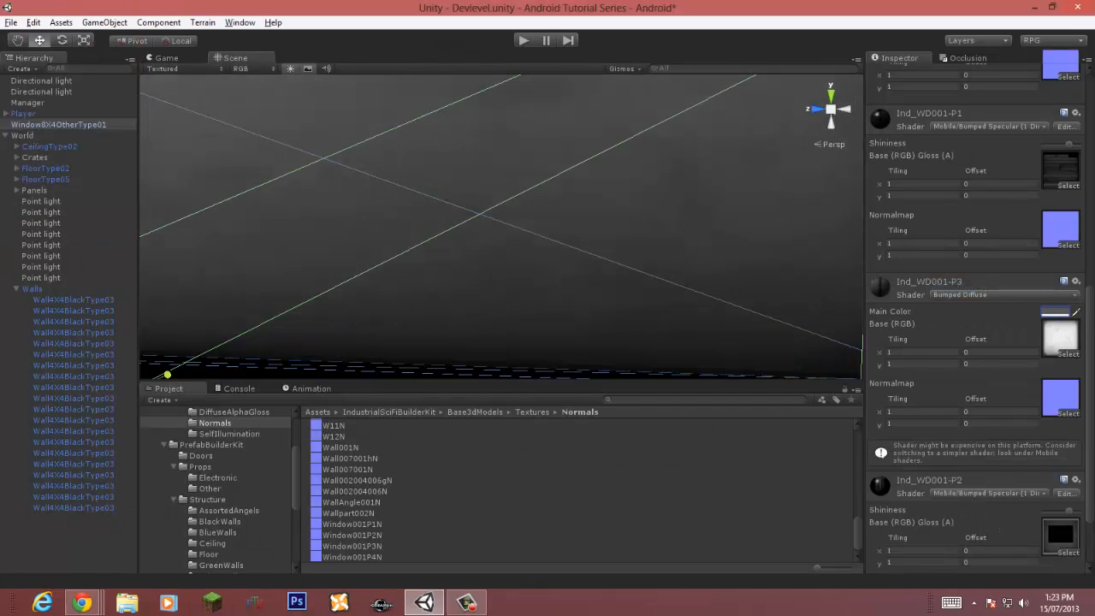
key(ctrl+z)
Step: Try the Mobile/Particles/Additive shader on the window's Ind_WD001-P3 material
key(s)
right_drag(501, 227, 475, 240)
key(w)
click(1014, 294)
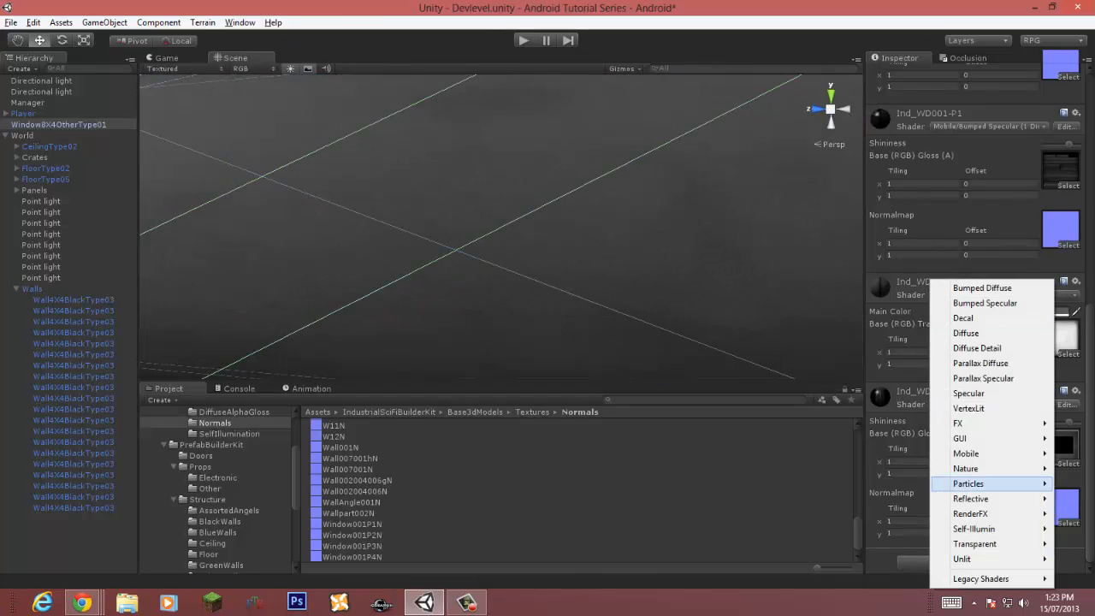
mouse_move(975, 544)
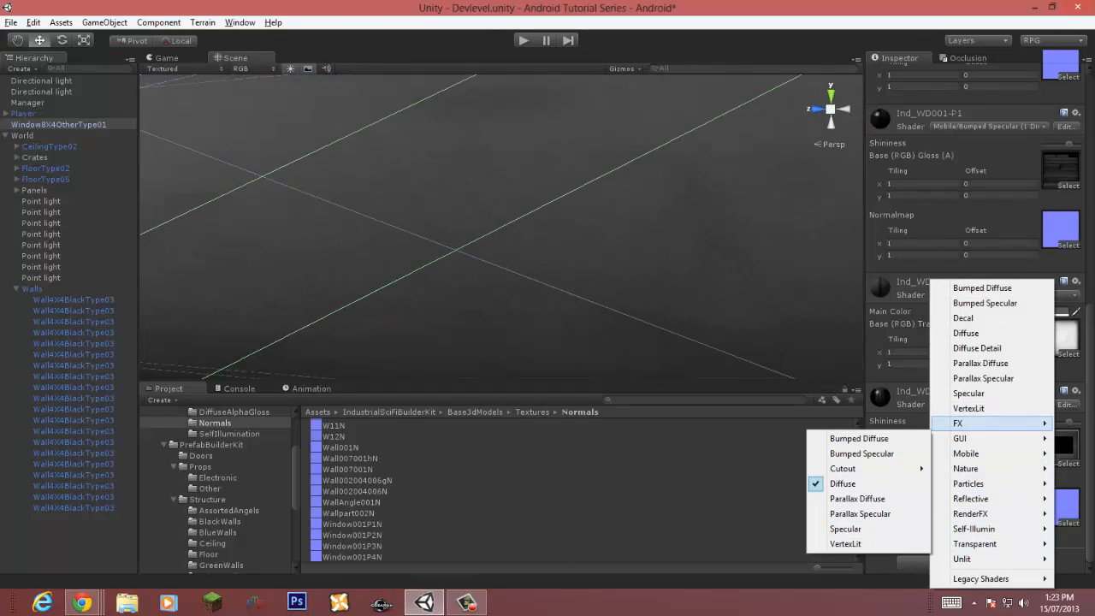
mouse_move(966, 453)
mouse_move(771, 363)
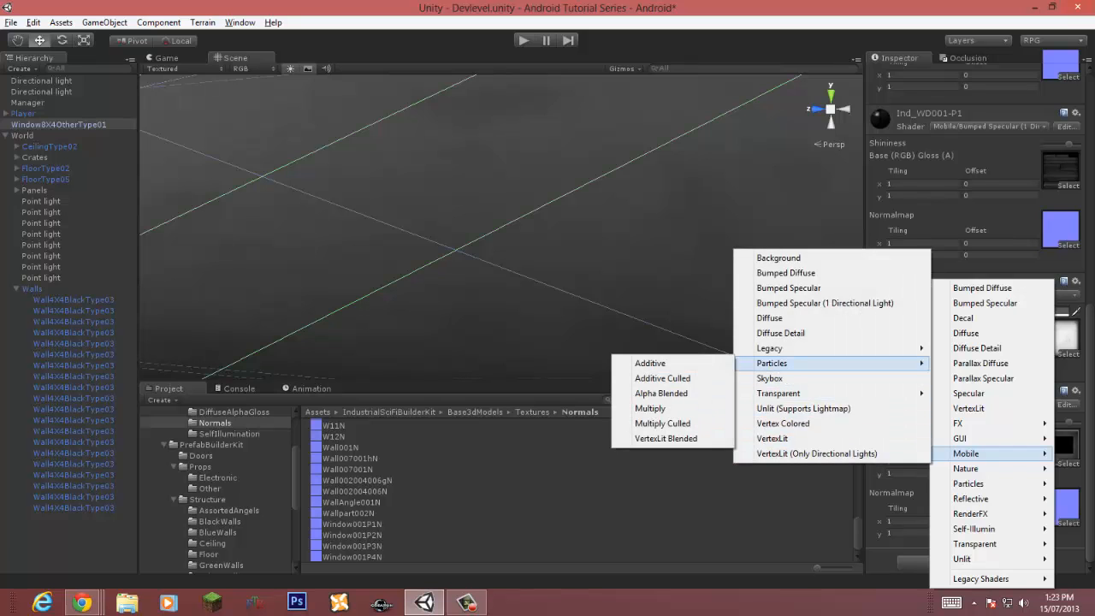
click(650, 363)
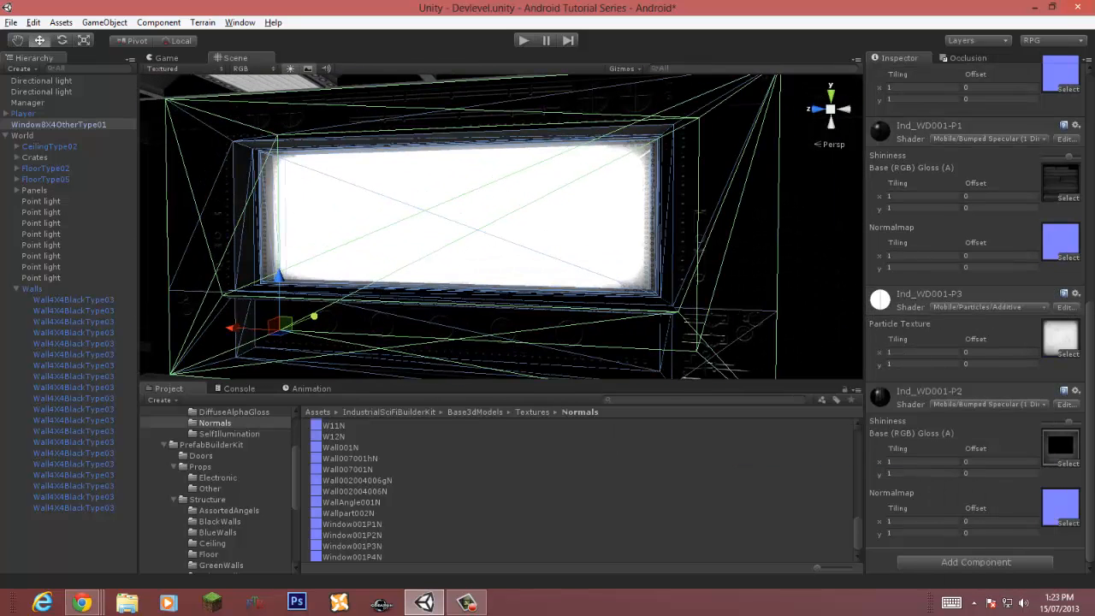
Step: Switch the window's Ind_WD001-P3 material shader to Mobile/Particles/Multiply
click(989, 307)
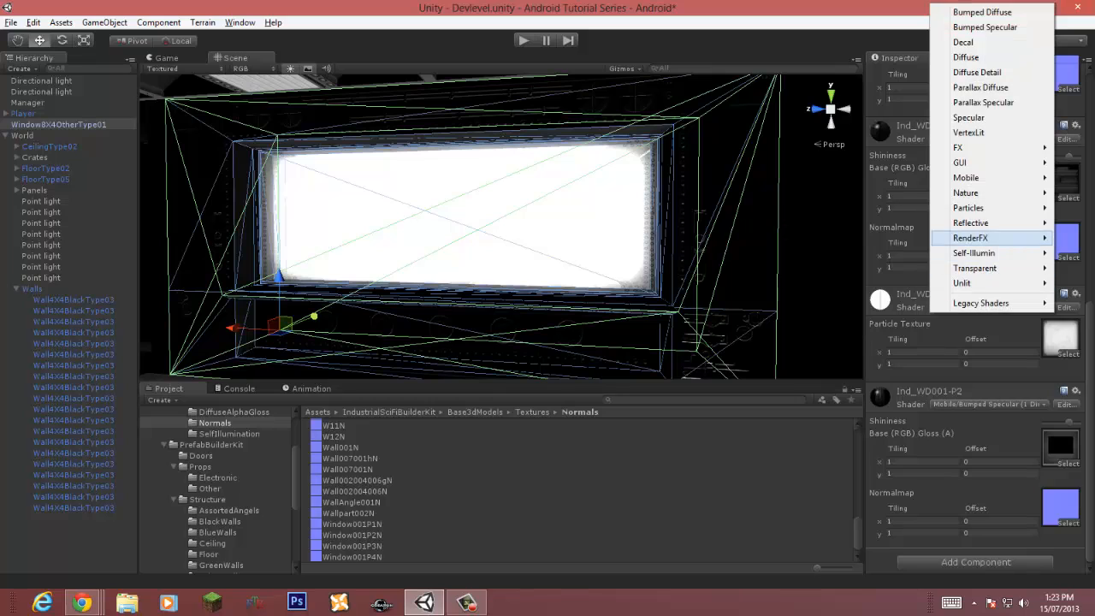
mouse_move(966, 177)
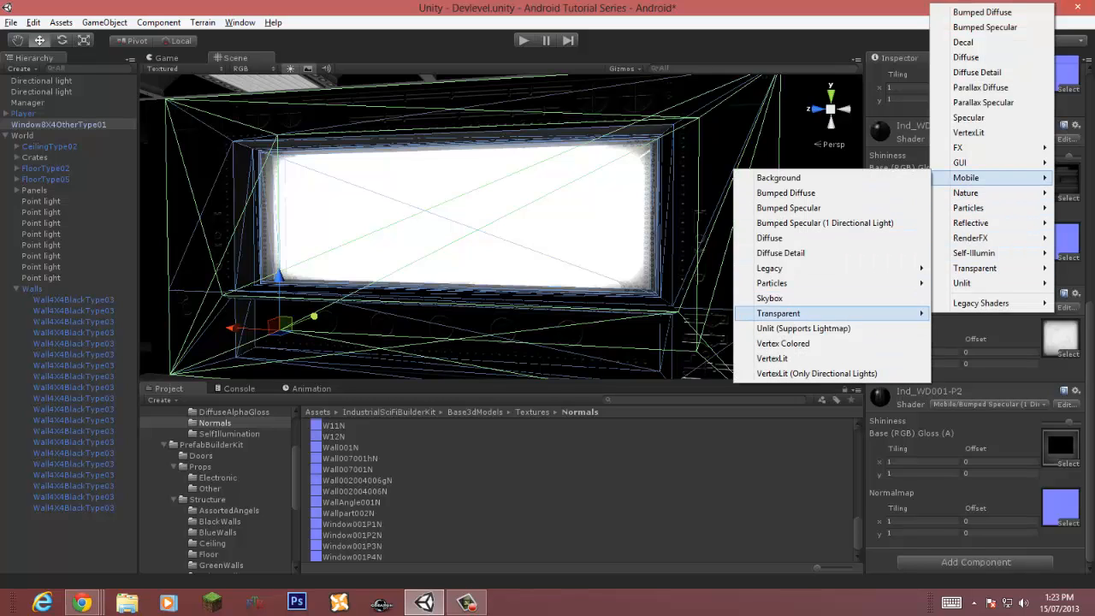
mouse_move(771, 284)
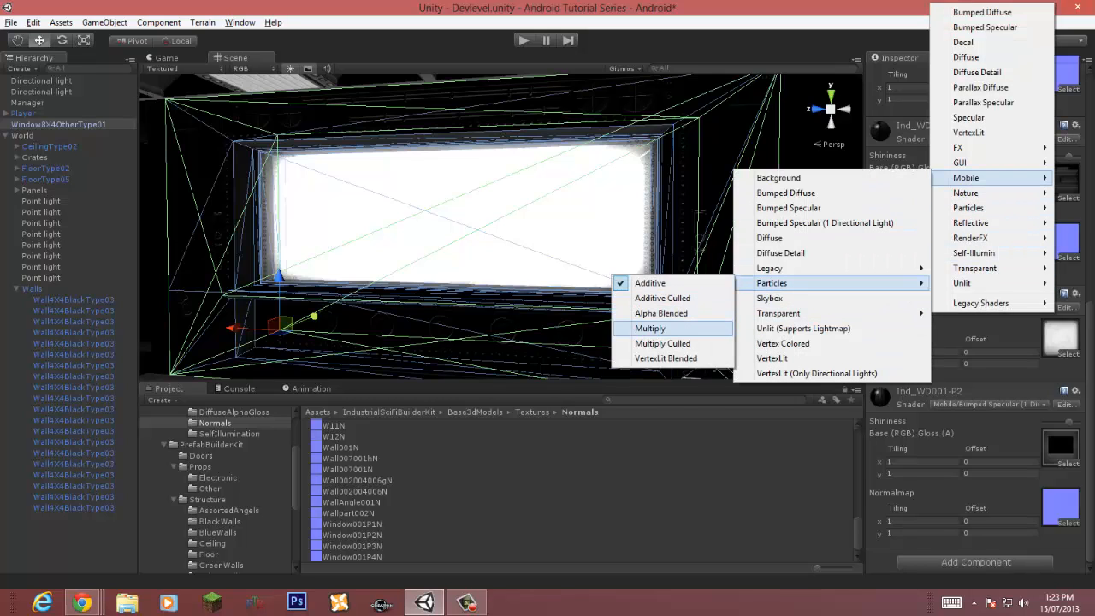
click(658, 328)
right_drag(501, 227, 466, 231)
key(w)
click(772, 248)
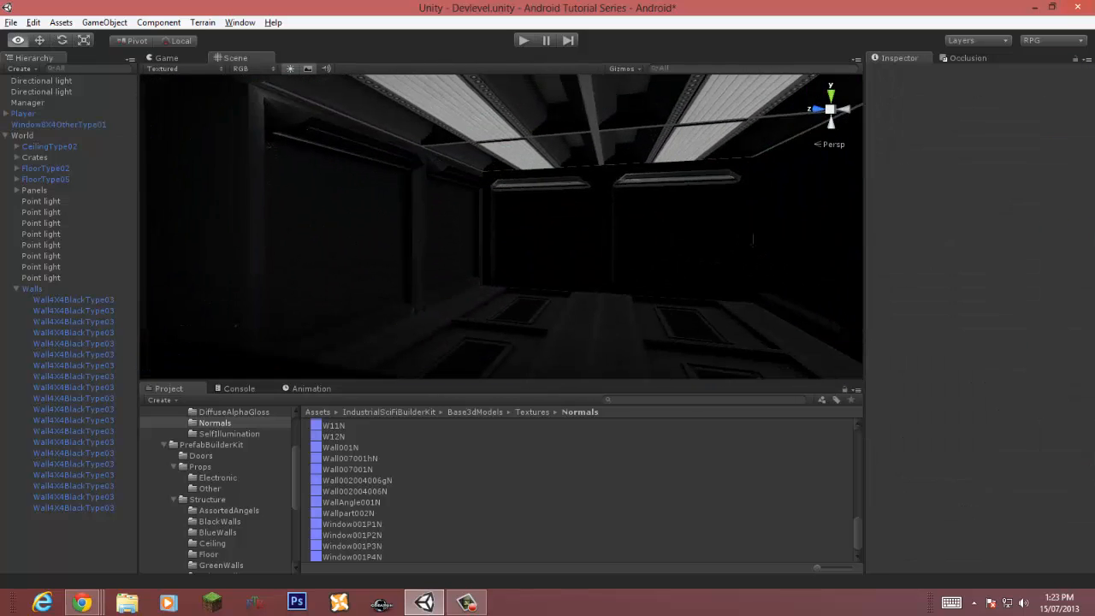
Step: Play the scene to test the window's look, then stop playback
key(s)
right_drag(684, 244, 732, 272)
key(w)
key(s)
key(ctrl+p)
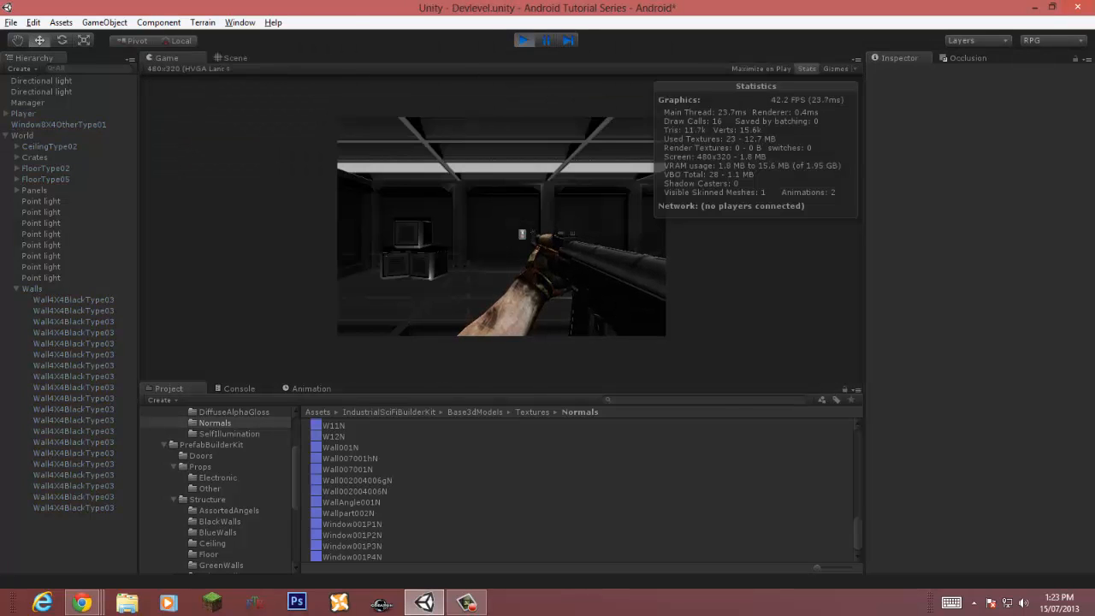
key(ctrl+p)
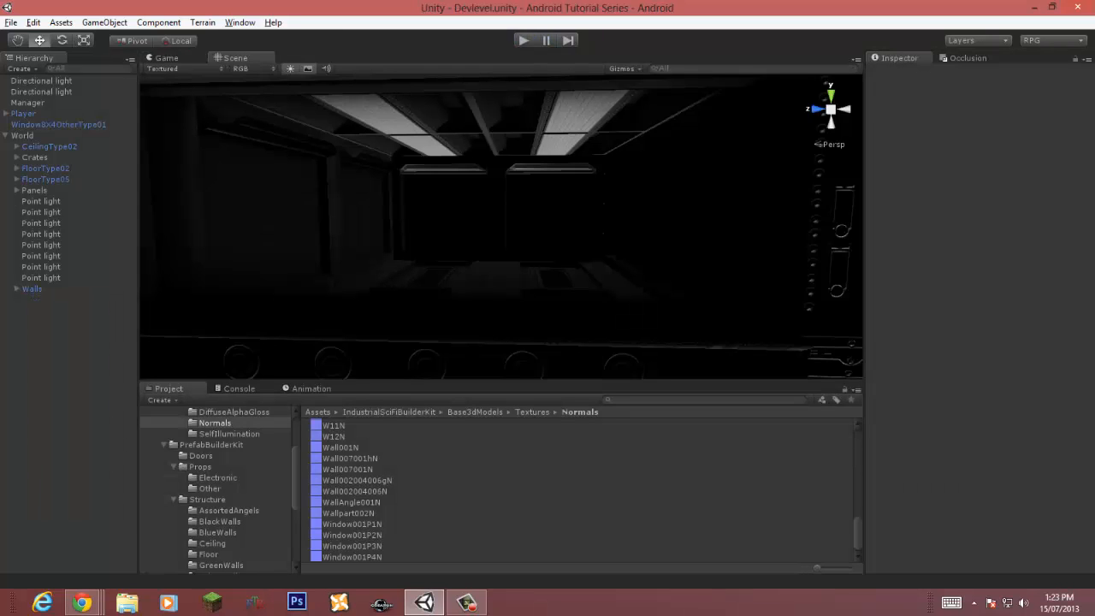
Step: Select the crates, duplicate them and move the copies to stack them in the room
right_drag(547, 223, 449, 300)
right_drag(513, 257, 342, 218)
right_drag(821, 235, 627, 154)
key(w)
scroll(626, 154, down, 4)
click(522, 289)
shift+click(419, 287)
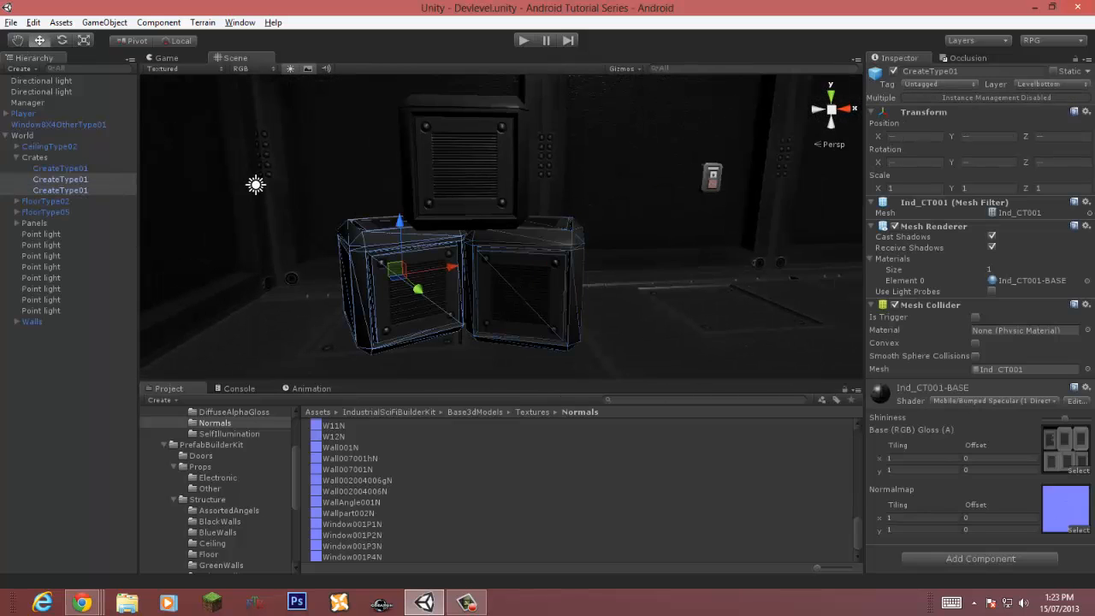
shift+click(466, 167)
key(ctrl+d)
right_drag(466, 171, 492, 188)
scroll(501, 226, down, 5)
drag(400, 255, 804, 265)
right_drag(804, 265, 934, 274)
Step: Duplicate the crates twice more and place the copies beside the stack
drag(425, 278, 455, 355)
key(ctrl+d)
key(ctrl+d)
right_drag(455, 346, 385, 374)
click(16, 157)
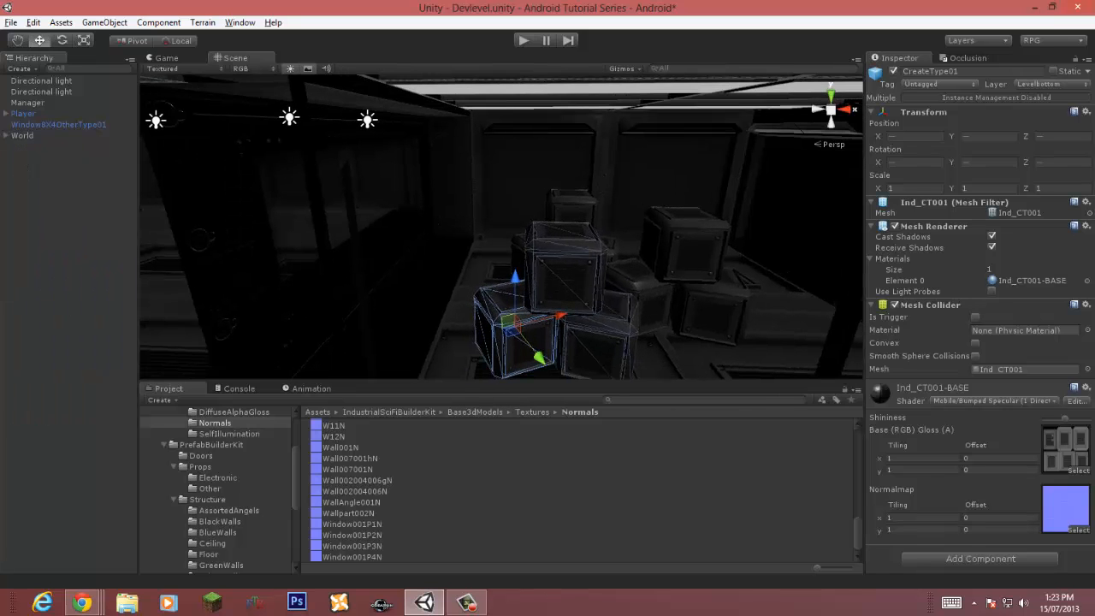
key(s)
right_drag(513, 256, 436, 270)
key(s)
click(513, 222)
key(w)
key(w)
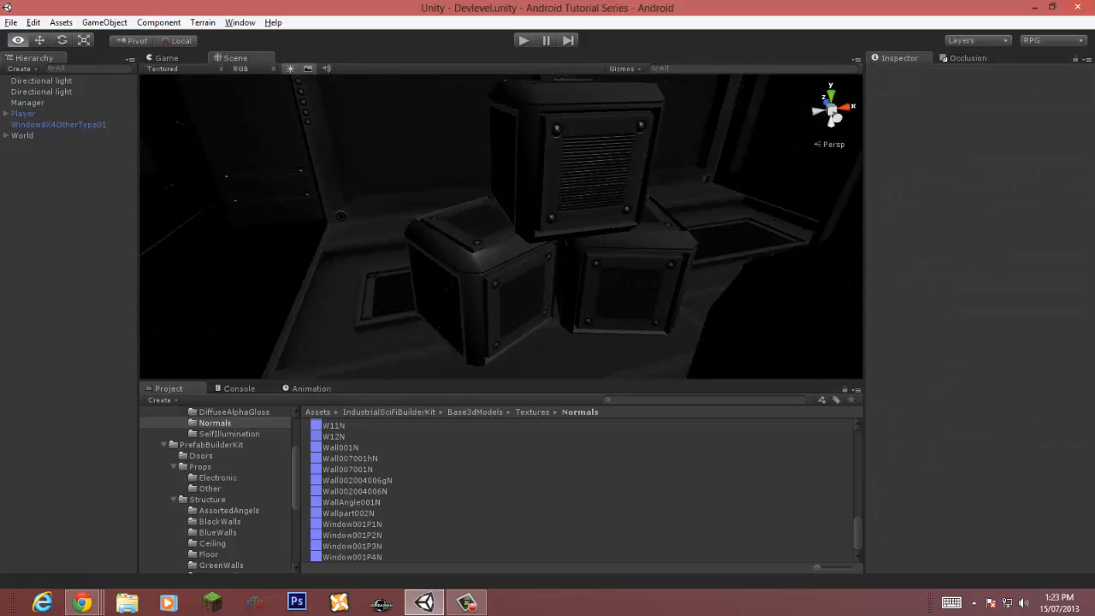
Step: Create a point light and move it above the crate pile
click(104, 22)
mouse_move(34, 81)
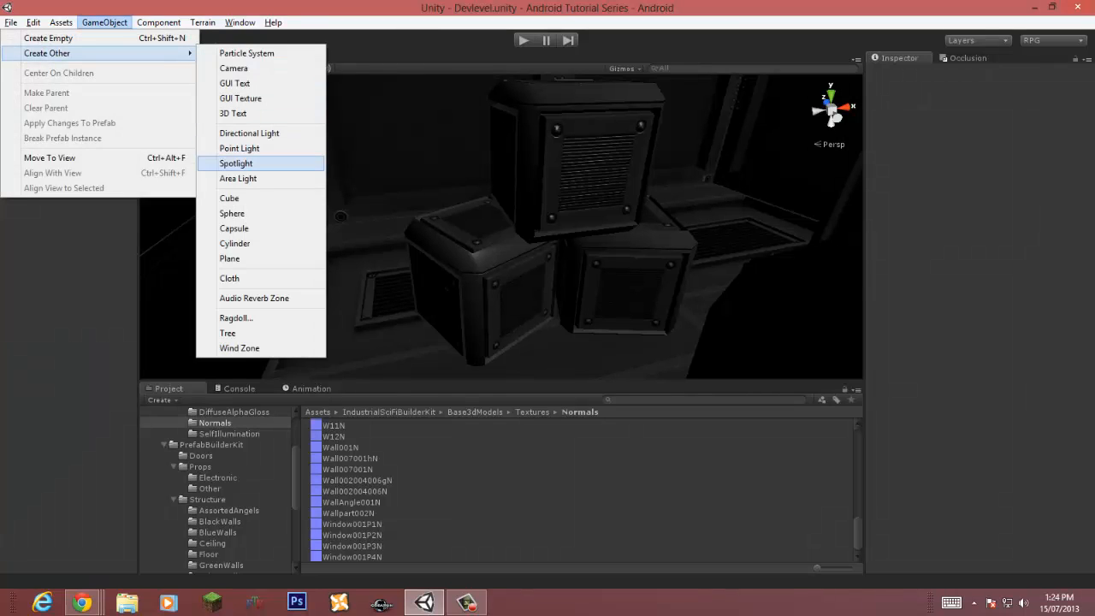
click(239, 148)
key(s)
mouse_move(505, 227)
right_down()
mouse_move(488, 227)
mouse_move(496, 232)
right_up()
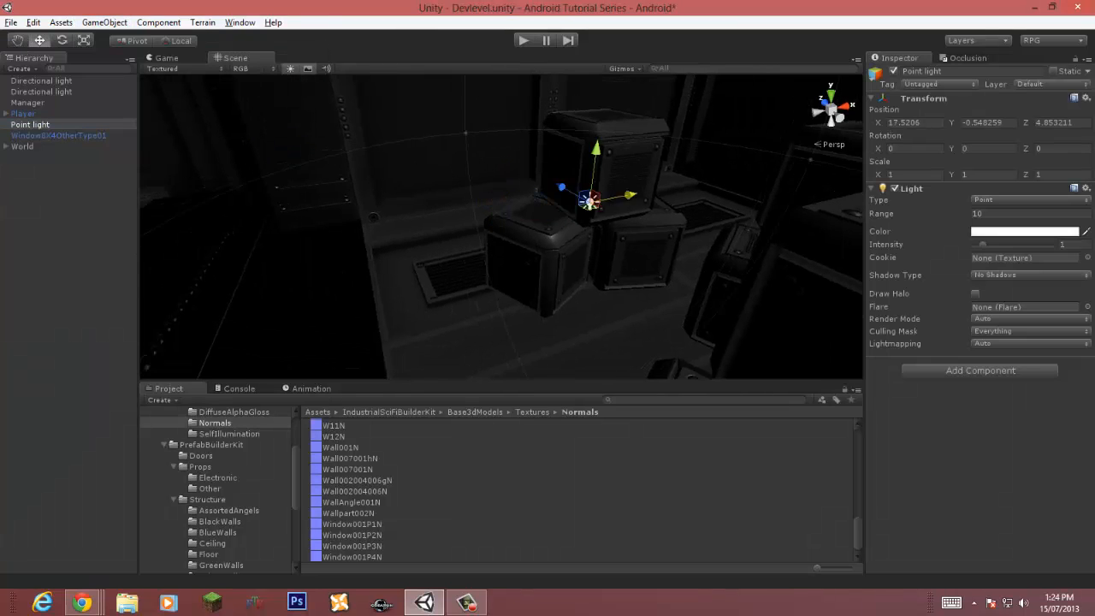
drag(630, 195, 653, 191)
alt+drag(654, 192, 513, 214)
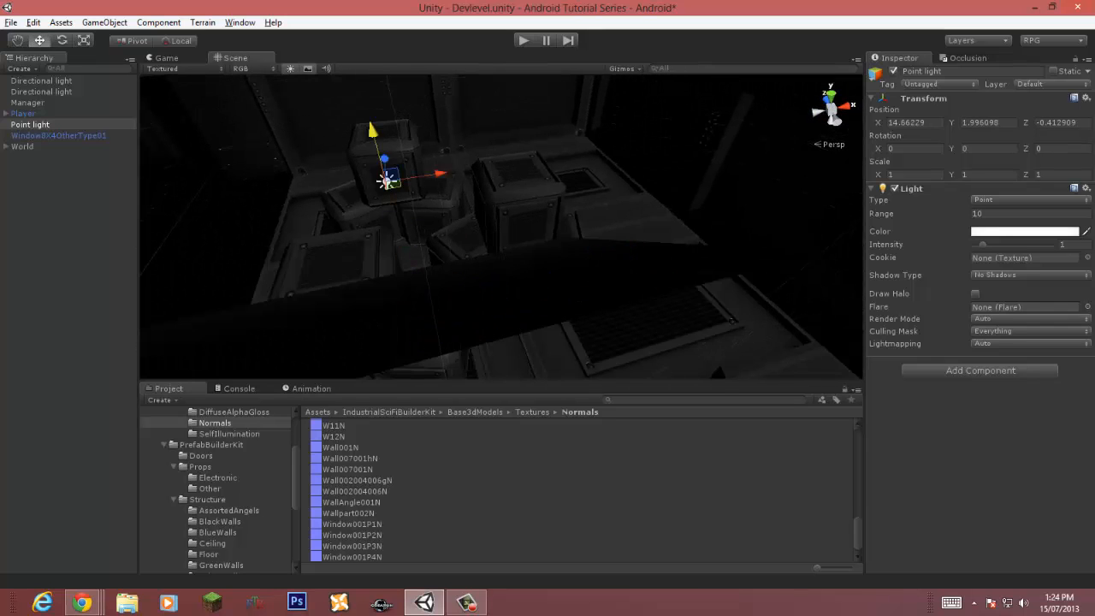
drag(373, 130, 368, 111)
alt+drag(368, 111, 479, 278)
Step: Rearrange several crates in the pile and set their layer to Default
click(535, 231)
shift+click(351, 257)
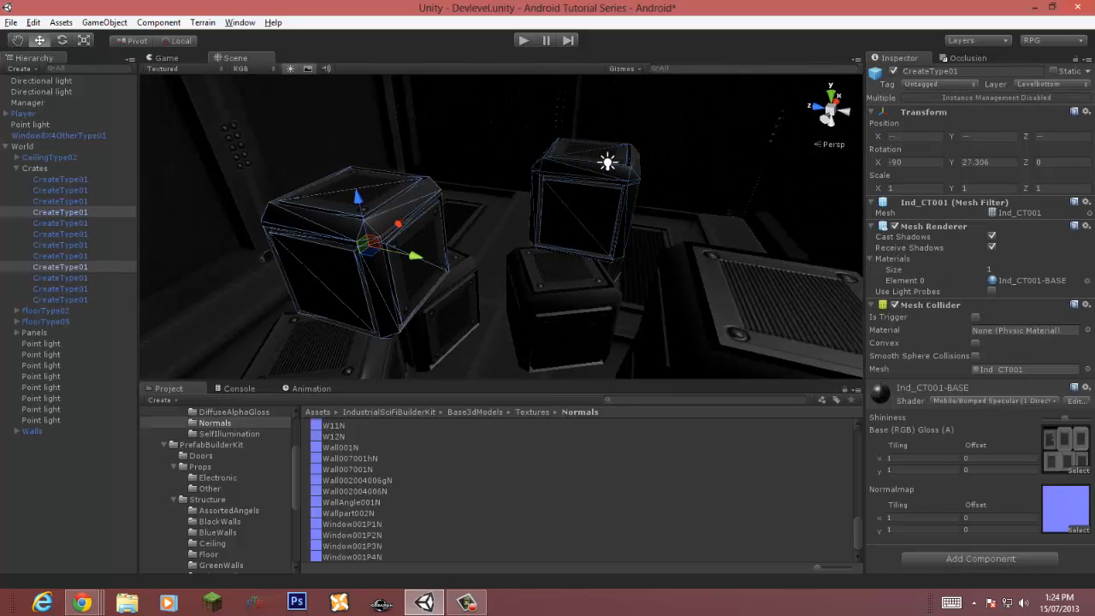
shift+click(321, 346)
shift+click(447, 312)
shift+click(560, 312)
alt+drag(561, 312, 715, 274)
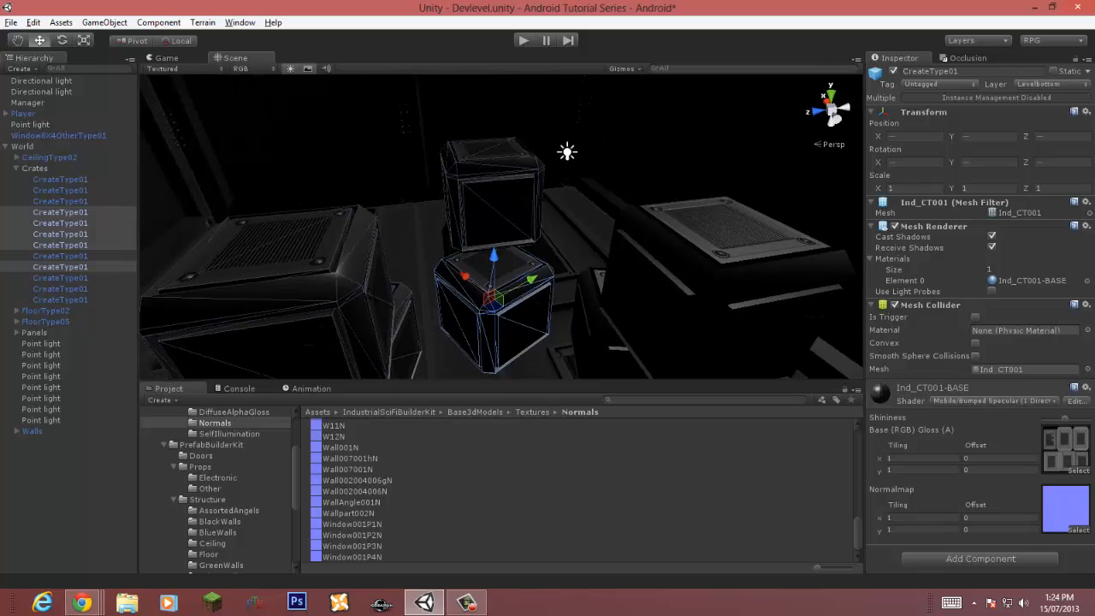
shift+click(714, 274)
shift+click(620, 321)
alt+drag(620, 320, 702, 359)
shift+click(714, 300)
alt+drag(513, 296, 196, 231)
shift+click(552, 278)
click(1051, 83)
click(1022, 99)
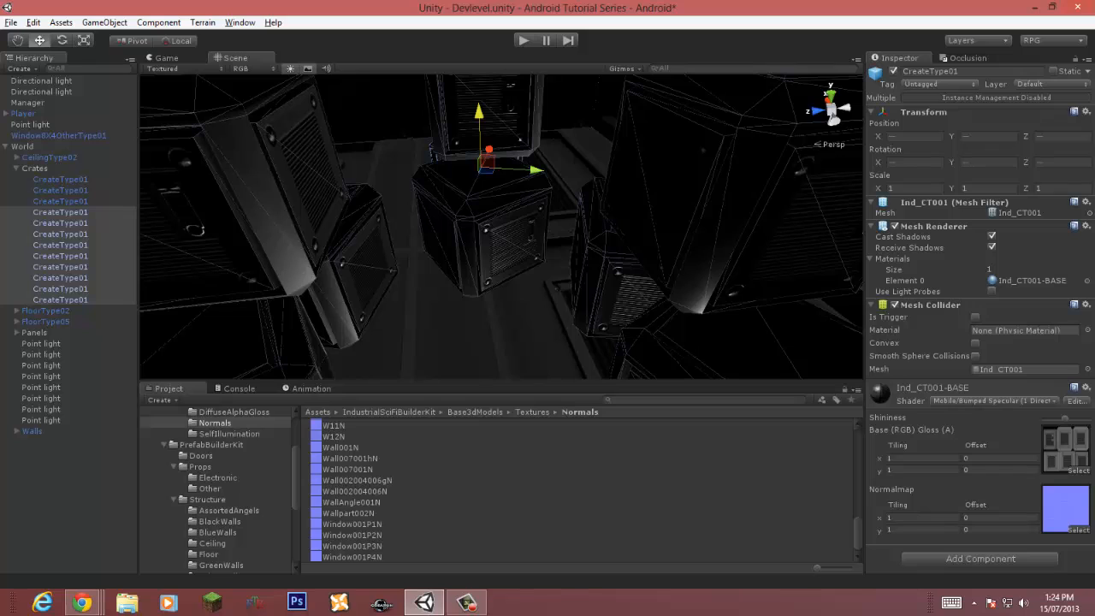
Step: Set the new point light's colour to green and move it upward
click(41, 344)
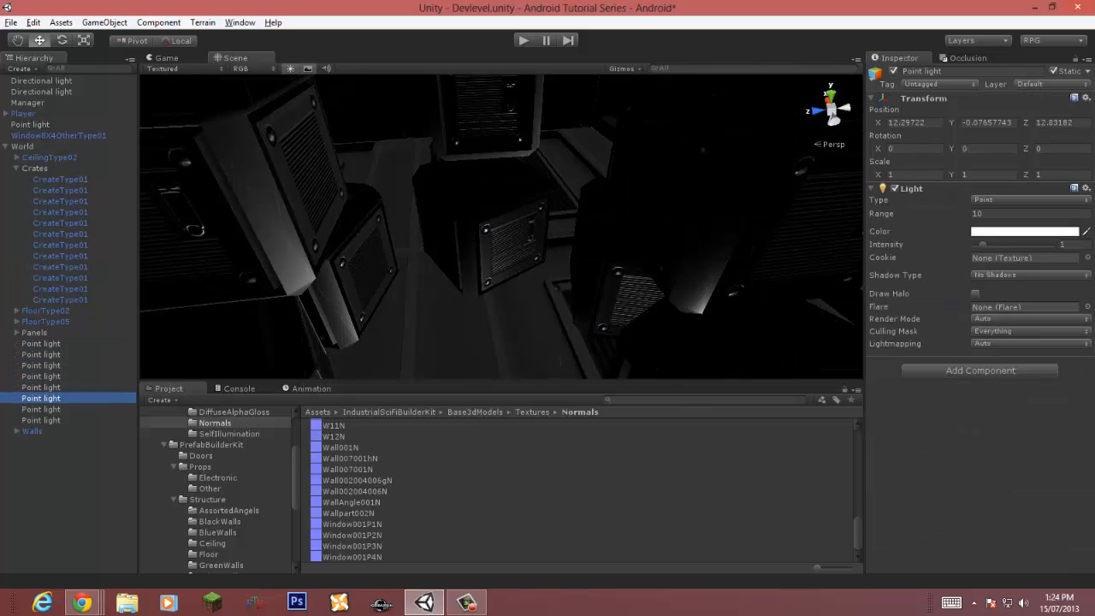
right_drag(501, 256, 500, 159)
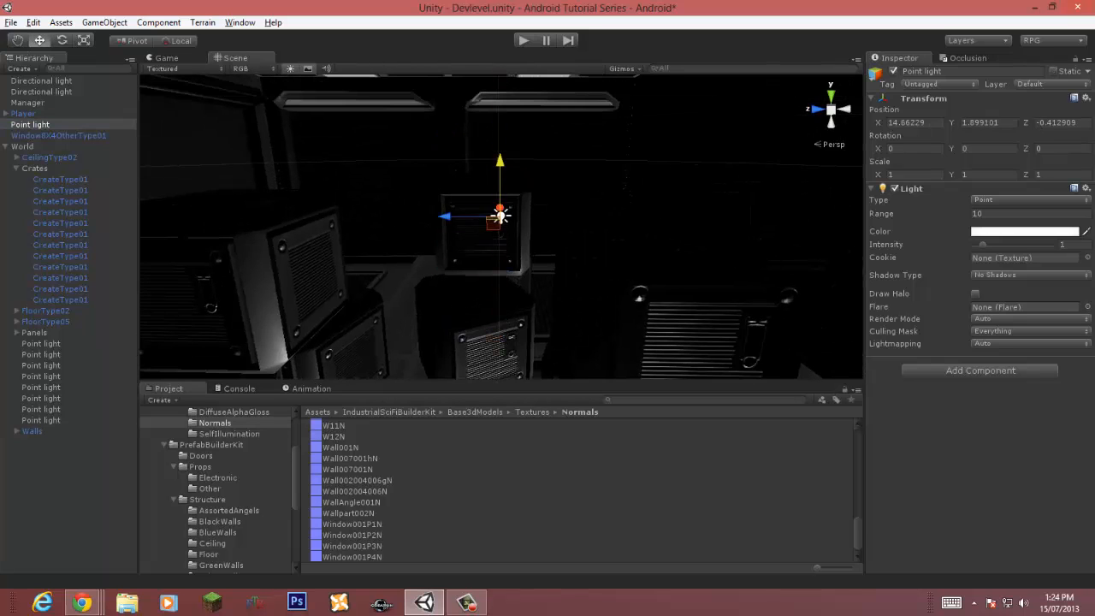
click(1024, 232)
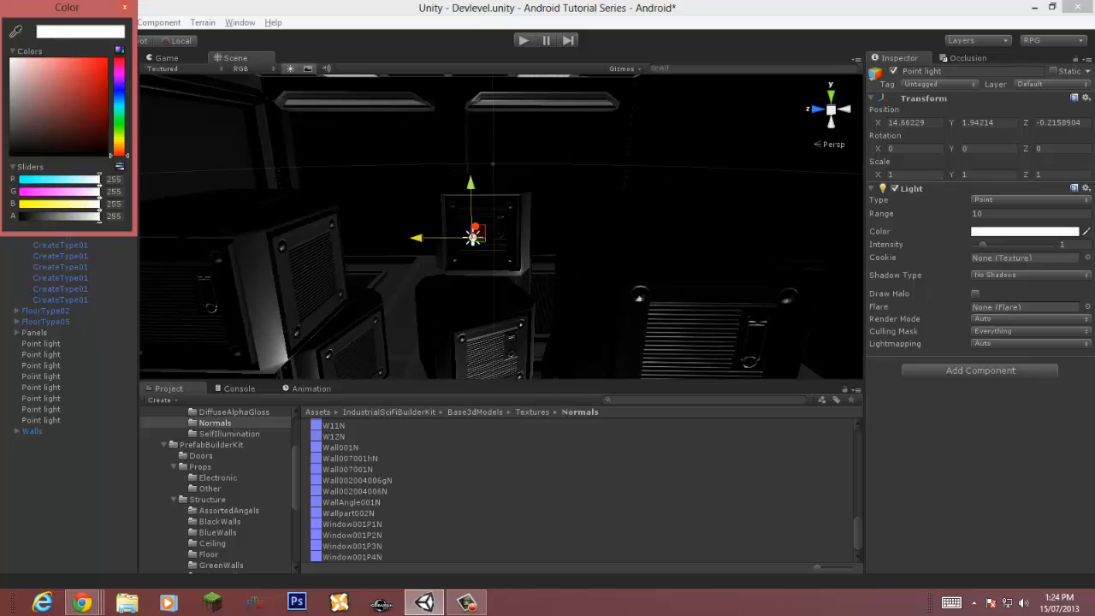
click(119, 122)
drag(77, 104, 105, 65)
click(124, 7)
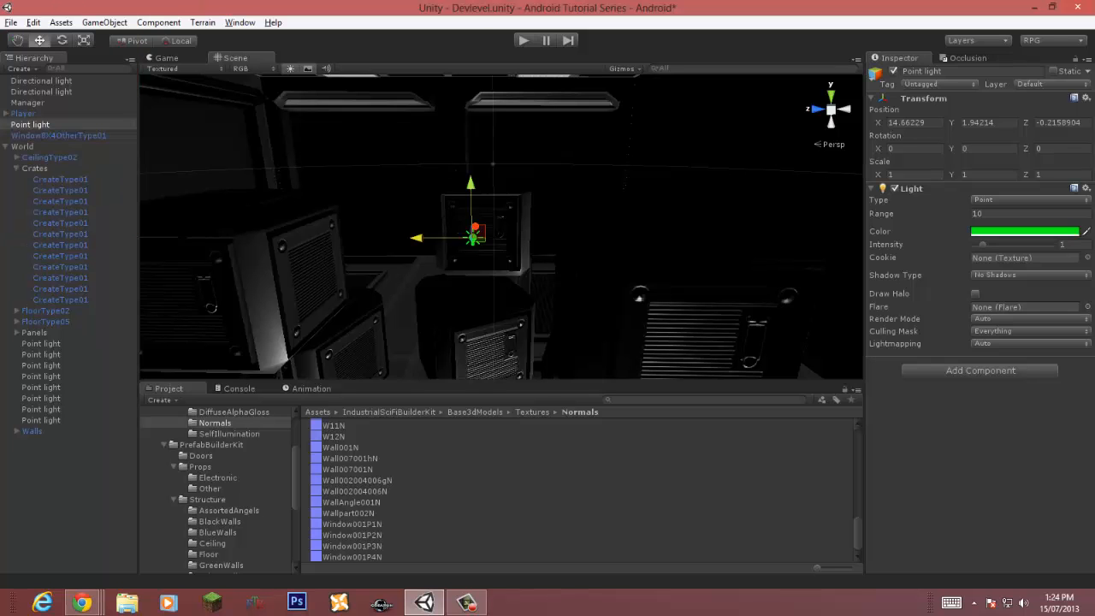
right_drag(480, 206, 547, 218)
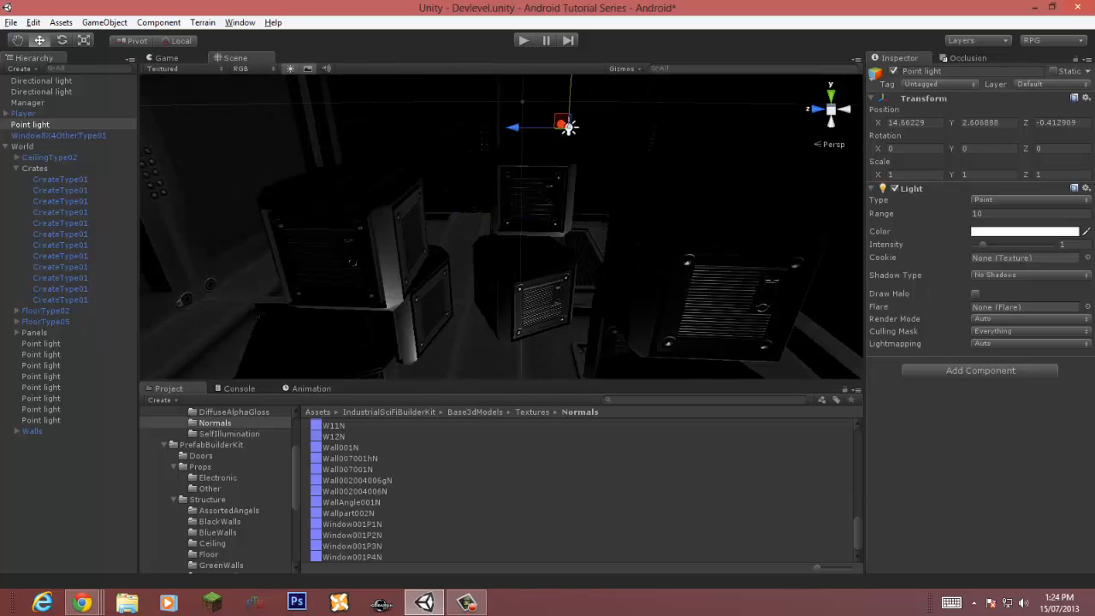
Step: Undo the point light and crate changes back to before the light was created
key(ctrl+z)
key(ctrl+z)
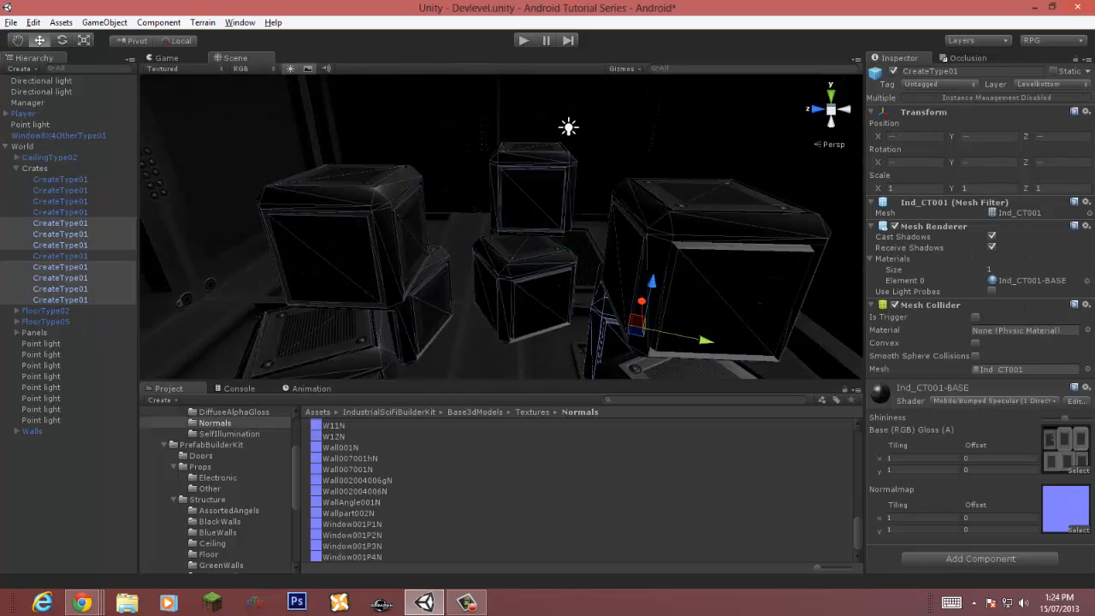
key(ctrl+z)
key(ctrl+z)
key(ctrl+z)
key(ctrl+z)
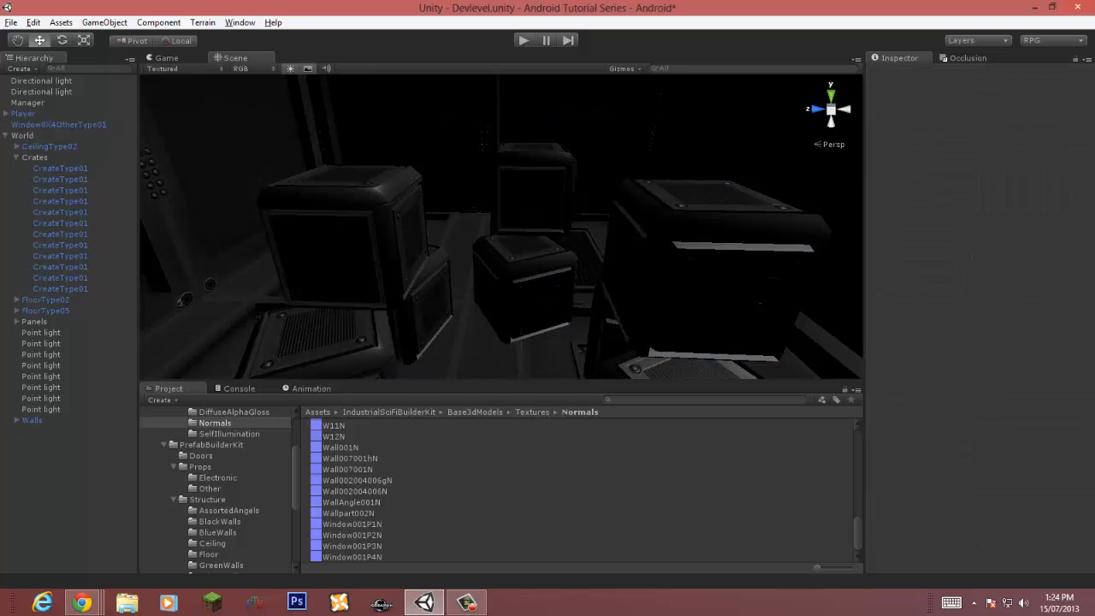
click(17, 158)
click(5, 136)
click(22, 136)
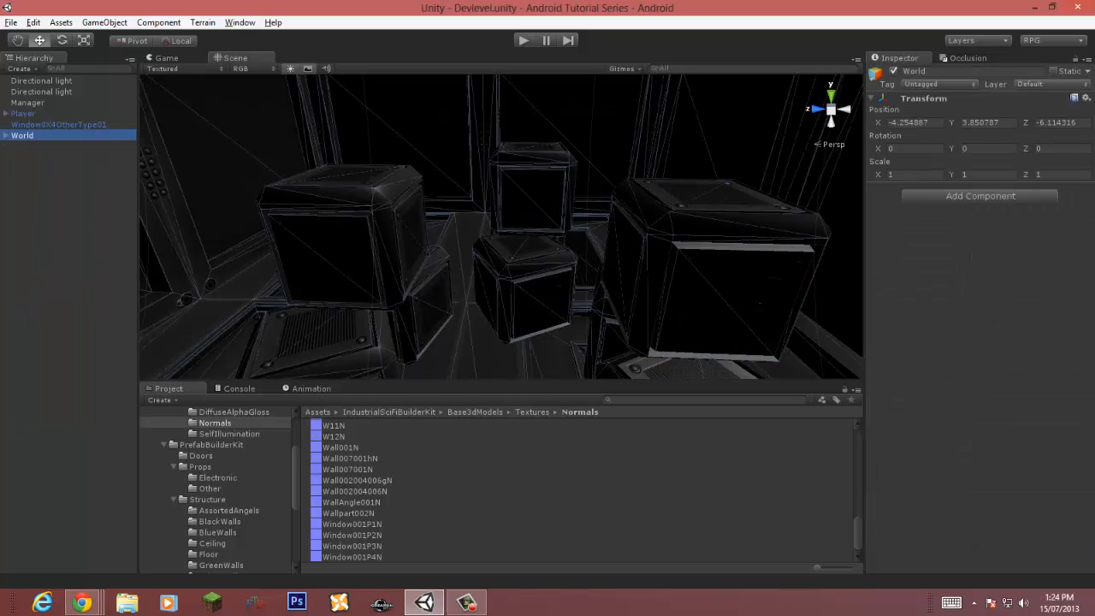
right_drag(736, 223, 488, 255)
click(646, 233)
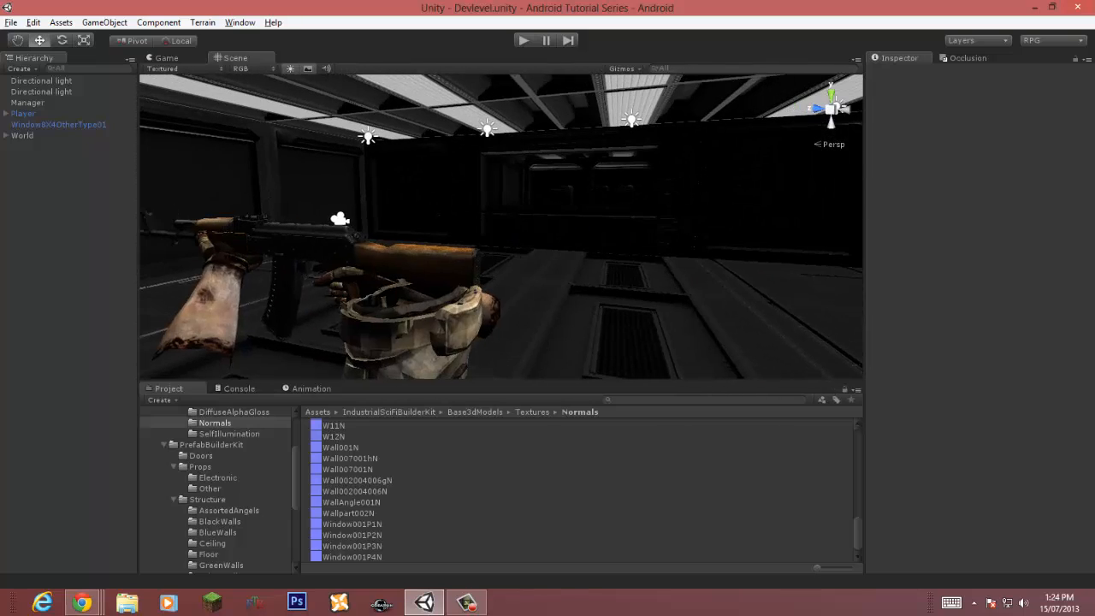